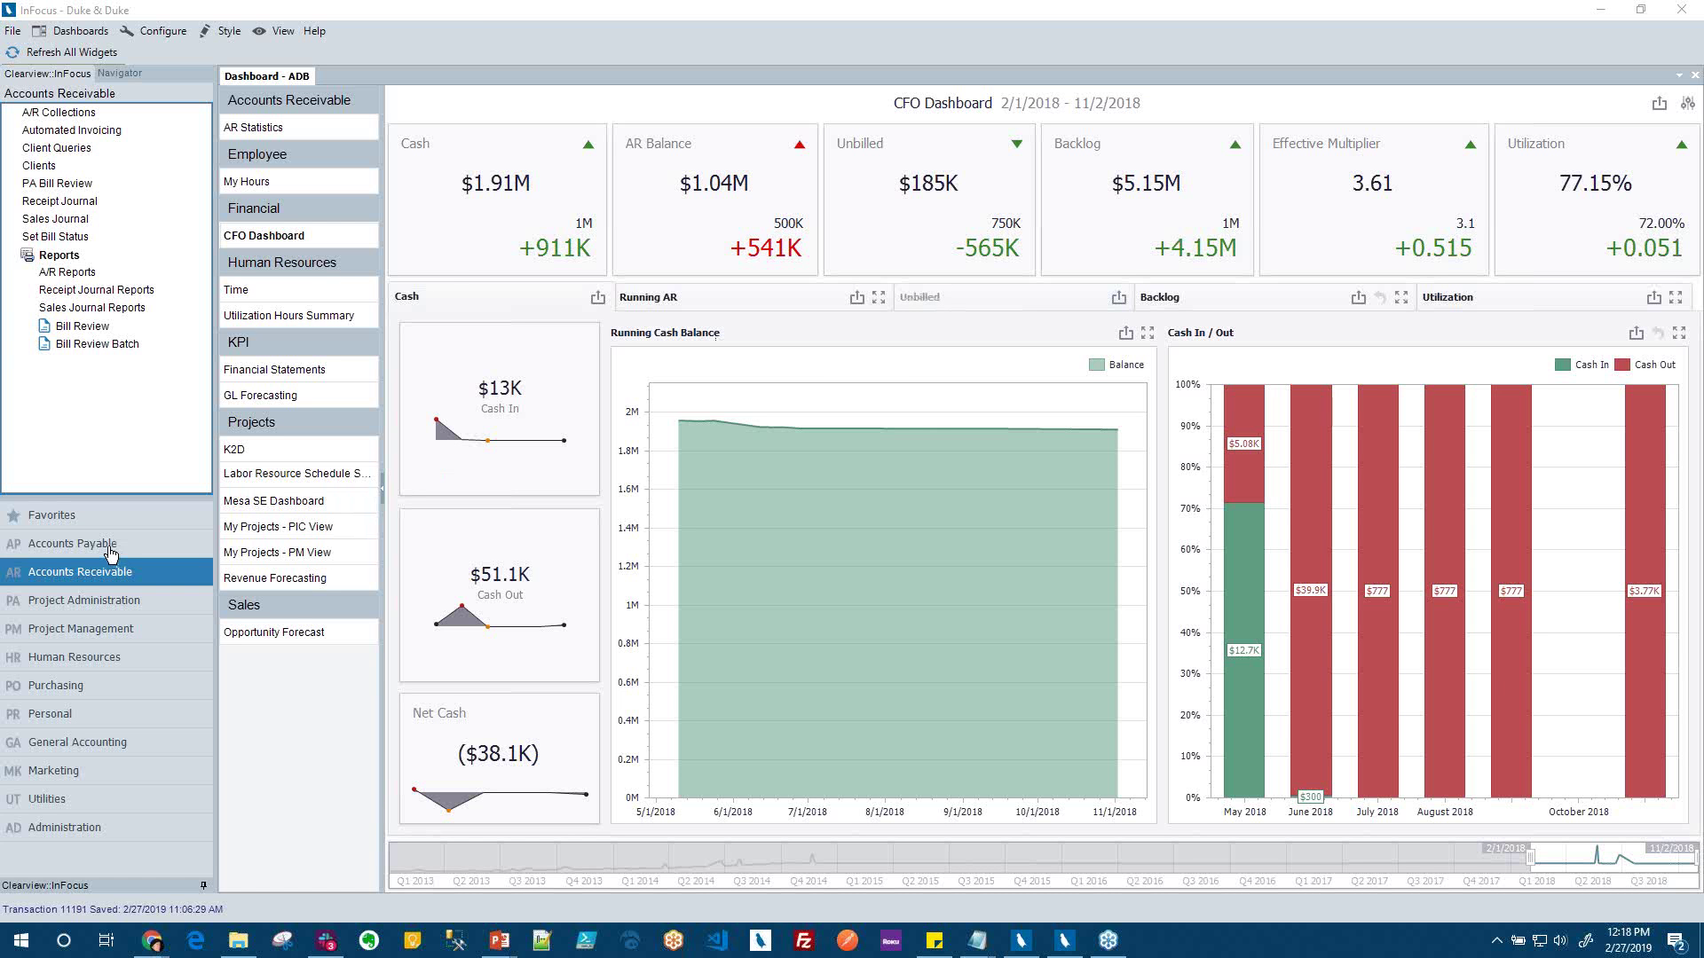
# Look through the contents of the Project Administration, Human Resources, Accounts Payable, Accounts Receivable and Project Management modules
pyautogui.click(114, 599)
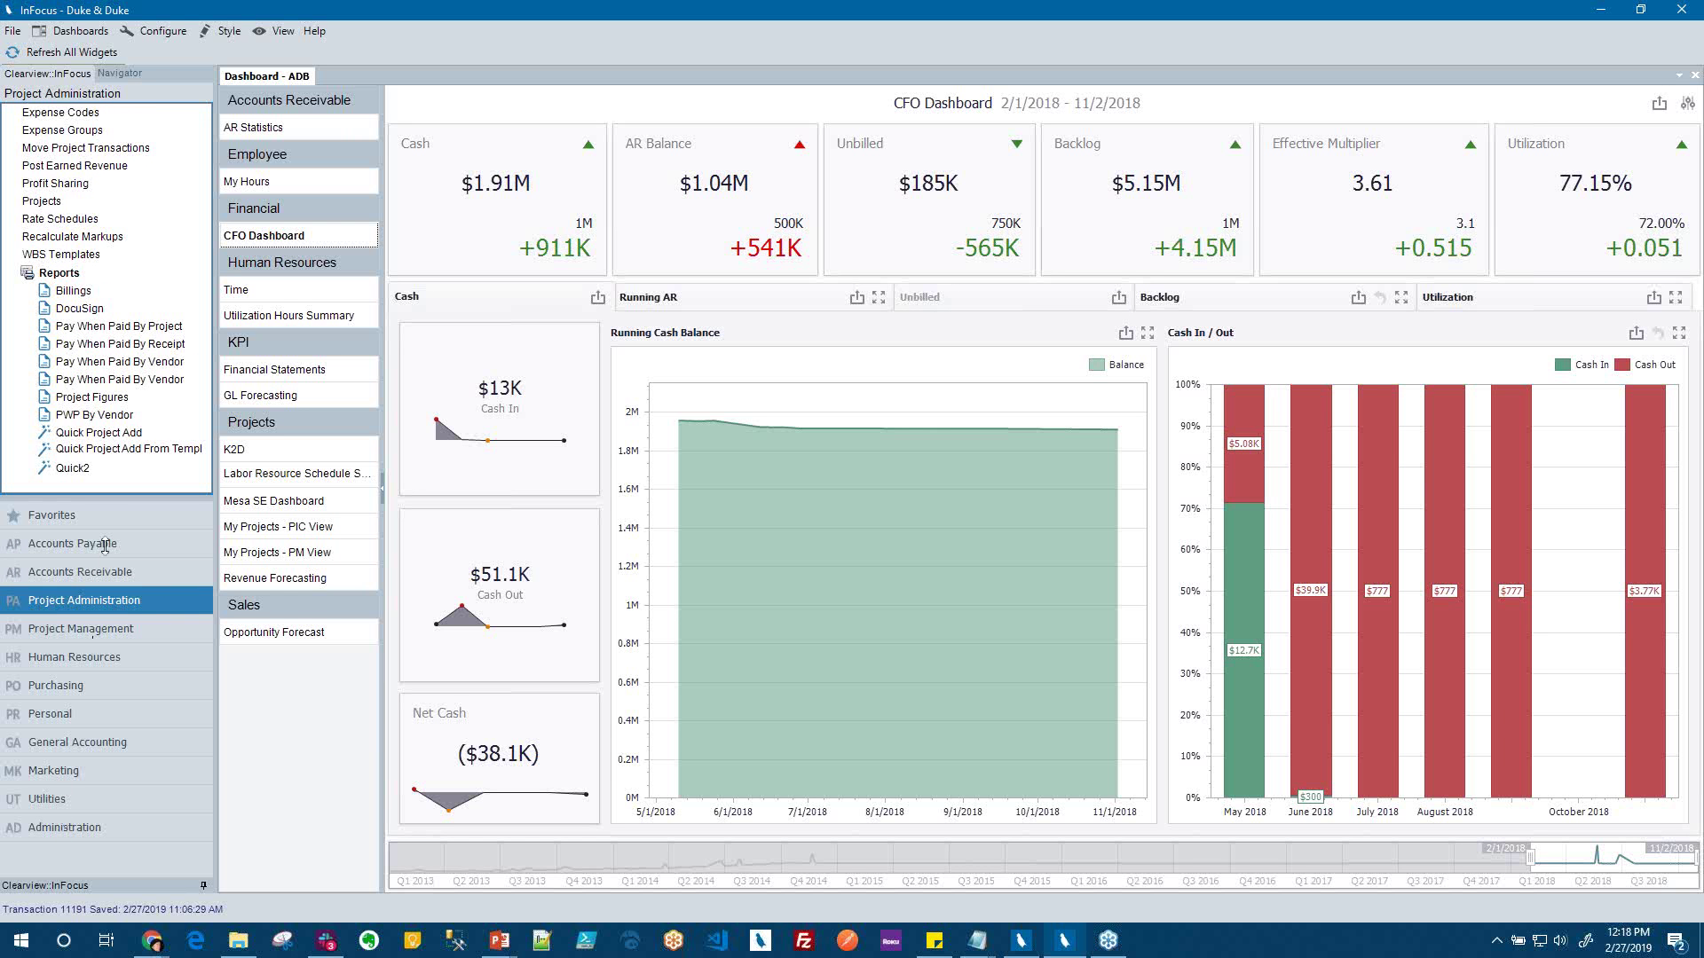
pyautogui.click(101, 661)
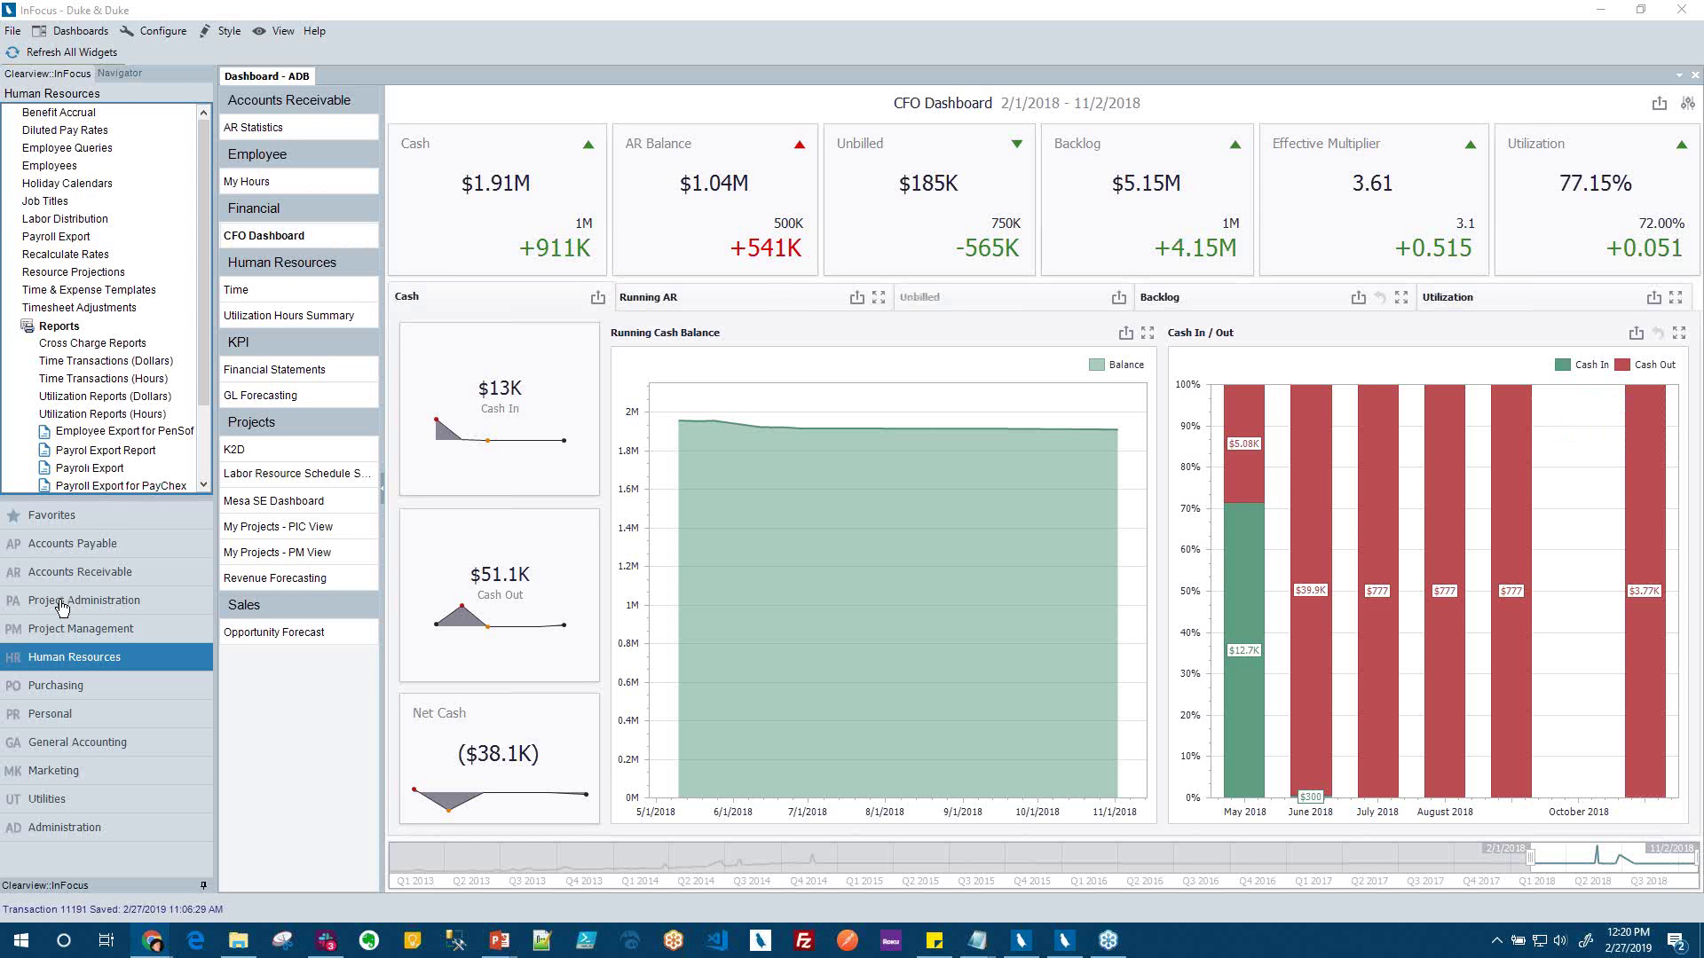
pyautogui.click(59, 543)
pyautogui.click(62, 575)
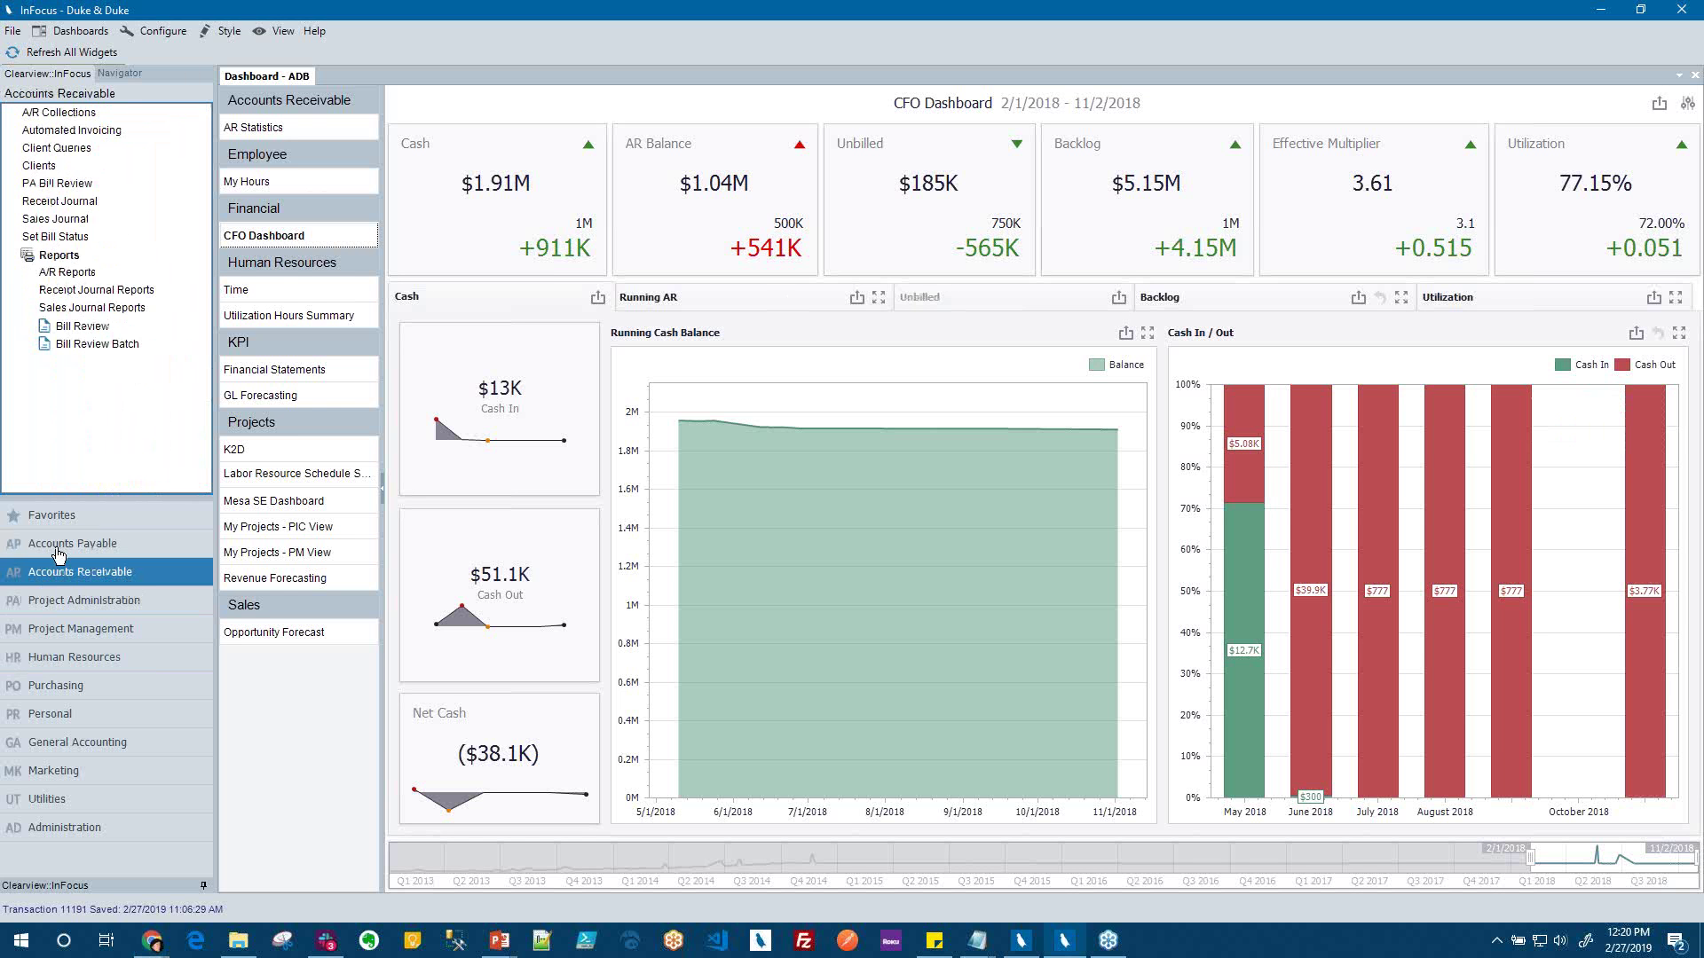
pyautogui.click(57, 550)
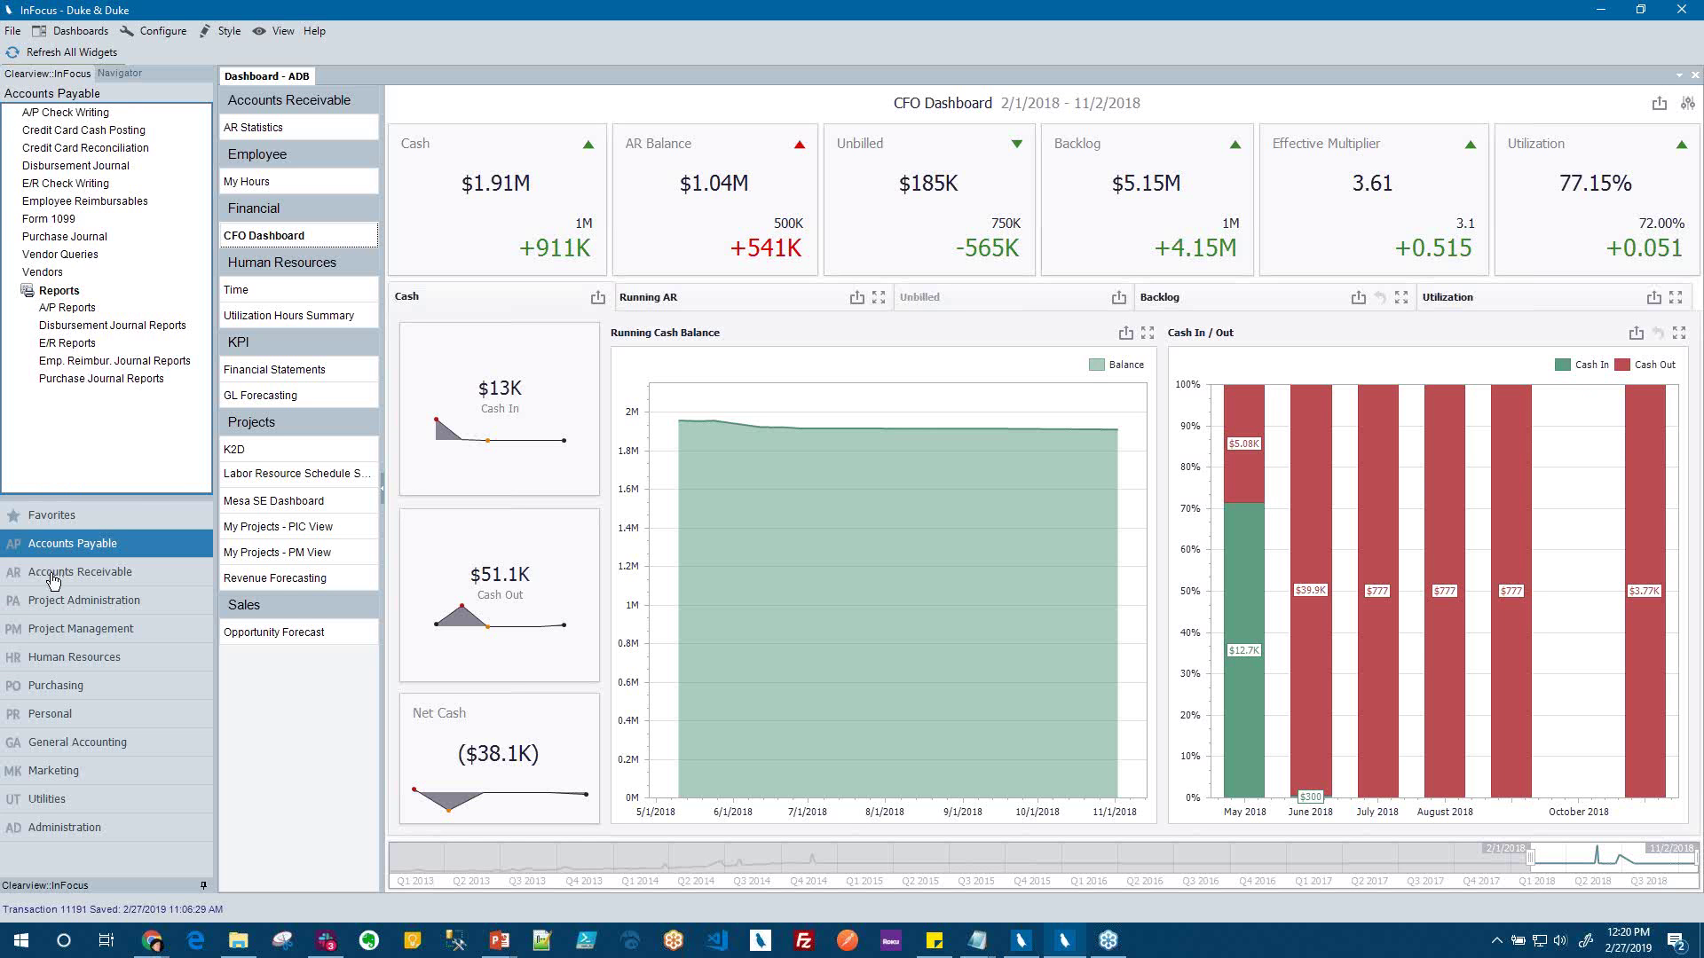
pyautogui.click(51, 578)
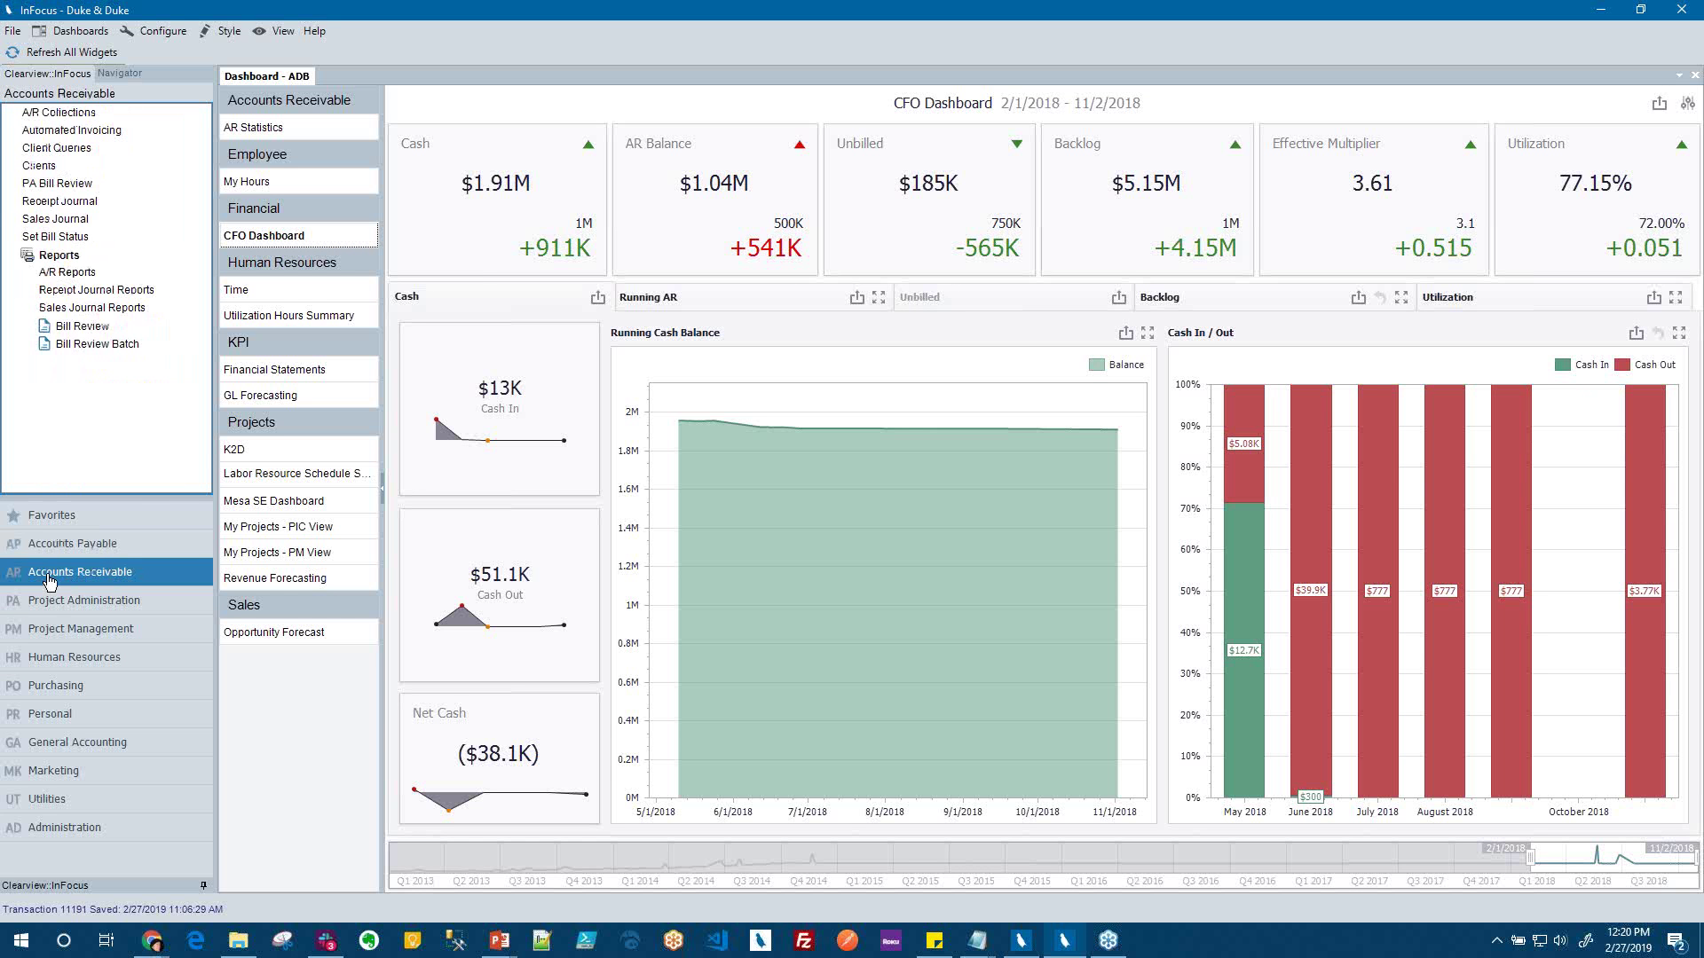
pyautogui.click(54, 610)
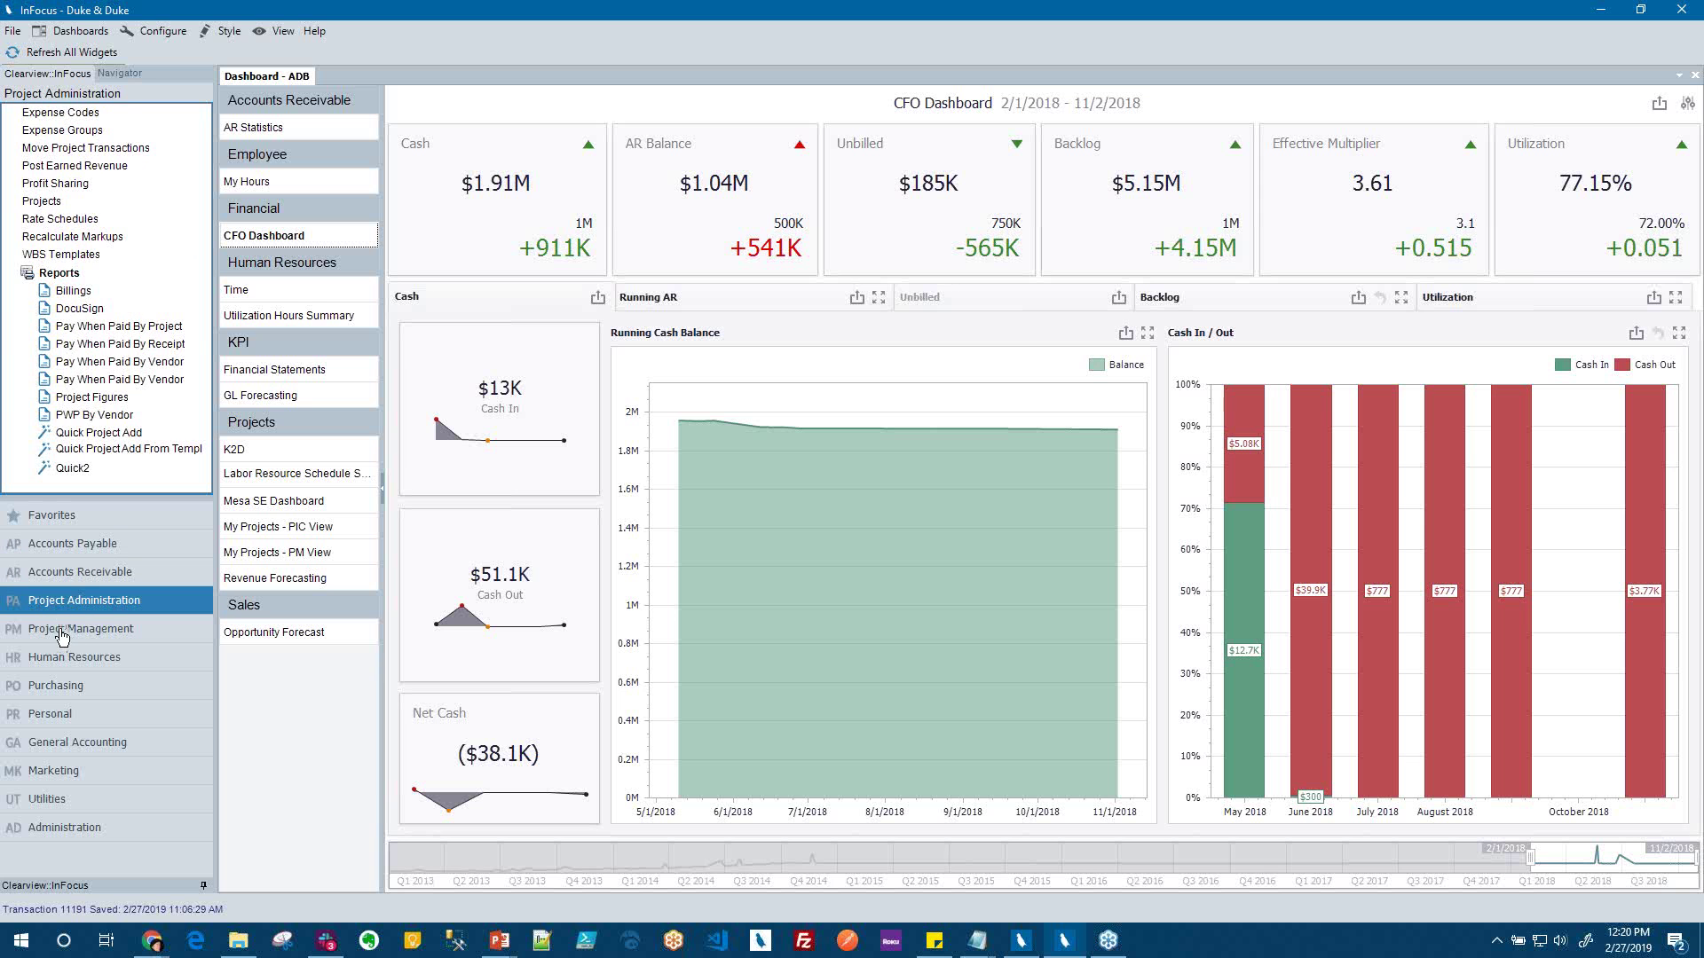
pyautogui.click(62, 632)
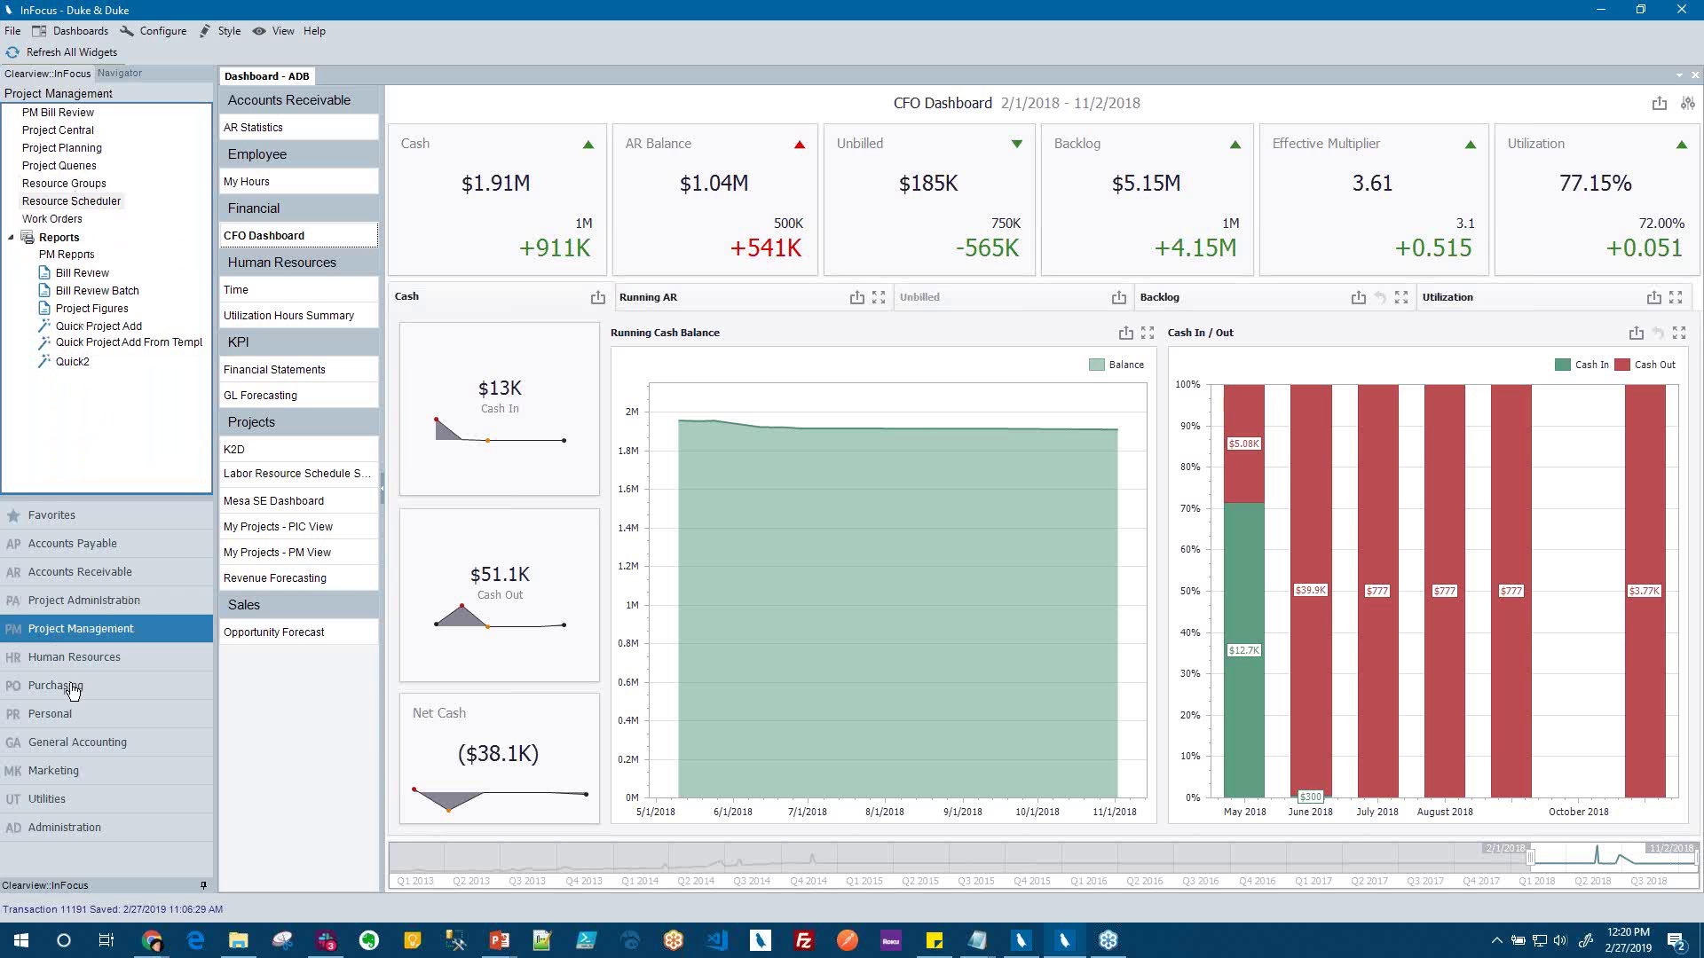
# Open Time Sheets and Expense Sheets from the Personal module and switch between the two to review them
pyautogui.click(49, 720)
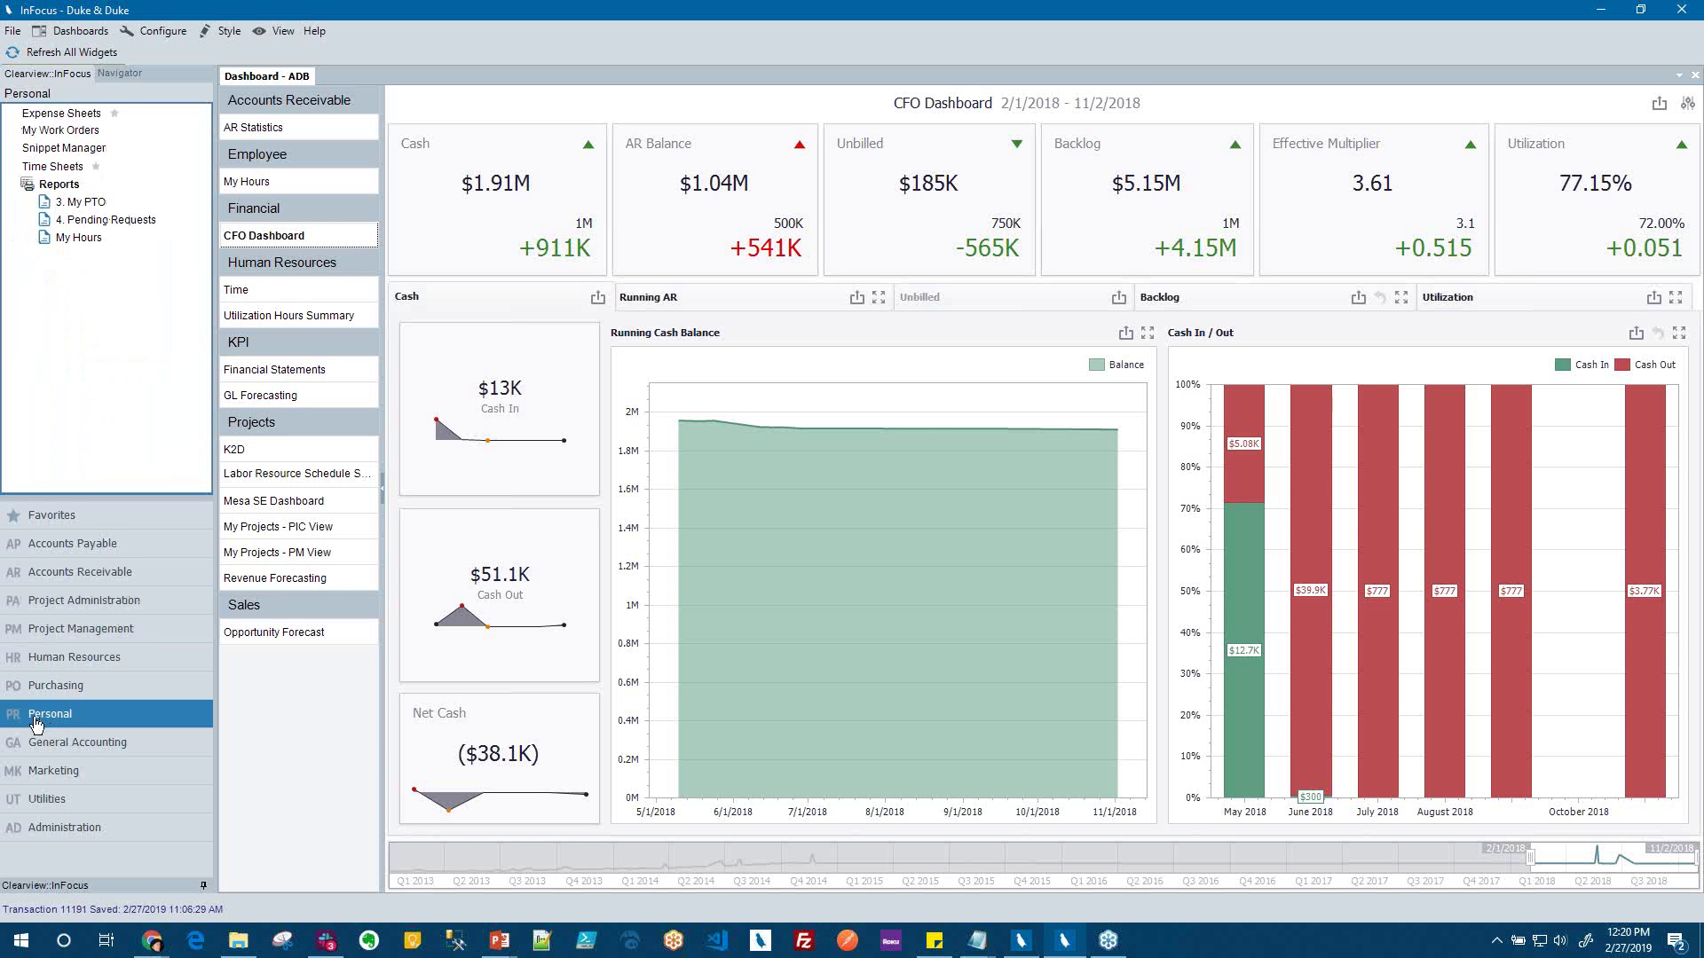
pyautogui.click(55, 168)
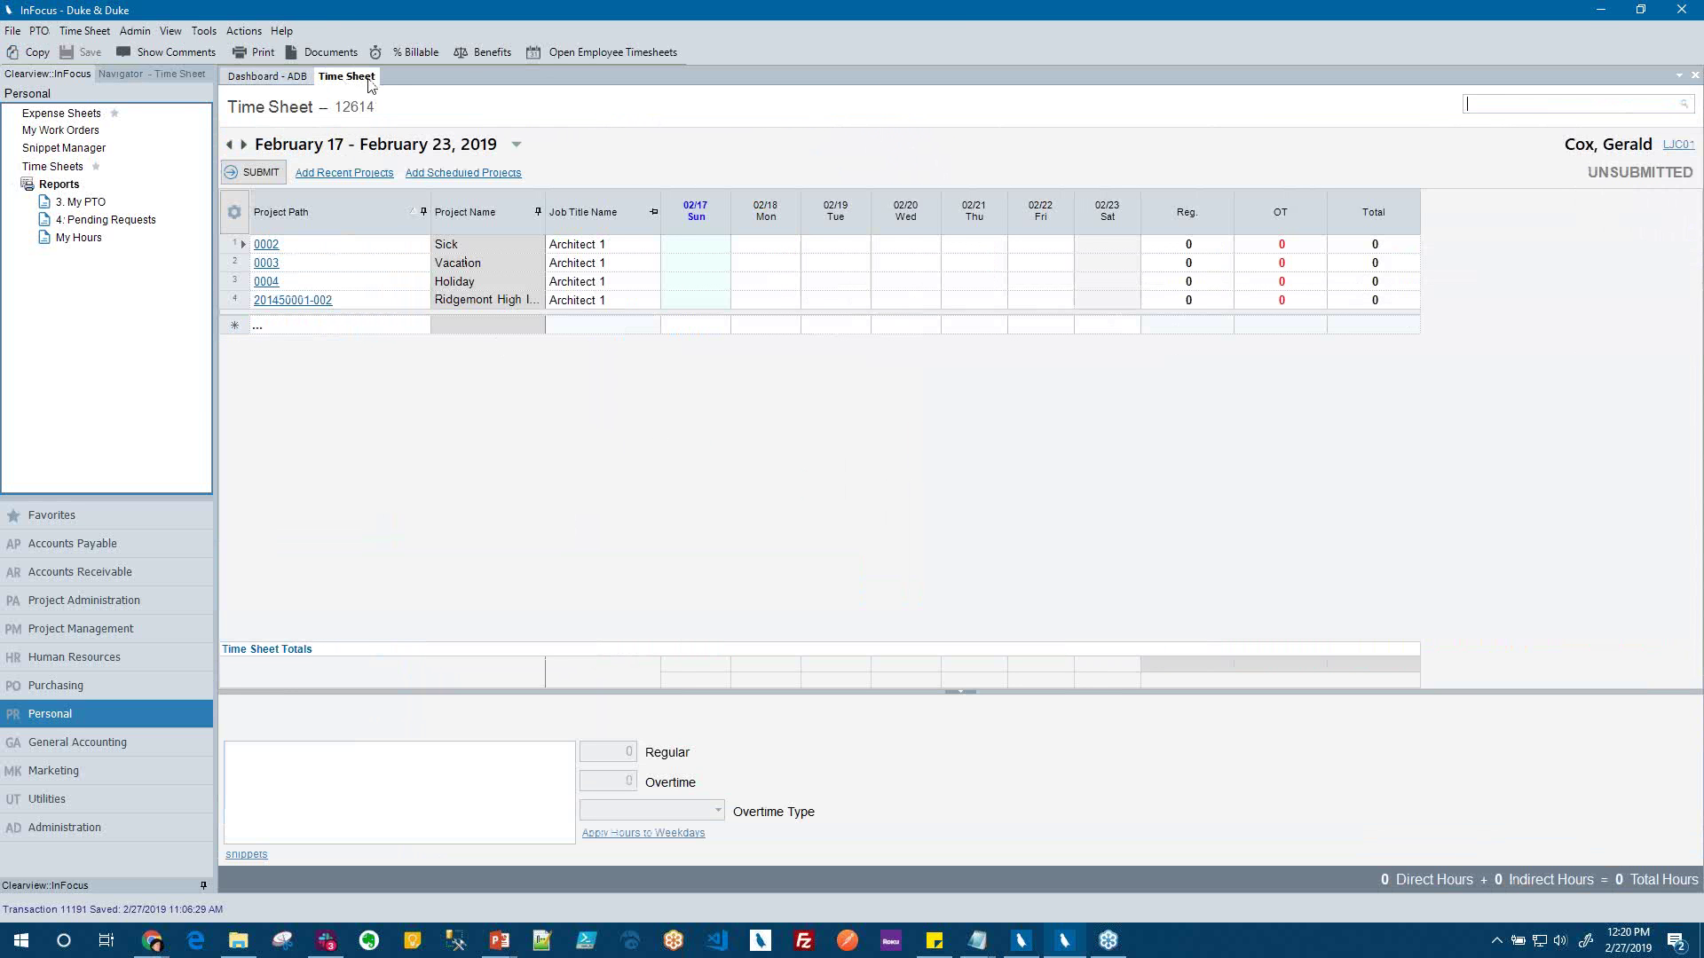
pyautogui.click(55, 114)
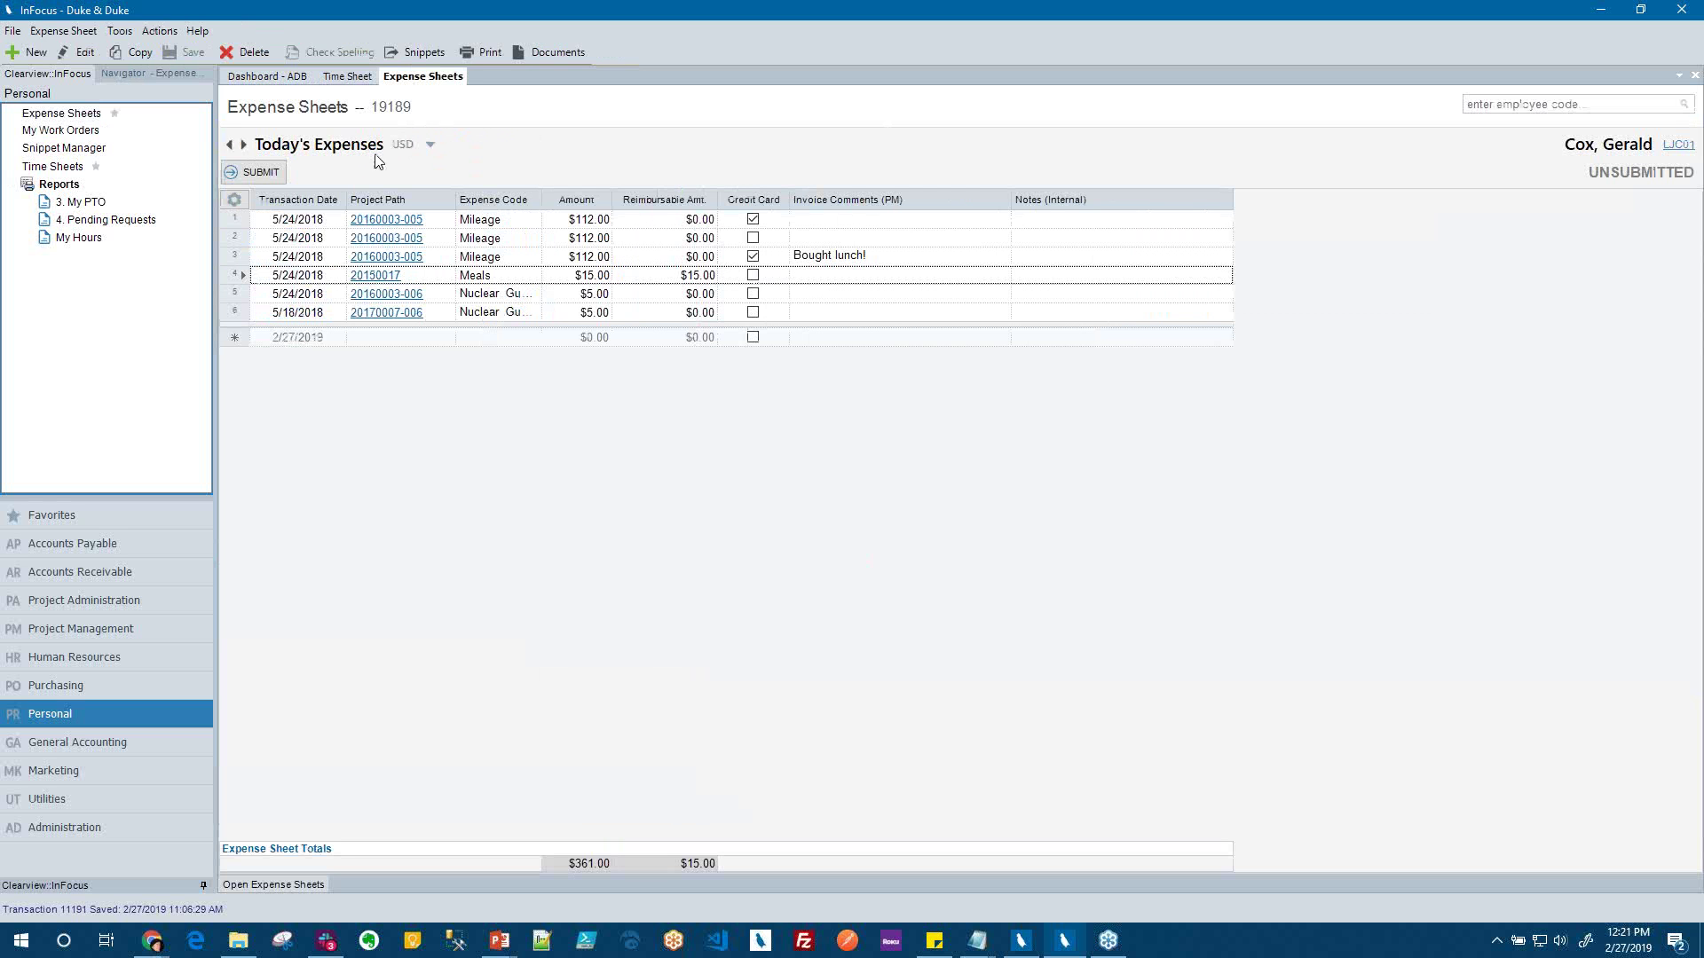
pyautogui.click(371, 82)
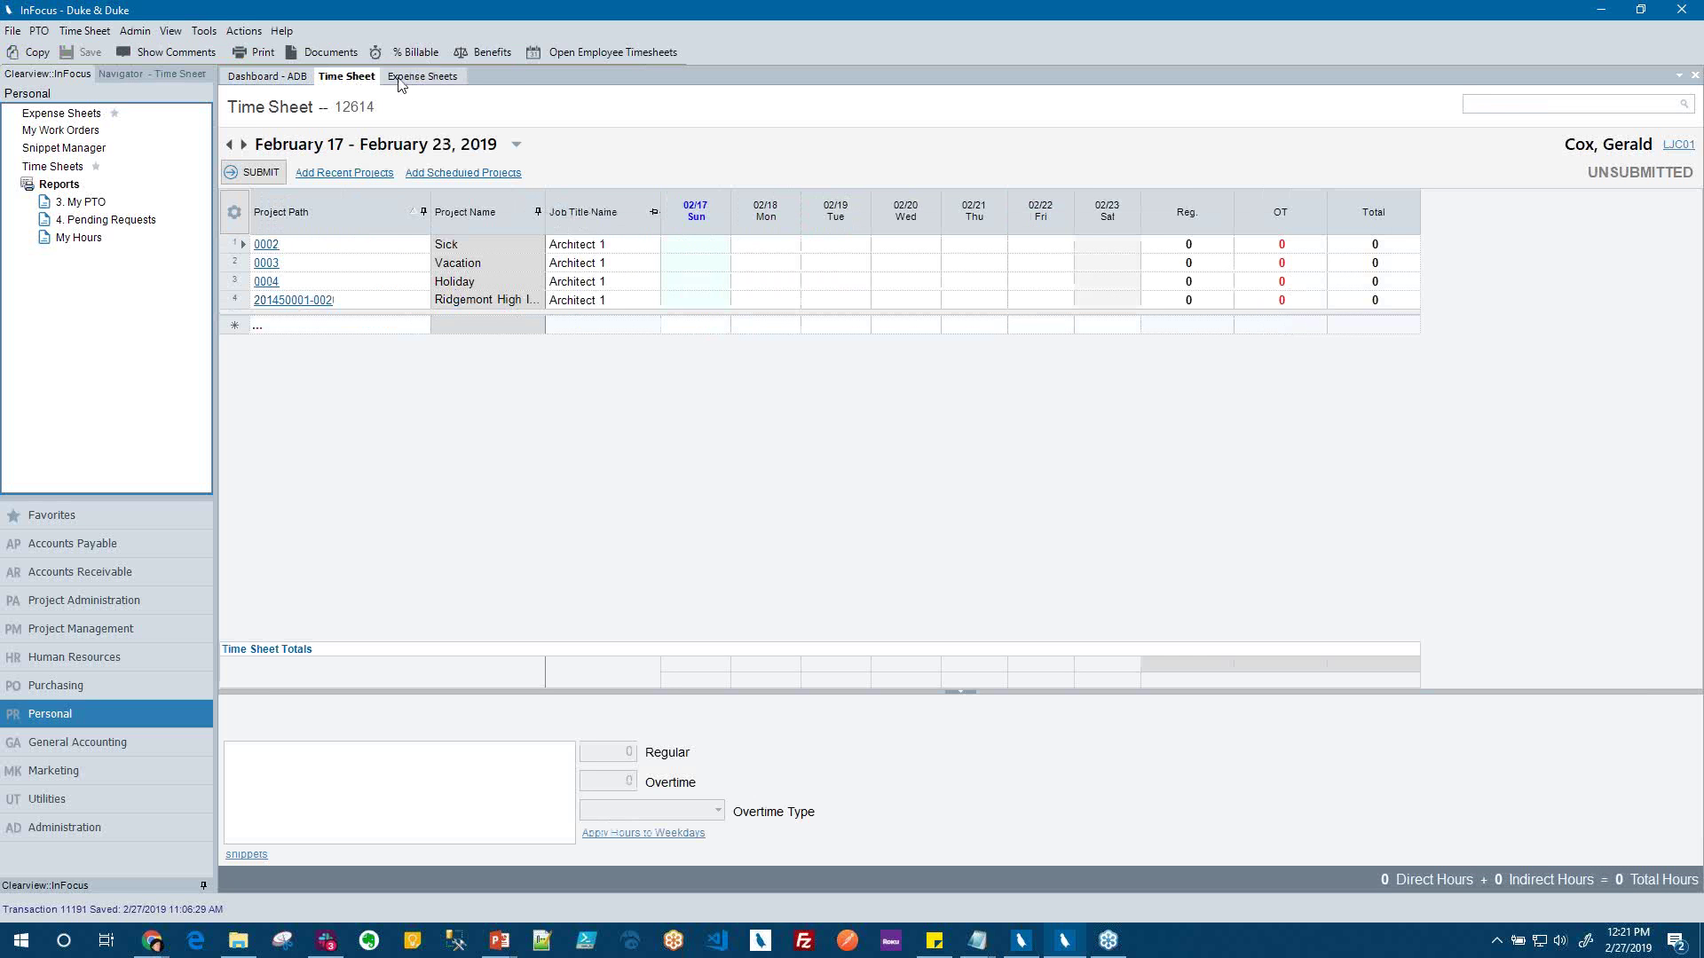
pyautogui.click(400, 82)
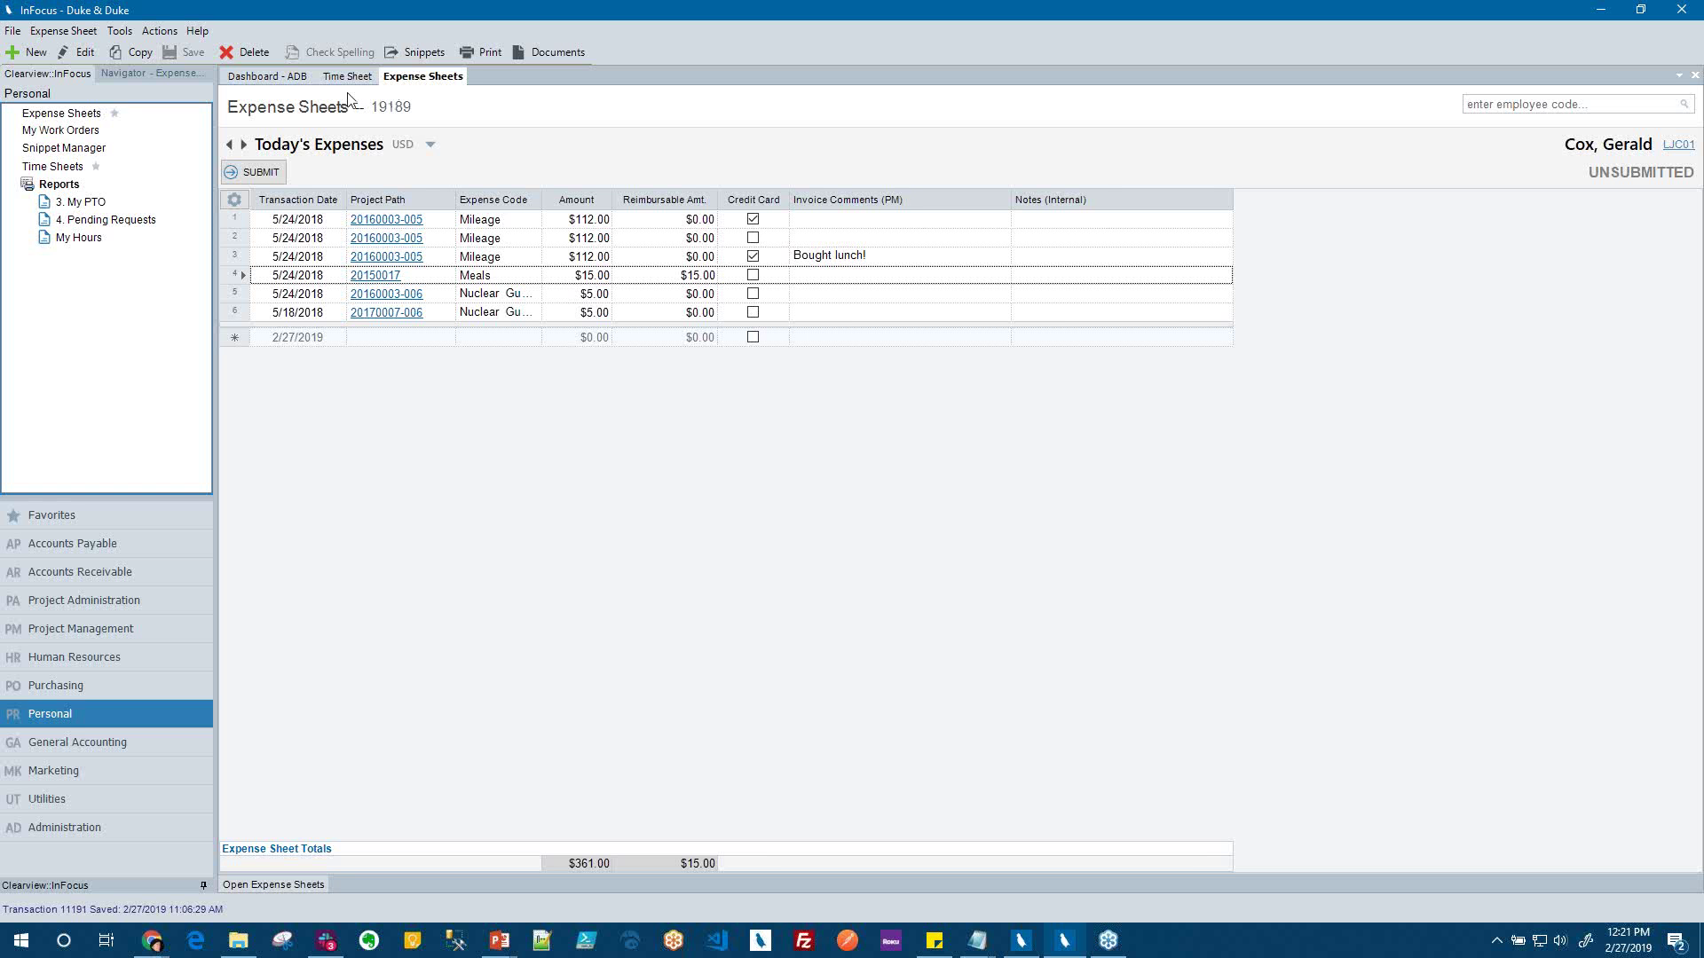
# Return to the CFO Dashboard and show the items in the Favorites module
pyautogui.click(300, 78)
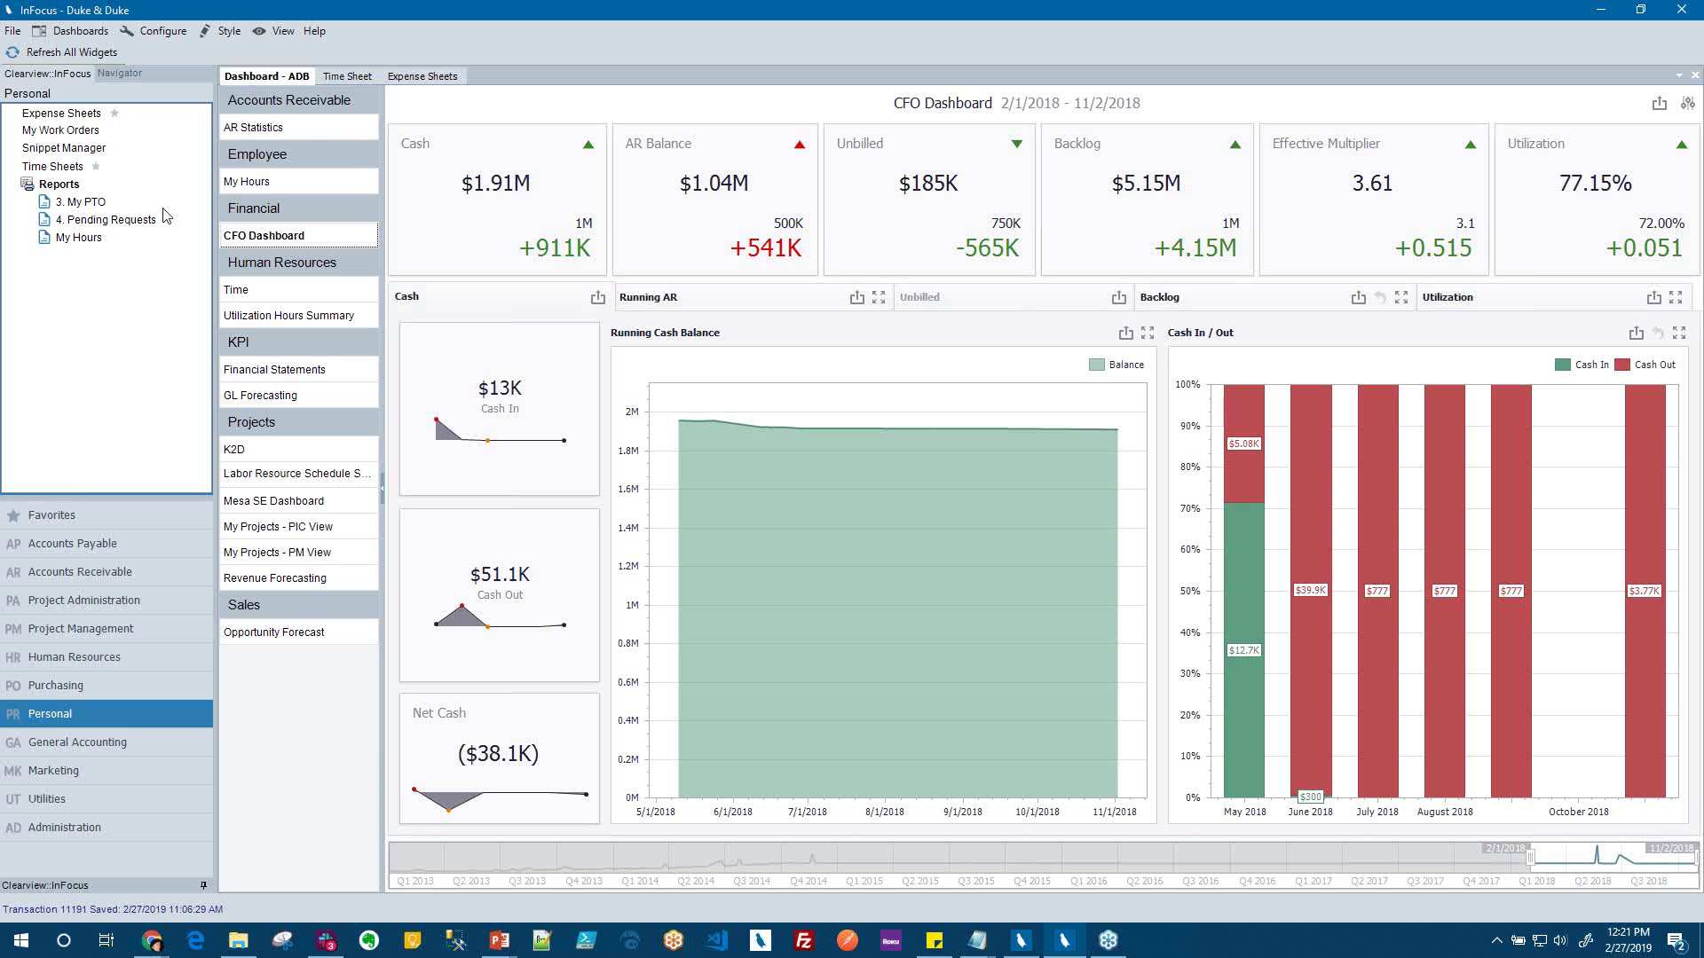
pyautogui.click(58, 504)
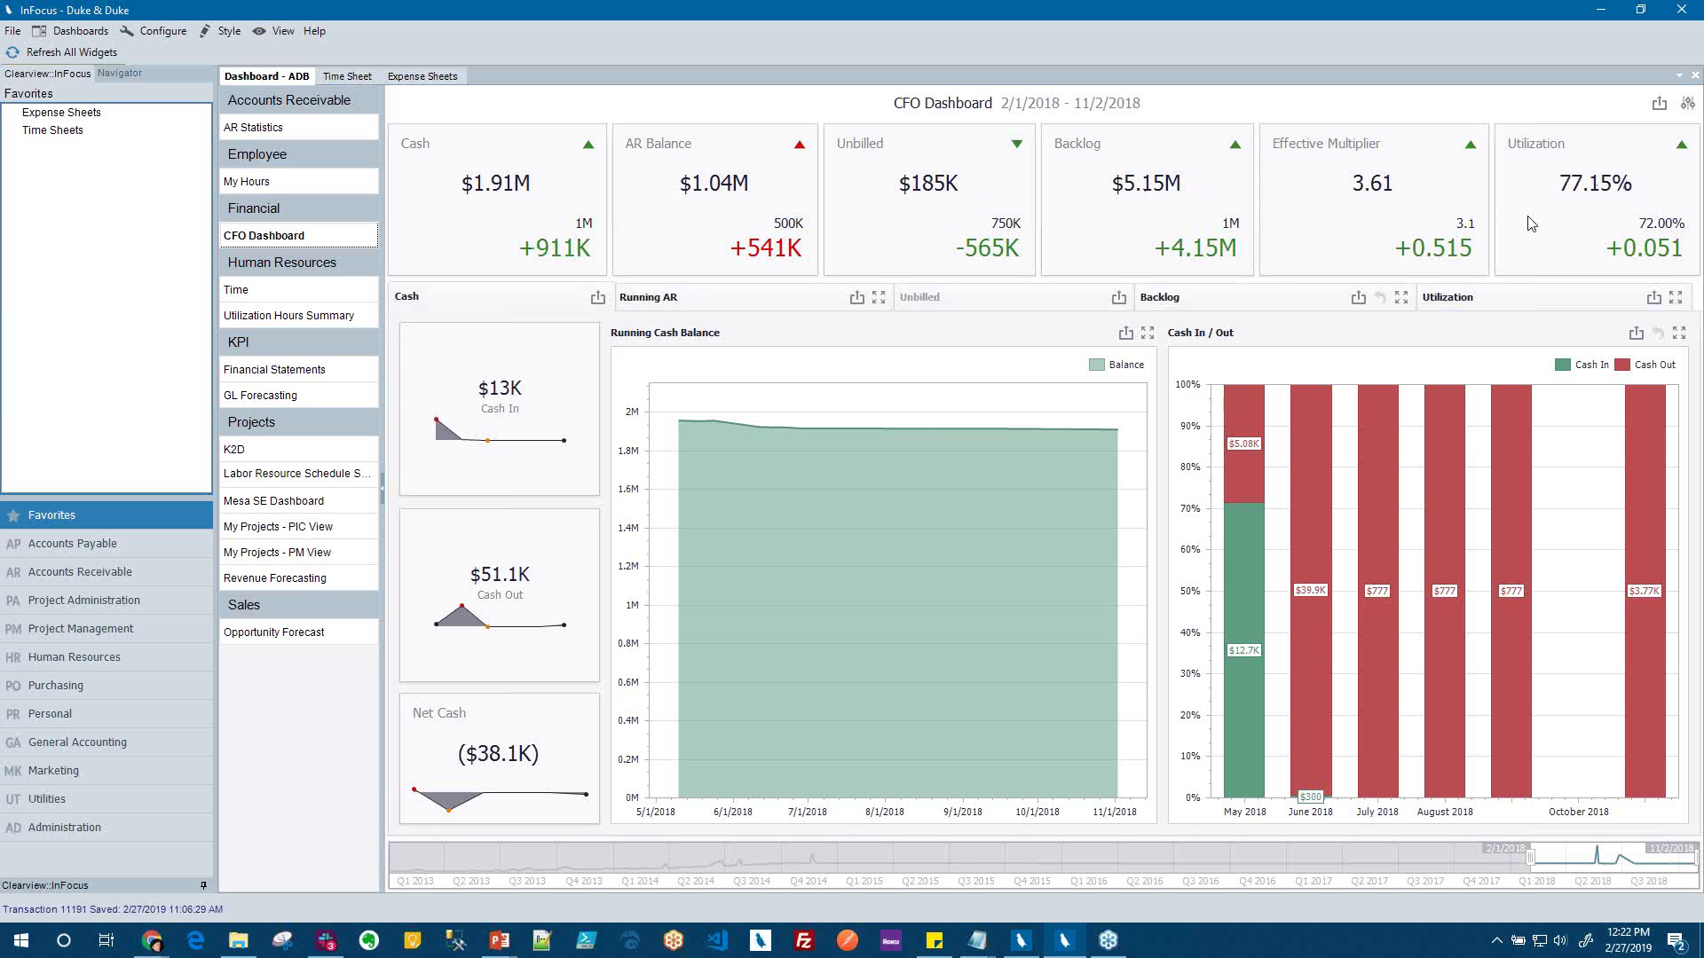
# Review the Running AR, Unbilled, Backlog and Utilization details and shift the dashboard's date range to 4/15/2014 - 1/14/2015
pyautogui.click(701, 302)
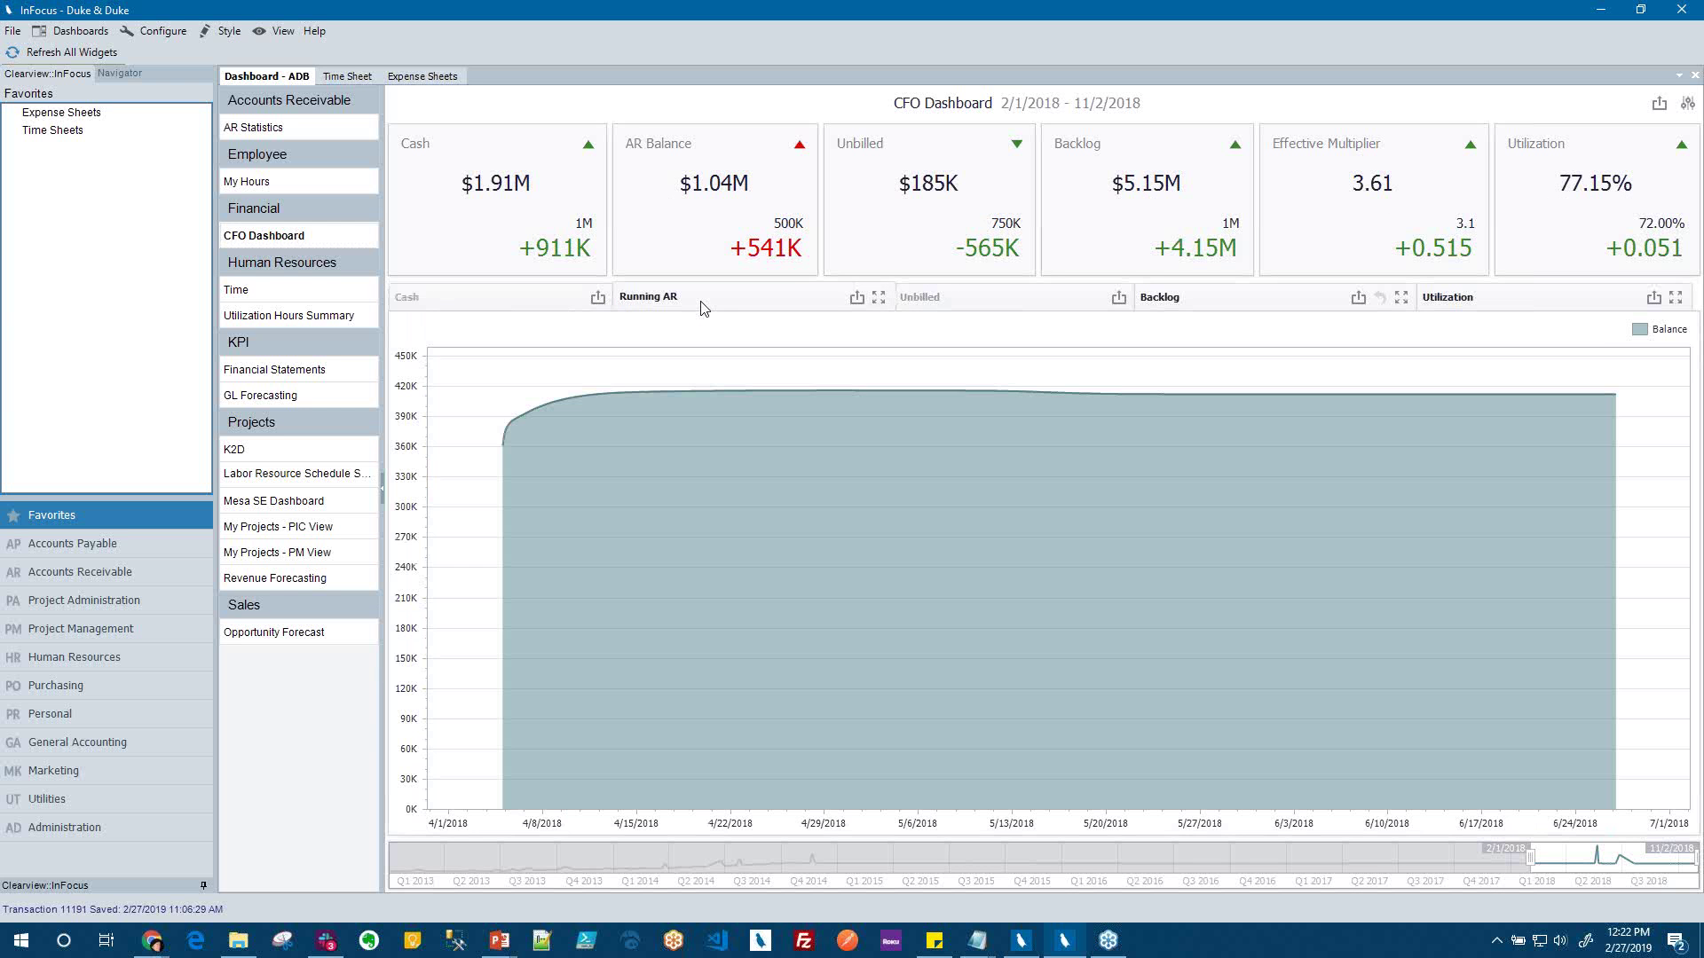
pyautogui.click(940, 304)
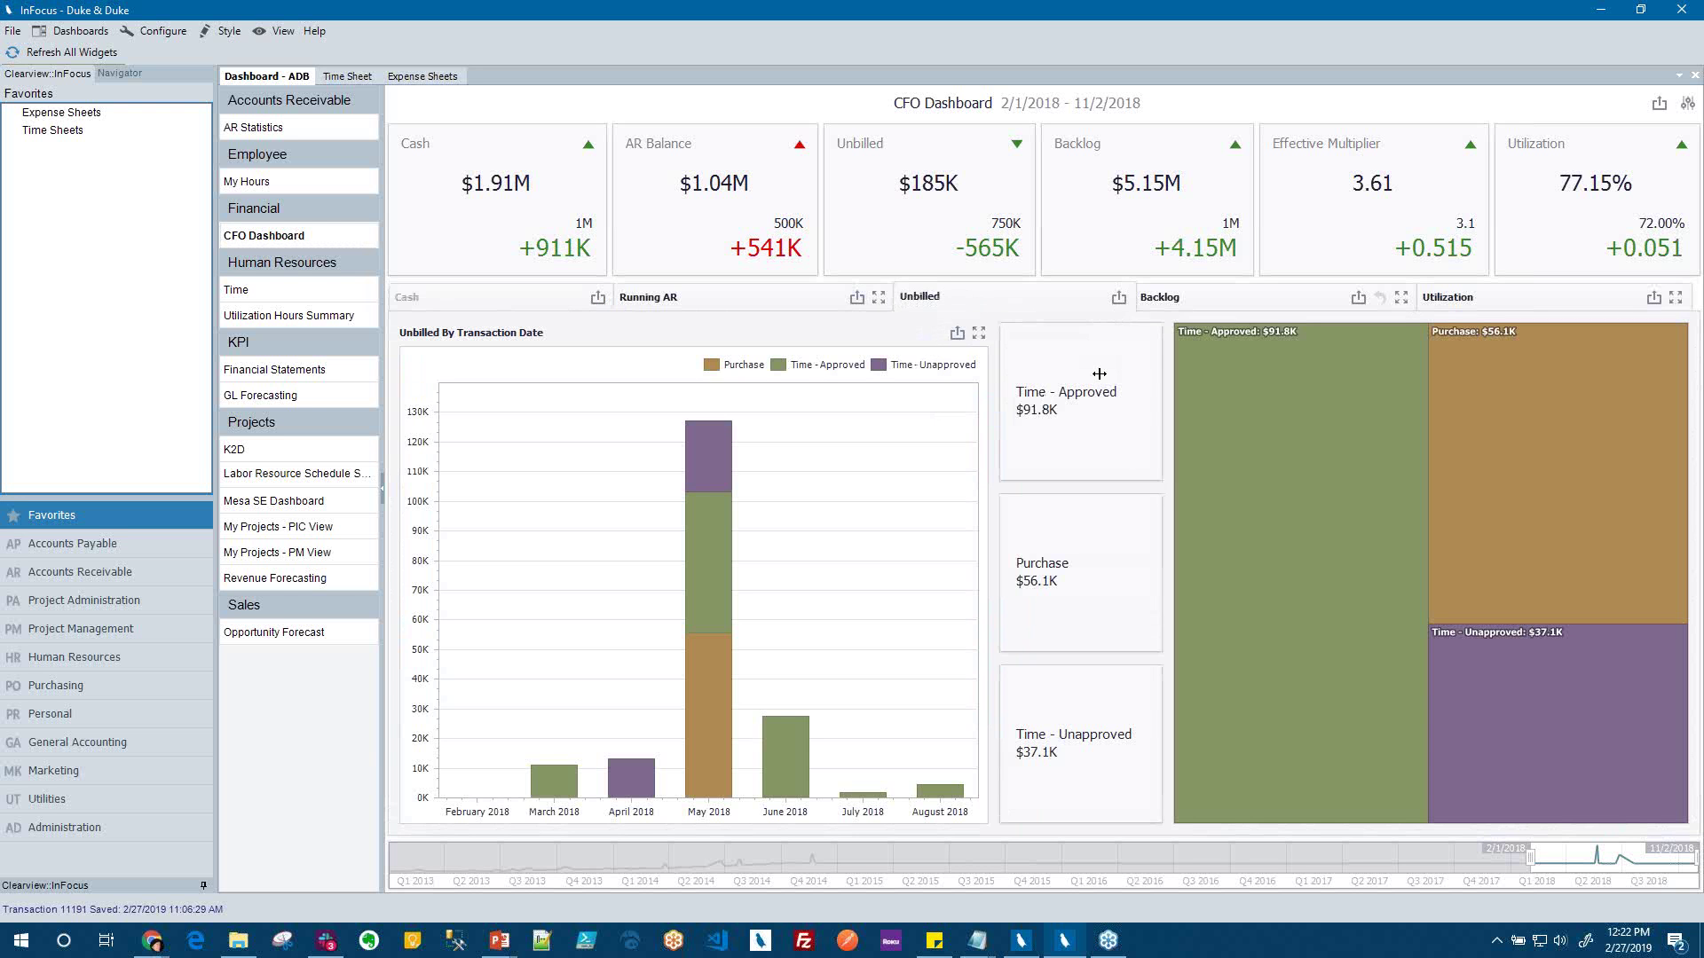
pyautogui.click(1267, 307)
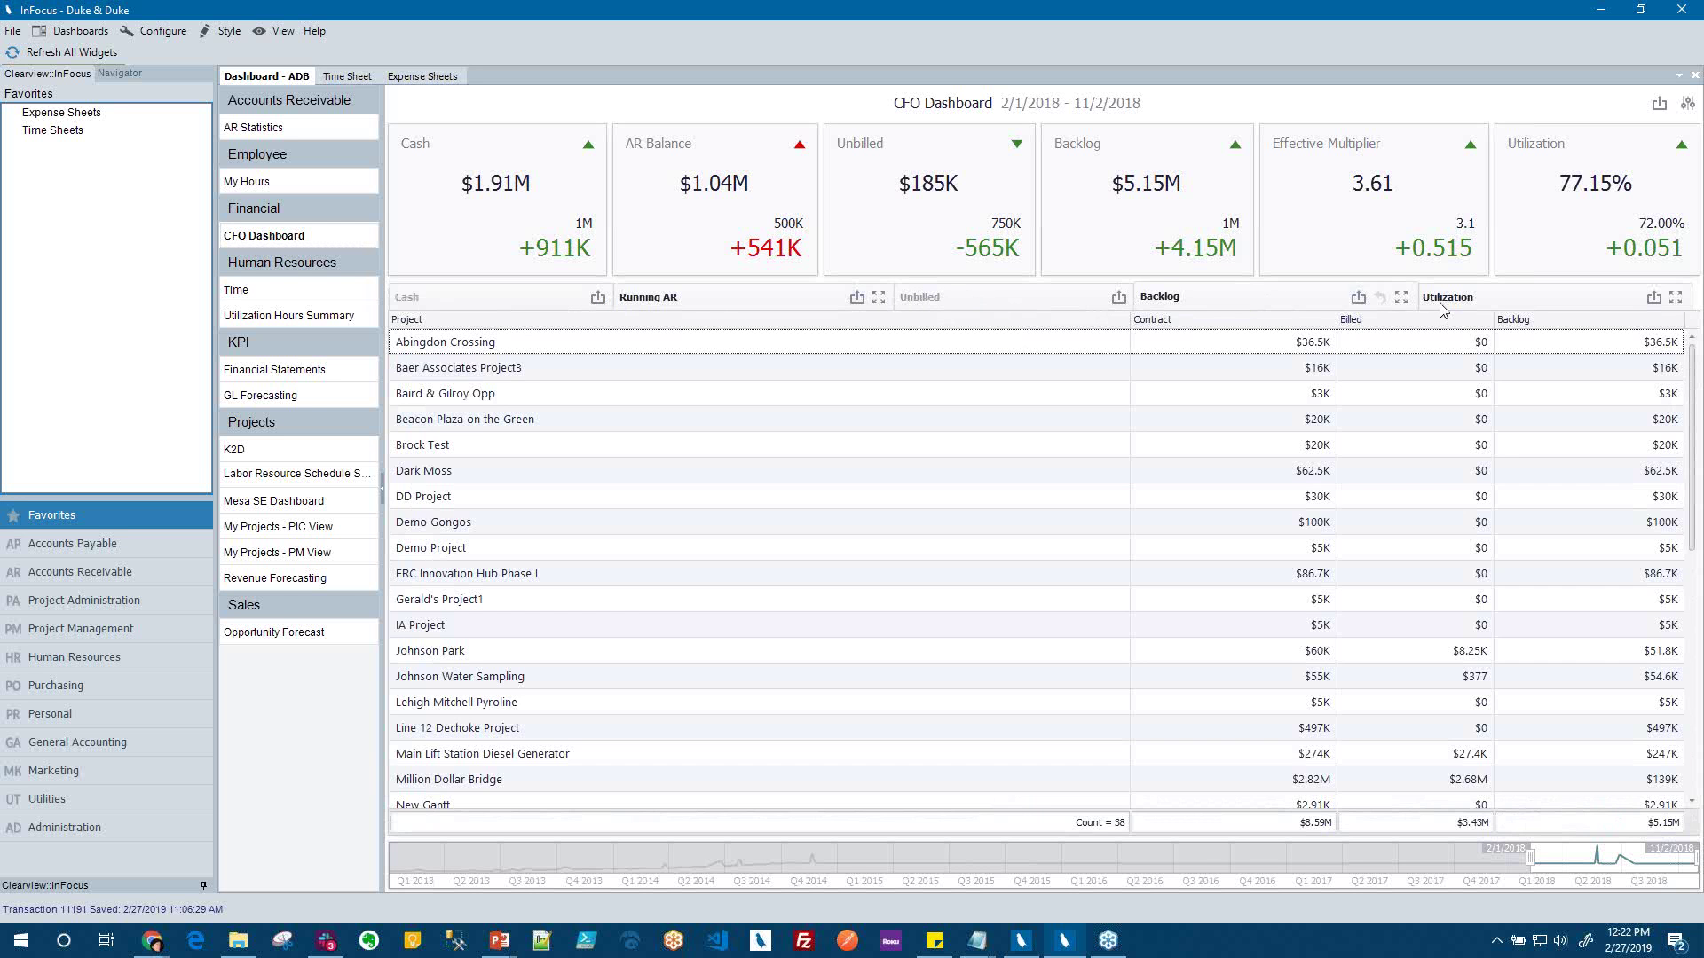
pyautogui.click(1444, 308)
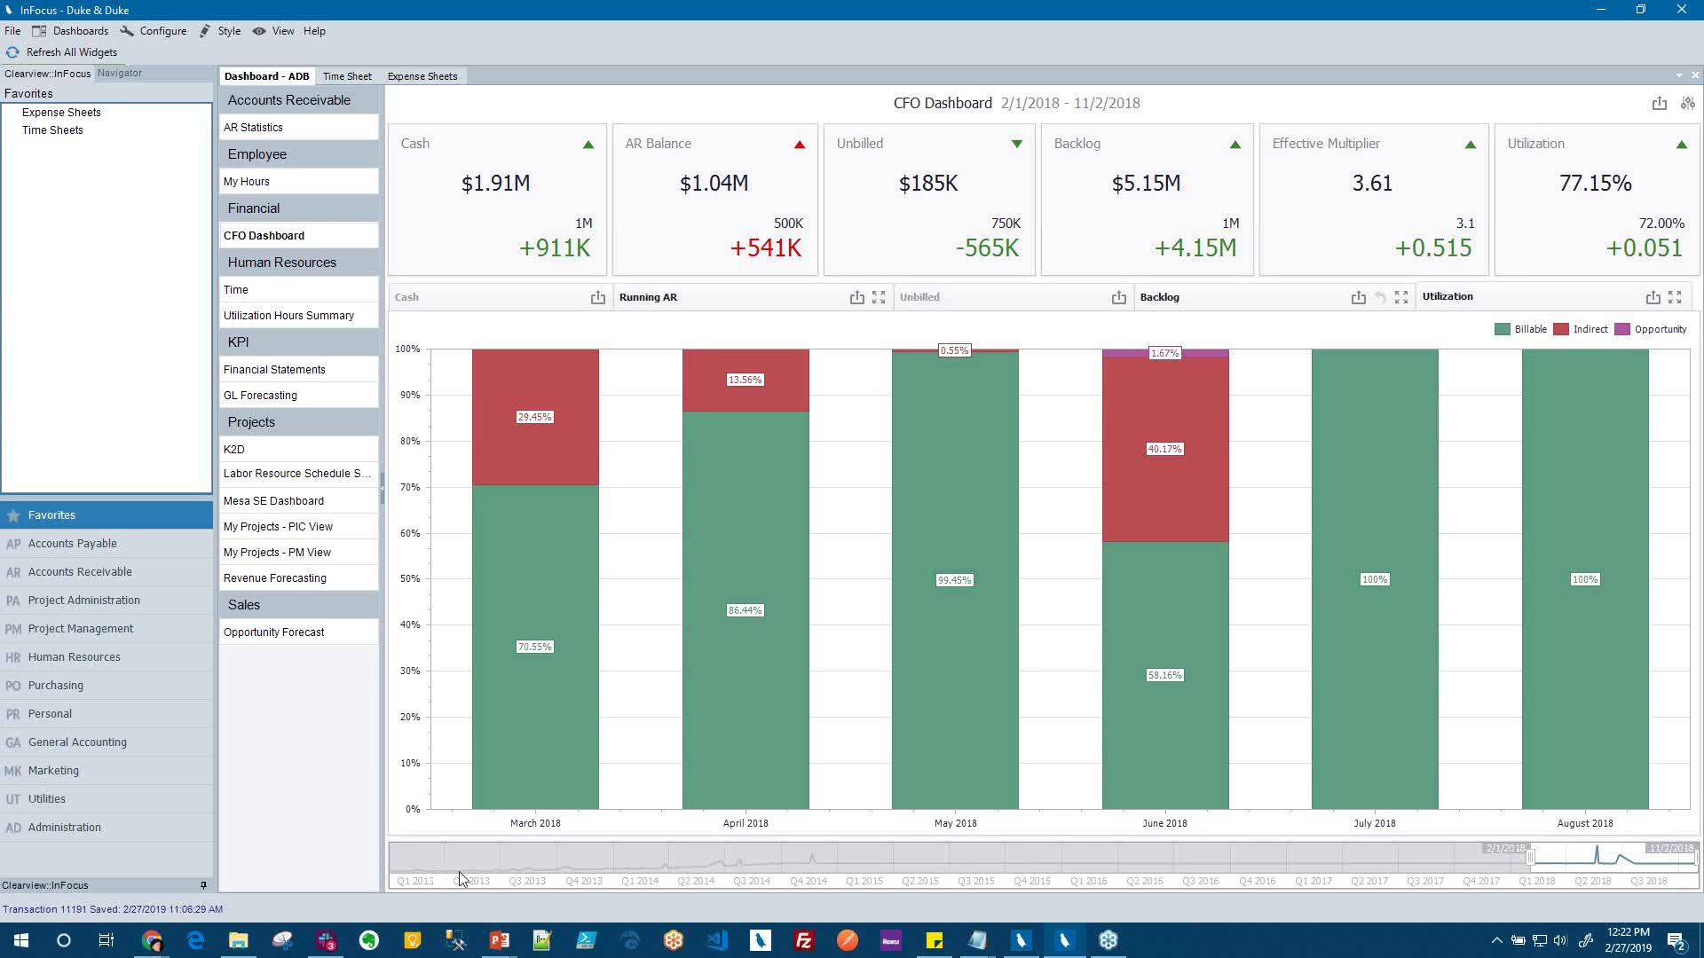
pyautogui.moveTo(1578, 871); pyautogui.dragTo(767, 880)
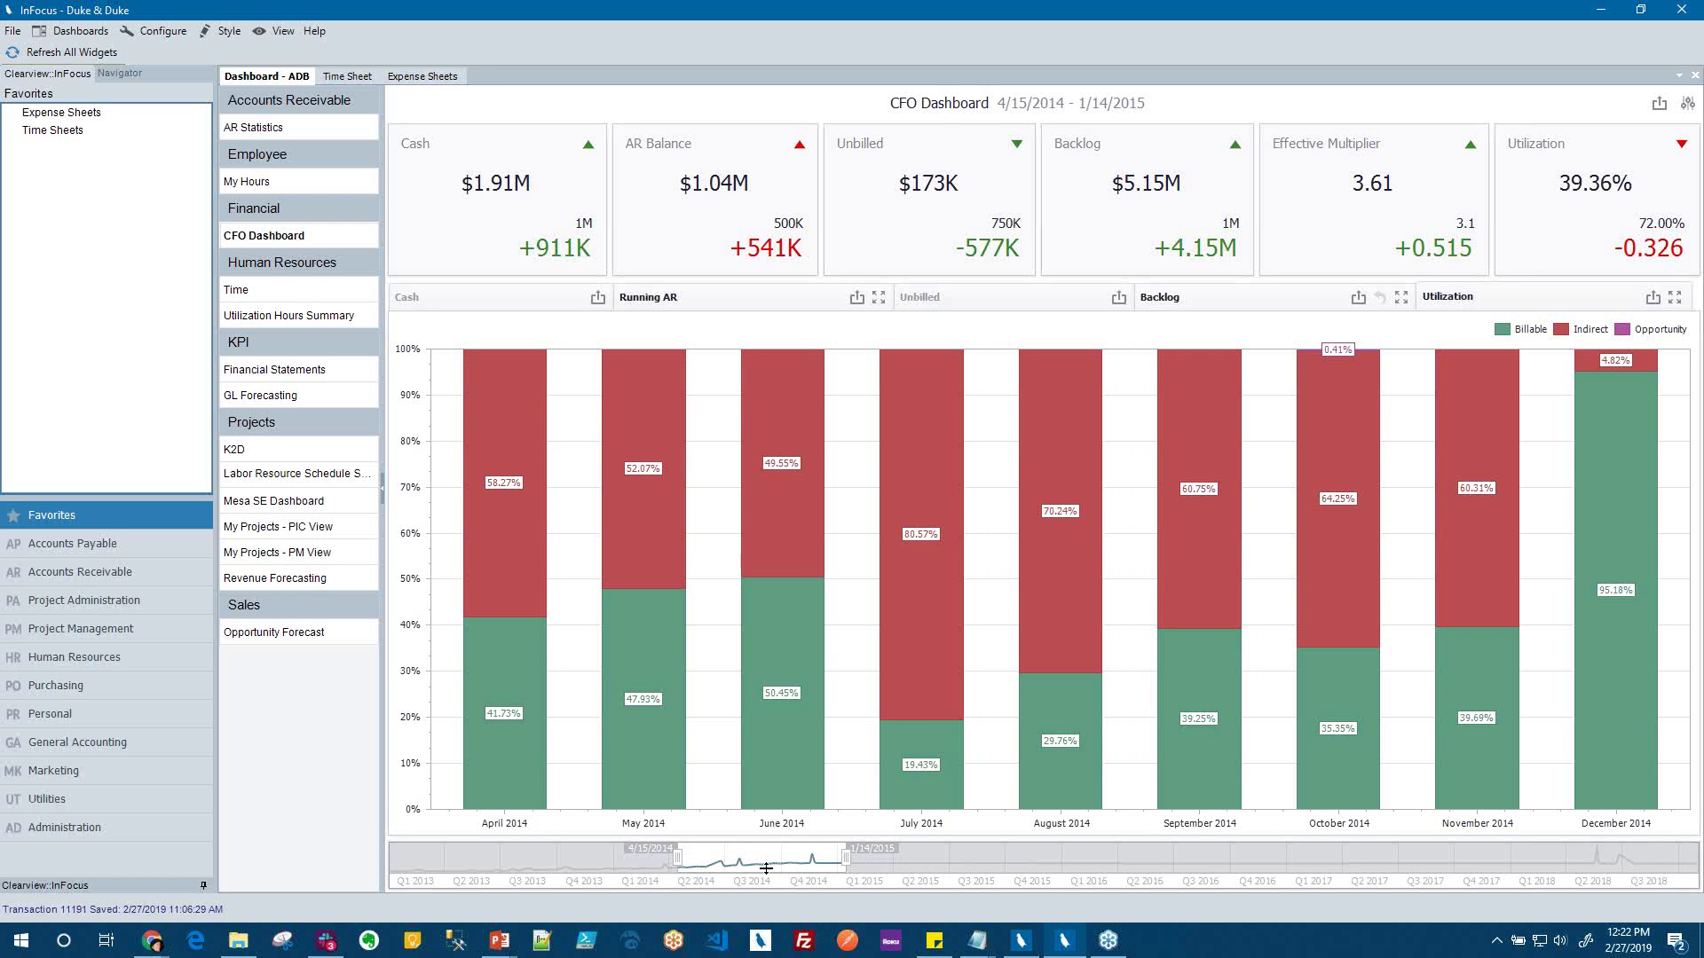
# In the browser's InFocus Marketplace, browse Widgets and view the Accounts Receivable Statistics Analytic Dashboard bundle with its preview image
pyautogui.moveTo(785, 737)
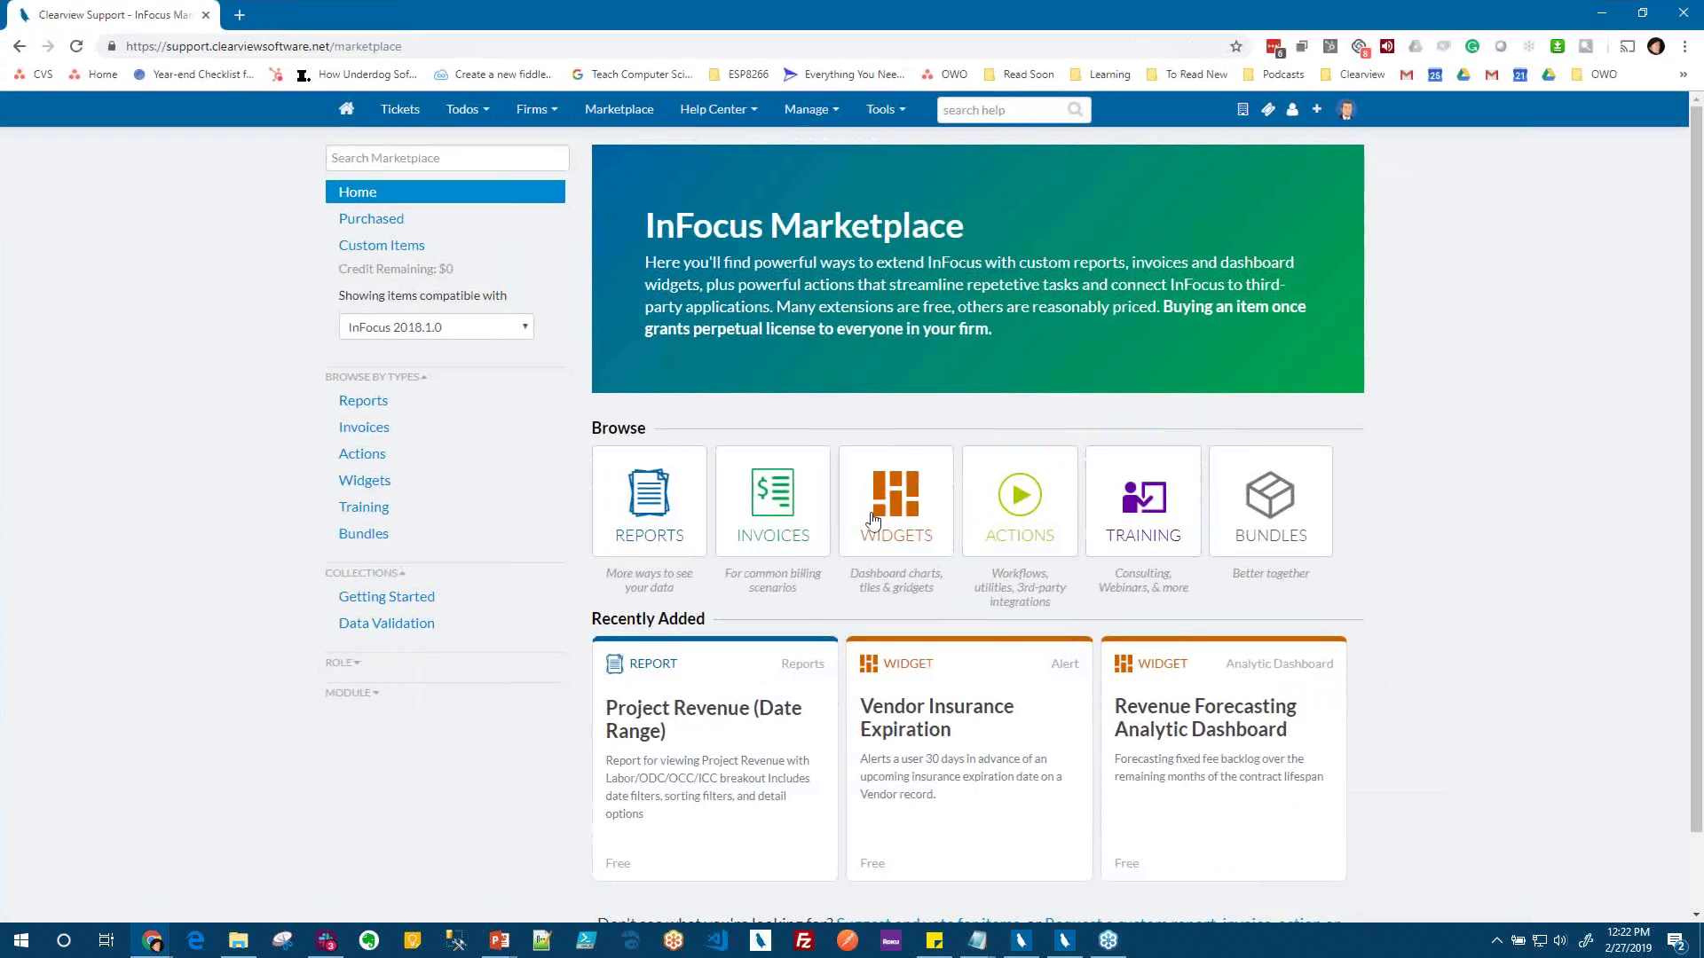
pyautogui.click(888, 513)
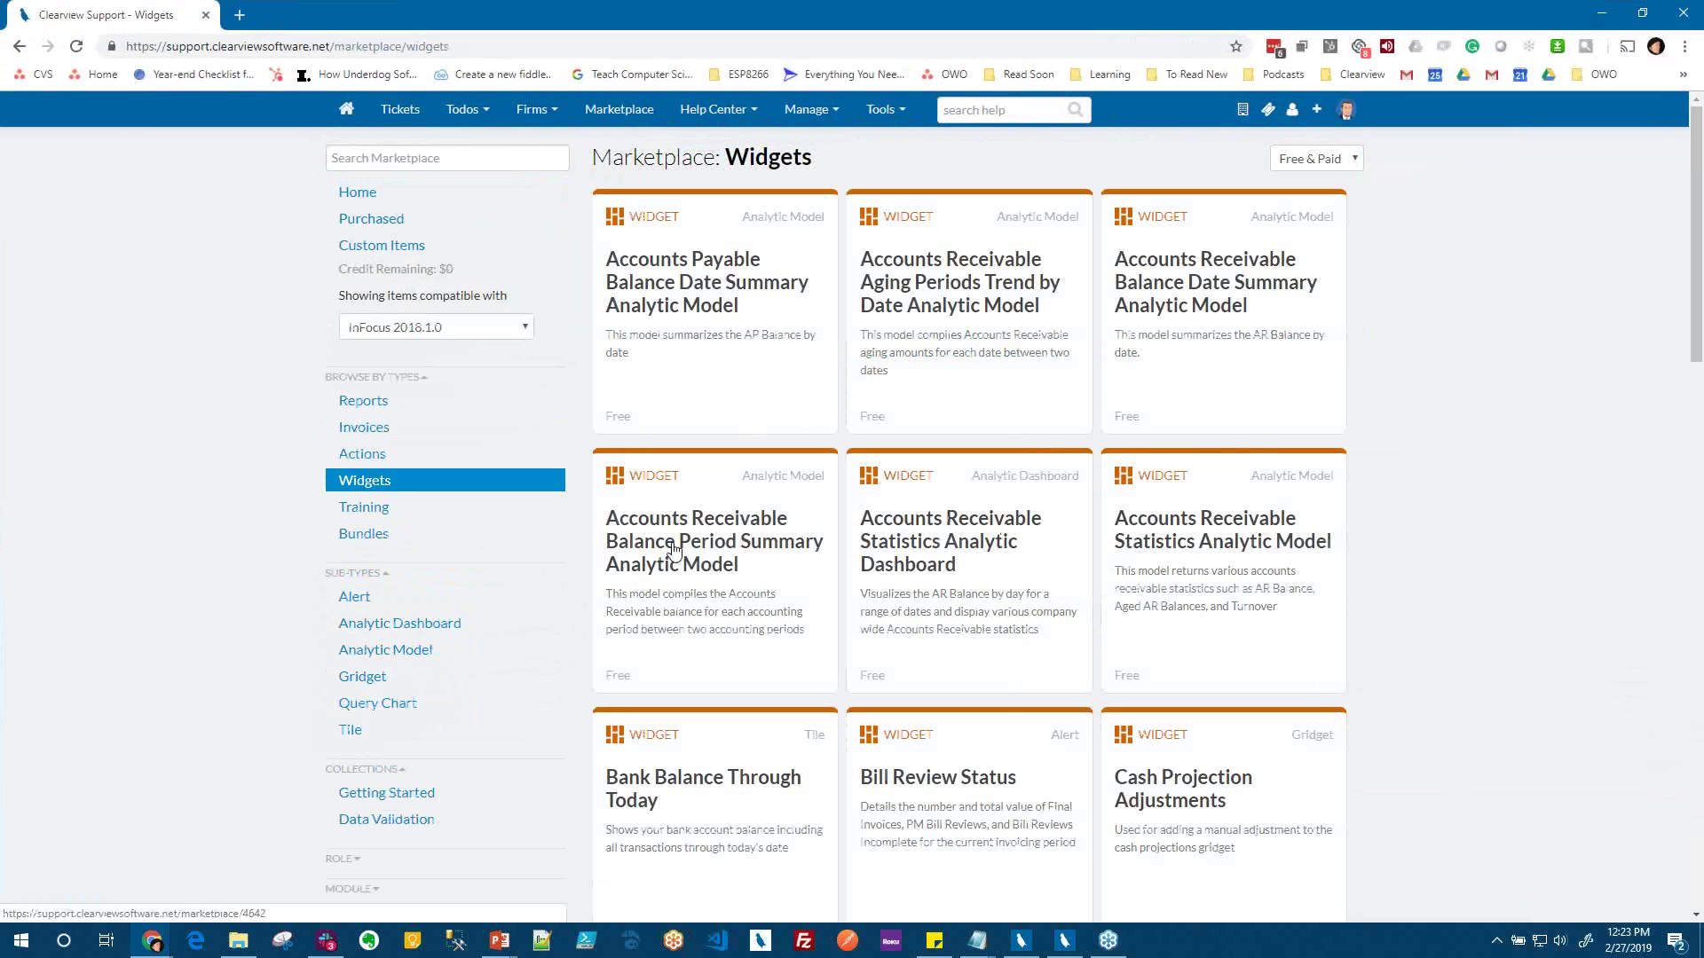
pyautogui.click(908, 569)
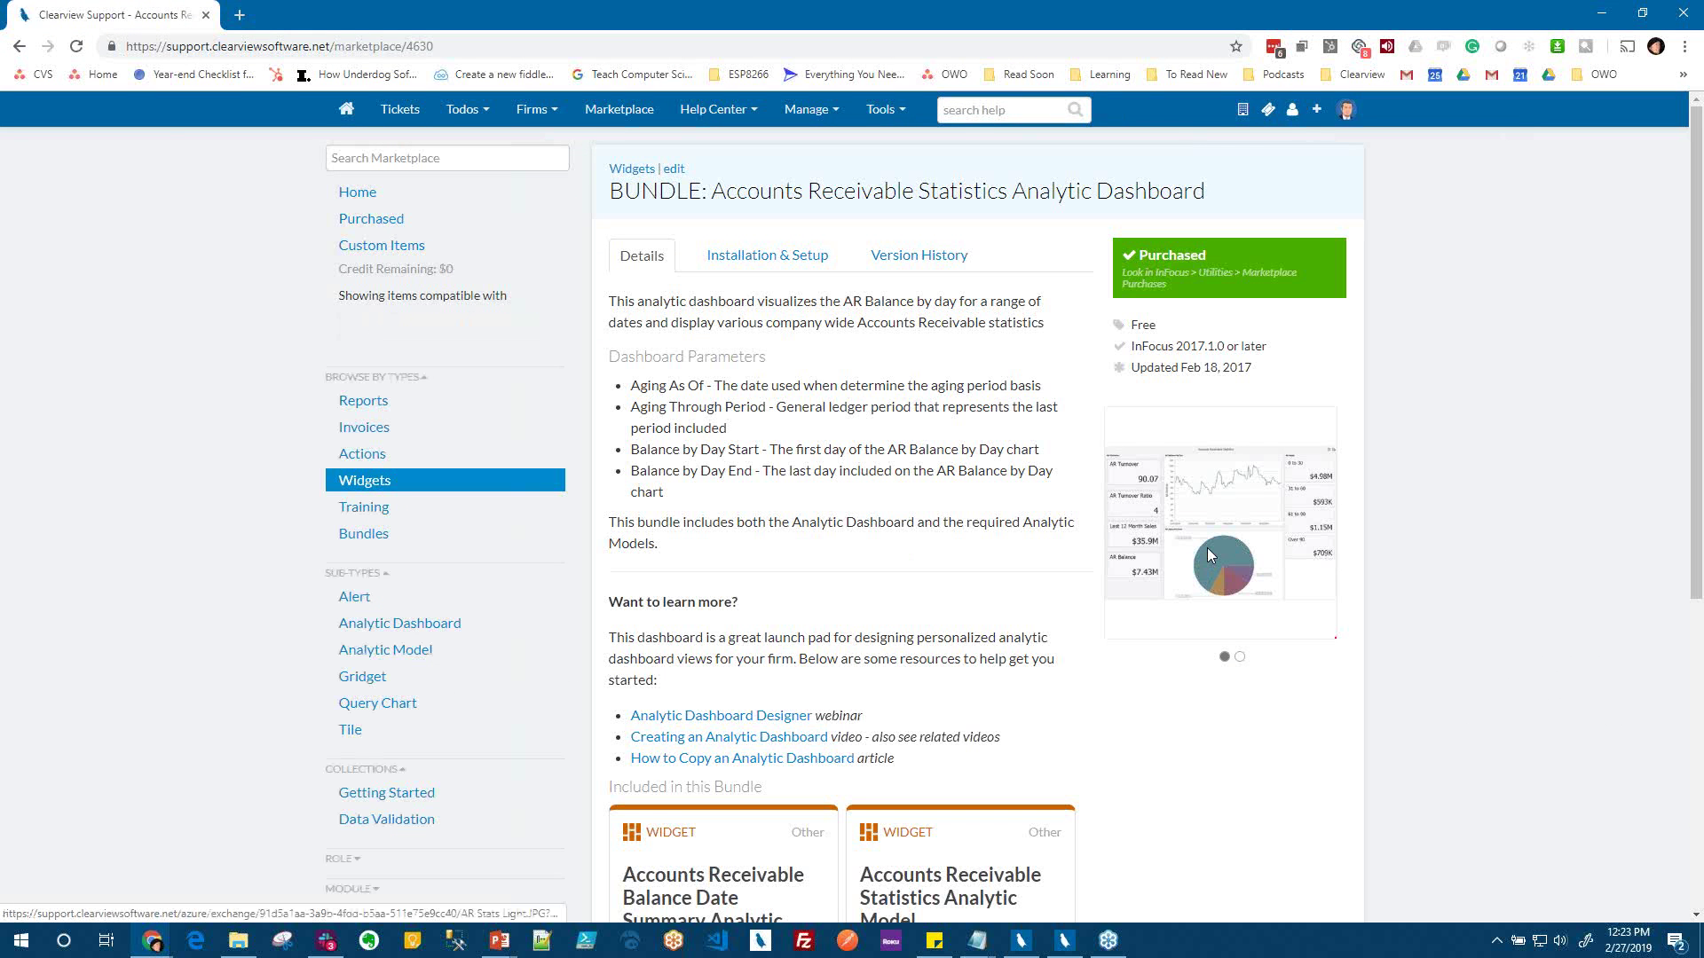
pyautogui.click(1209, 557)
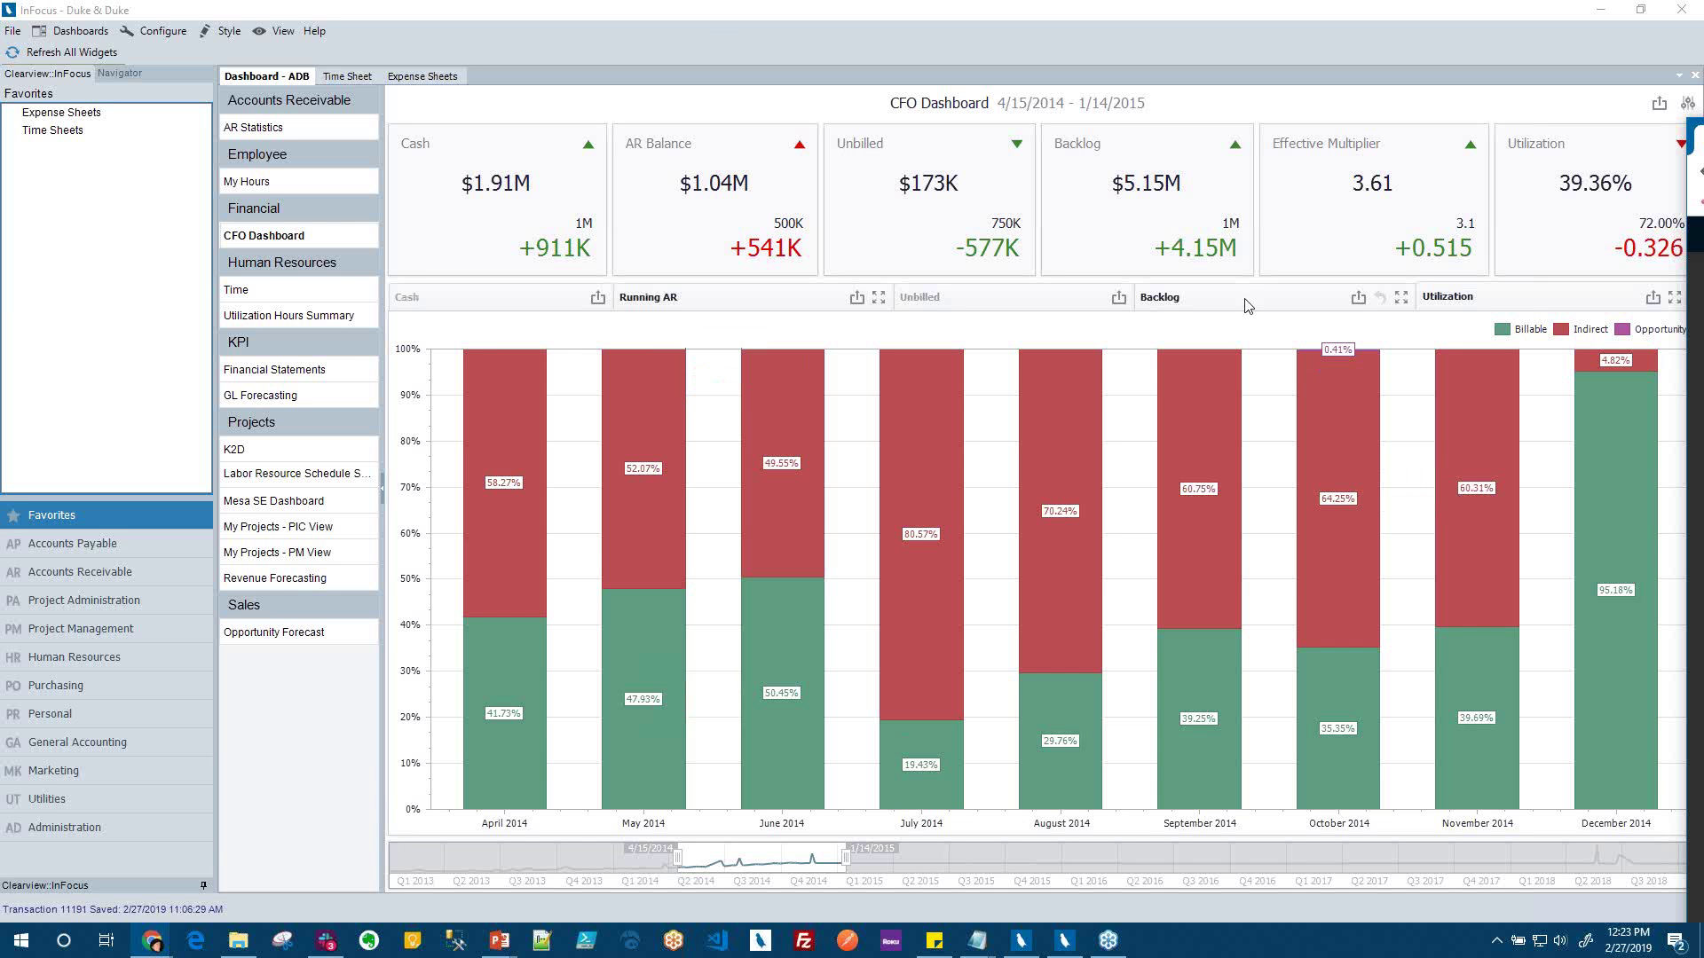
# Back in InFocus, open the Revenue Forecasting dashboard and extend its date range to November 2020
pyautogui.click(281, 585)
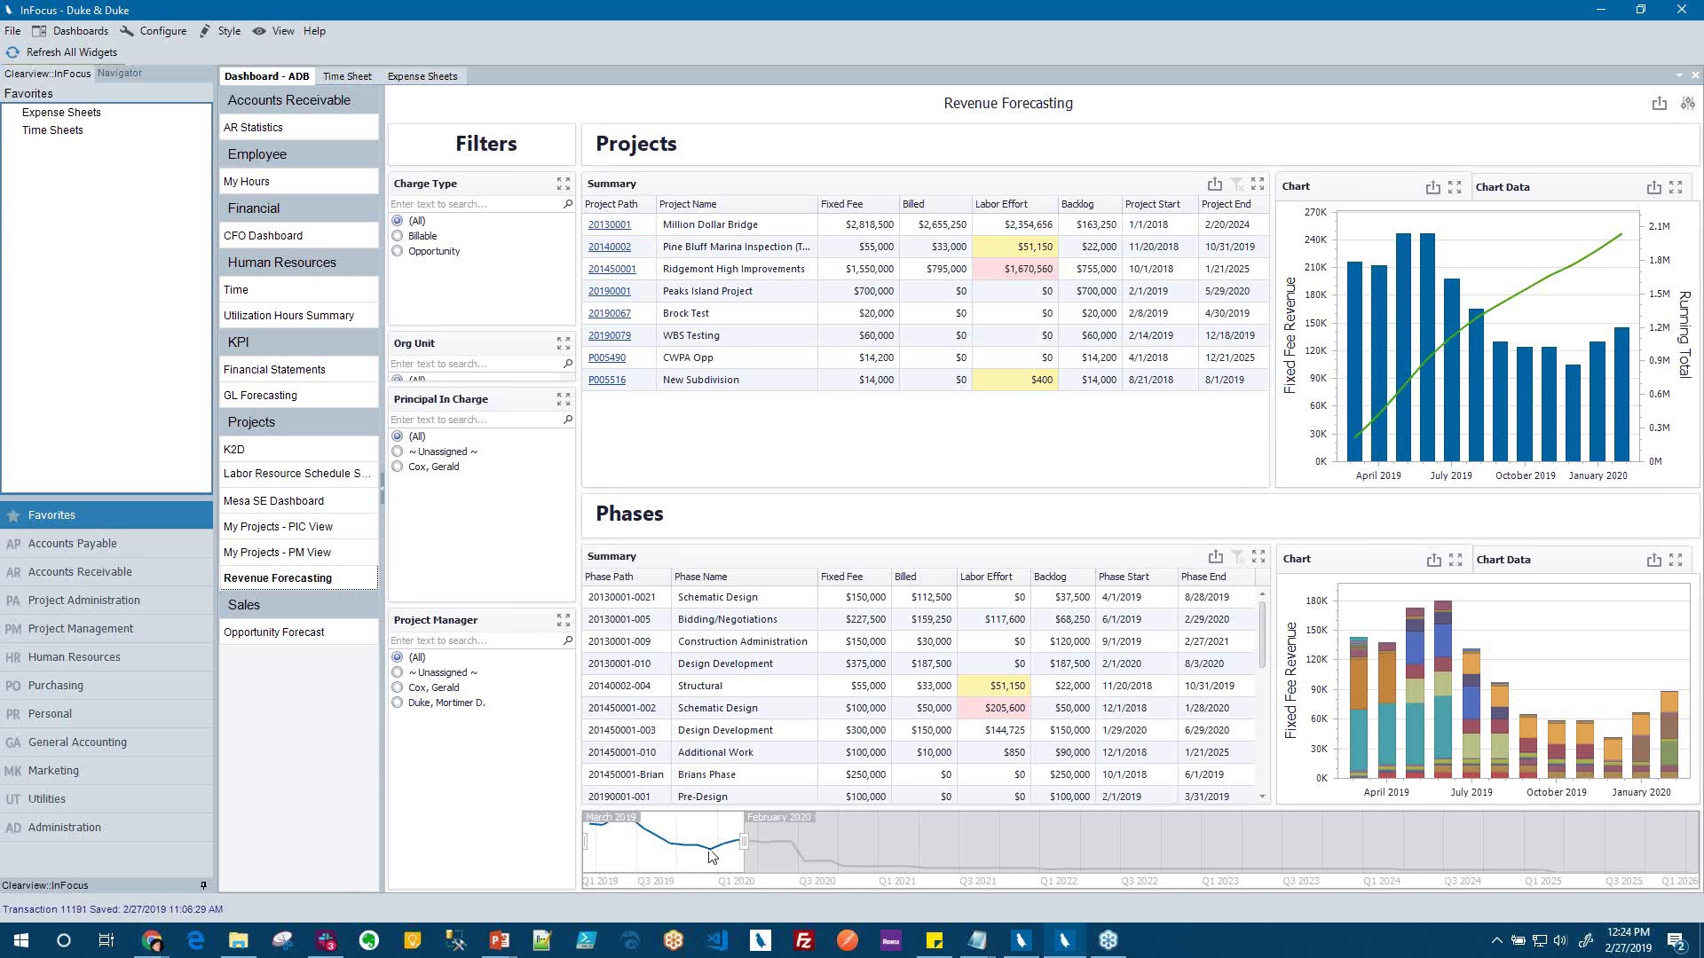
pyautogui.moveTo(742, 845); pyautogui.dragTo(864, 847)
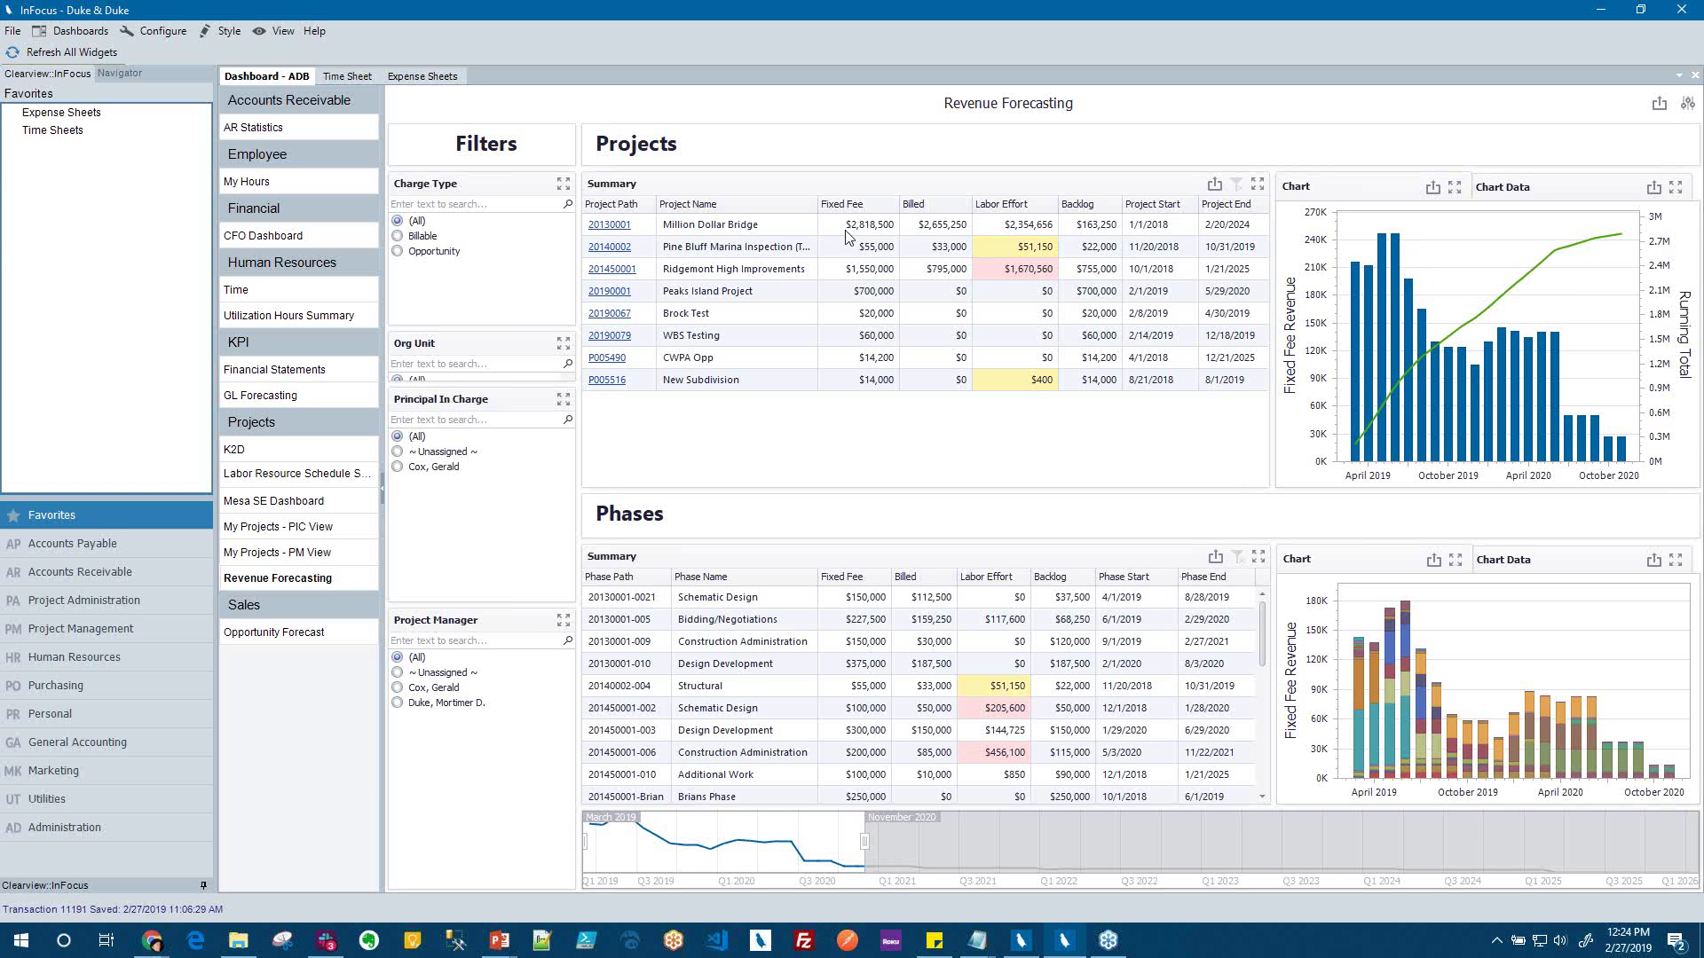
# View the Projects revenue chart at full size and restore the dashboard layout
pyautogui.click(1457, 191)
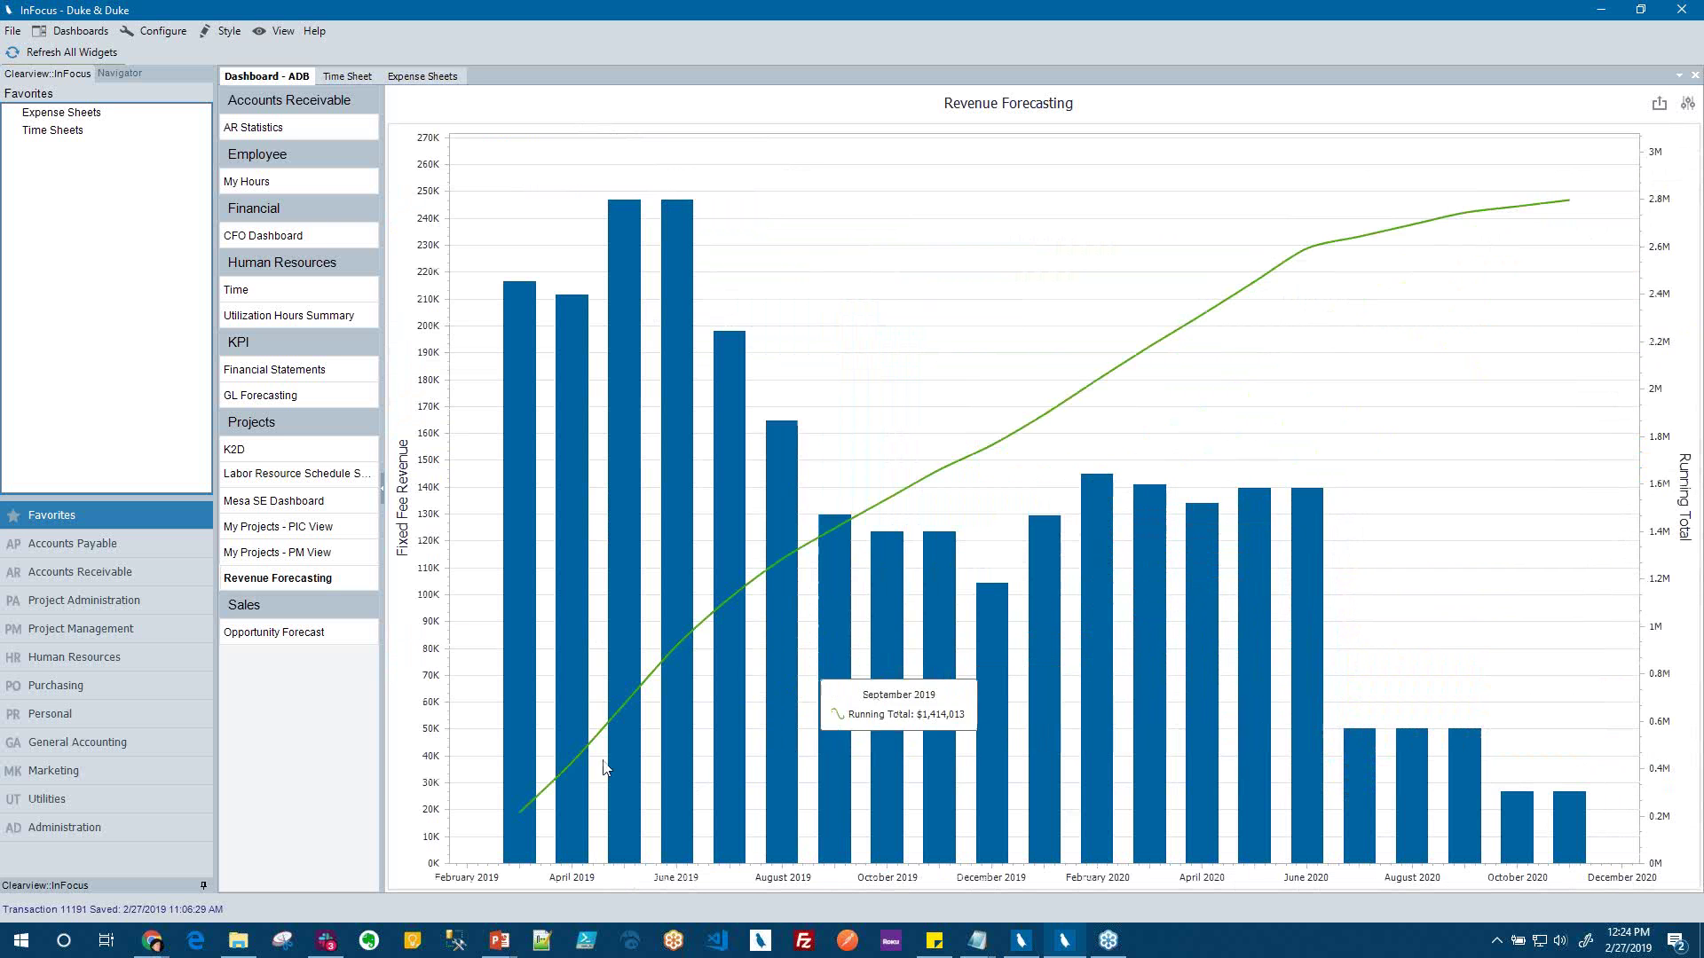
pyautogui.rightClick(1542, 259)
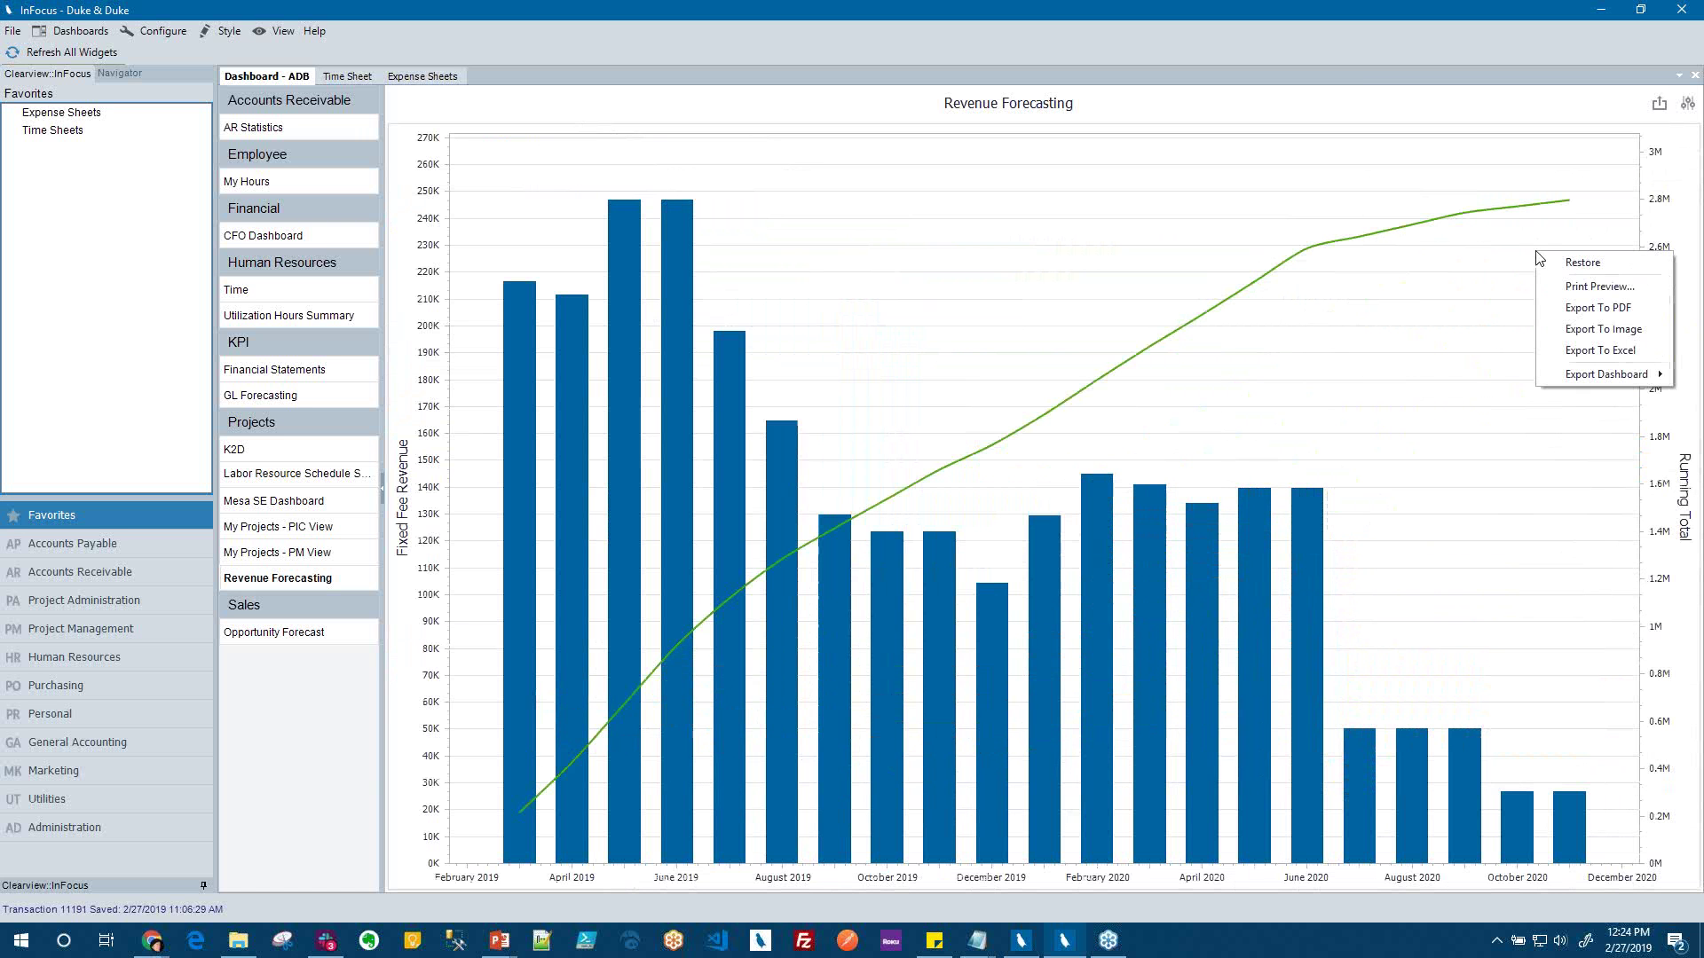
pyautogui.click(1566, 264)
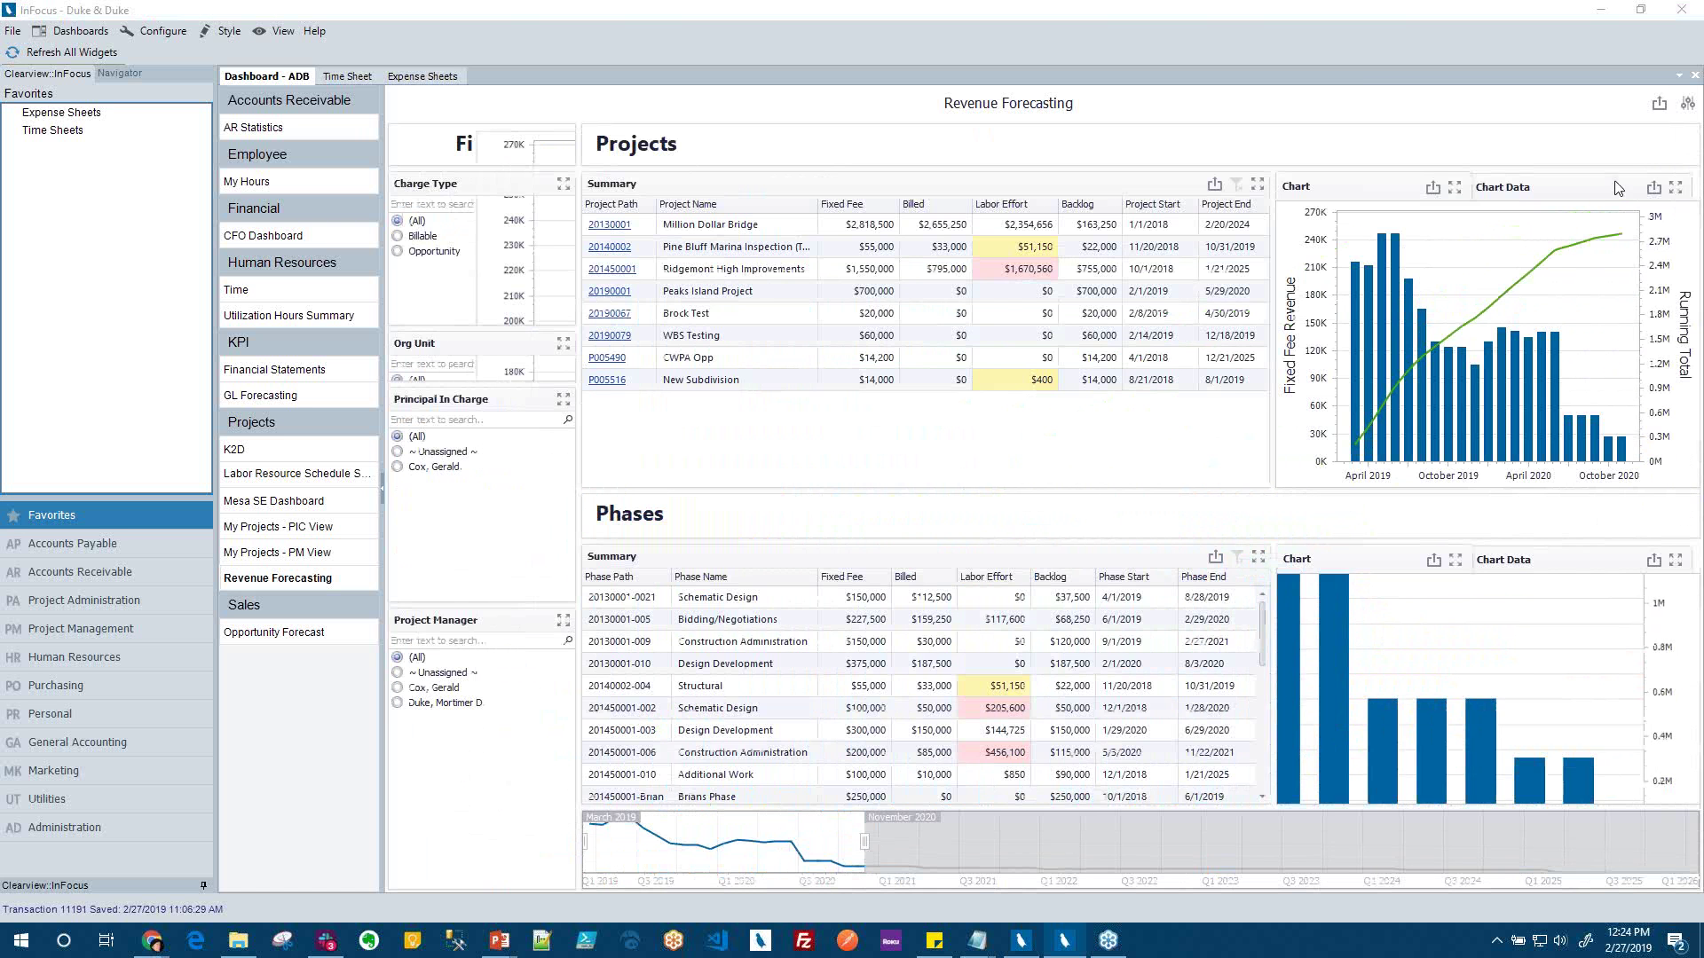
# Show the Projects Chart Data table, view it at full size and restore the dashboard layout
pyautogui.click(1624, 192)
pyautogui.click(1676, 188)
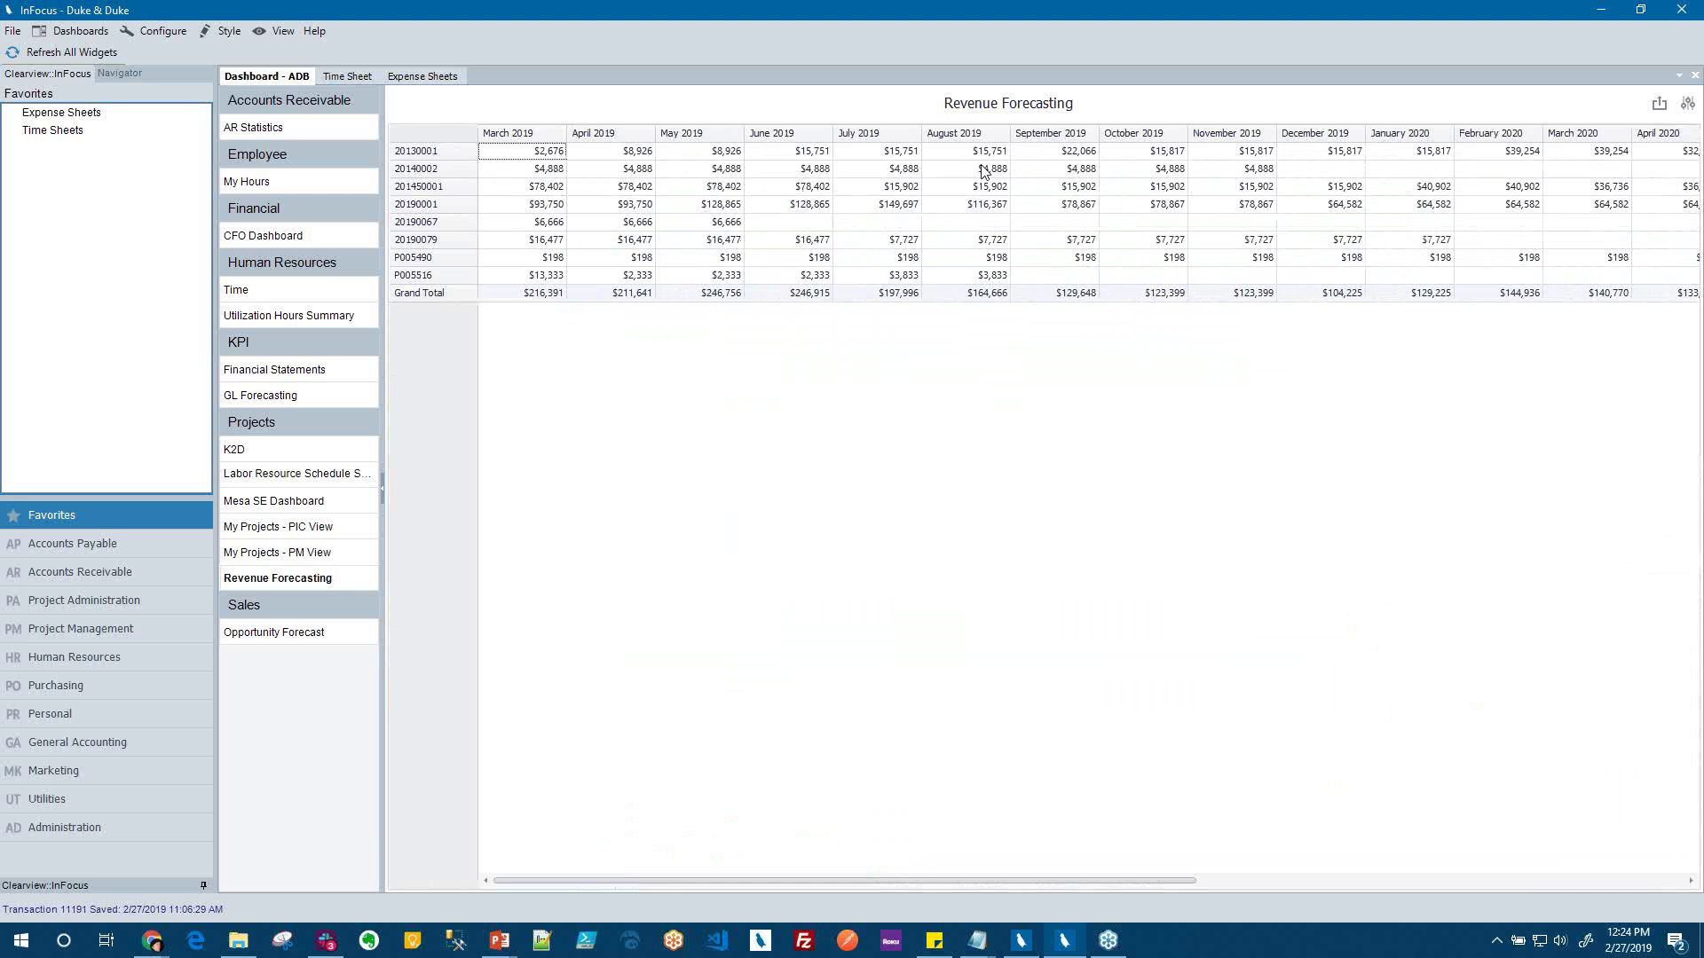
pyautogui.rightClick(1025, 489)
pyautogui.click(1056, 491)
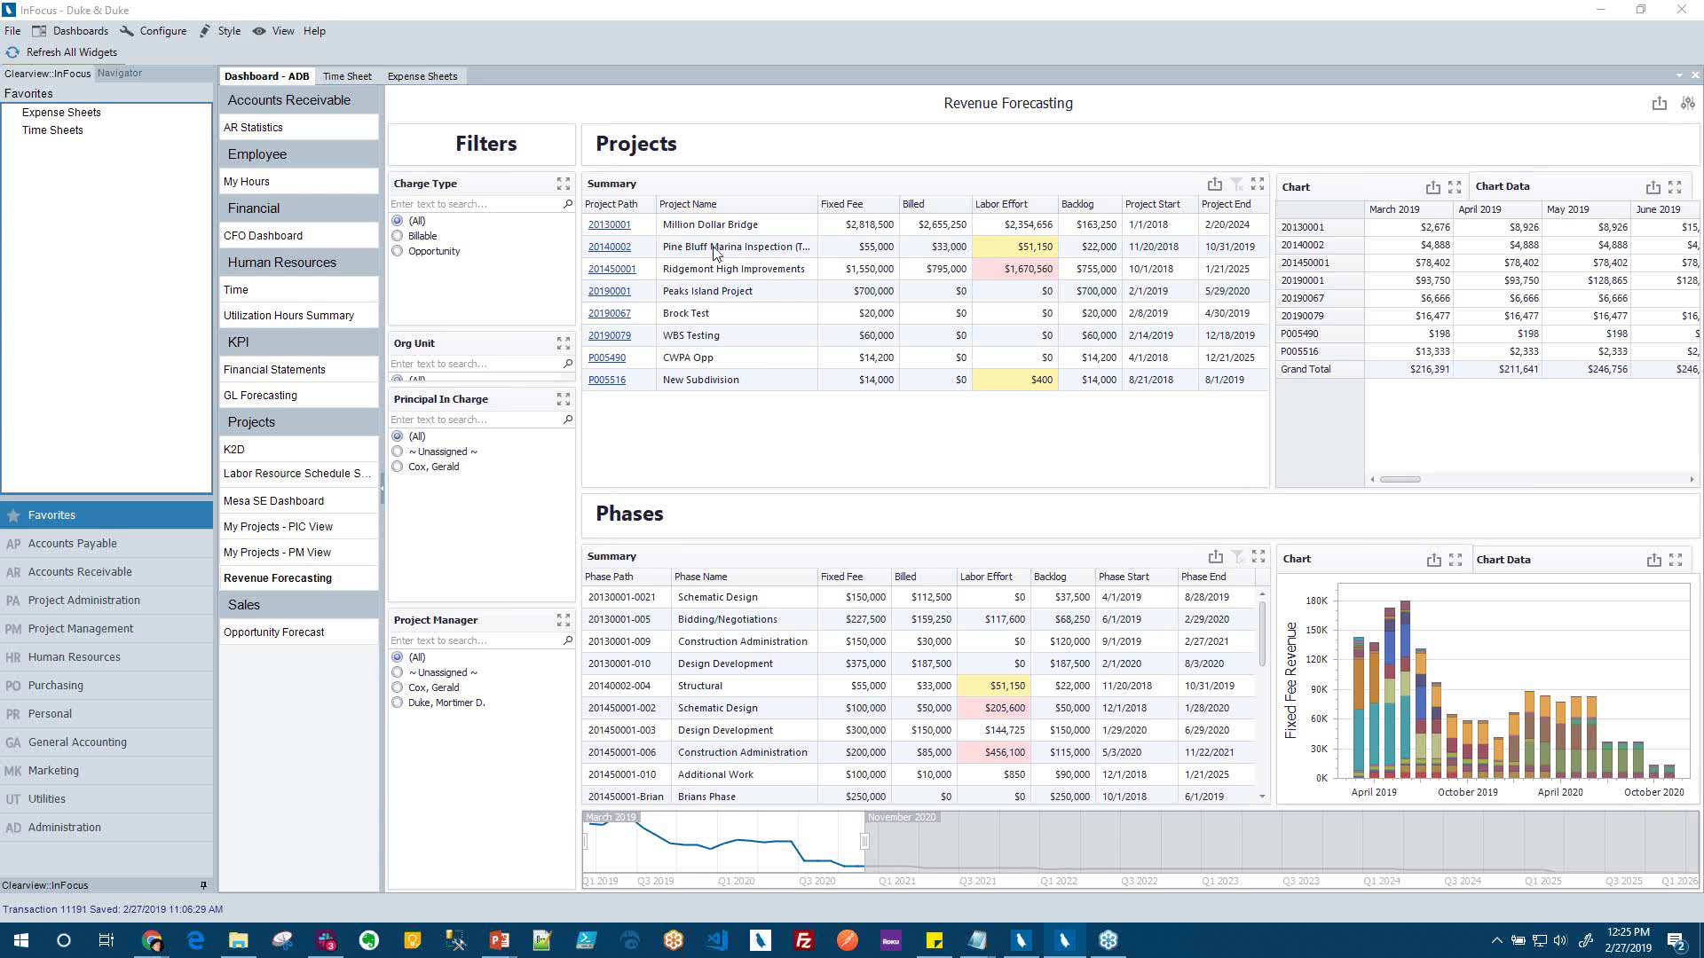
# Filter the dashboard to the Ridgemont High Improvements project and inspect its revenue in the Projects chart
pyautogui.click(707, 271)
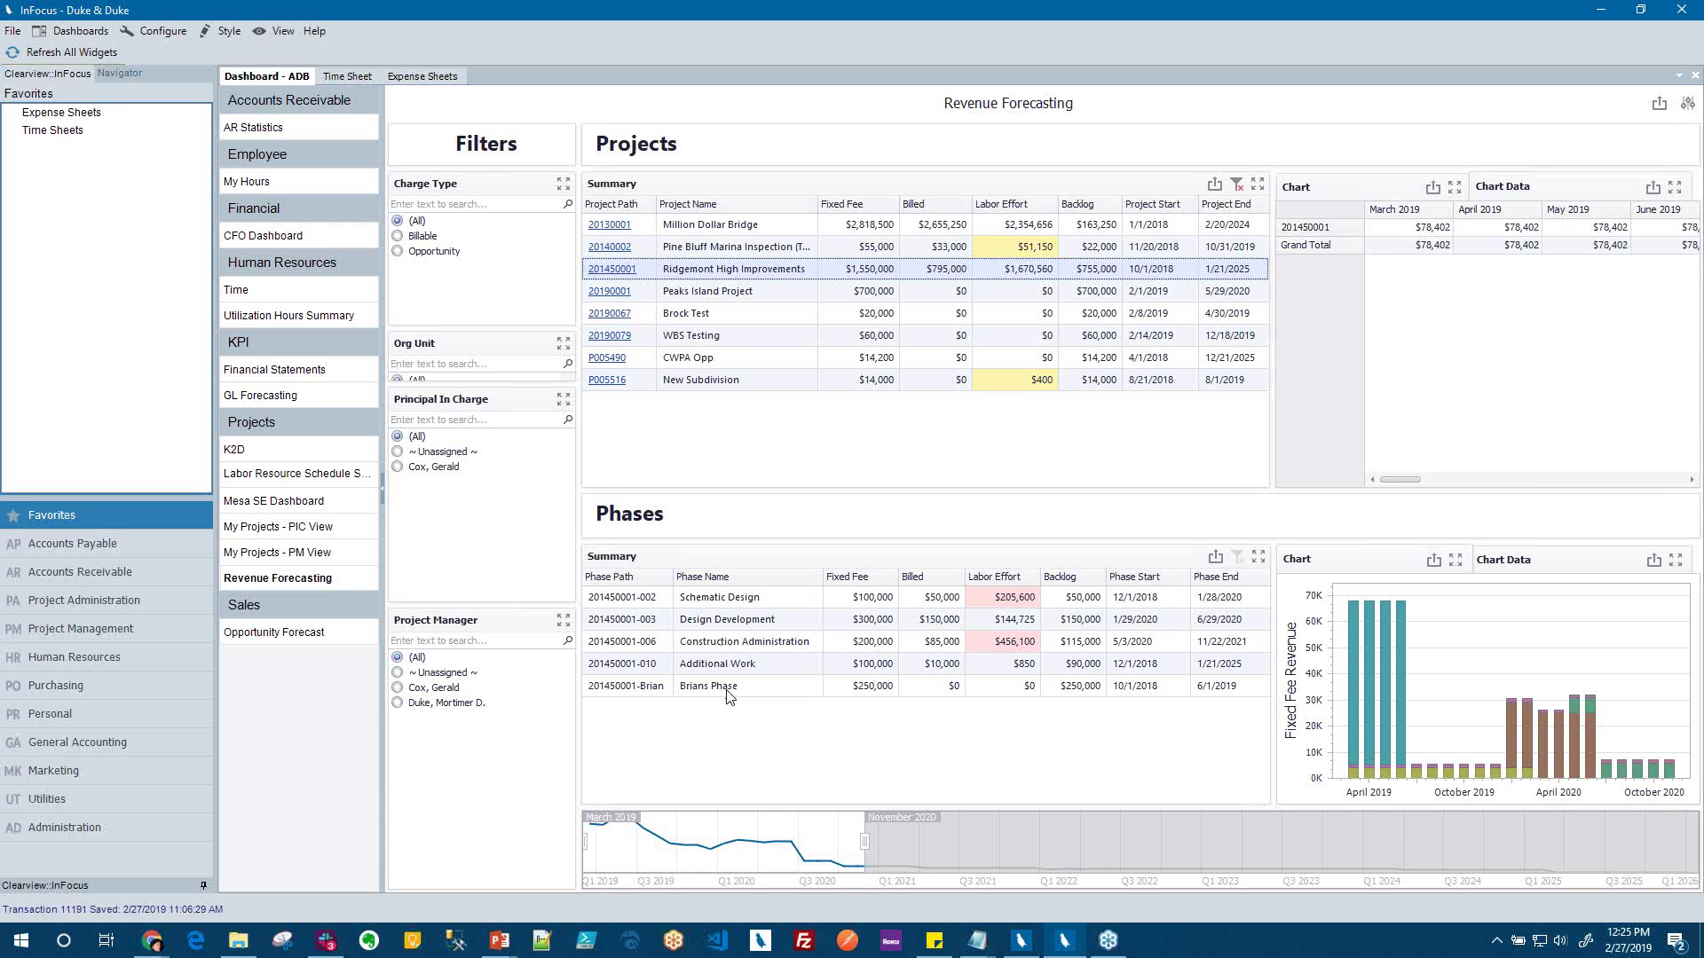
pyautogui.click(1370, 196)
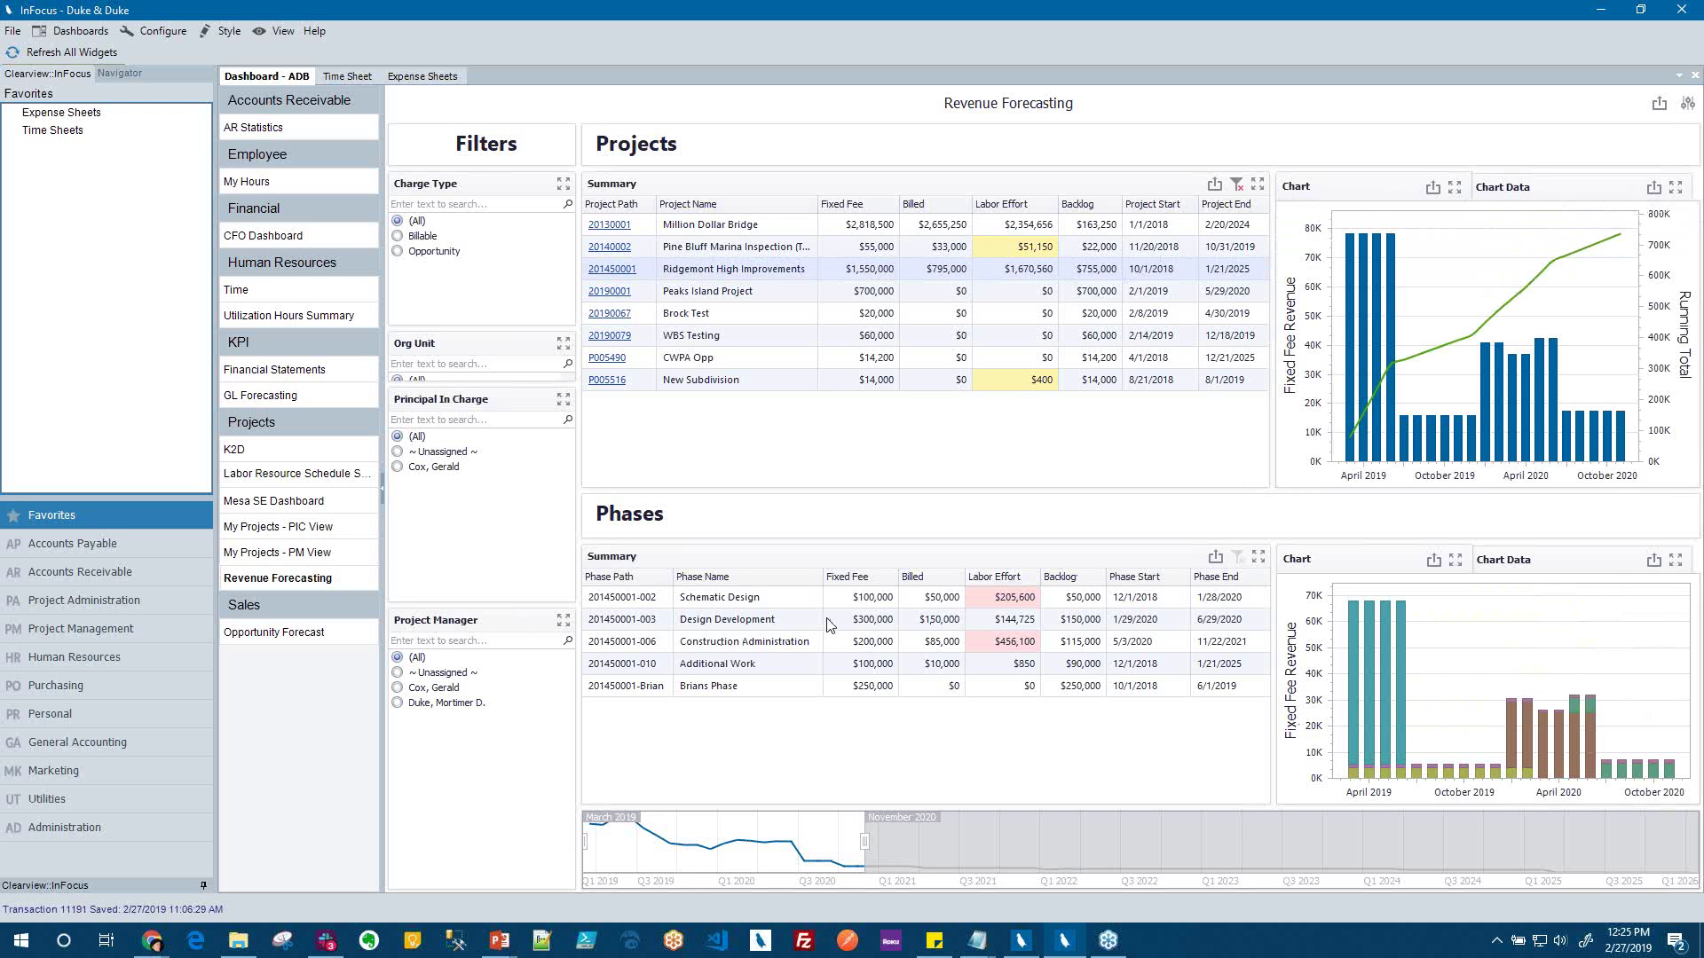
pyautogui.moveTo(1421, 662)
pyautogui.moveTo(1541, 280)
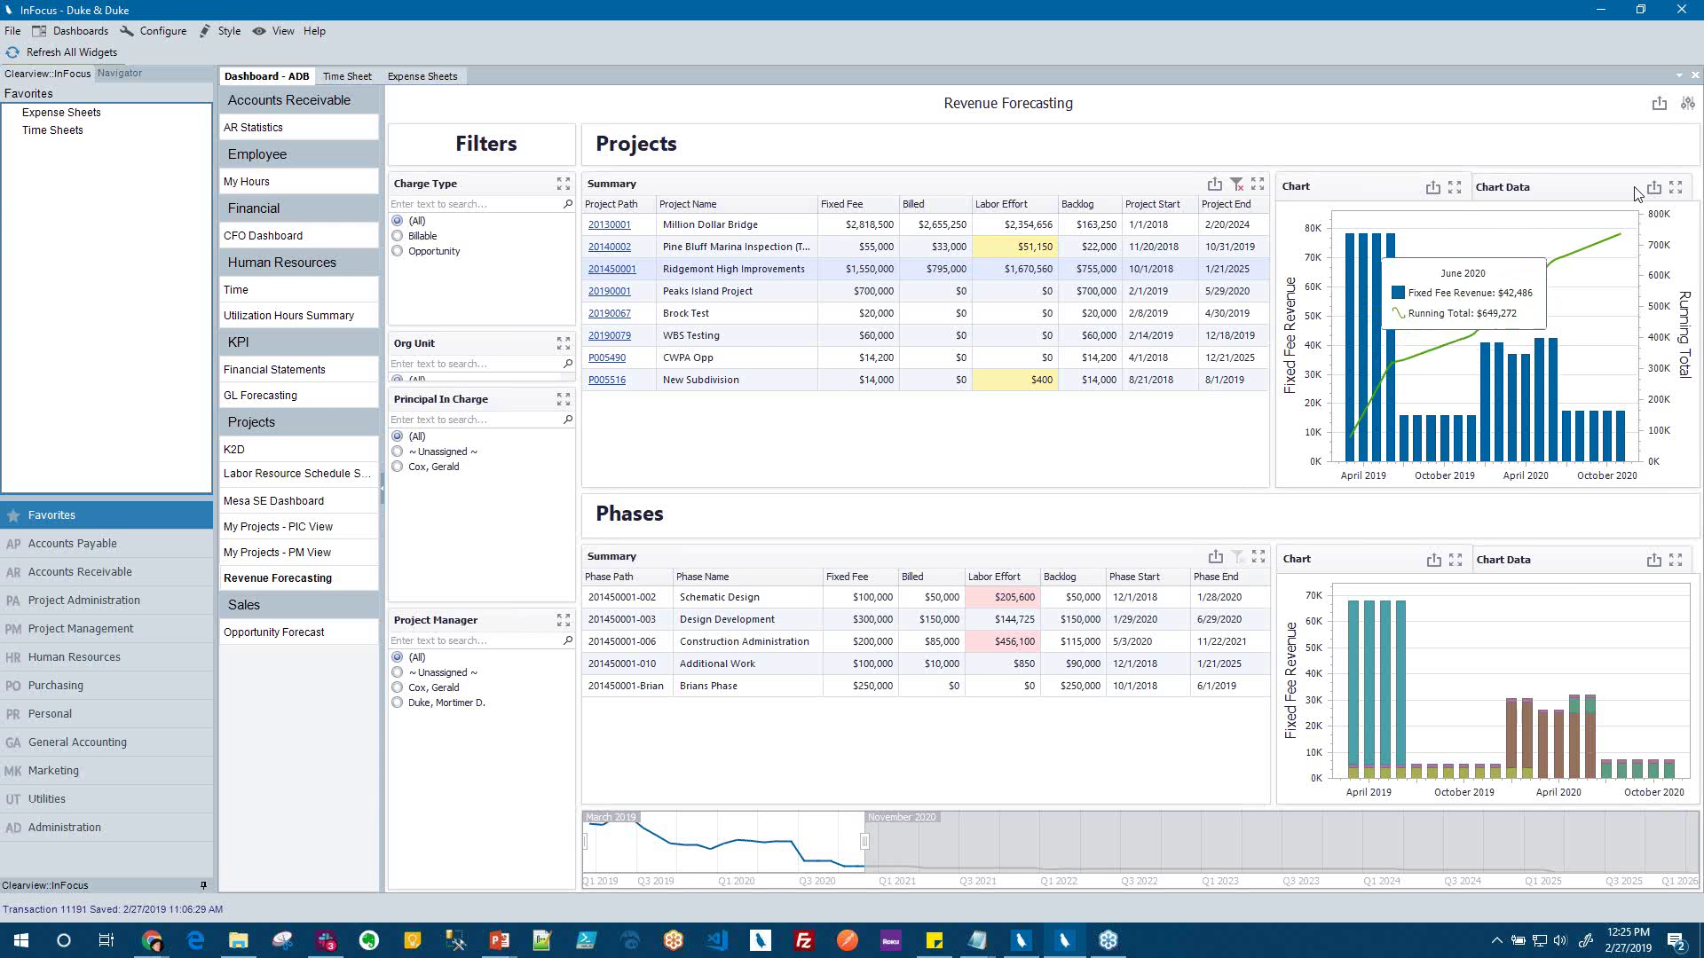
# Set the Revenue Forecasting dashboard's Forecasting Model parameter to Bell Curve and apply it
pyautogui.click(1687, 103)
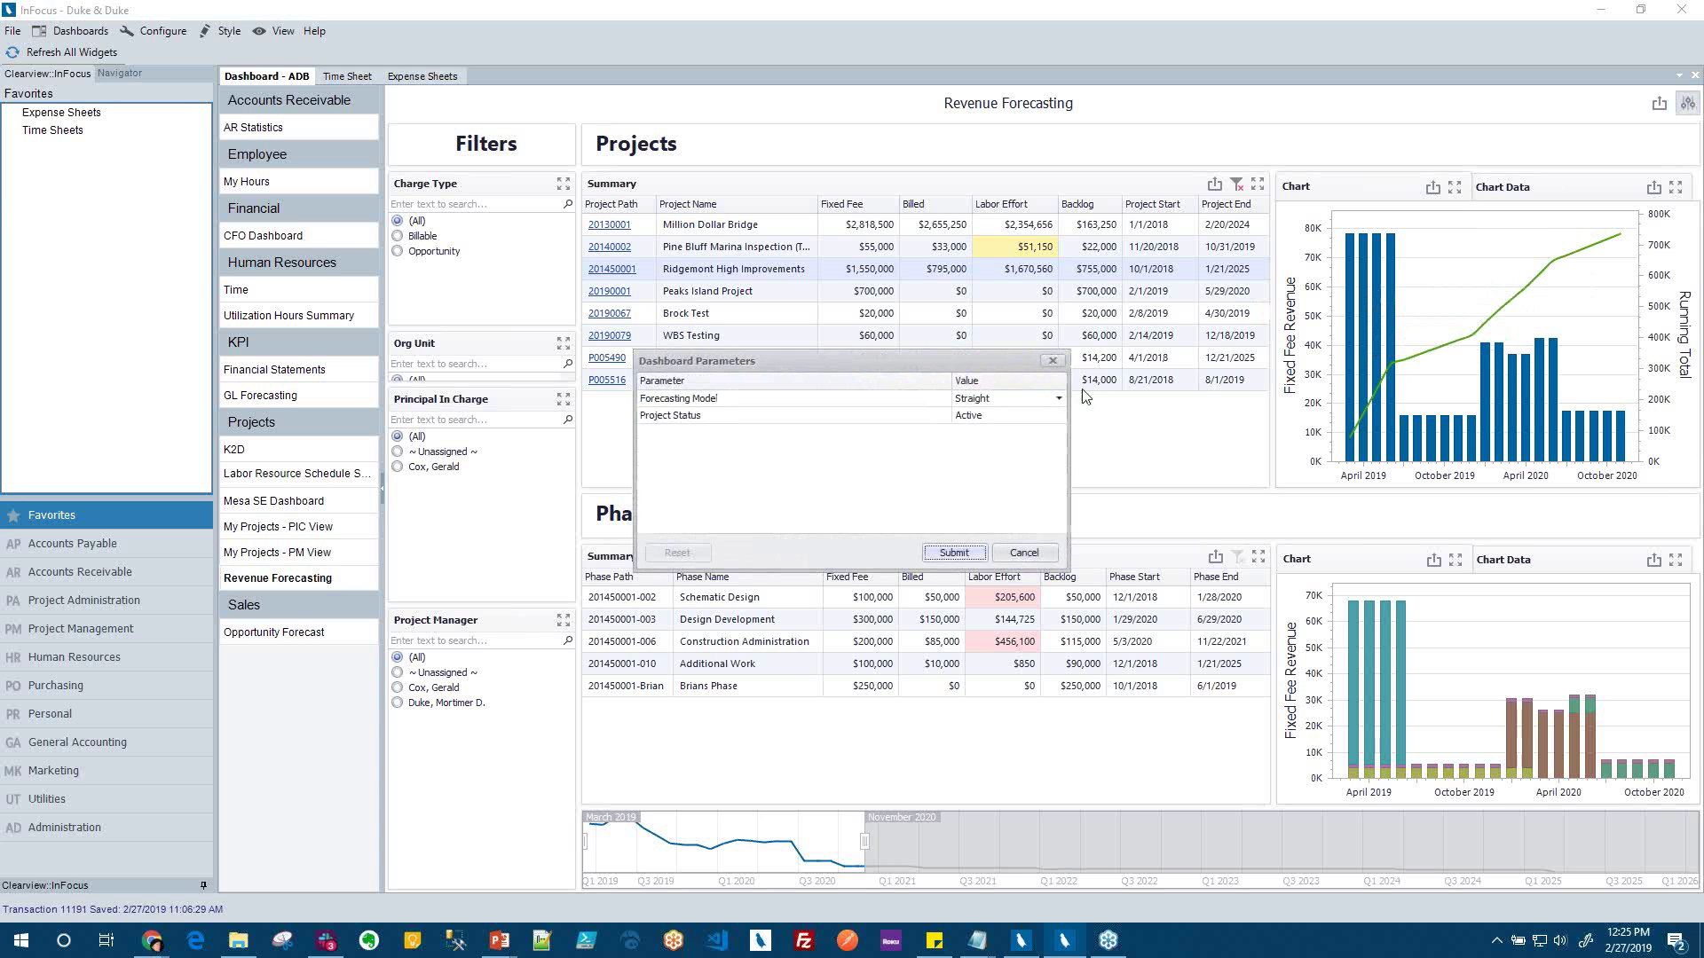
pyautogui.click(1059, 398)
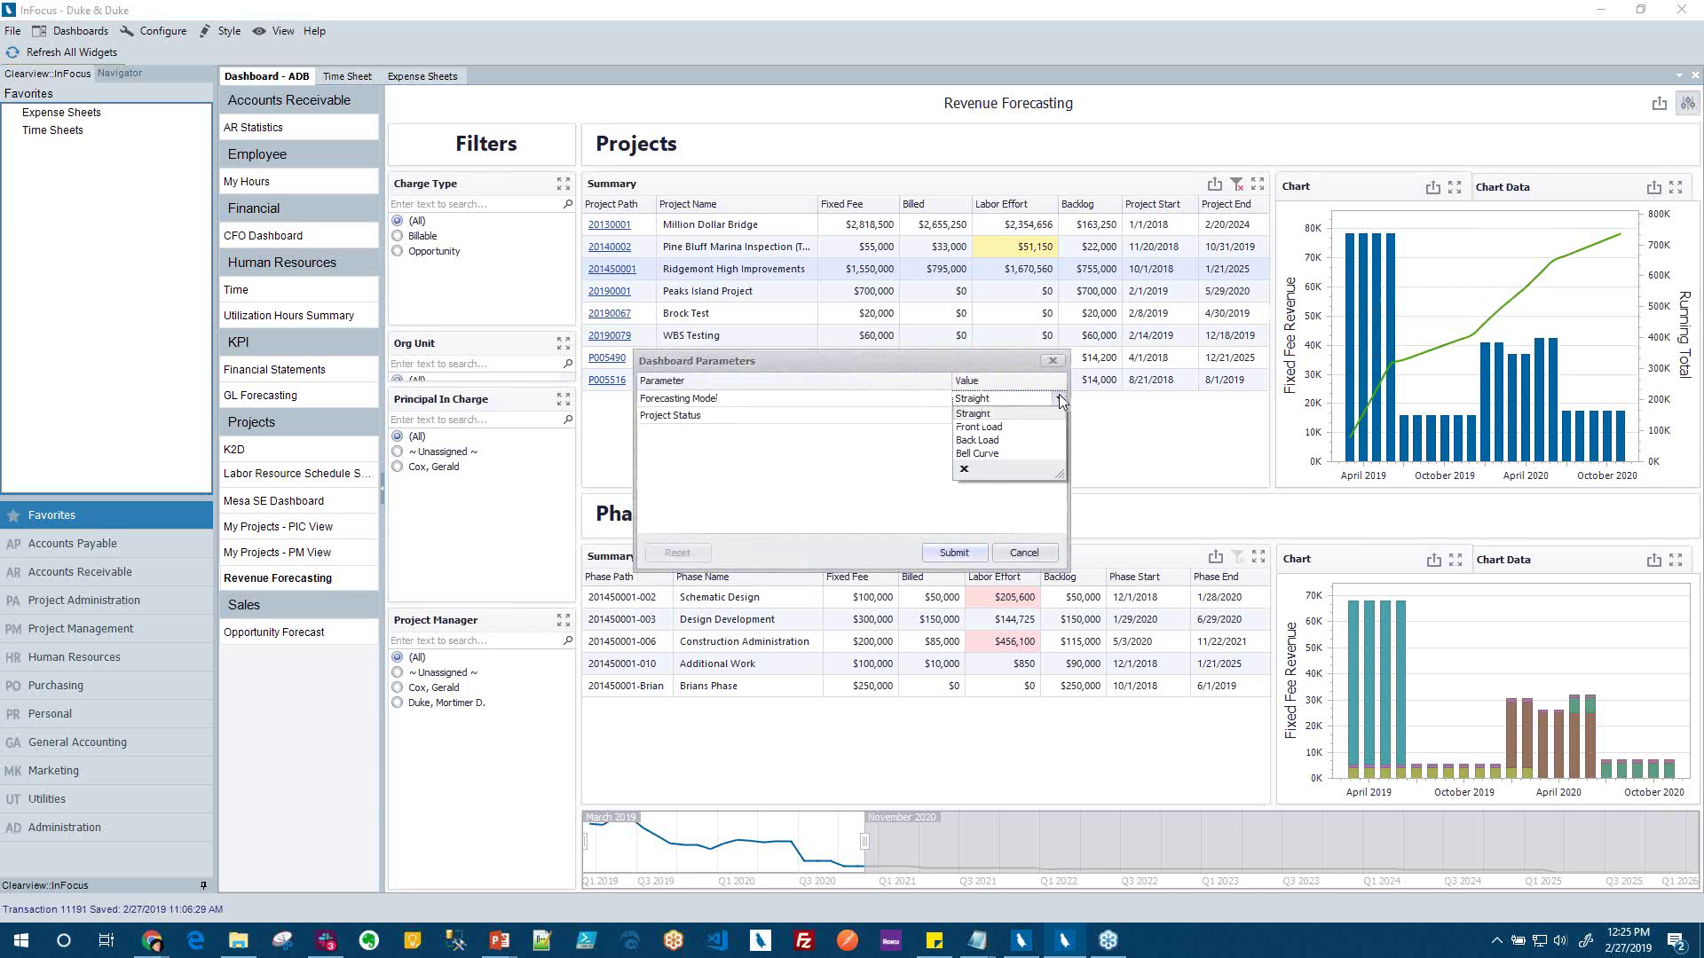
pyautogui.click(1009, 454)
pyautogui.click(954, 552)
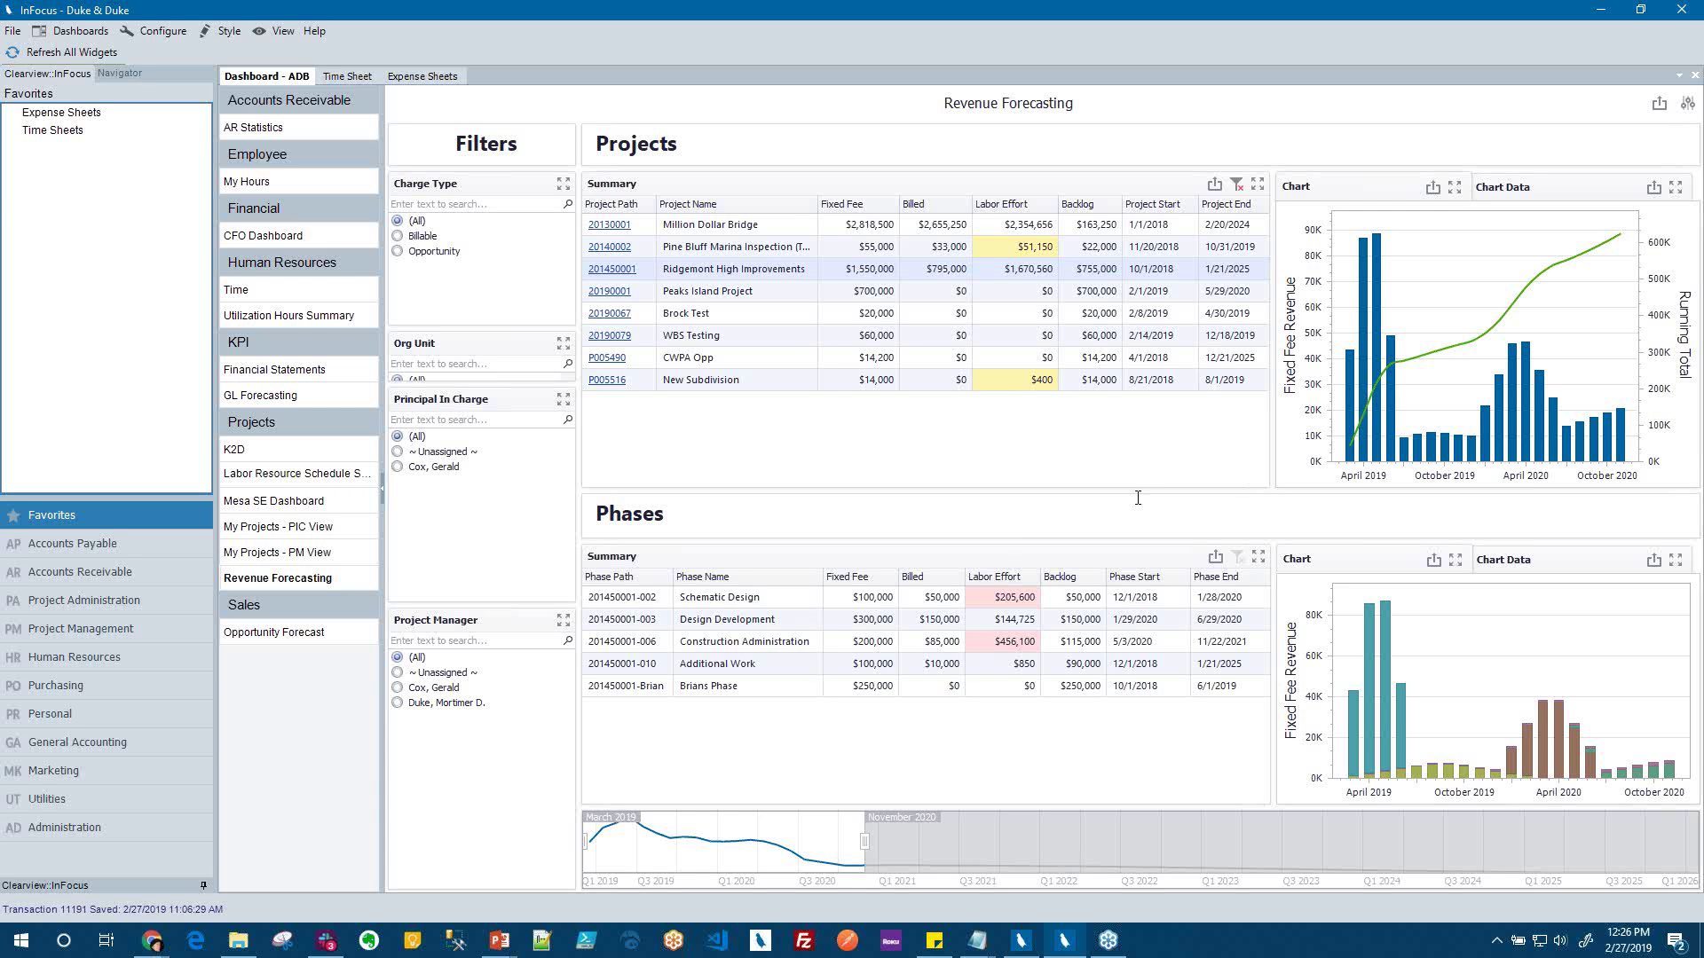
# Open the Opportunity Forecast dashboard and filter the deals first by 01 - Lead, followed by 02 - Proposal, and browse the Deals list
pyautogui.click(310, 638)
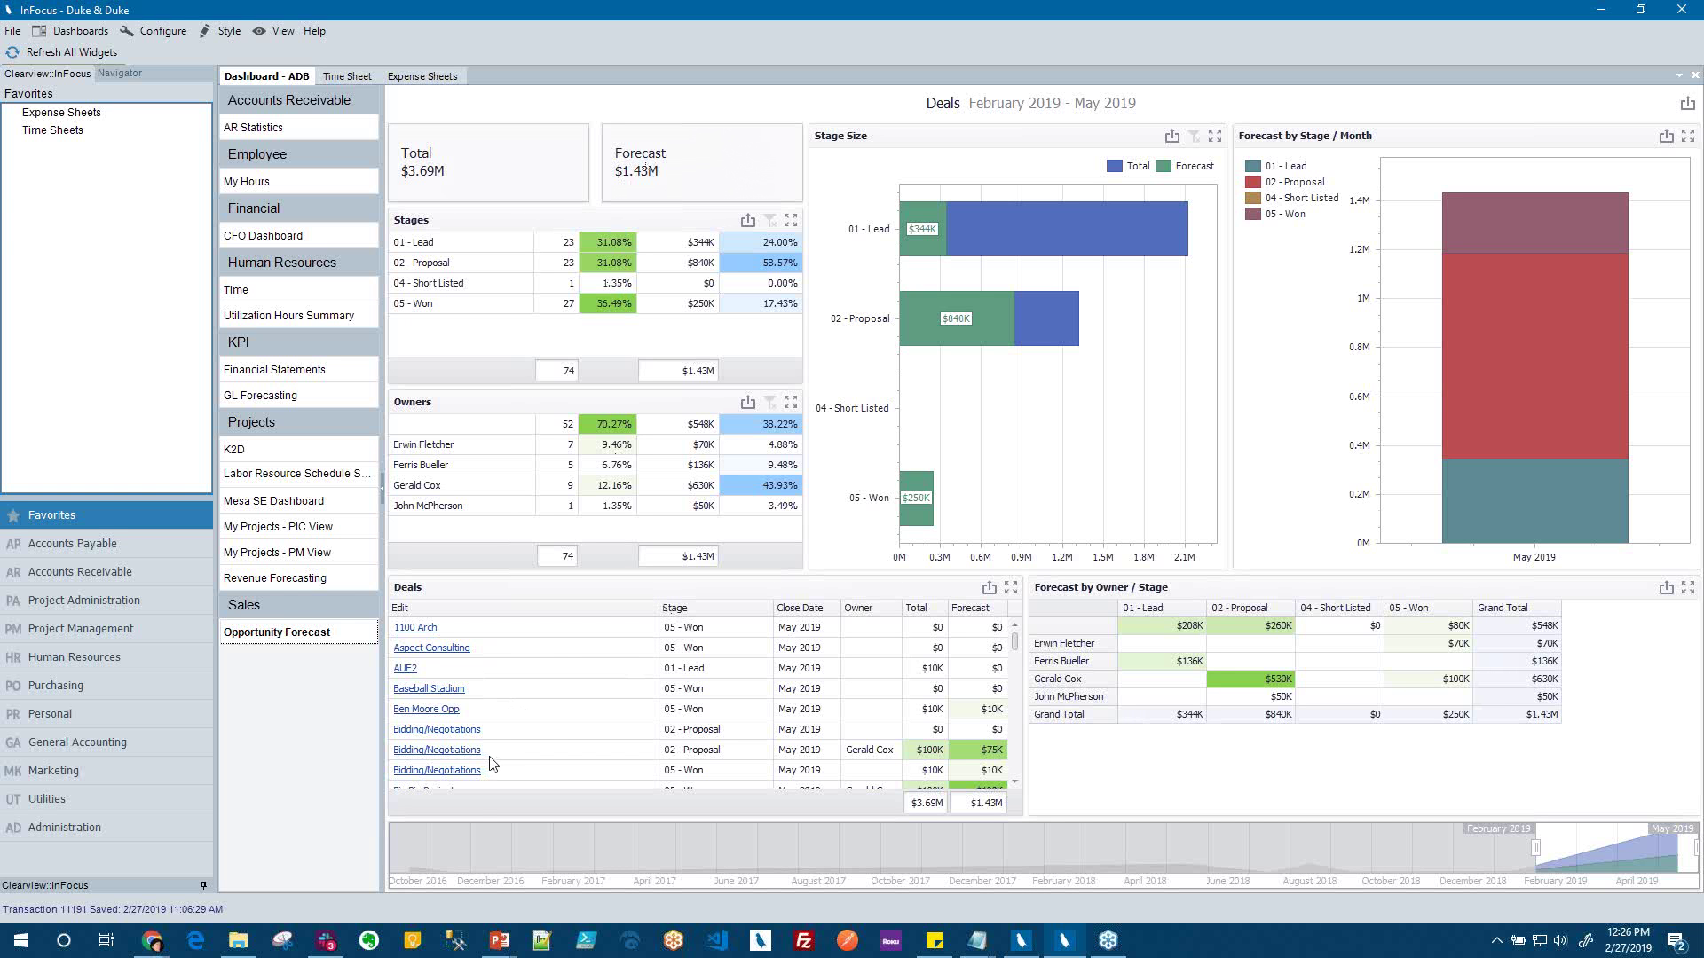
pyautogui.moveTo(1068, 237)
pyautogui.click(456, 249)
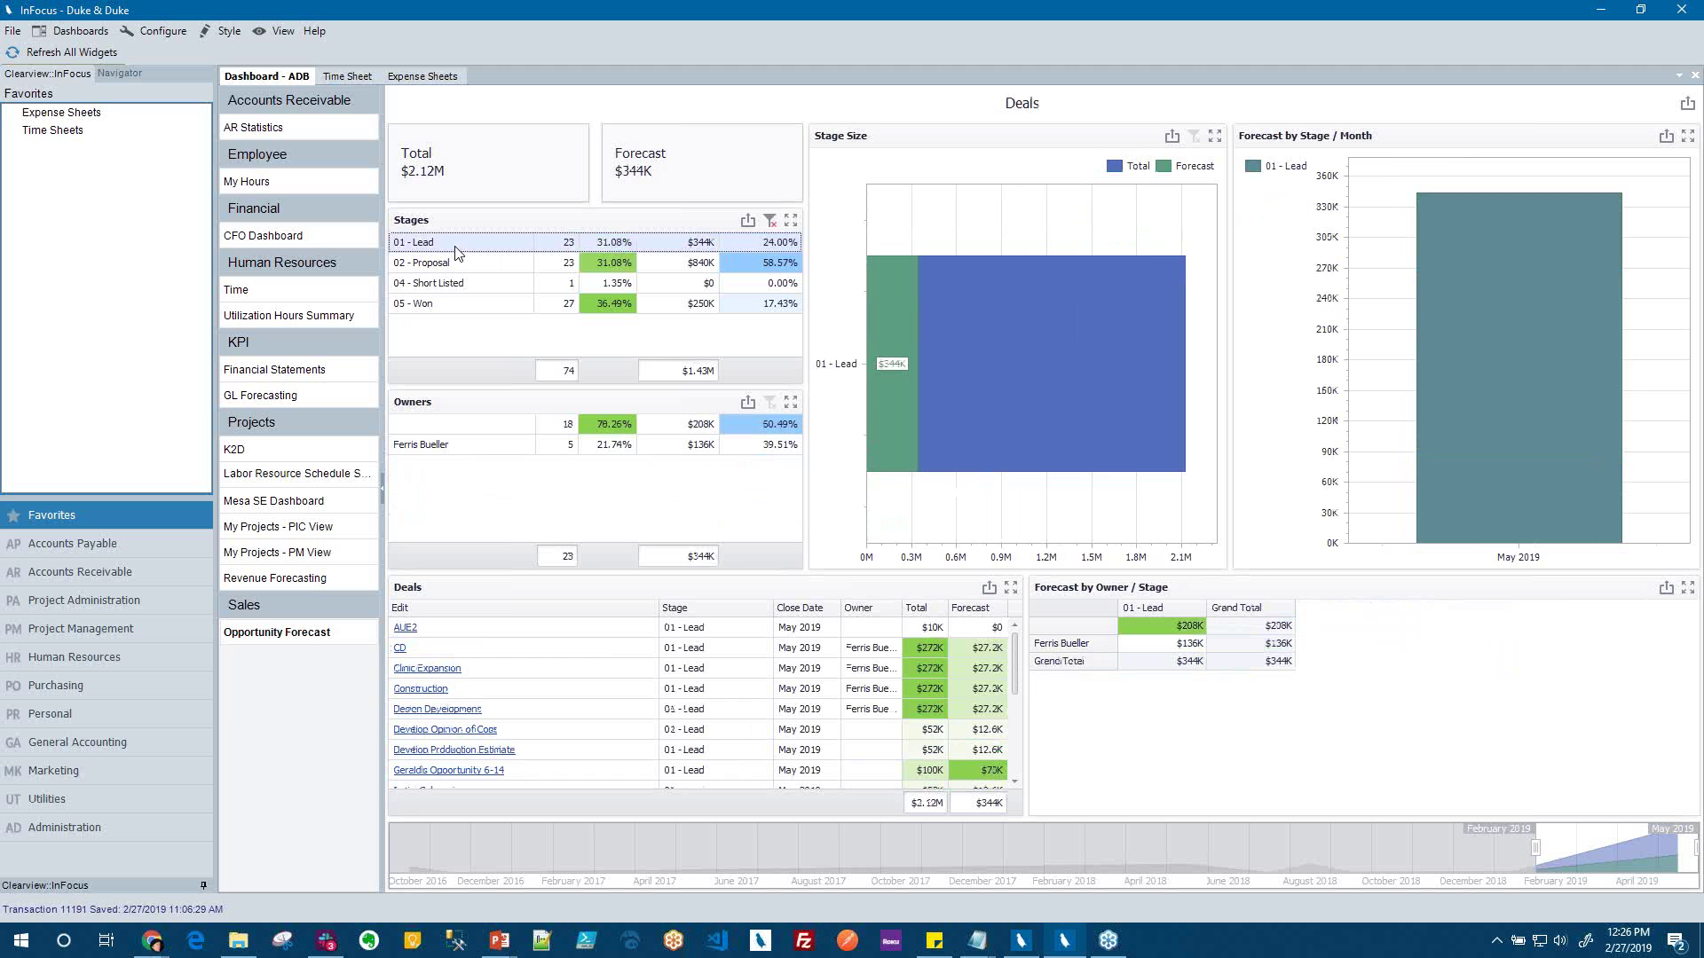
pyautogui.click(450, 264)
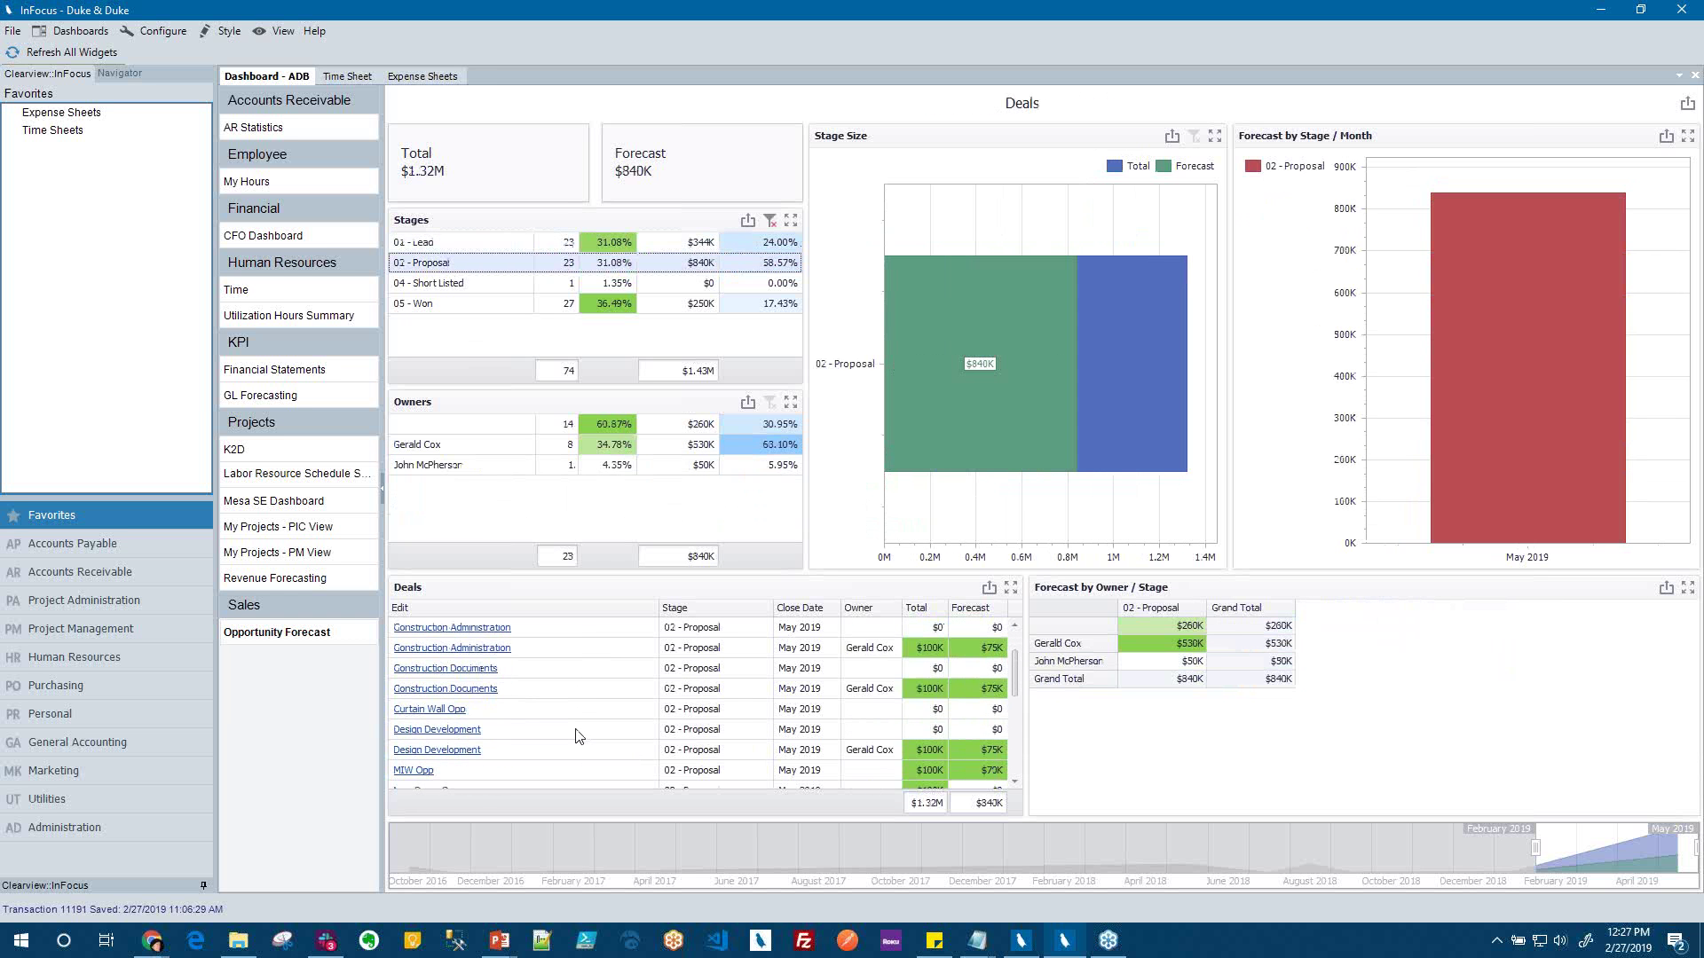
pyautogui.scroll(-5, 578, 735)
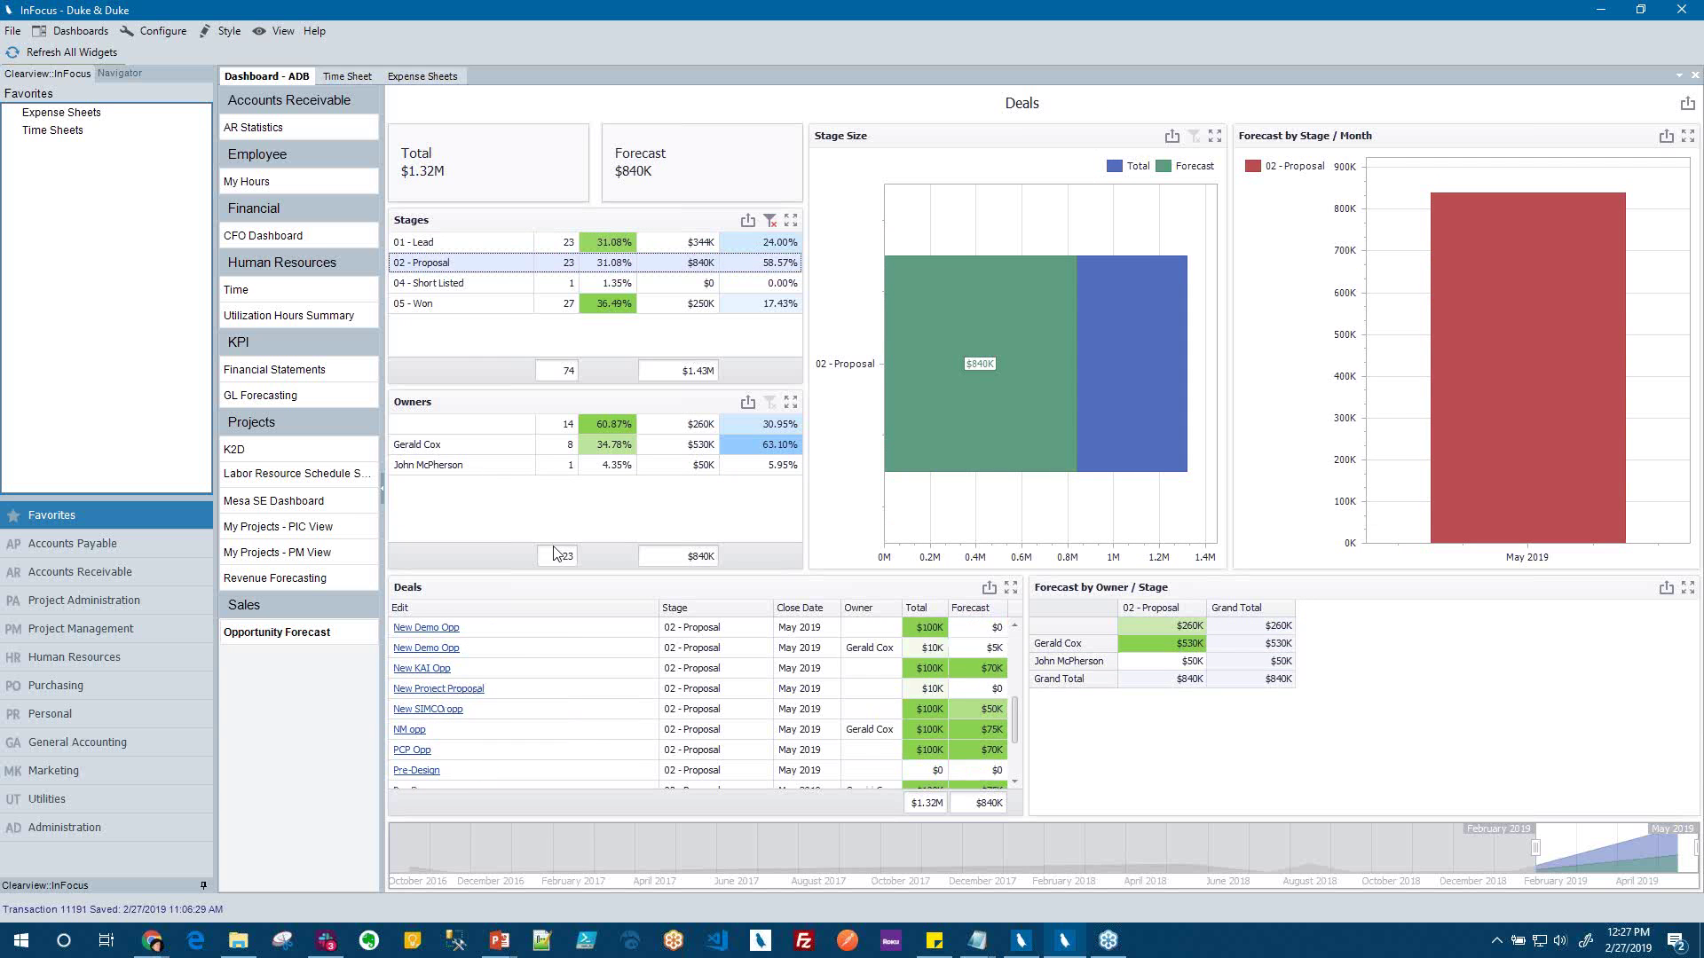
# Filter the deals by the 04 - Short Listed stage and extend the date range back to September 2018
pyautogui.click(442, 286)
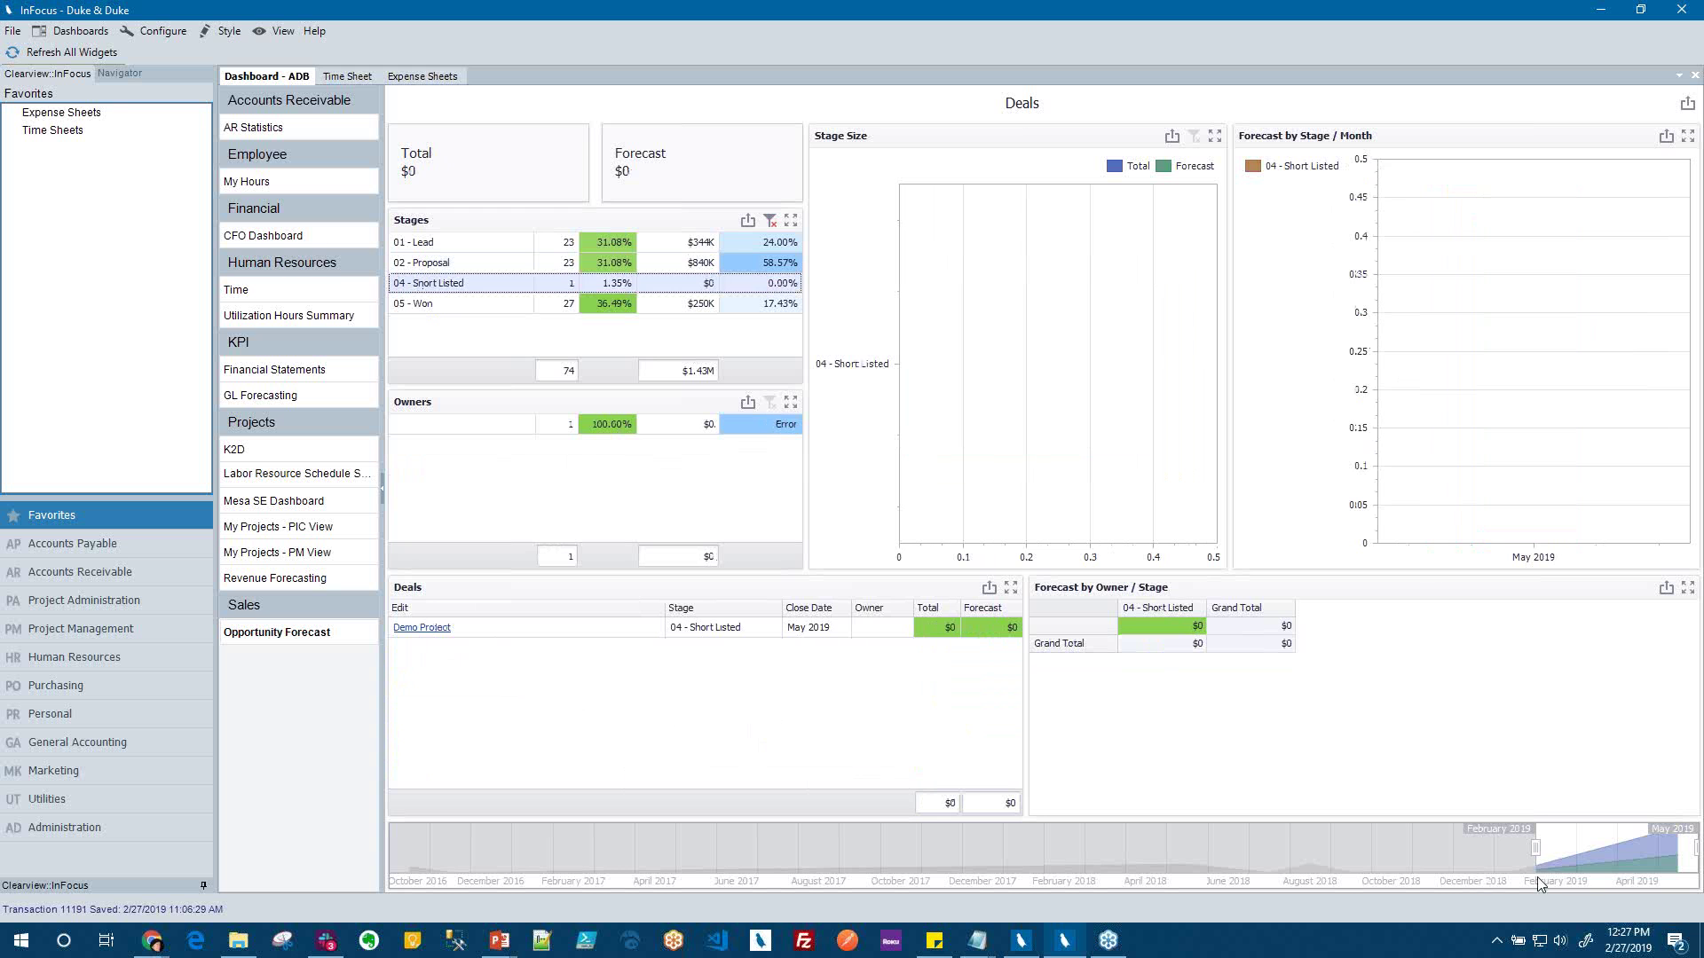
pyautogui.moveTo(1536, 850); pyautogui.dragTo(1338, 859)
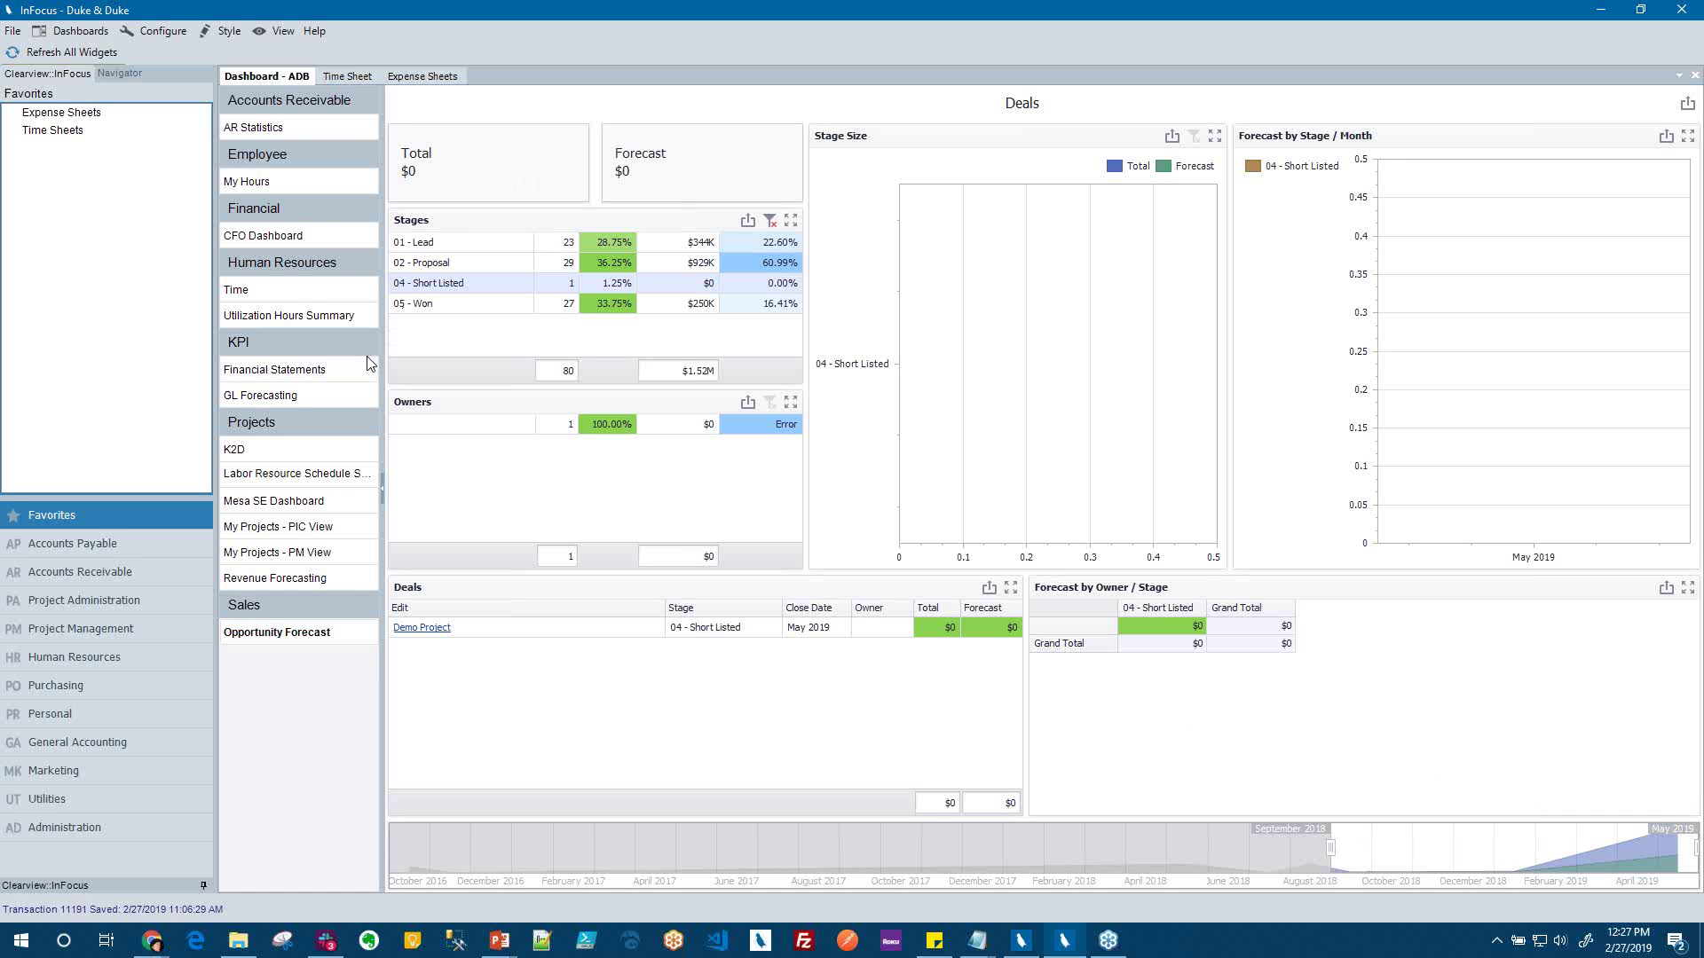
# Open the AR Statistics dashboard and review its turnover, balance and aging figures
pyautogui.click(266, 126)
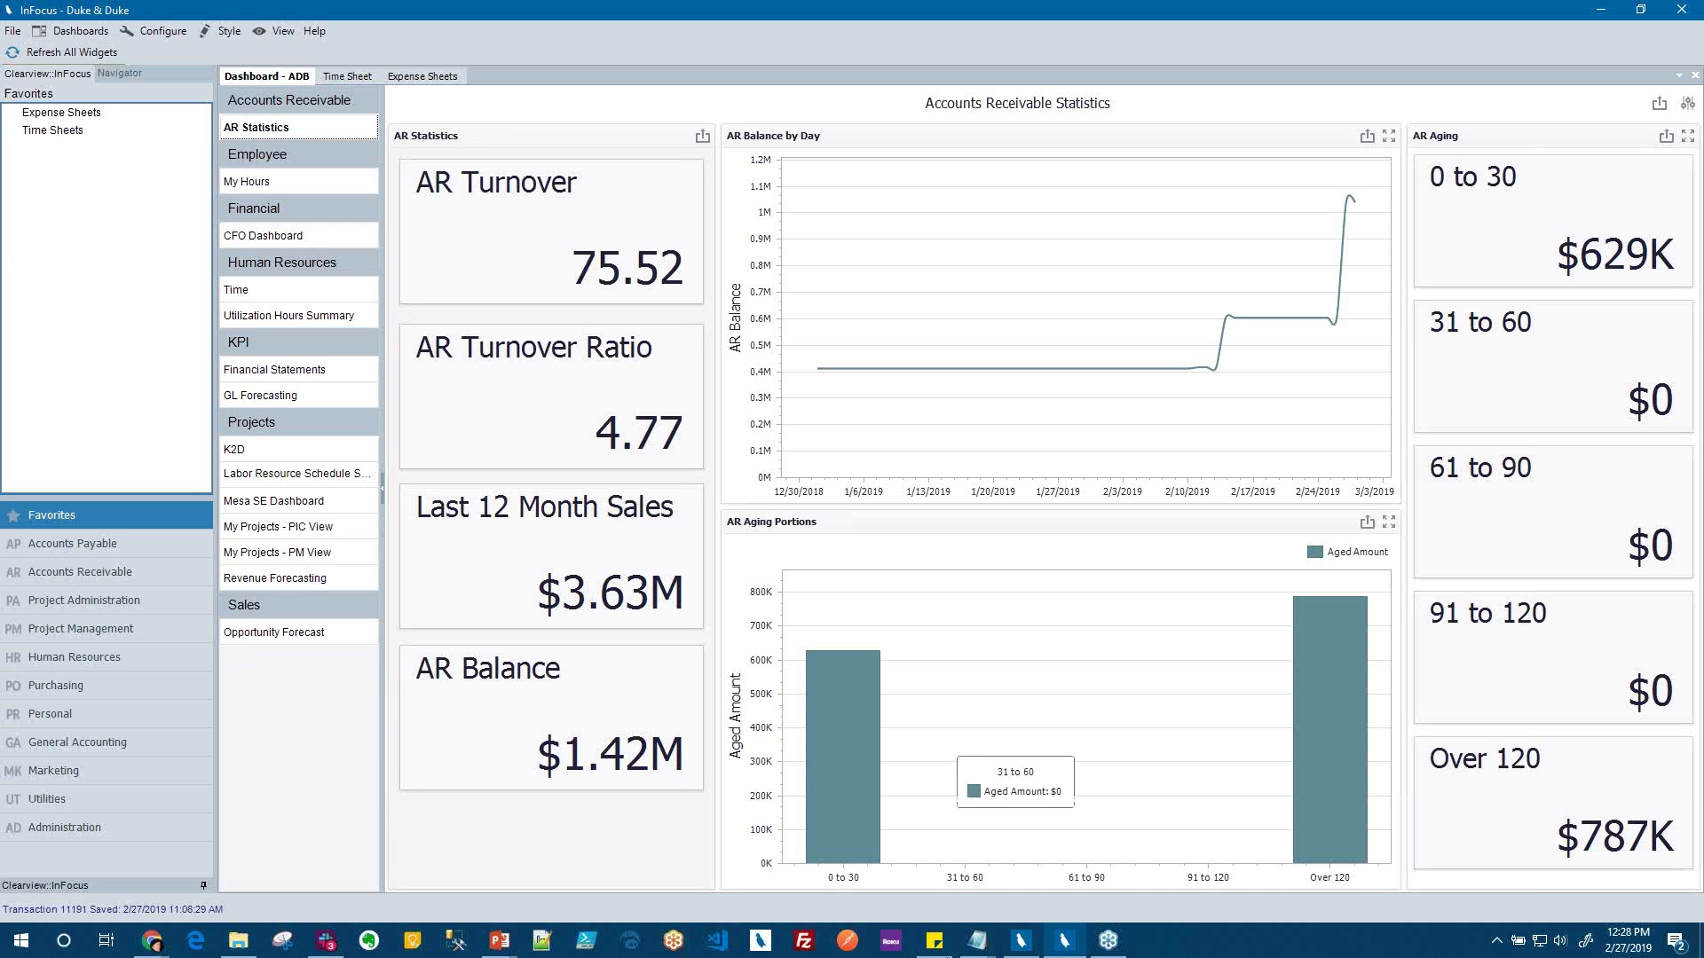
pyautogui.moveTo(1697, 683)
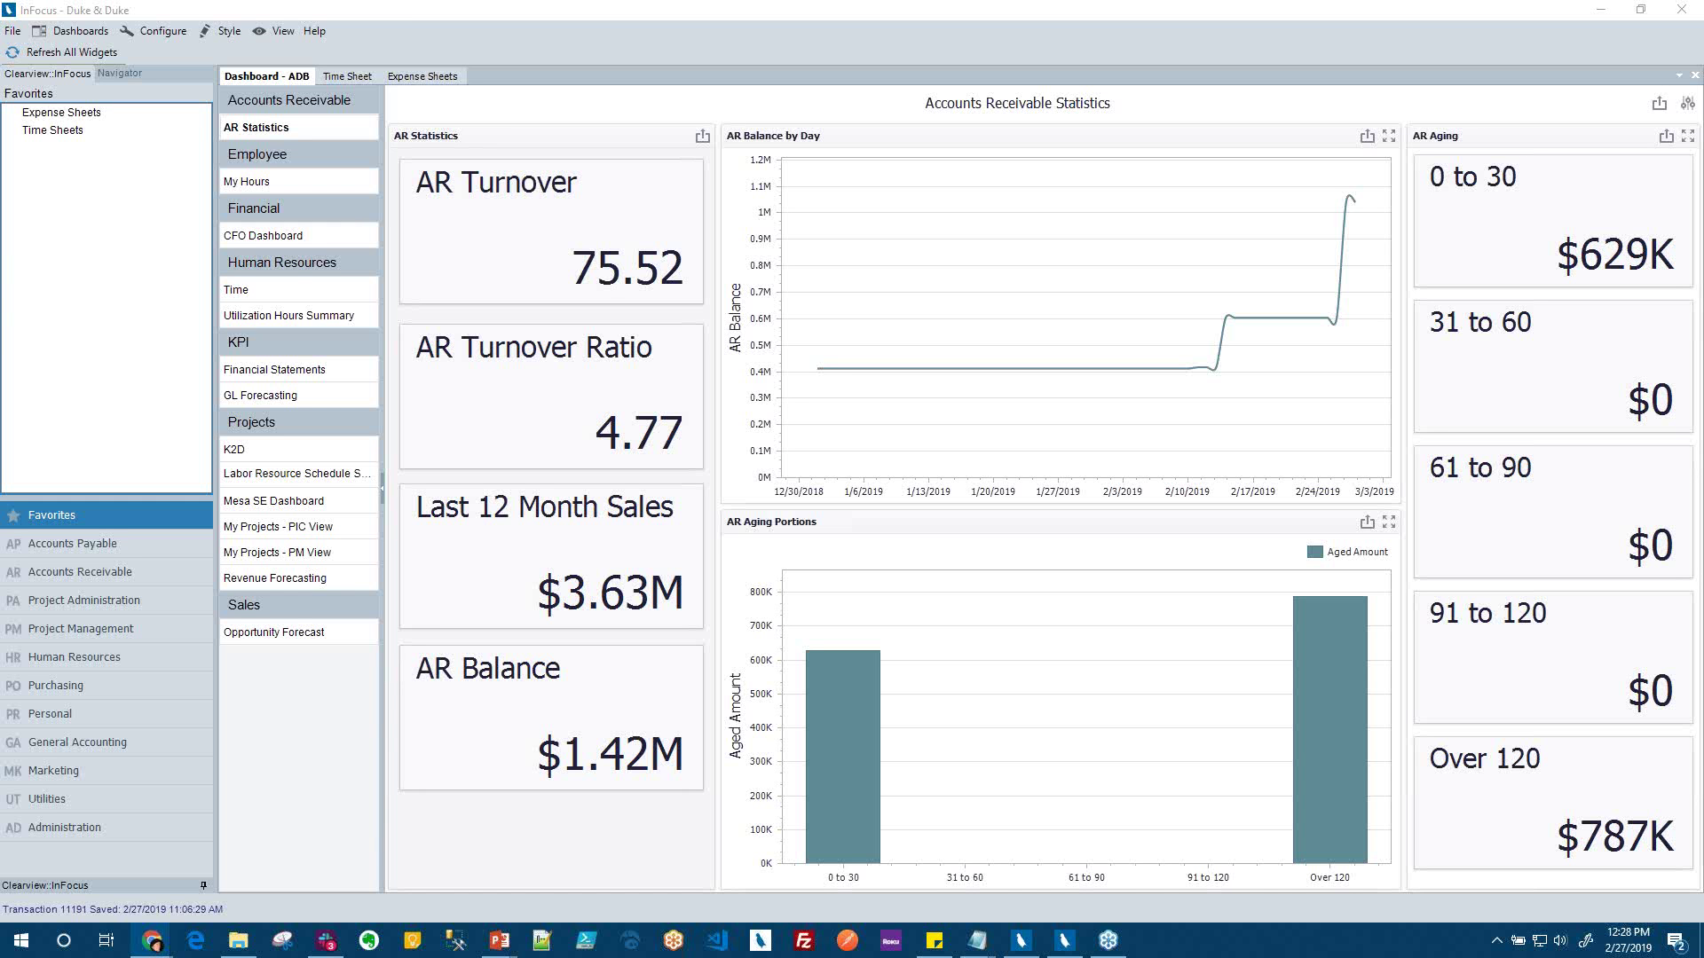
# Open Marketplace Purchases from the Utilities module, review the items and their install status, and close it
pyautogui.click(66, 832)
pyautogui.click(66, 799)
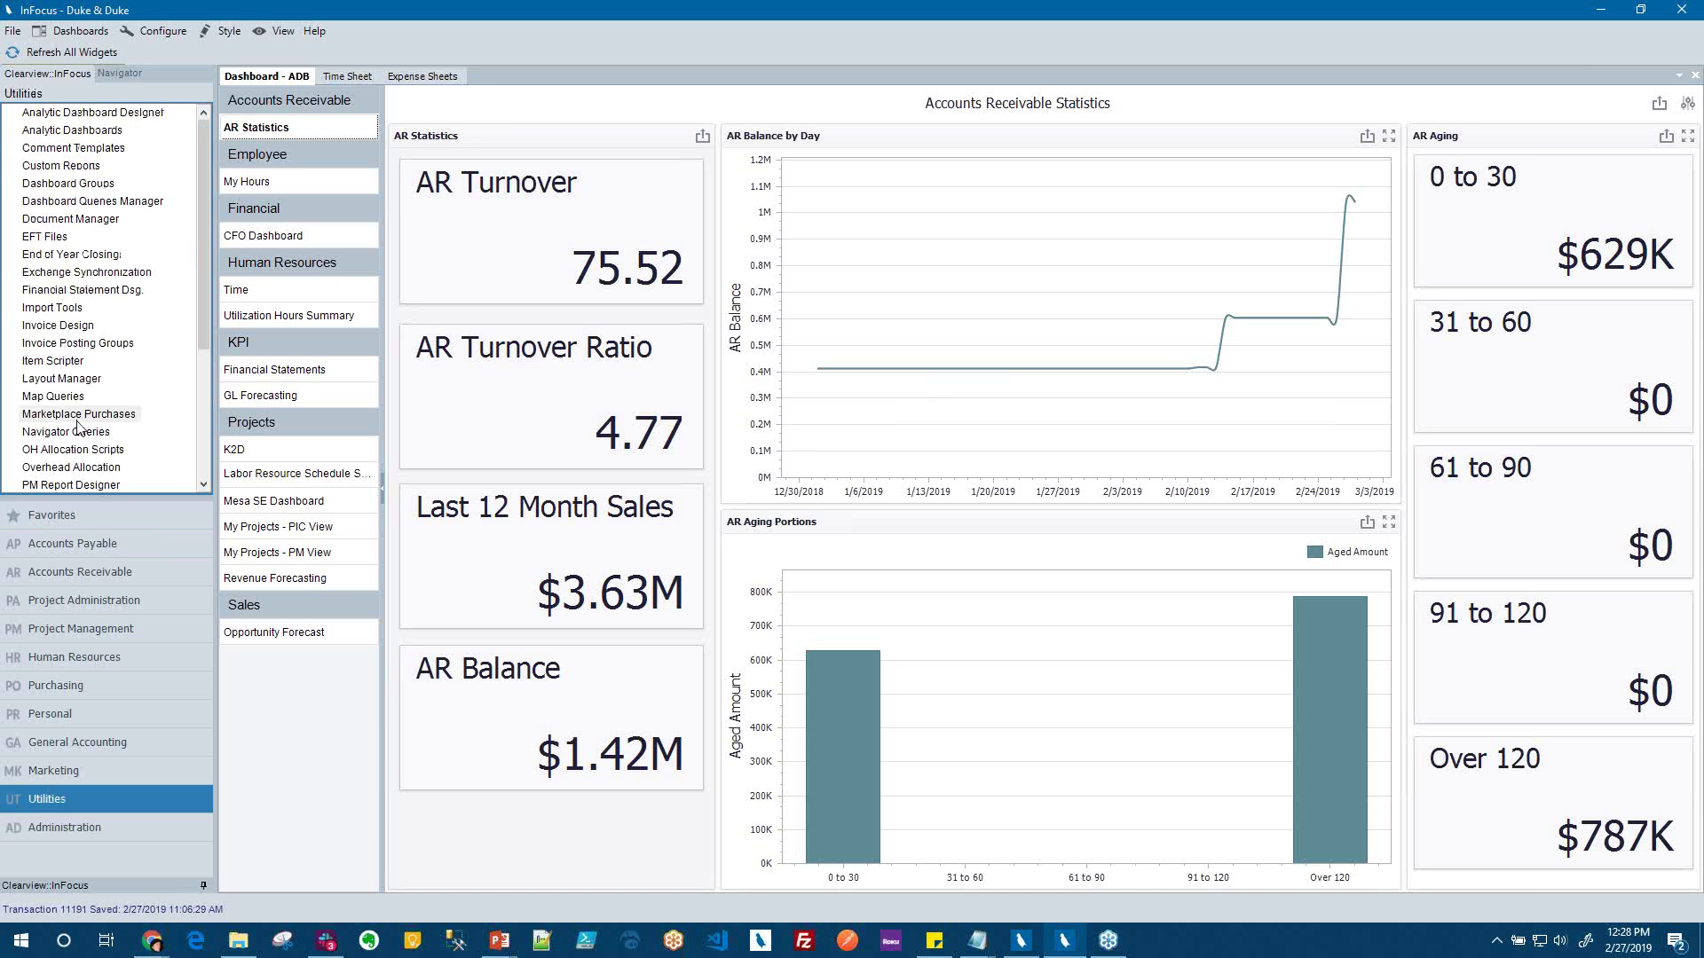
pyautogui.doubleClick(77, 415)
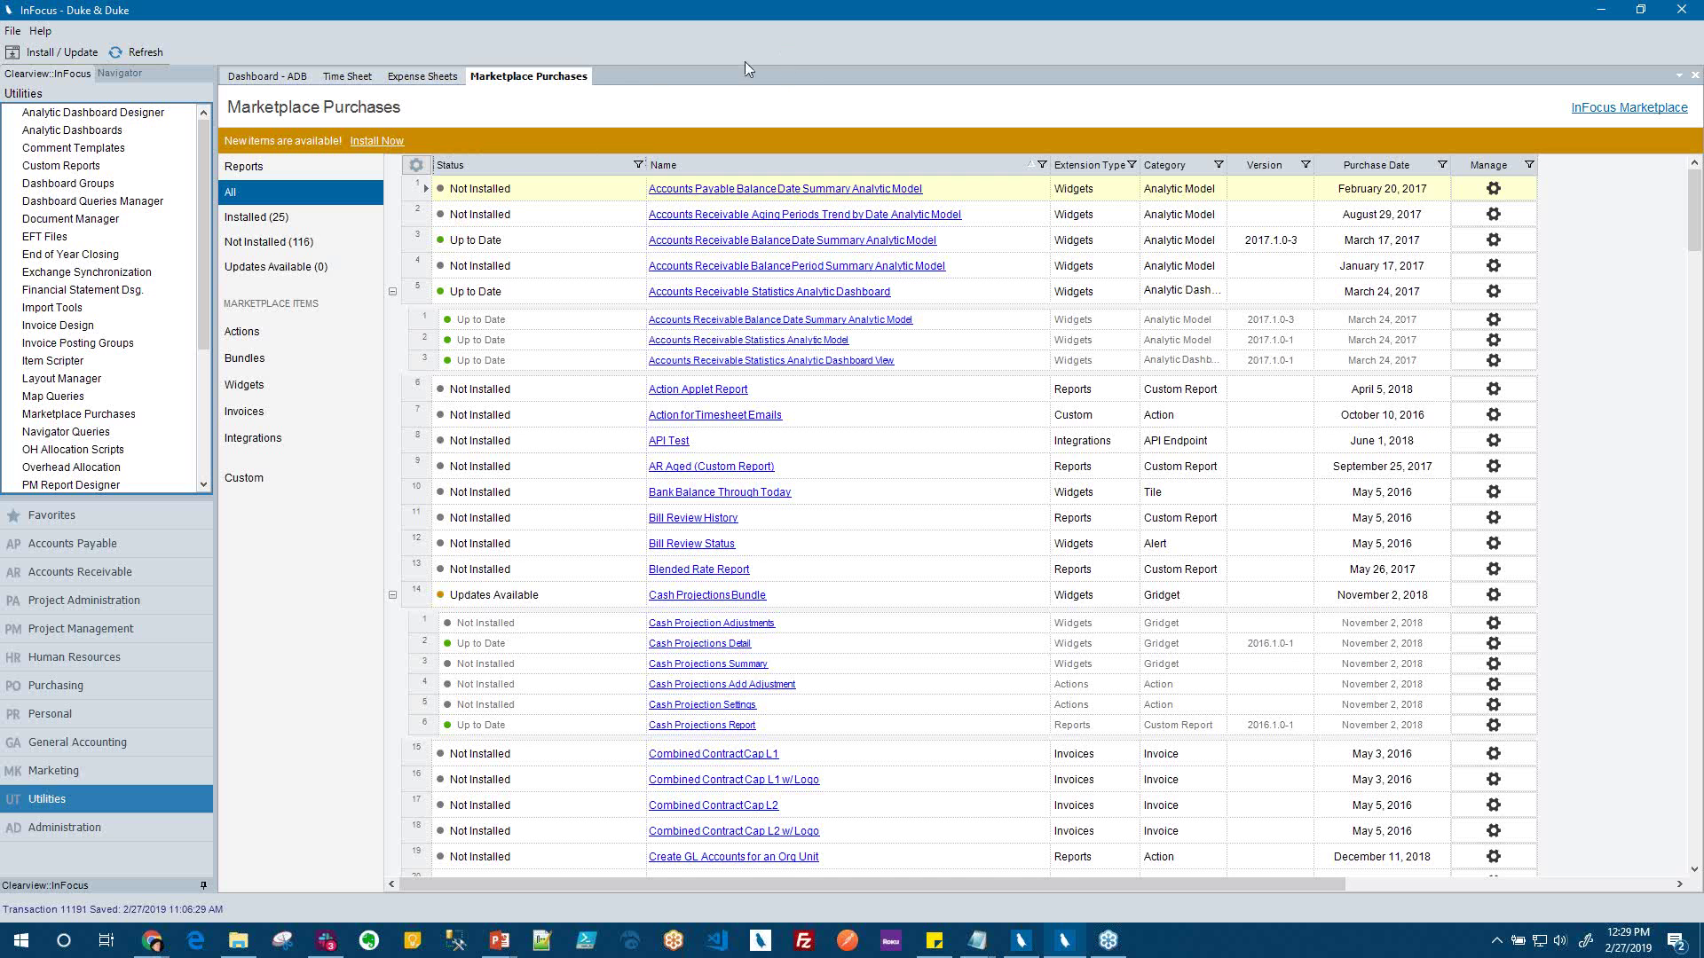
pyautogui.click(514, 78)
pyautogui.middleClick(515, 78)
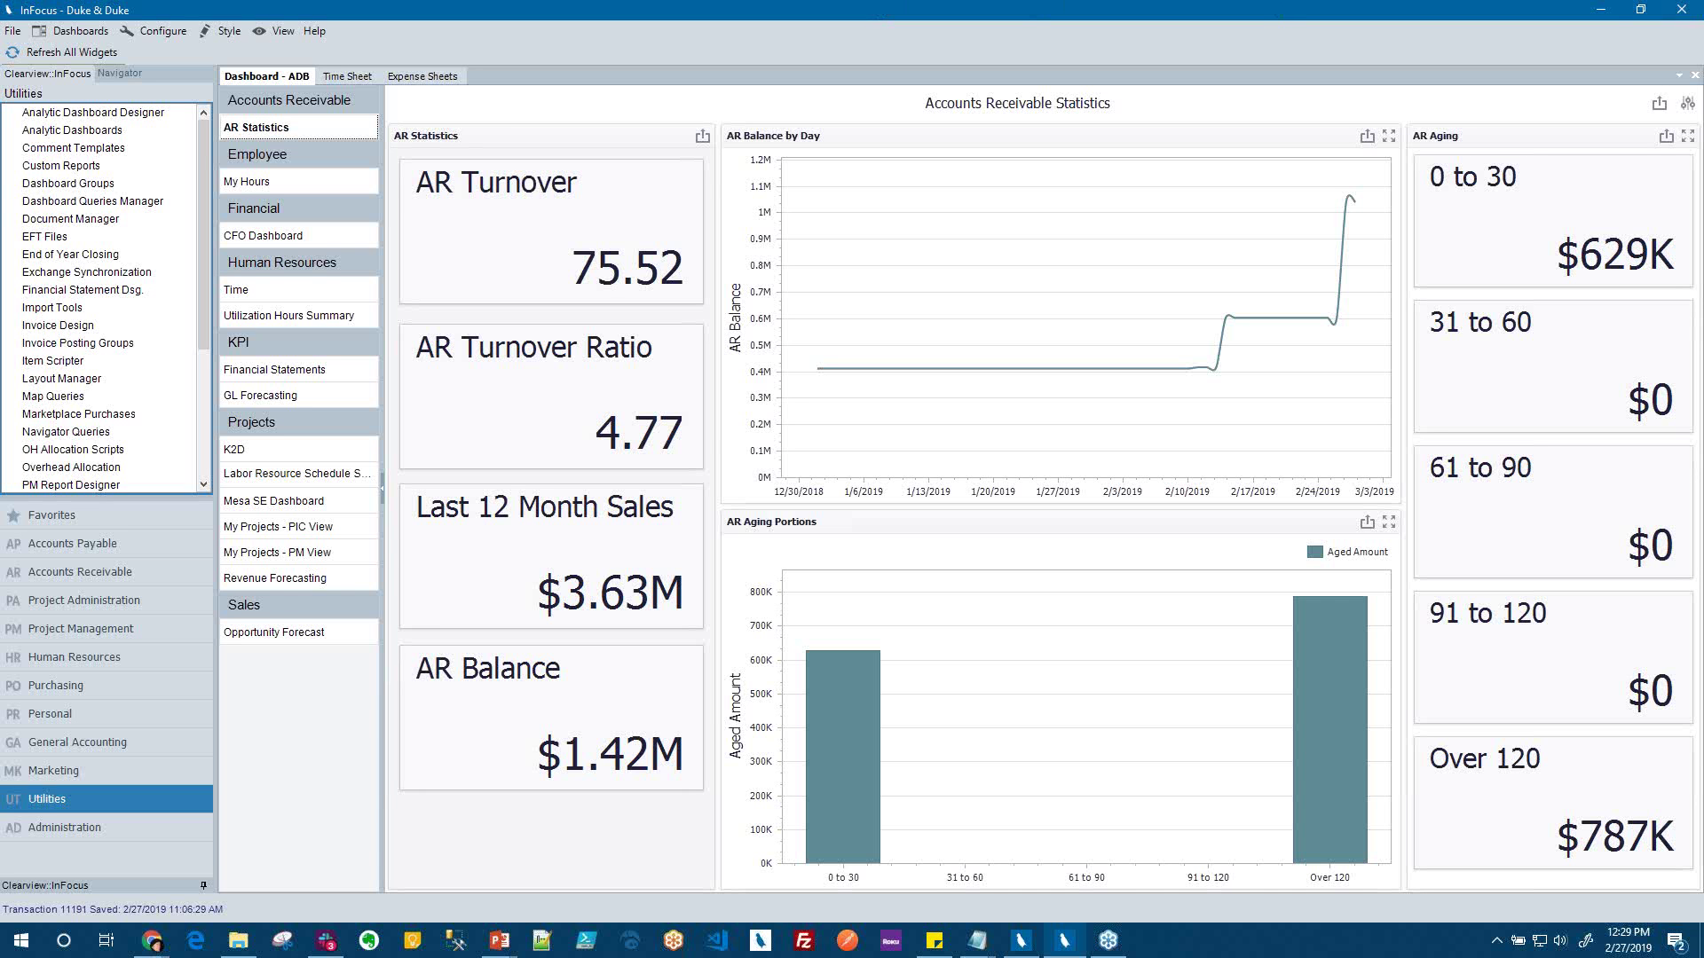
# Switch to the February 17 - February 23, 2019 time sheet, review the Benefit Summary and close it
pyautogui.click(346, 79)
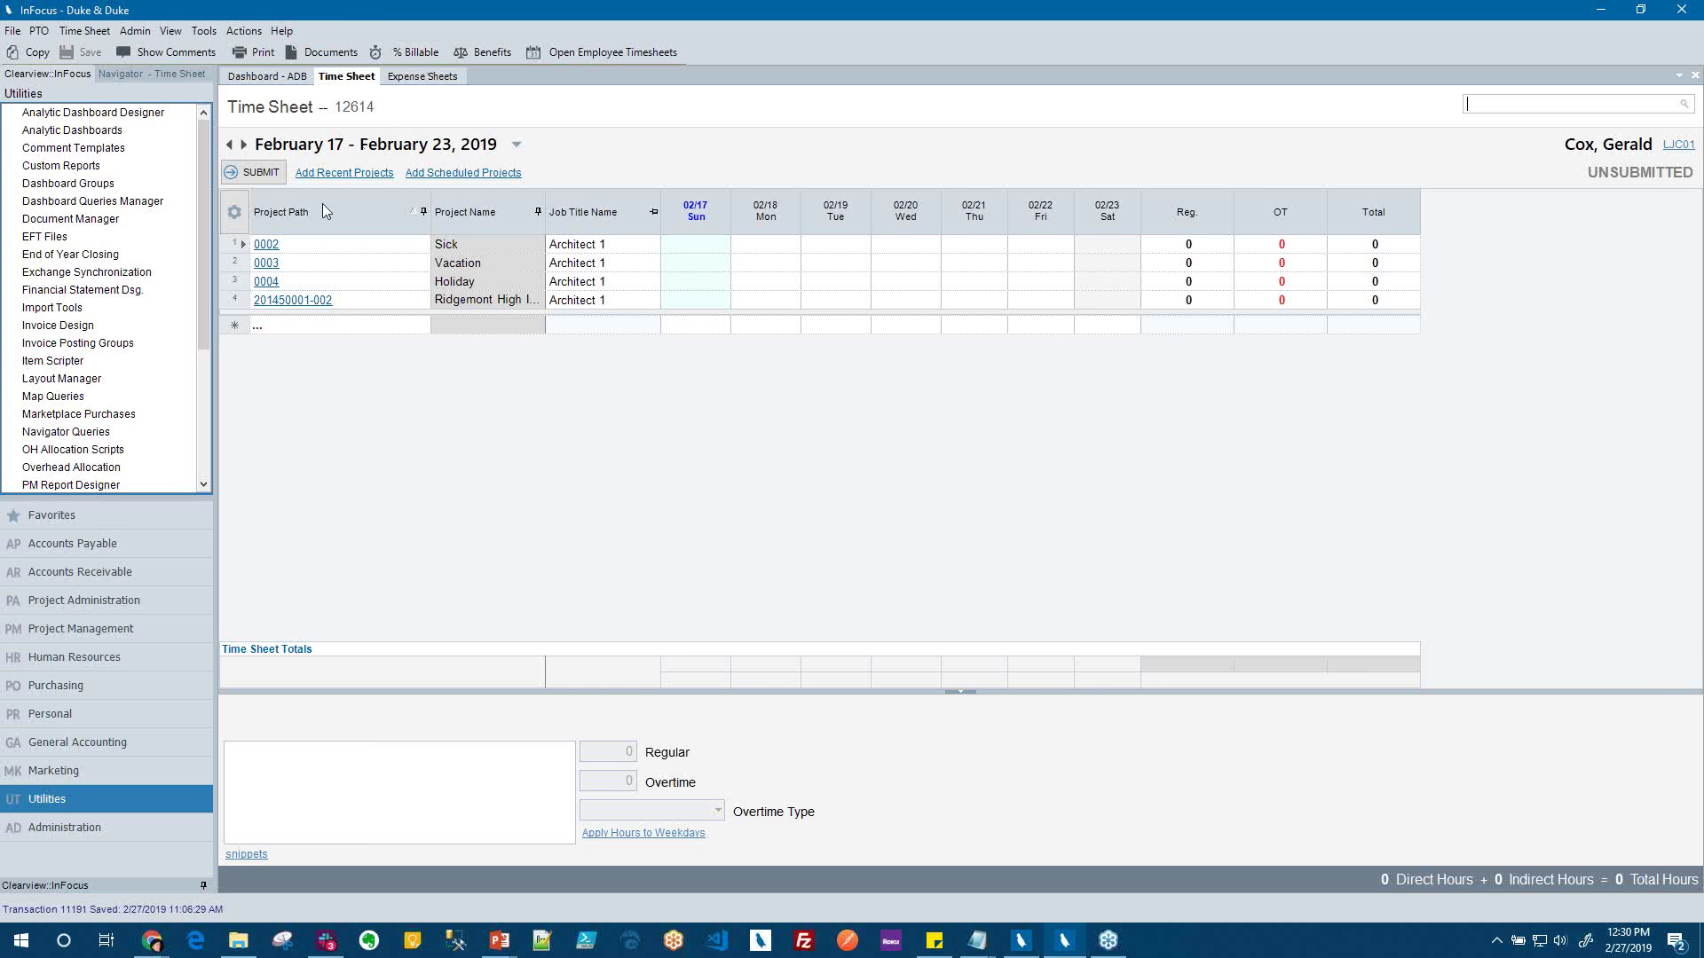
pyautogui.click(247, 303)
pyautogui.moveTo(463, 251)
pyautogui.click(495, 53)
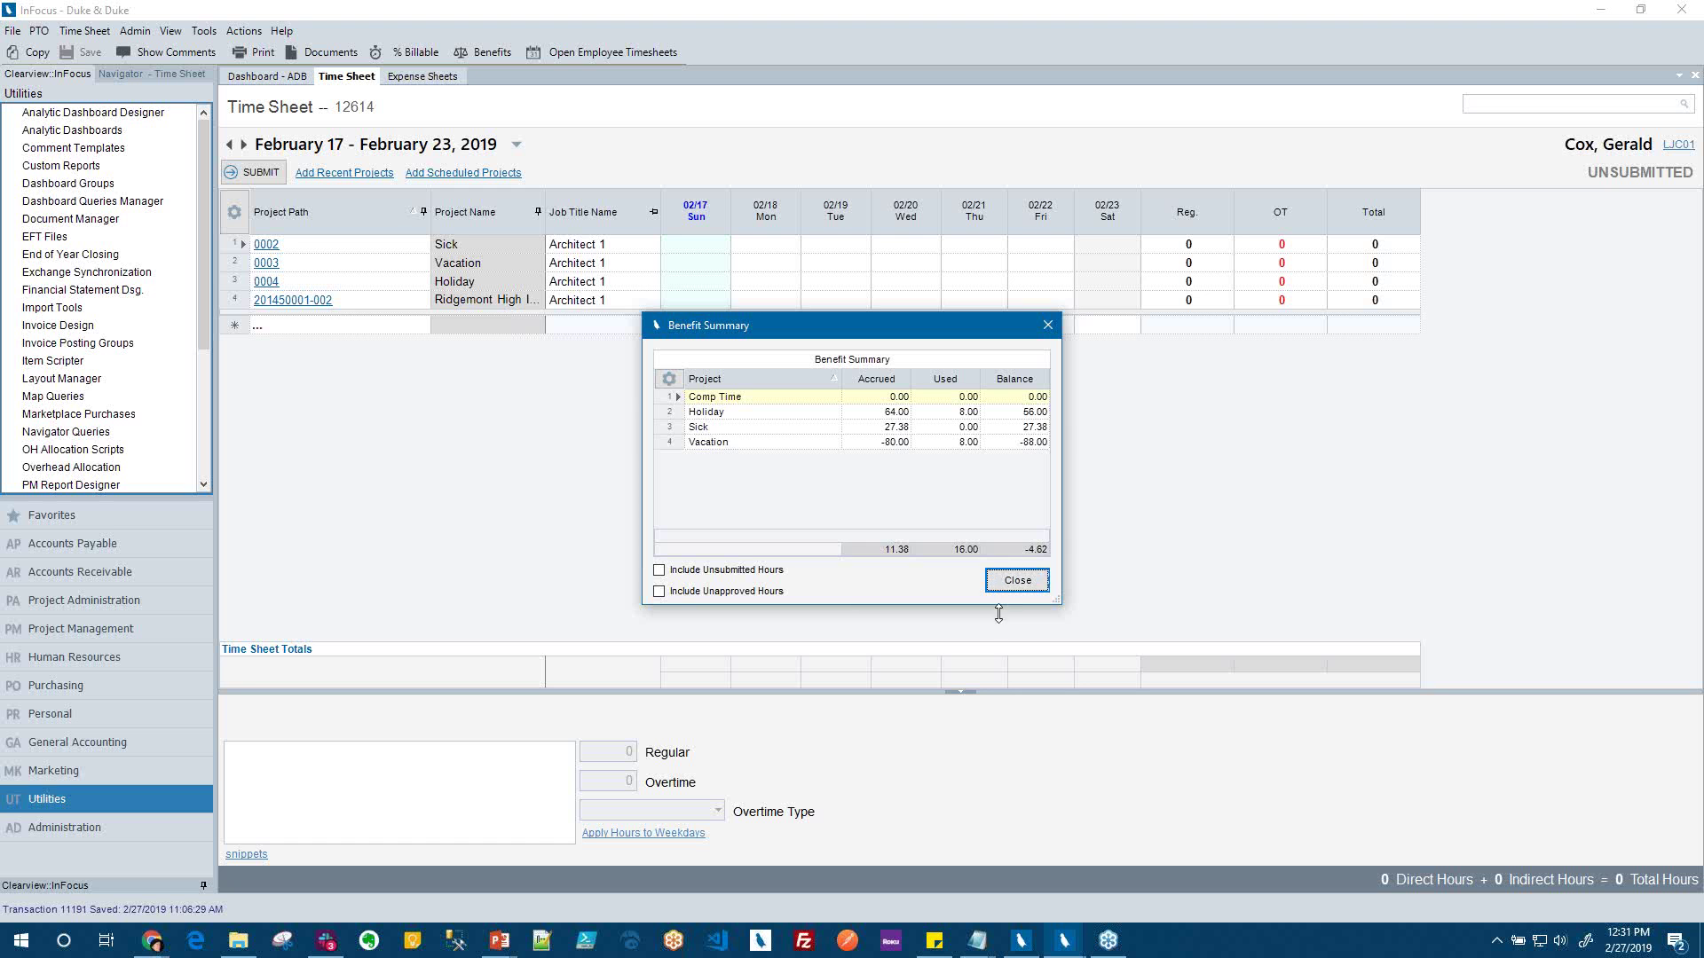
pyautogui.click(1011, 581)
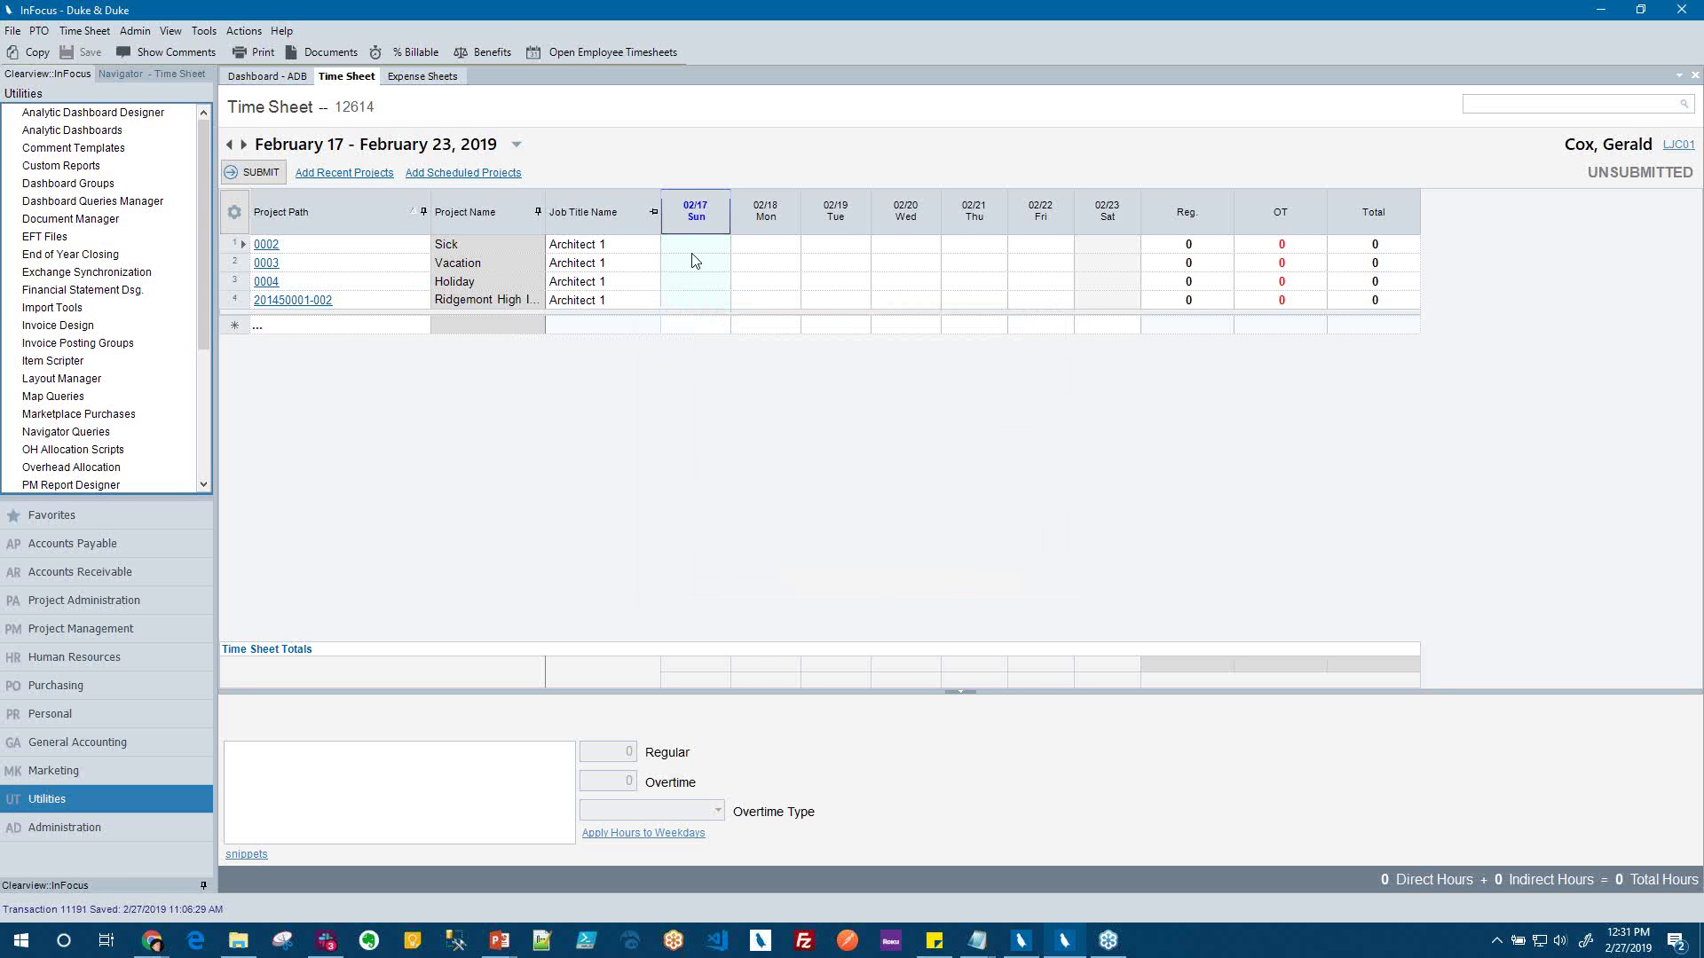
# Enter 8 hours of Vacation for Monday 02/18 on the time sheet
pyautogui.click(766, 263)
pyautogui.write('8')
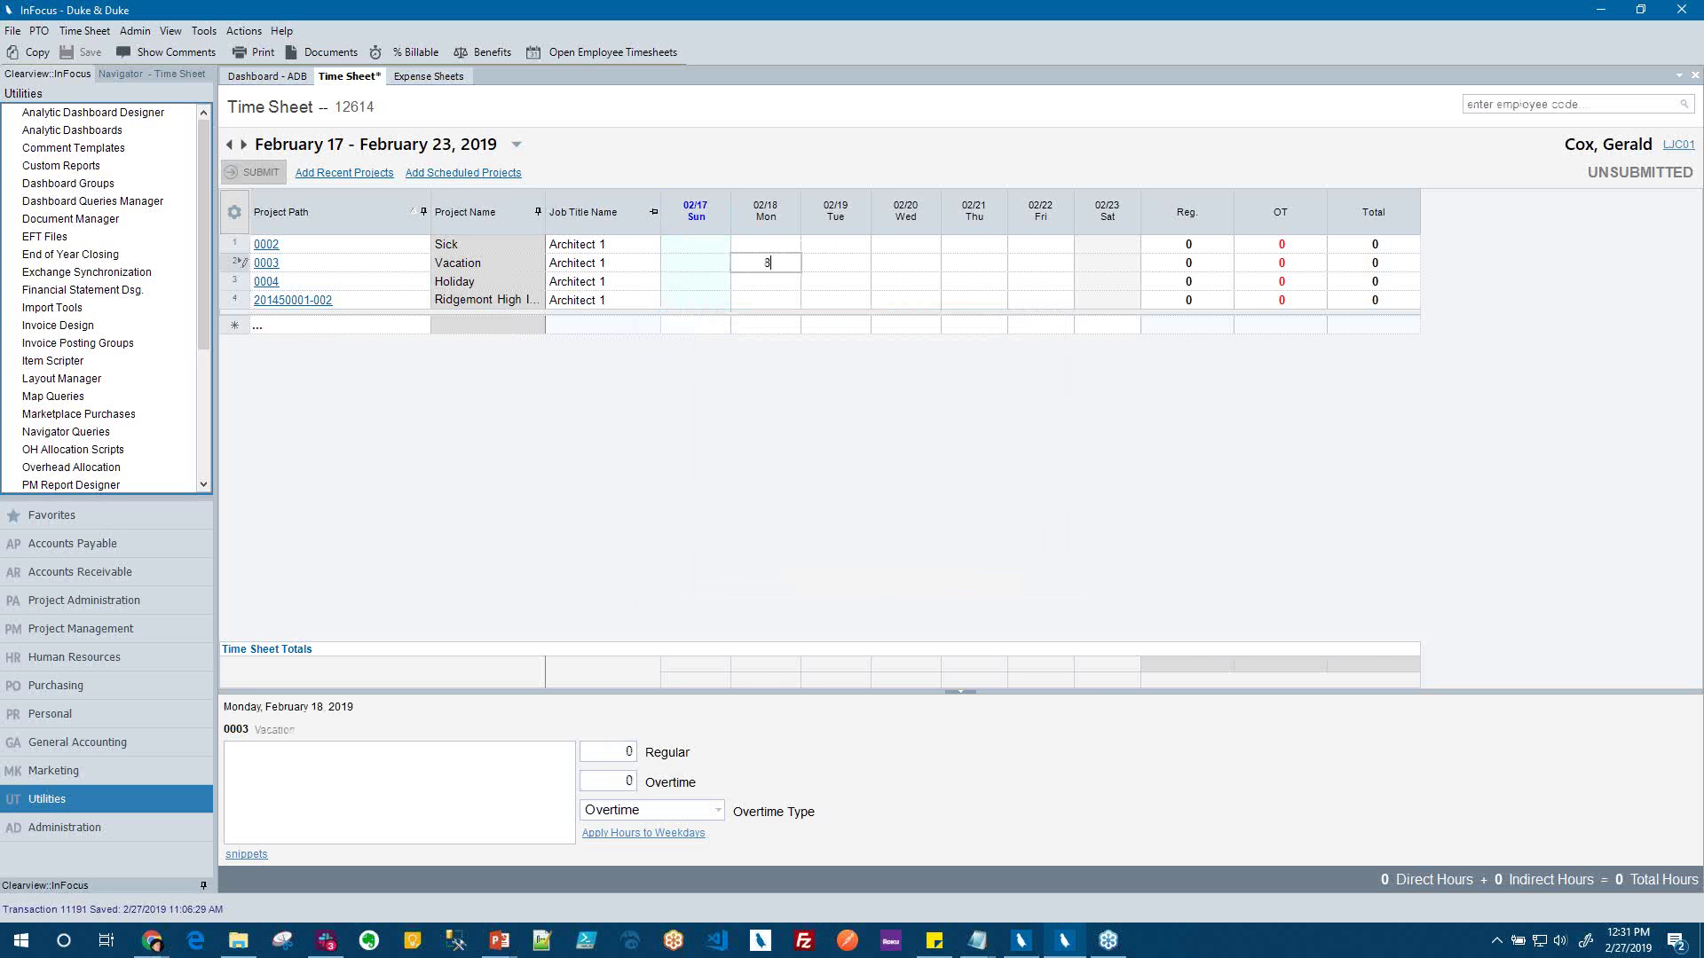
pyautogui.press('Return')
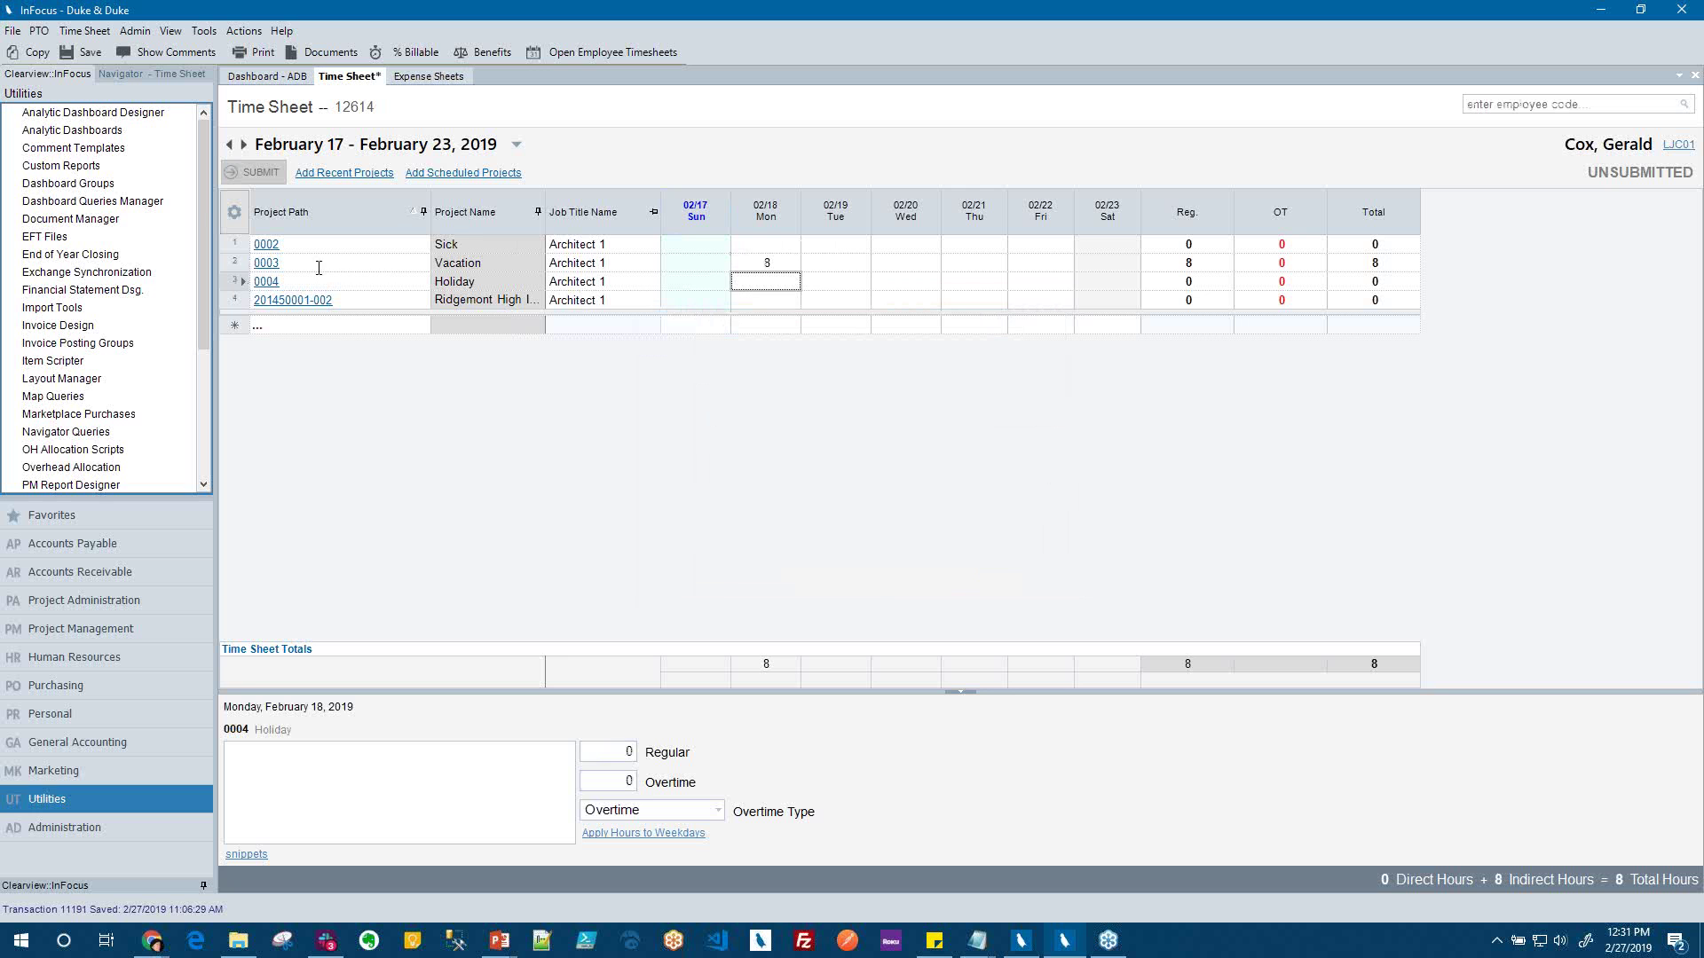
# Add a time sheet row through the project search for project 45656, phase 003 Develop Production Estimate
pyautogui.click(318, 324)
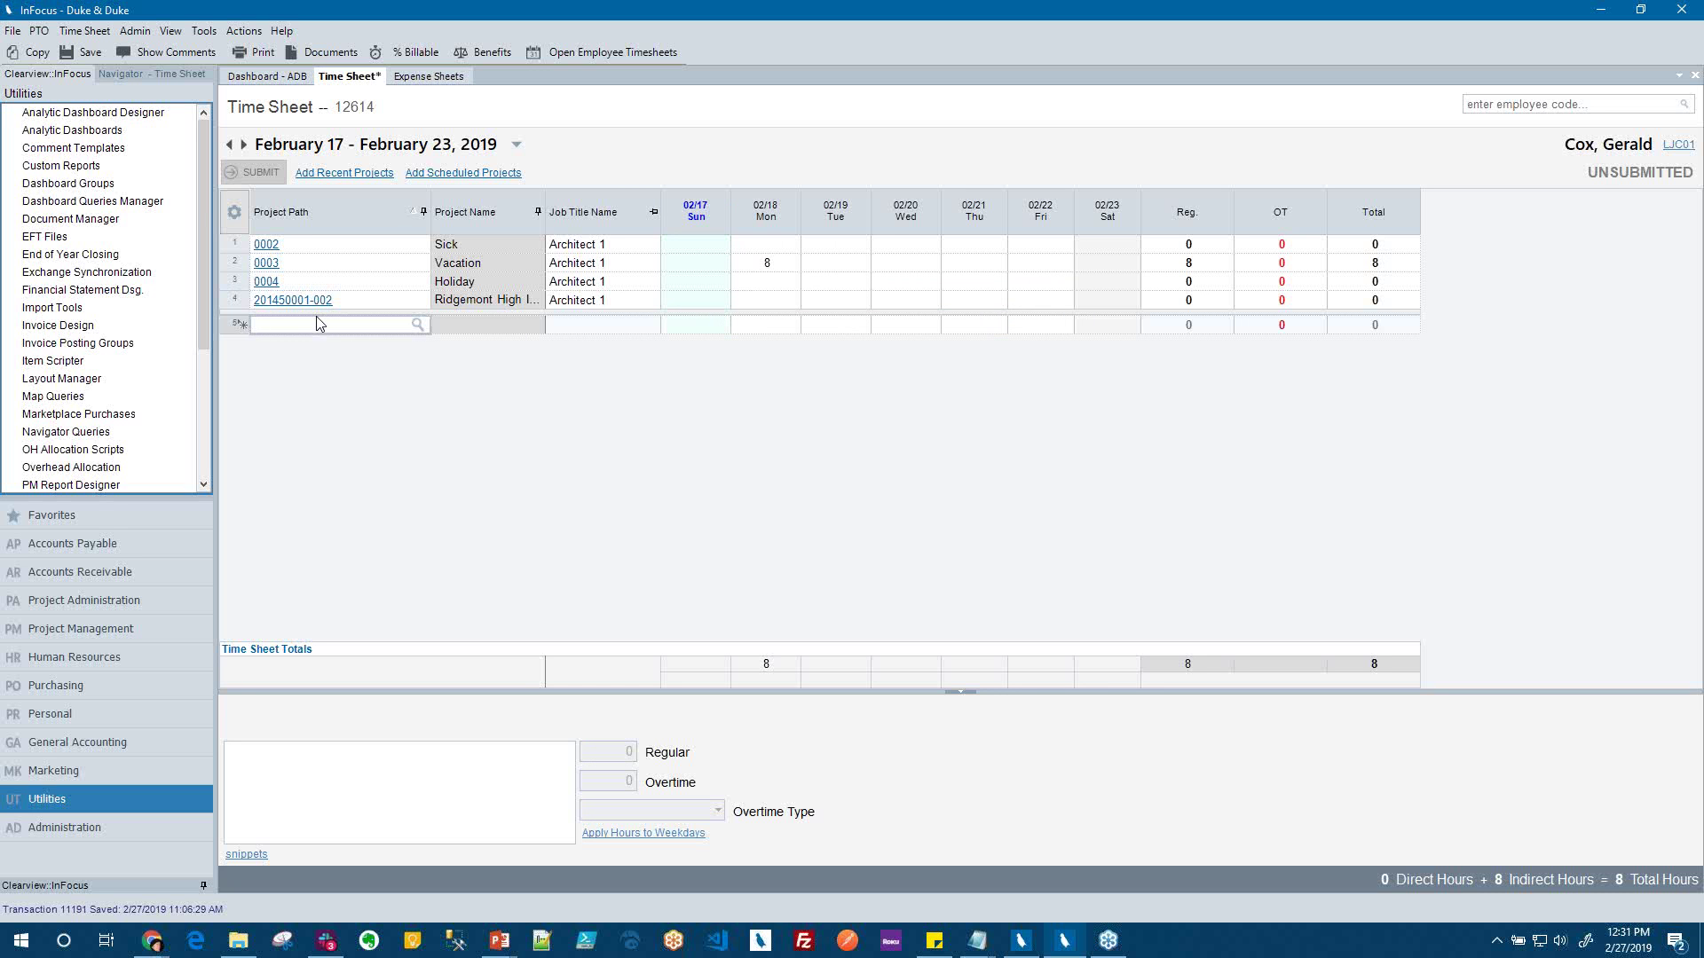
pyautogui.click(417, 325)
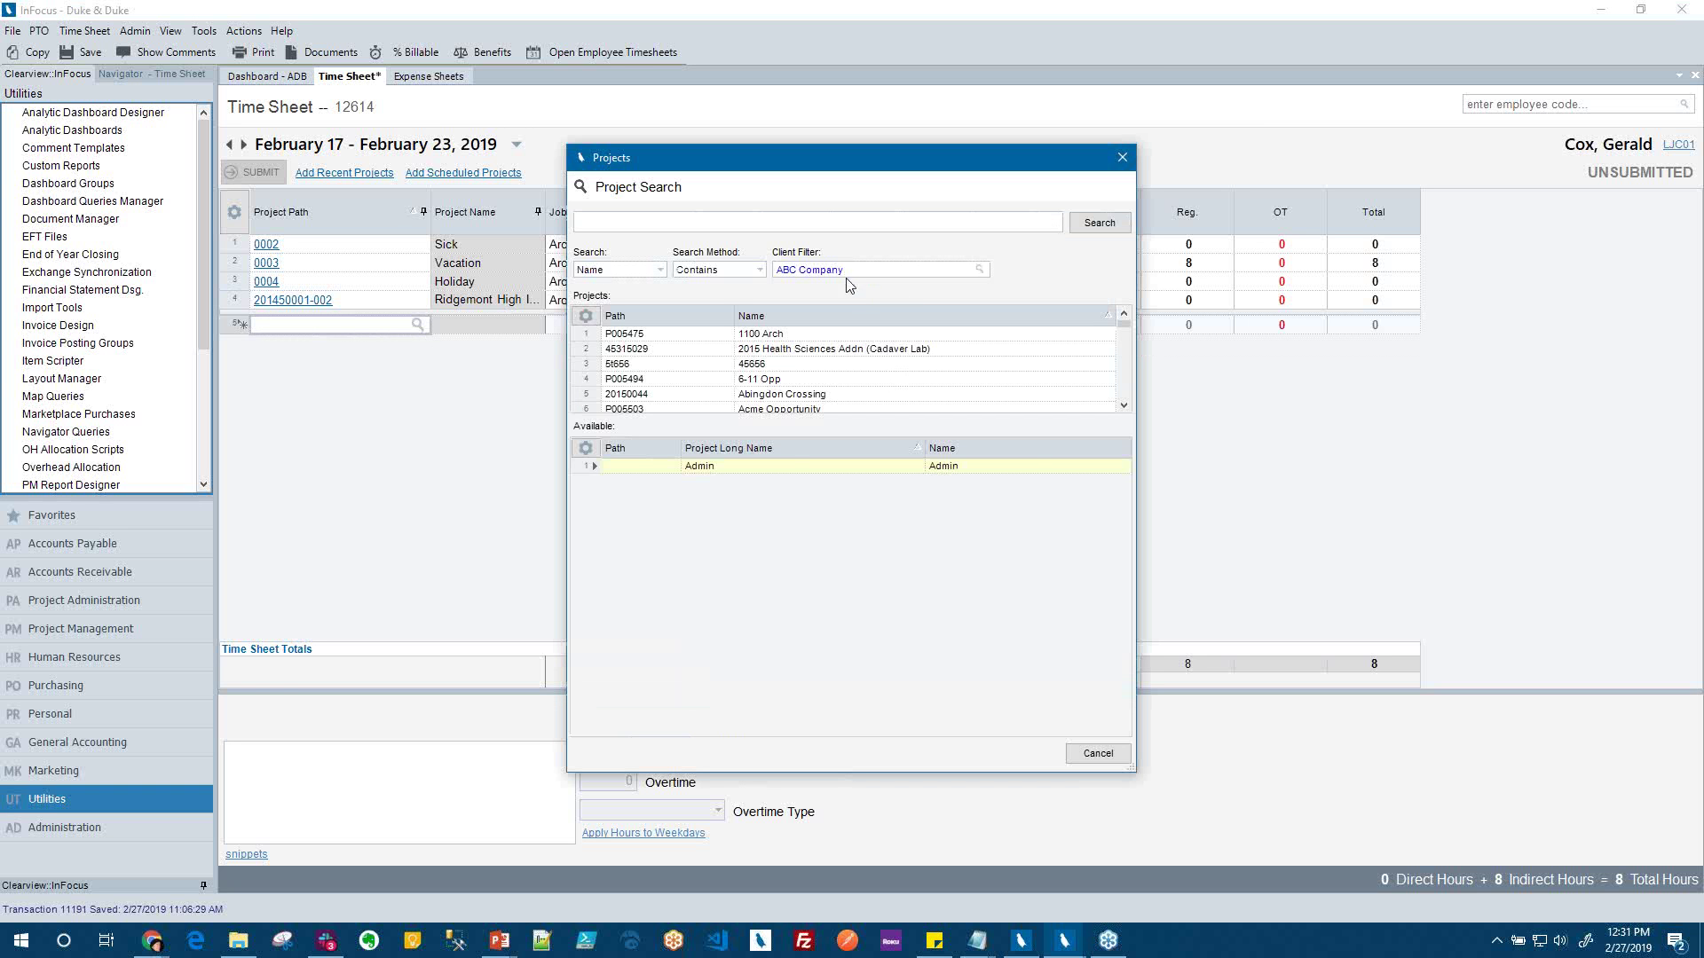
pyautogui.click(801, 367)
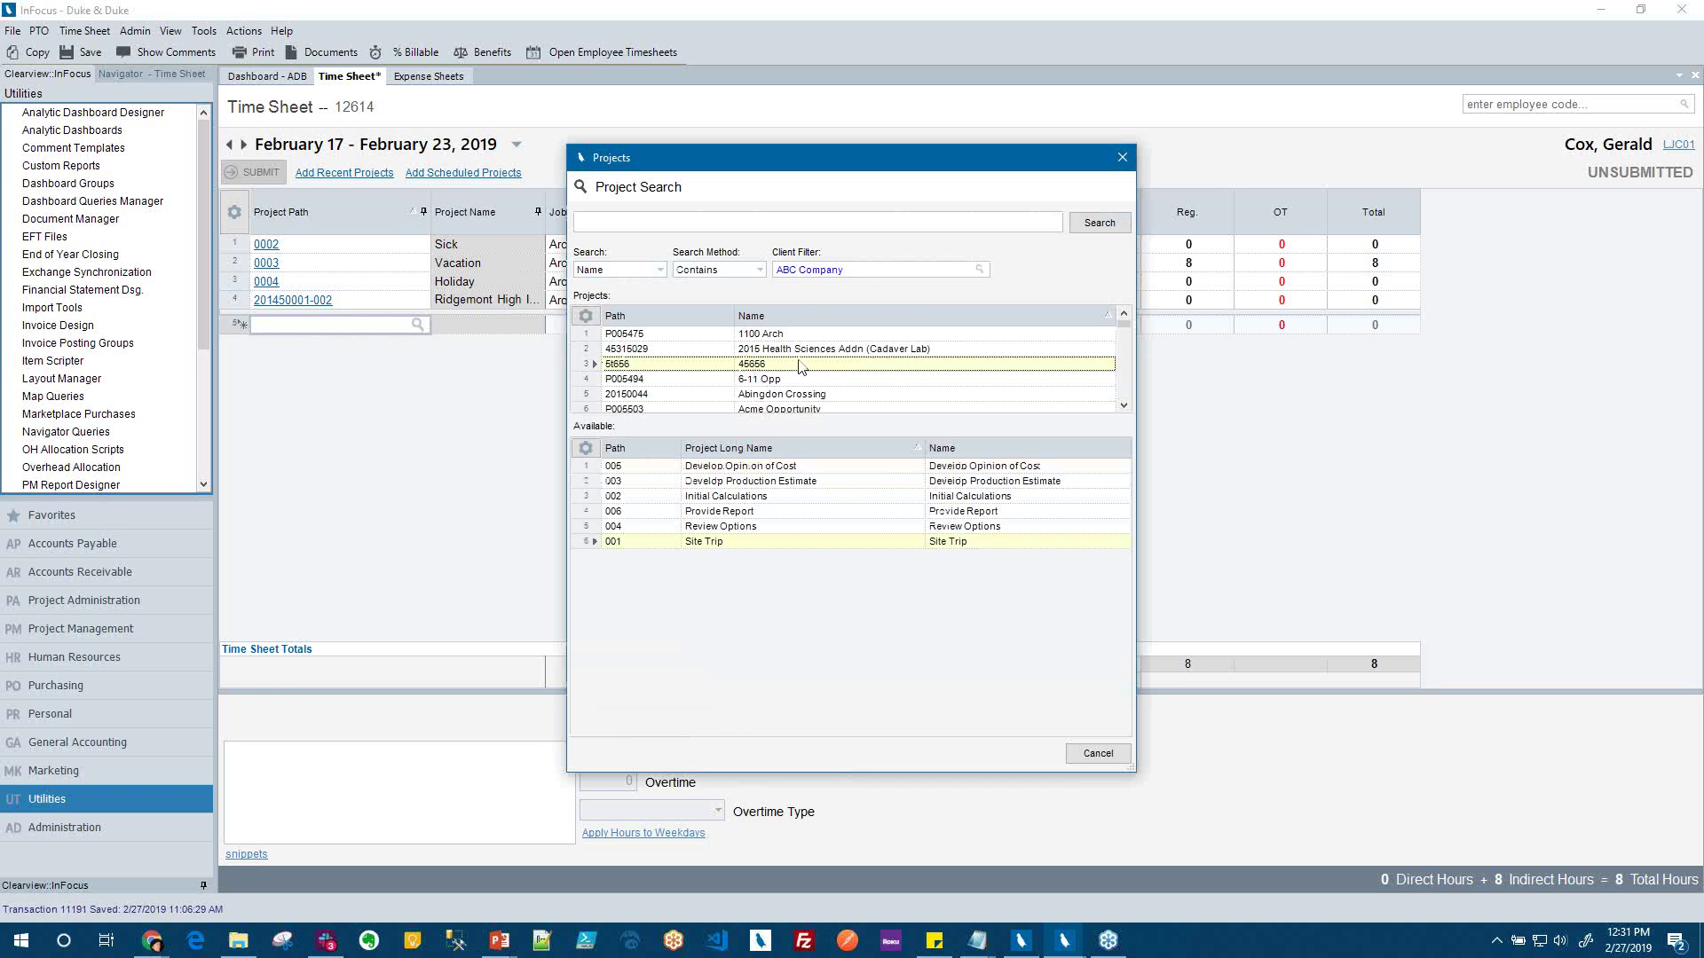
pyautogui.click(760, 490)
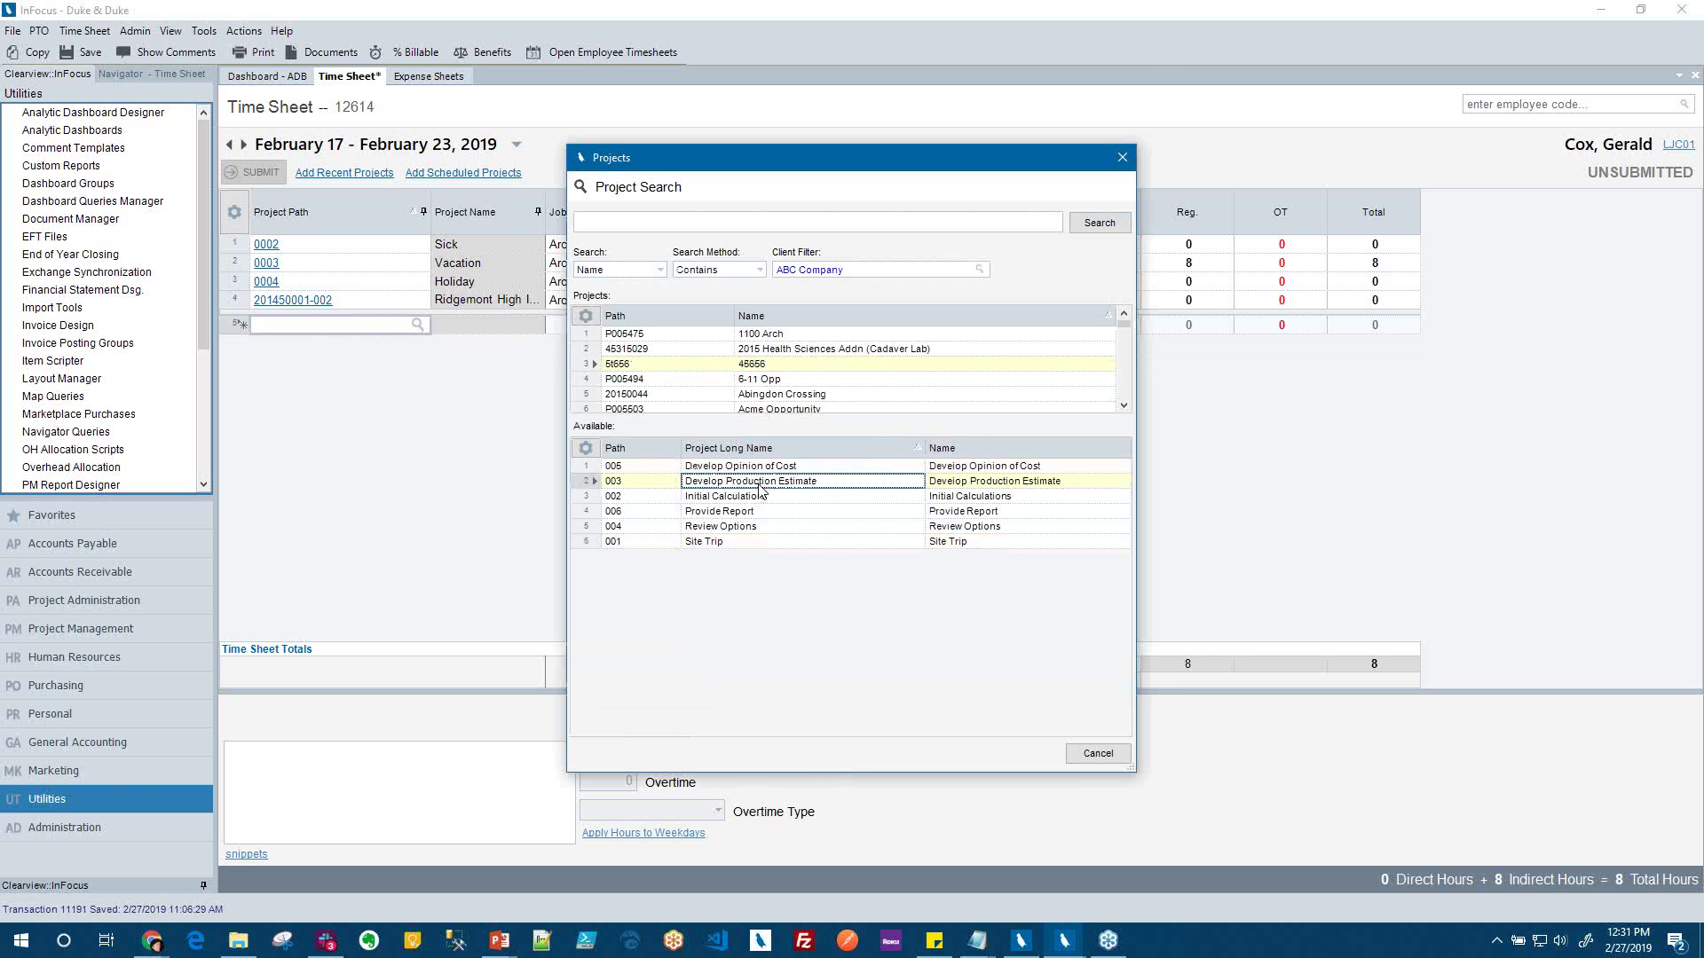
pyautogui.doubleClick(759, 484)
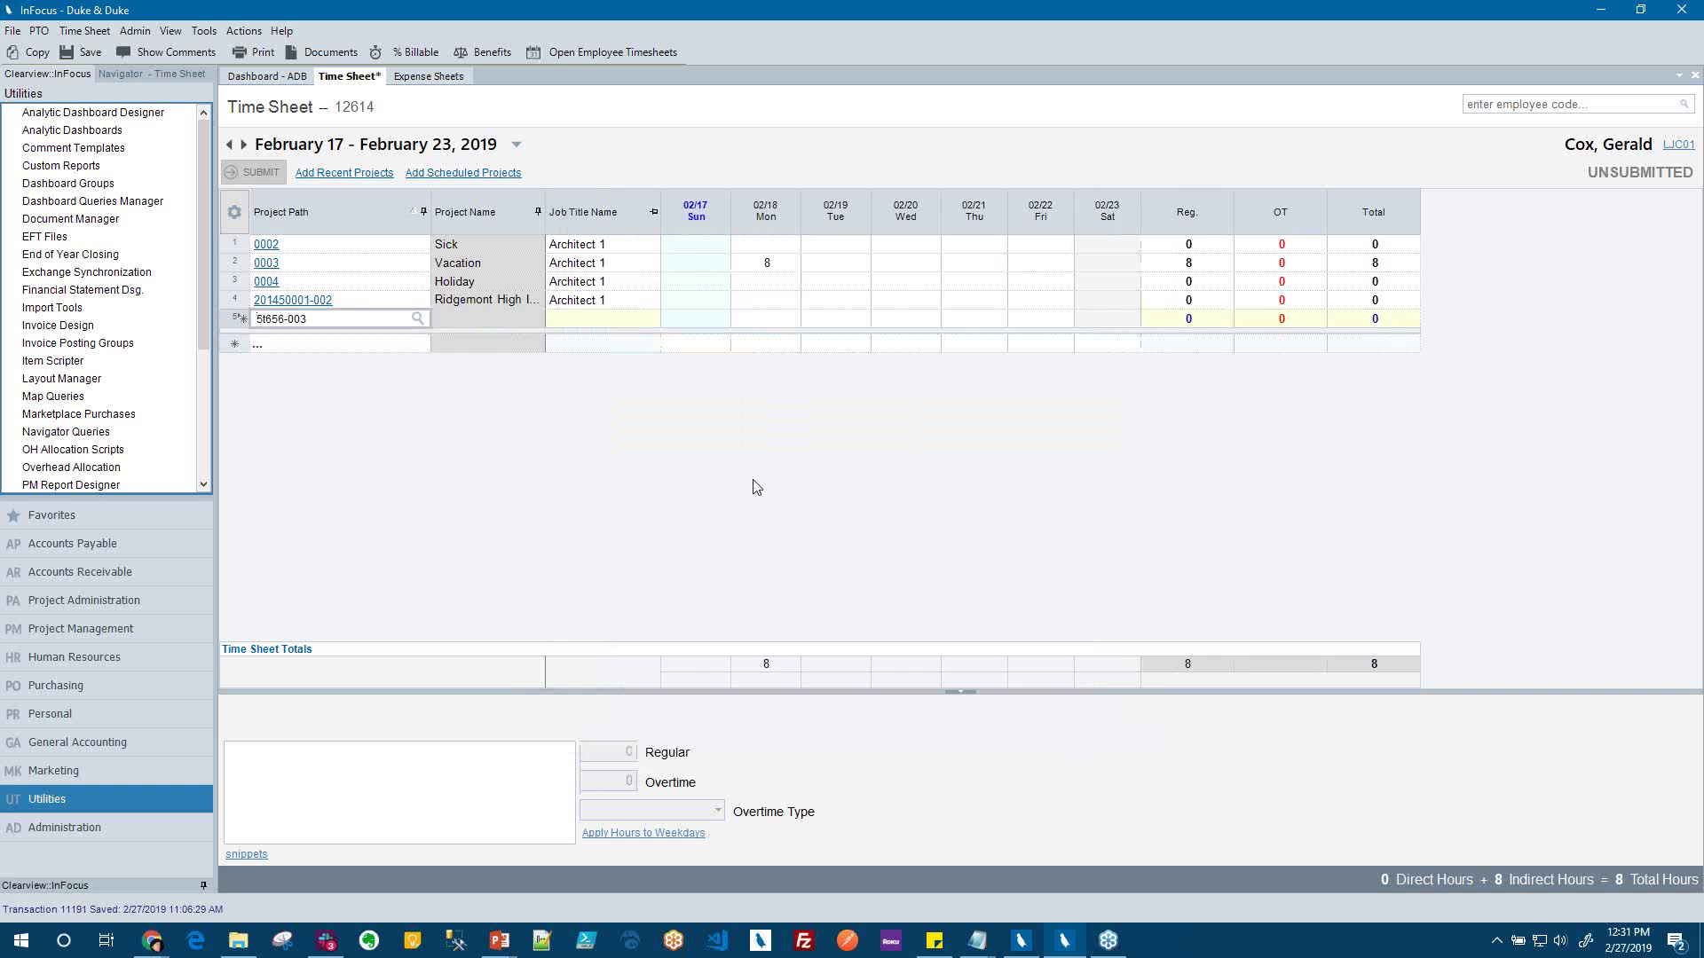
# Add another time sheet row by looking up "ridg" and choosing Ridgemont High Improvements, phase 002 Schematic Design
pyautogui.click(284, 341)
pyautogui.write('ridg')
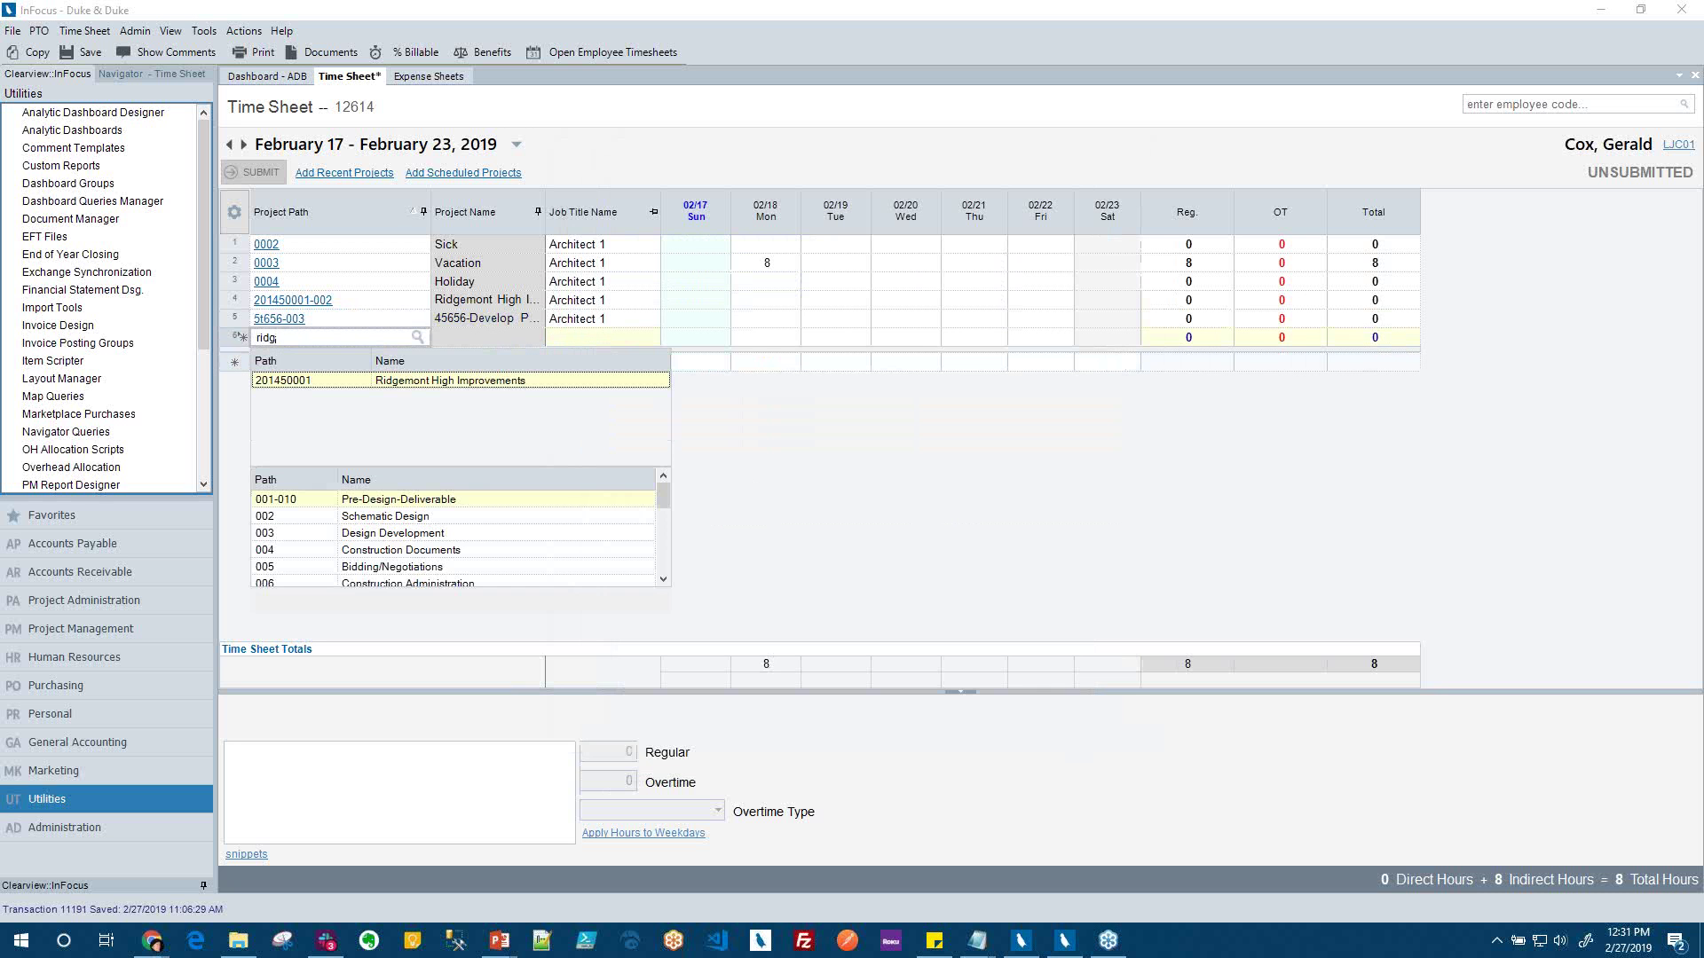
pyautogui.click(363, 520)
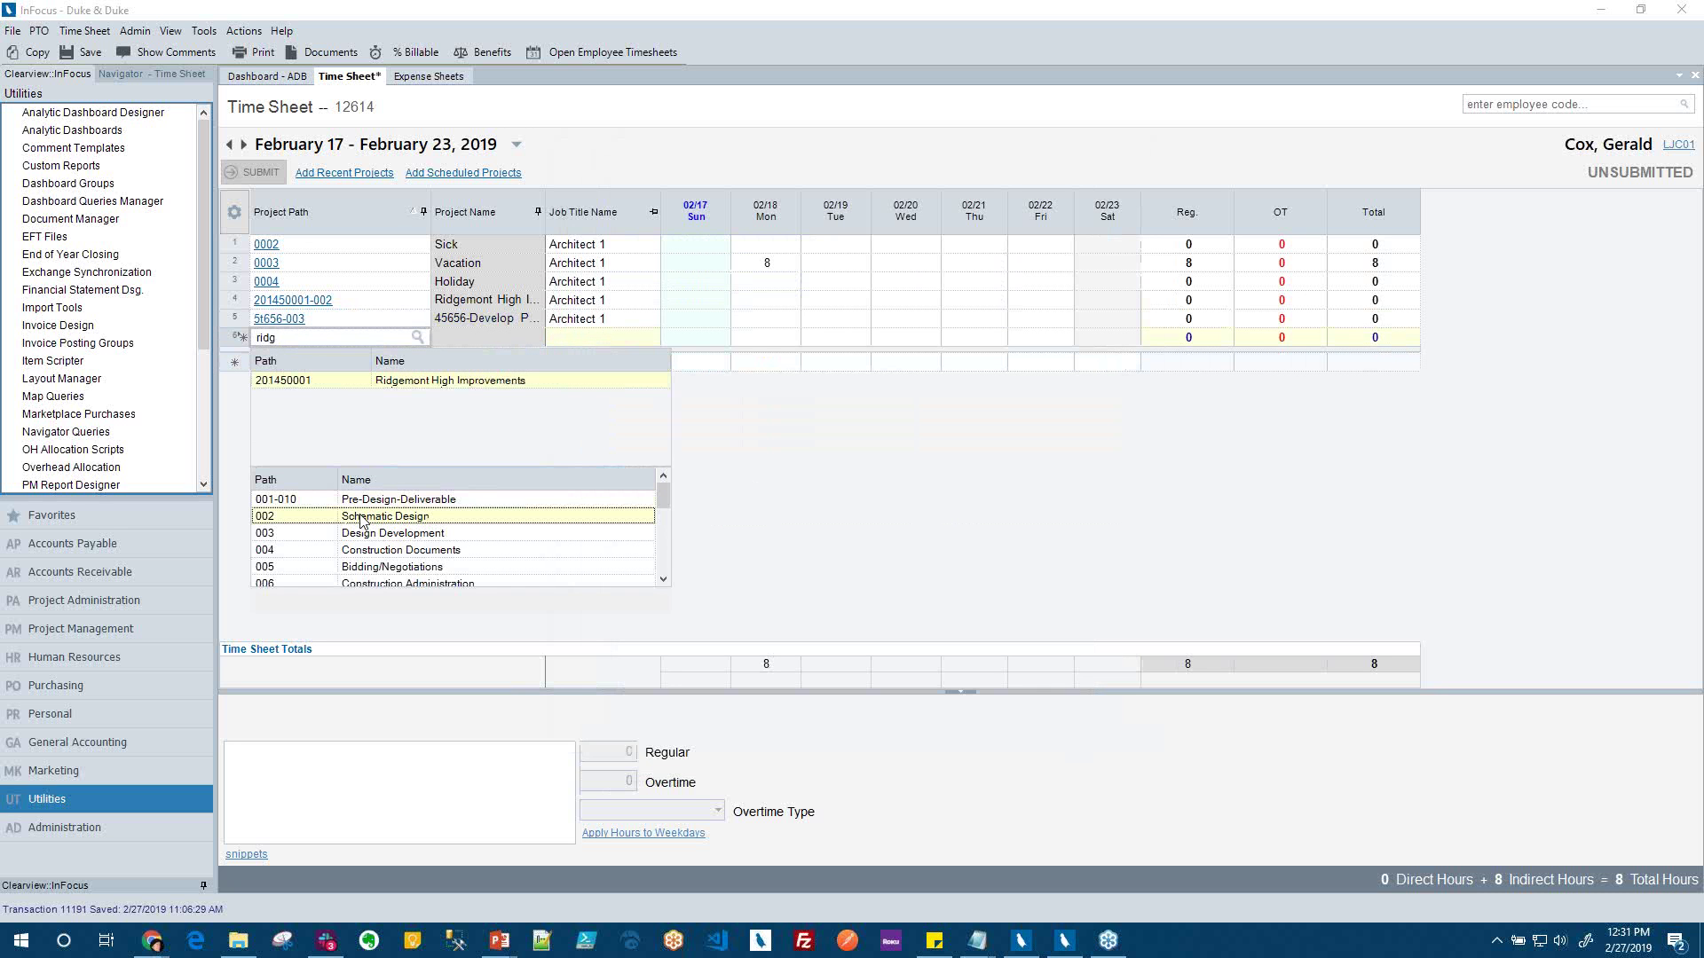
pyautogui.doubleClick(363, 520)
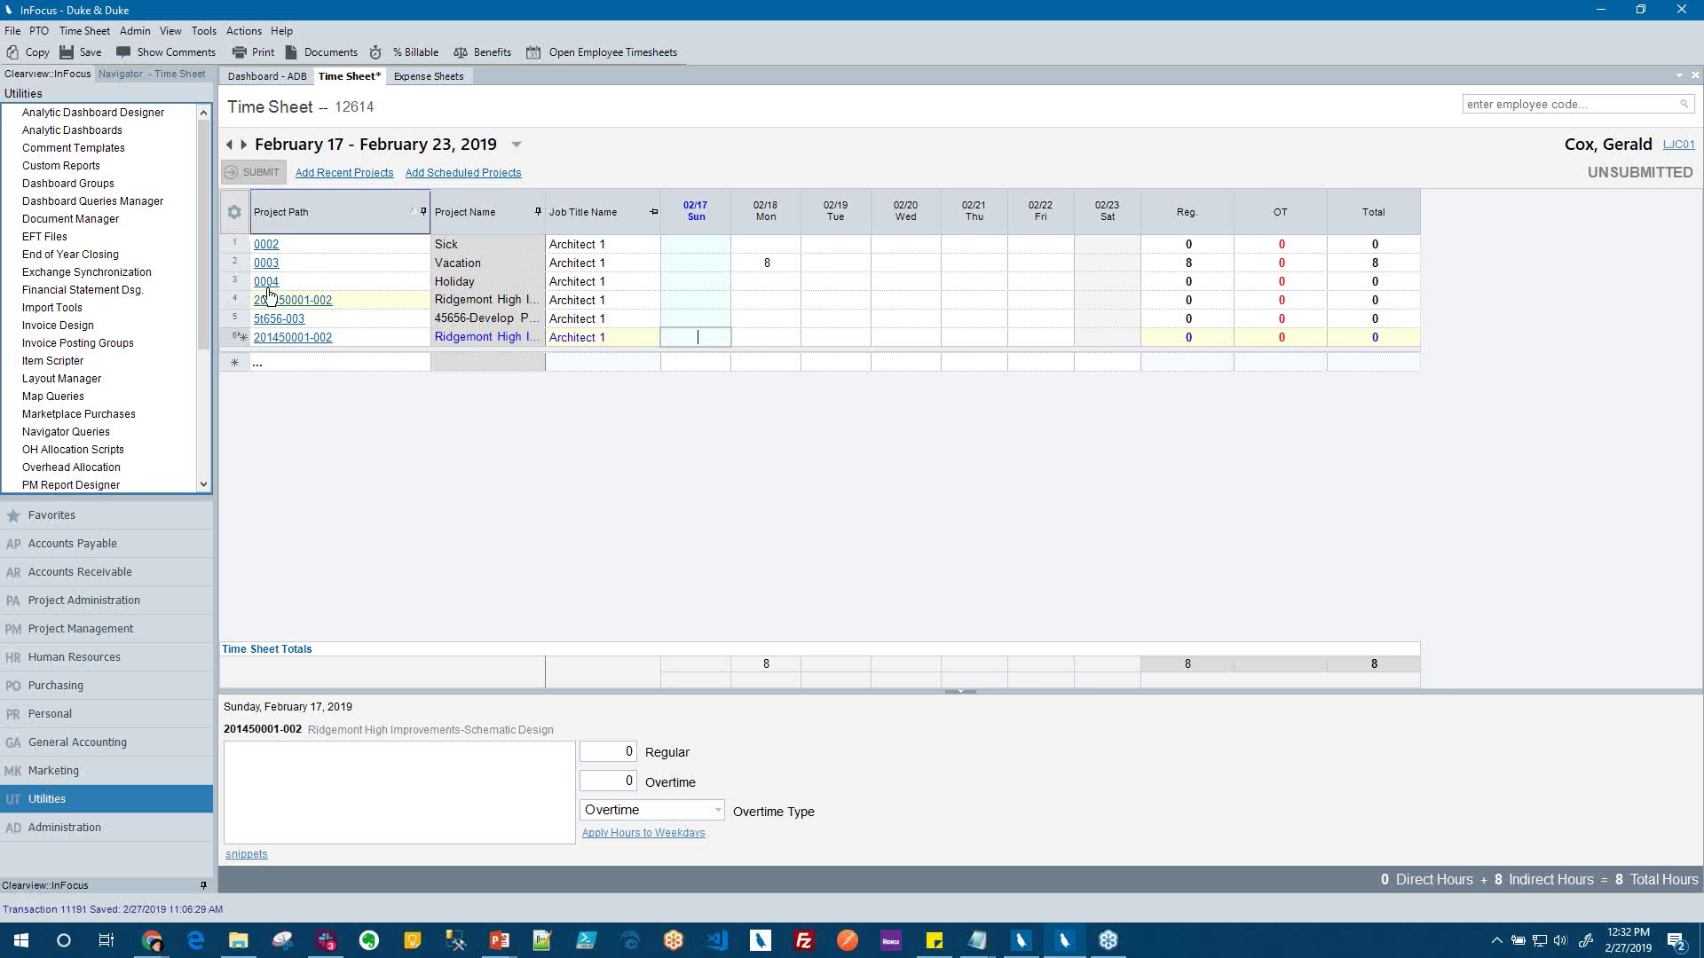
# Enter 2 hours for Tuesday 02/19 in the newly added Ridgemont High Improvements row
pyautogui.click(242, 339)
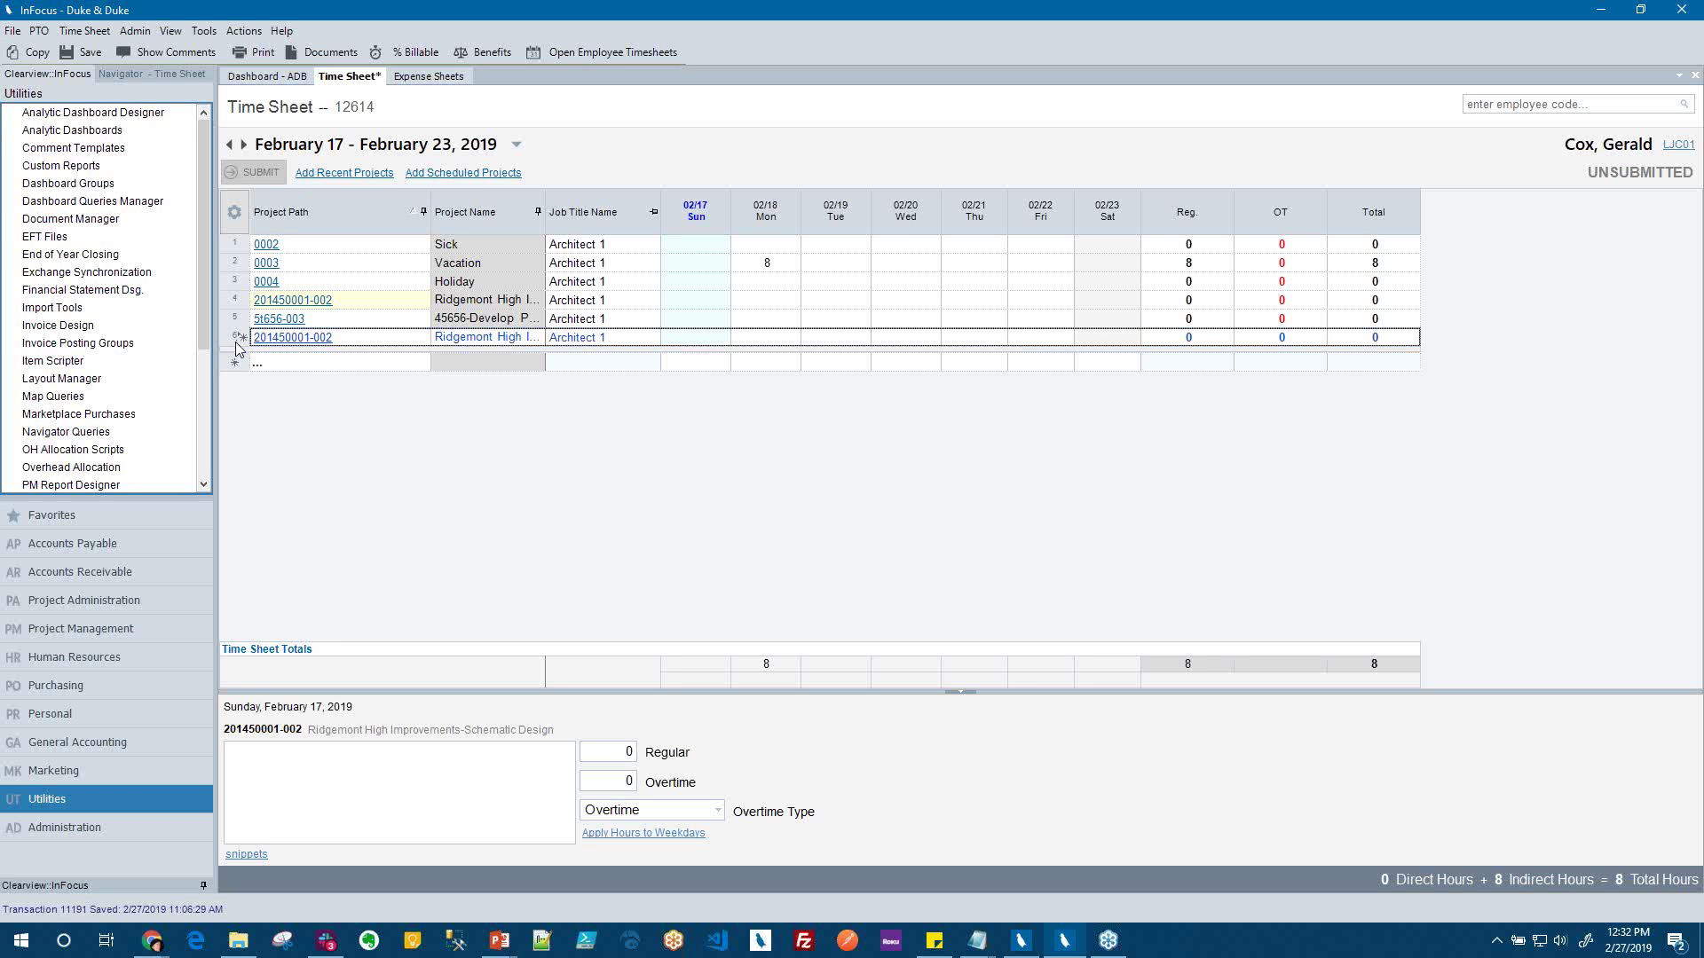
pyautogui.click(762, 340)
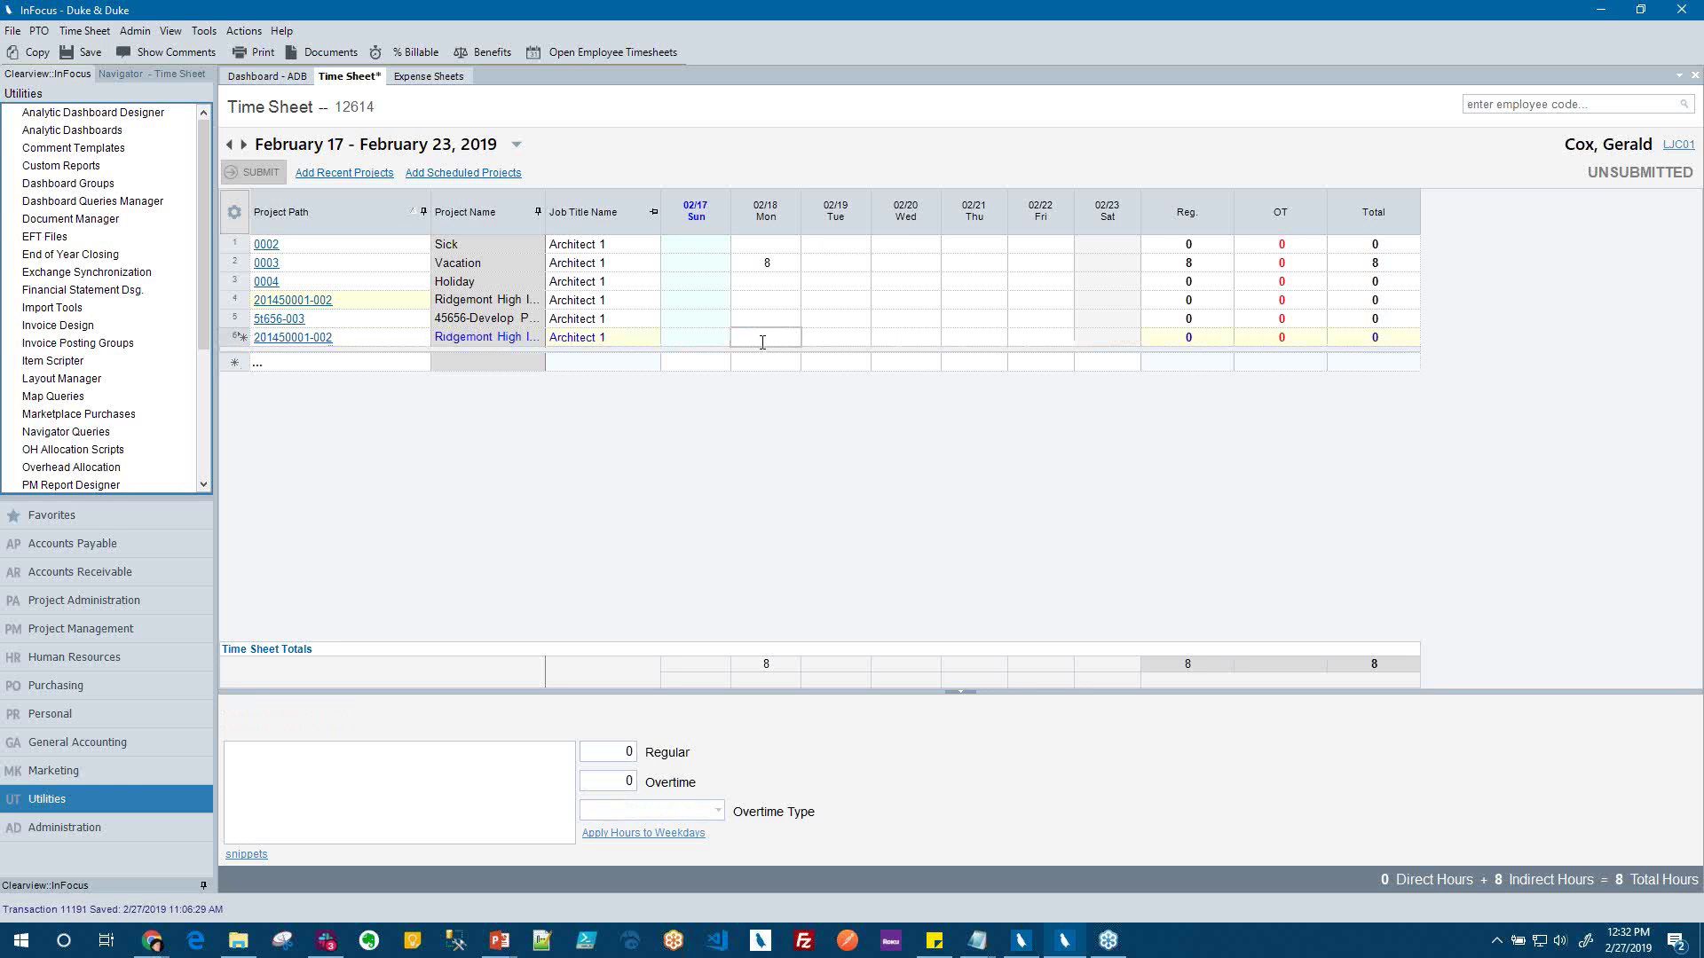
pyautogui.click(852, 339)
pyautogui.write('2')
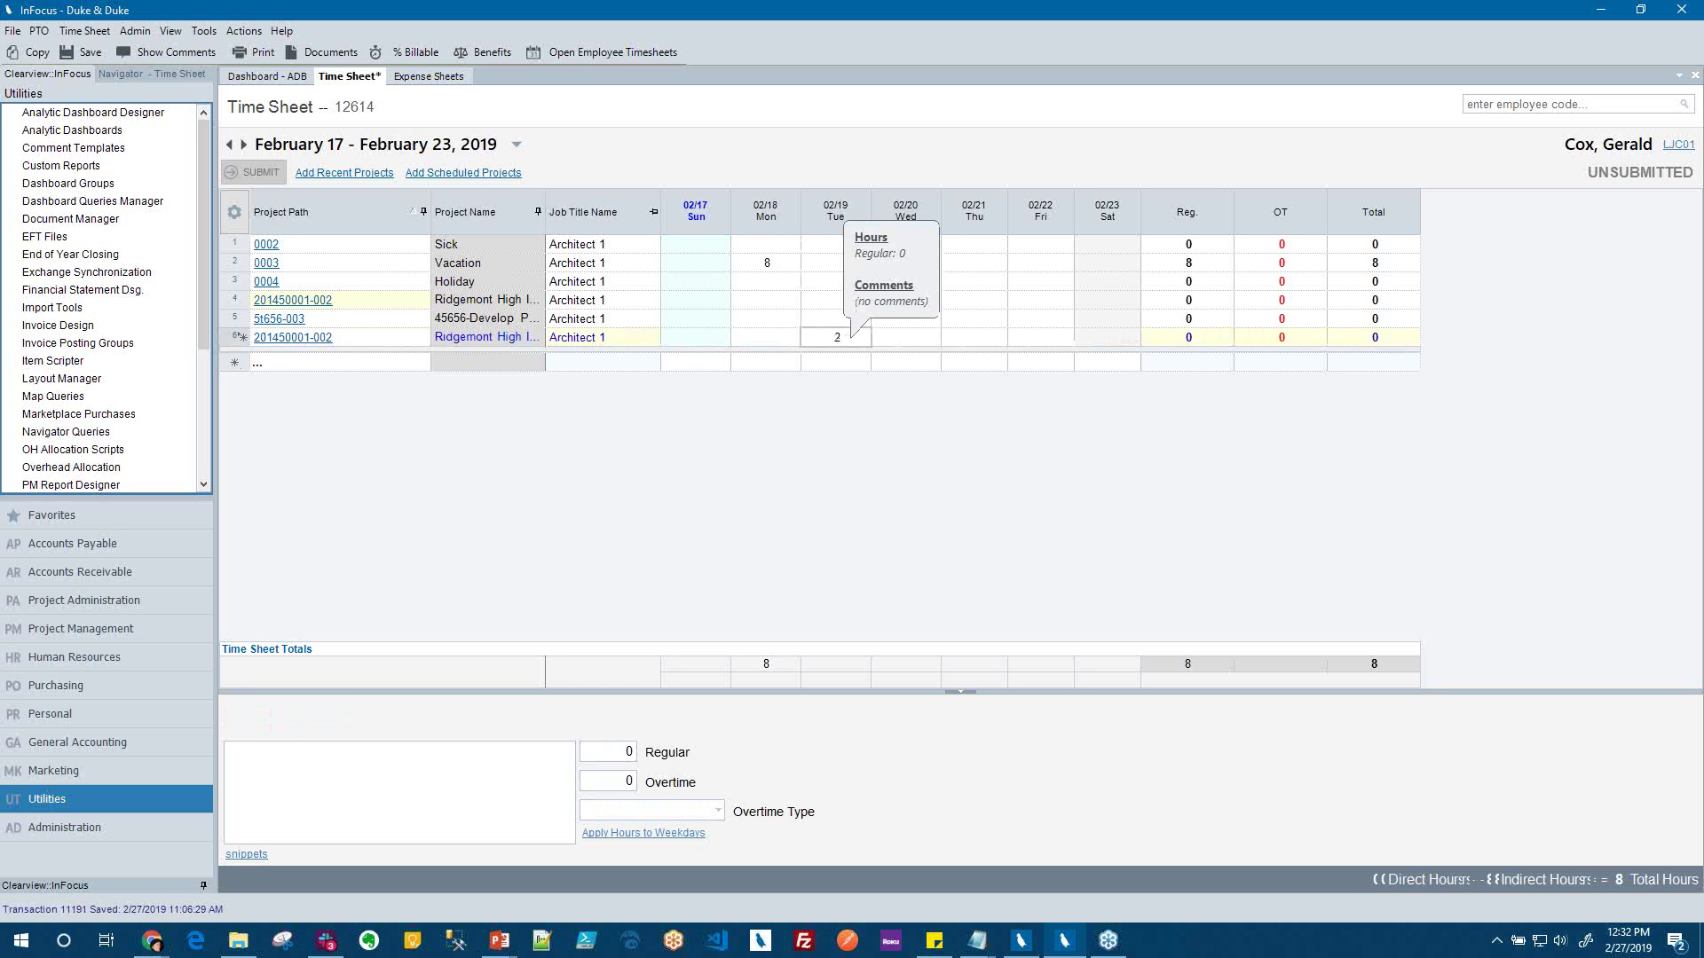
pyautogui.press('Down')
pyautogui.press('Up')
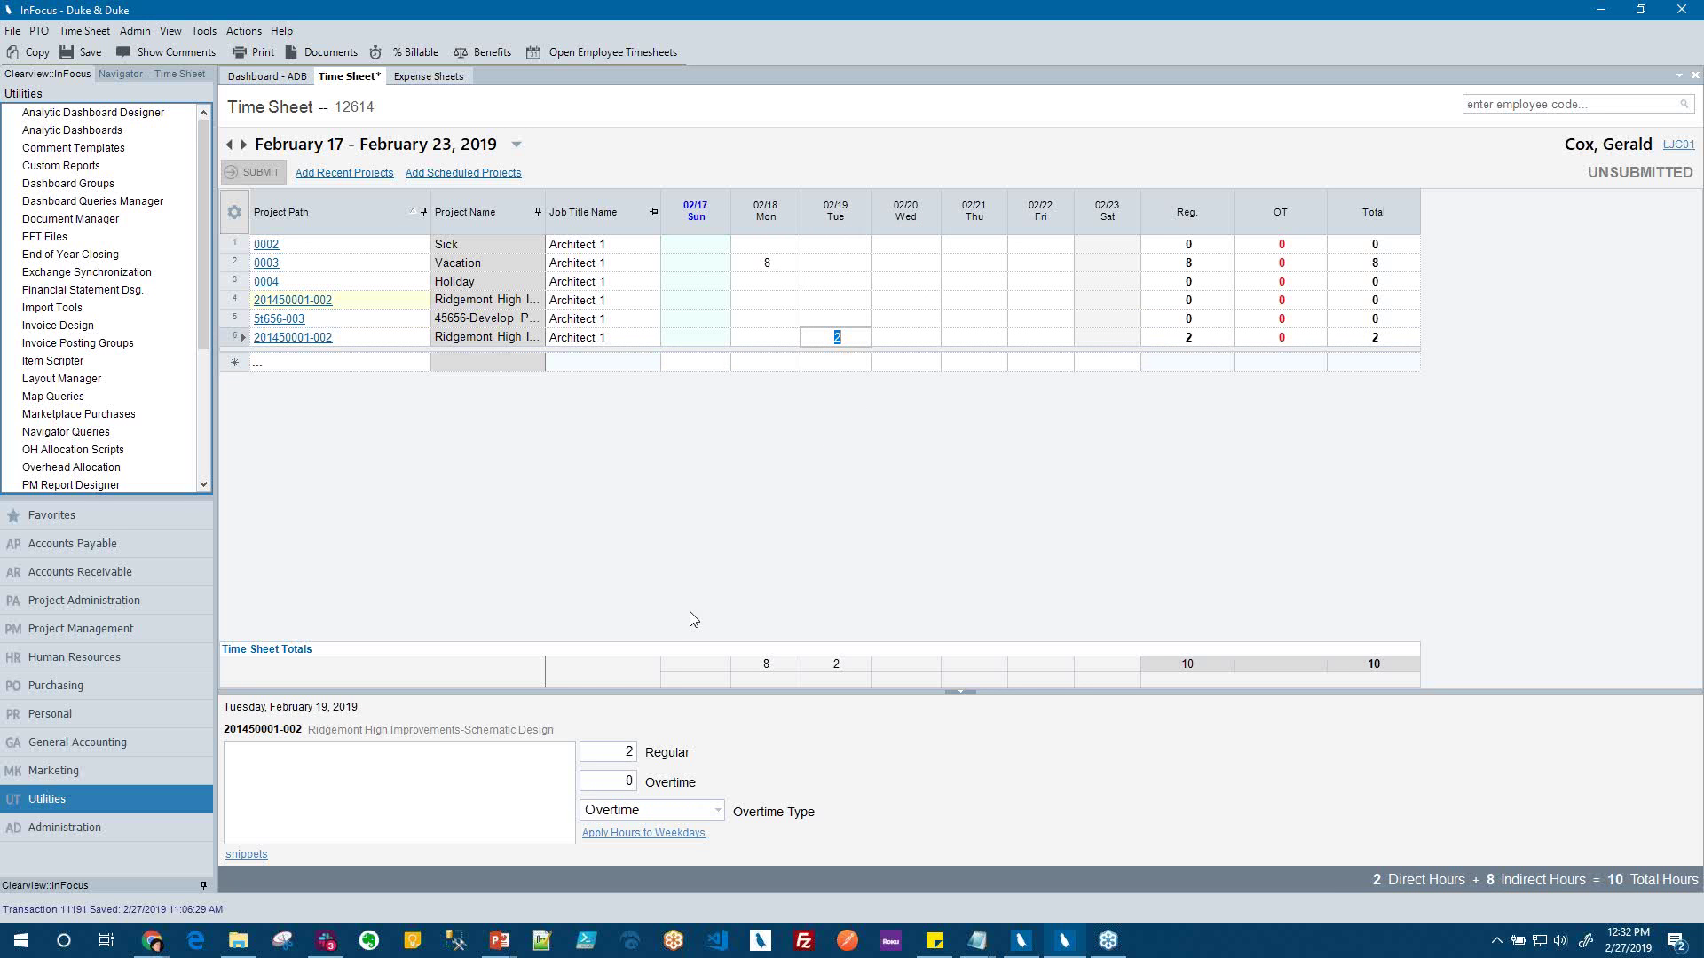
# Add the comment "Did a lot of work!" to the Tuesday 02/19 Ridgemont hours and preview it on the entry
pyautogui.click(373, 794)
pyautogui.write('Did alot of work!!')
pyautogui.click(909, 337)
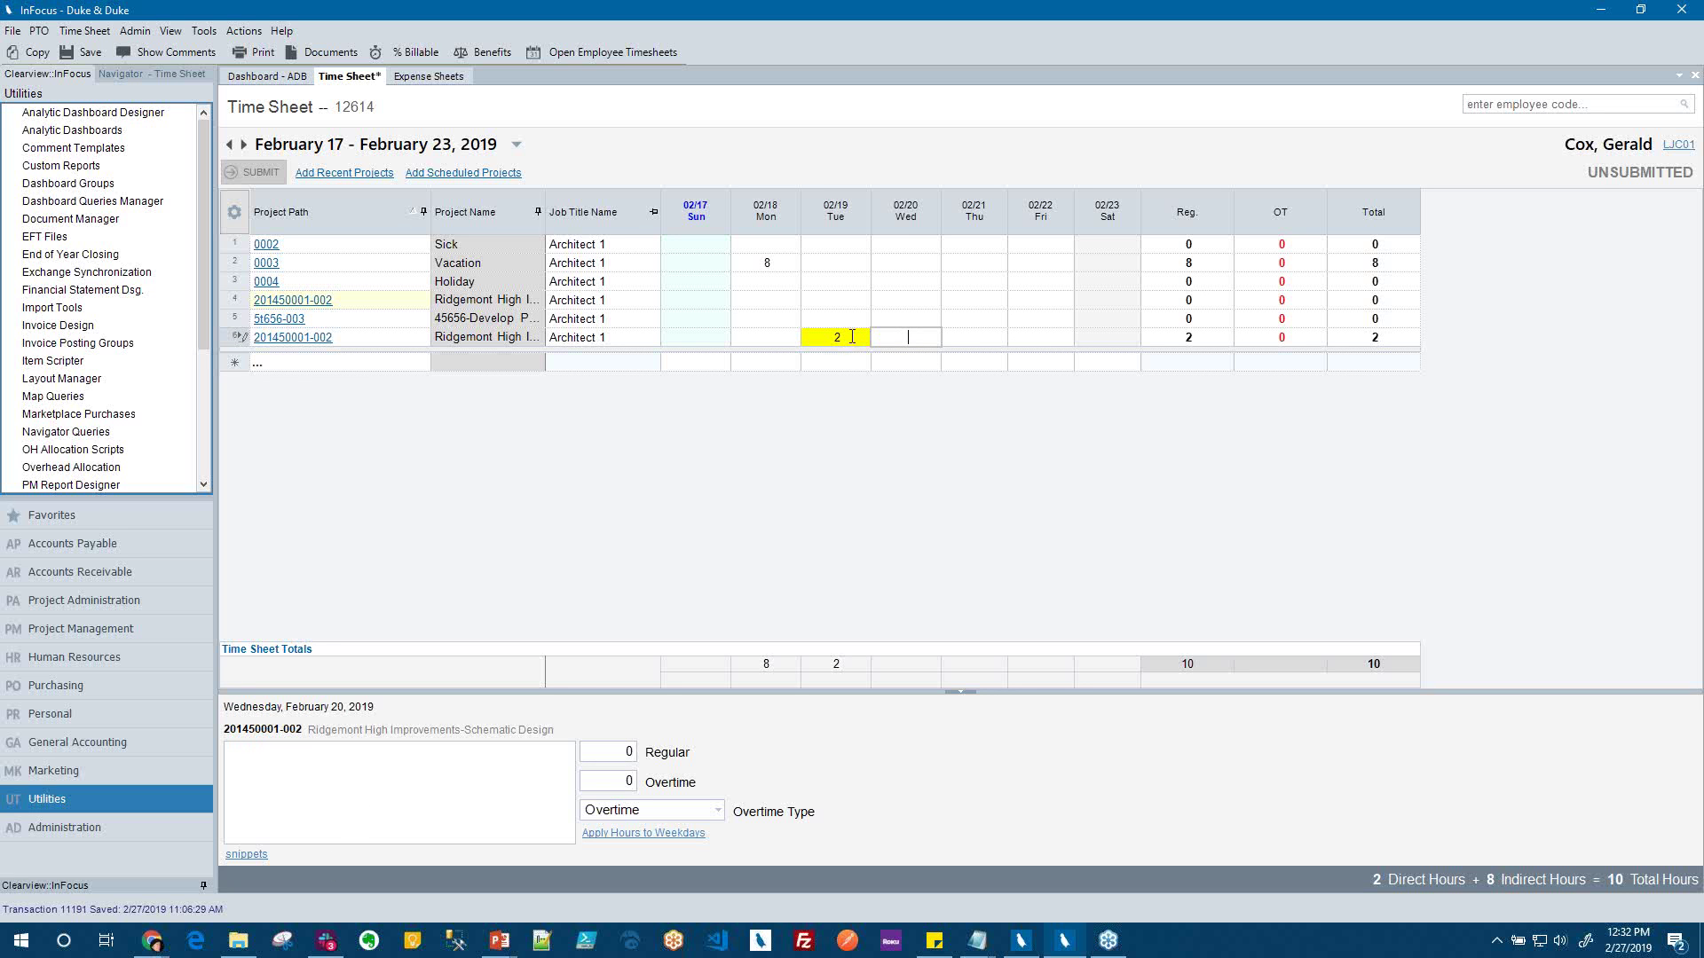
pyautogui.moveTo(843, 337)
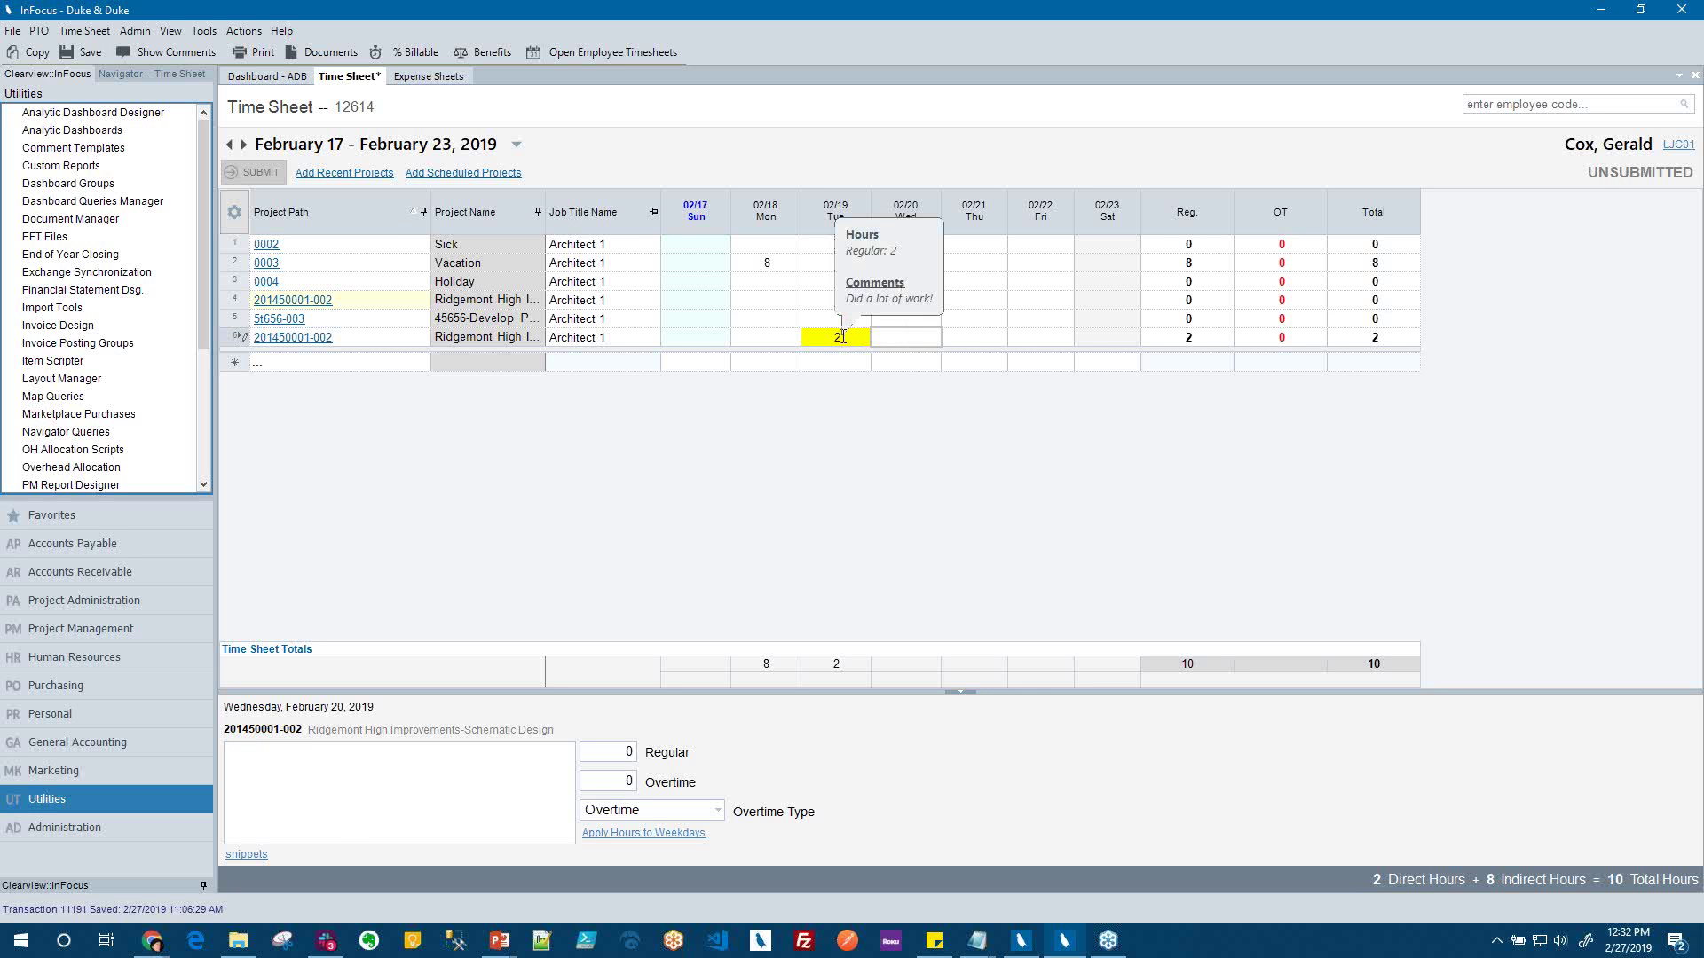
pyautogui.click(925, 316)
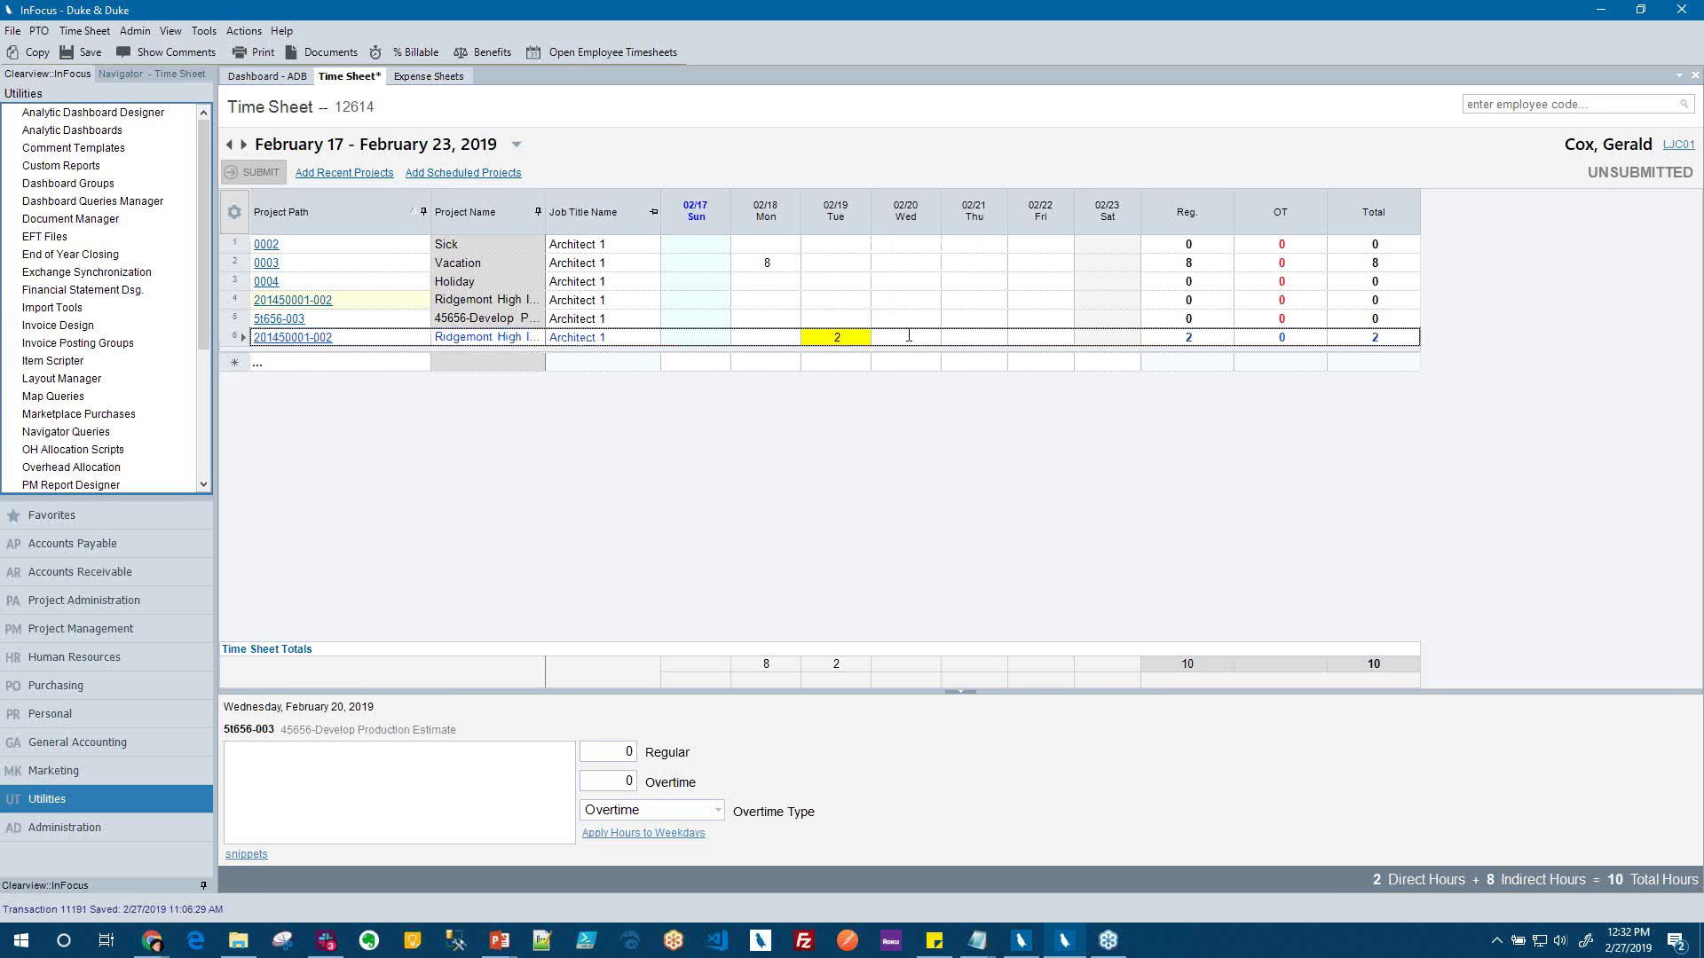
pyautogui.moveTo(908, 336)
pyautogui.click(921, 313)
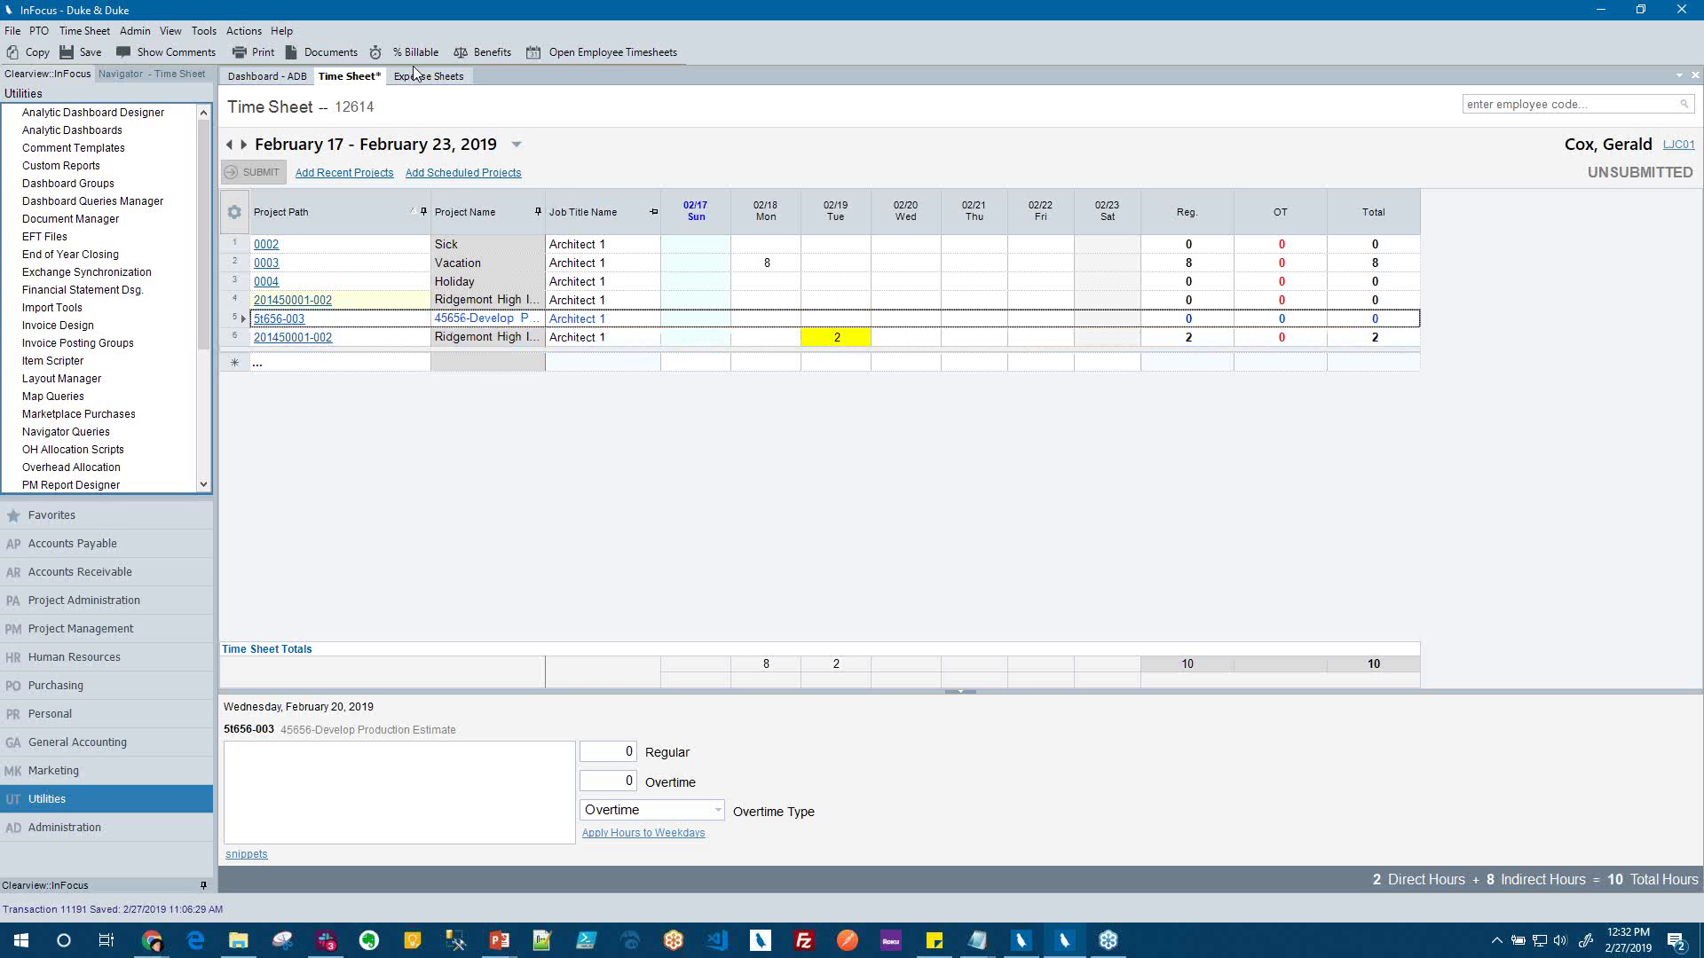
# Review the employee's target, current, month and year billable percentages from the time sheet
pyautogui.click(418, 54)
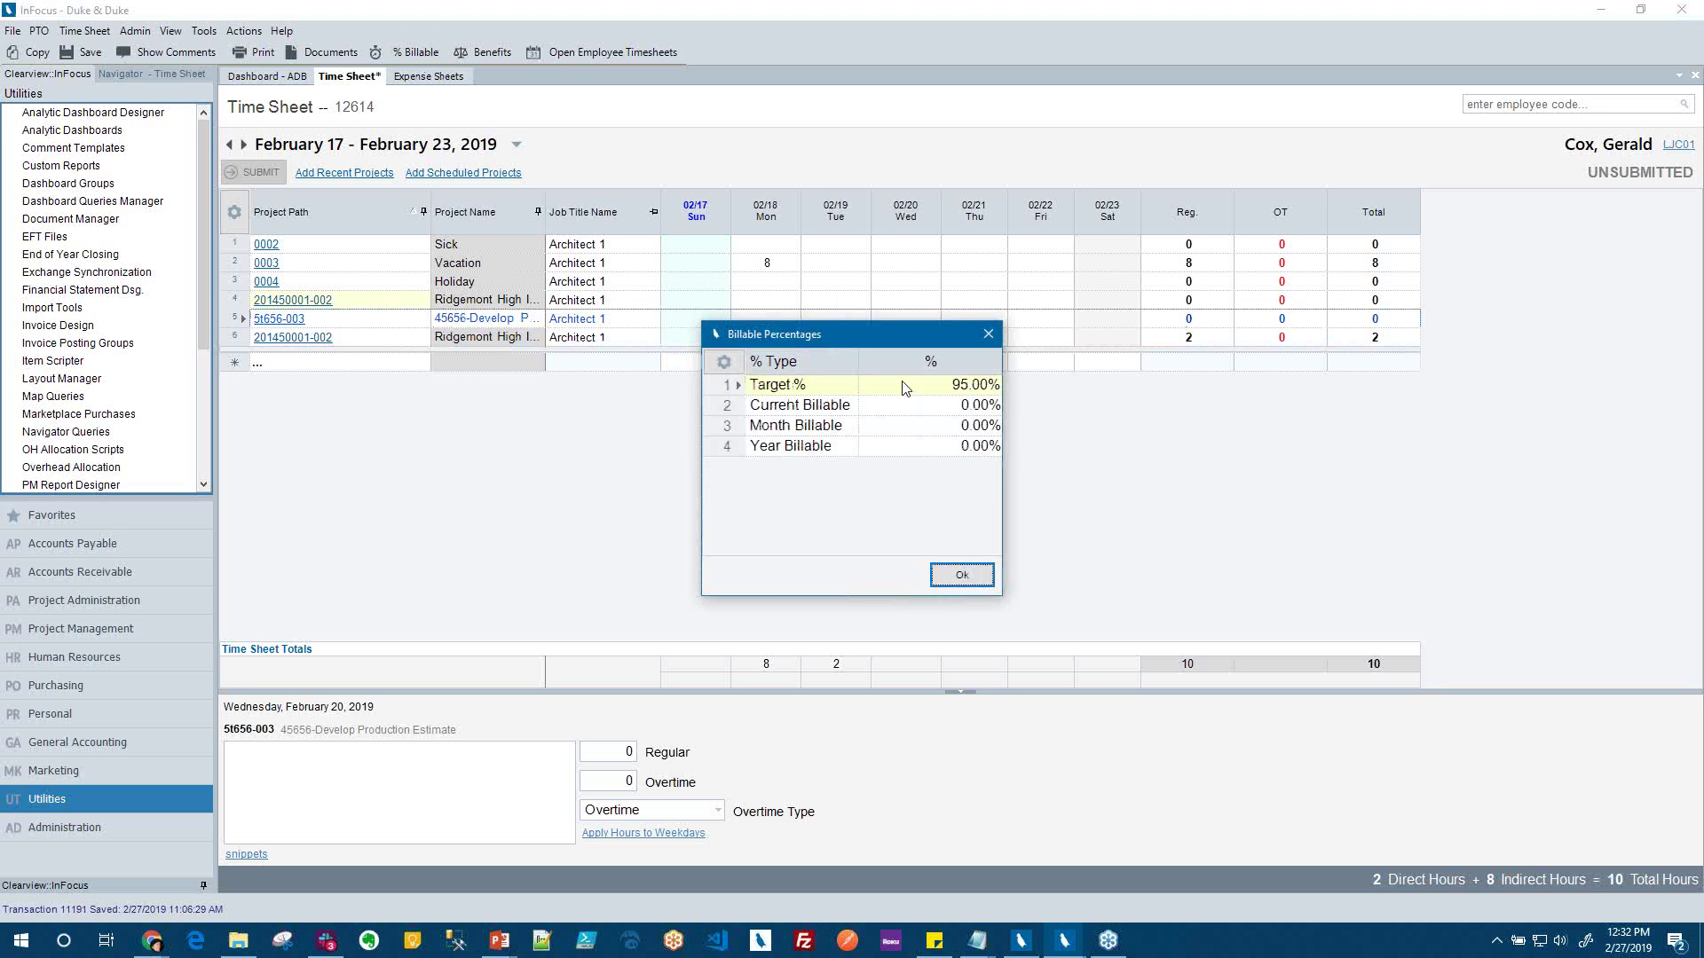
pyautogui.click(947, 390)
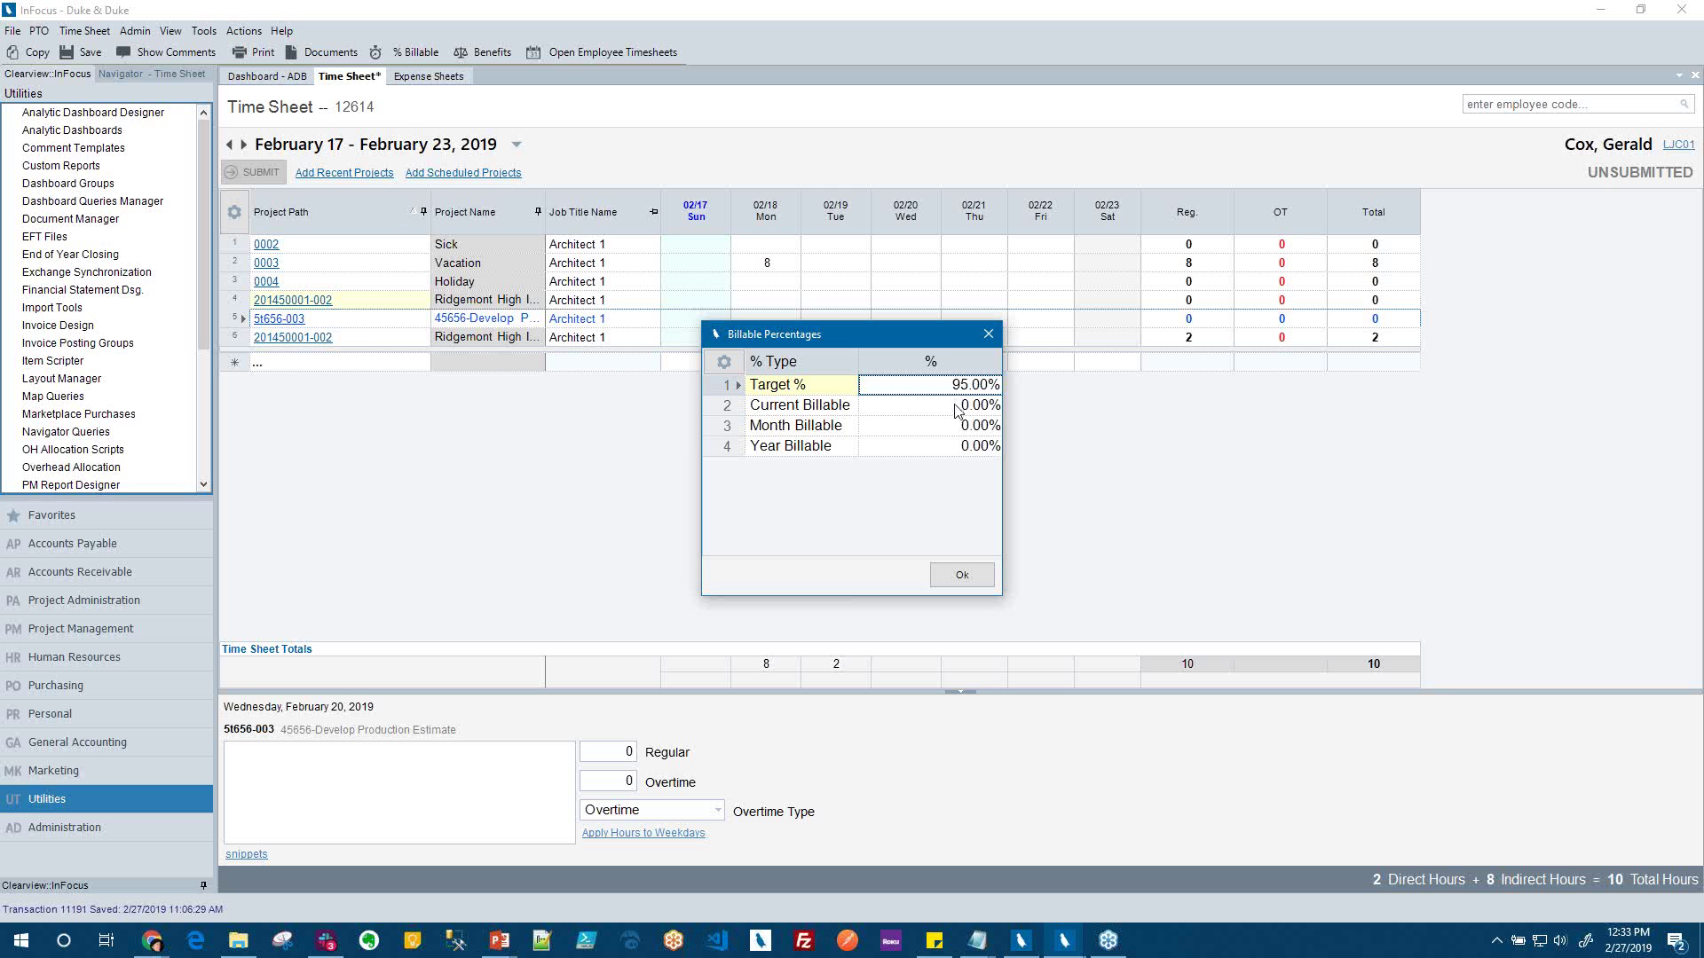
pyautogui.click(956, 407)
pyautogui.click(957, 427)
pyautogui.click(956, 448)
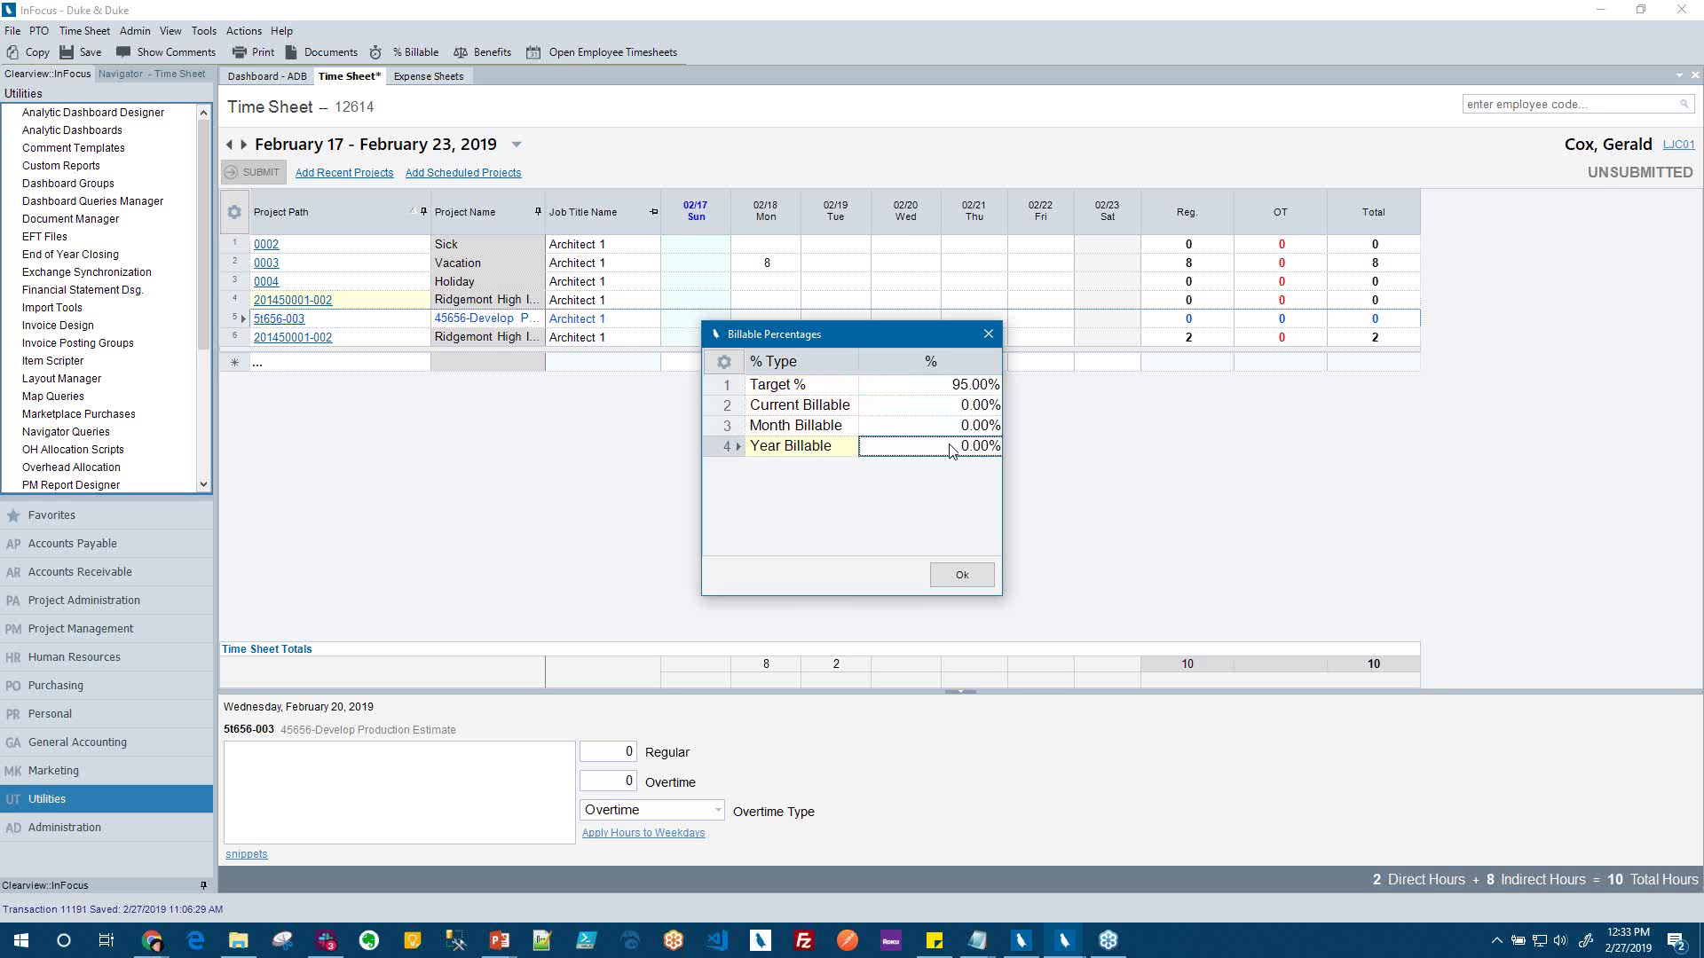
pyautogui.click(955, 571)
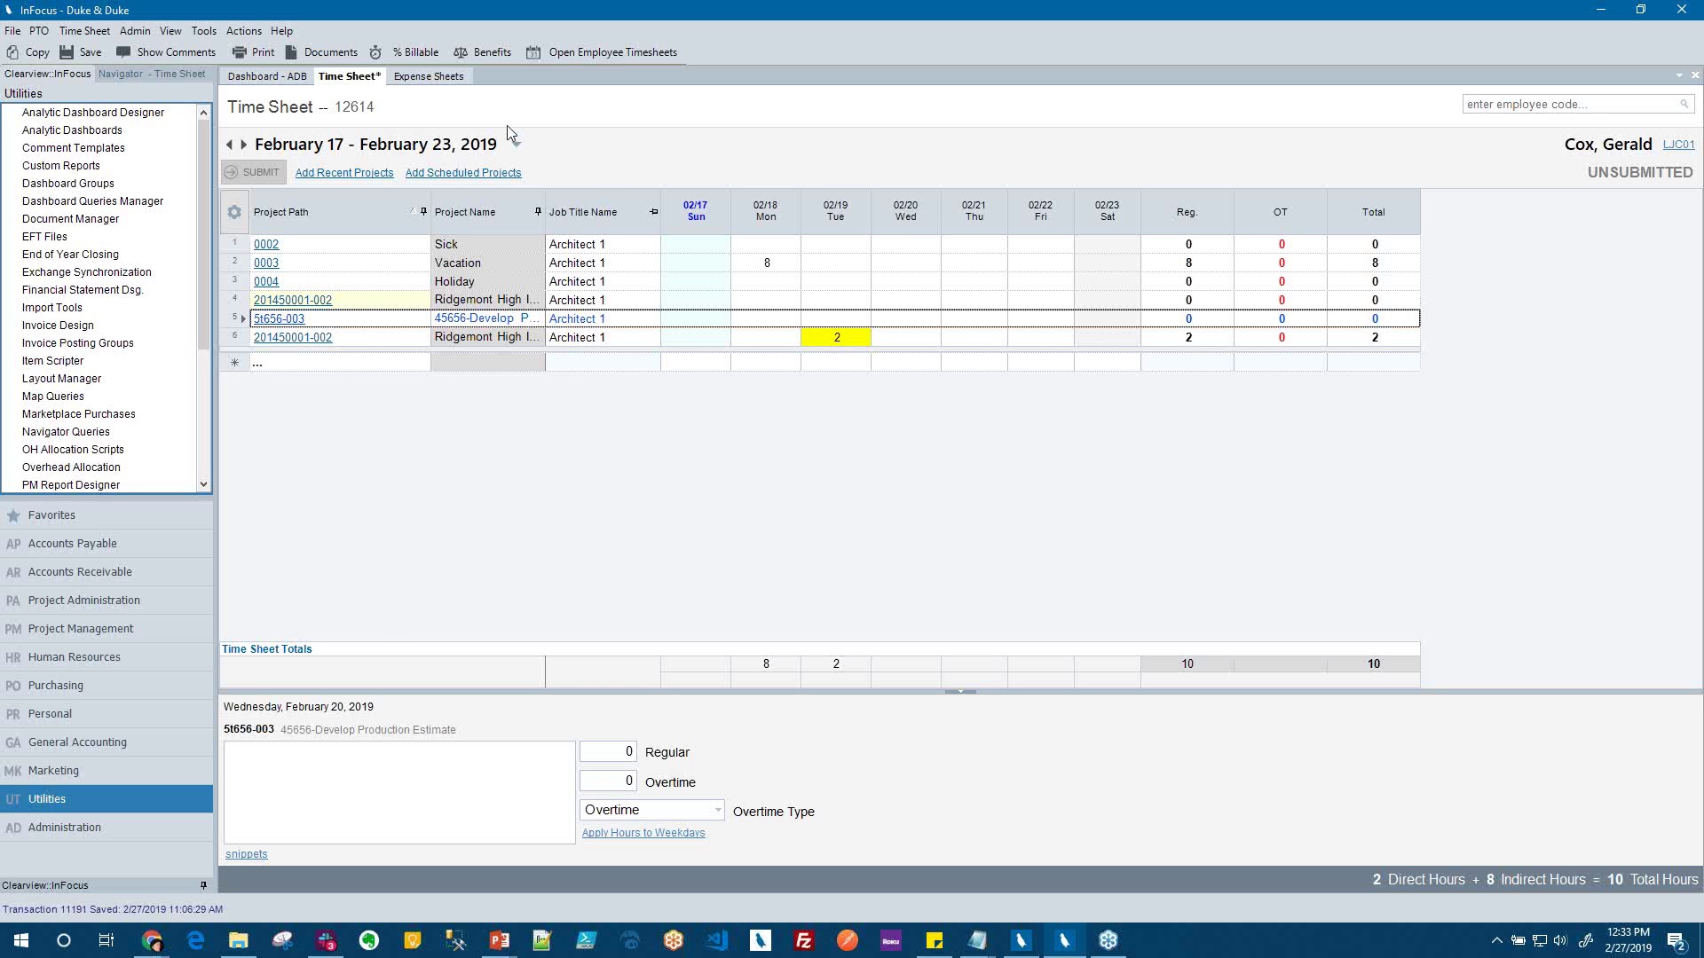
# Save the time sheet for February 17 - February 23, 2019
pyautogui.click(1011, 289)
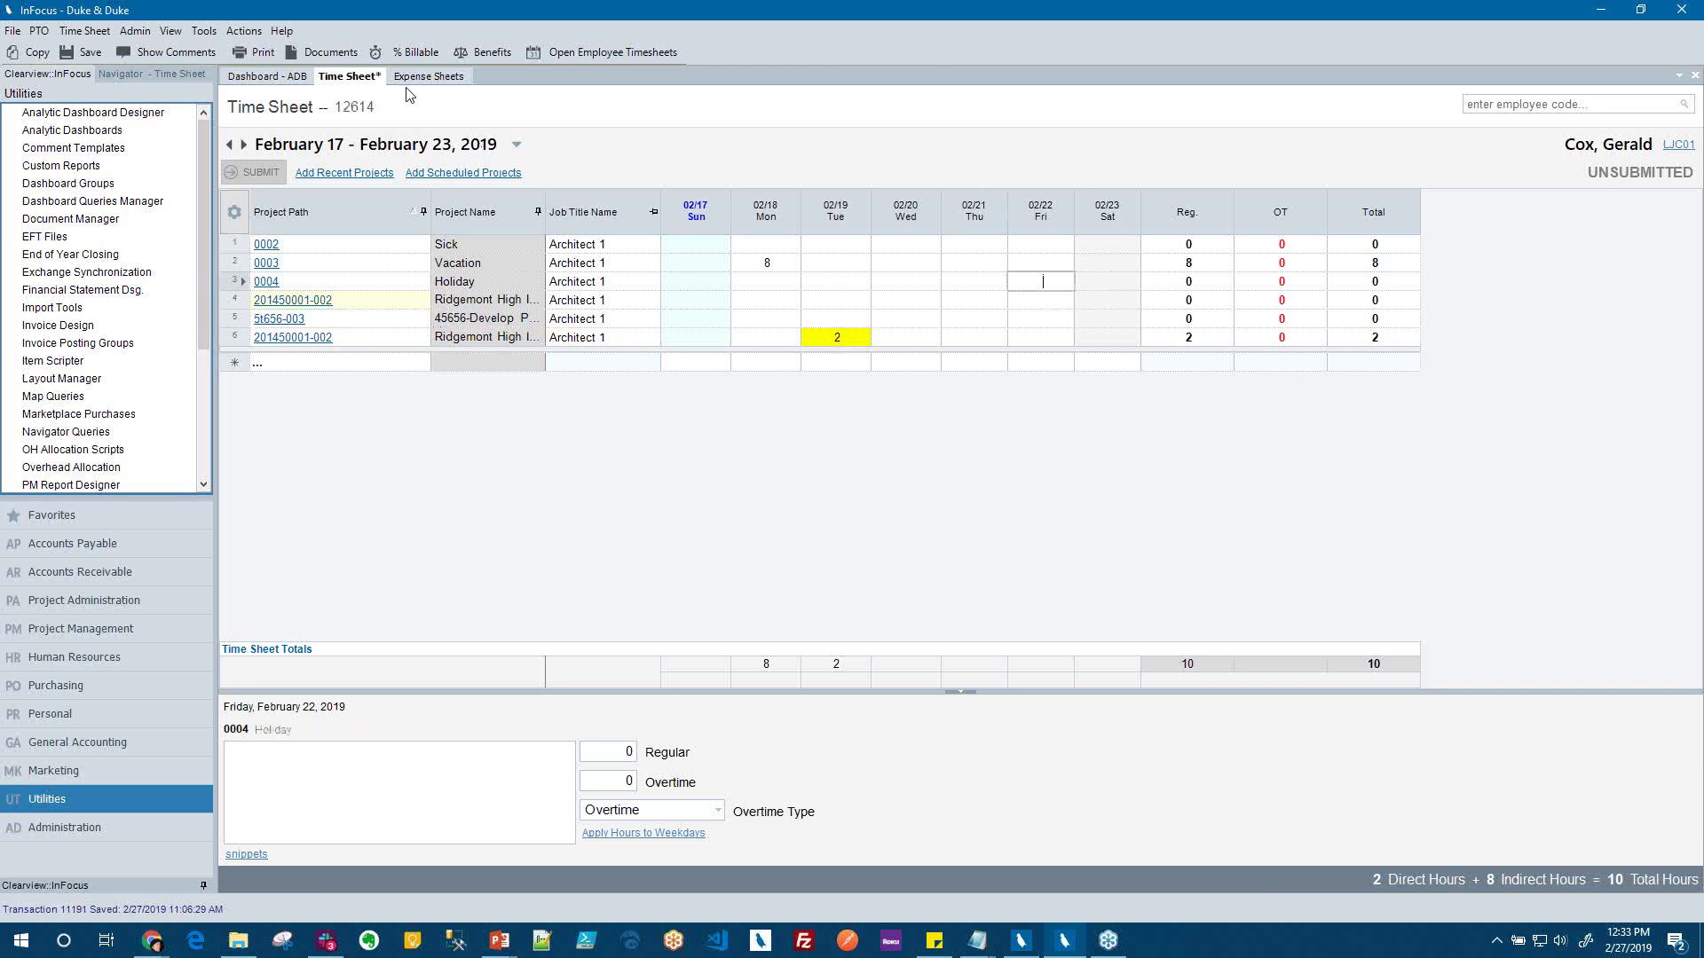
pyautogui.click(64, 58)
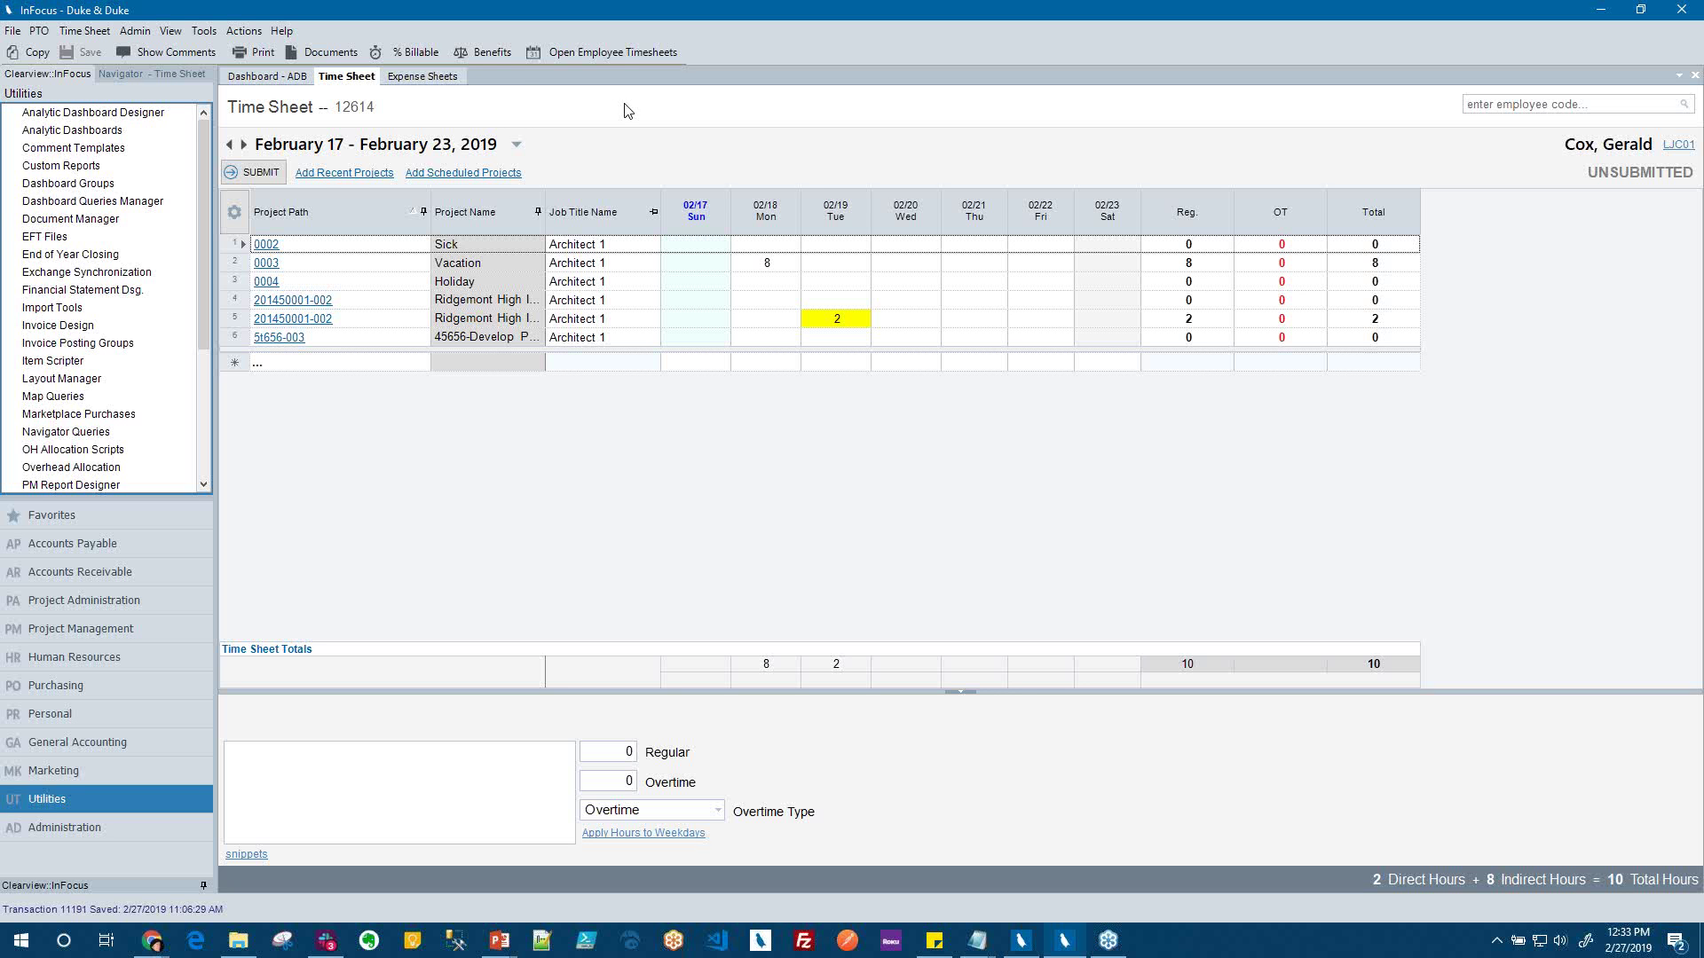
# Show the Today's Expenses expense sheet and browse the expense codes available for its first row, keeping Mileage
pyautogui.click(432, 77)
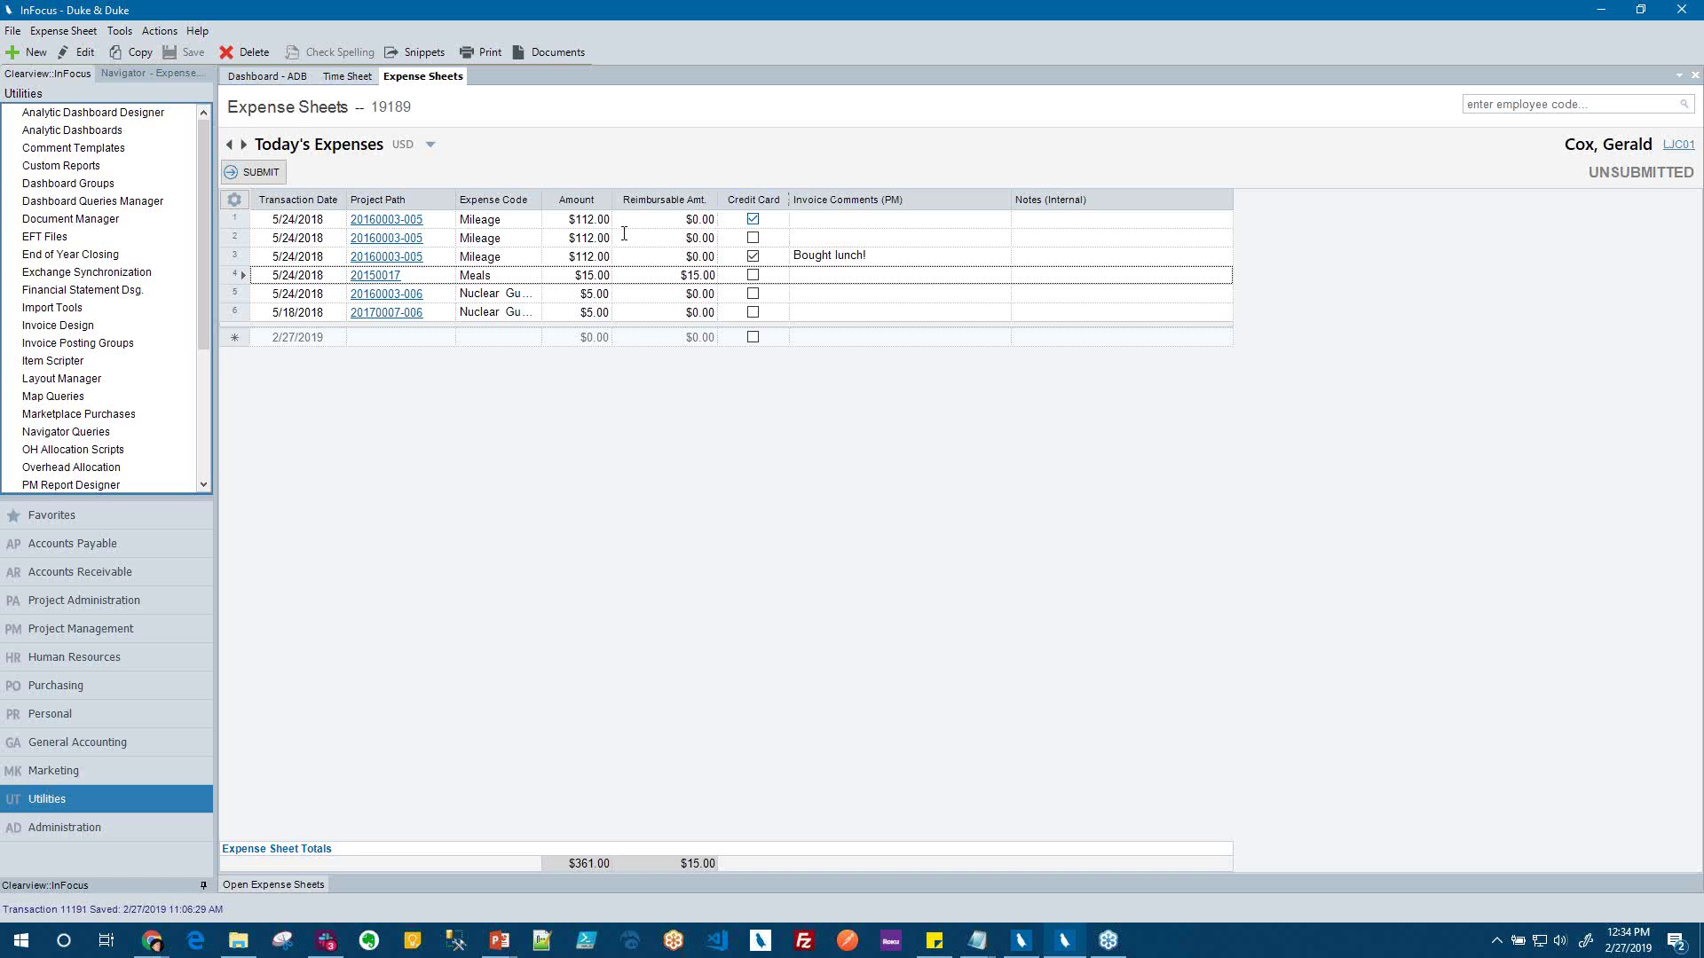
pyautogui.click(530, 220)
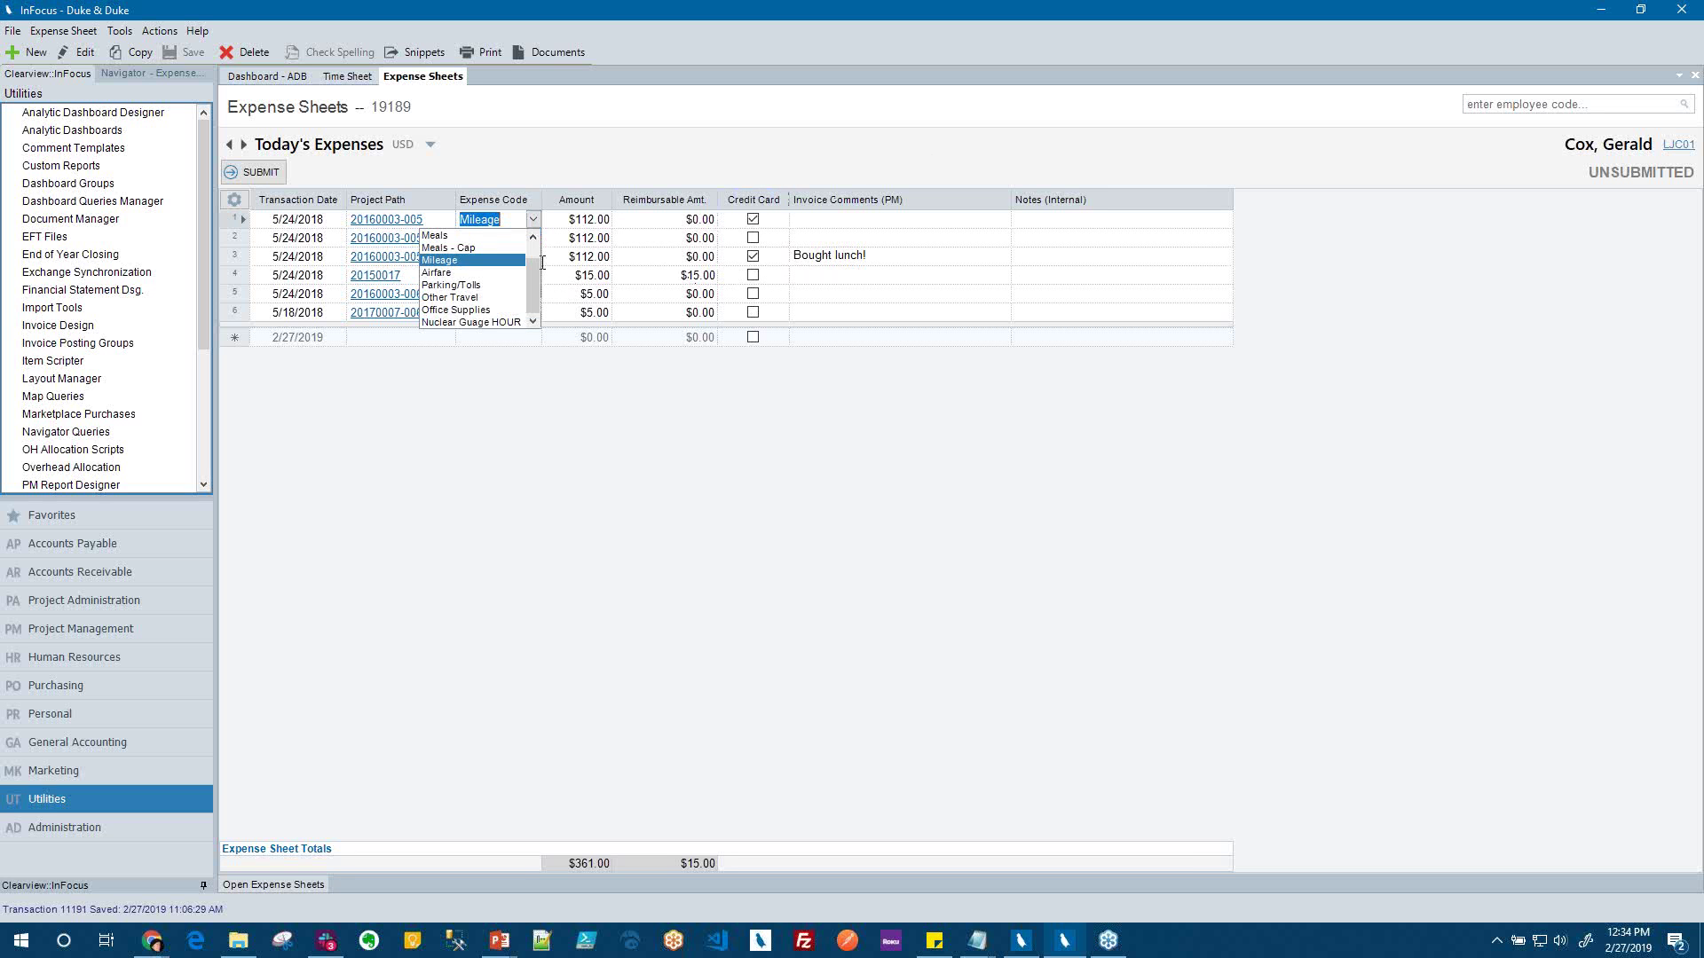
pyautogui.moveTo(536, 274); pyautogui.dragTo(530, 248)
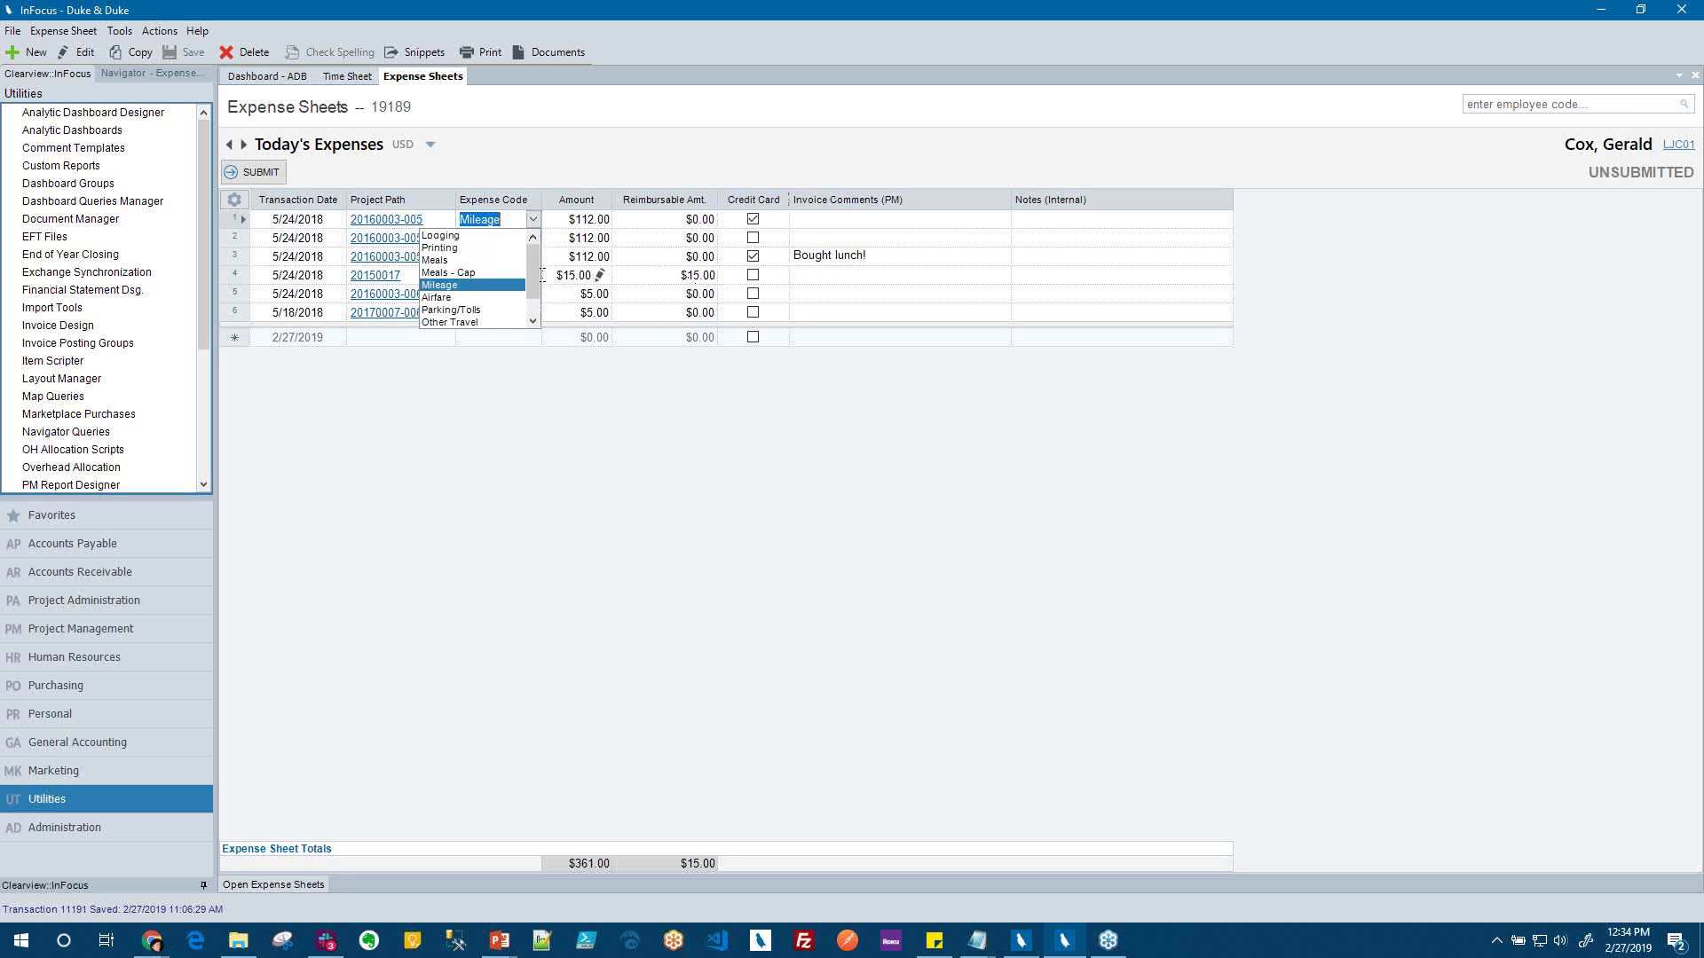
pyautogui.press('Escape')
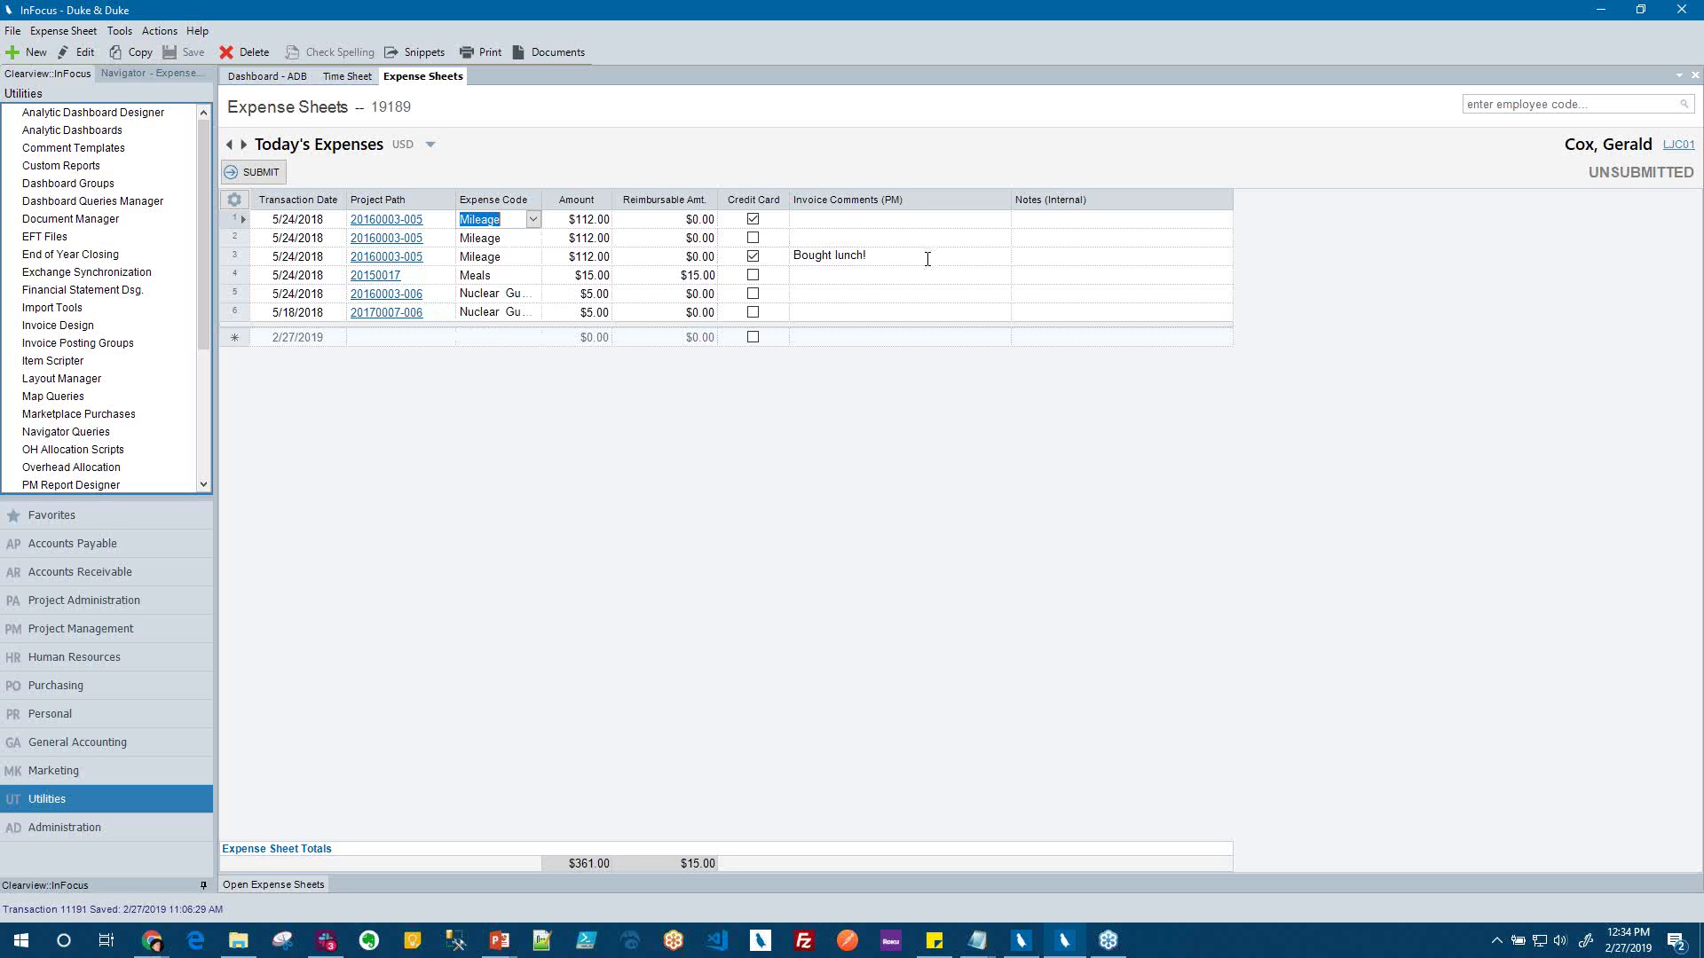
# Show the internal notes field of the "Bought lunch!" expense row and view the receipt documents attached to the expense sheet
pyautogui.click(1040, 259)
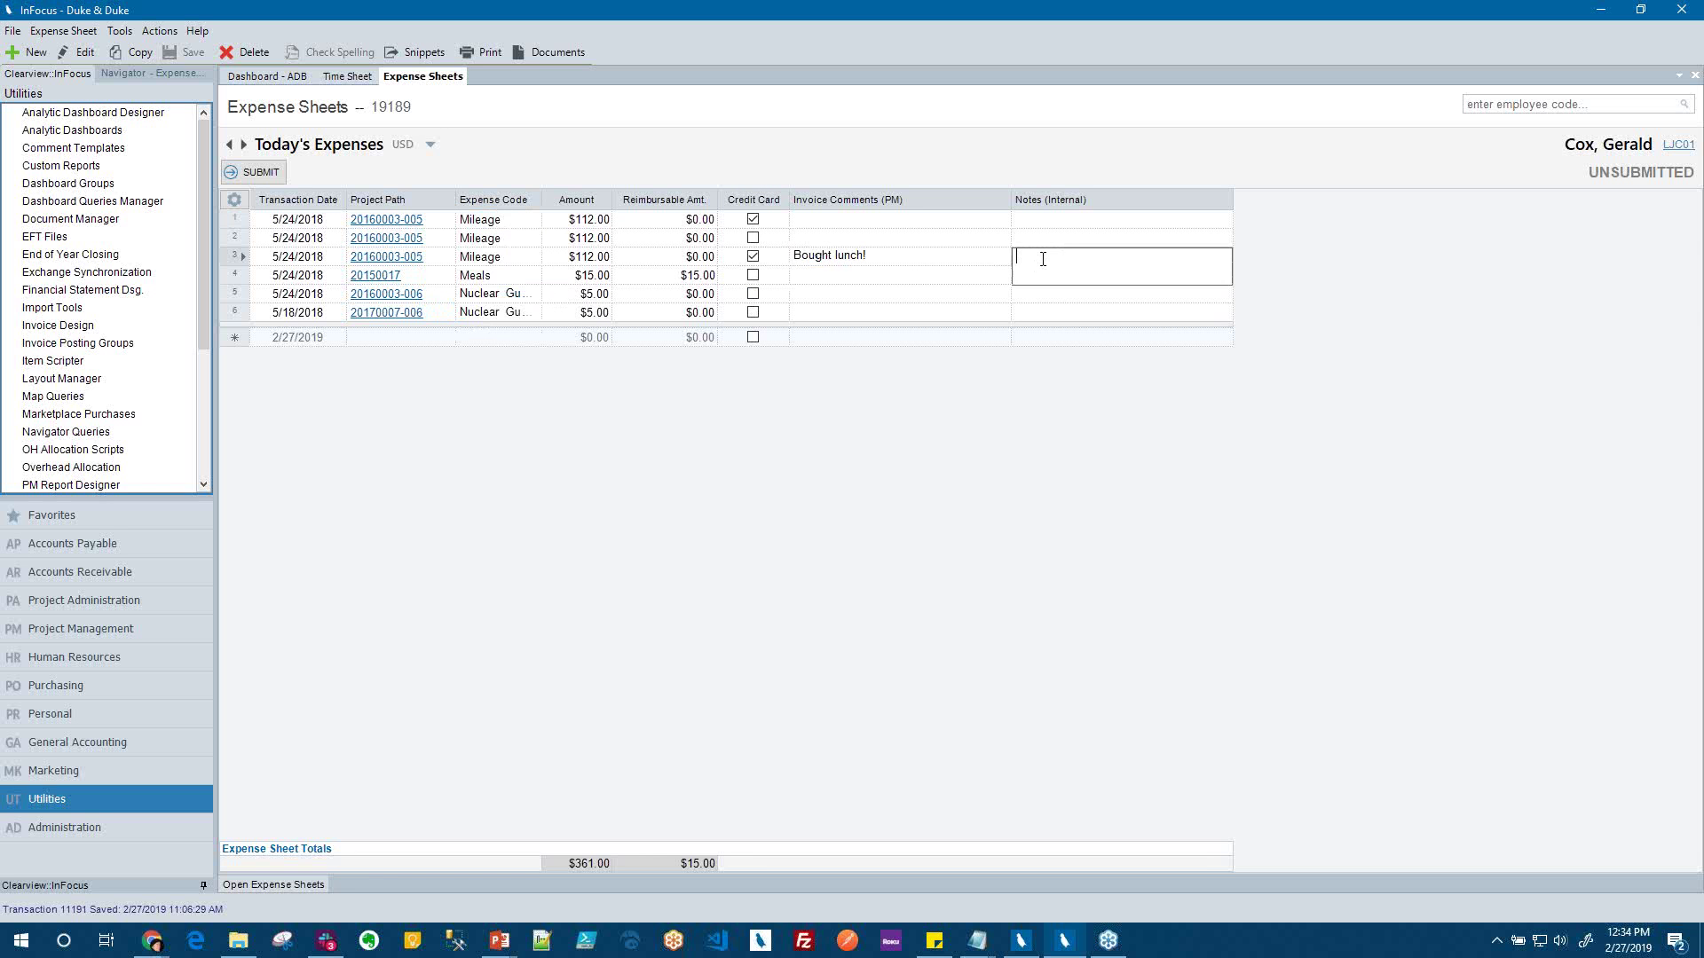
pyautogui.click(553, 55)
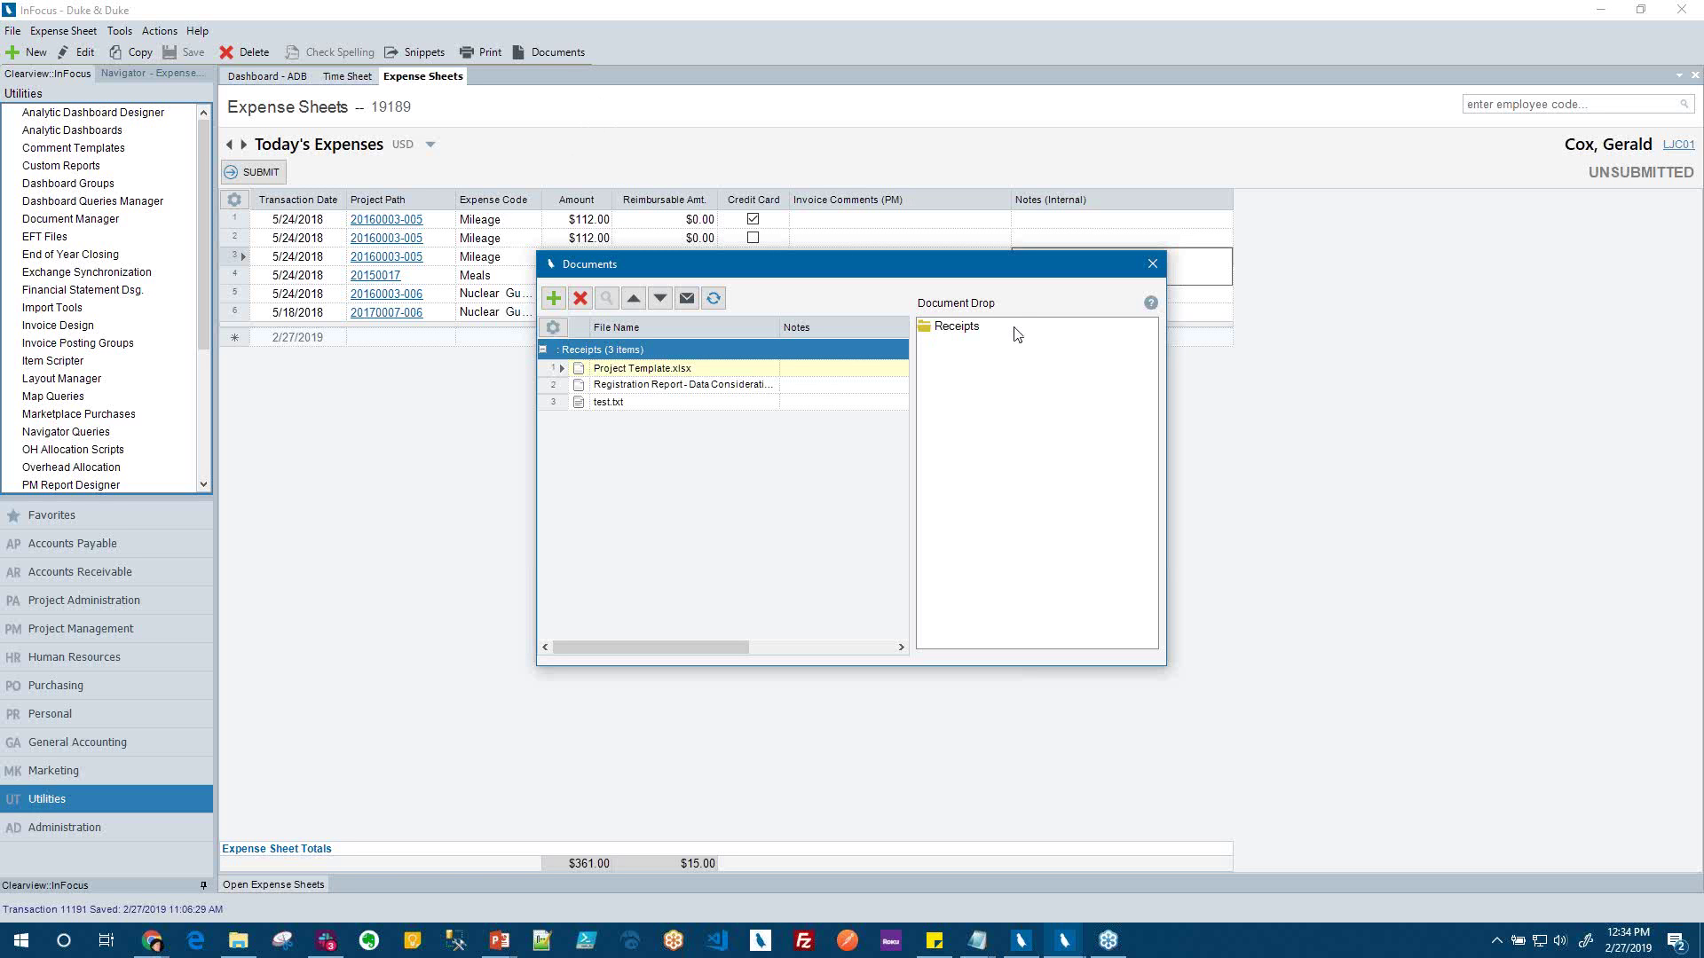
pyautogui.click(1153, 261)
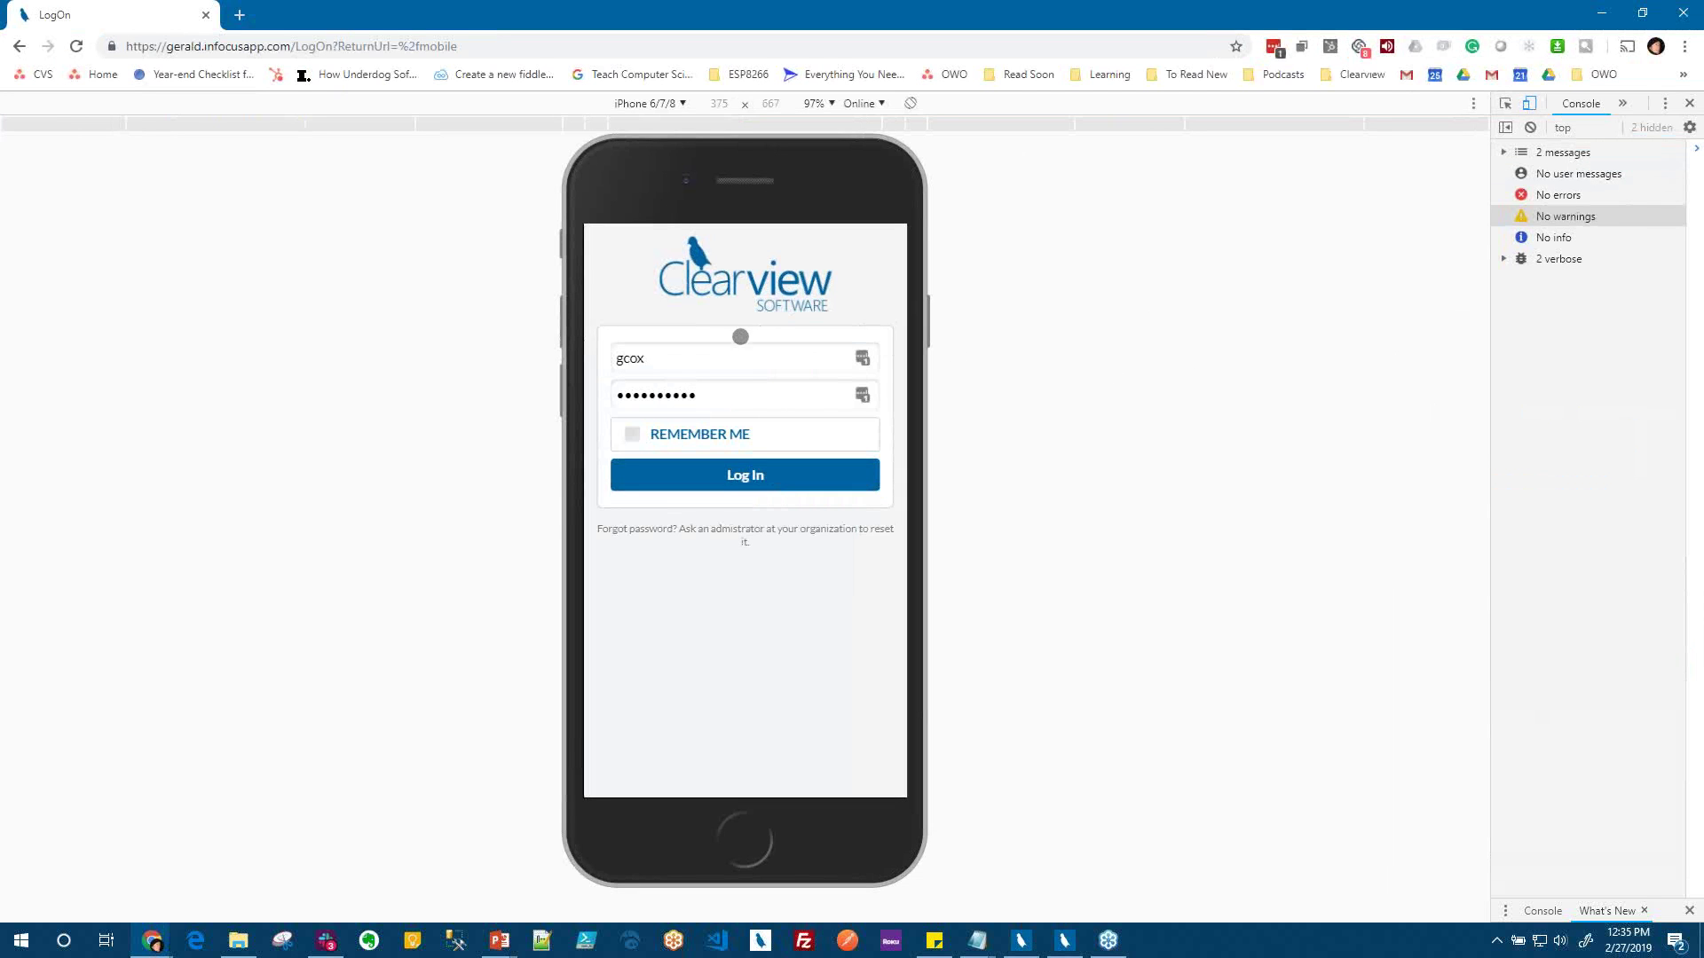
# Log in to the InFocus mobile site with the user name demo and the password field cleared
pyautogui.click(691, 358)
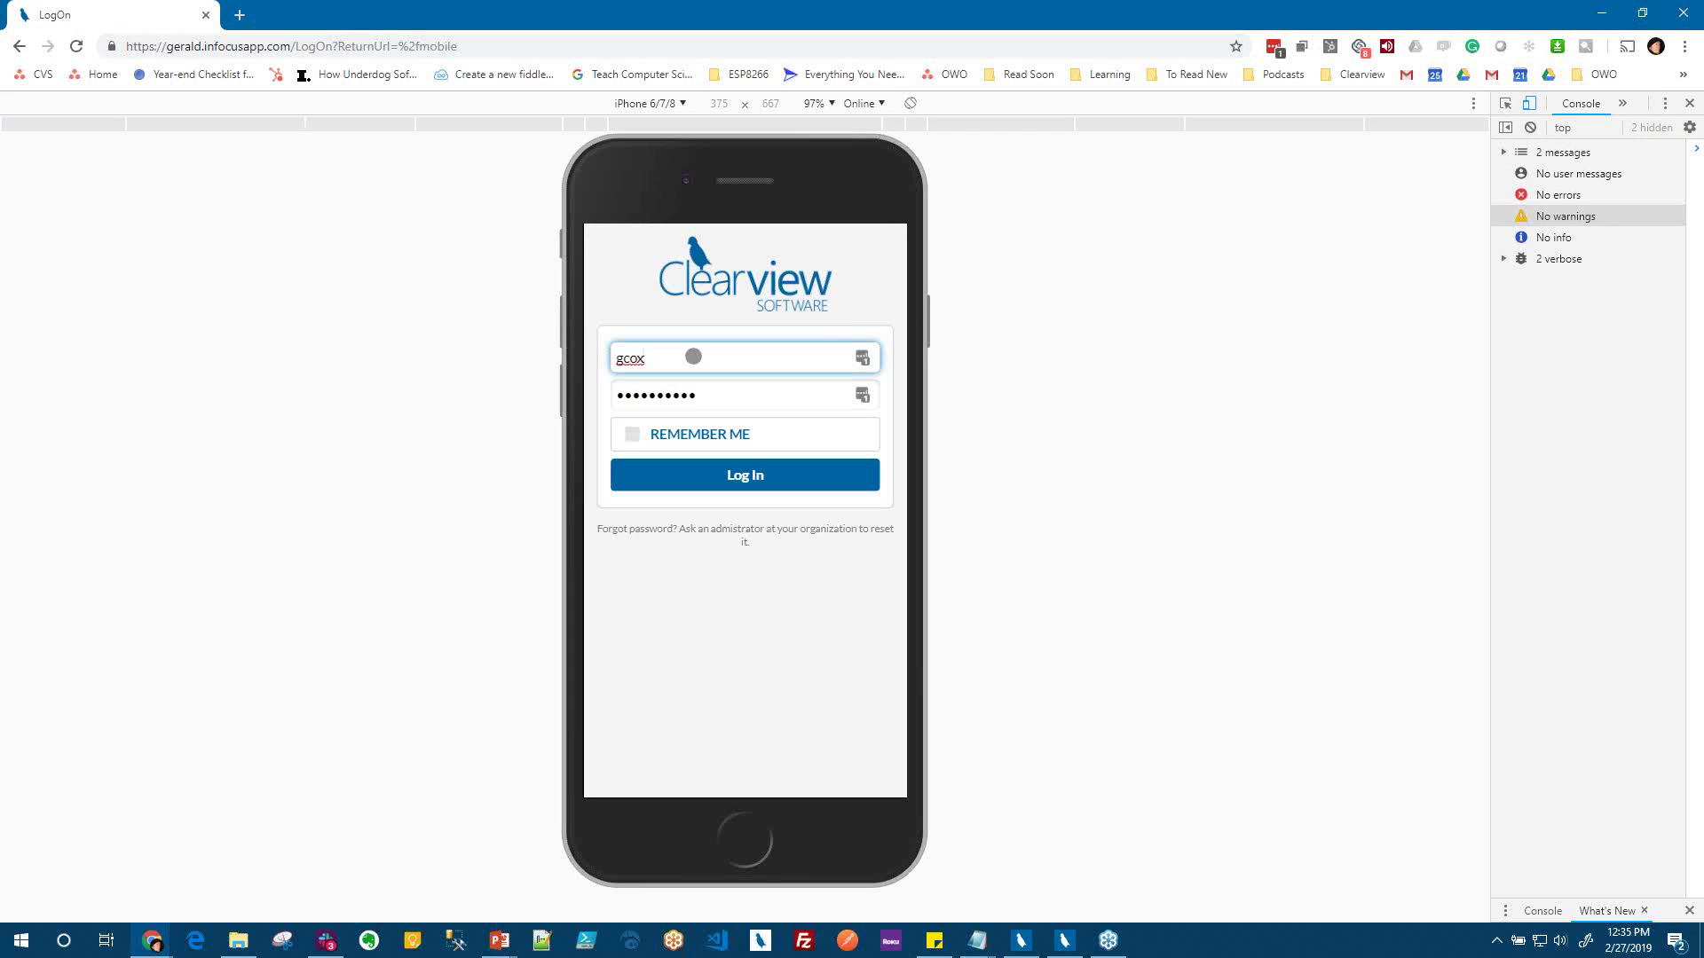
pyautogui.press('BackSpace')
pyautogui.press('BackSpace')
pyautogui.press('BackSpace')
pyautogui.press('BackSpace')
pyautogui.write('demo')
pyautogui.press('Tab')
pyautogui.press('BackSpace')
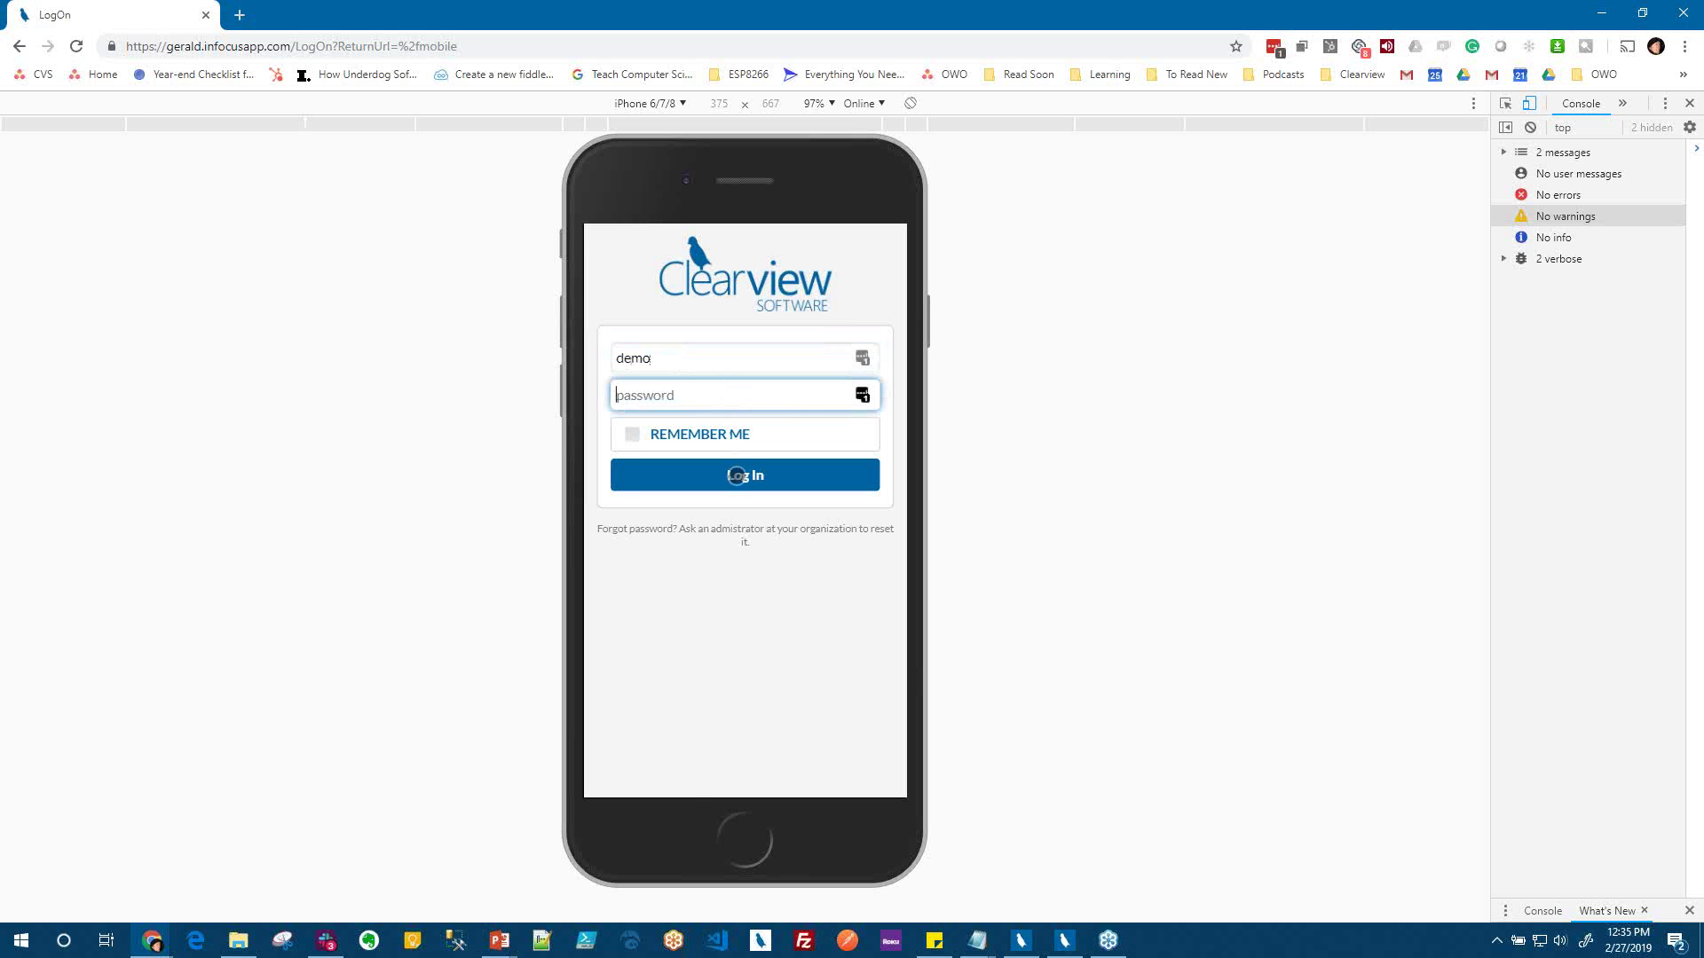
pyautogui.click(739, 476)
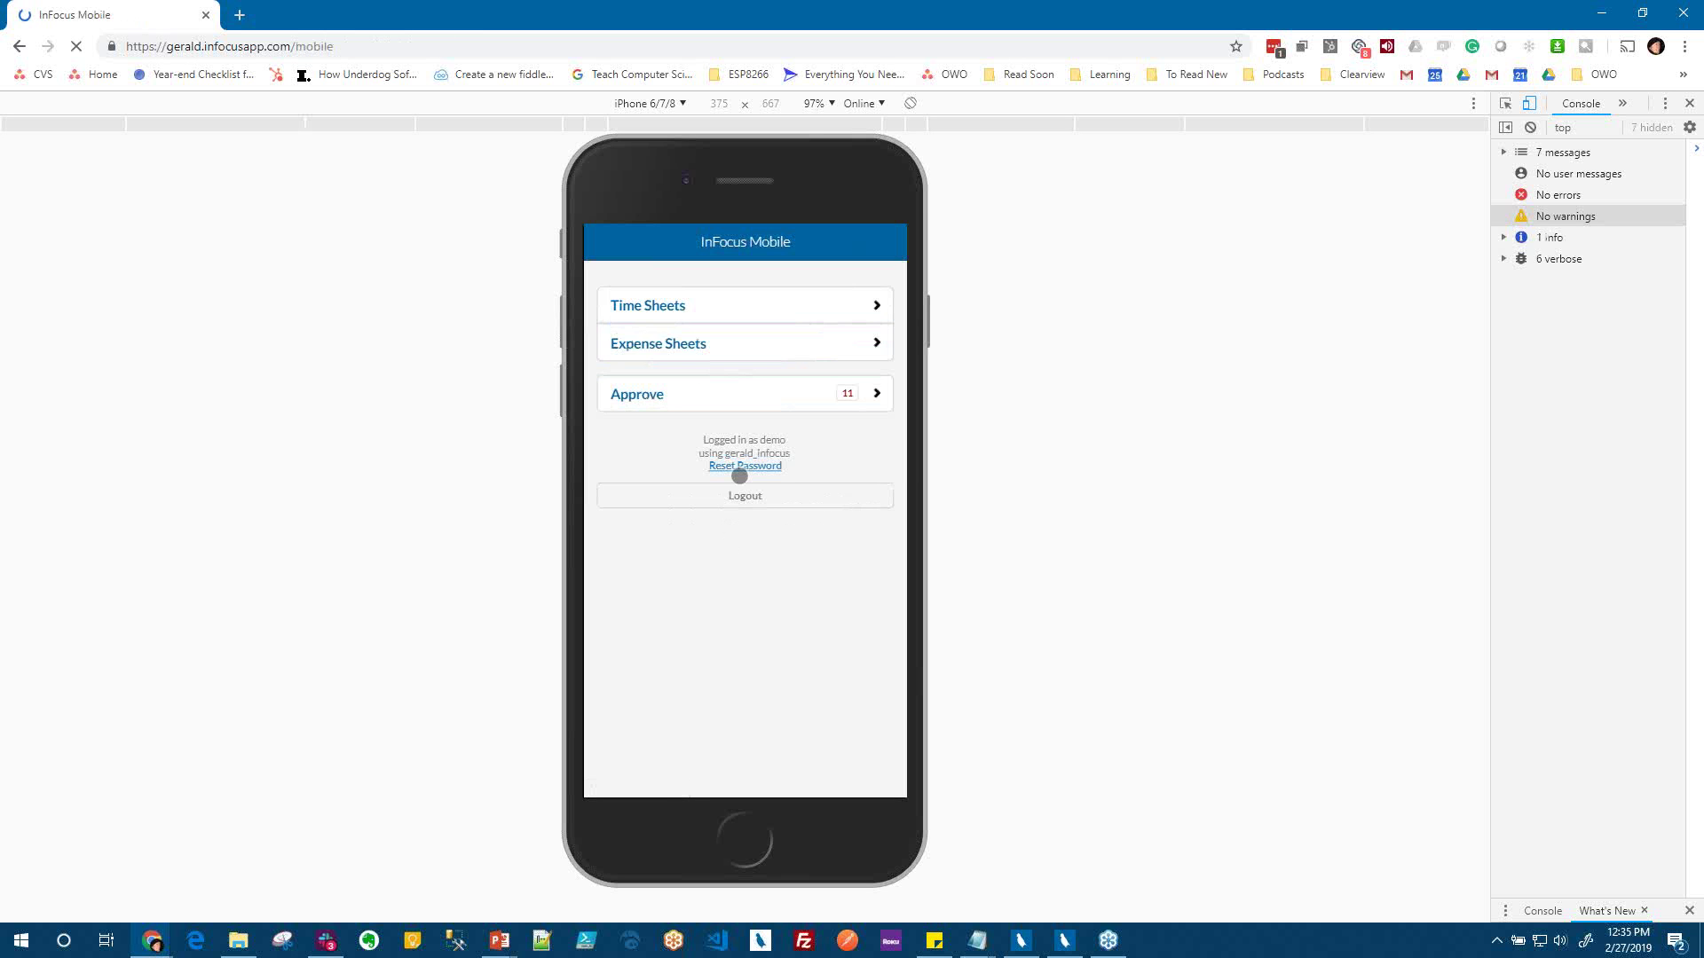
# Review the 11/22/2017 expense sheet awaiting approval in InFocus Mobile and return to the main menu
pyautogui.click(637, 394)
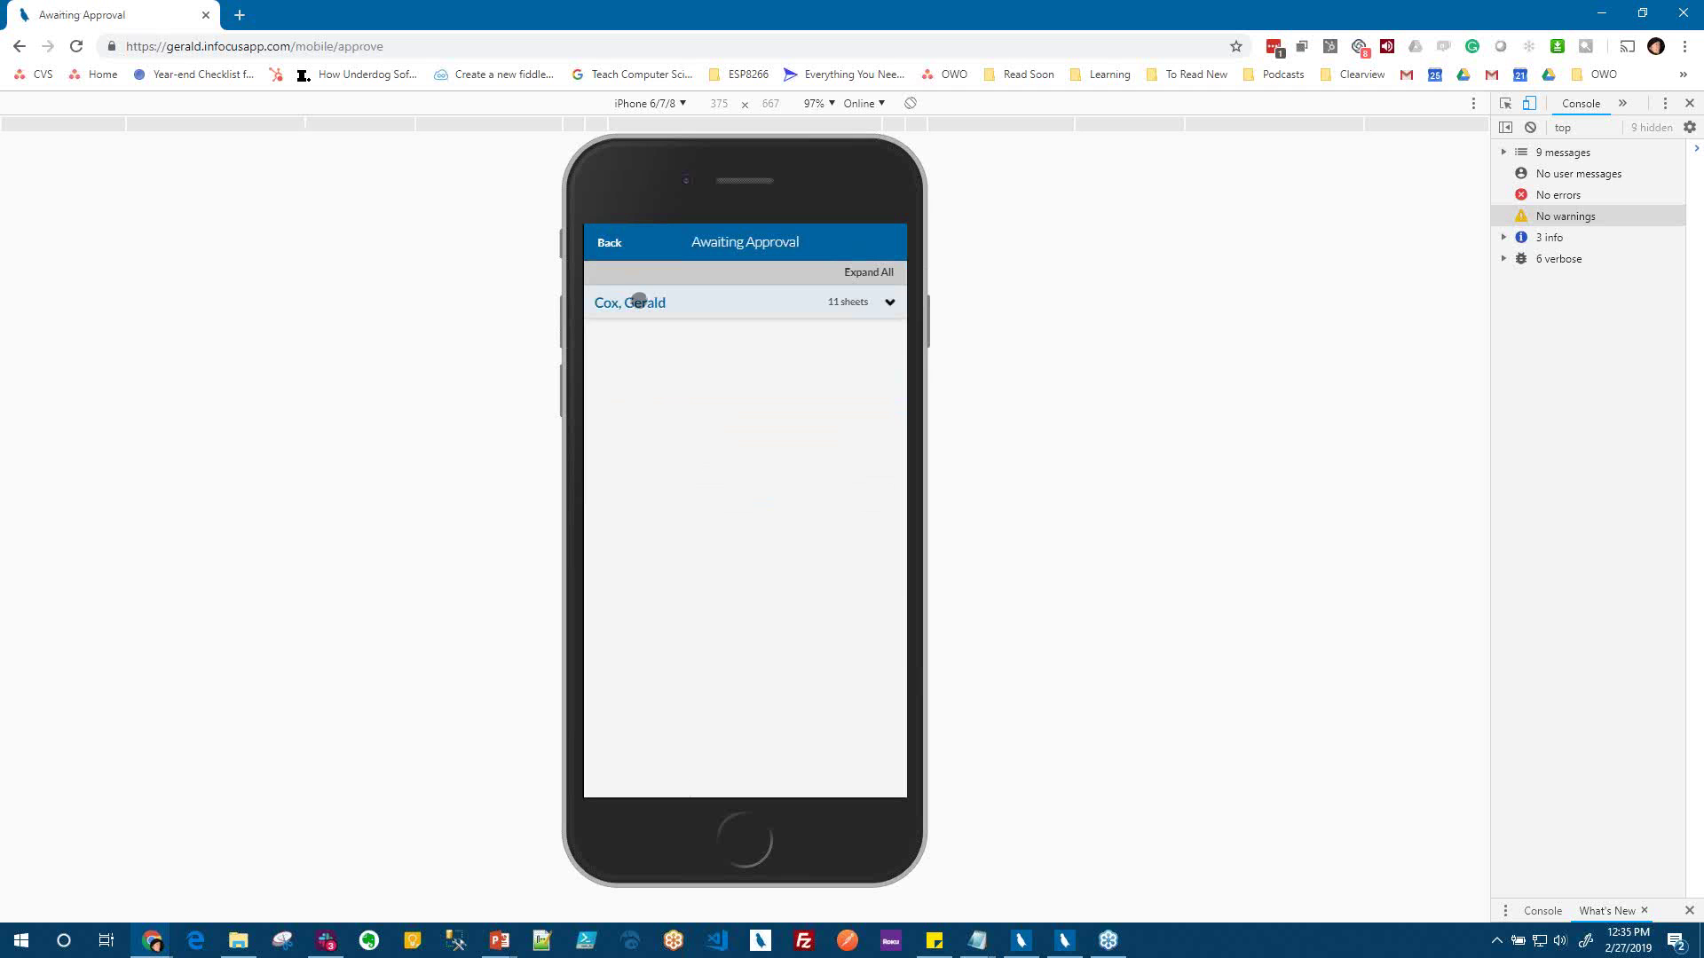
pyautogui.click(639, 302)
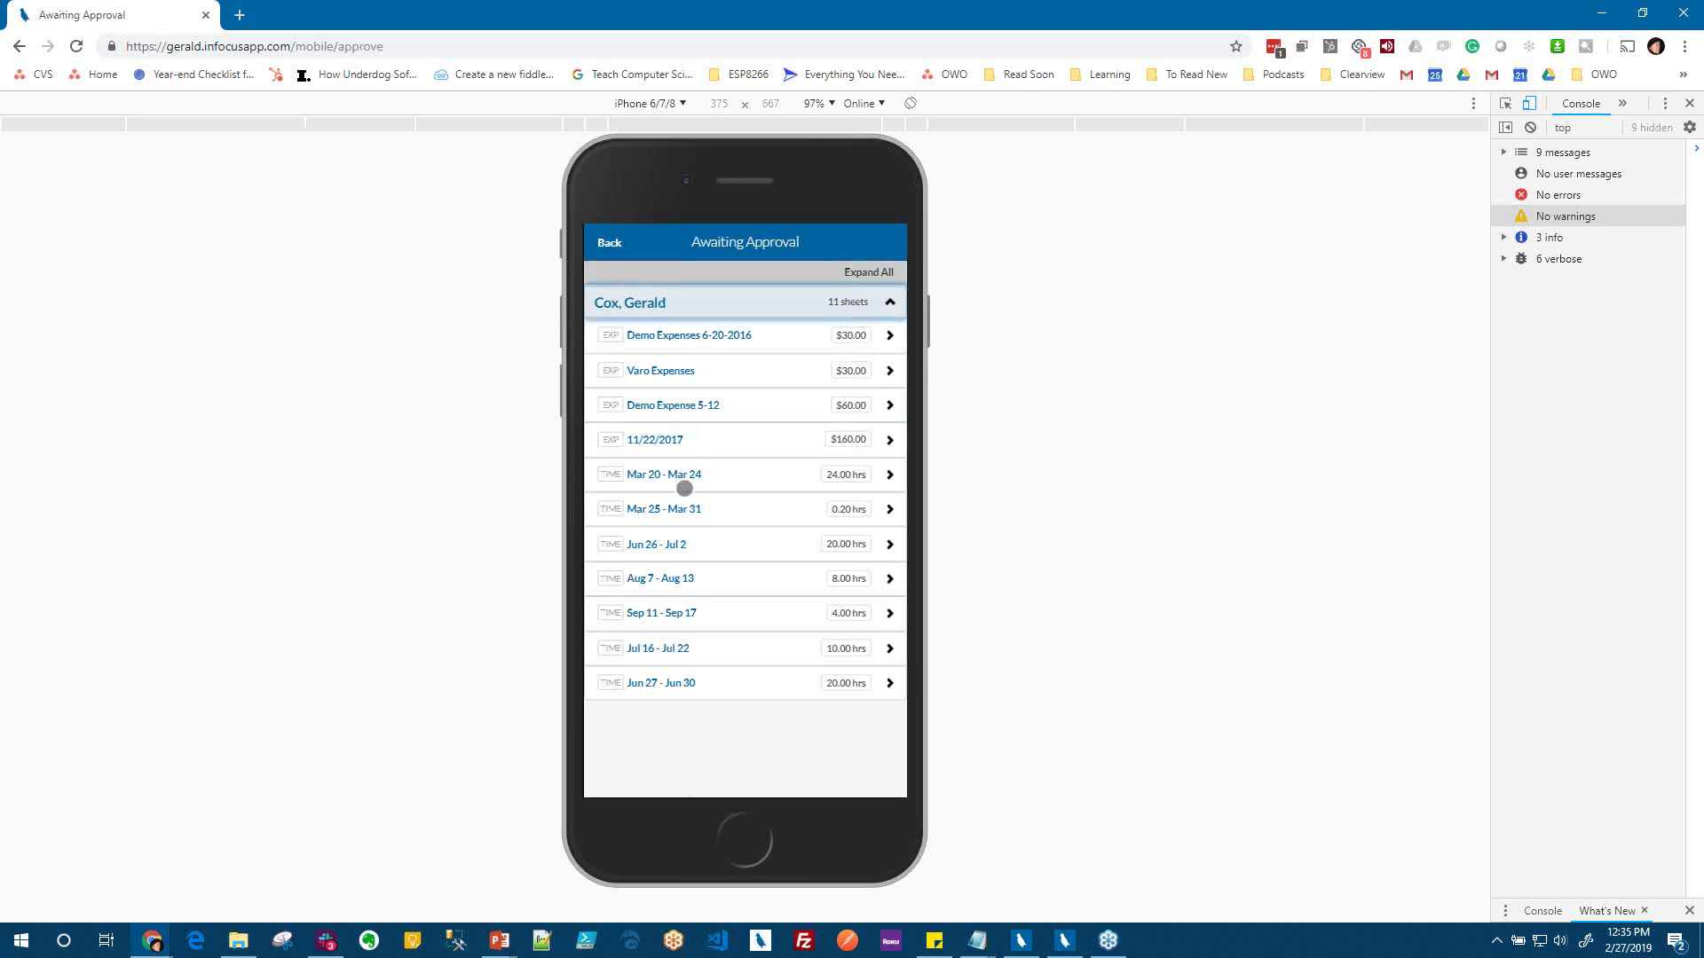
pyautogui.click(648, 444)
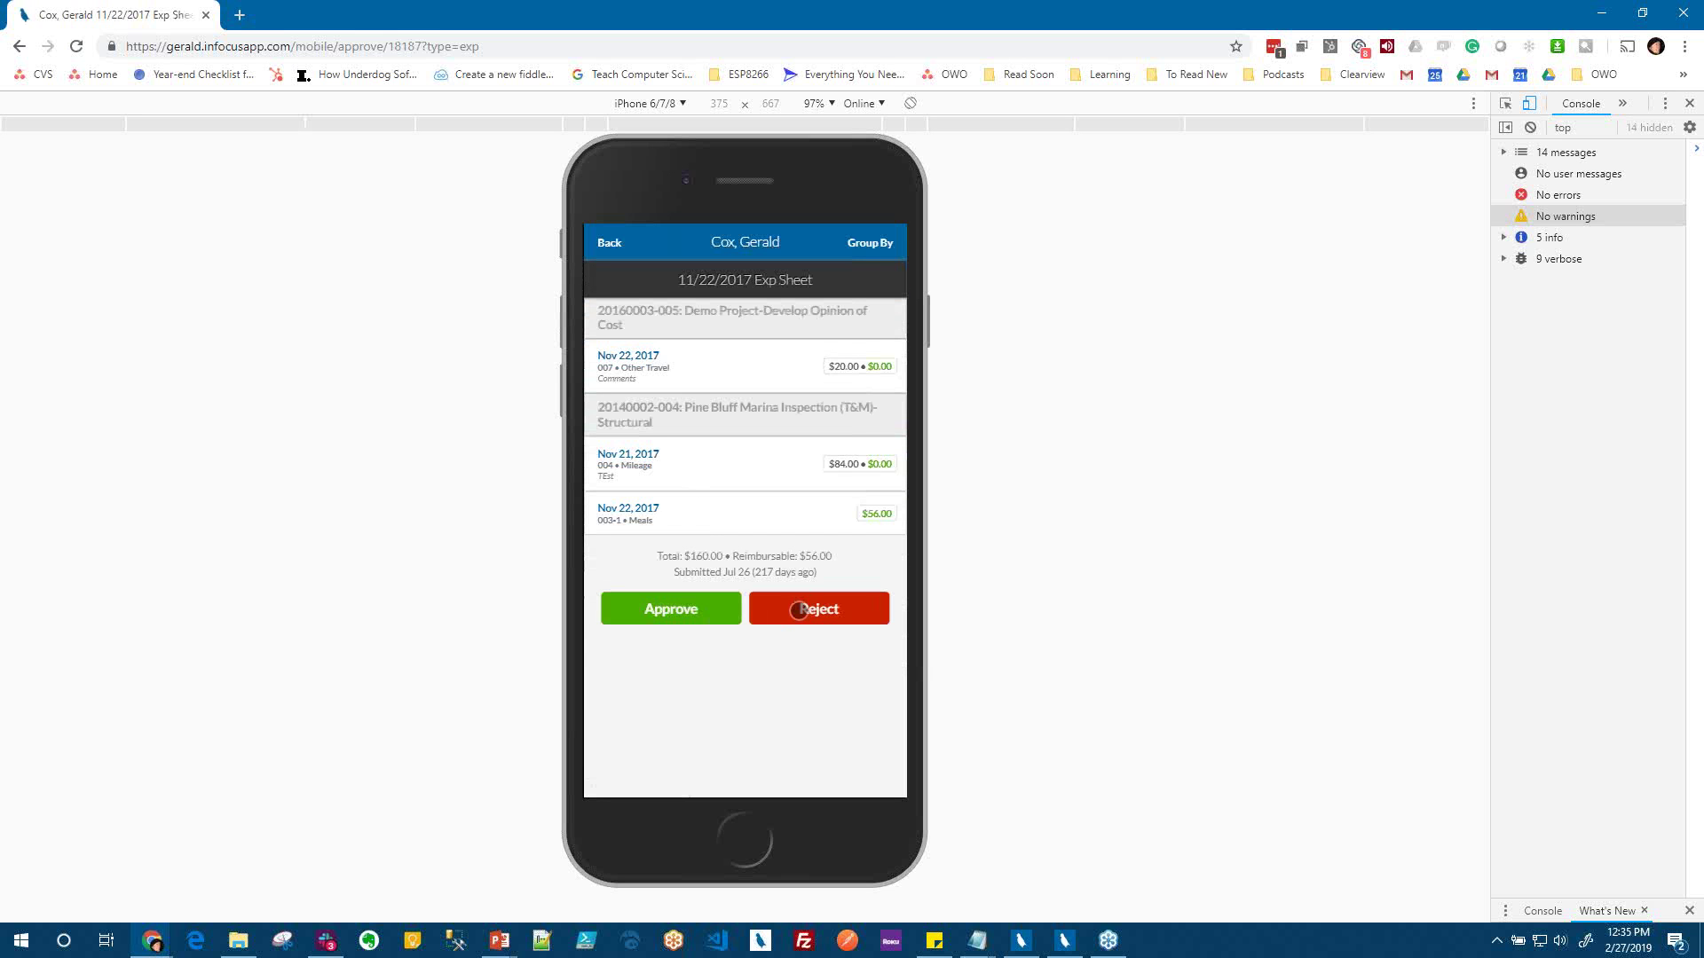
pyautogui.click(606, 244)
pyautogui.click(606, 246)
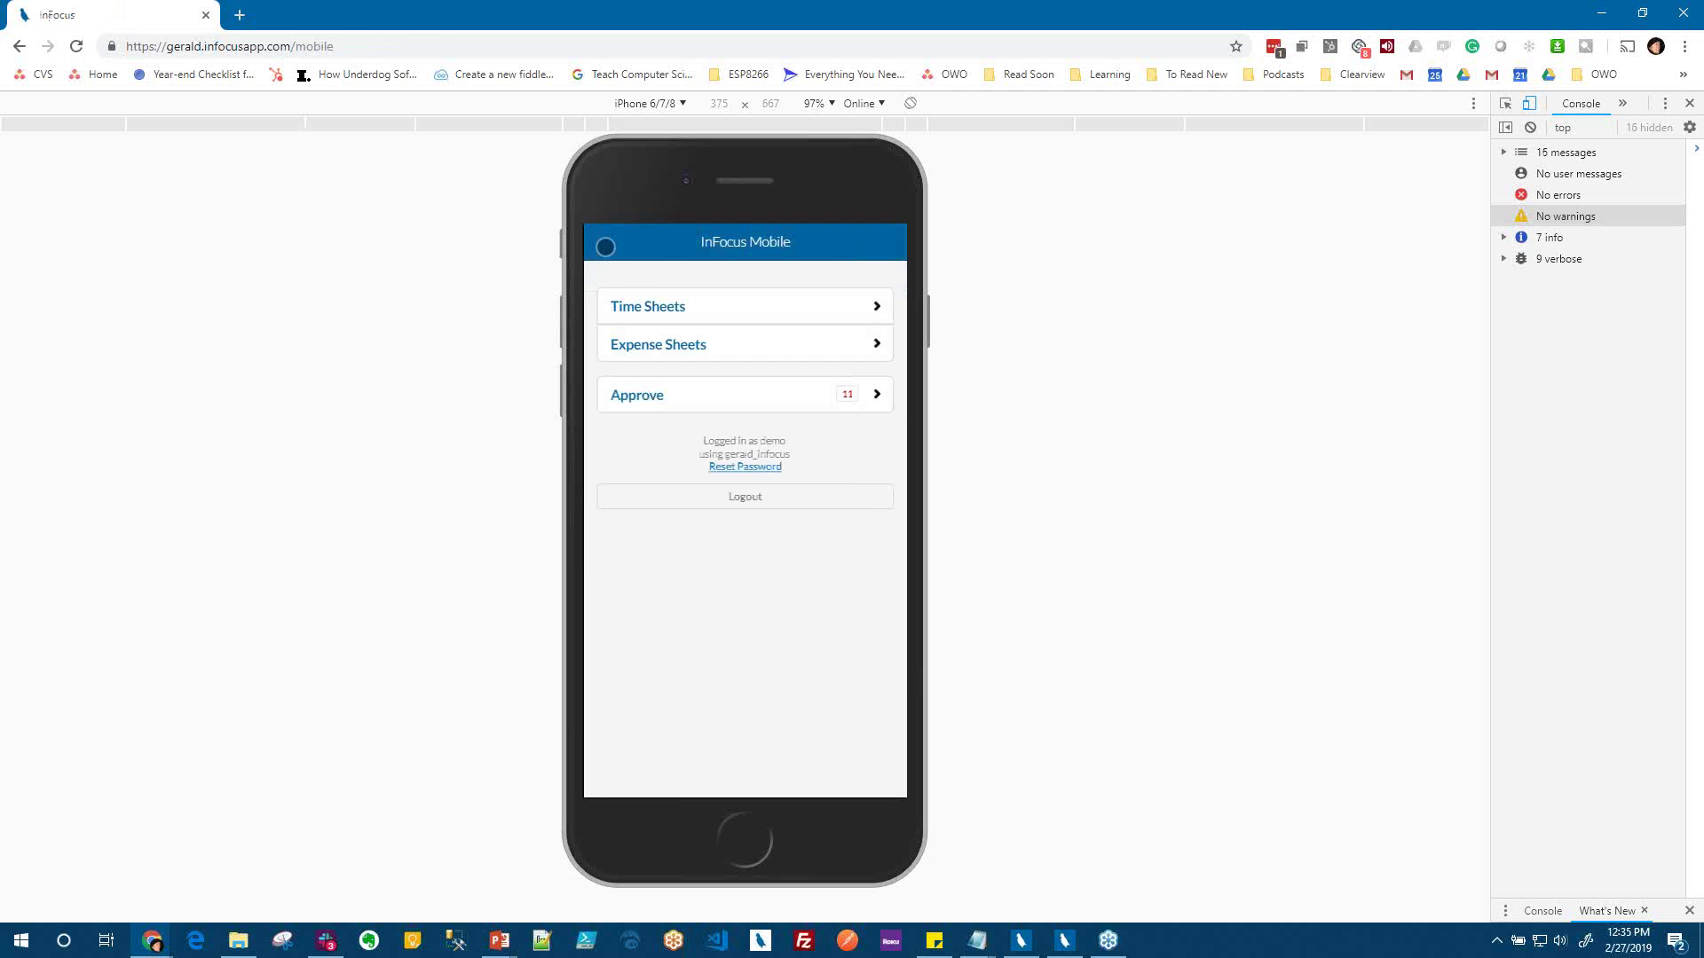
# View Expense Sheet 7/20/2018 and its receipt documents on the mobile site, and return to the expense sheet list
pyautogui.click(666, 345)
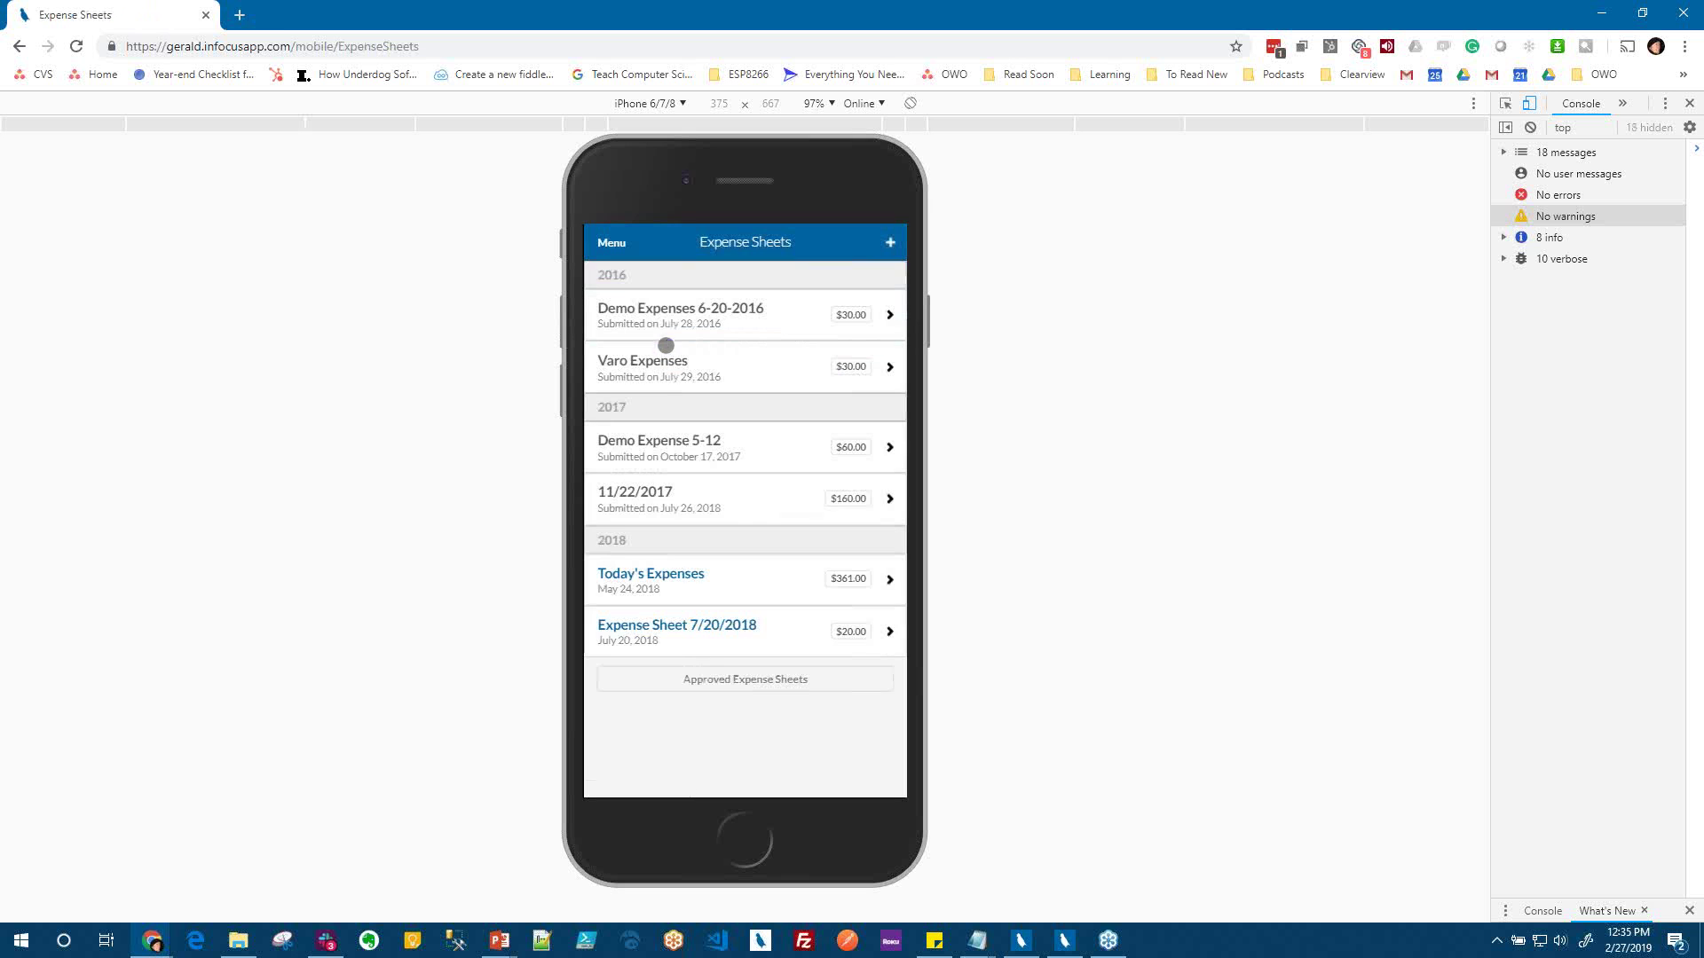
pyautogui.click(668, 640)
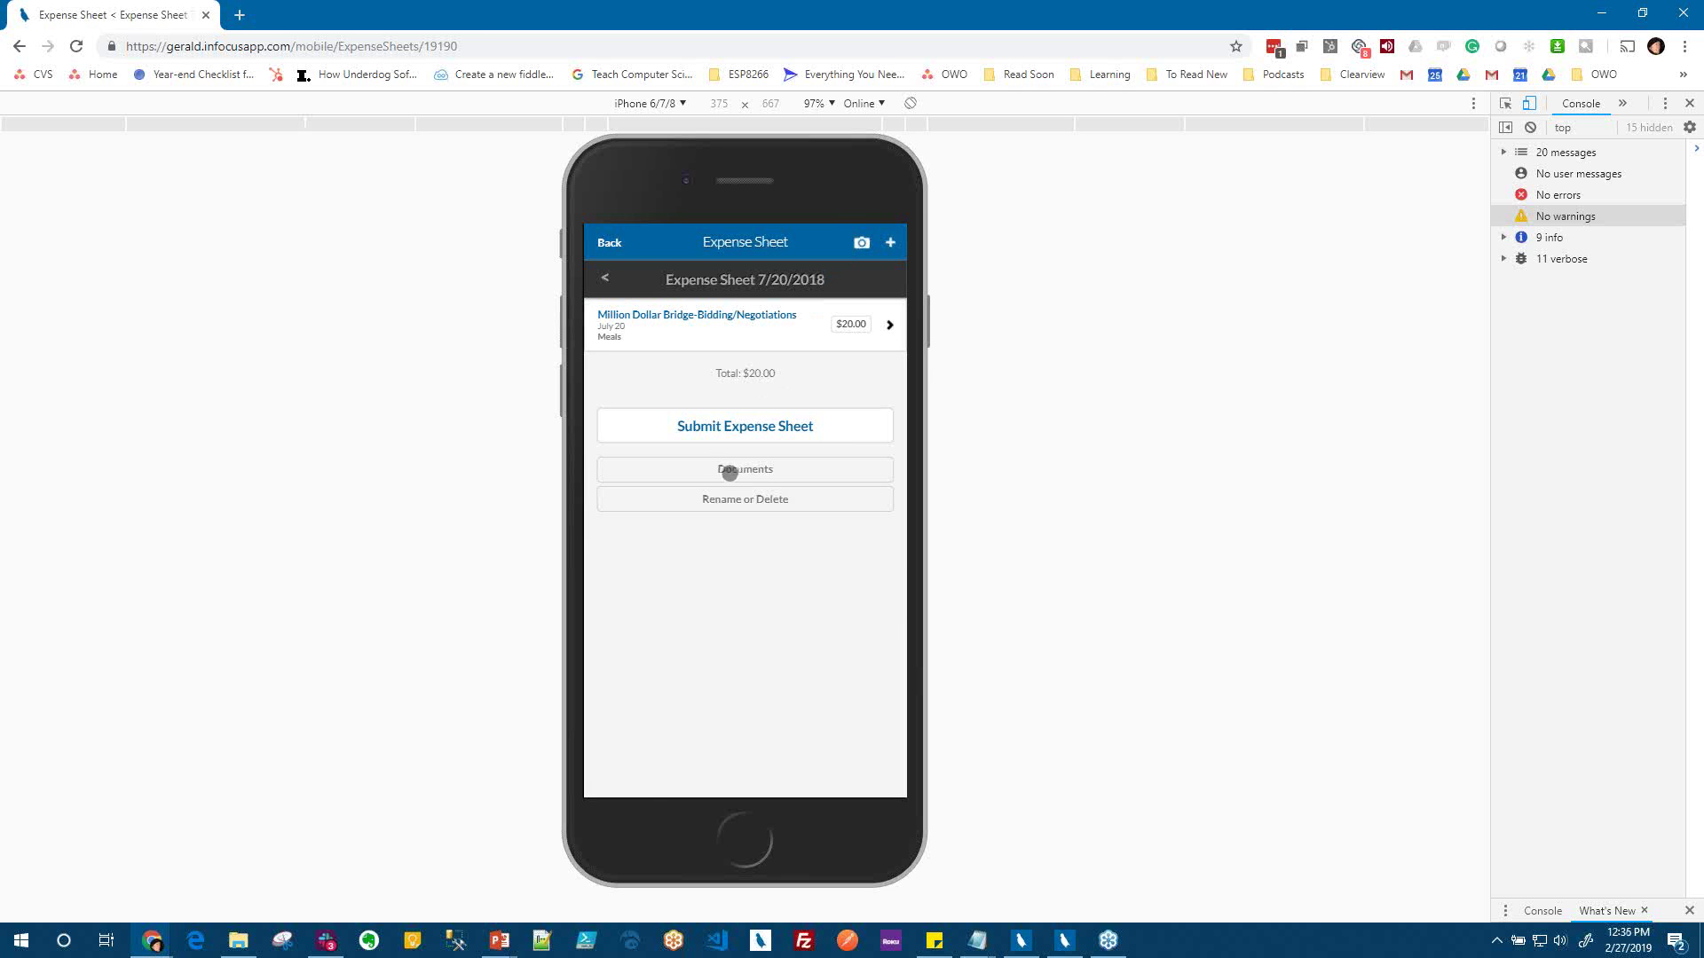
pyautogui.click(730, 473)
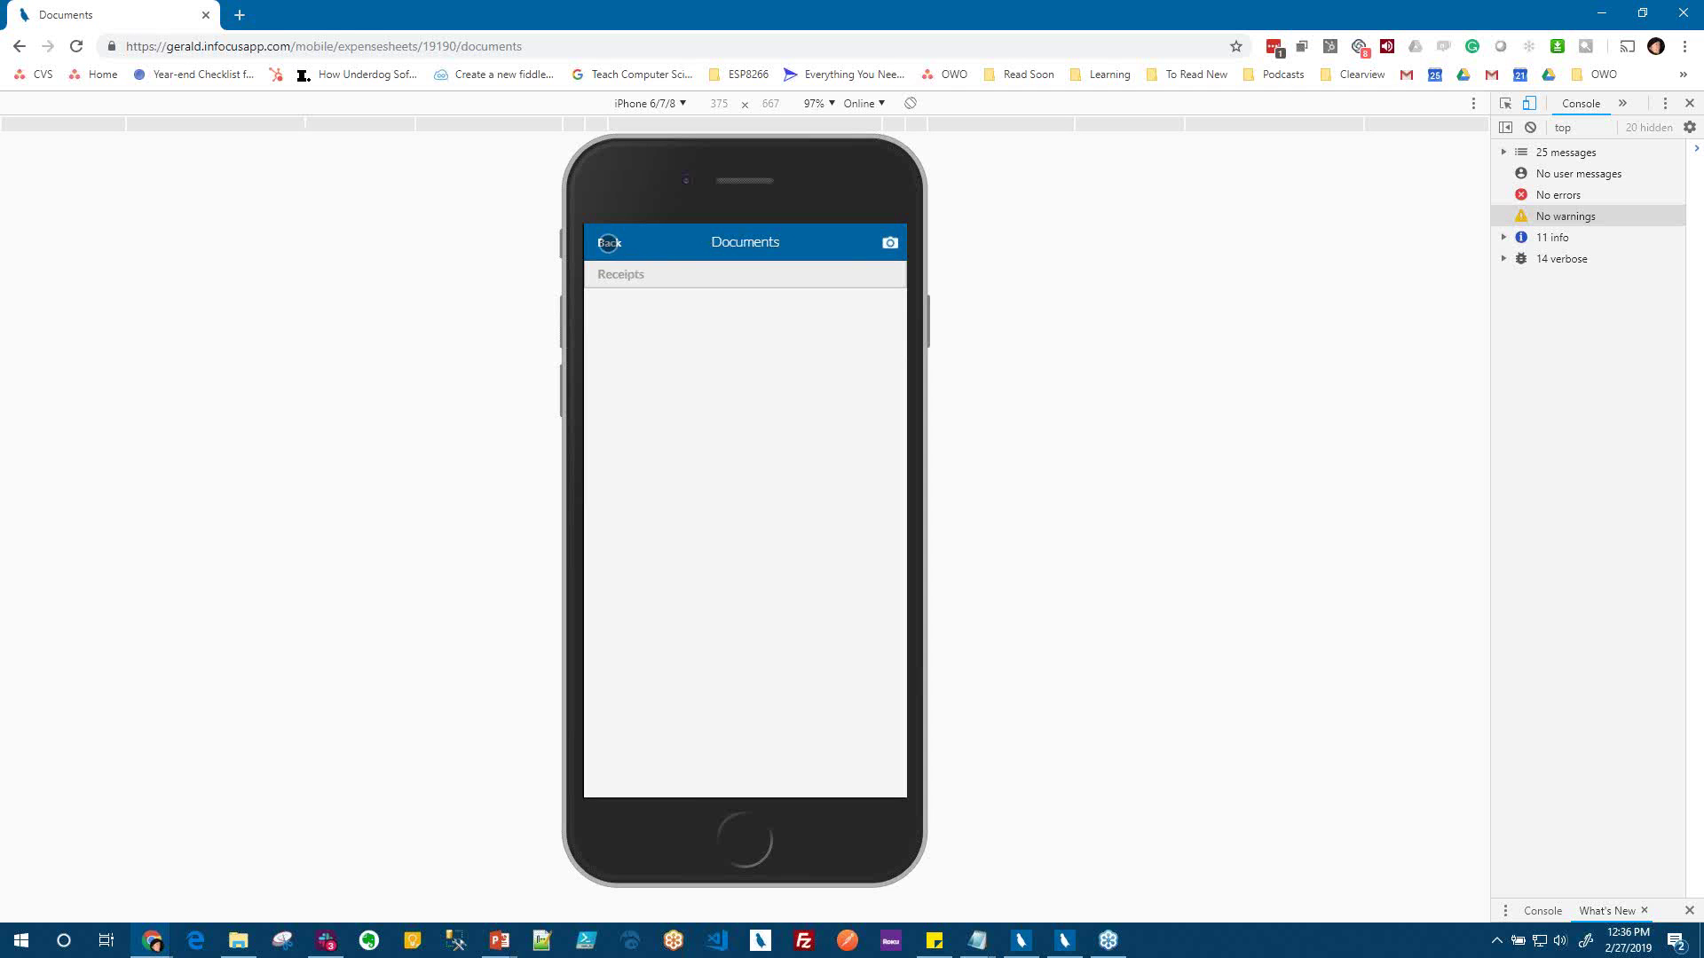
pyautogui.click(608, 242)
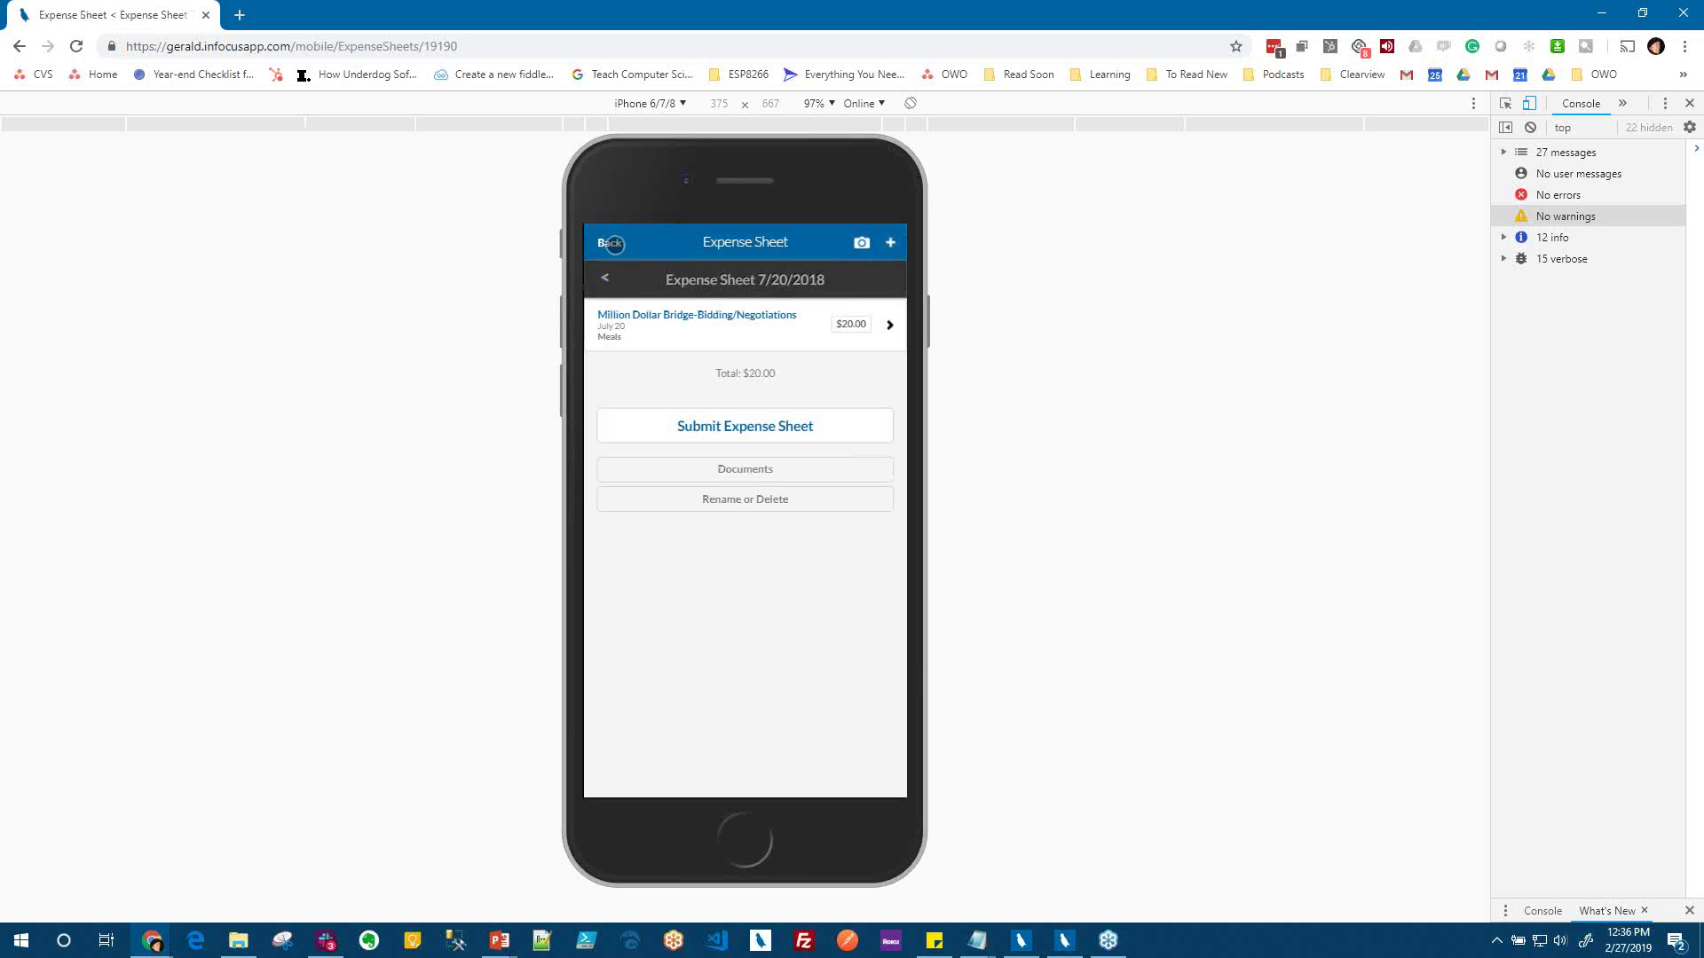
pyautogui.click(608, 244)
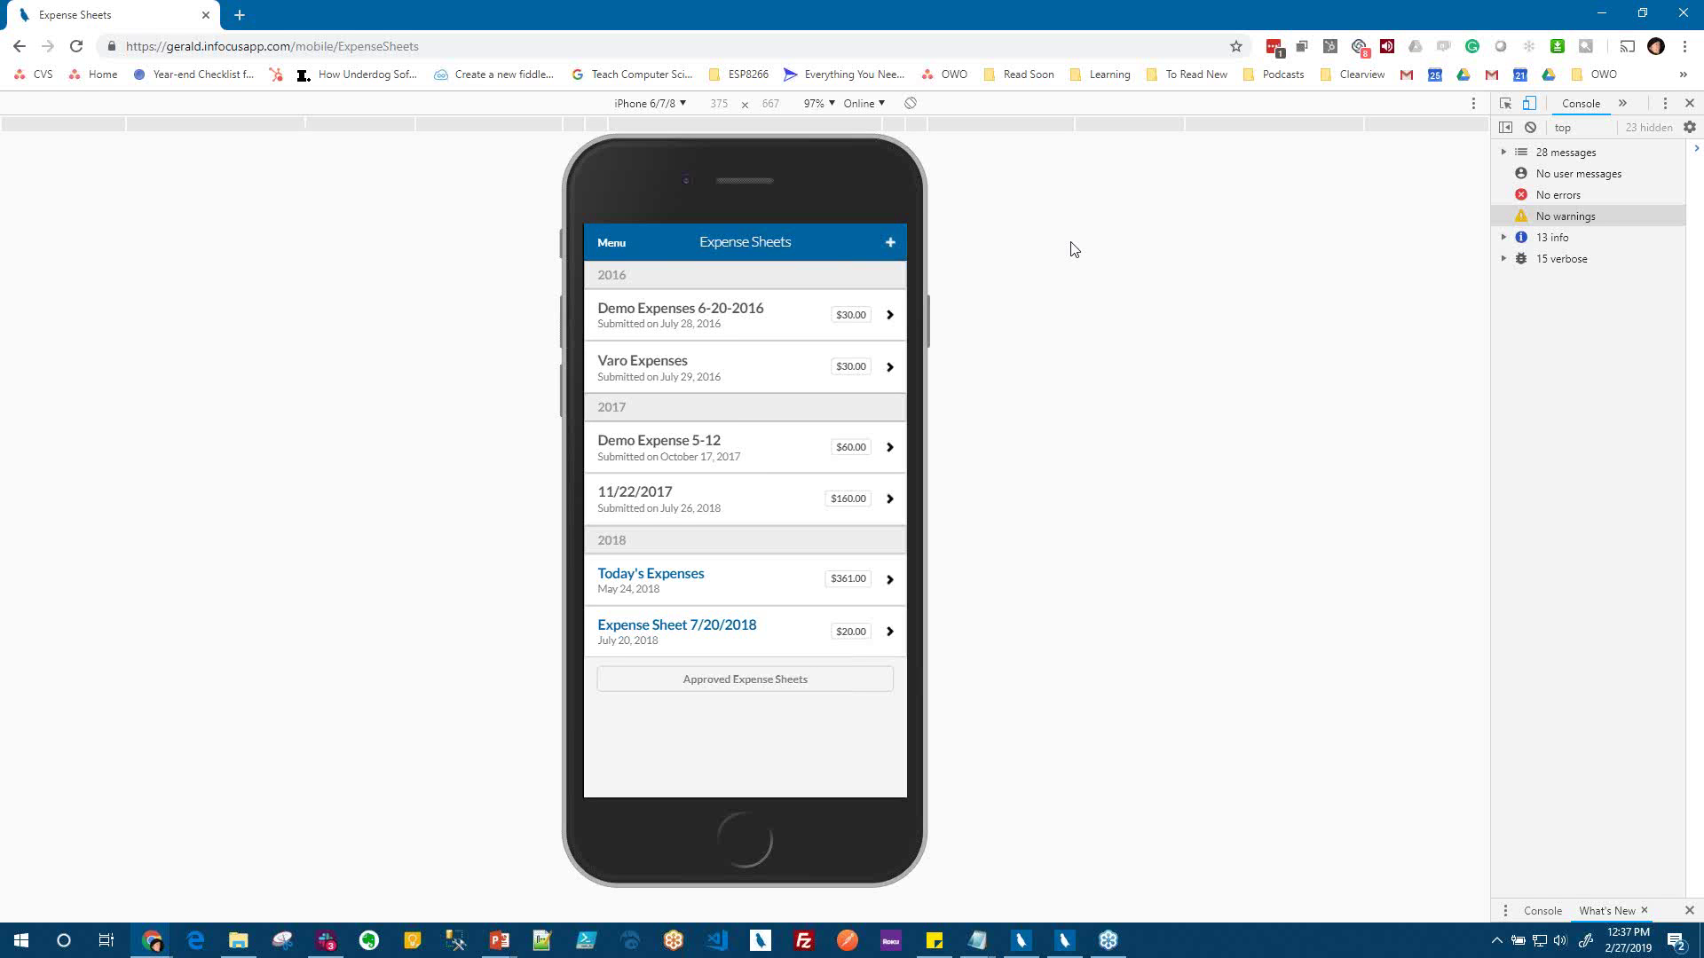
# Switch back to the InFocus desktop application and open Project Central from Project Management
pyautogui.click(1613, 14)
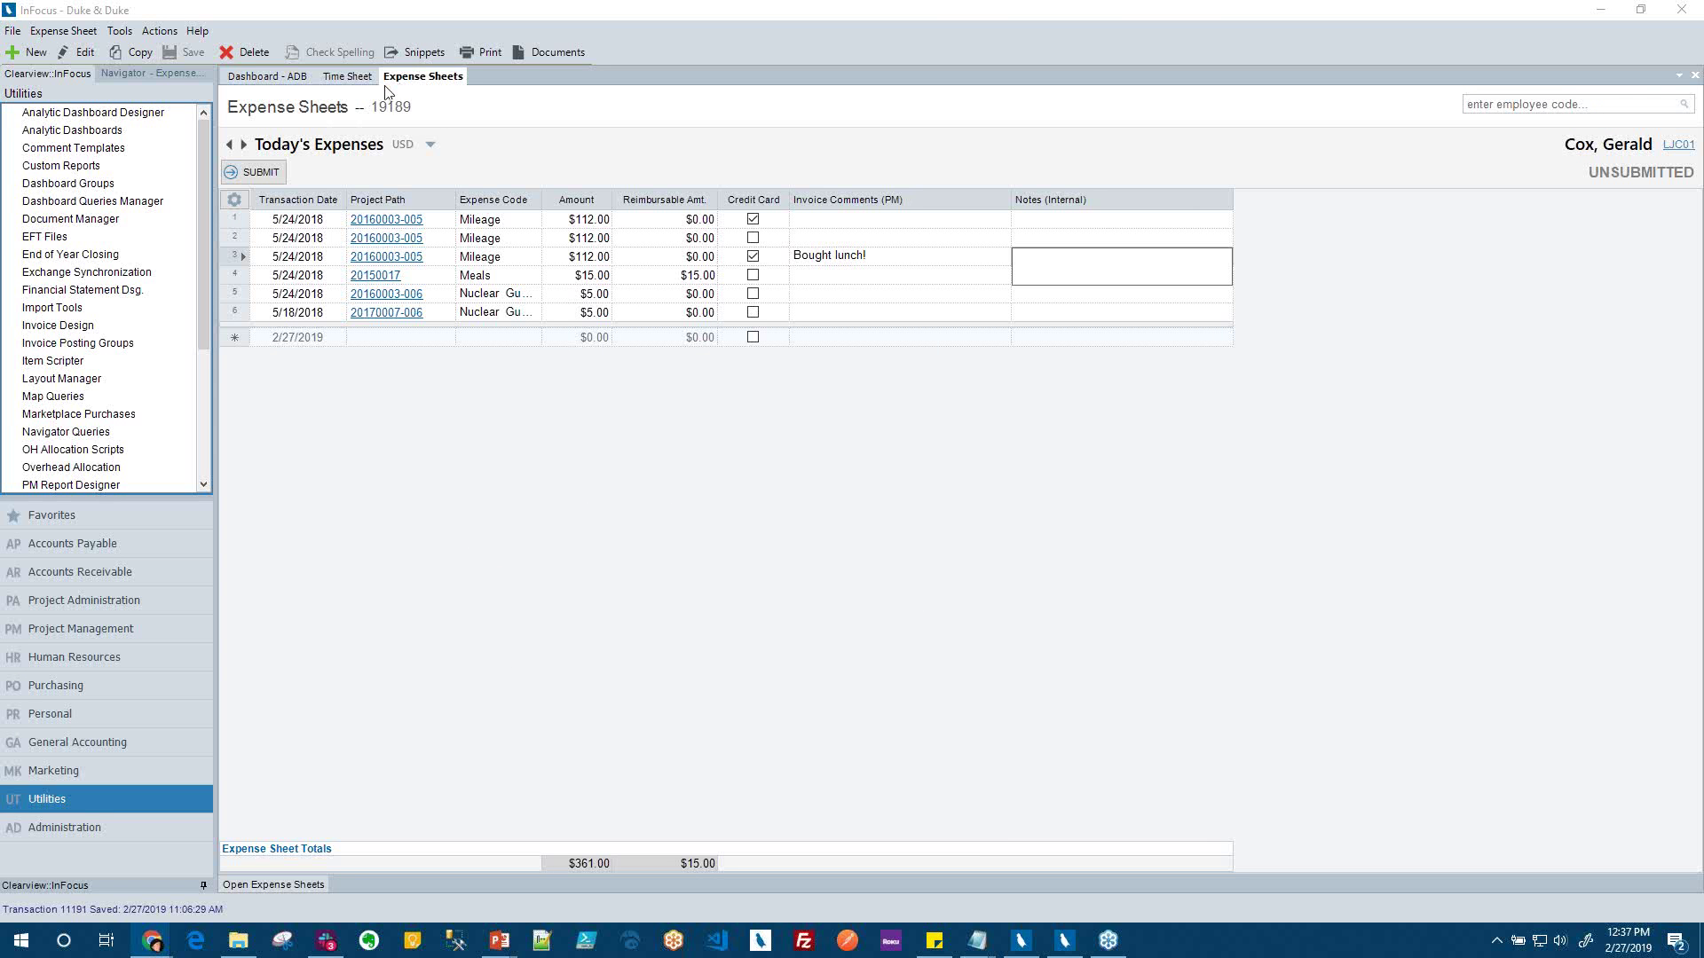
pyautogui.click(123, 632)
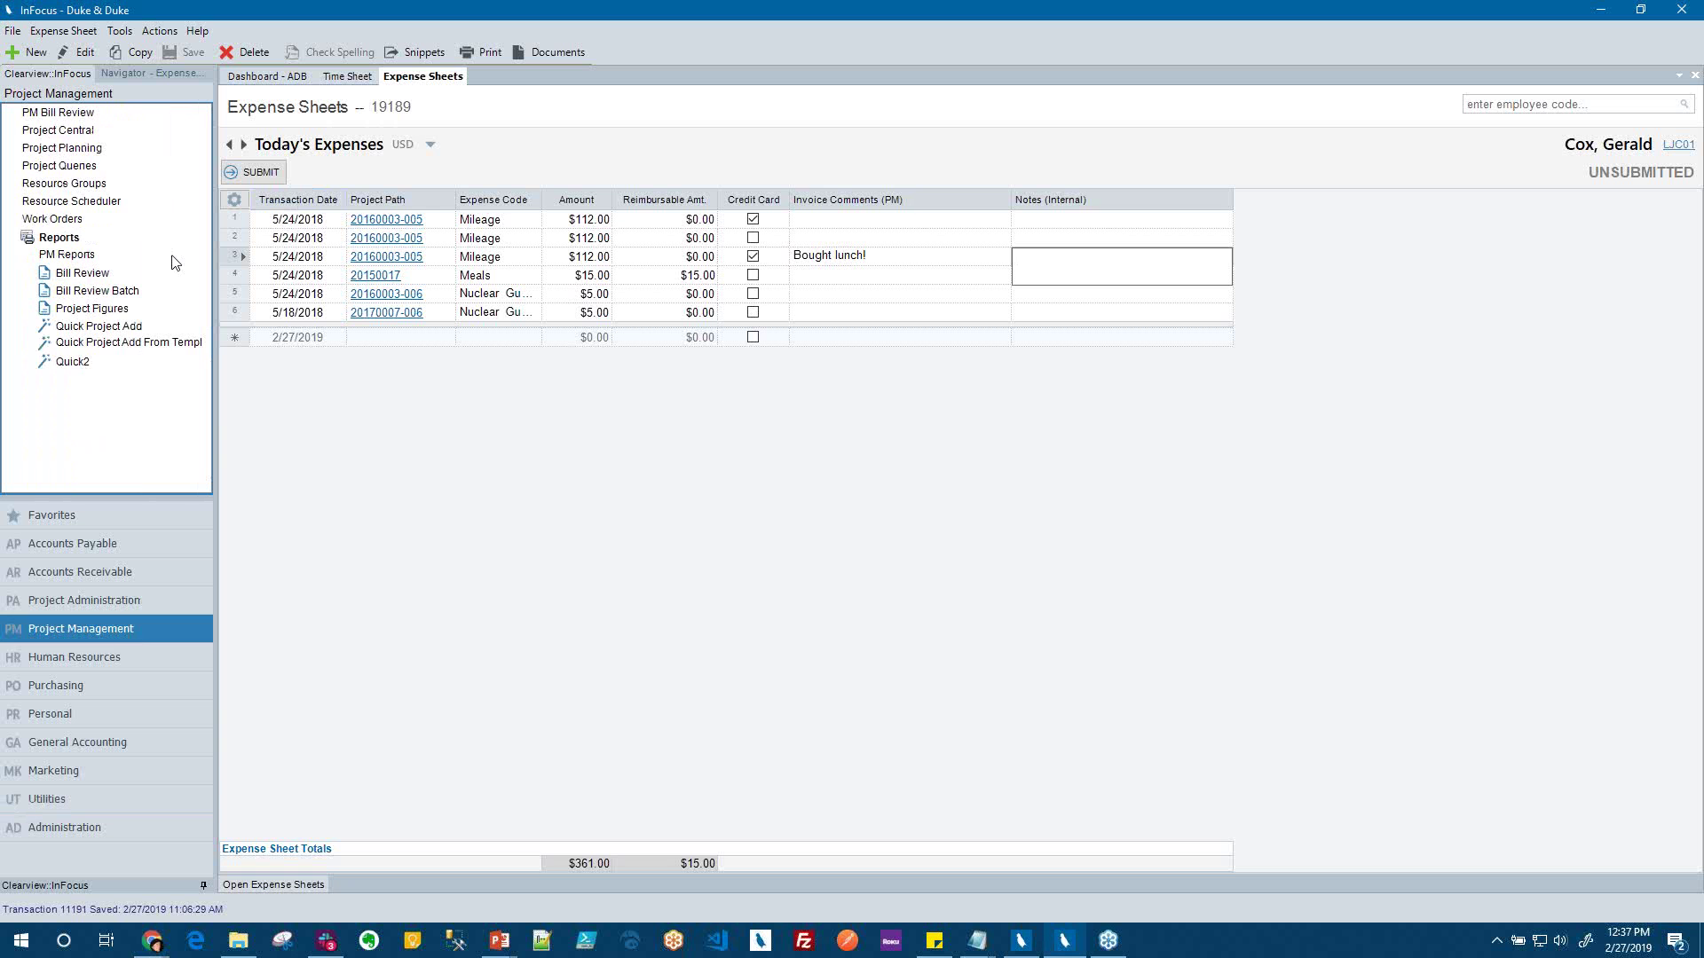
pyautogui.click(71, 136)
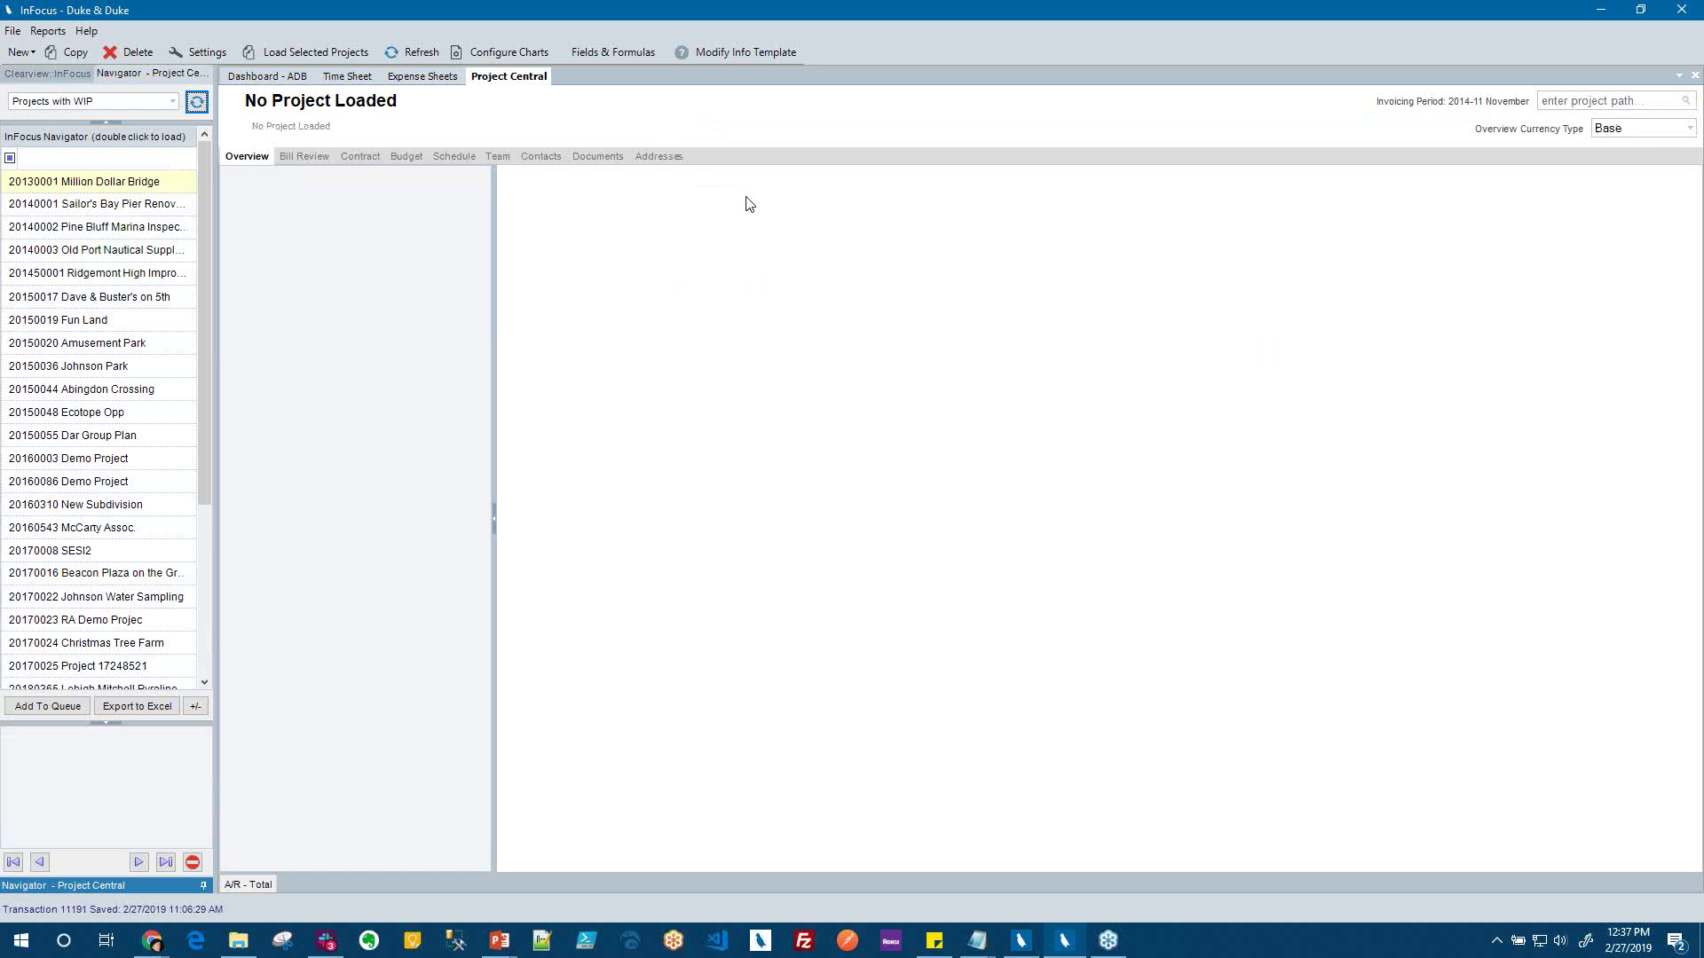
# Load project 20140001 Sailor's Bay Pier Renovation in Project Central
pyautogui.click(108, 231)
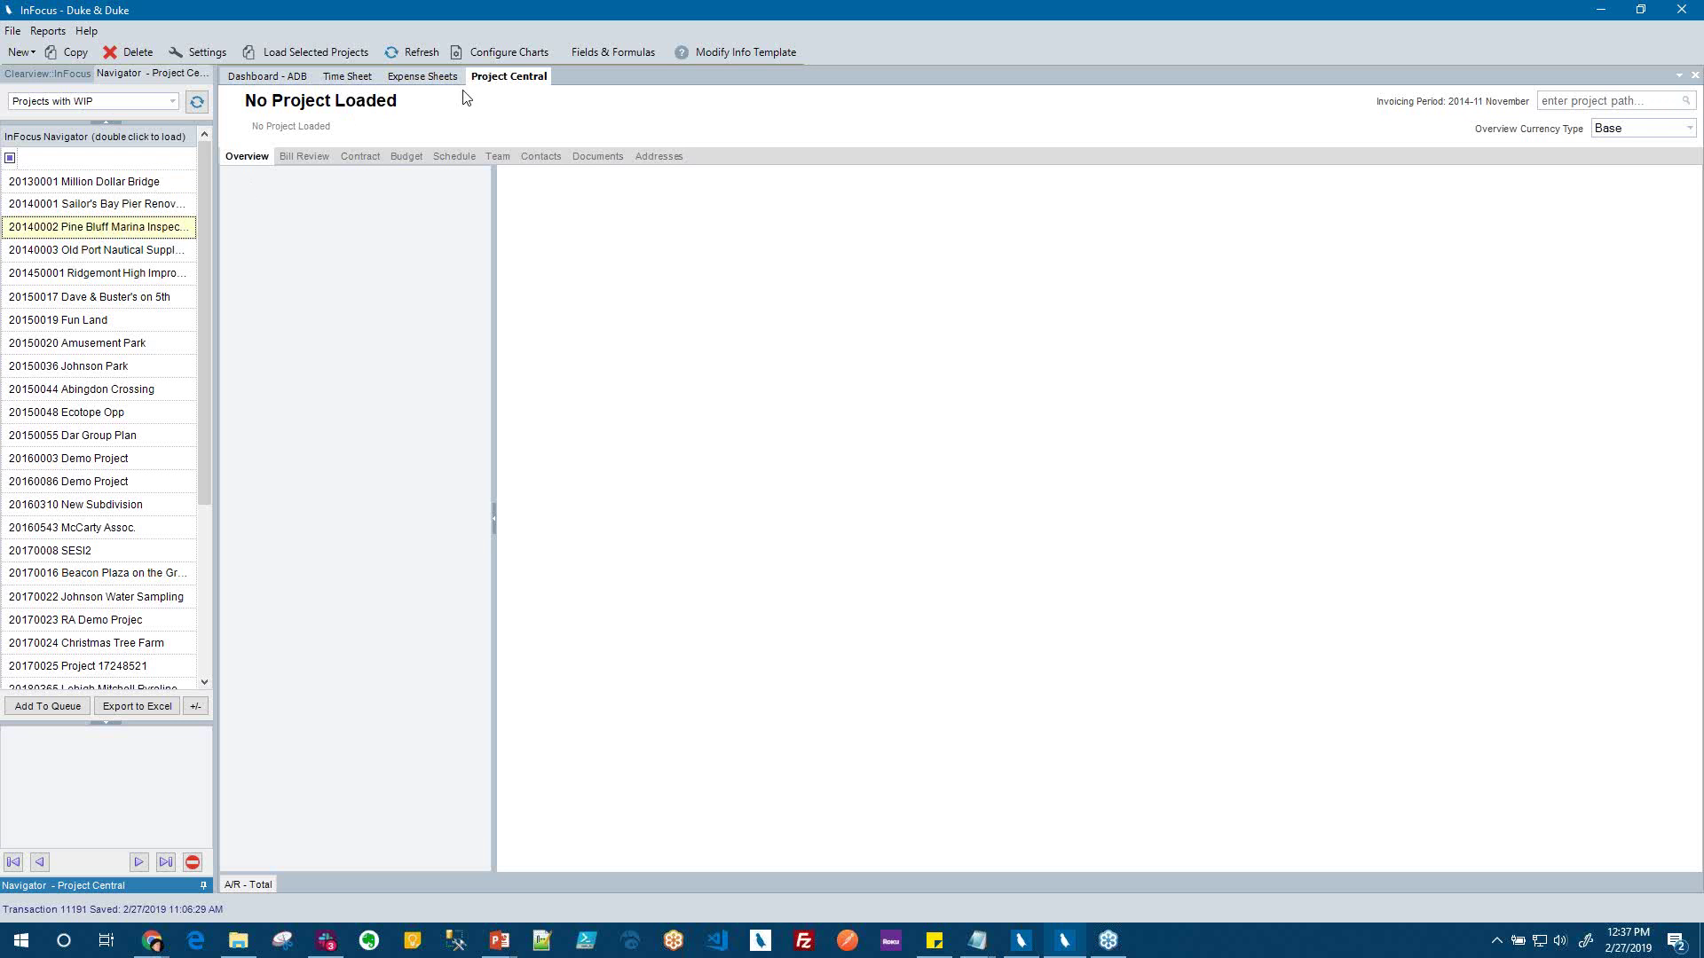
pyautogui.click(76, 188)
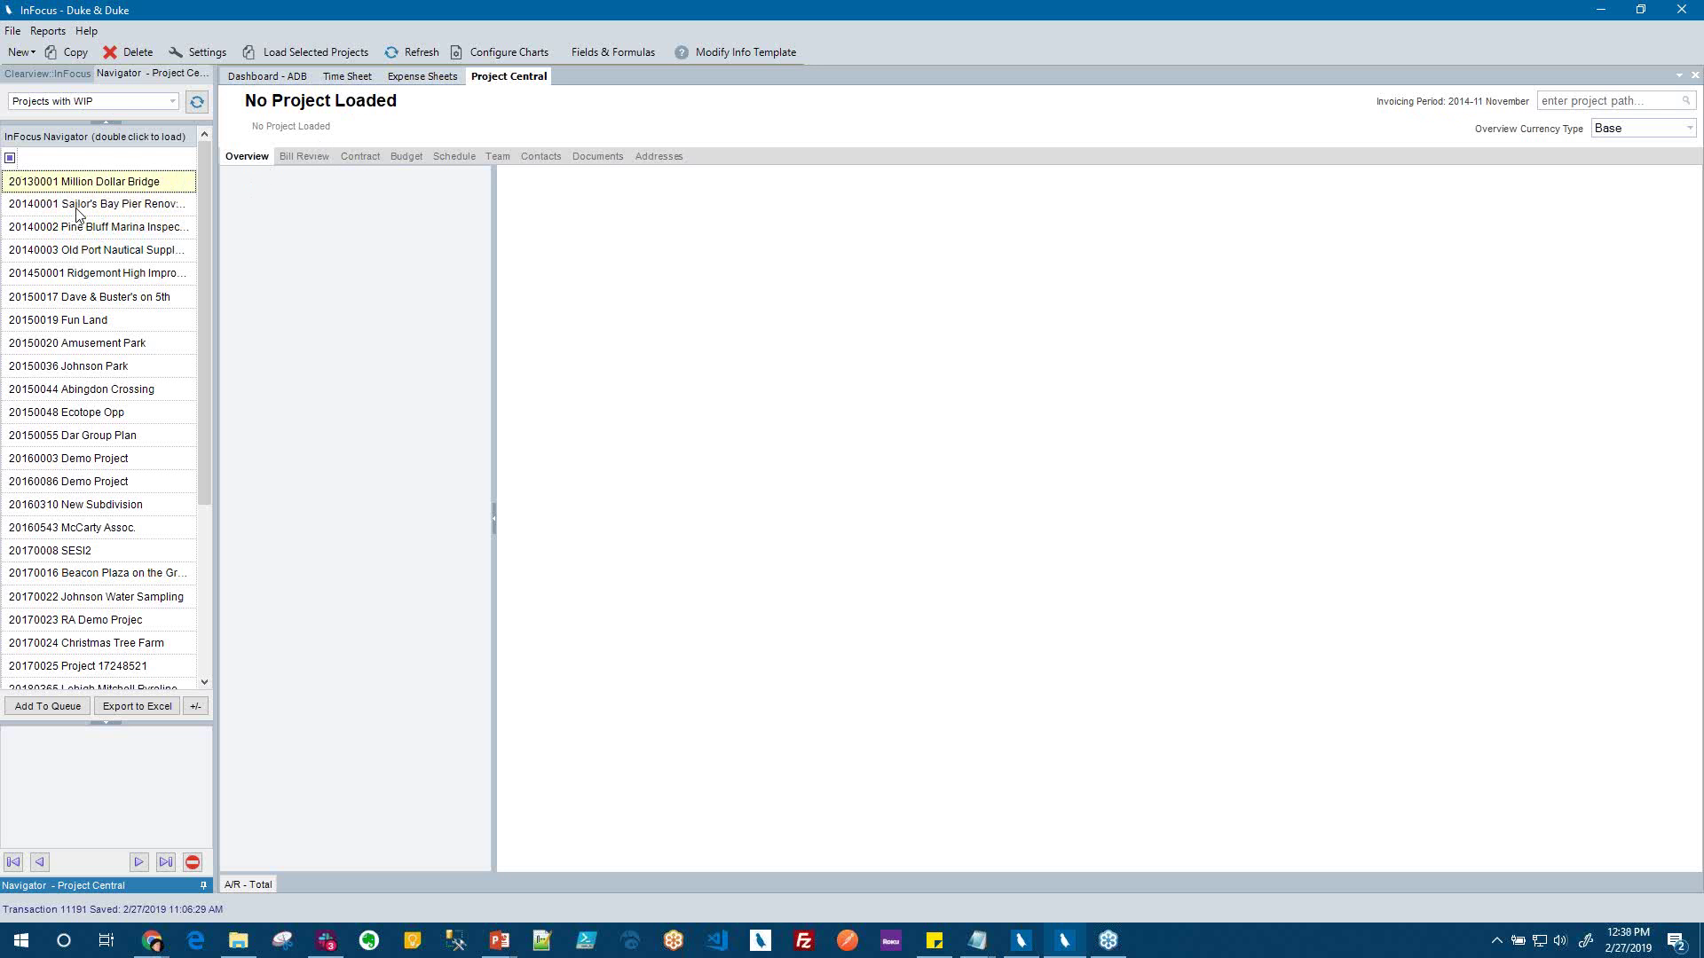
pyautogui.click(79, 210)
pyautogui.doubleClick(79, 209)
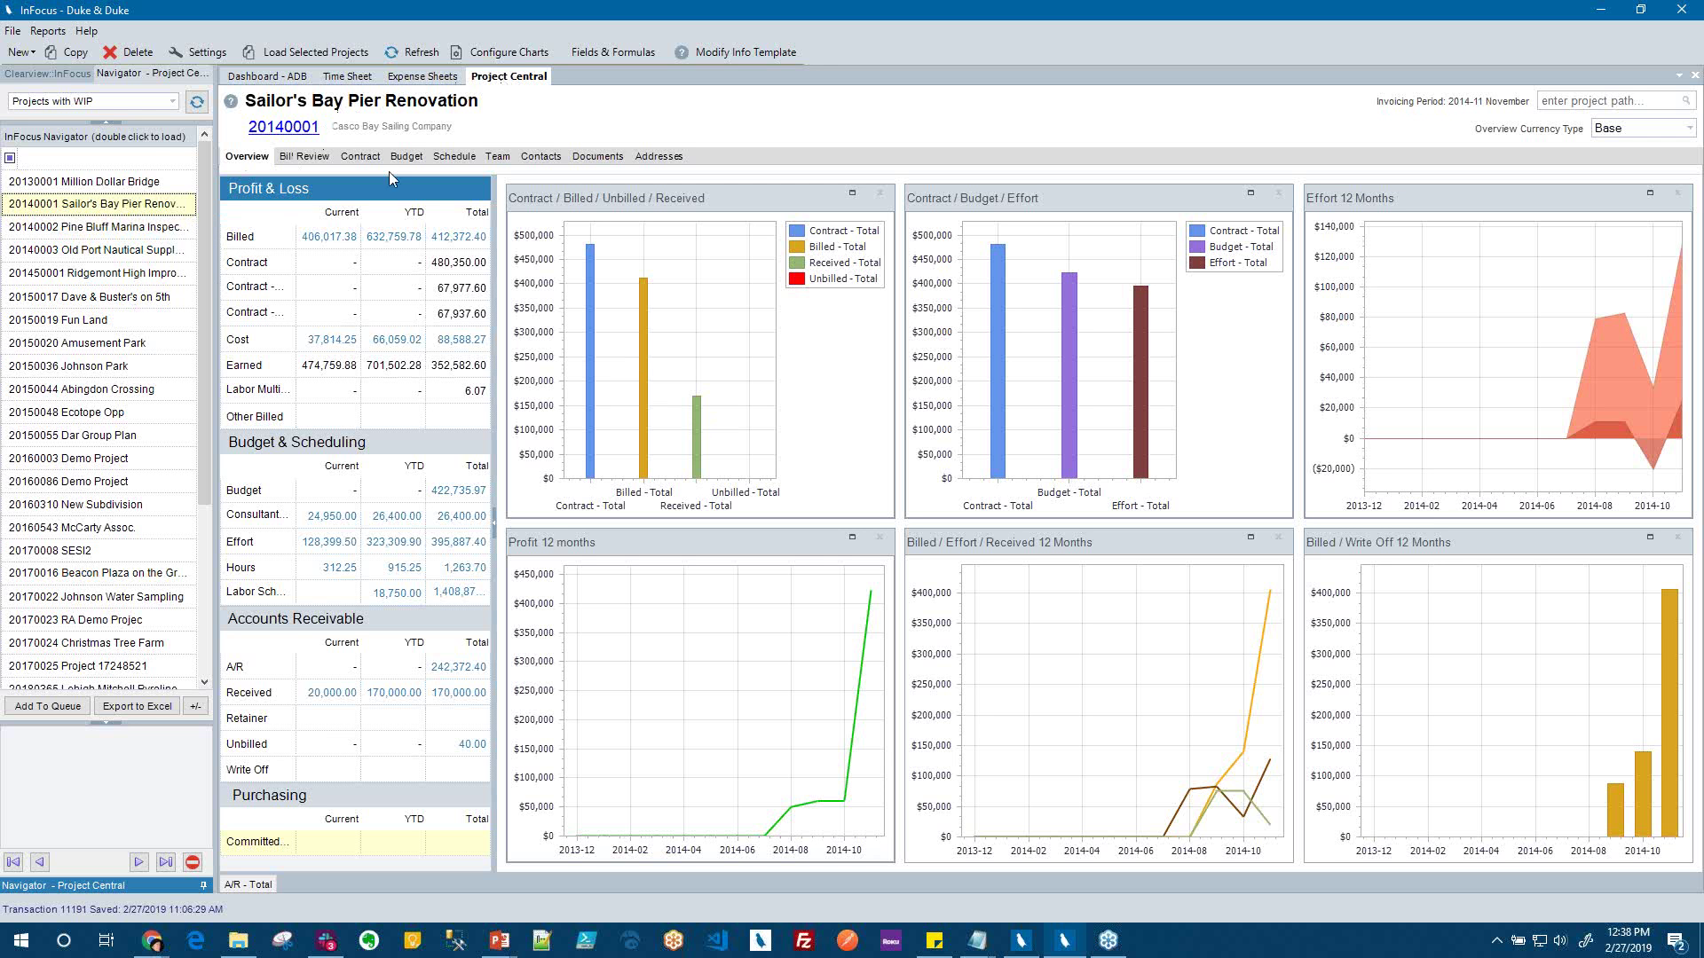
# Browse the project list and the available navigator queries, keeping Projects with WIP as the selected query
pyautogui.scroll(-2, 170, 258)
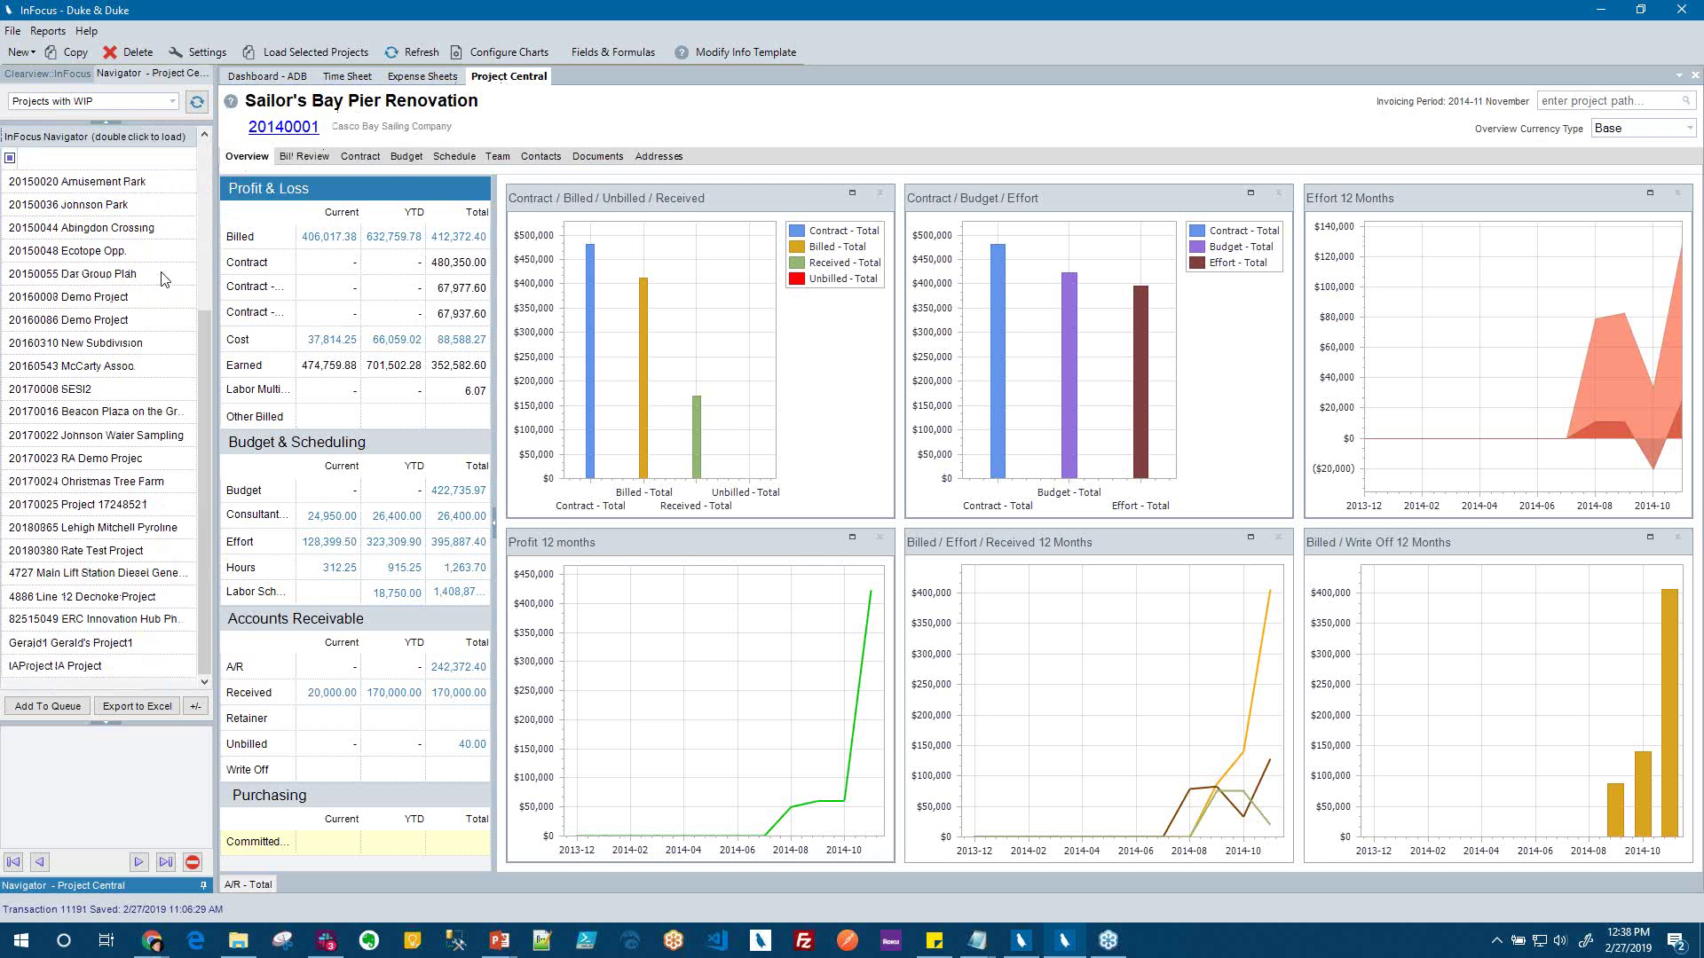
pyautogui.scroll(2, 169, 204)
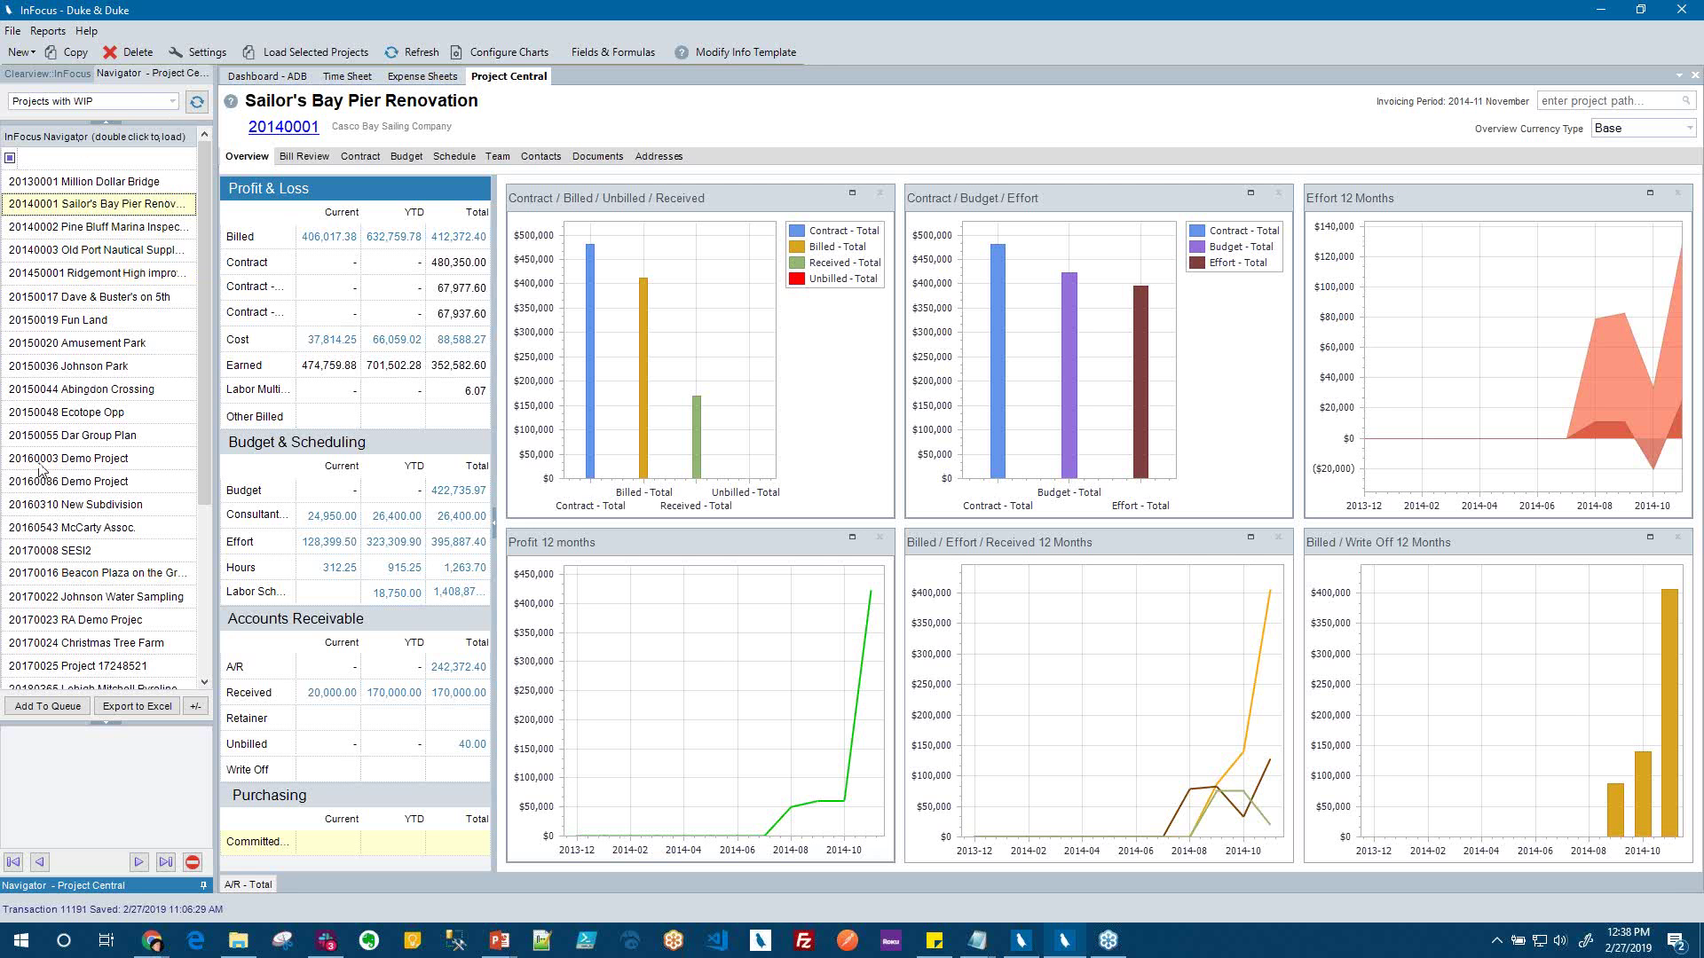
pyautogui.click(173, 105)
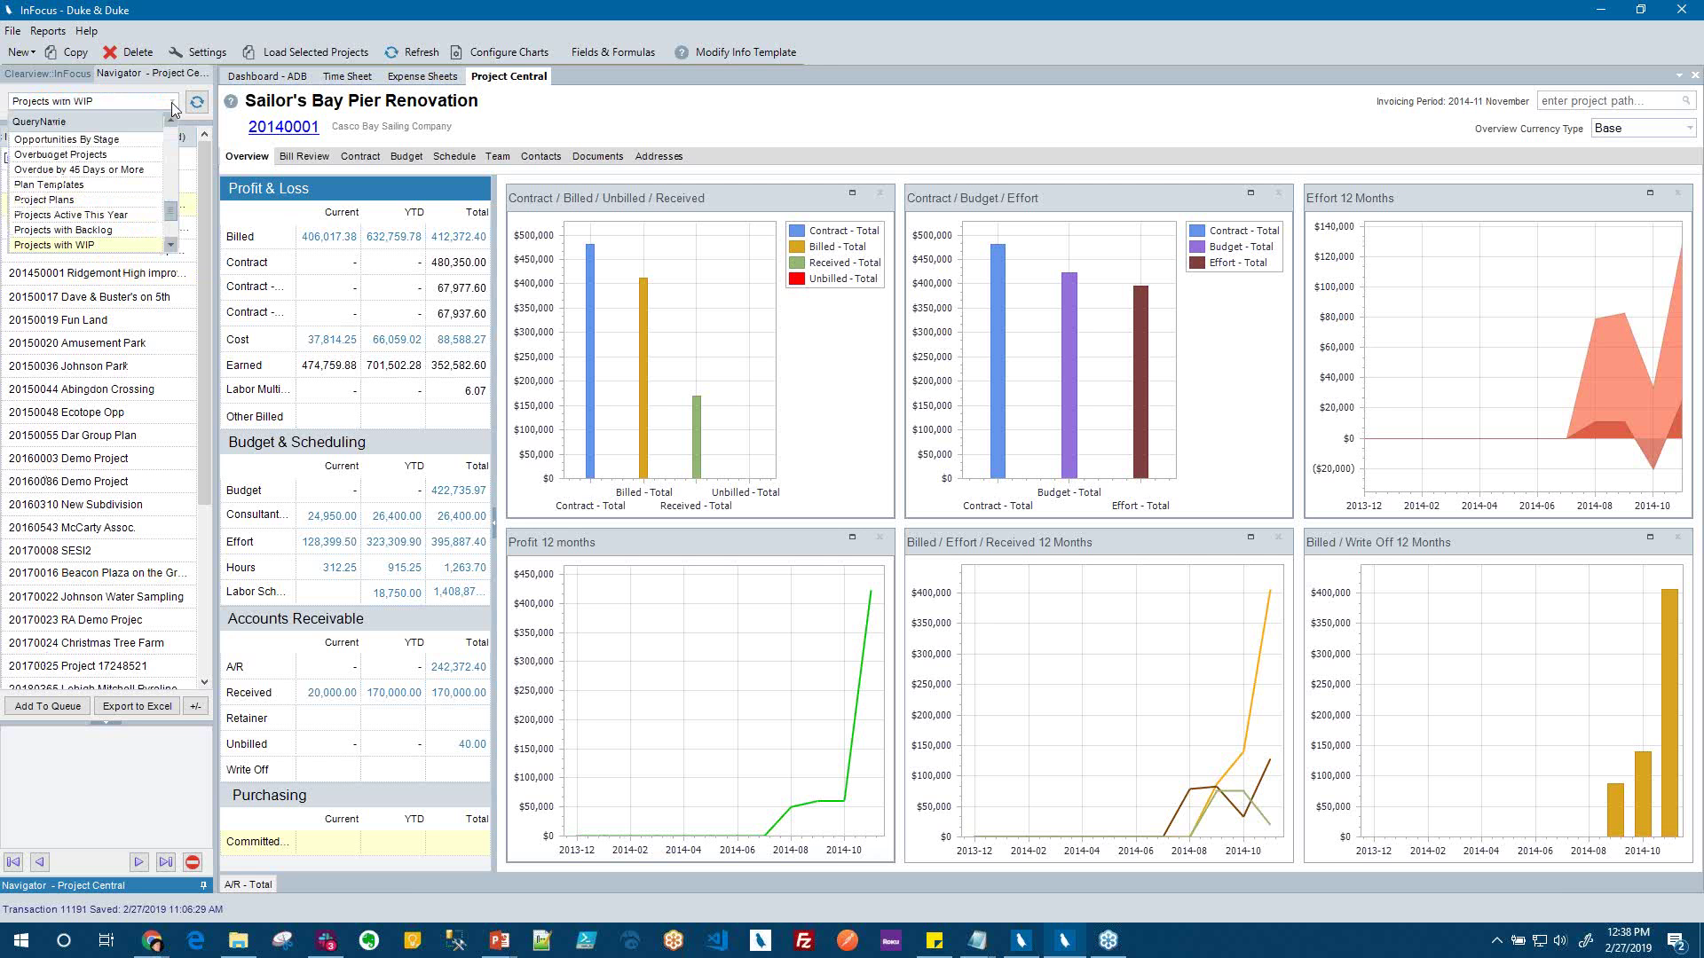
pyautogui.moveTo(174, 212); pyautogui.dragTo(165, 135)
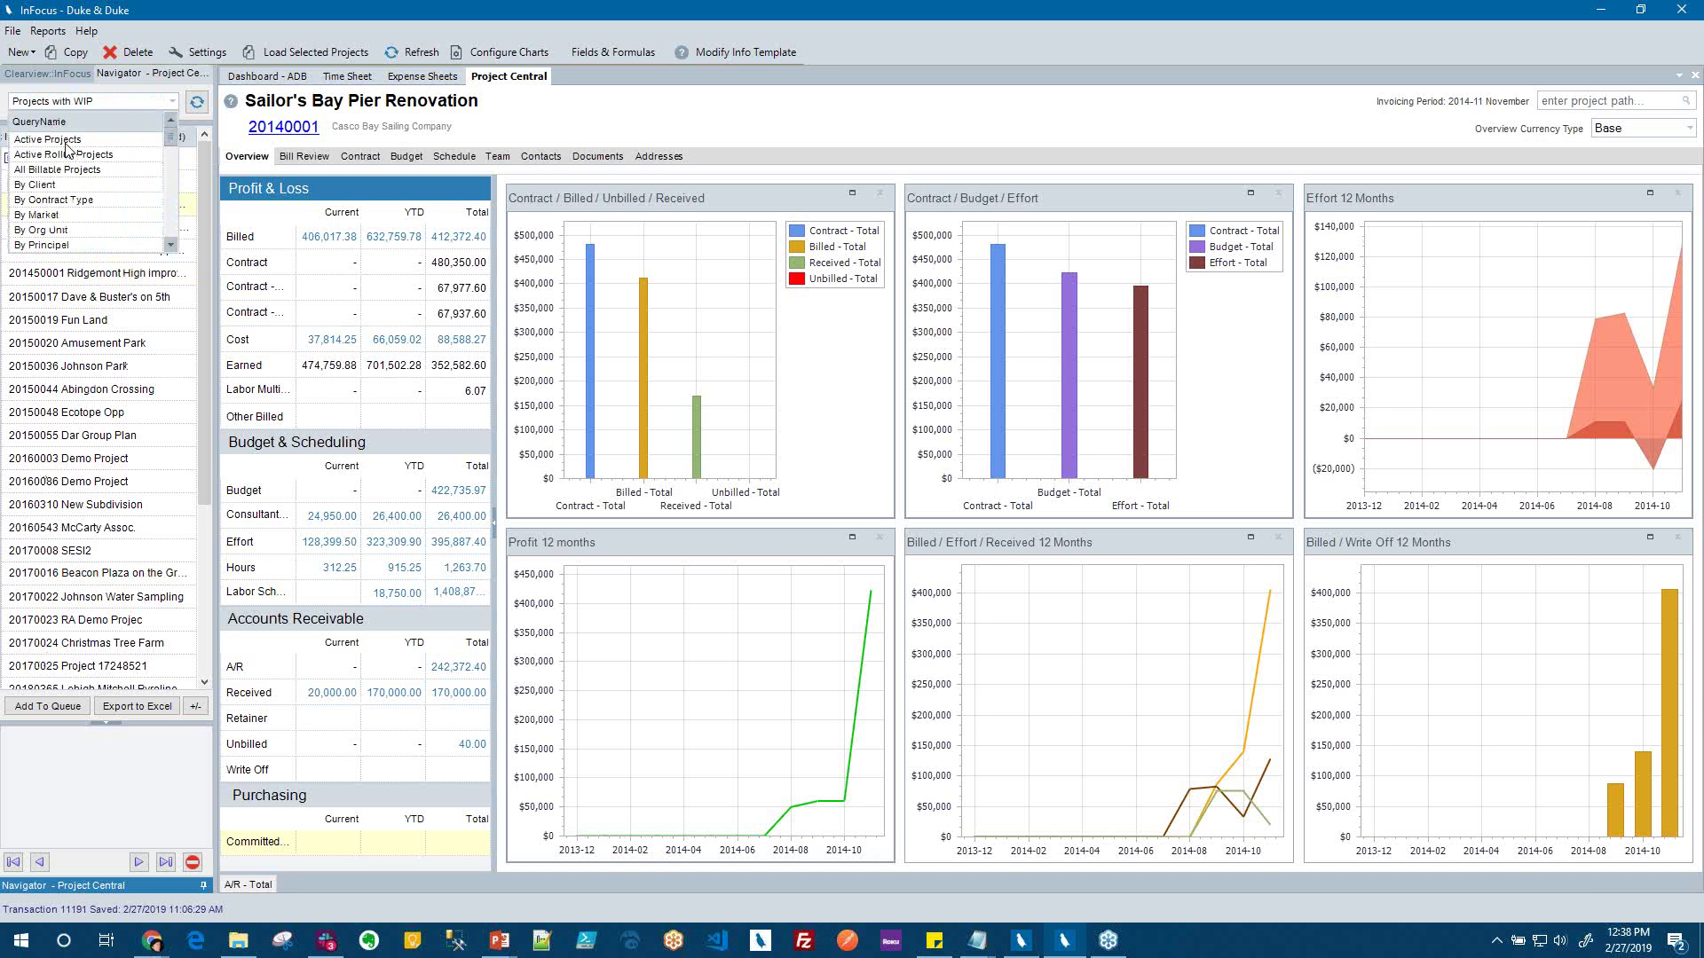
pyautogui.scroll(-1, 101, 201)
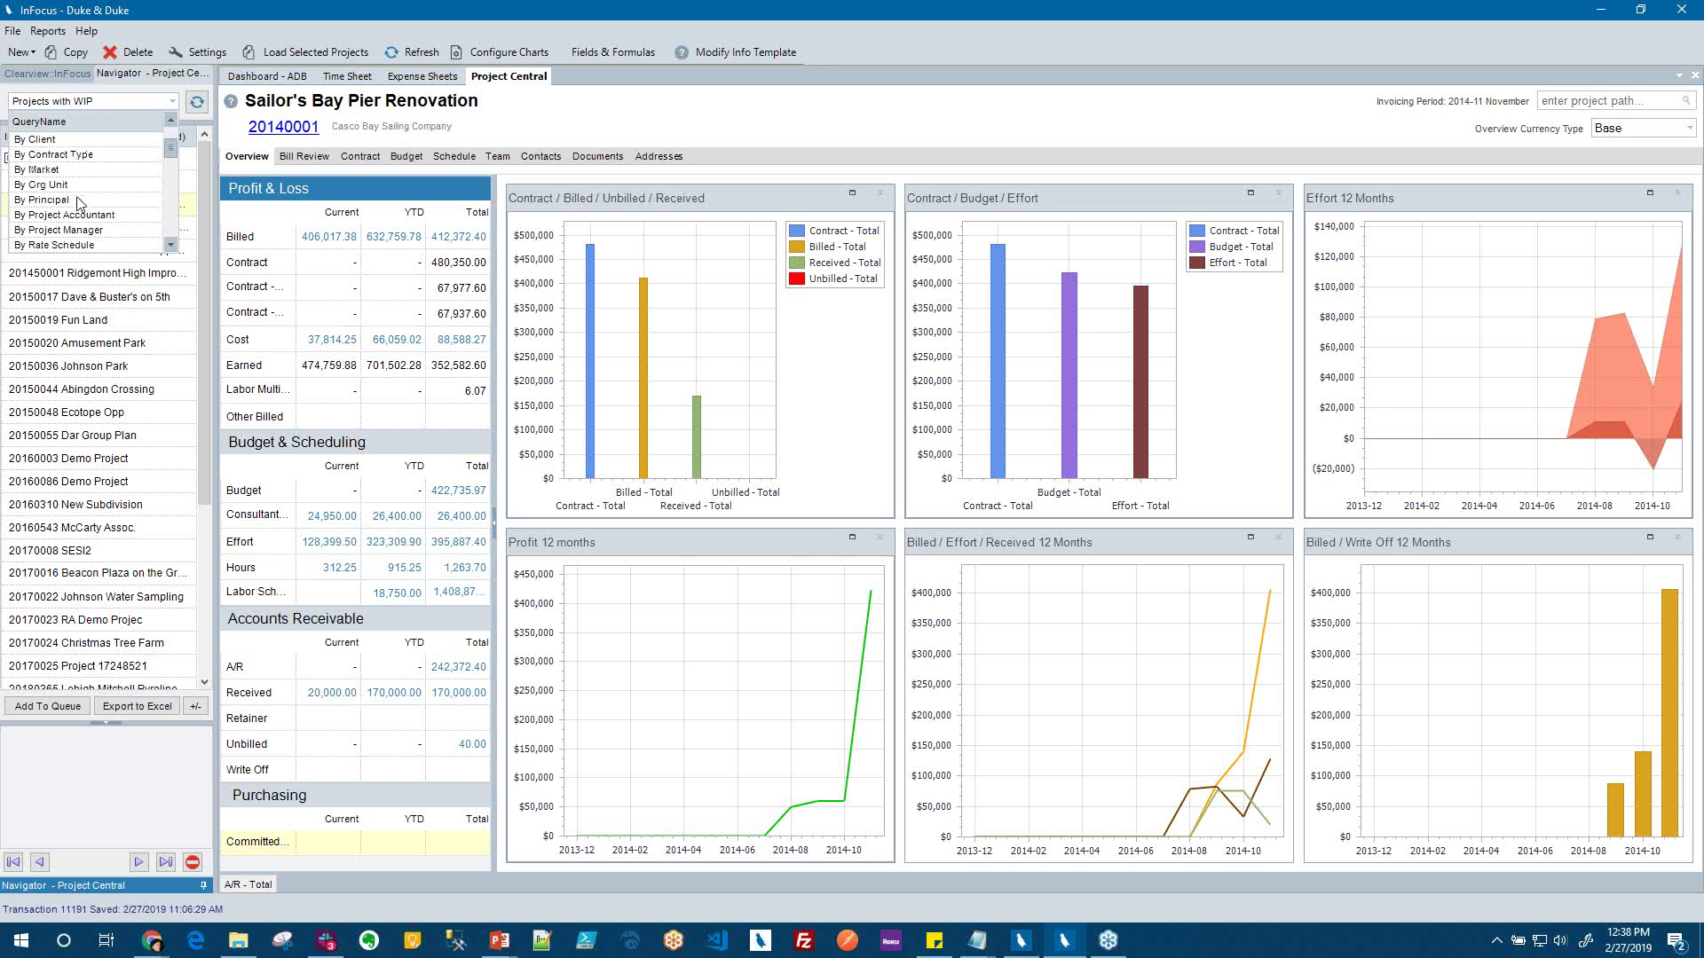
pyautogui.scroll(-3, 84, 211)
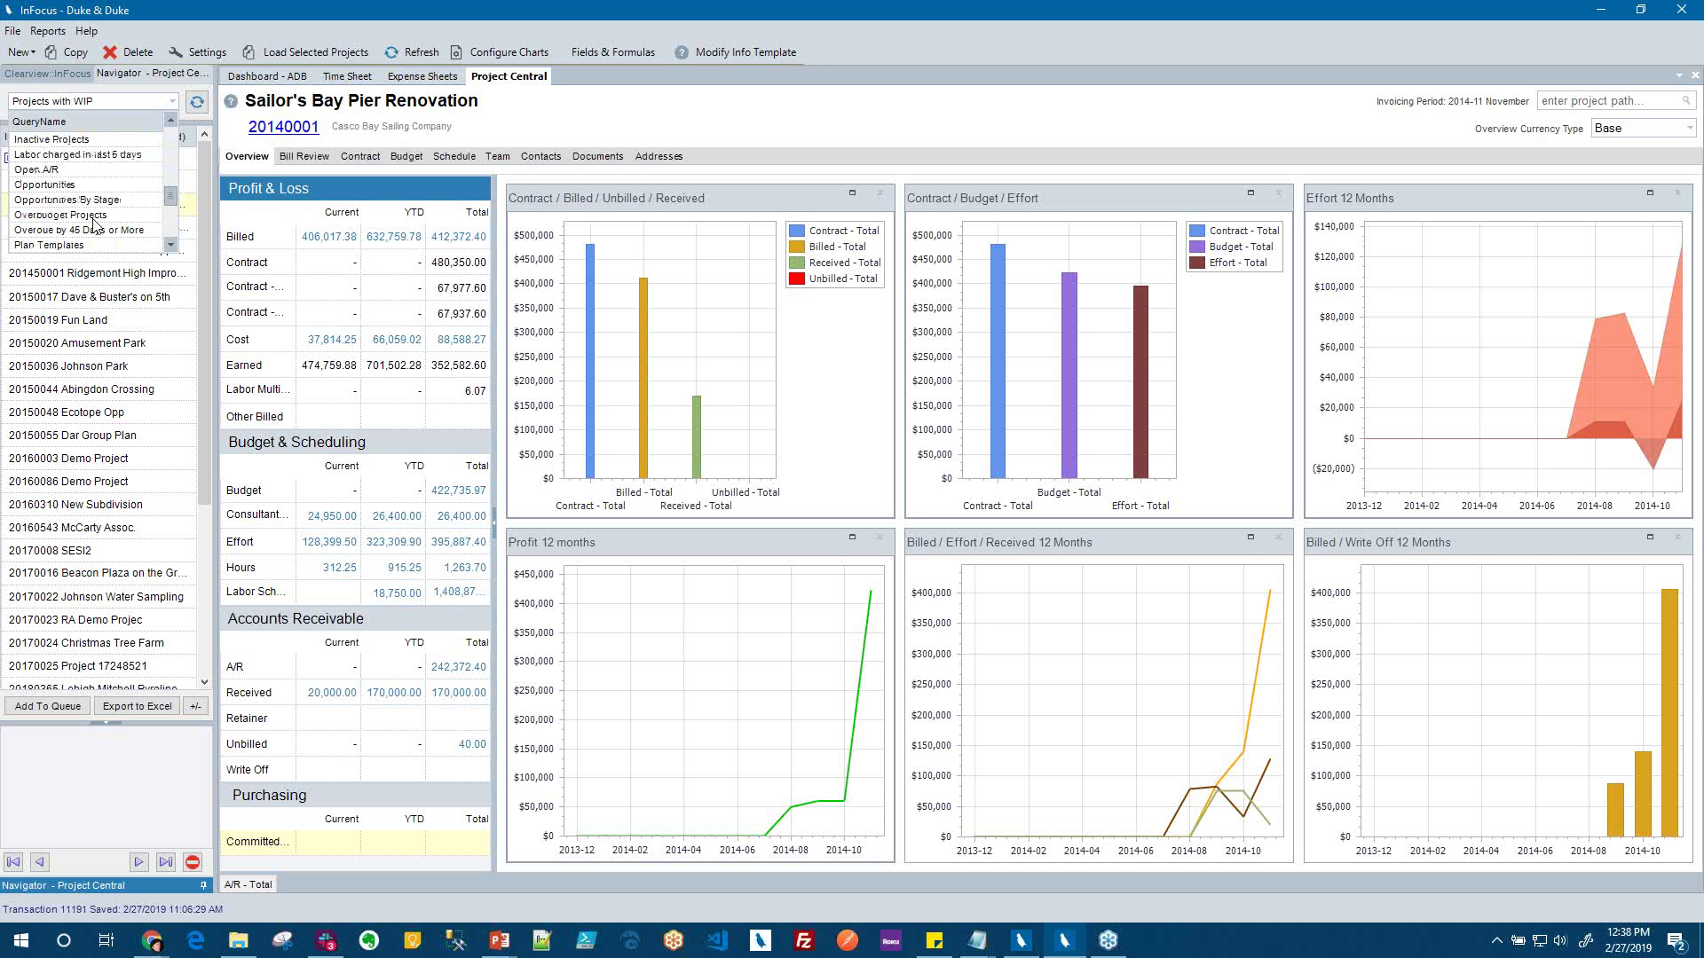
pyautogui.scroll(-1, 94, 222)
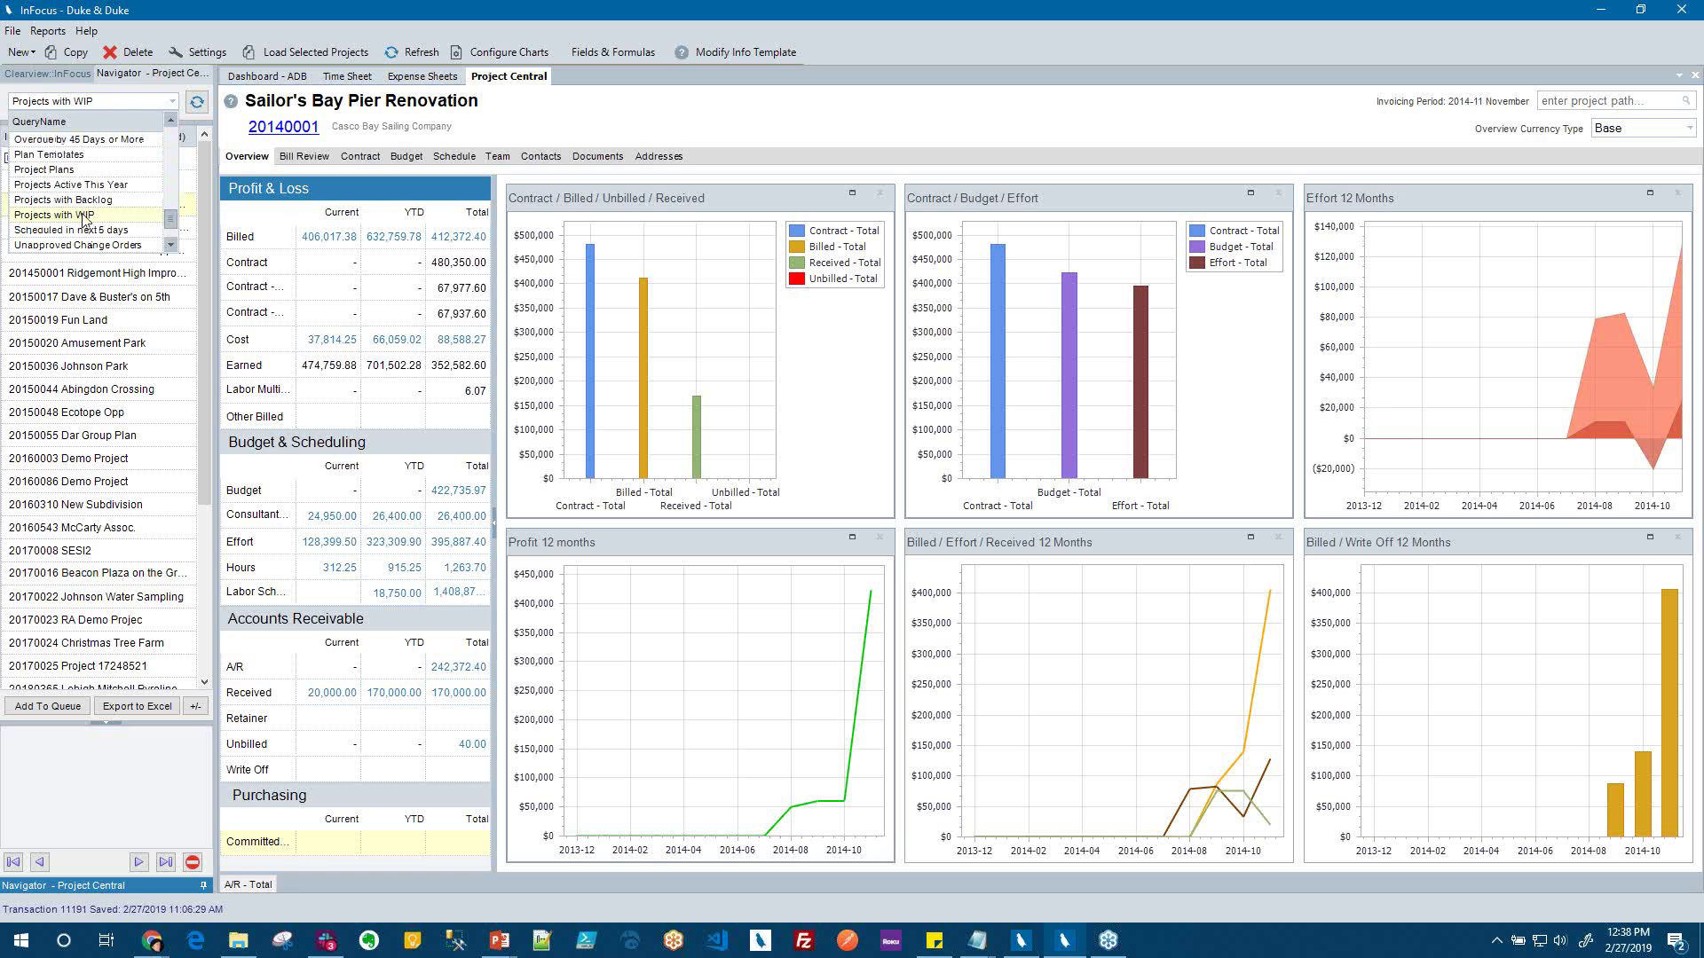
pyautogui.click(89, 223)
pyautogui.click(105, 161)
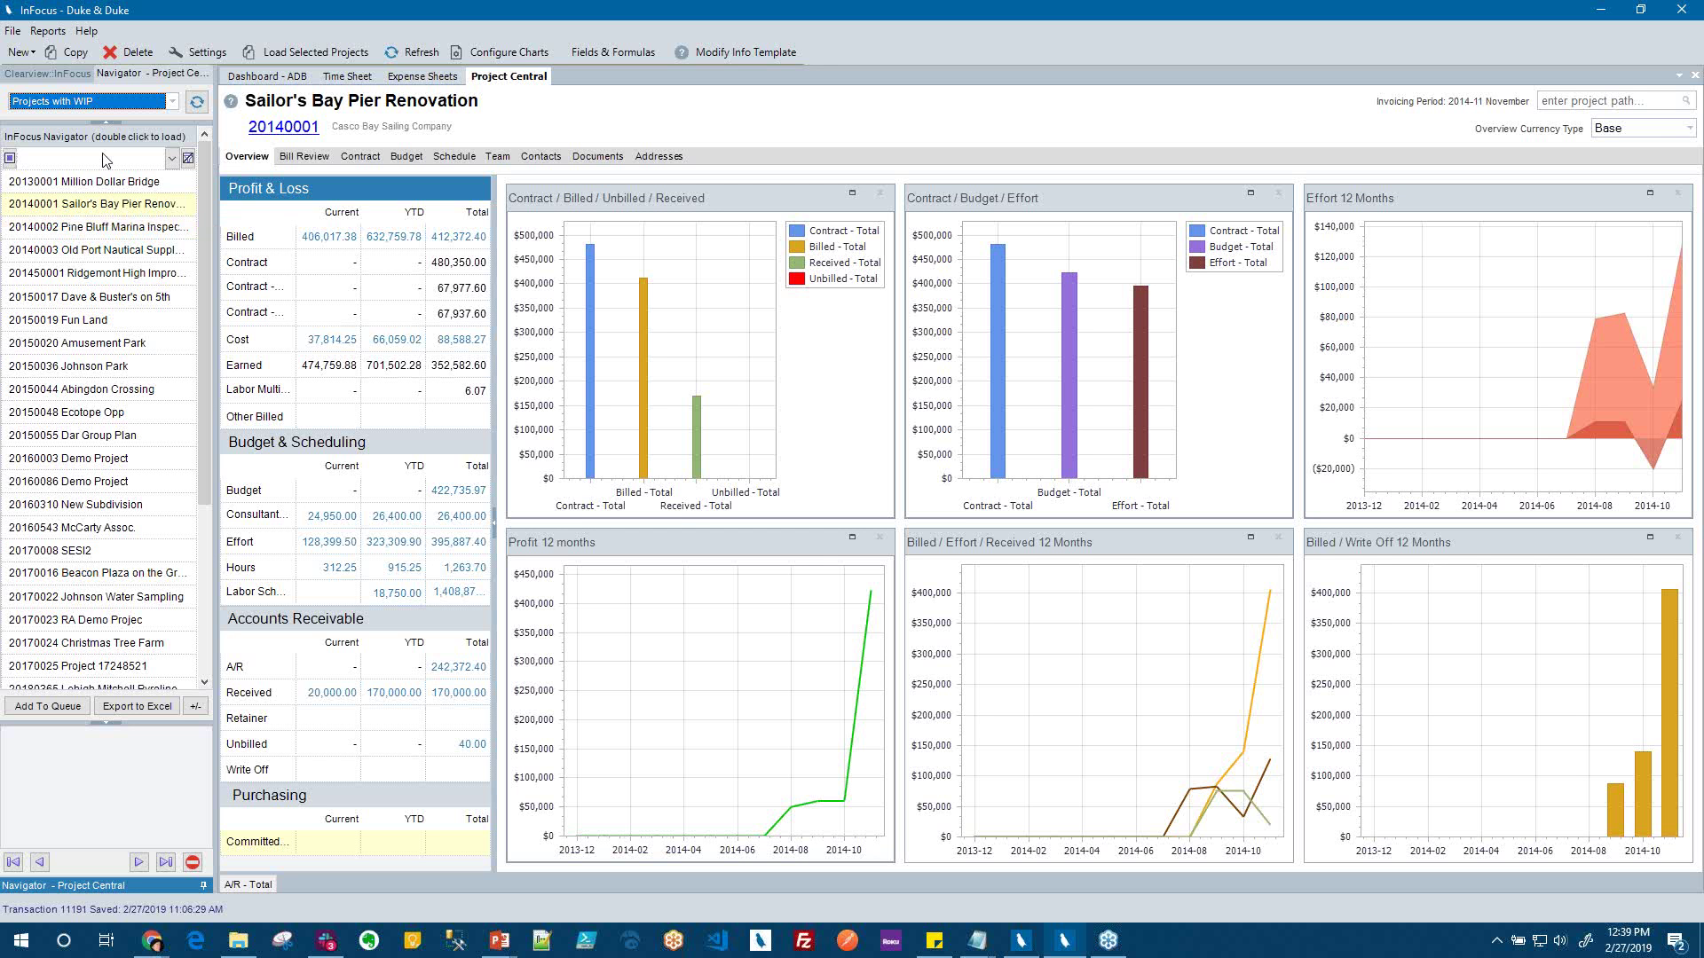
# Load project 20140002 Pine Bluff Marina Inspection (TM) in Project Central
pyautogui.click(109, 227)
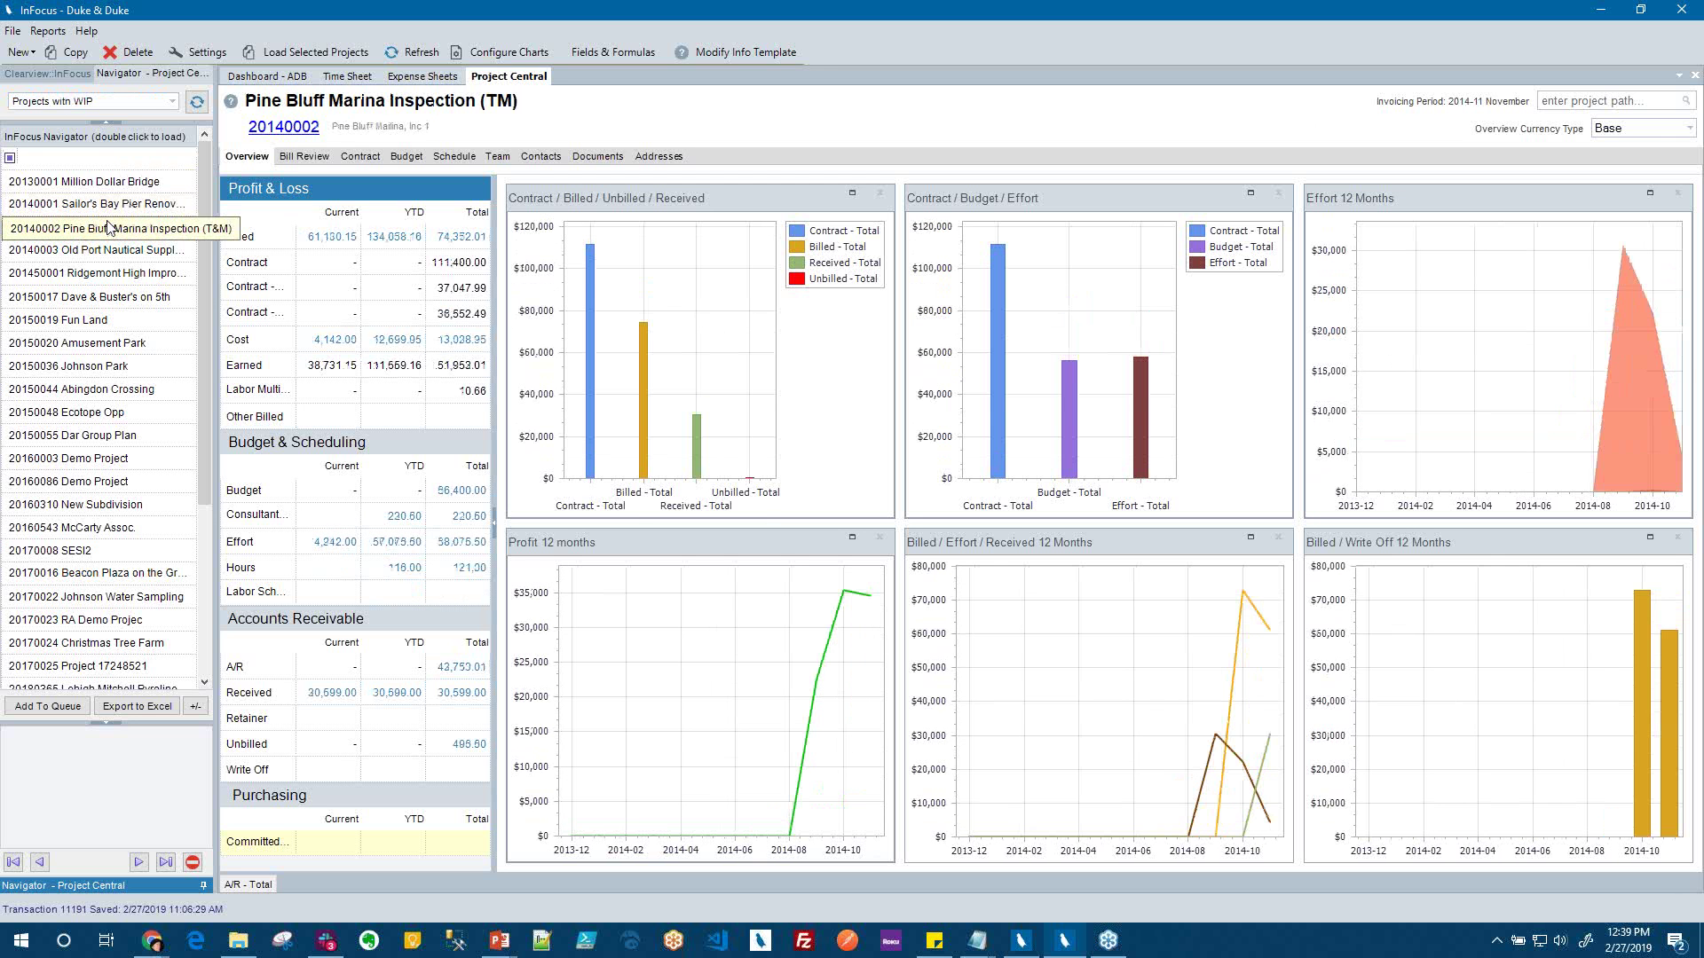
pyautogui.click(100, 249)
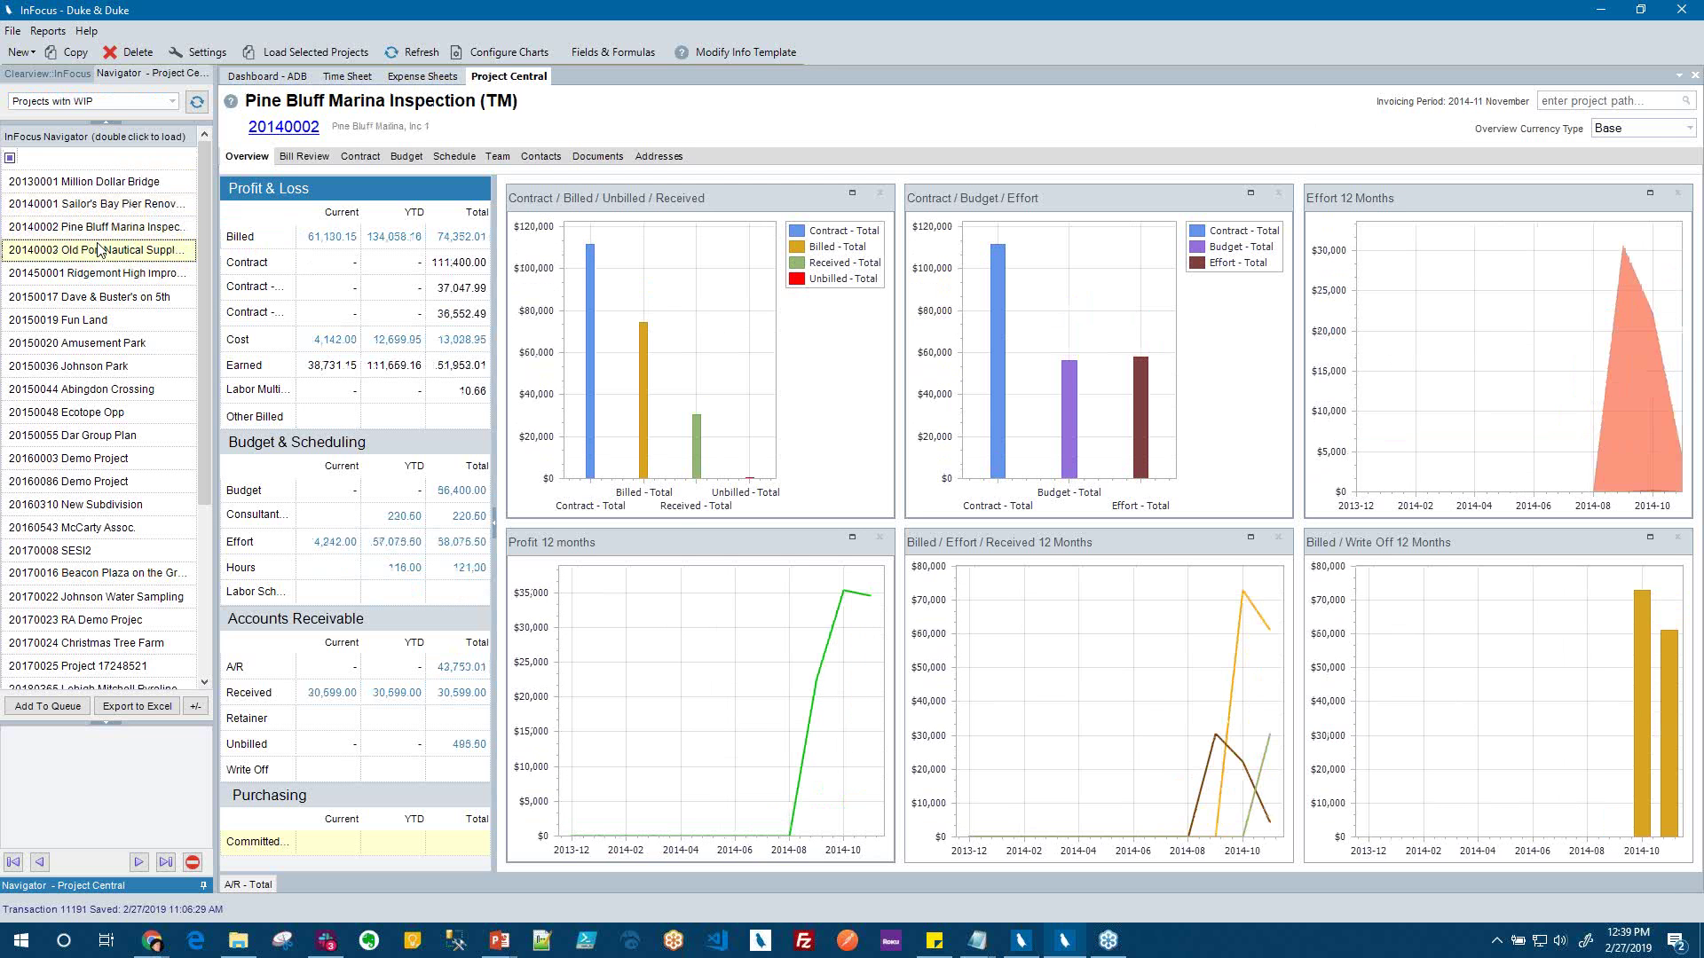
pyautogui.click(95, 229)
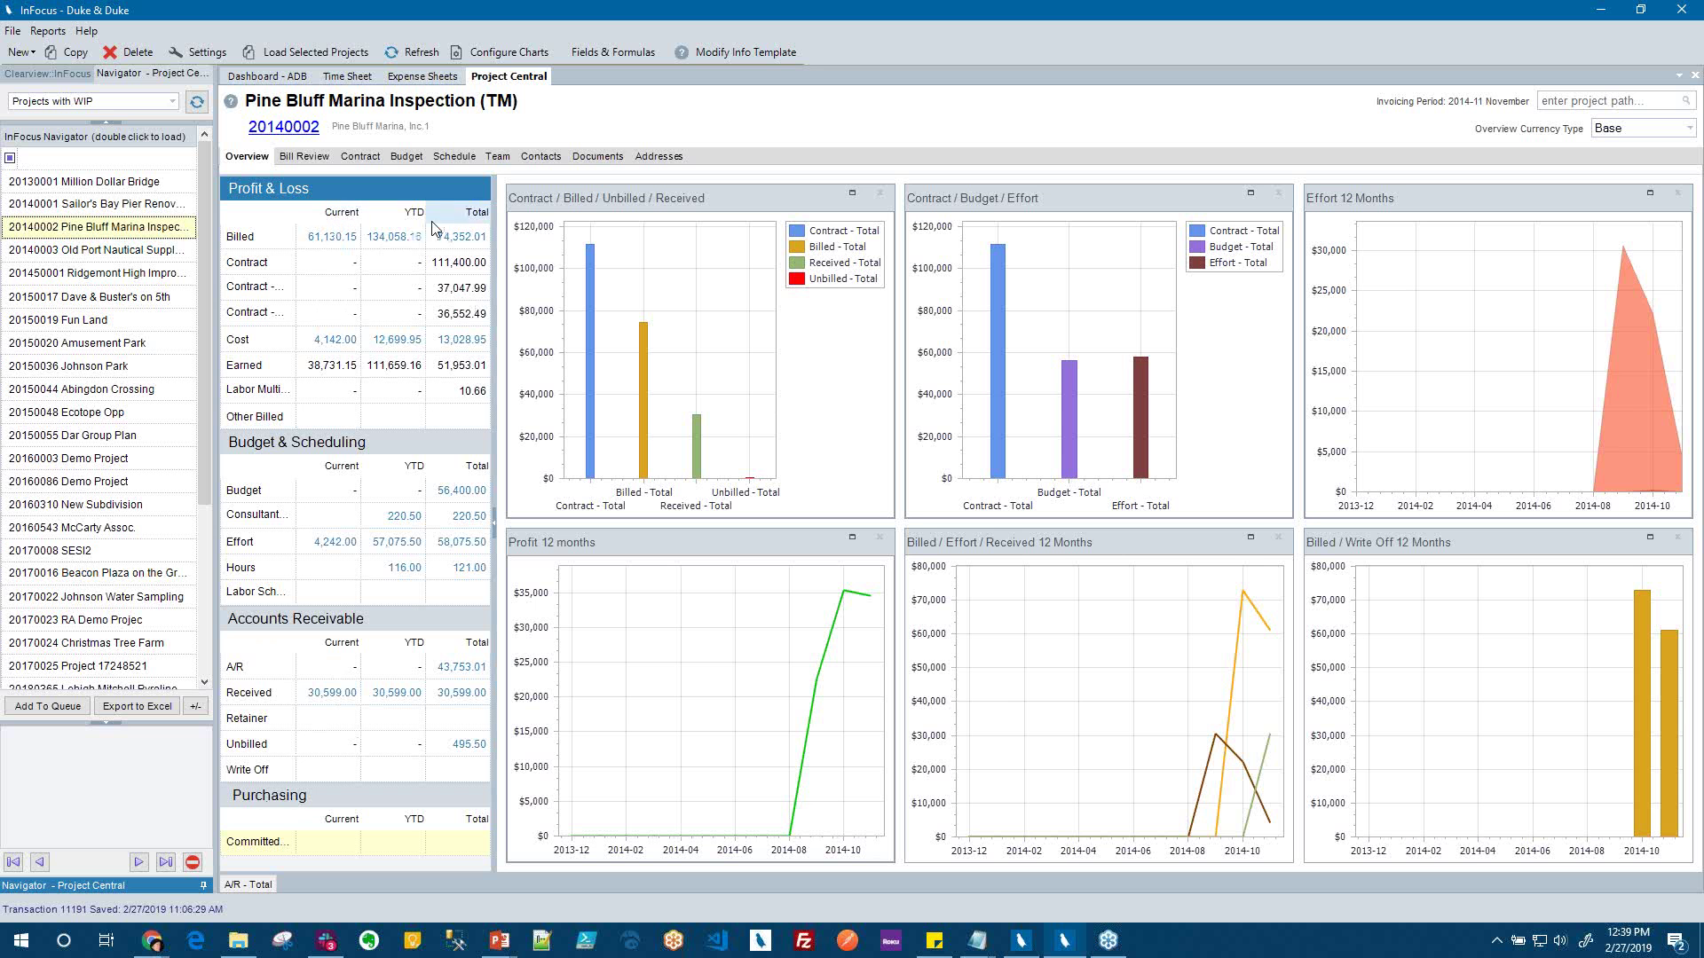
# Enlarge the Contract / Billed / Unbilled / Received and Contract / Budget / Effort charts, inspect the contract, budget and effort bars, and restore the chart layout
pyautogui.click(854, 193)
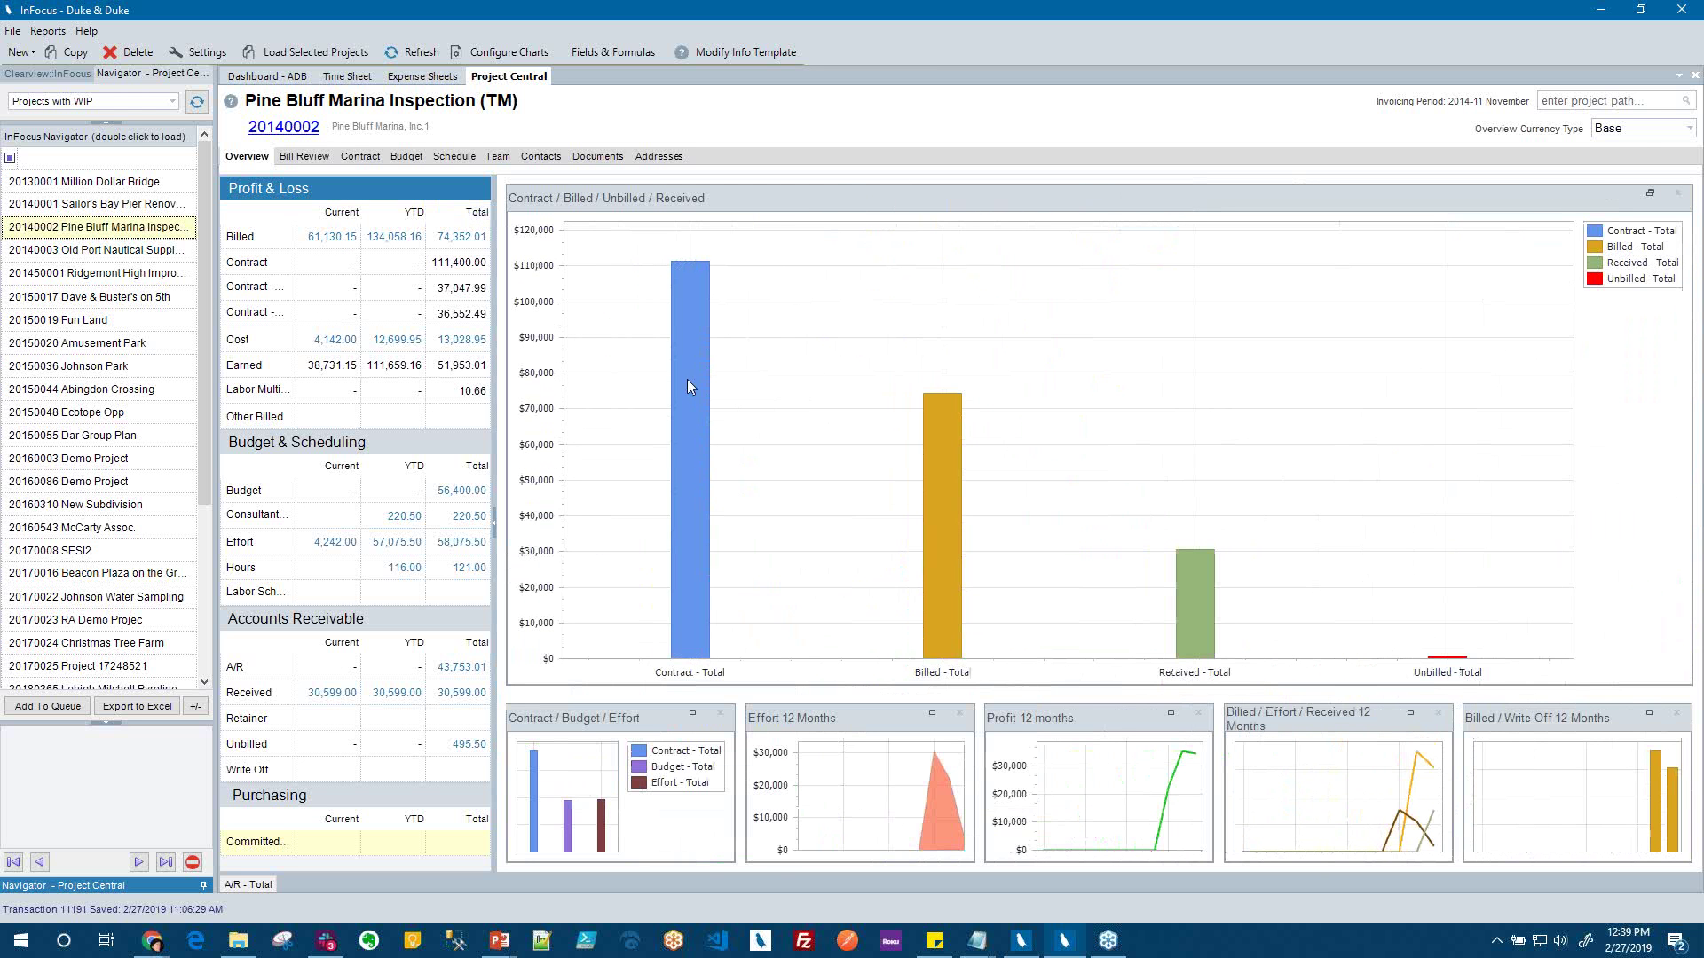
pyautogui.click(693, 715)
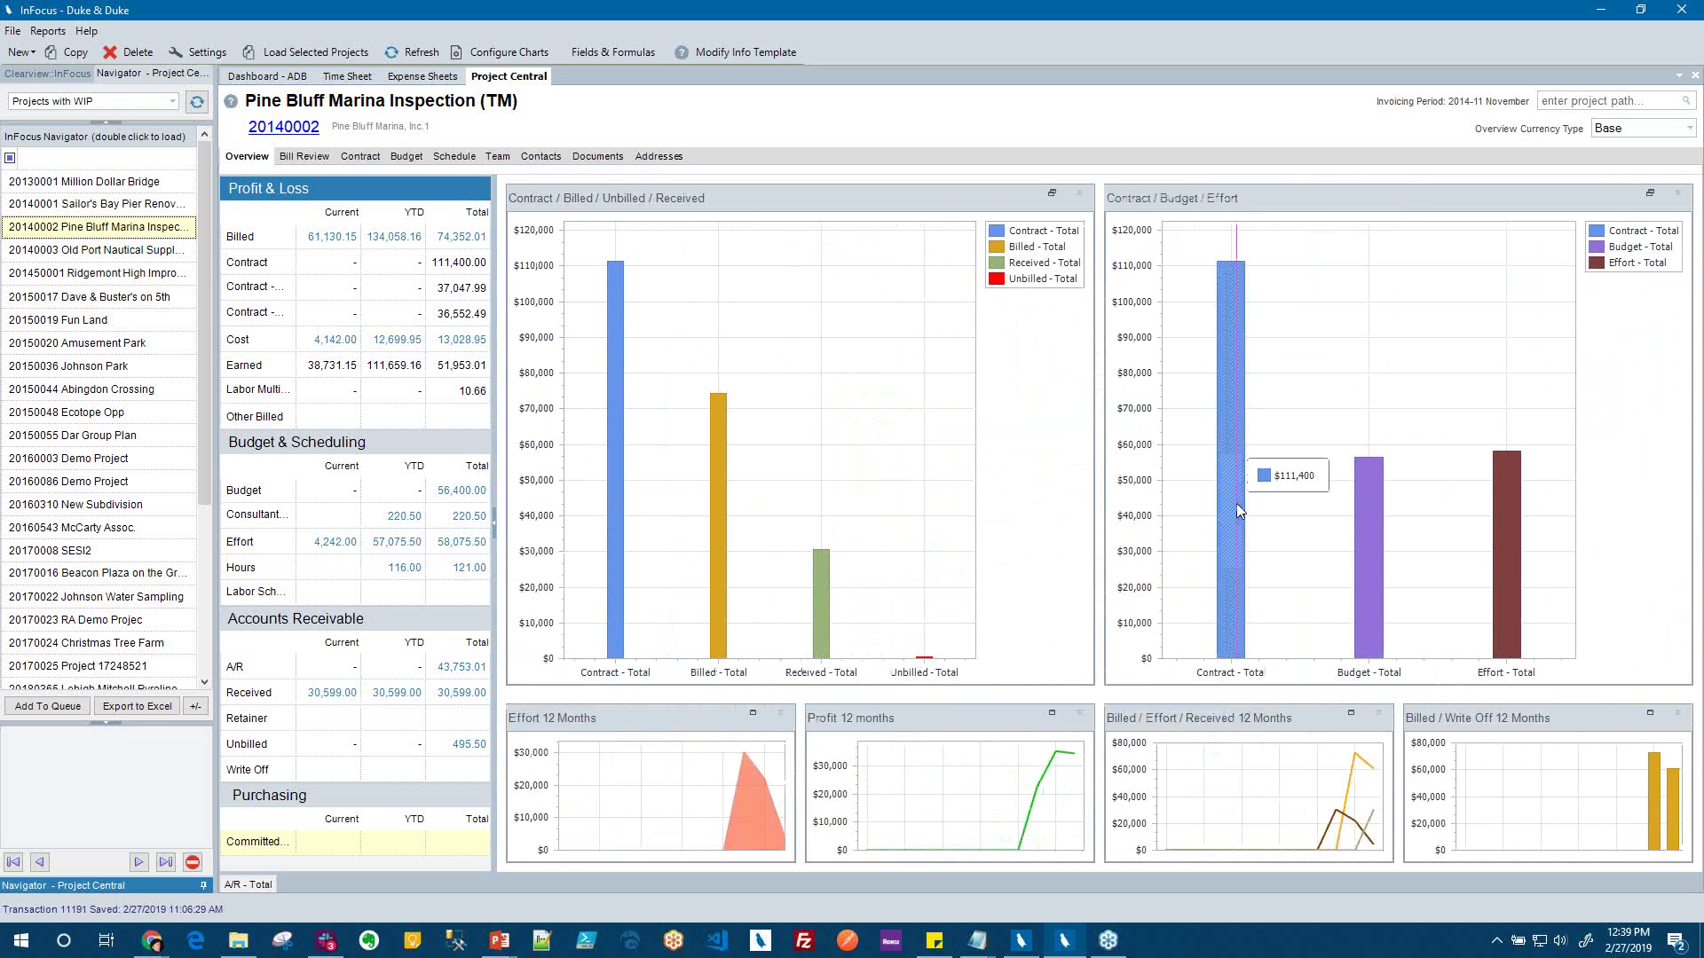
pyautogui.moveTo(1380, 504)
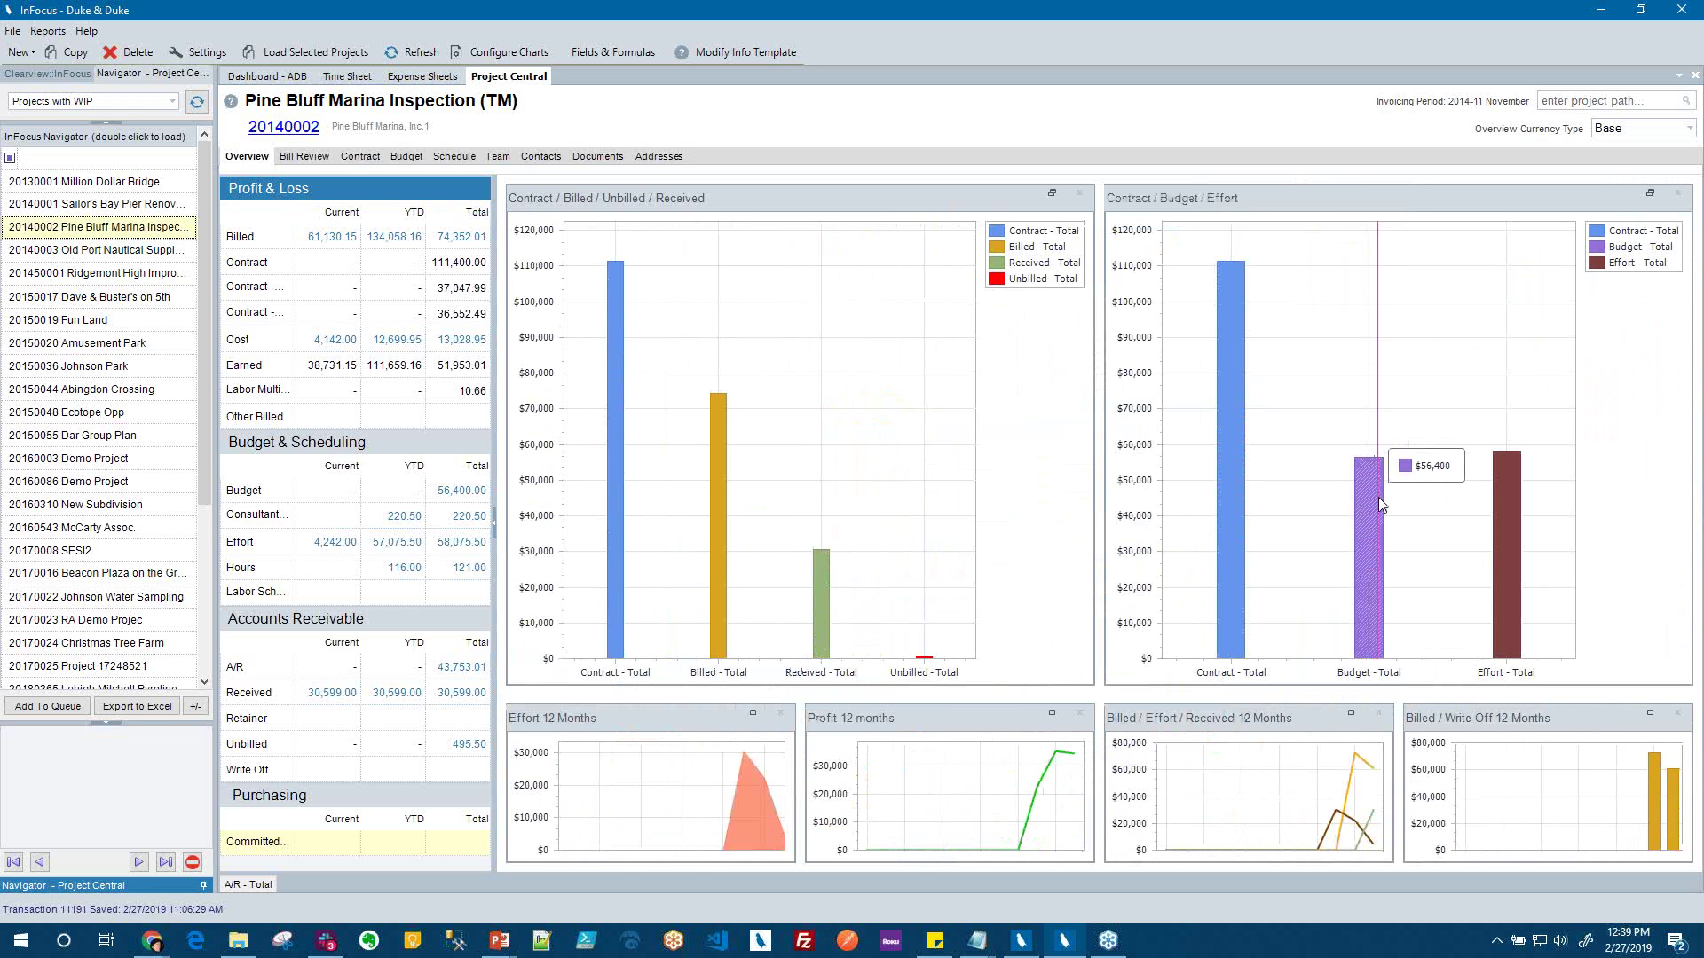
pyautogui.moveTo(1222, 425)
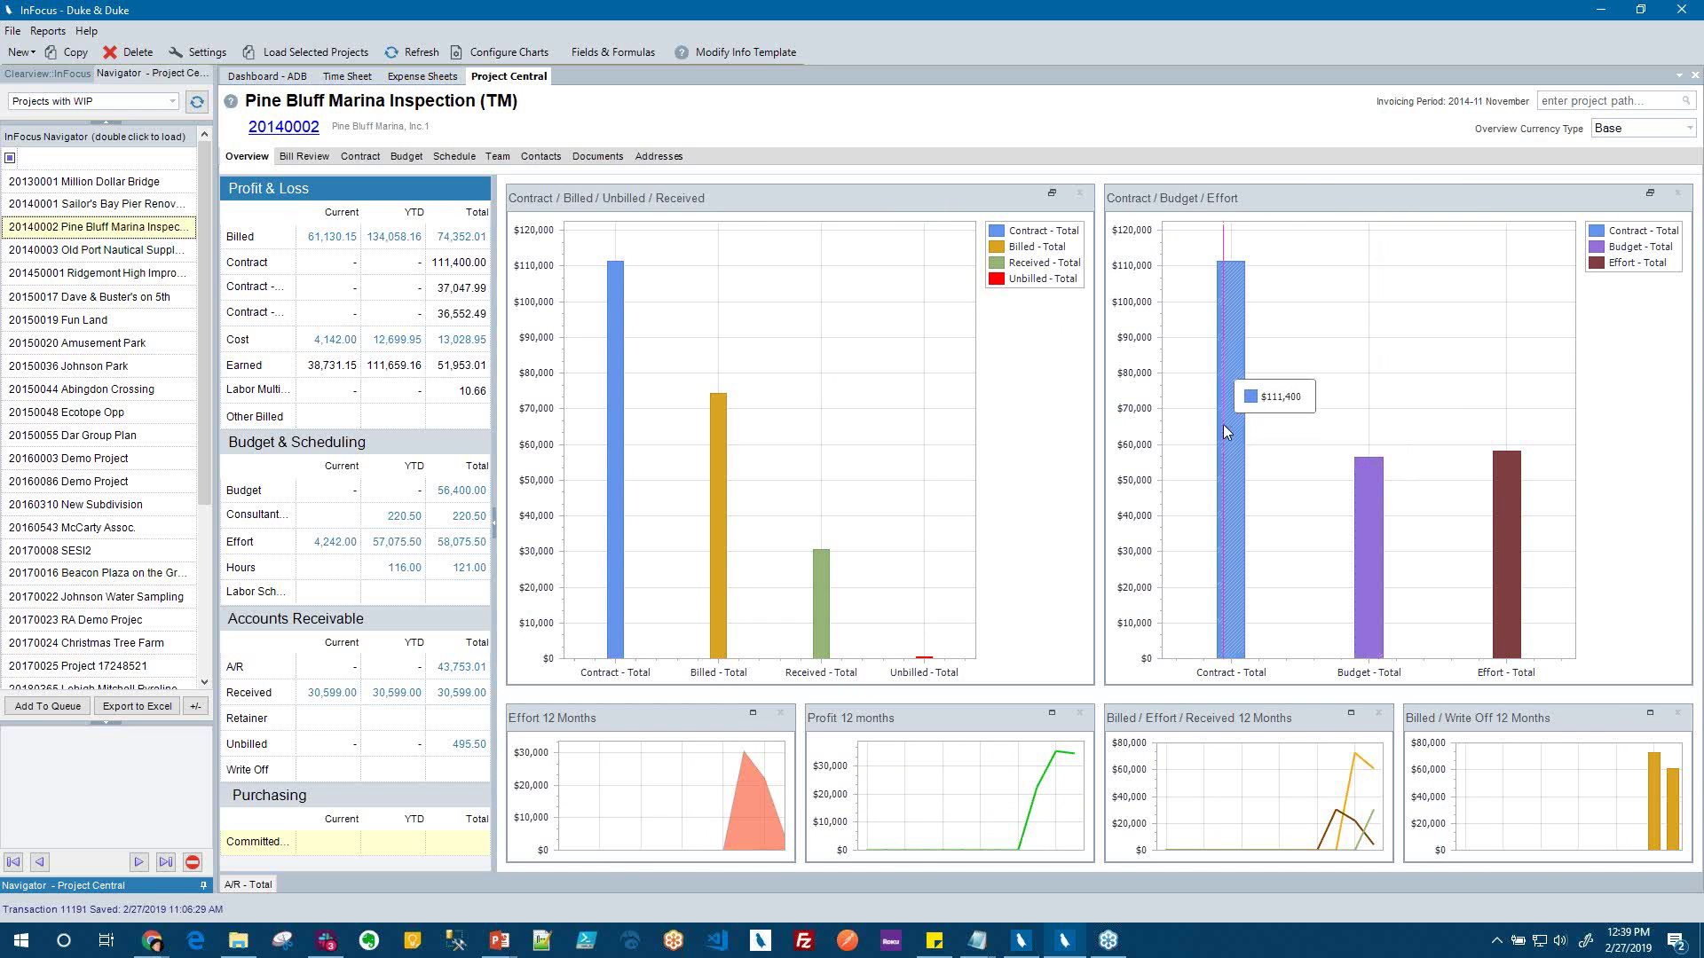
pyautogui.moveTo(1371, 595)
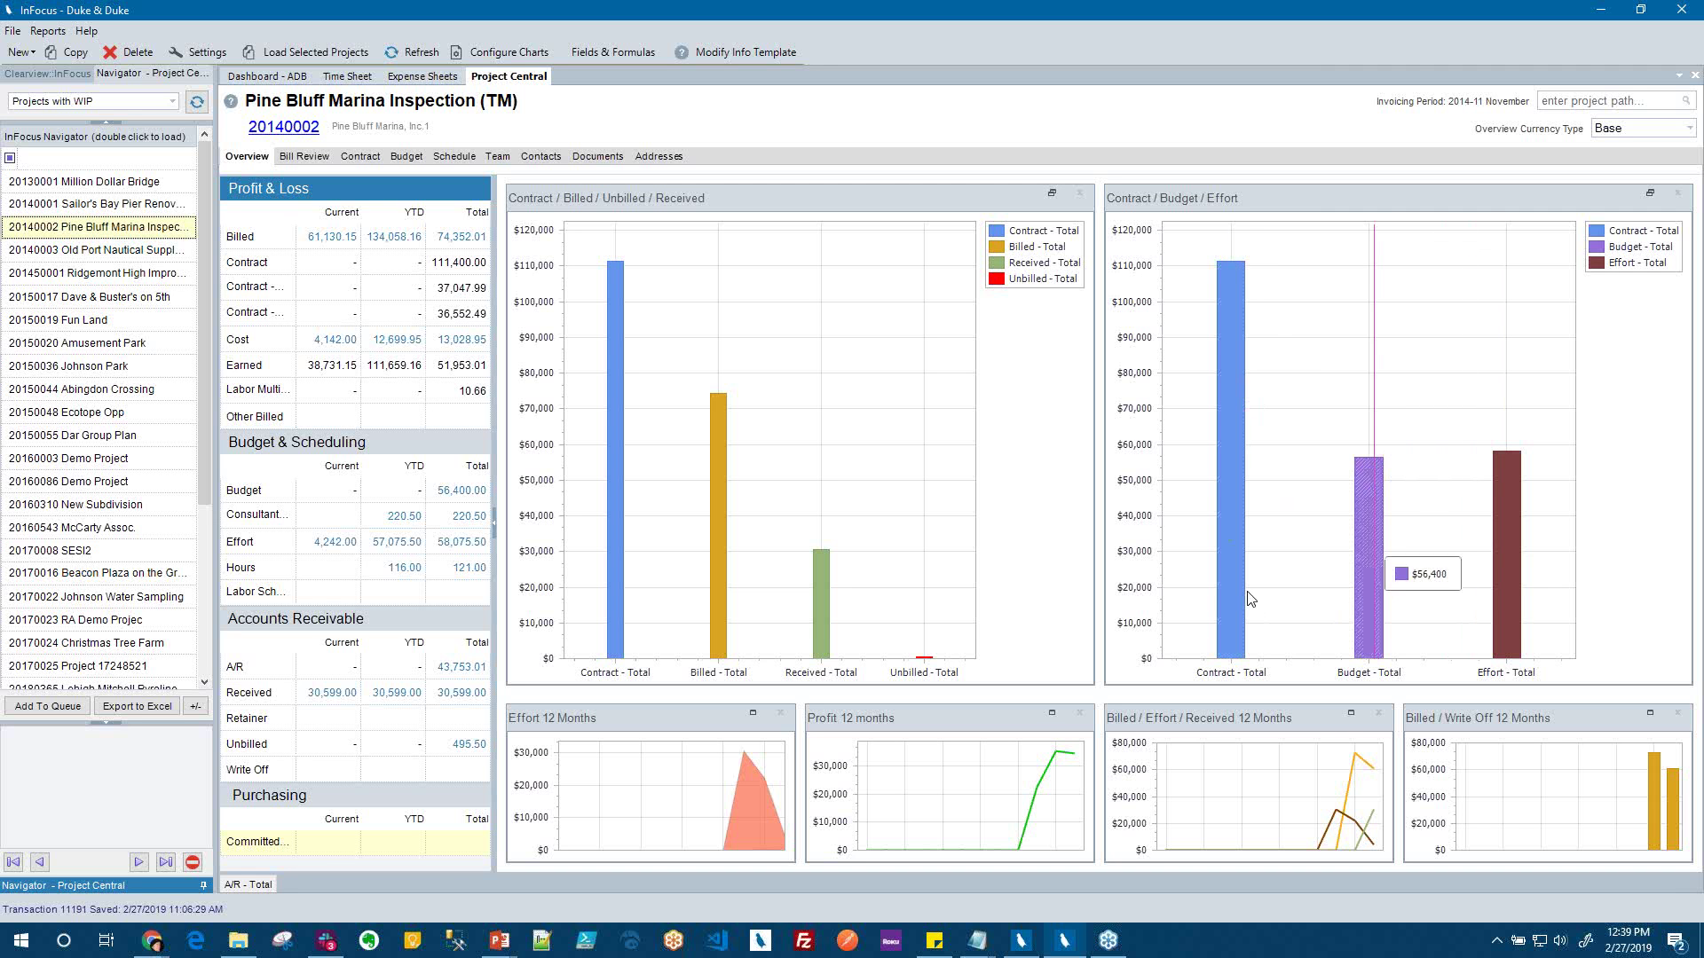
pyautogui.moveTo(1232, 589)
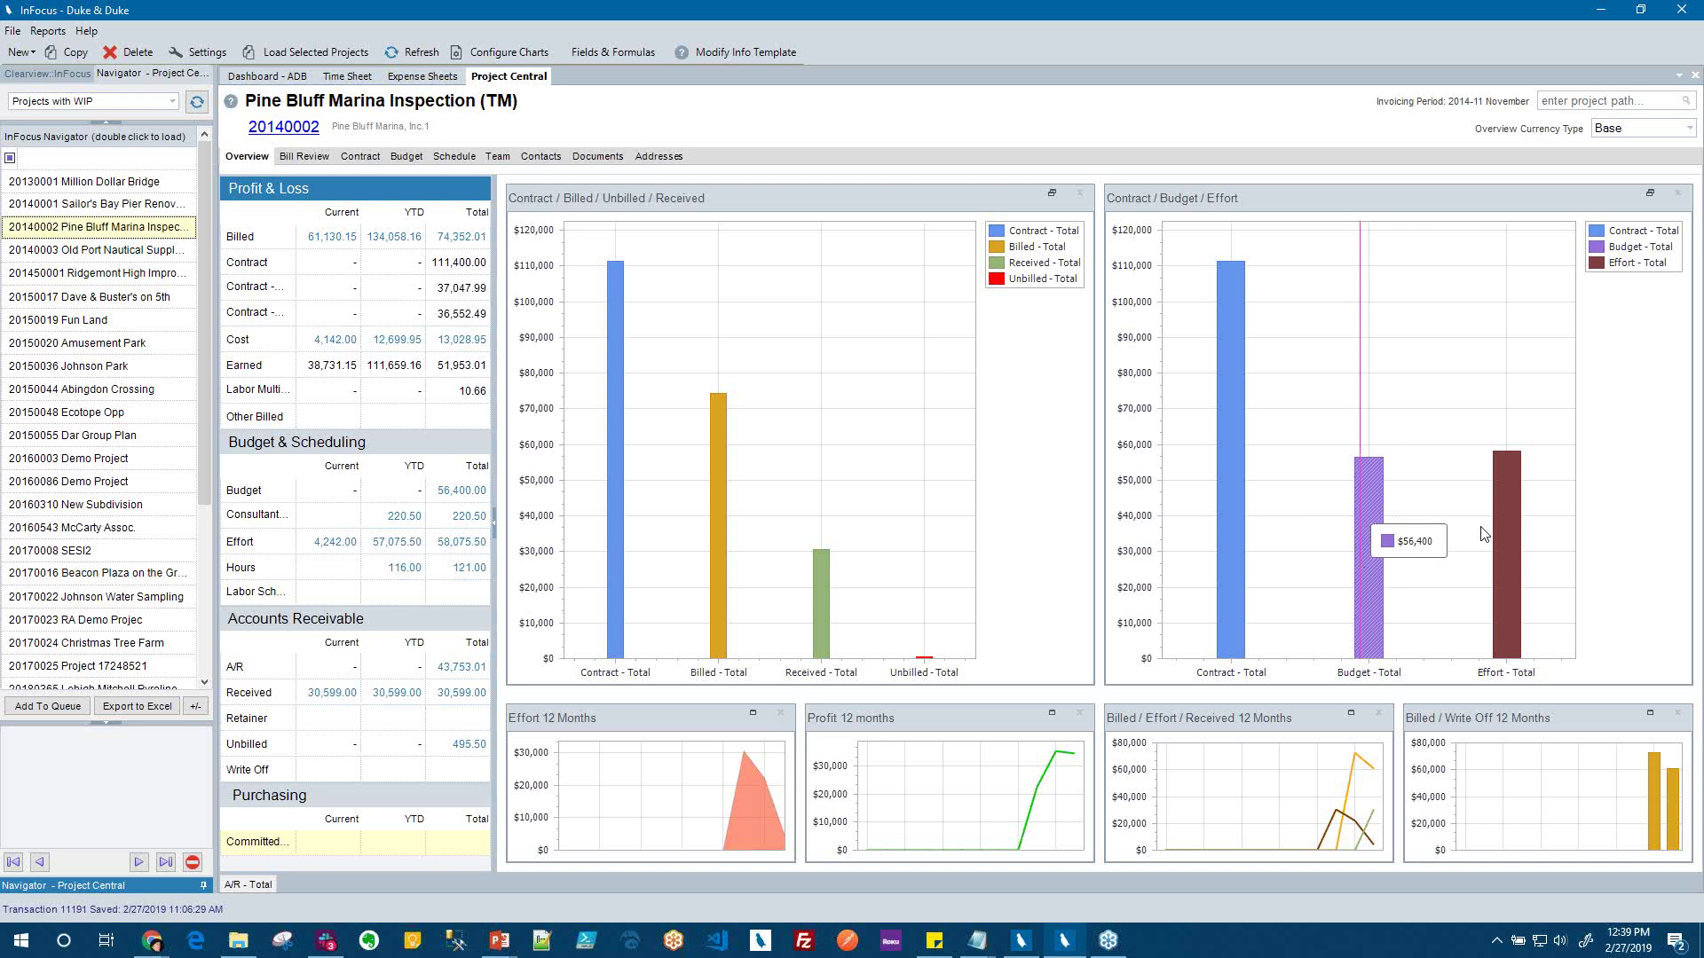
pyautogui.moveTo(1506, 513)
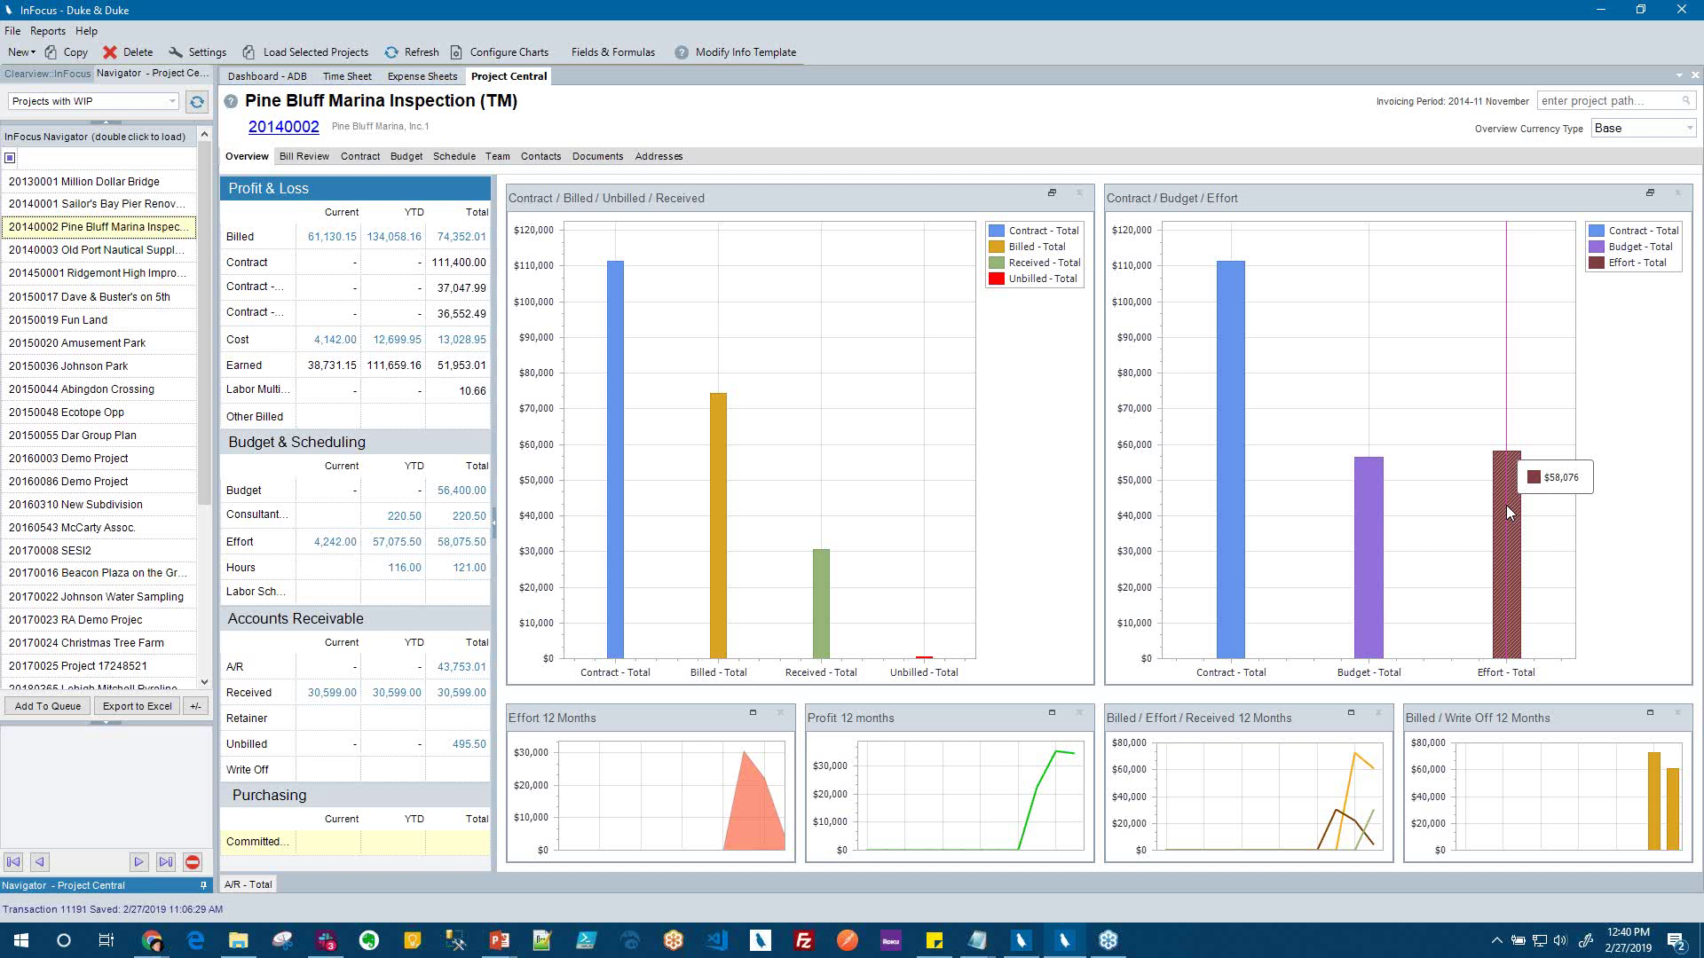
pyautogui.click(1651, 195)
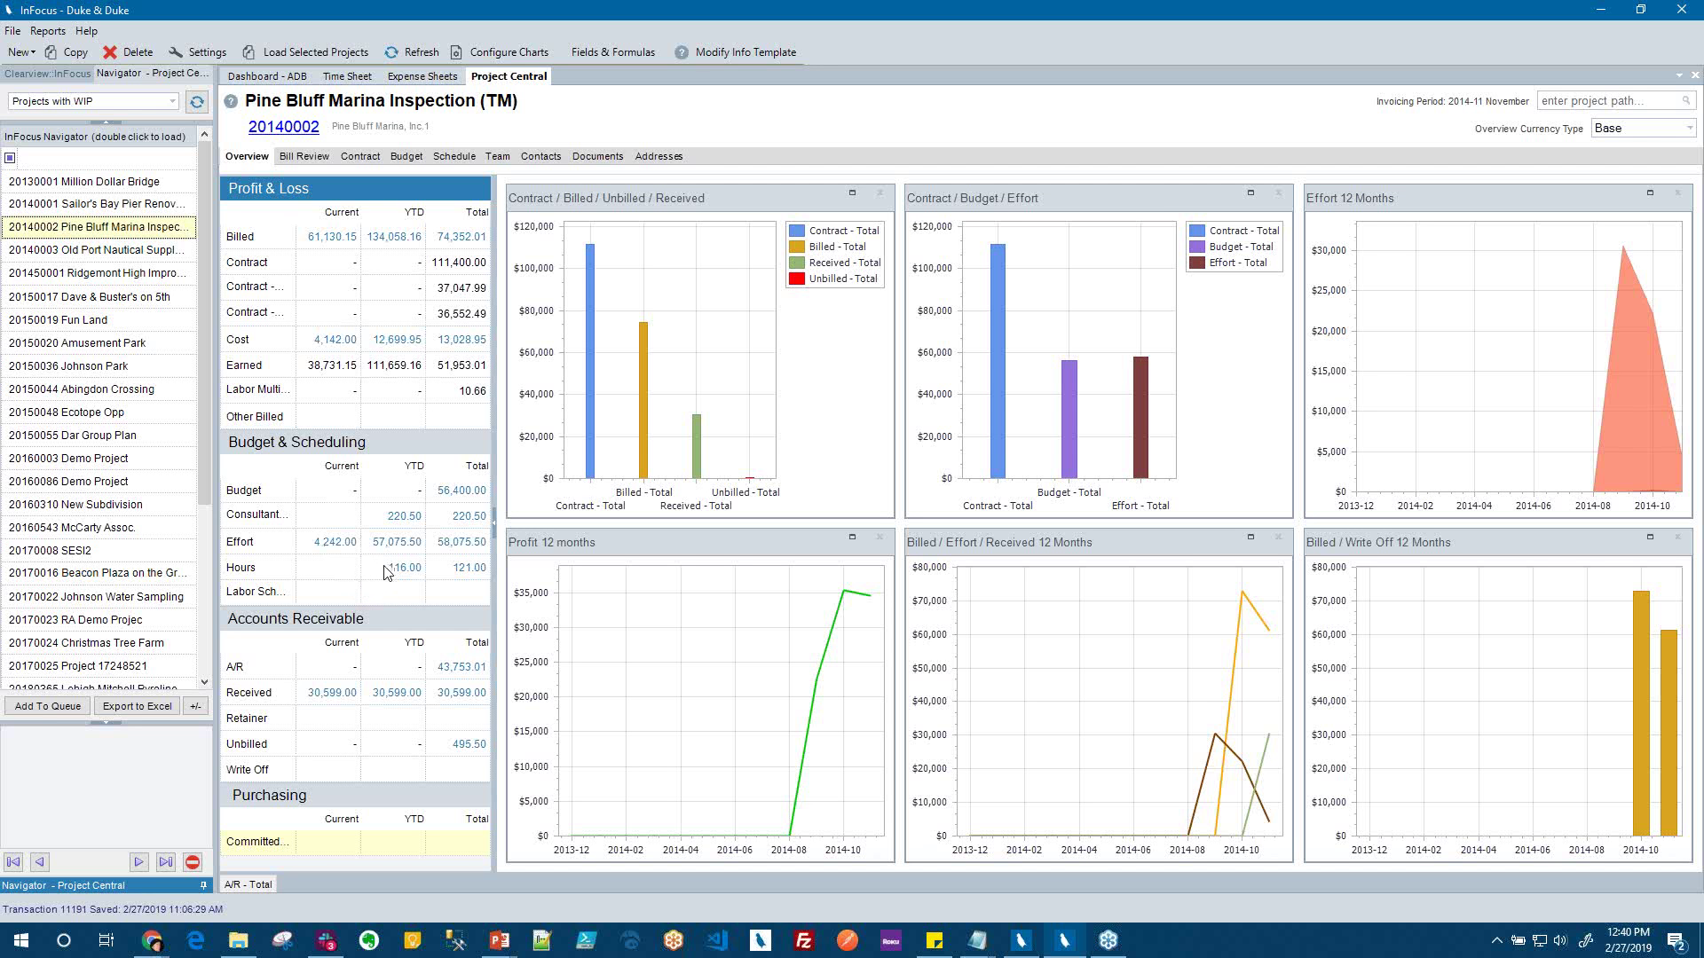
# Drill down into the year-to-date Hours figure under Budget & Scheduling to list its timesheet transactions
pyautogui.click(391, 575)
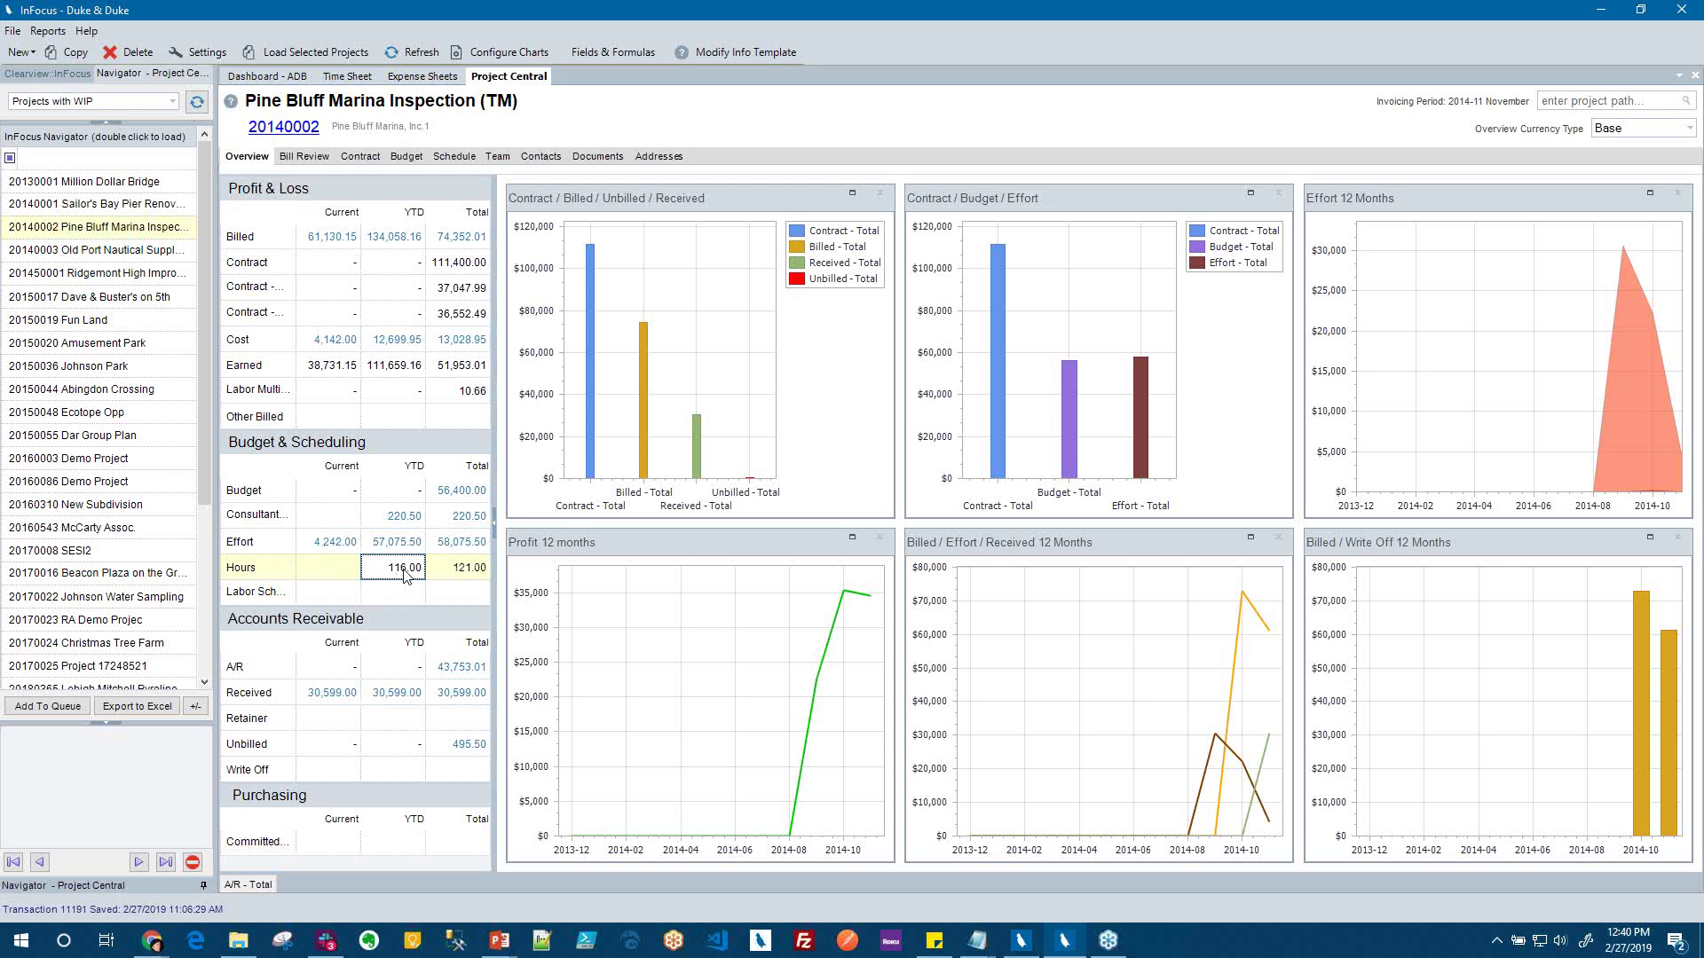
pyautogui.doubleClick(407, 575)
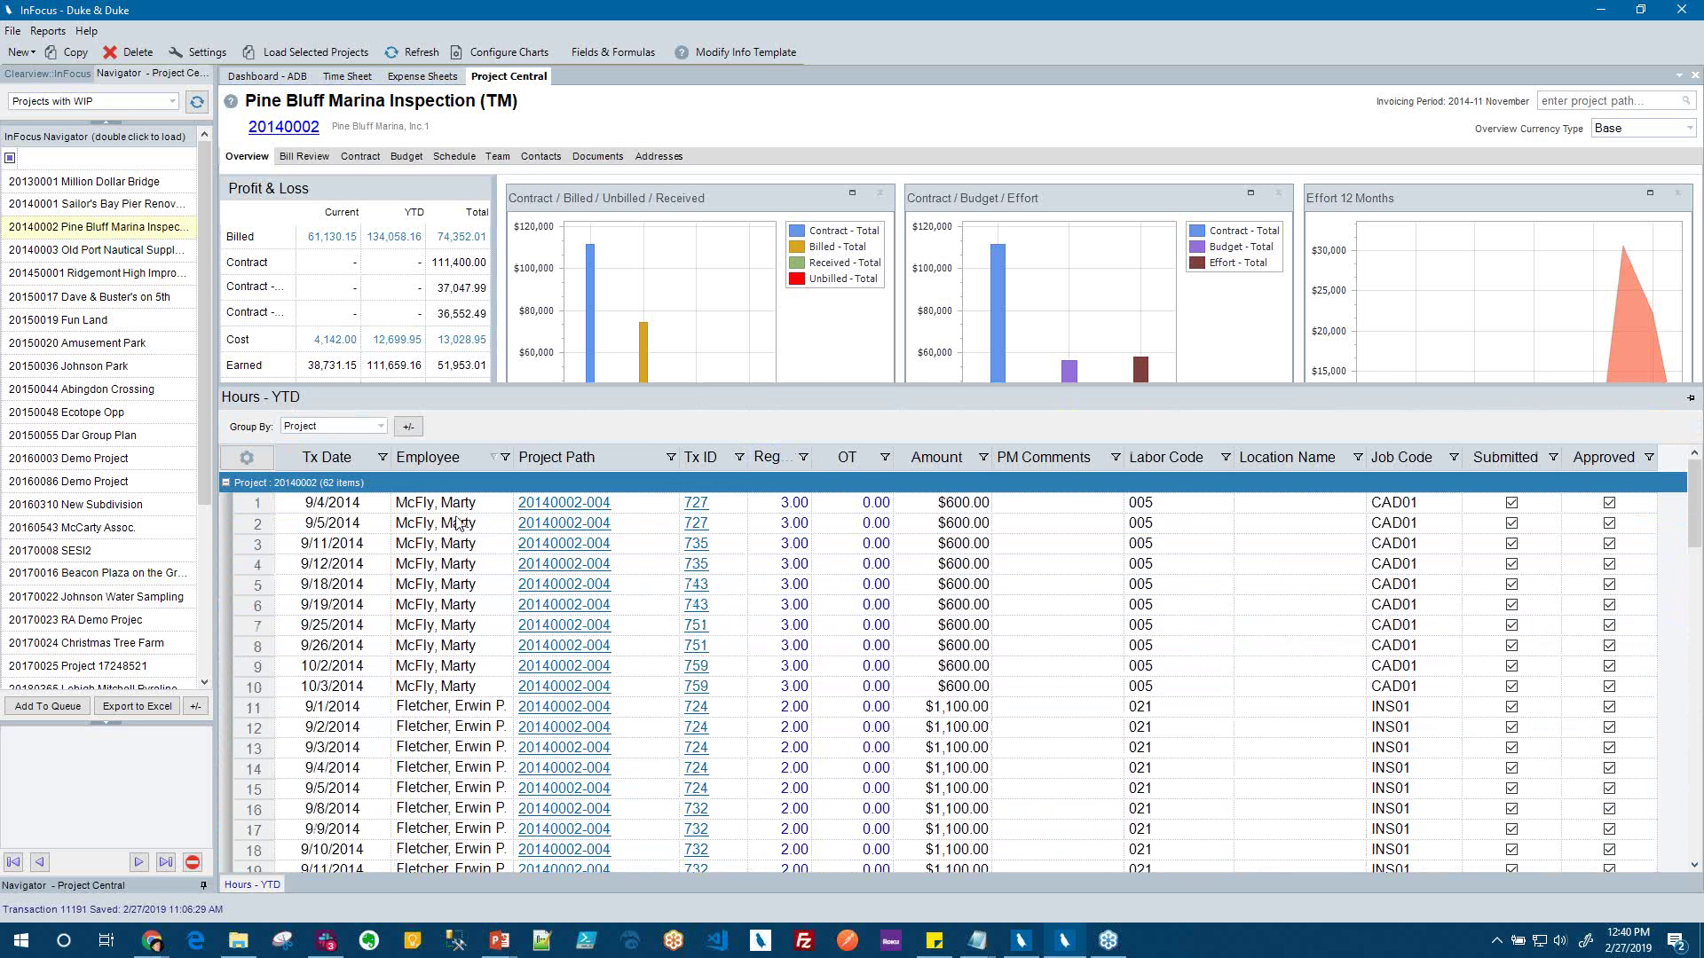
pyautogui.press('Down')
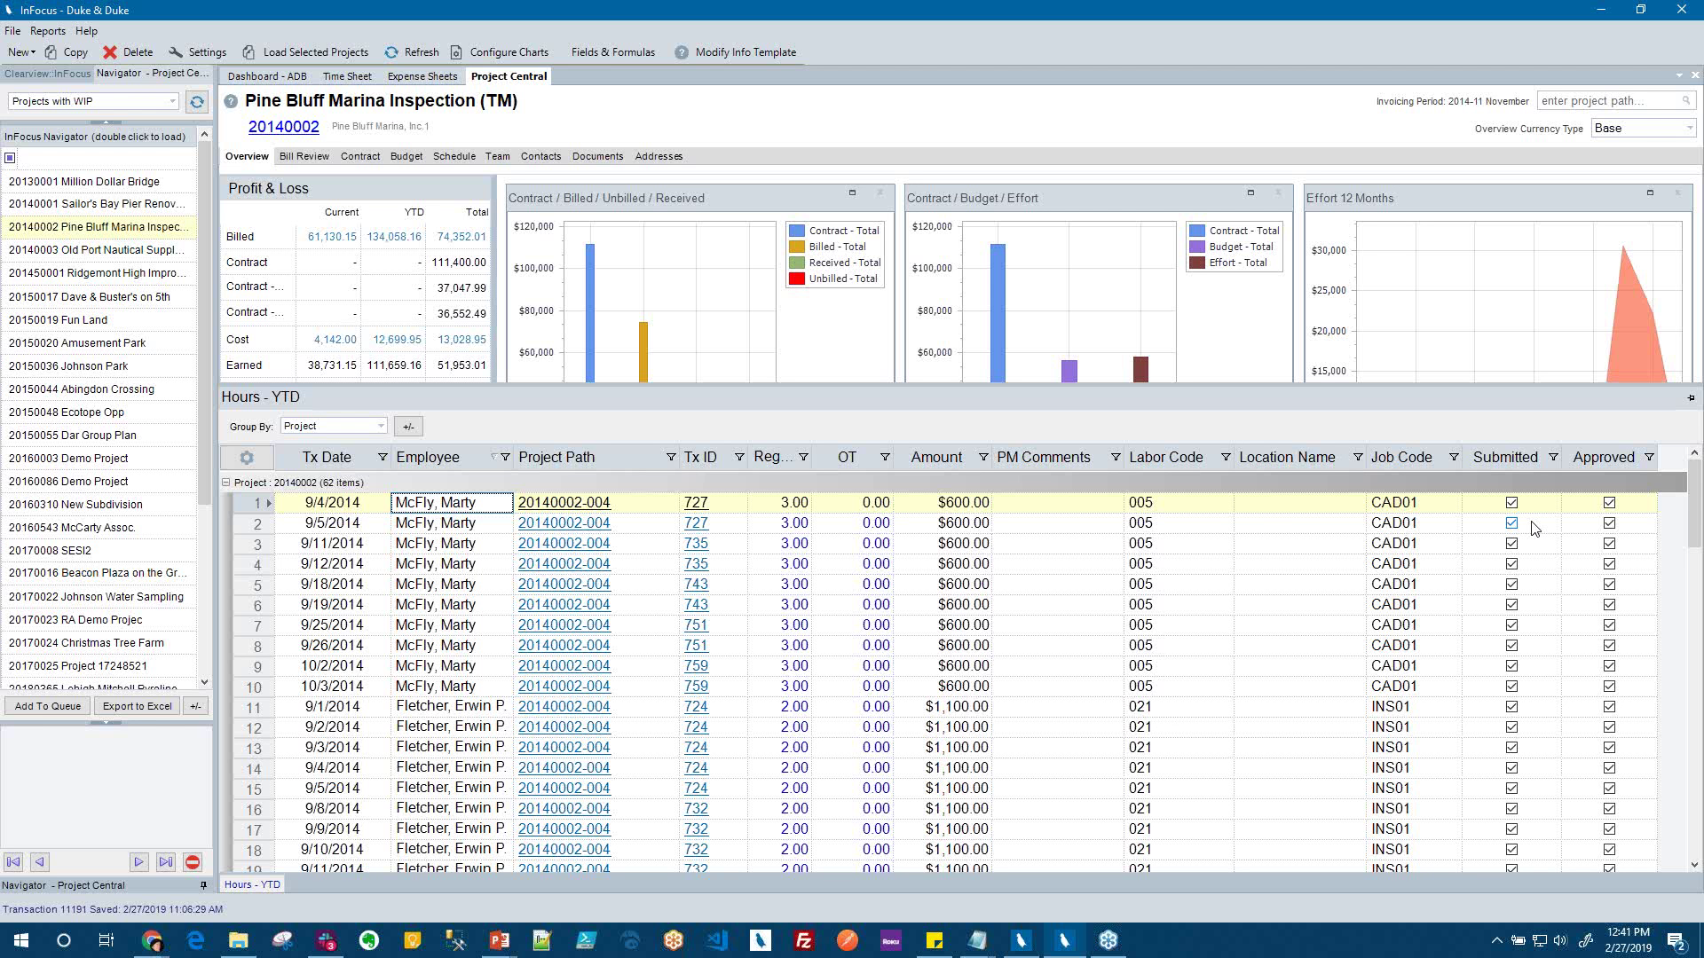
# Move the Employee column after Project Path in the Hours - YTD grid and filter the entries to a single employee
pyautogui.click(504, 458)
pyautogui.click(504, 458)
pyautogui.moveTo(460, 454); pyautogui.dragTo(683, 456)
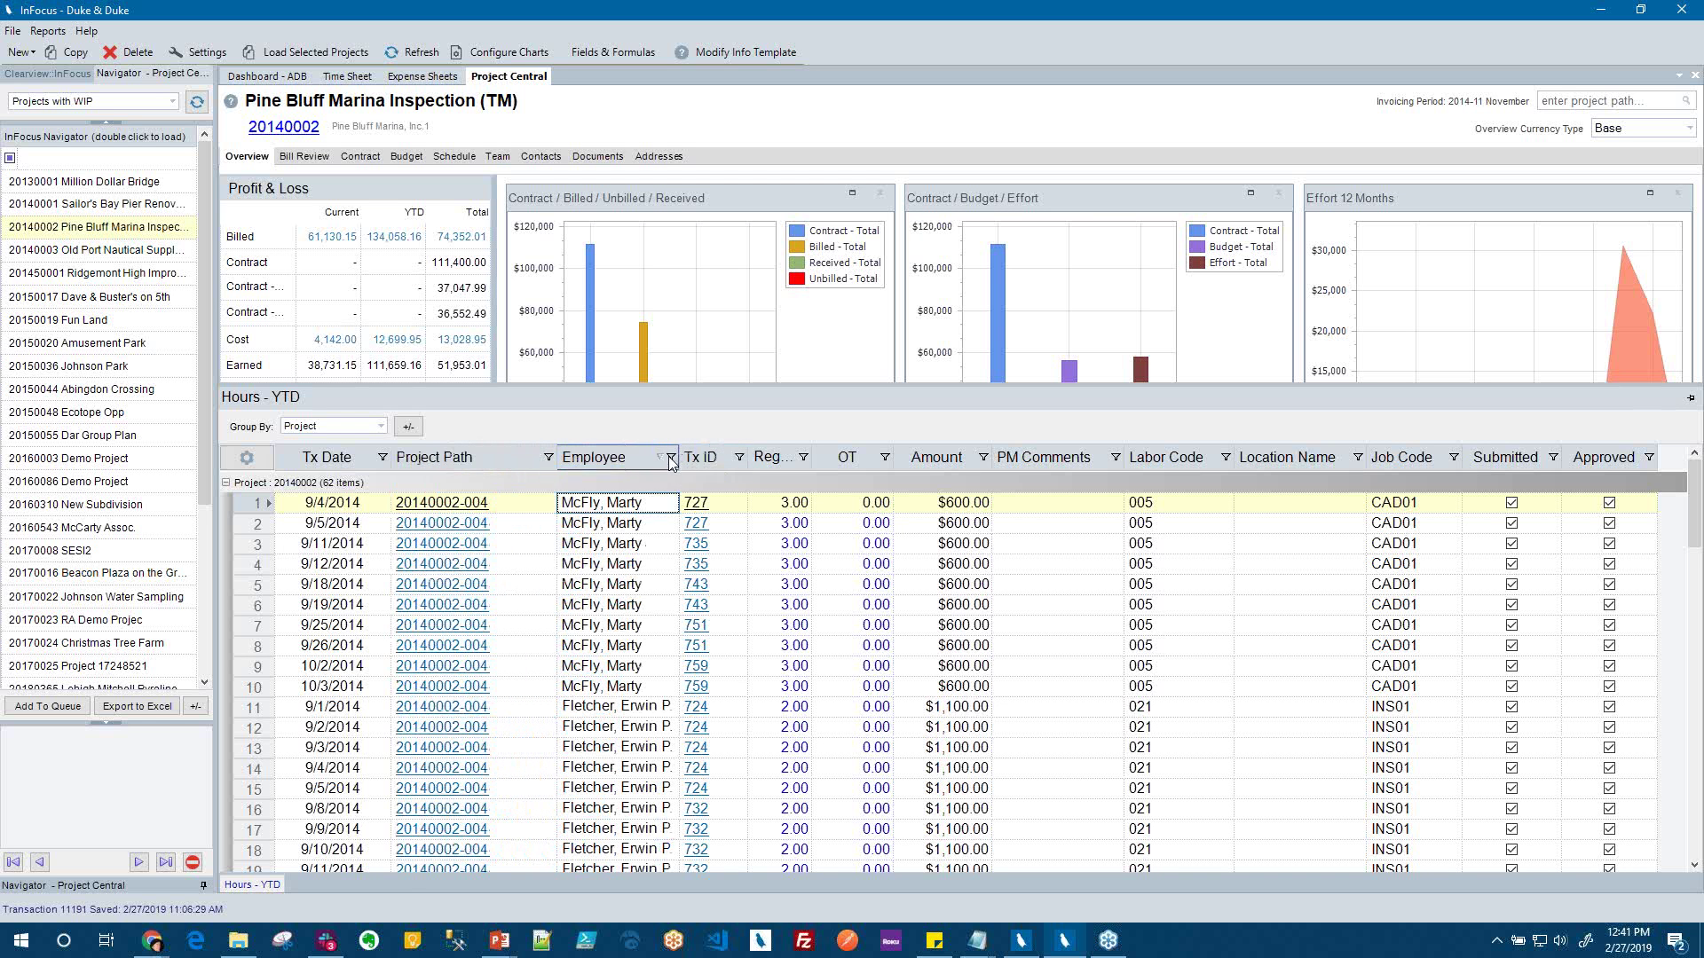
pyautogui.click(670, 457)
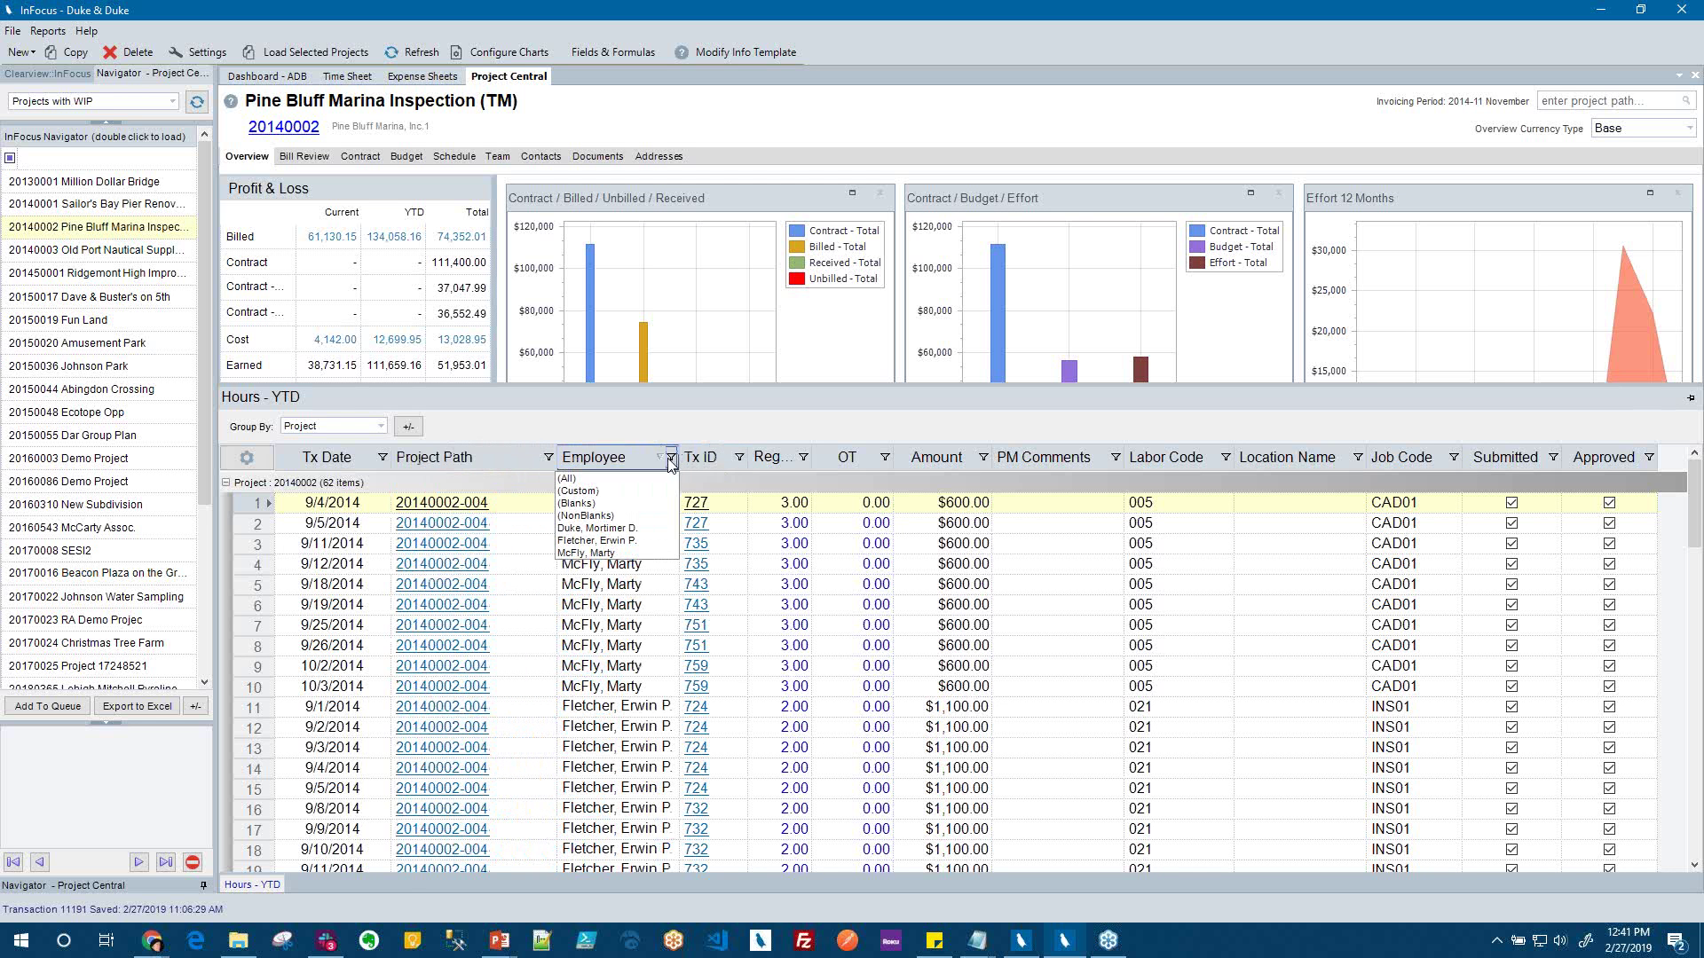
pyautogui.click(627, 530)
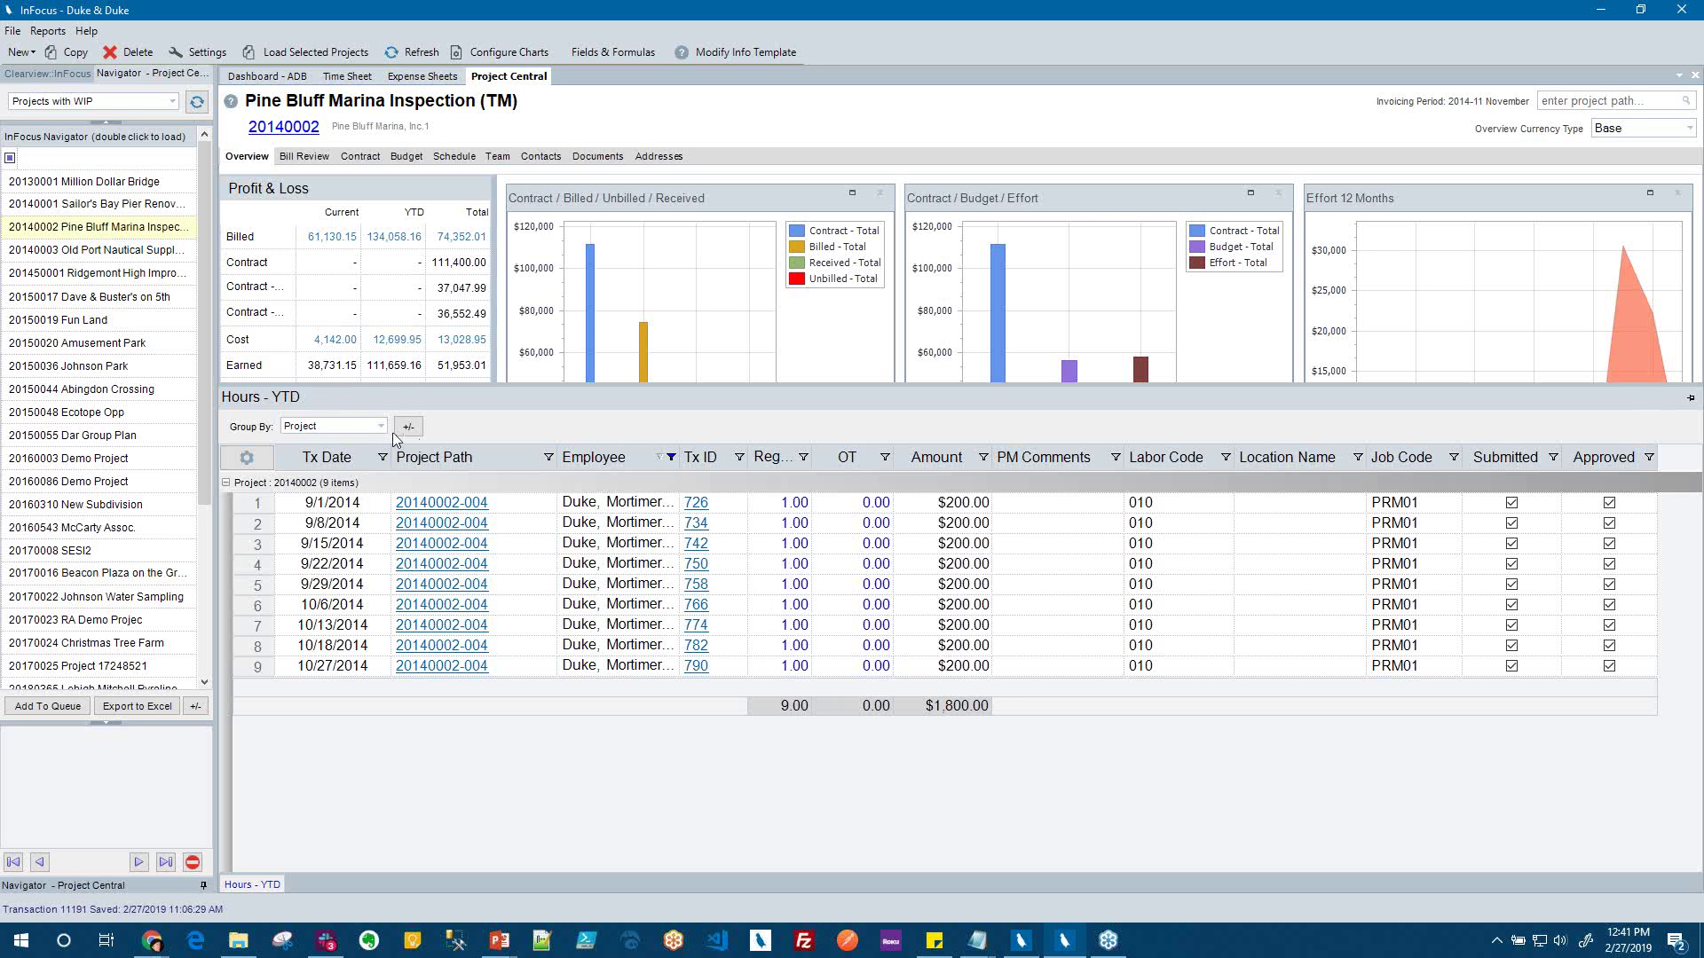
# Review the columns offered for the Hours grid, cancel without changing them, and return to the project overview
pyautogui.click(250, 459)
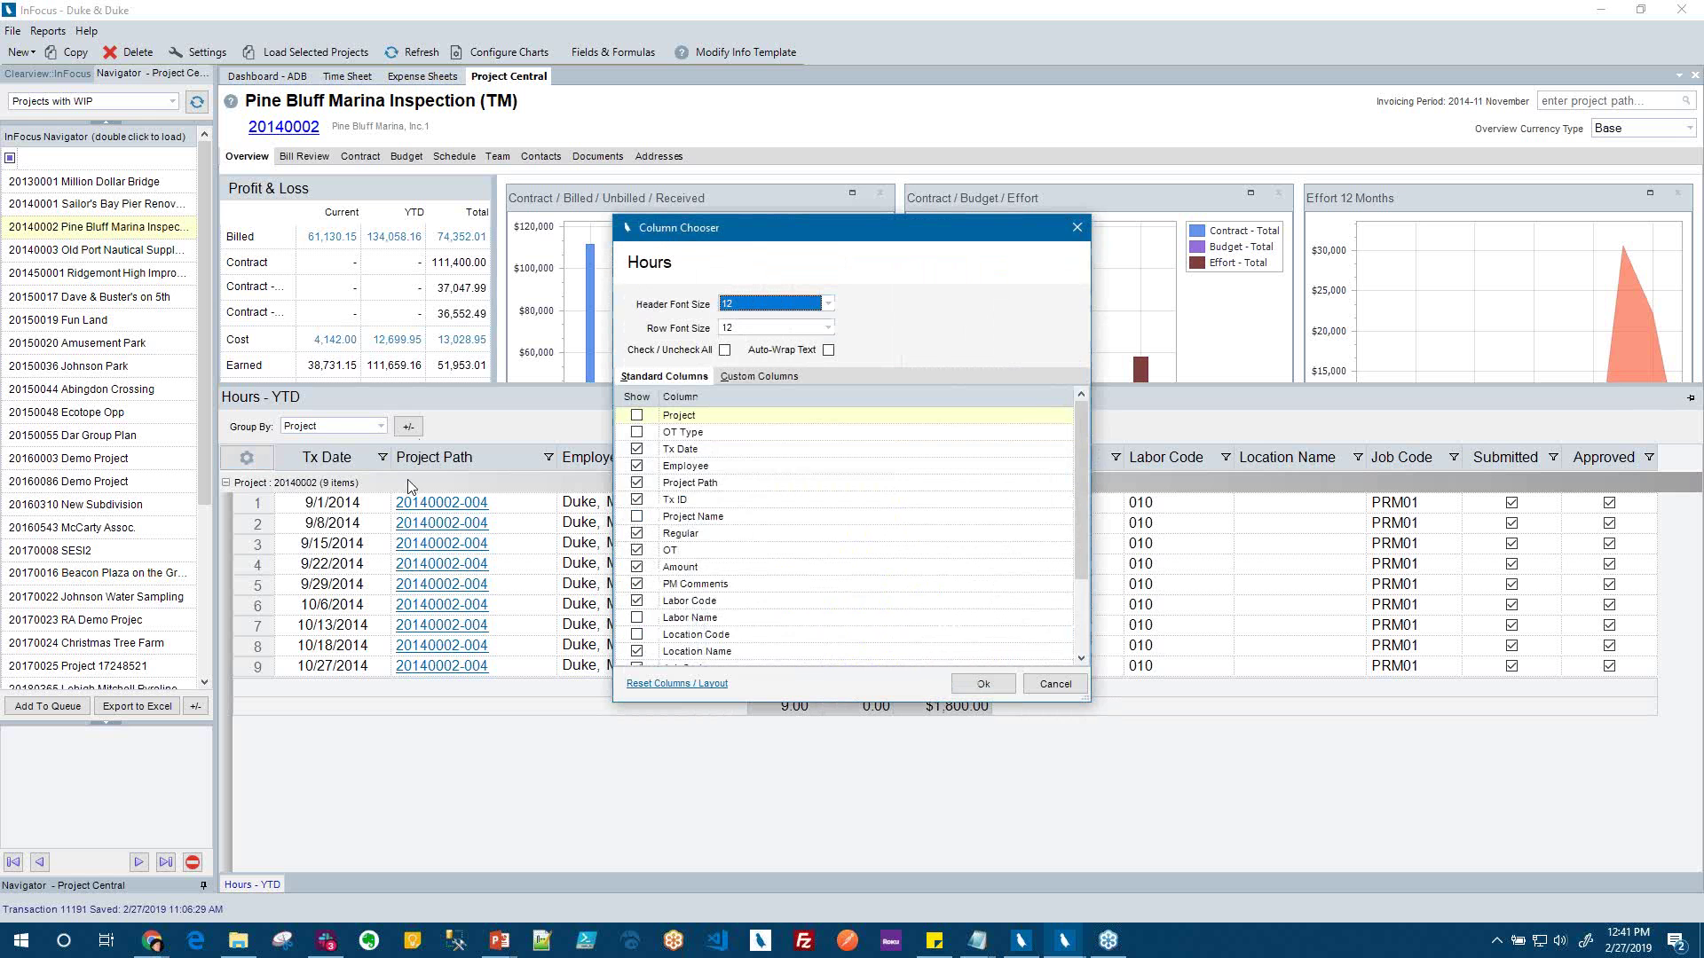
pyautogui.scroll(-5, 929, 545)
pyautogui.scroll(5, 929, 545)
pyautogui.click(1034, 684)
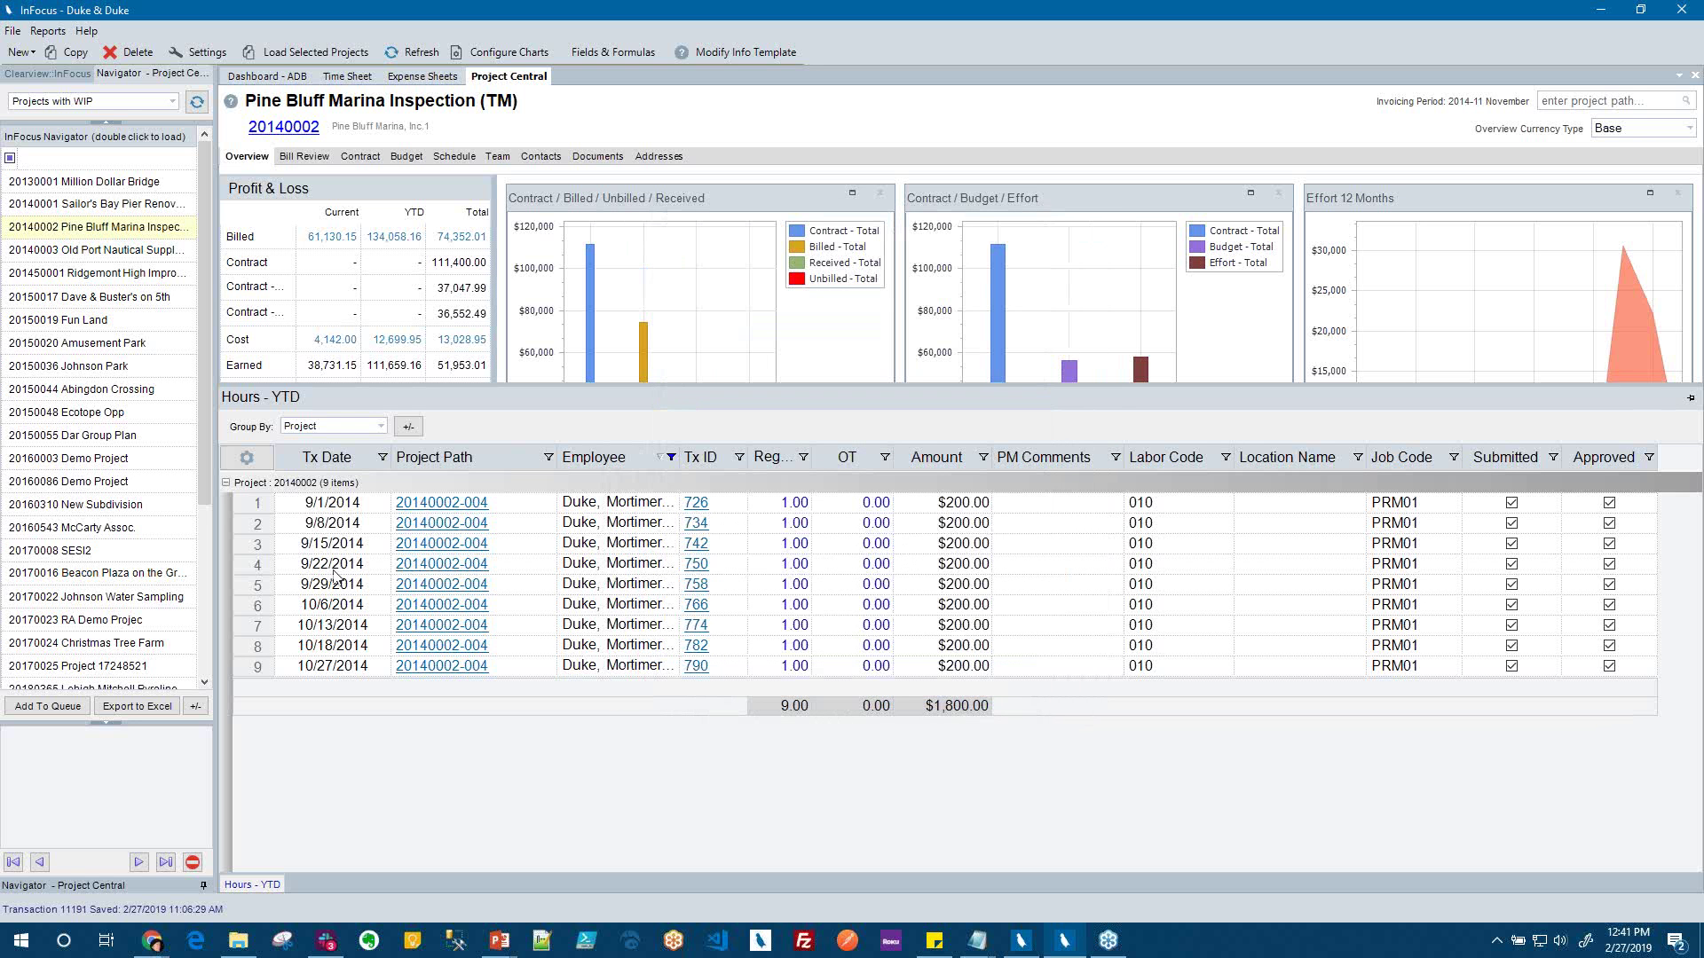
pyautogui.click(335, 568)
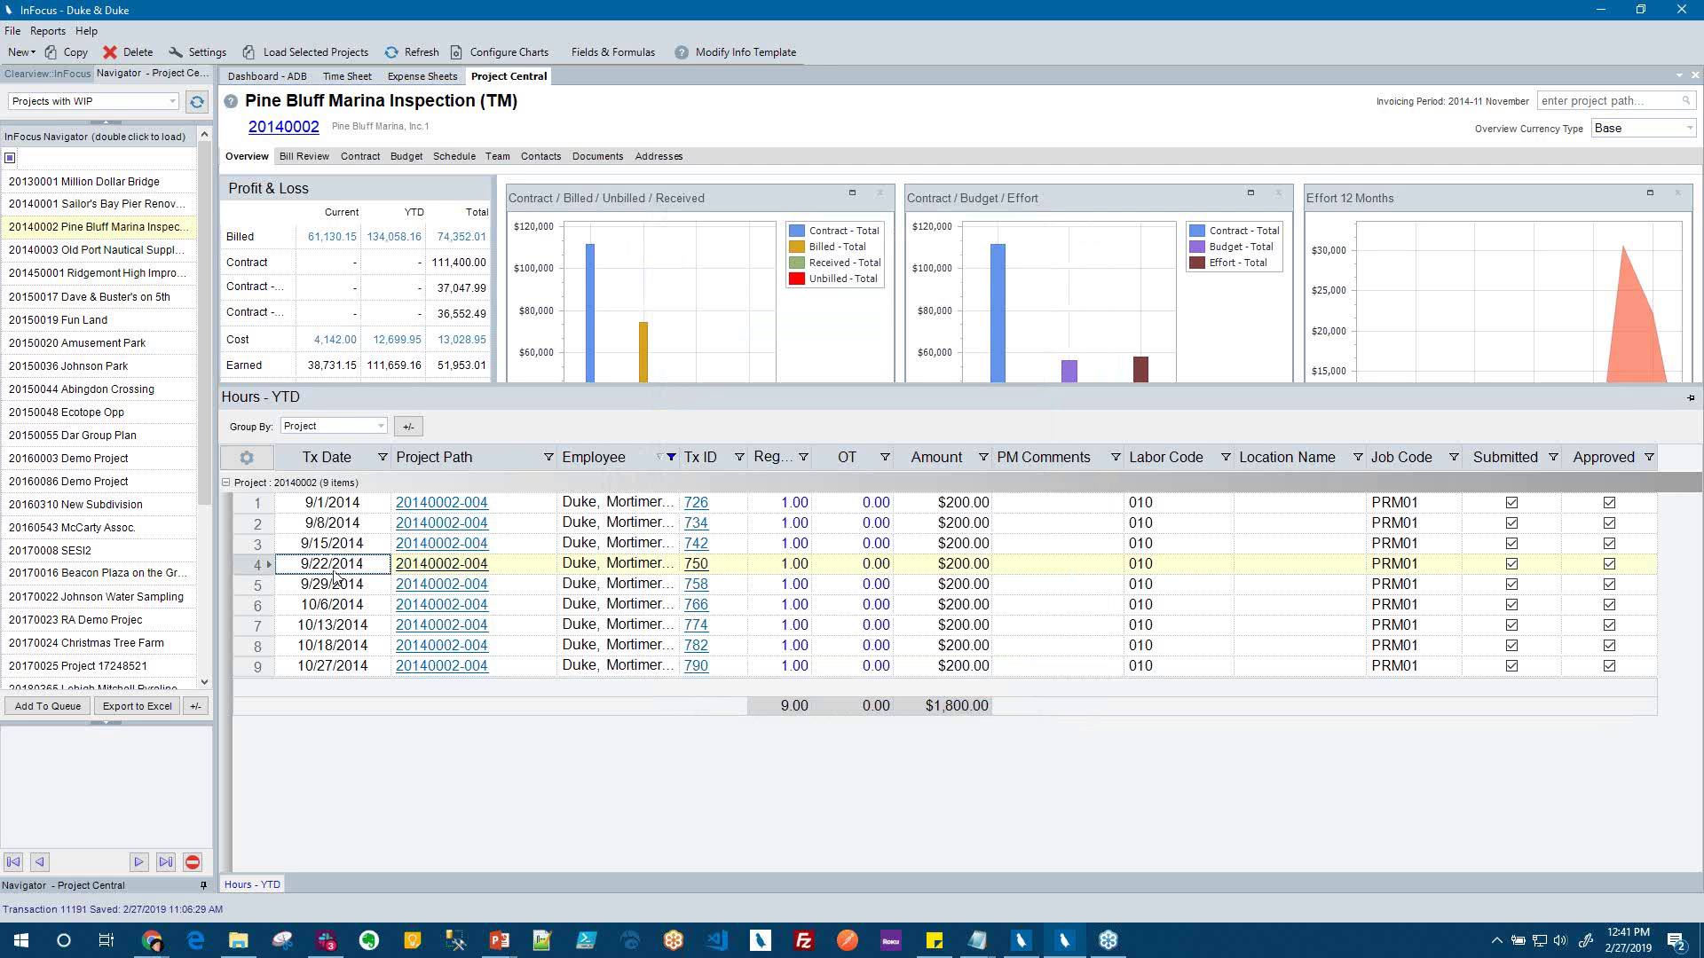
pyautogui.click(374, 310)
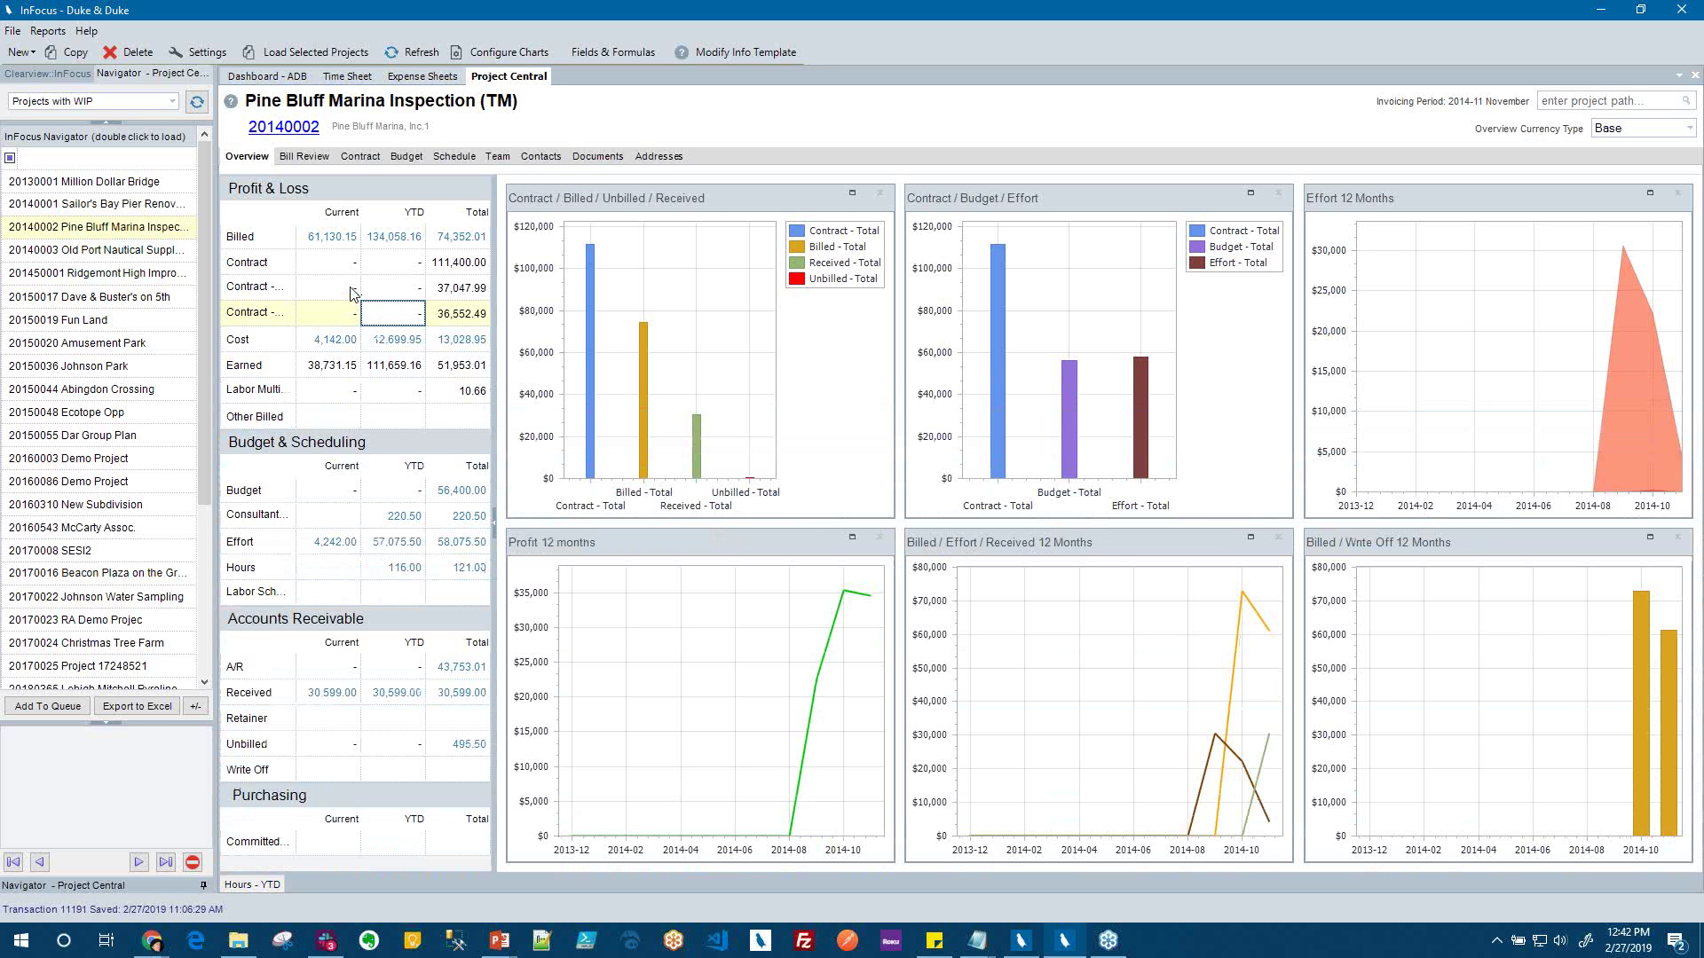
# Open Bill Review and load project 20140001 Sailor's Bay Pier Renovation, followed by 20130001 Million Dollar Bridge
pyautogui.click(309, 158)
pyautogui.click(95, 205)
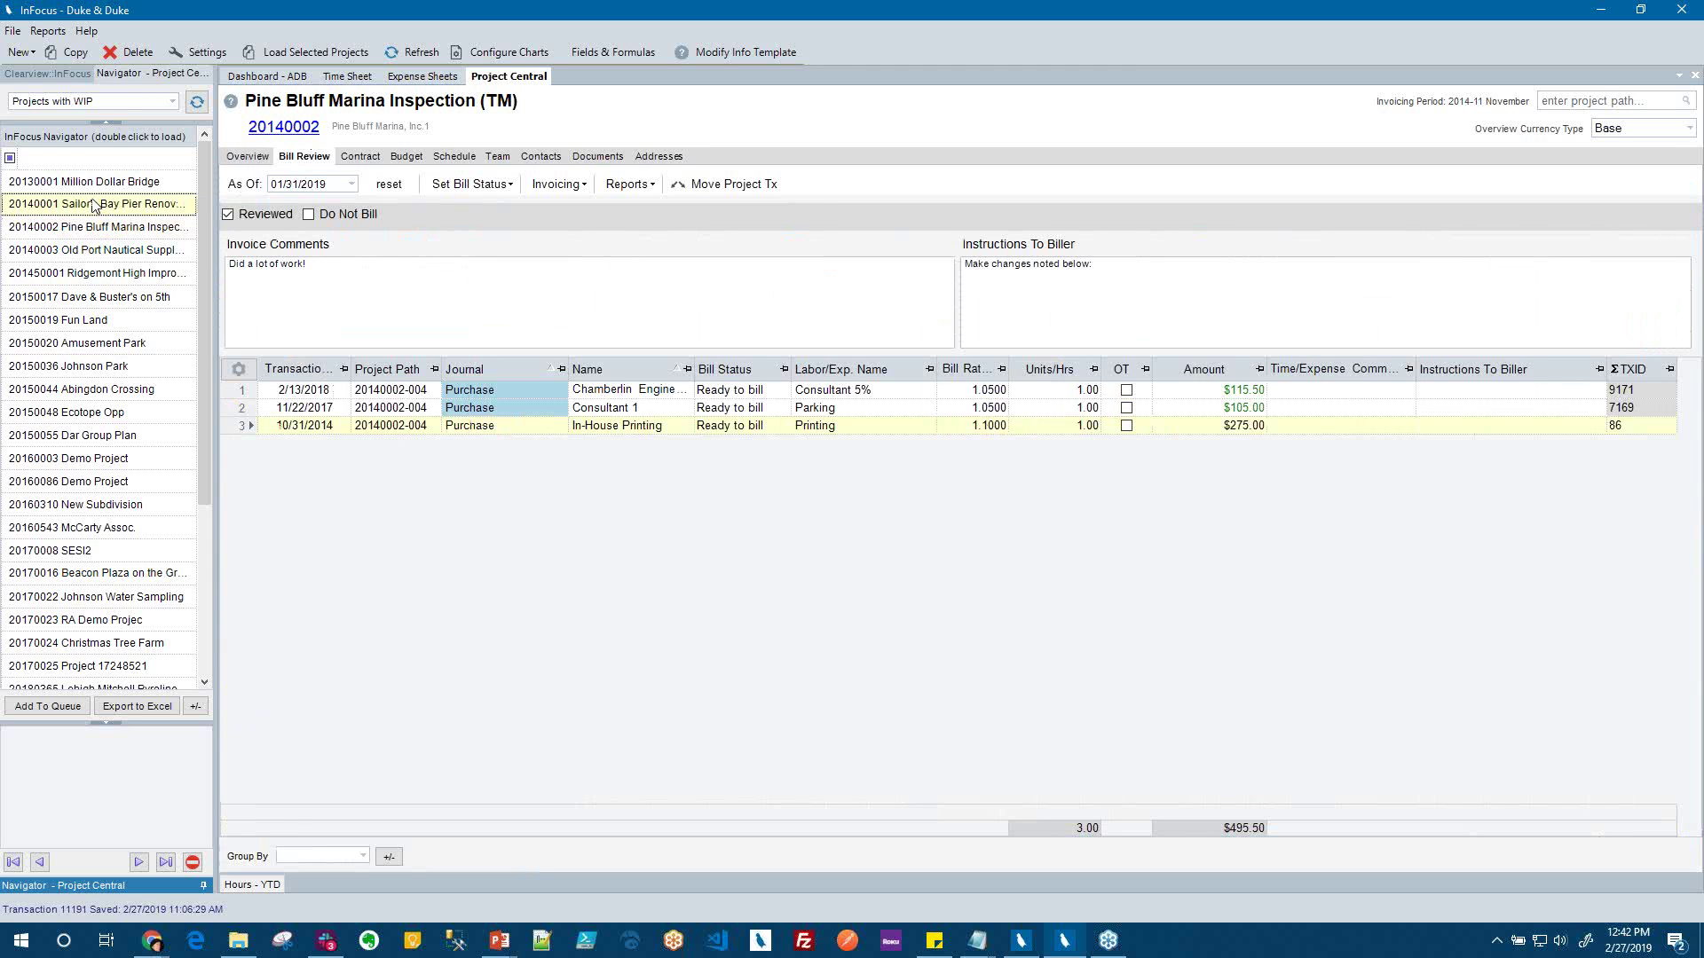
pyautogui.doubleClick(94, 205)
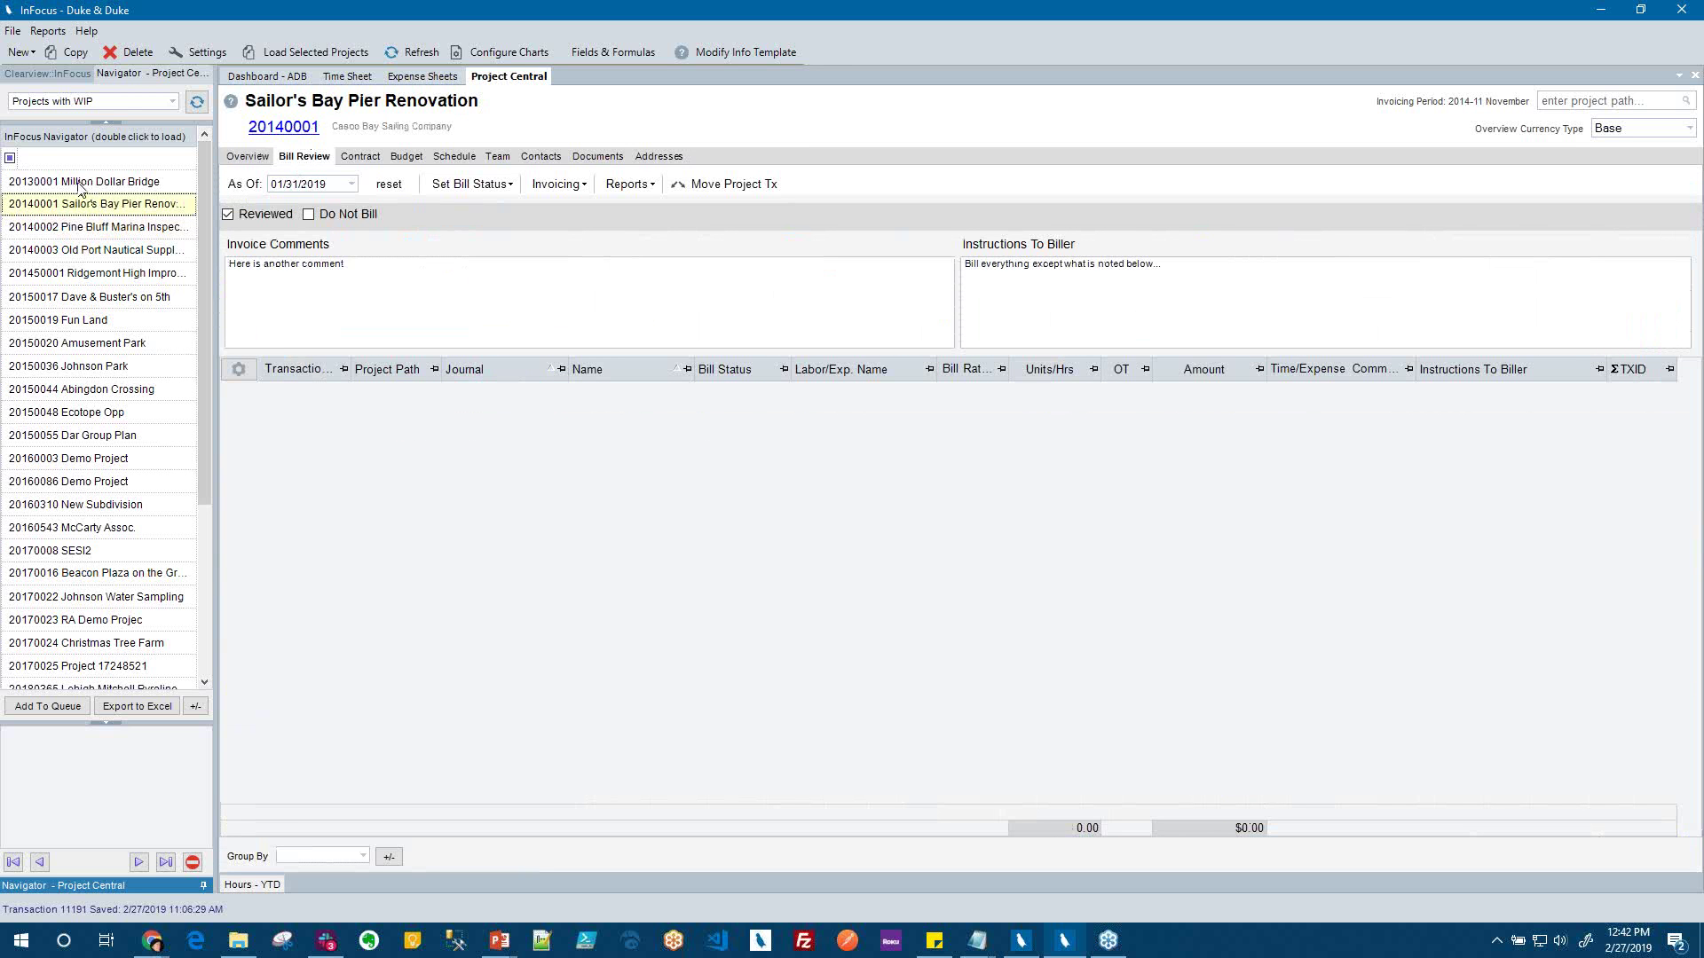
pyautogui.doubleClick(79, 183)
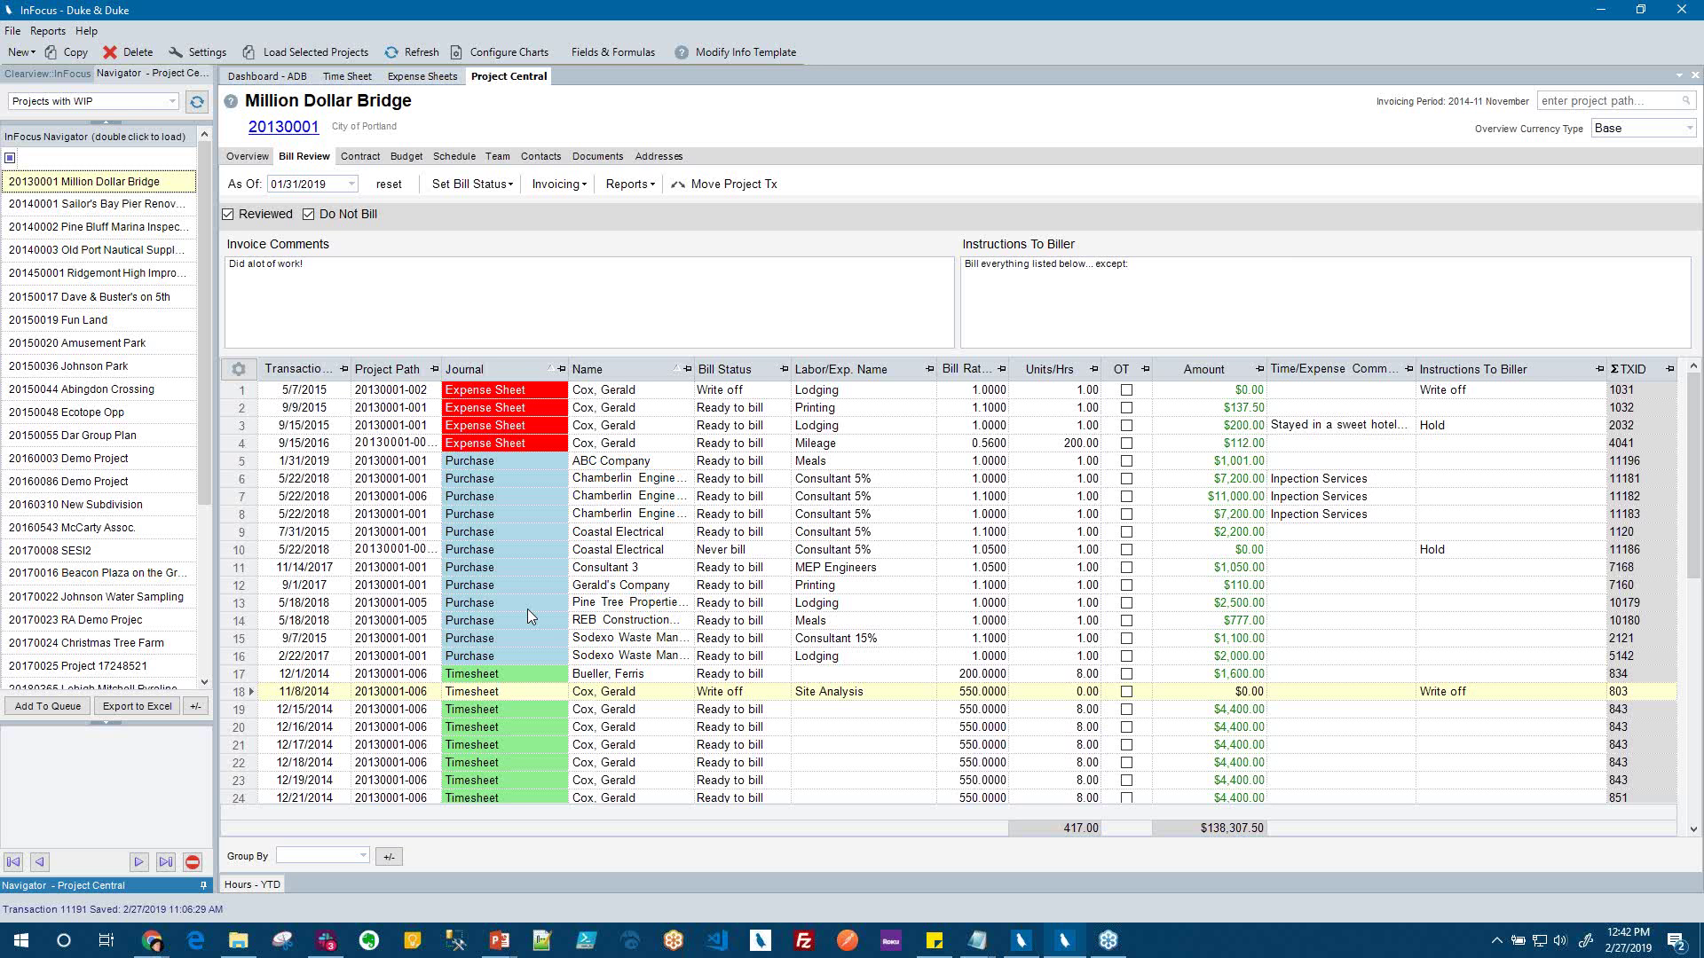
# Check the report choices and the As Of date selection in Bill Review for Million Dollar Bridge without changing anything
pyautogui.click(640, 185)
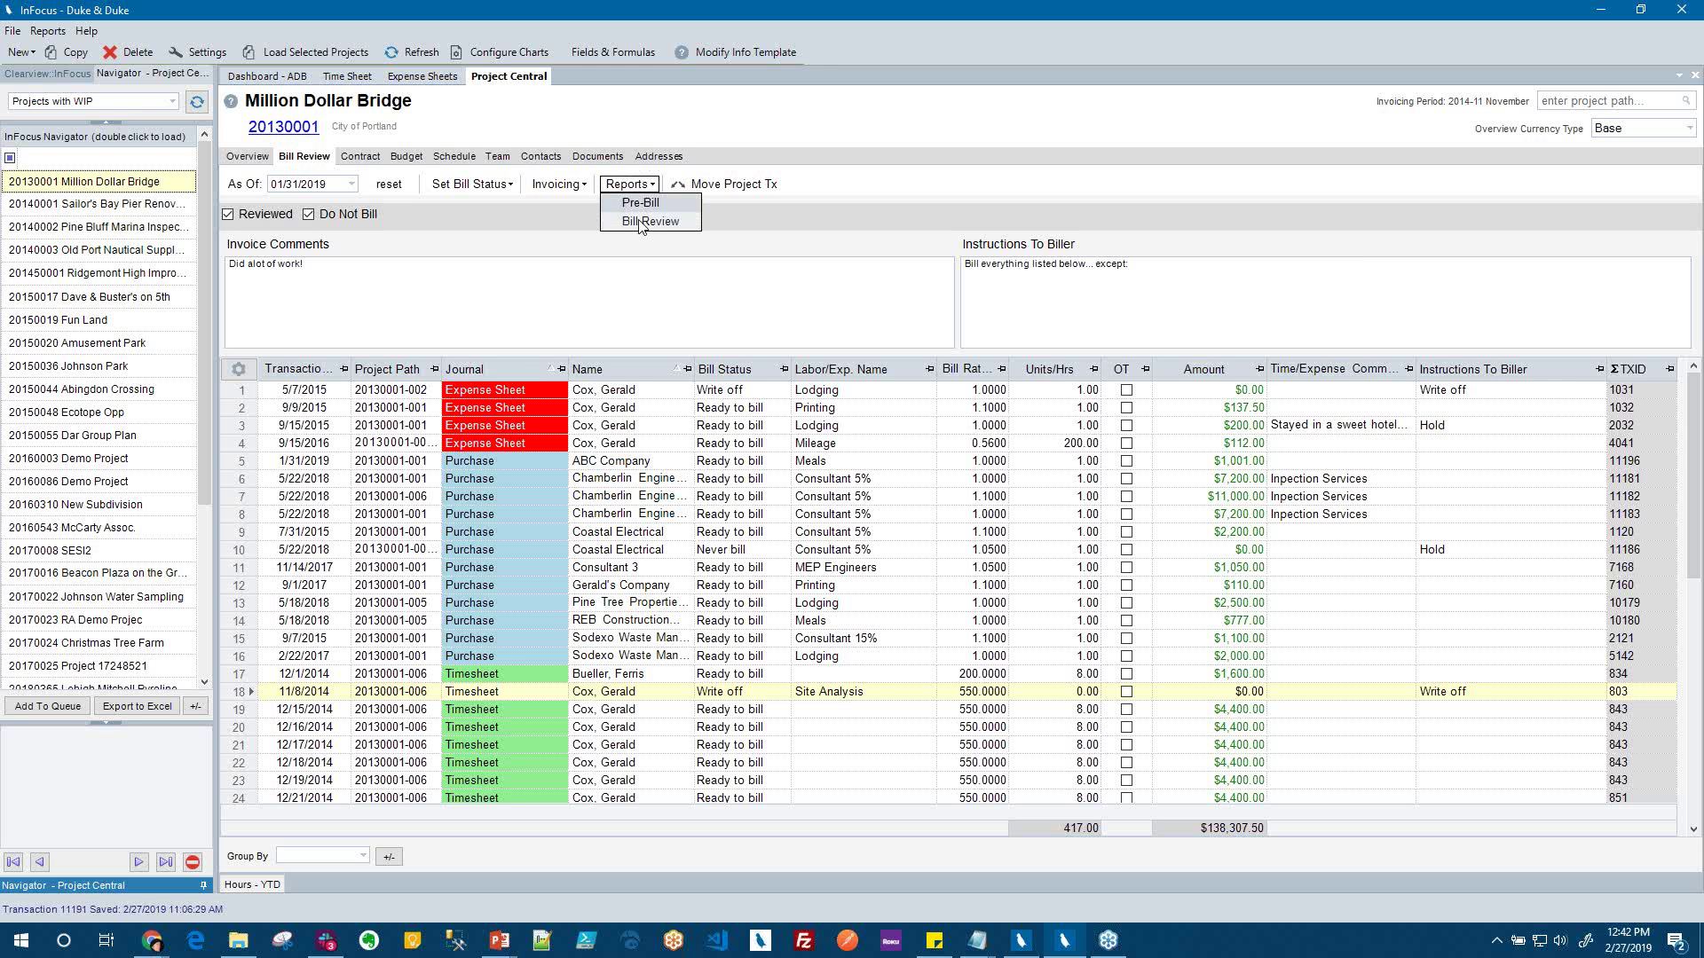
pyautogui.click(764, 201)
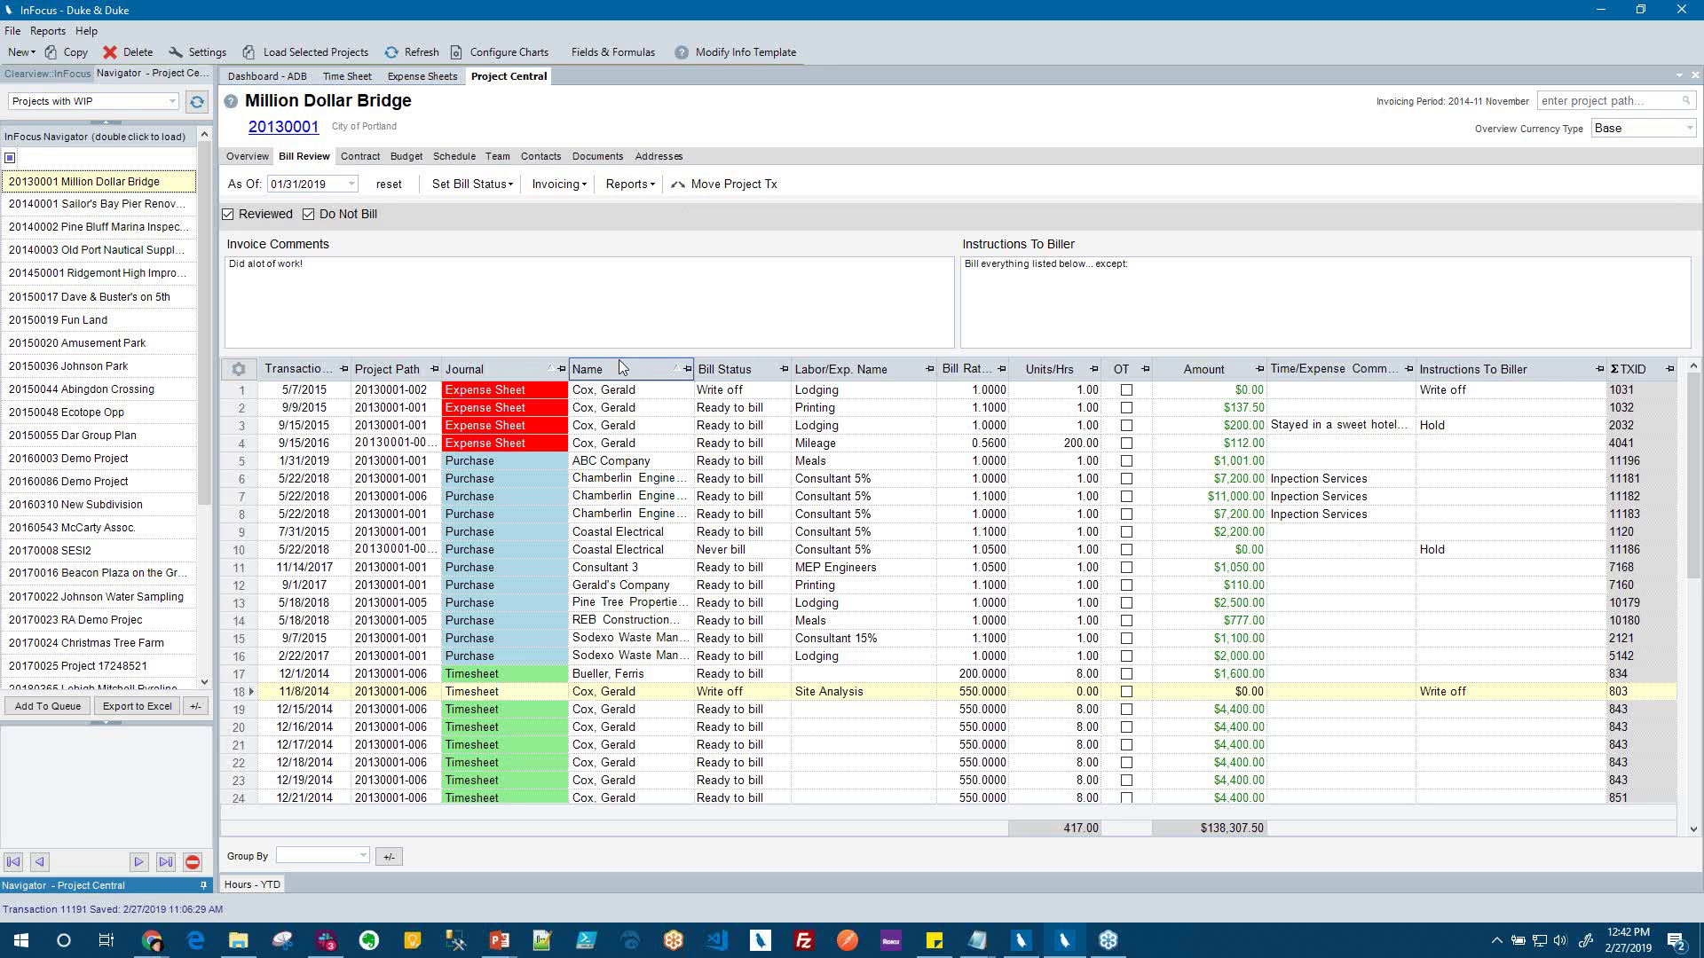
pyautogui.click(352, 186)
pyautogui.click(353, 185)
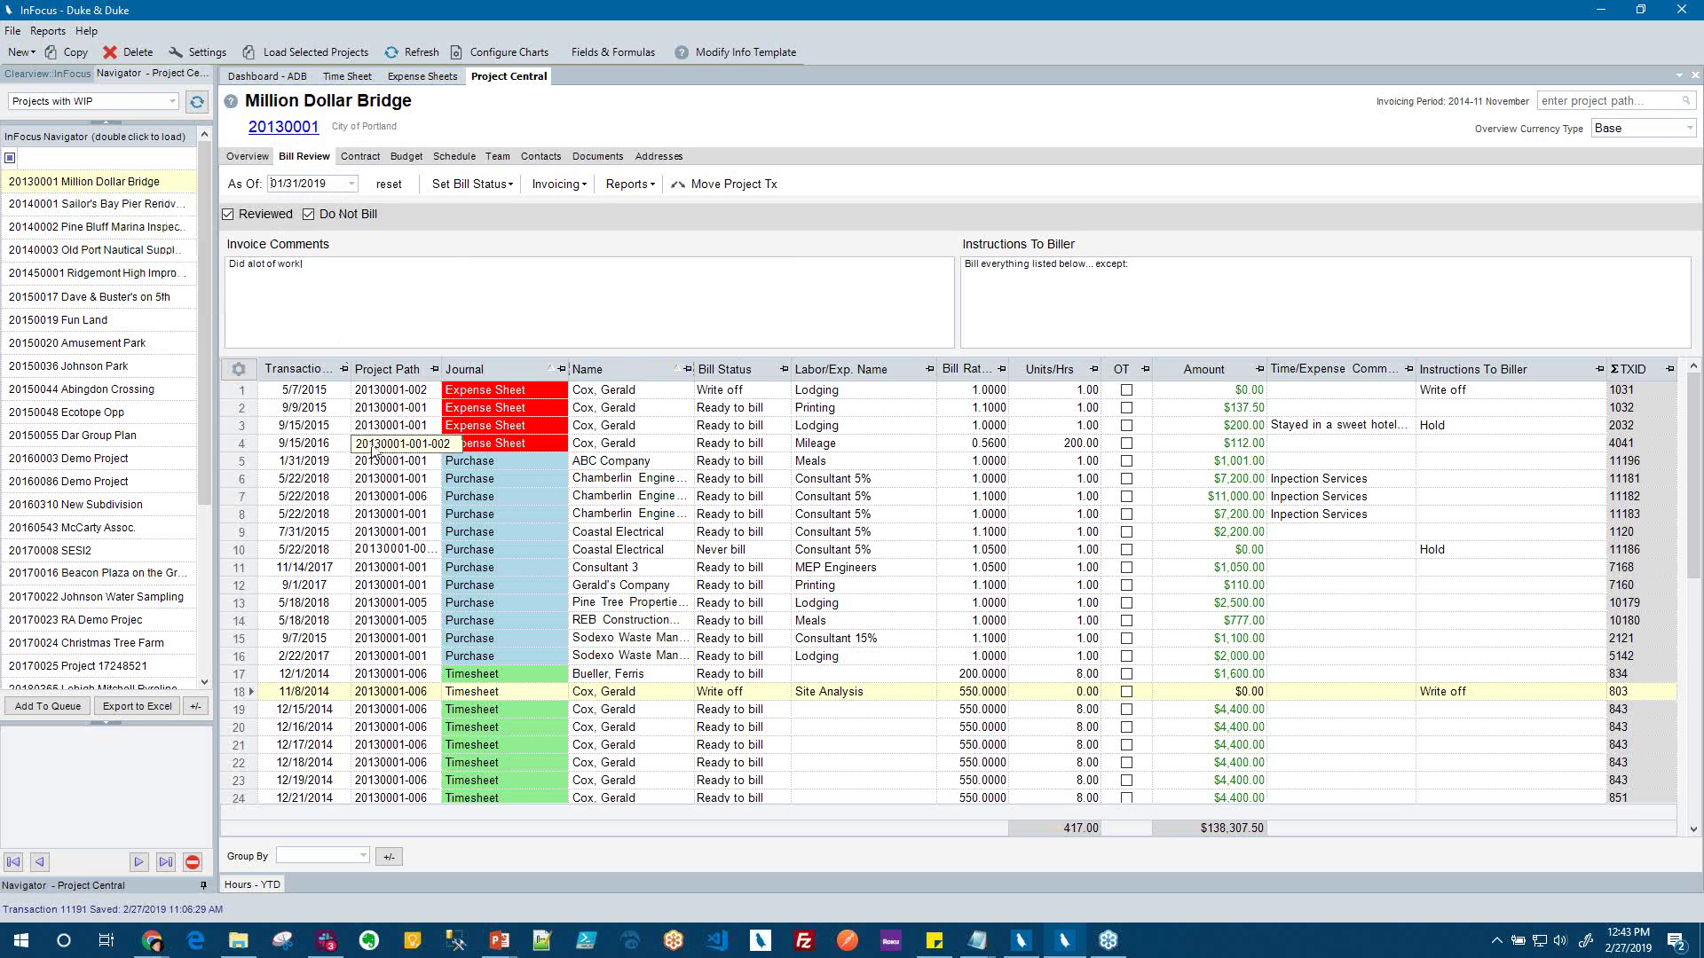
# Examine the project paths and the Expense Sheet, Purchase and Timesheet journal entries in the Bill Review grid
pyautogui.moveTo(370, 449)
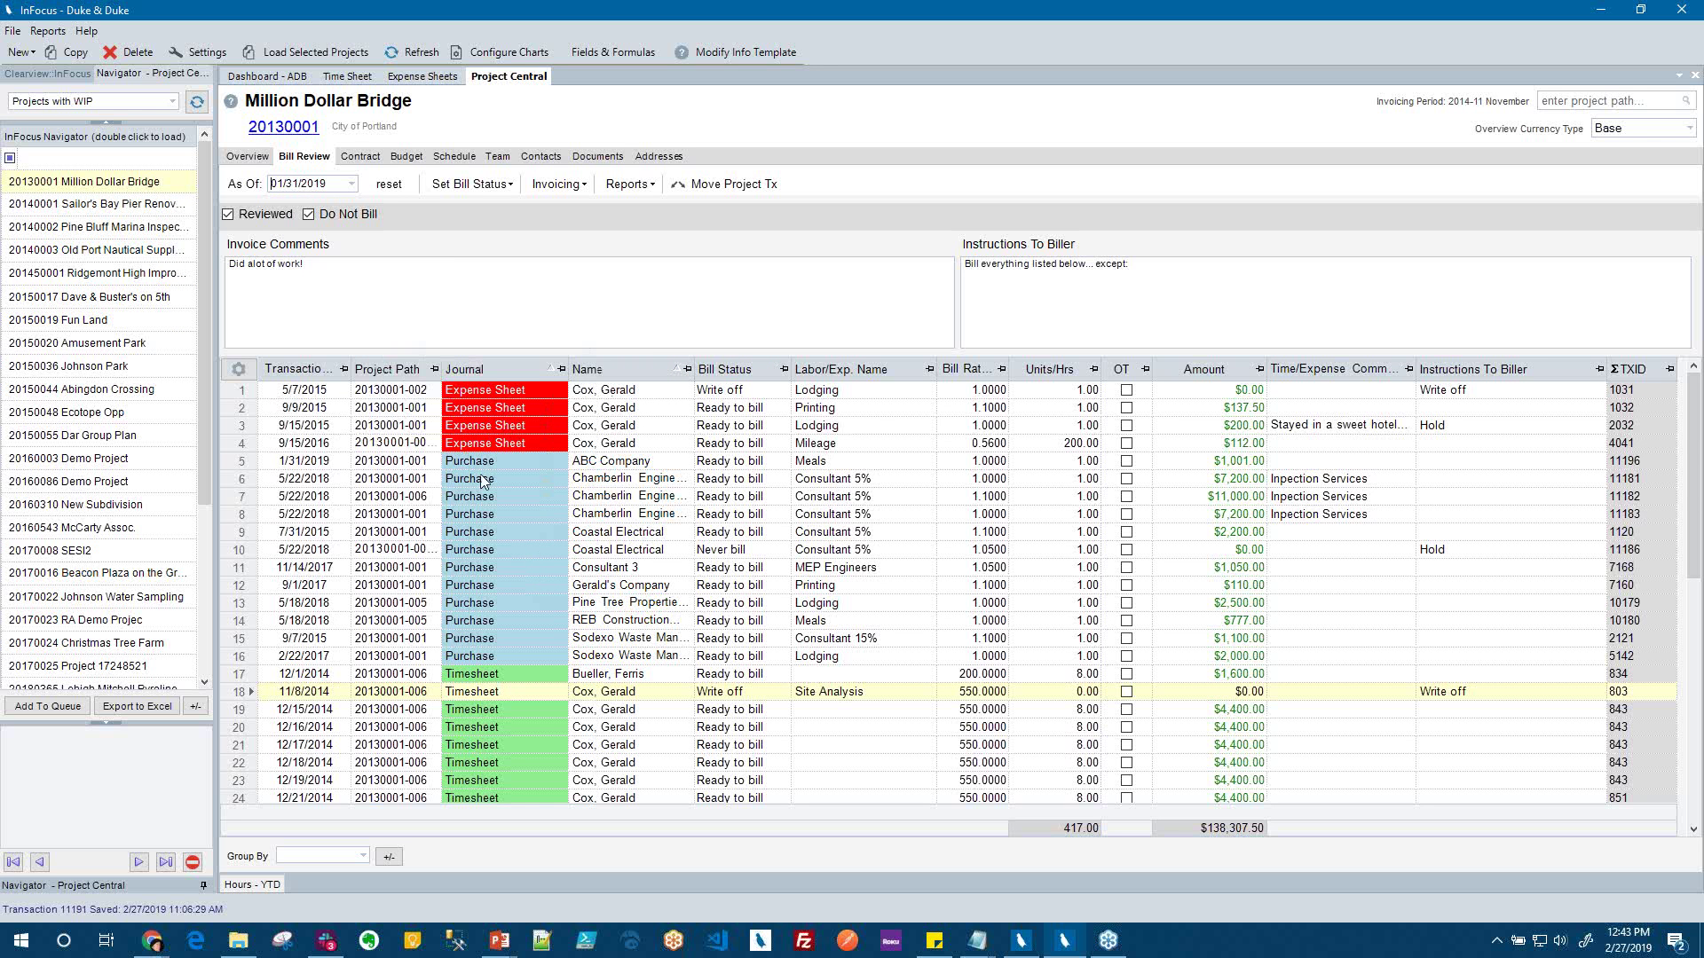
pyautogui.click(497, 438)
pyautogui.click(497, 538)
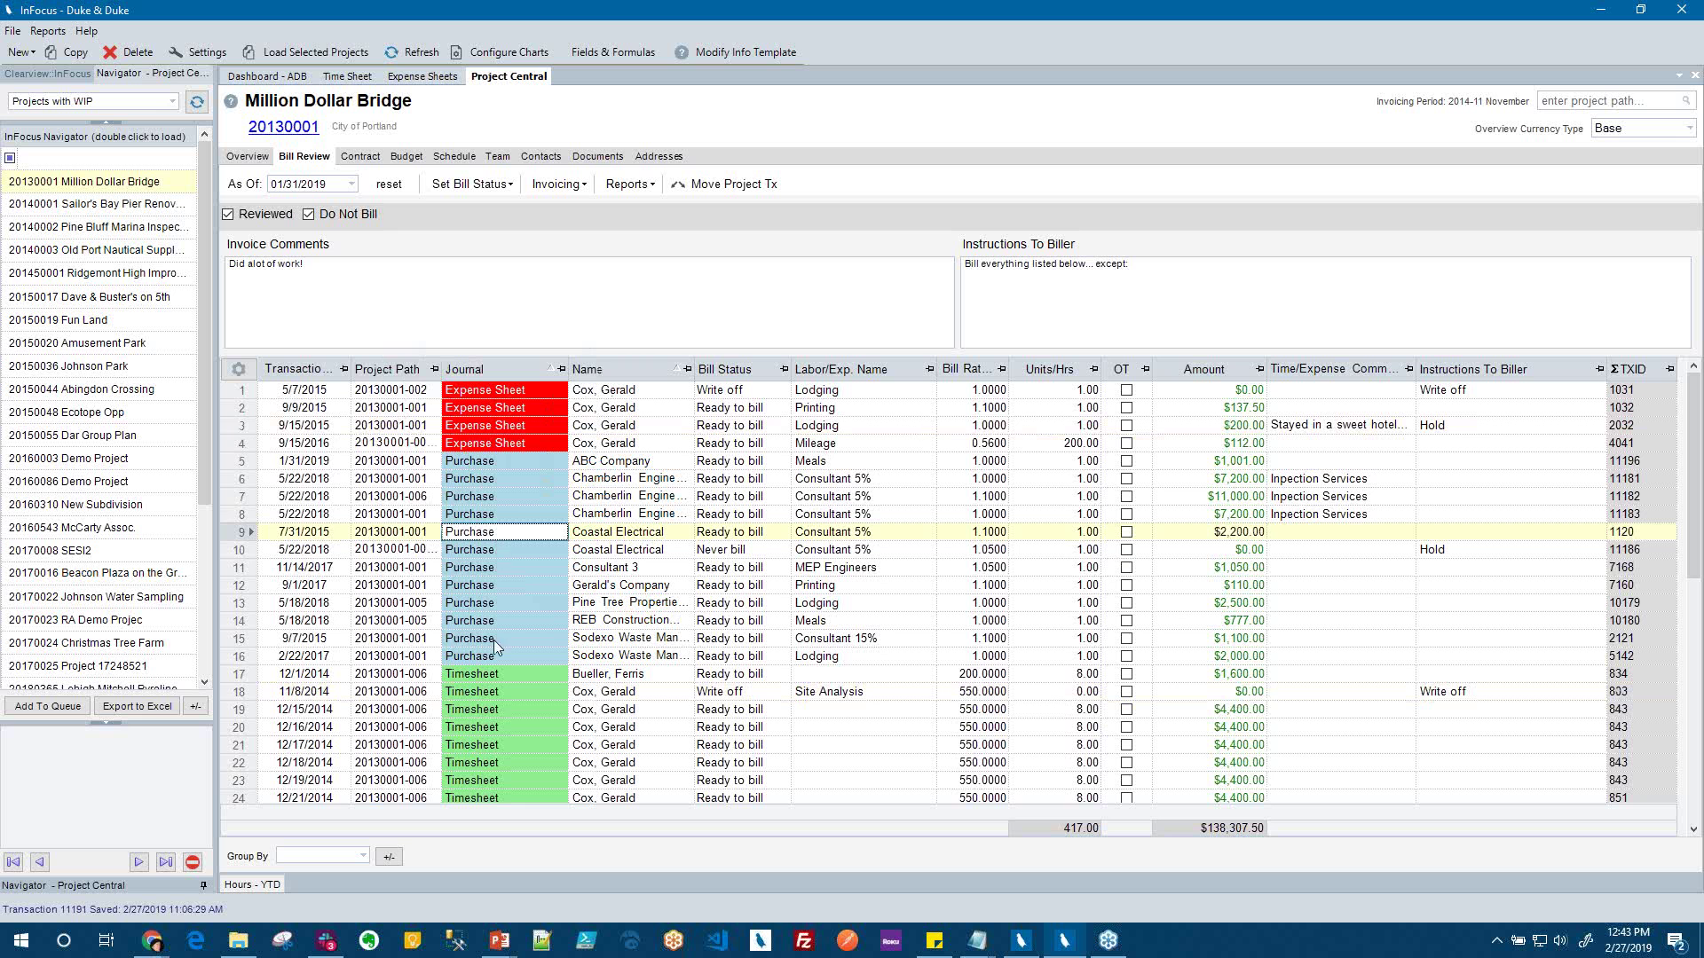
pyautogui.click(494, 712)
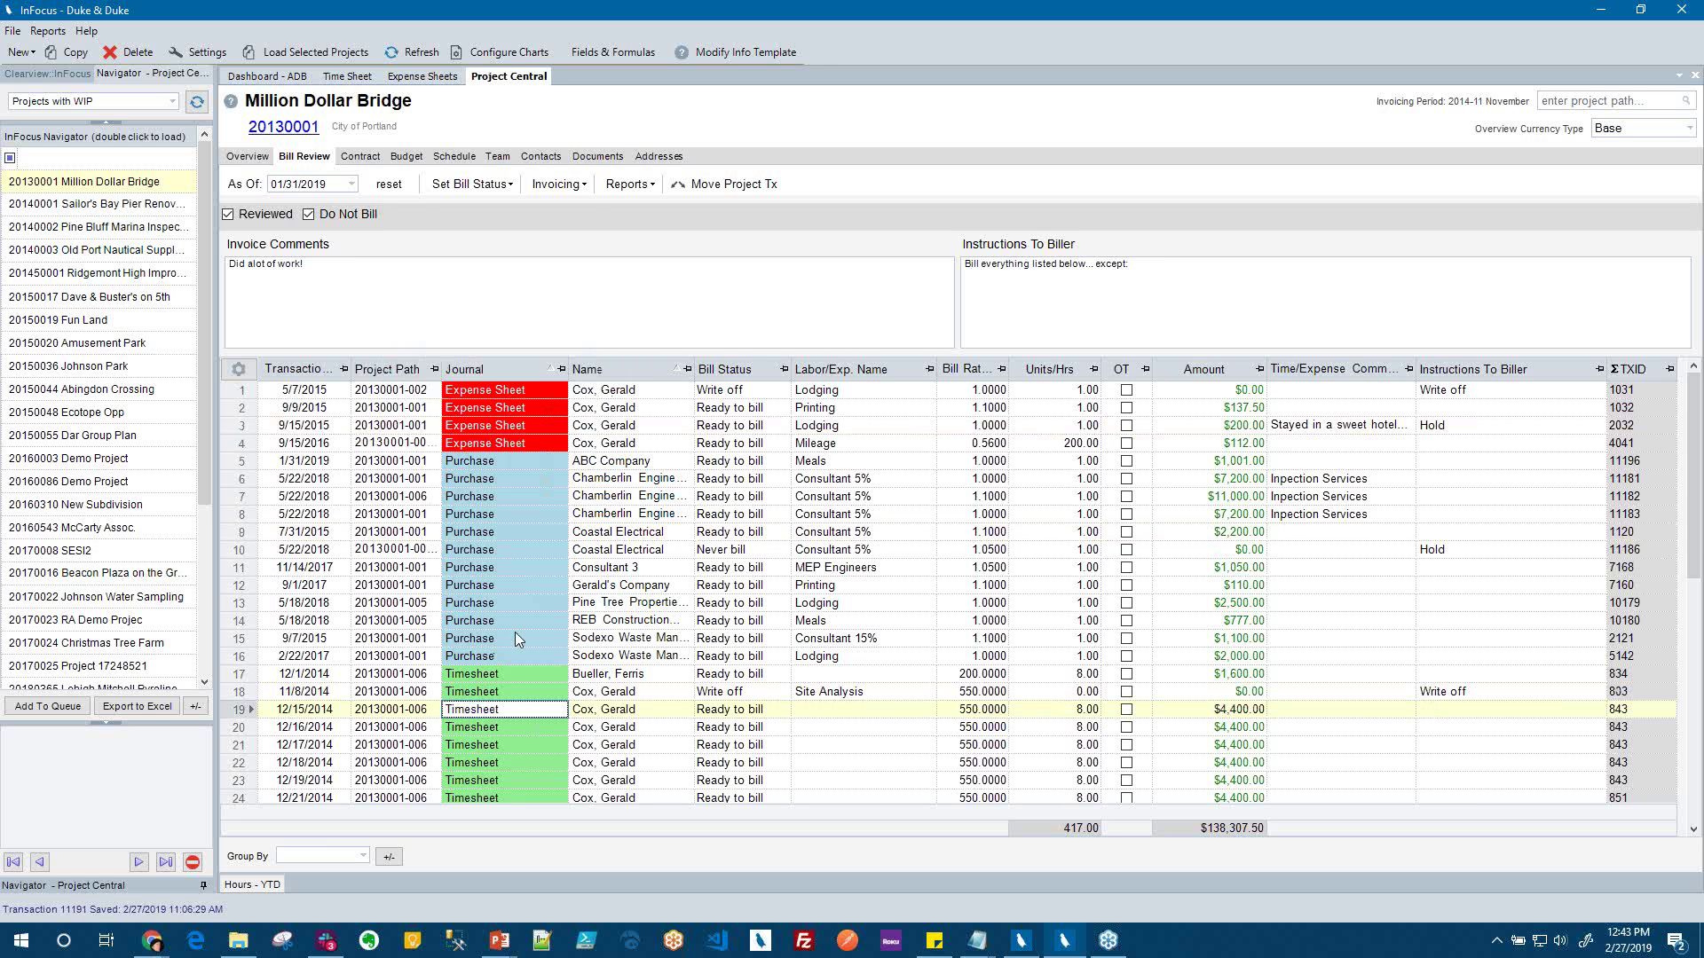
# Review the Invoice Comments, the overall Instructions To Biller and the line-level Hold and Write off instructions for Million Dollar Bridge
pyautogui.moveTo(419, 285); pyautogui.dragTo(121, 264)
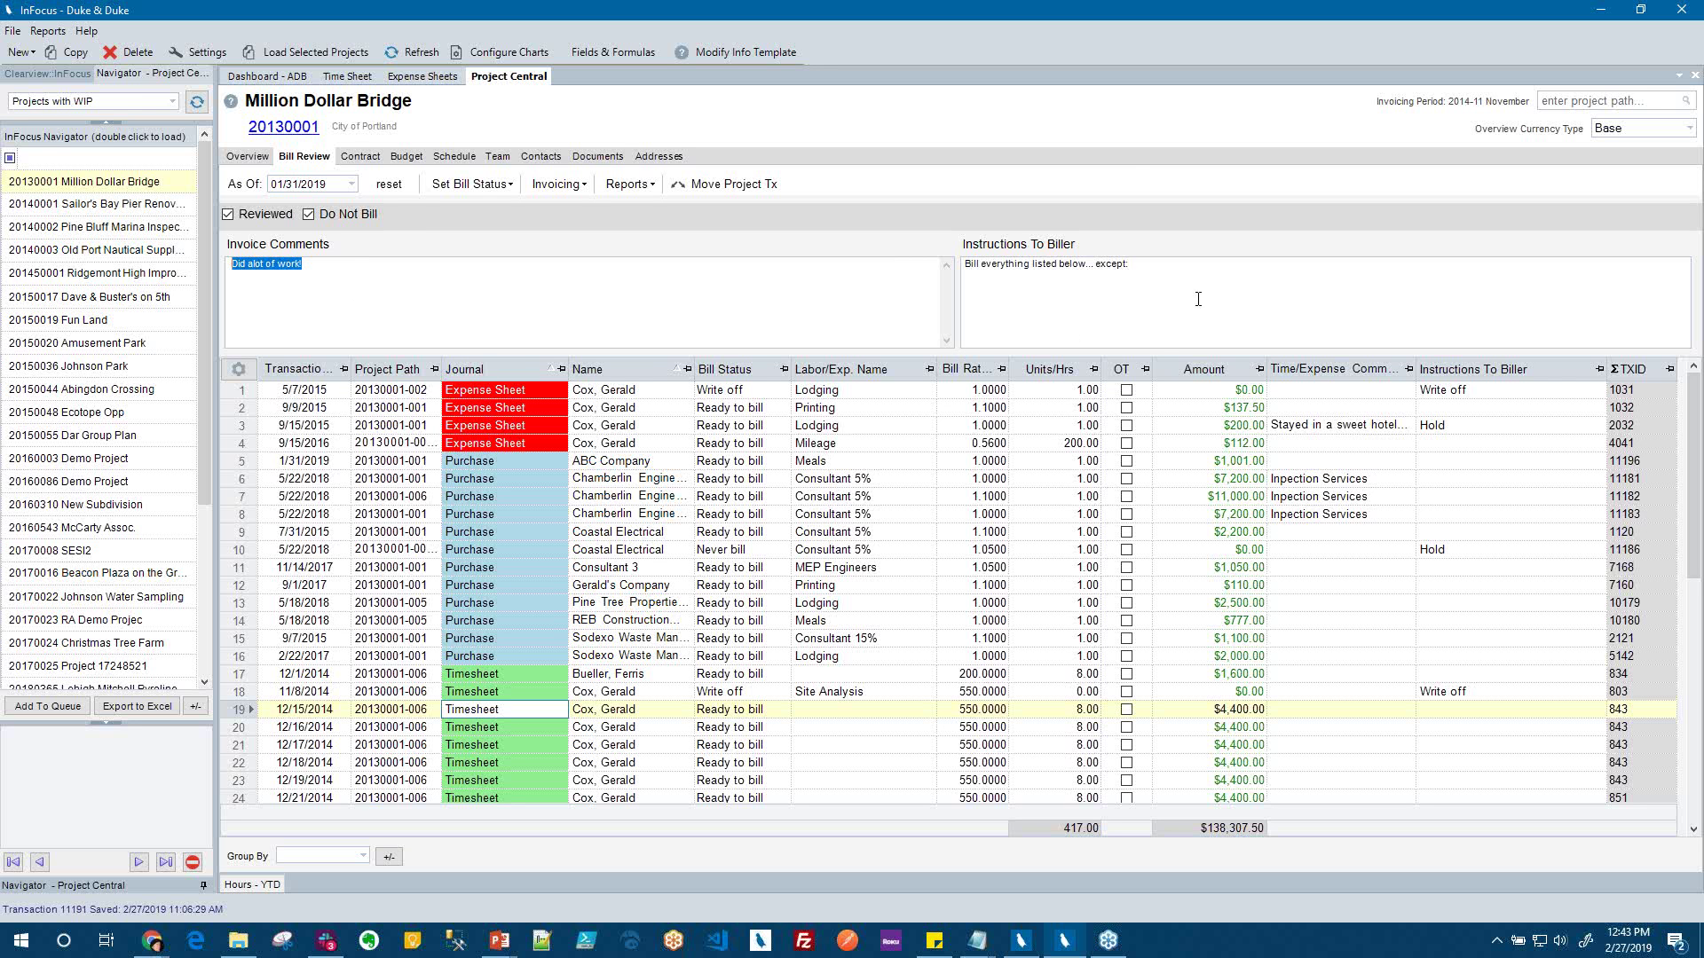
pyautogui.moveTo(1198, 299); pyautogui.dragTo(956, 273)
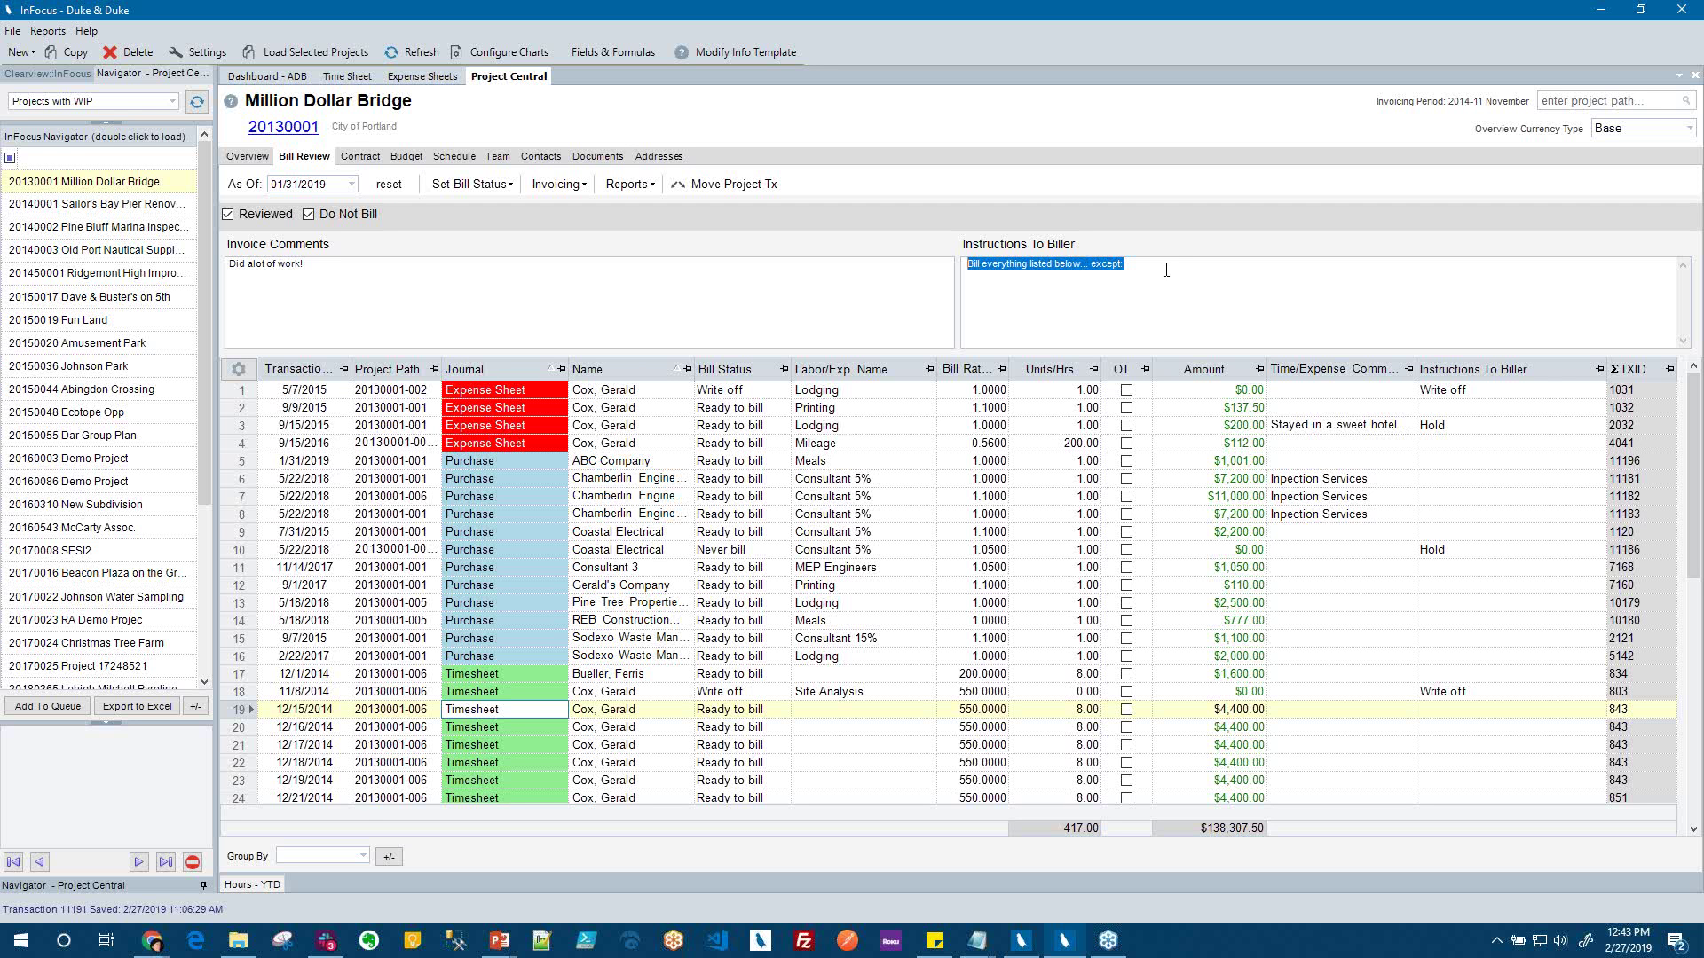
pyautogui.click(1107, 267)
pyautogui.click(1442, 425)
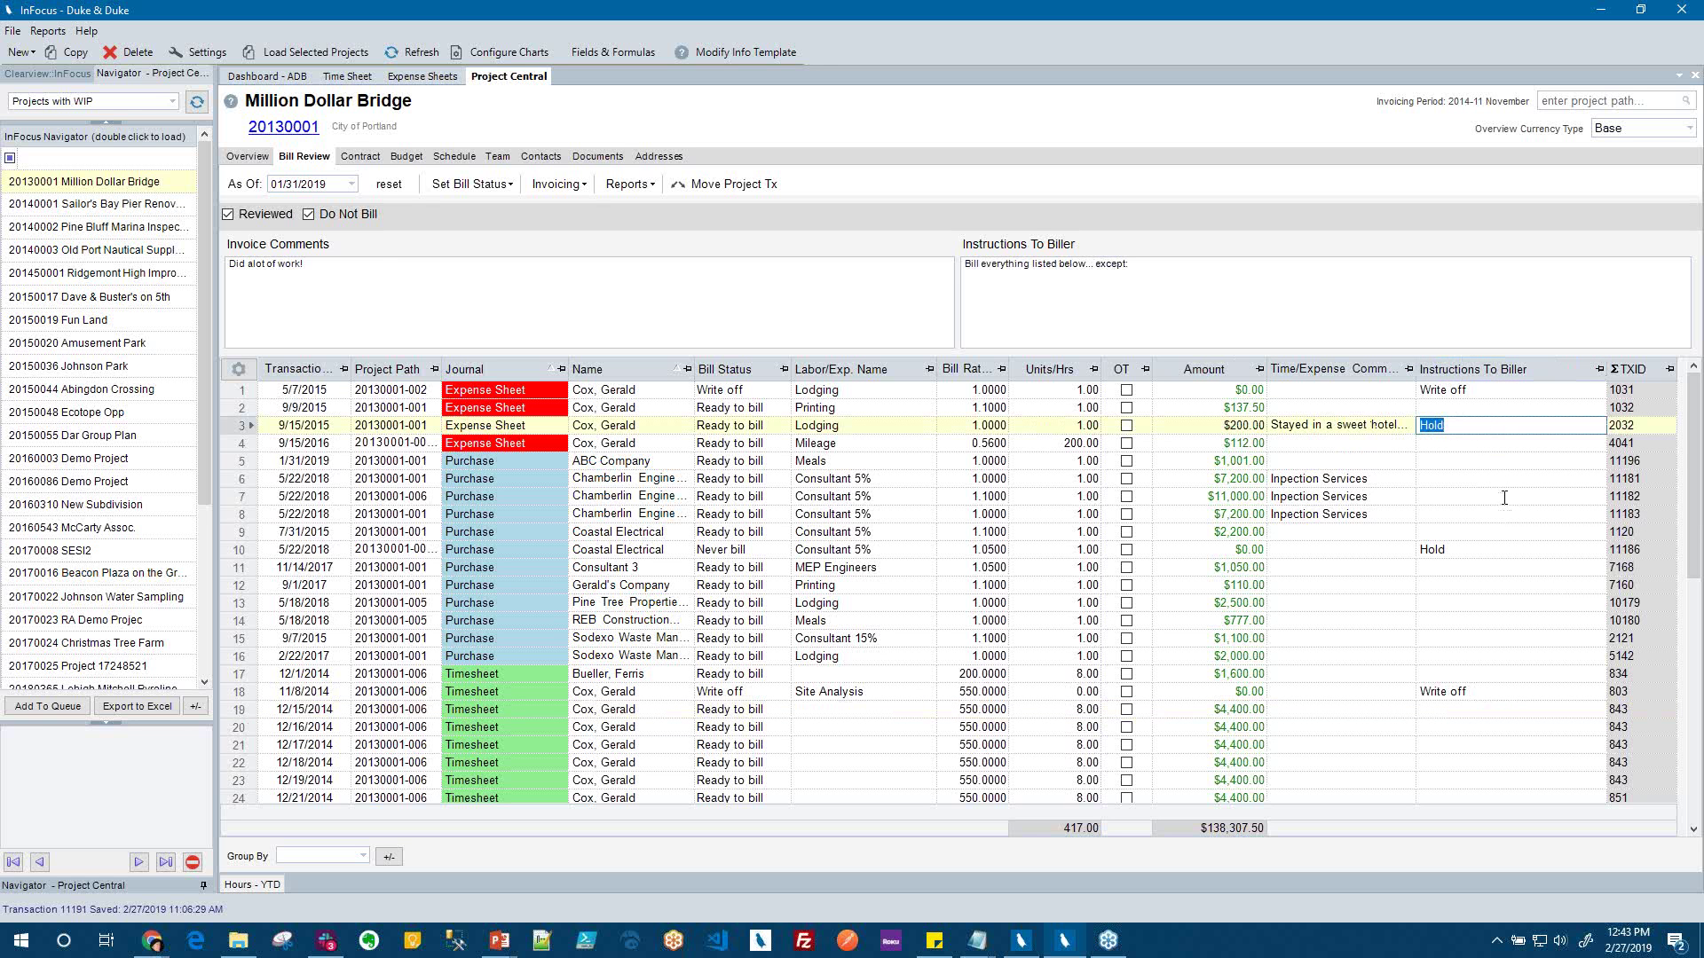
pyautogui.click(1477, 390)
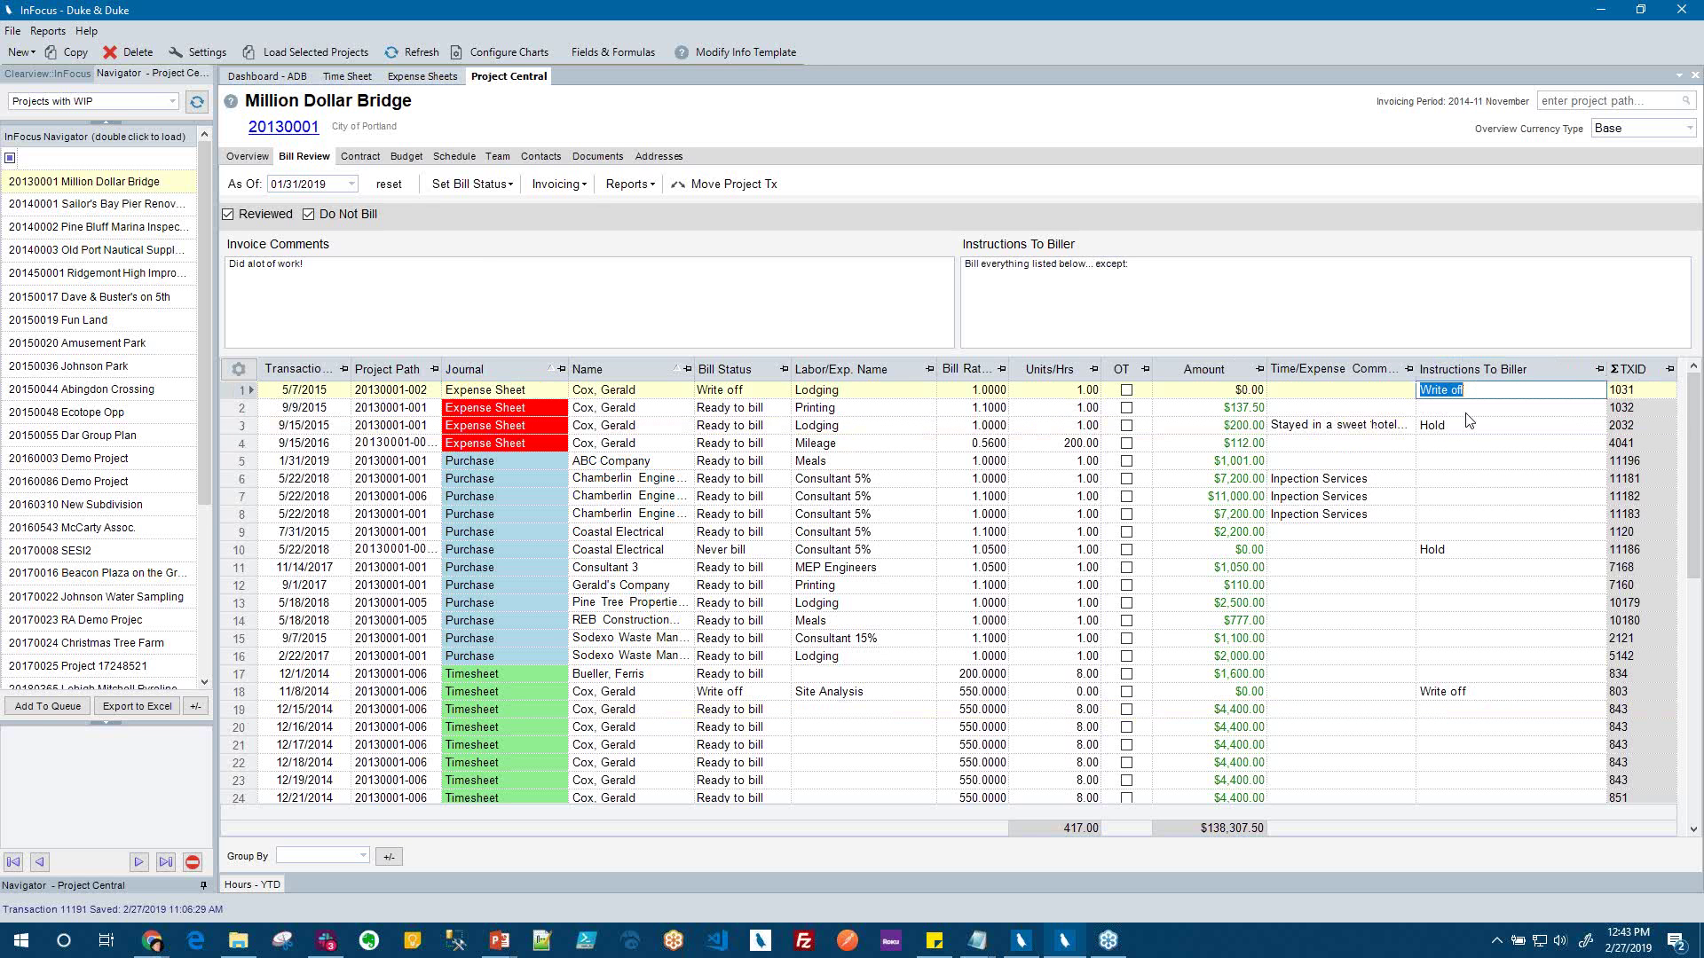
pyautogui.click(1460, 428)
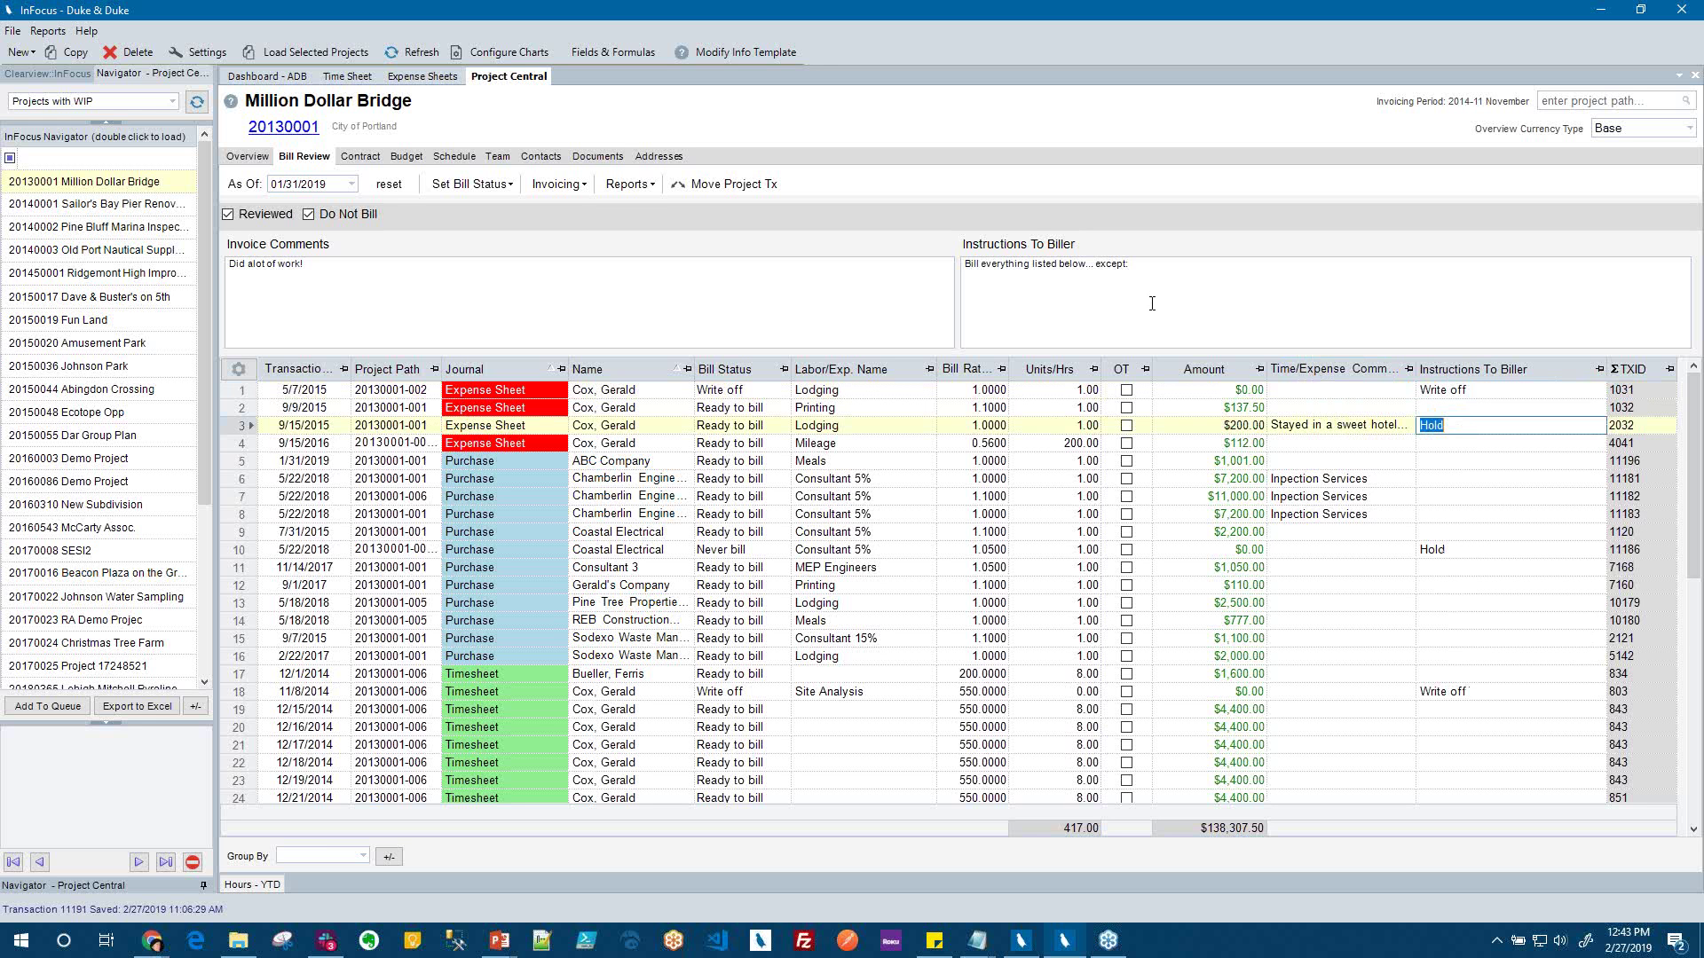
pyautogui.click(751, 190)
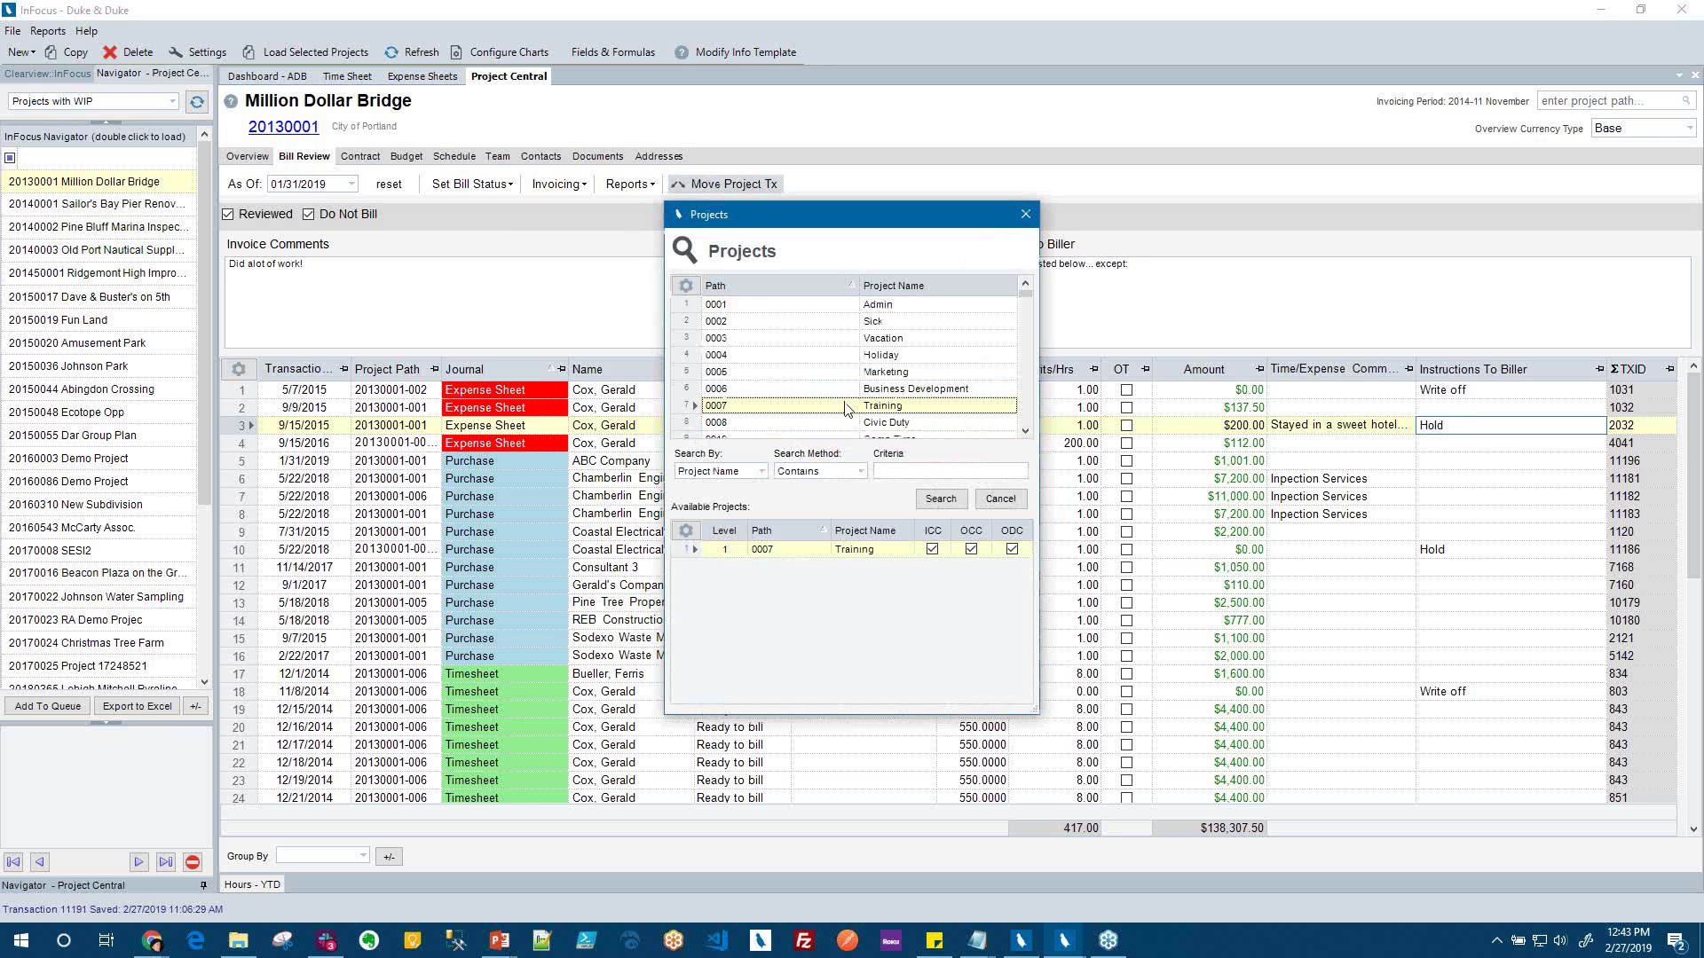
pyautogui.click(834, 408)
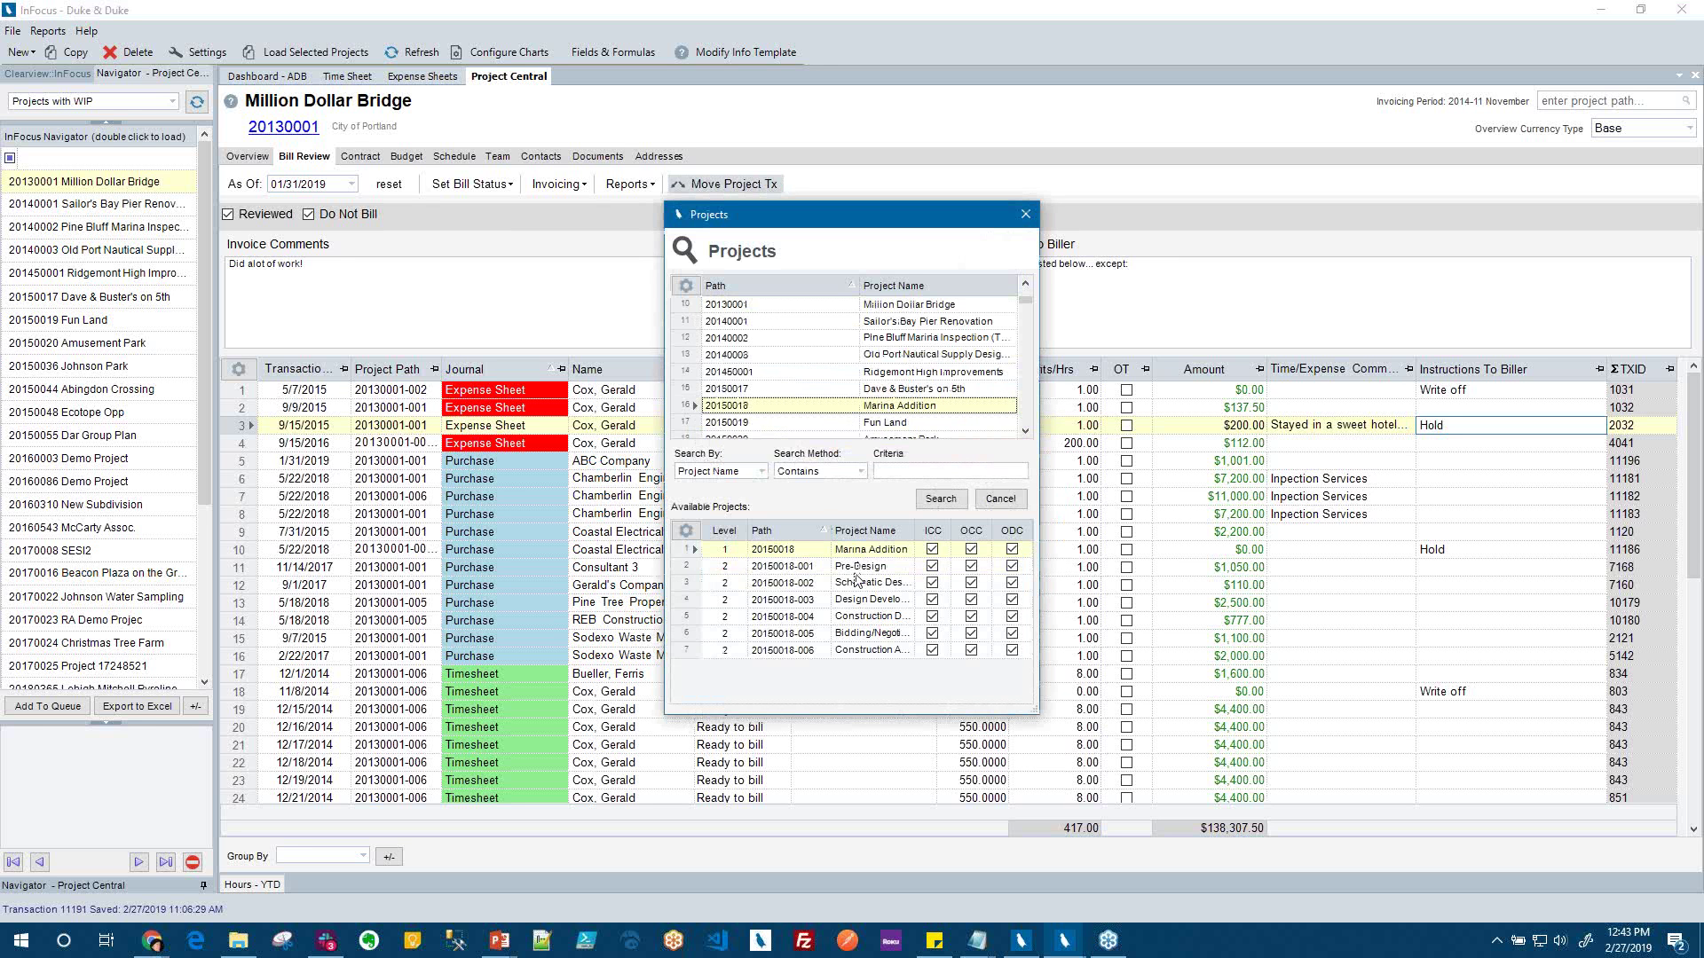
pyautogui.click(855, 570)
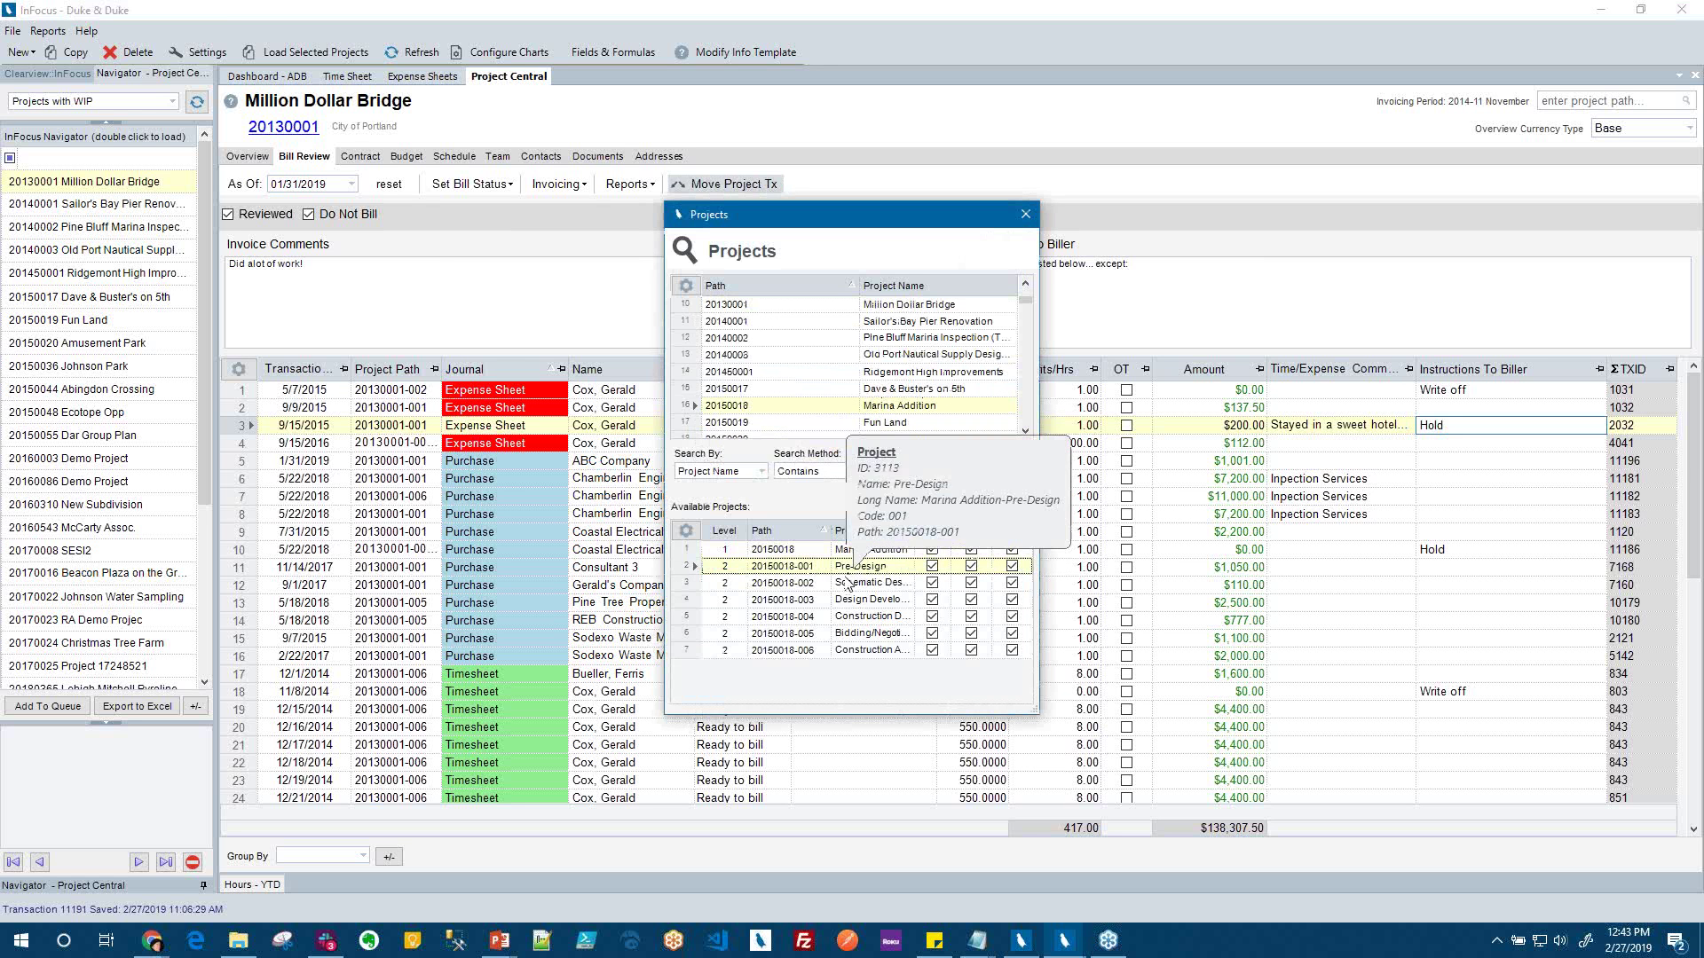
pyautogui.click(1025, 218)
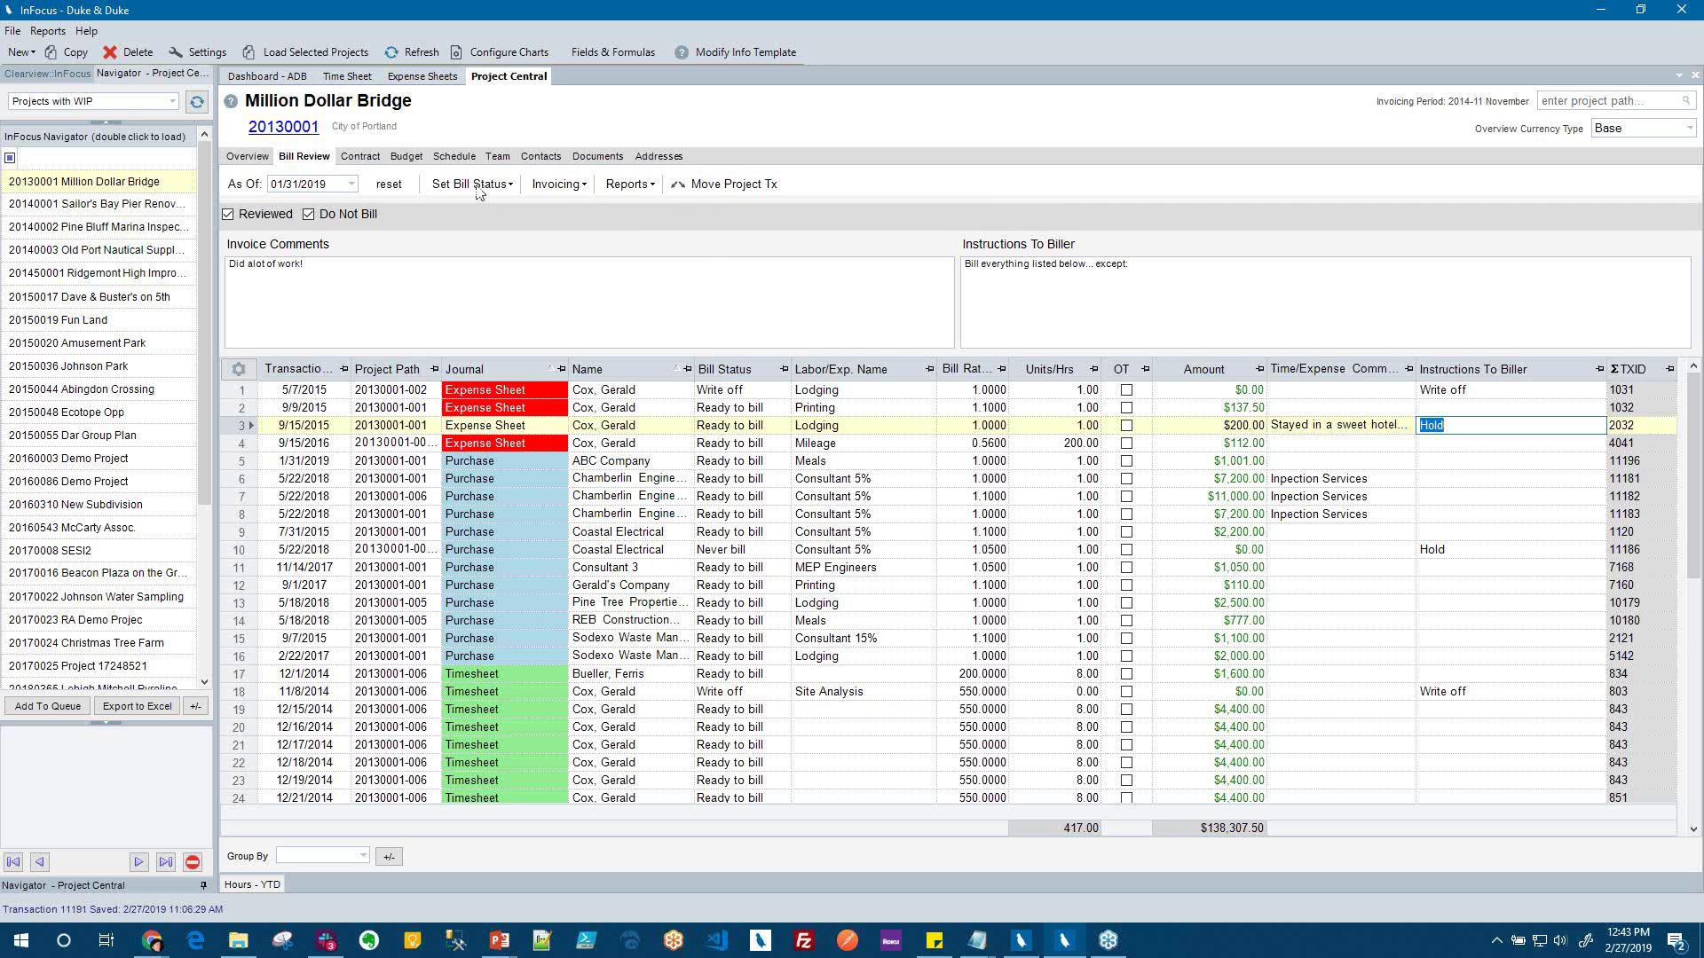
# Set the bill status of the 9/15/2015 Lodging expense, marked Hold in its biller instructions, to Hold
pyautogui.click(1449, 427)
pyautogui.click(243, 432)
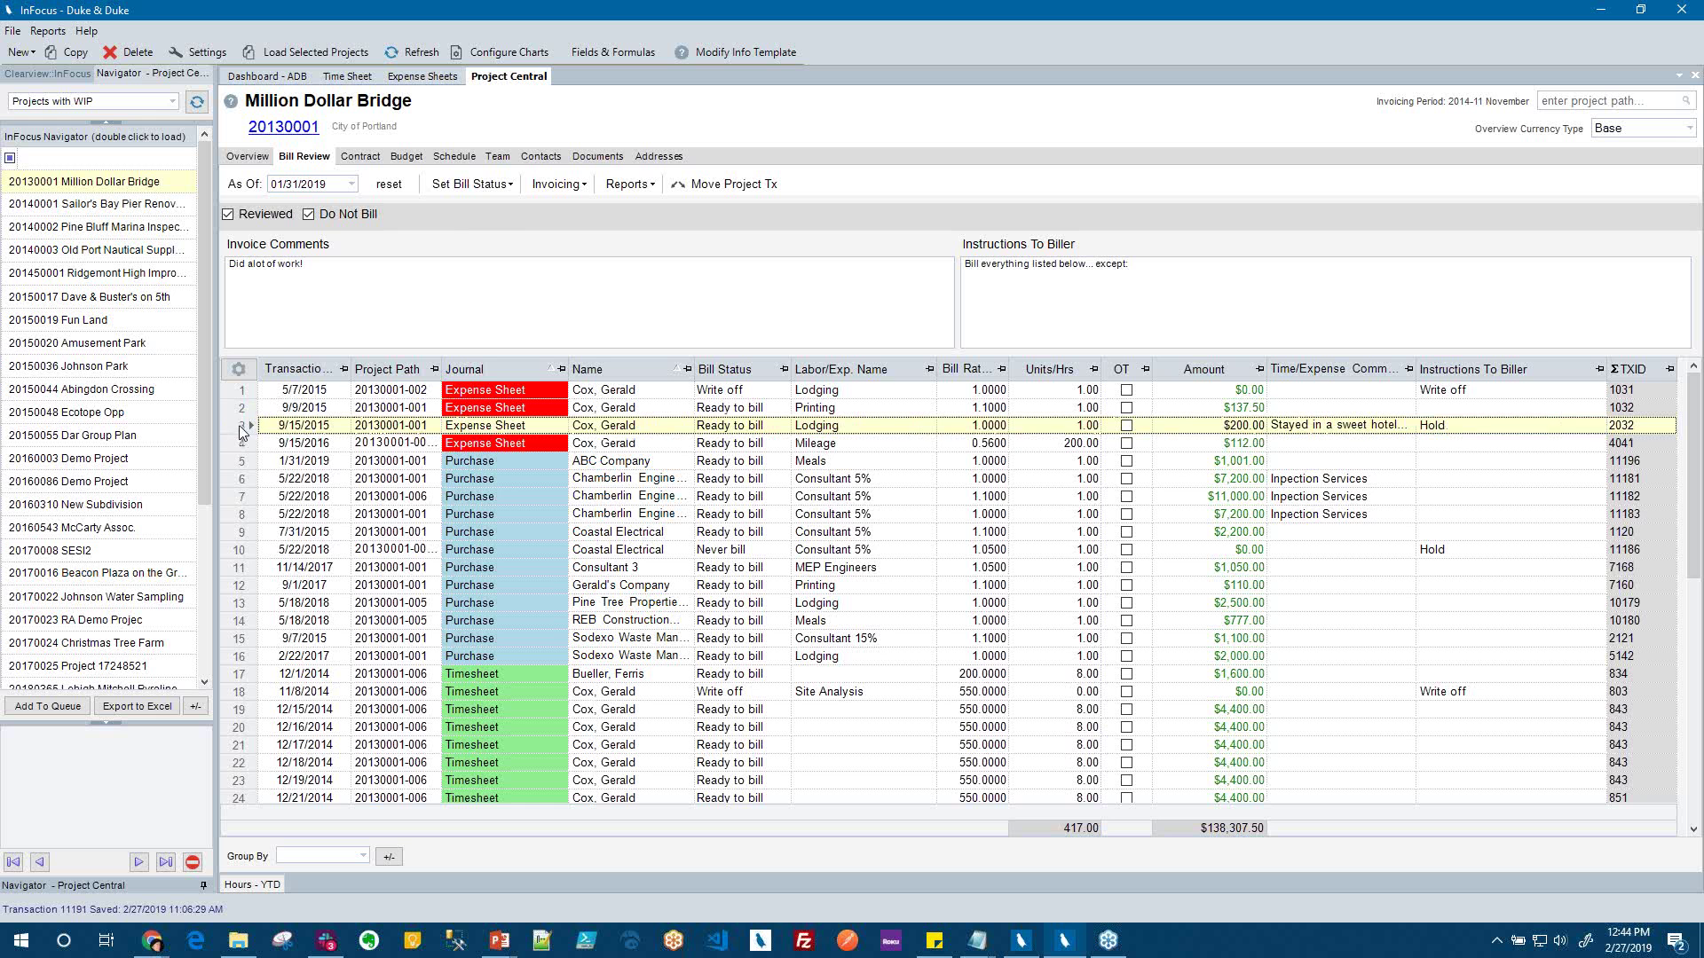
pyautogui.click(498, 187)
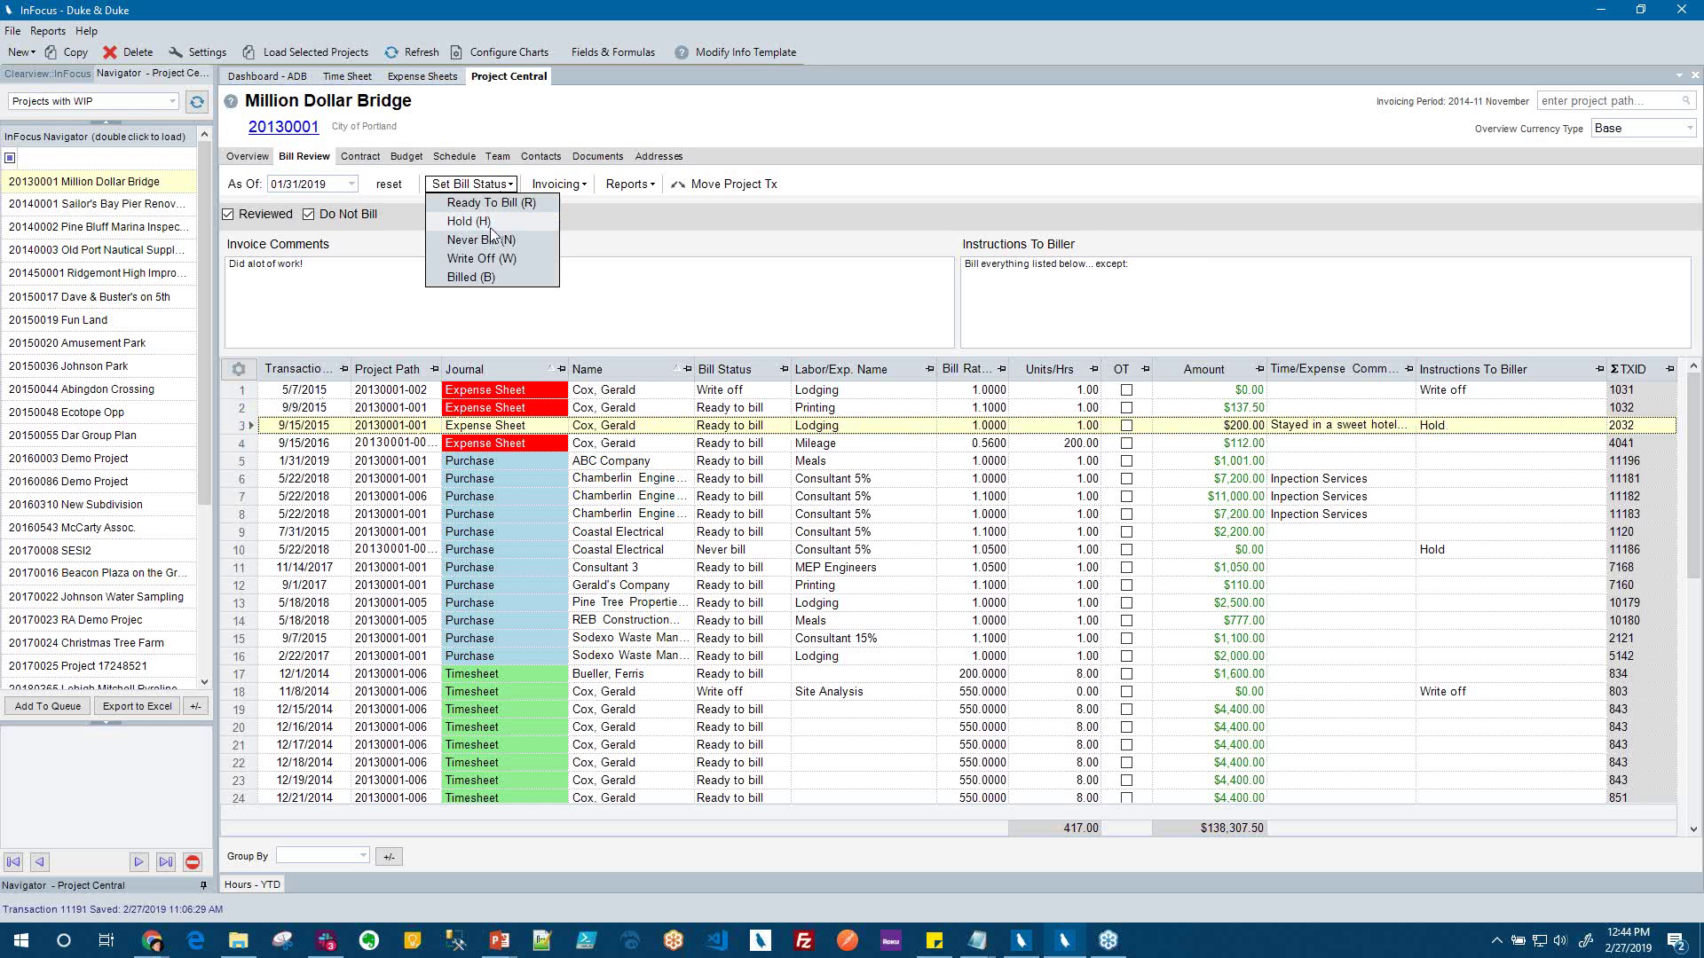
pyautogui.click(490, 229)
pyautogui.click(829, 539)
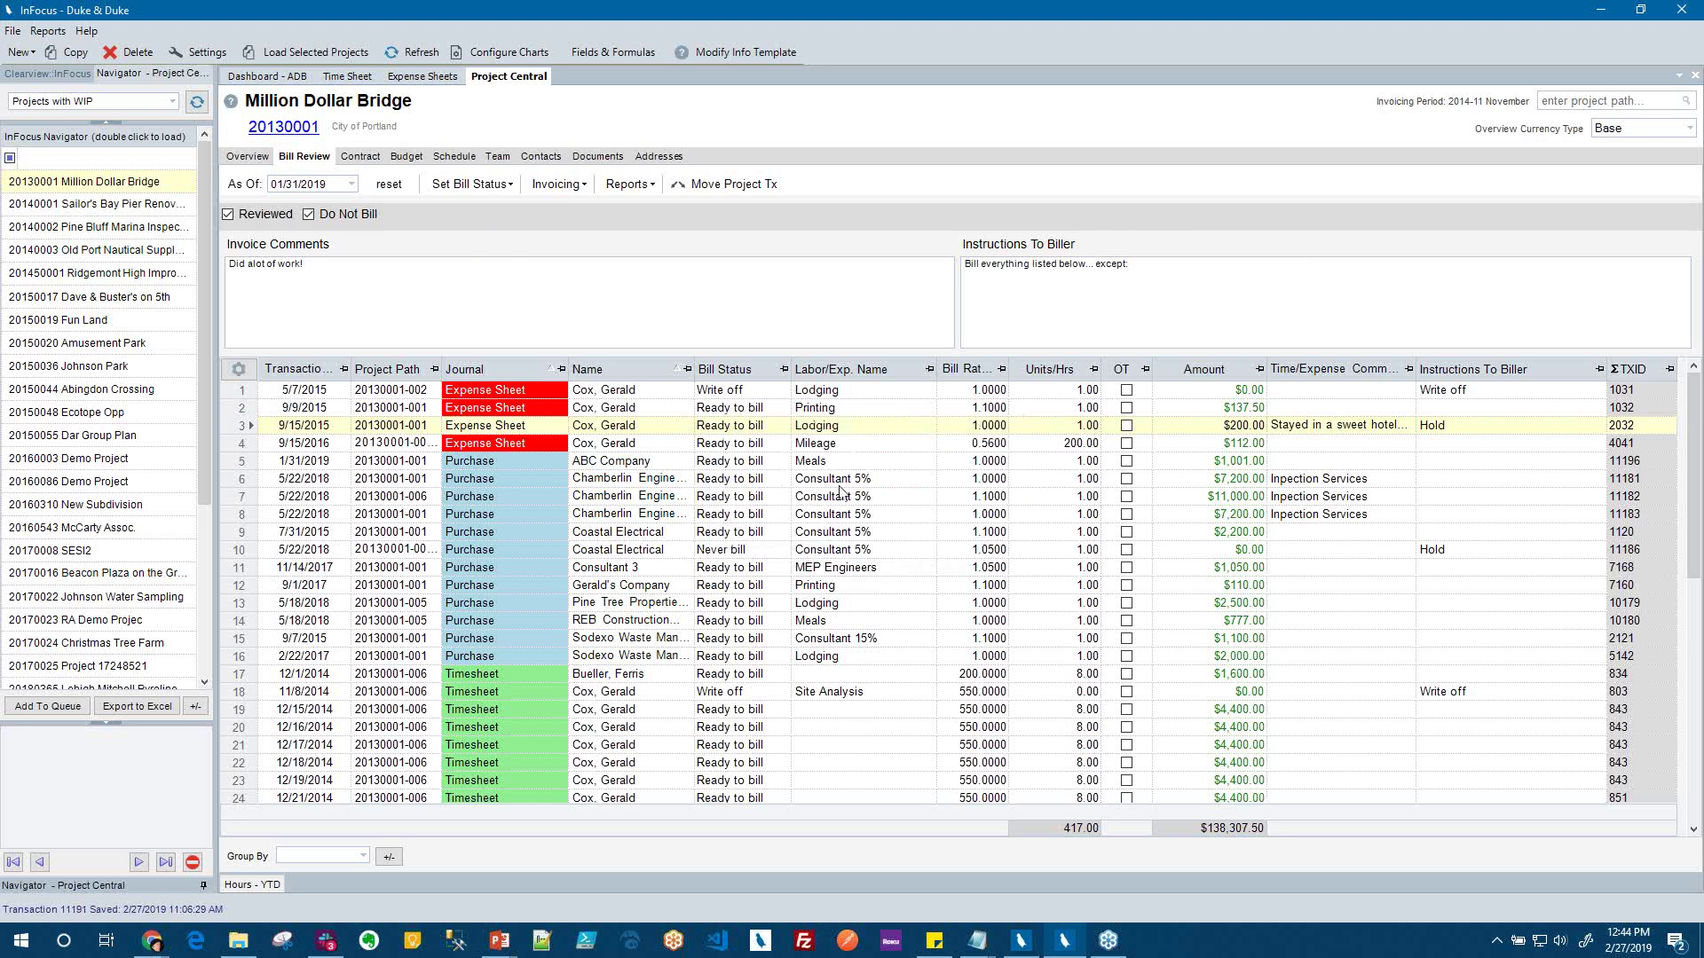
pyautogui.click(1454, 426)
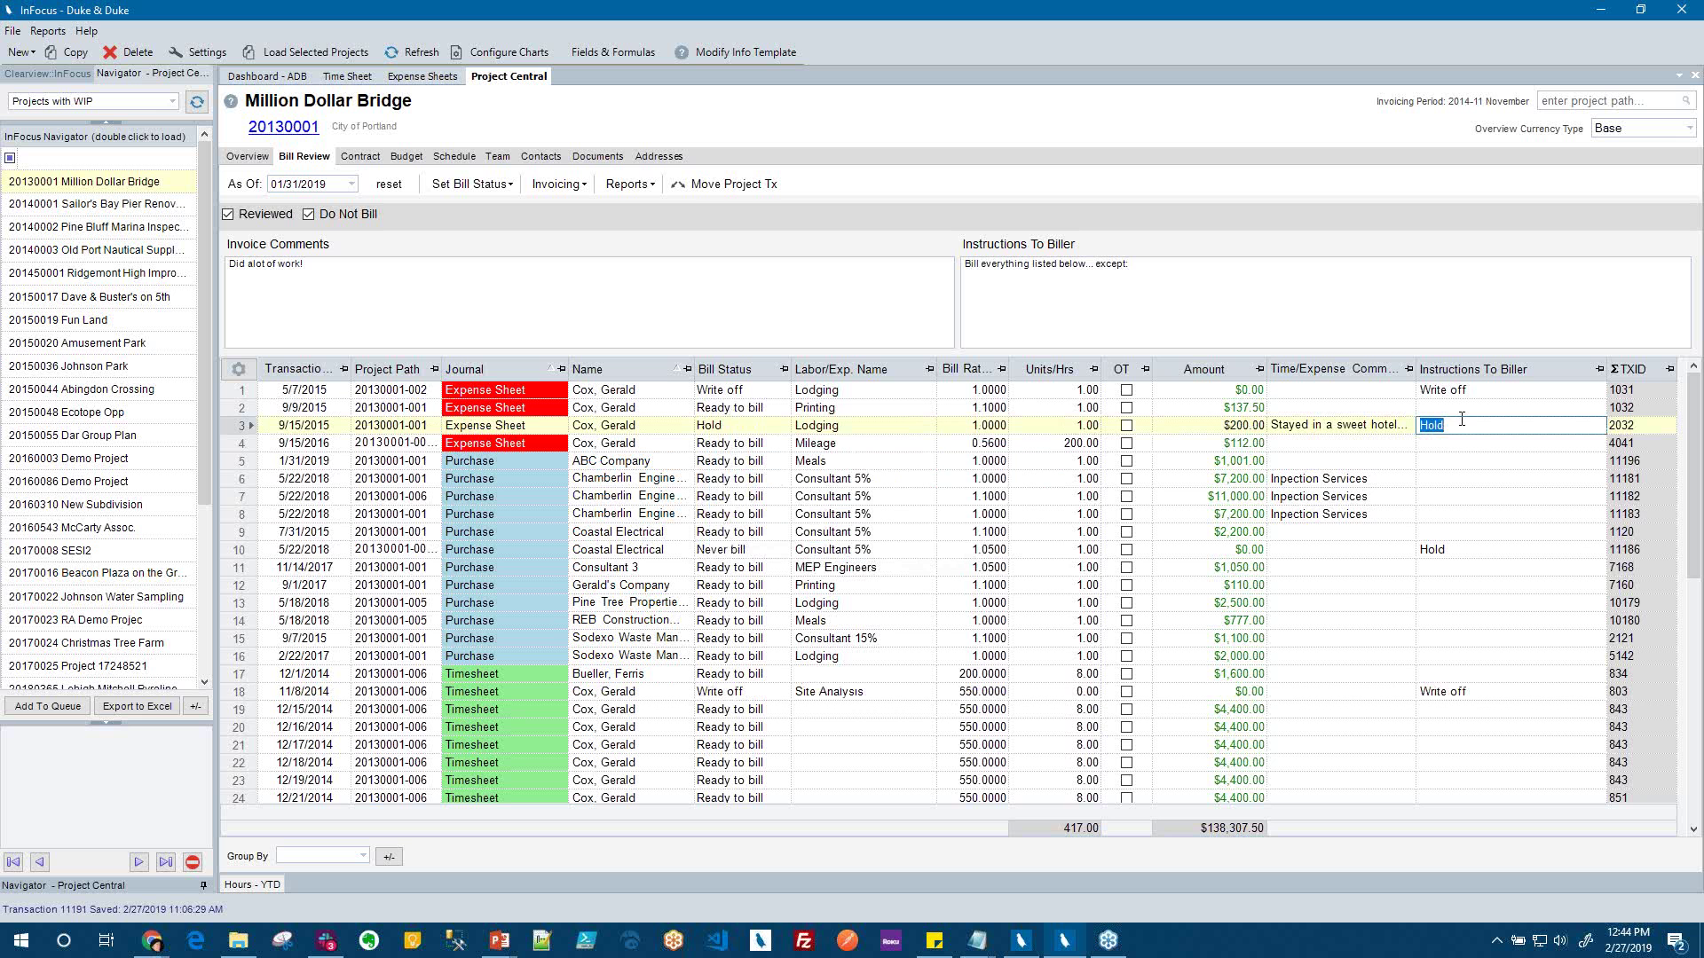
# Preview the draft invoice for Million Dollar Bridge, close it, and check the biller instructions on the 11/8/2014 timesheet entry
pyautogui.click(819, 288)
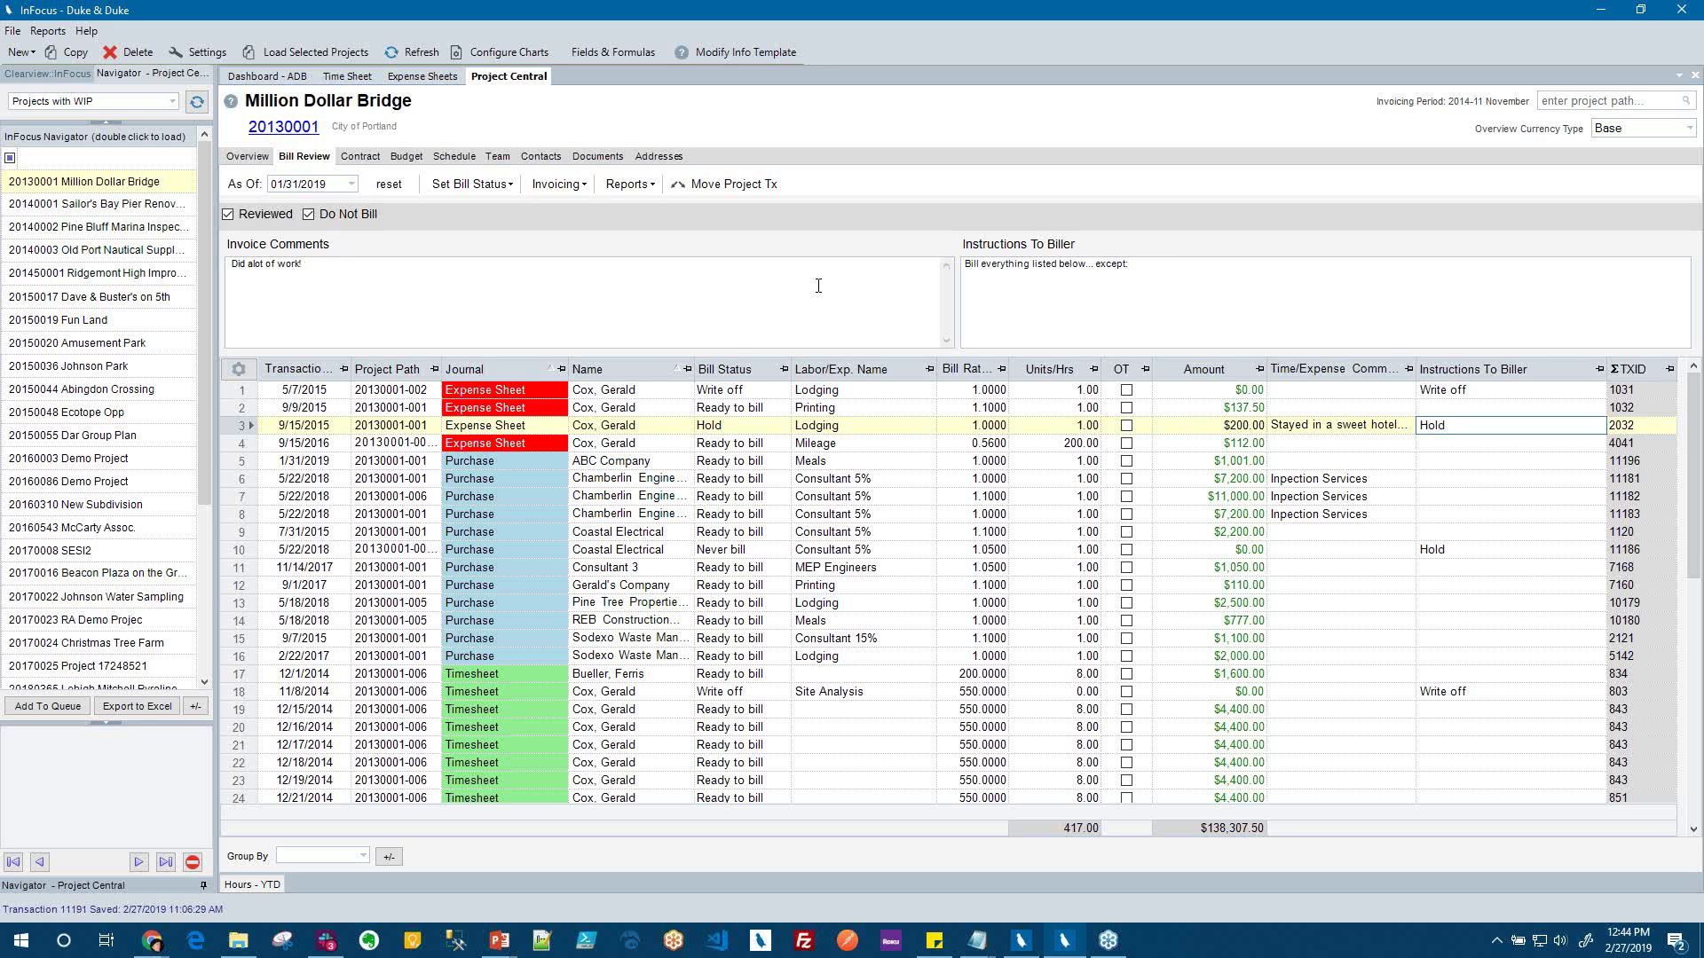
pyautogui.click(566, 187)
pyautogui.click(584, 204)
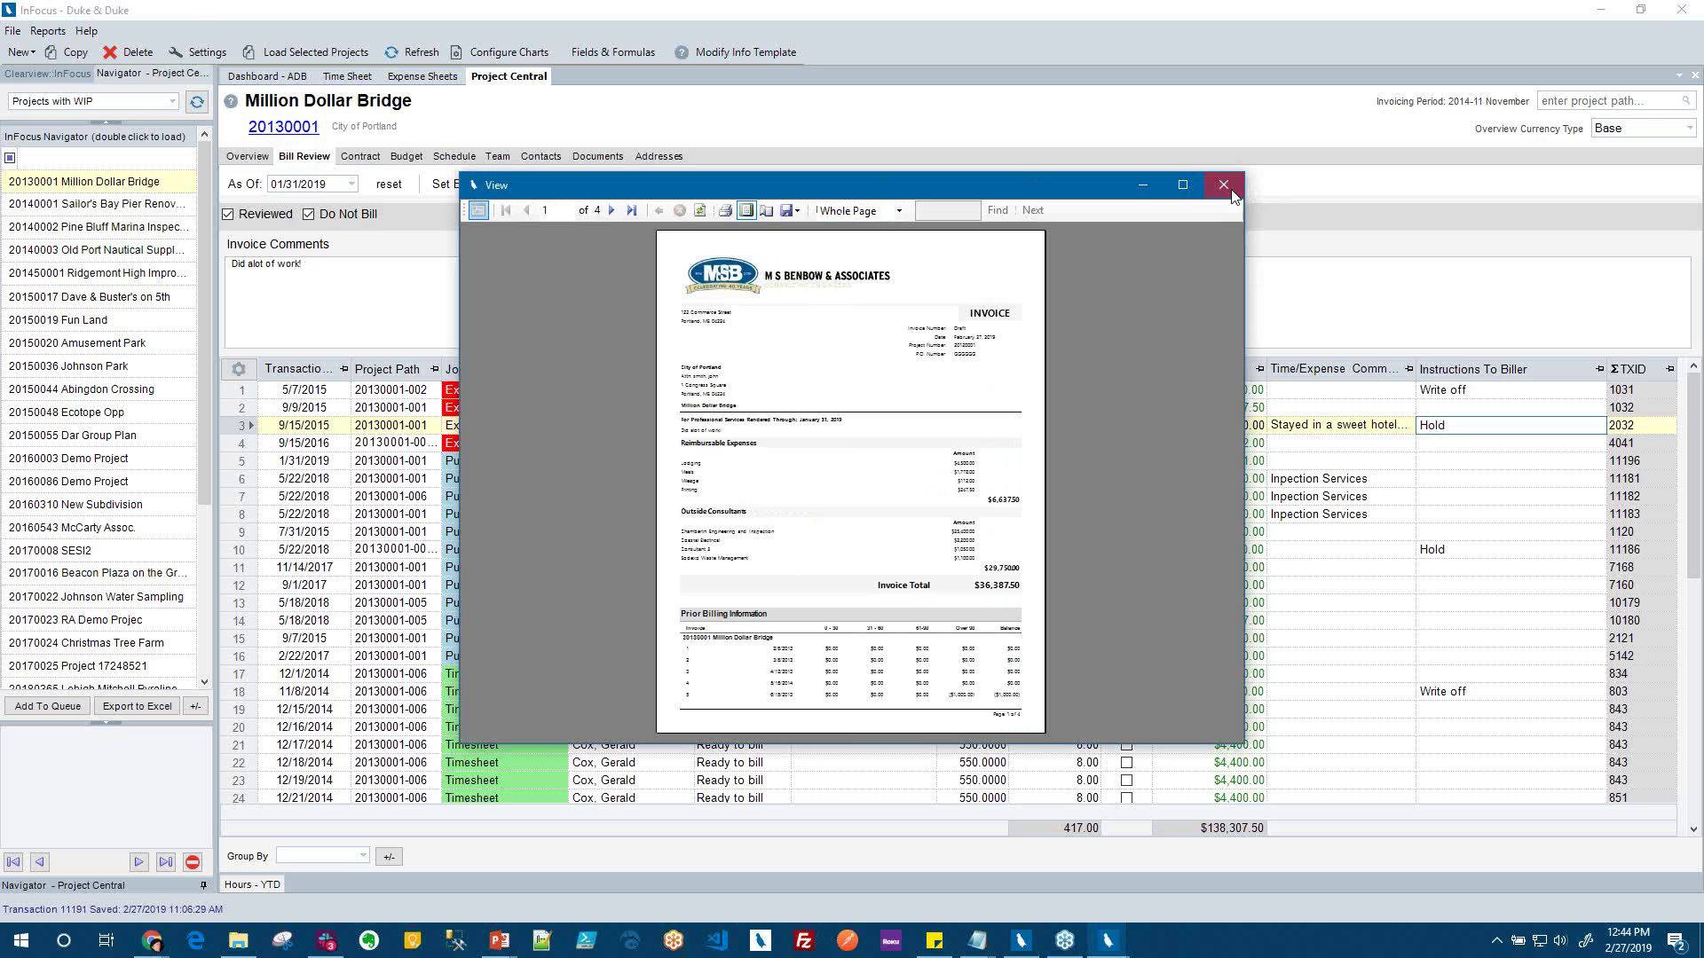
pyautogui.click(1224, 186)
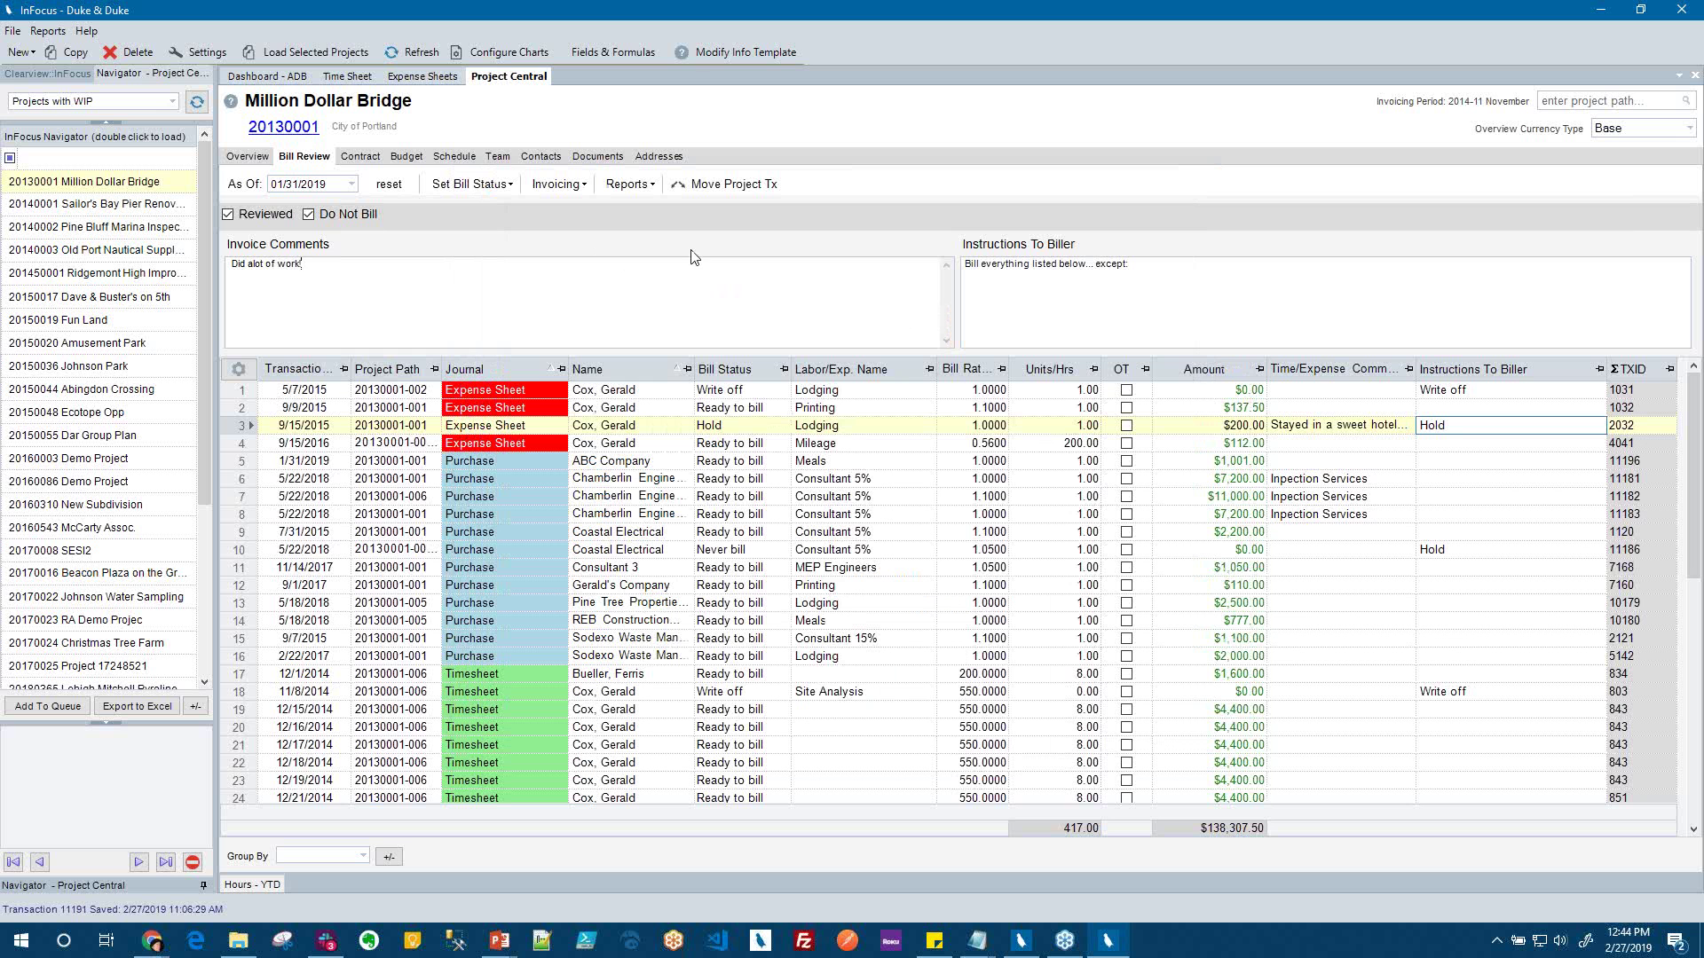
pyautogui.click(1451, 695)
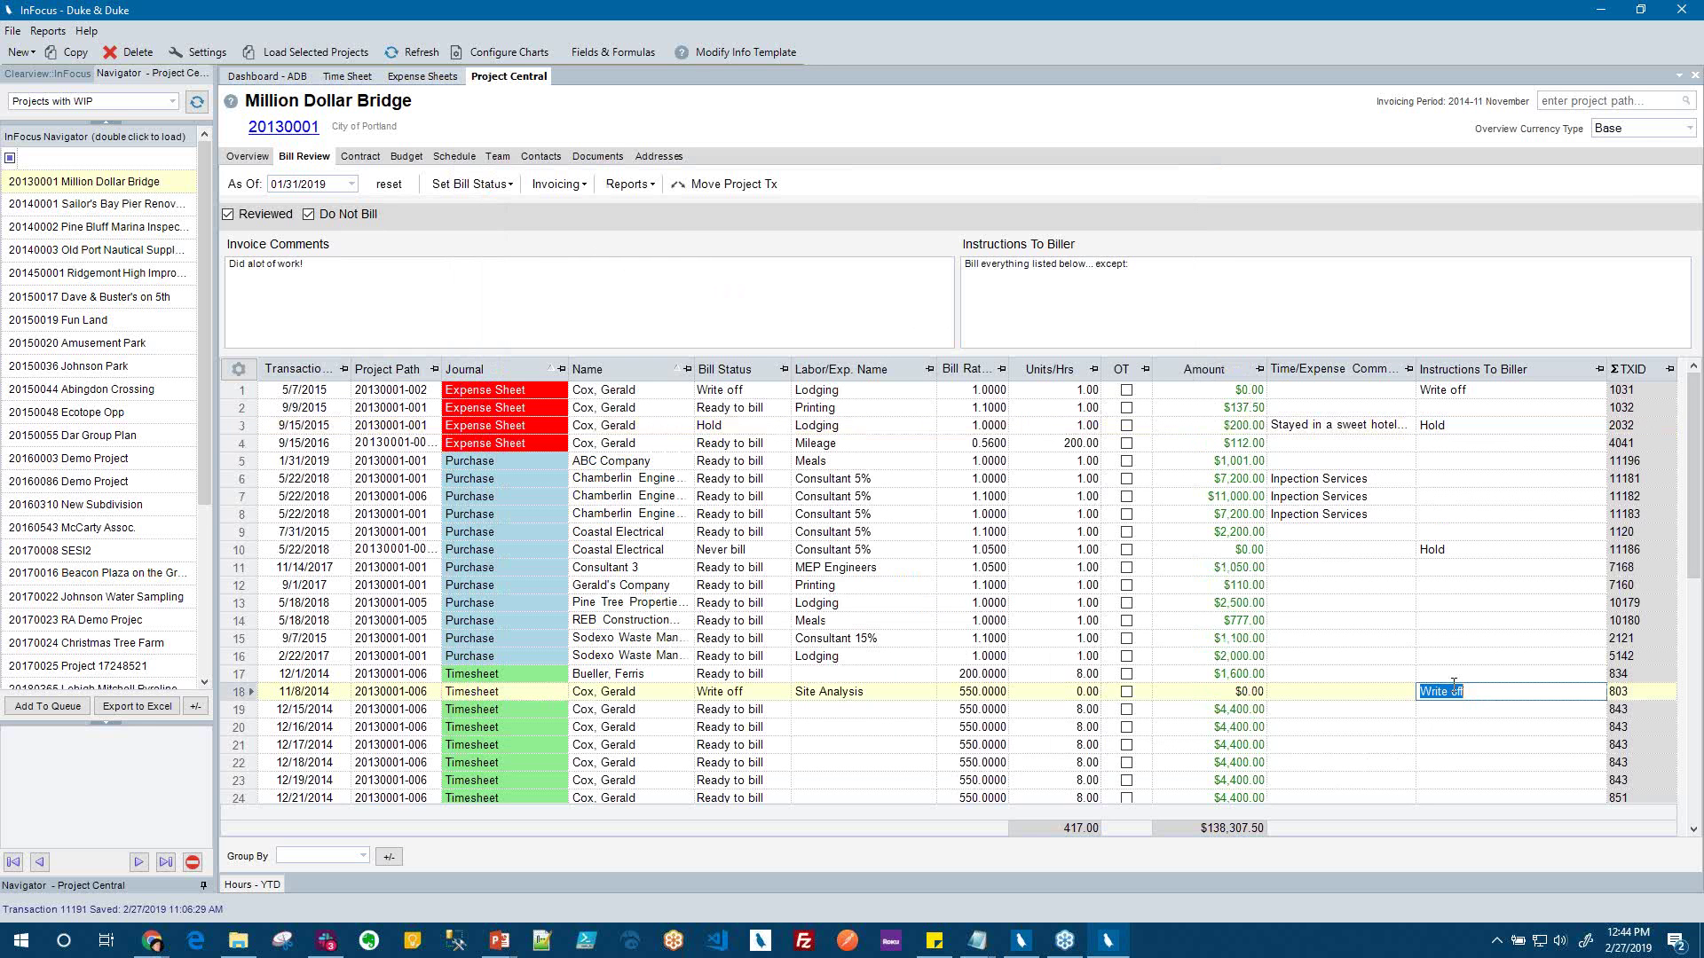
pyautogui.click(1470, 599)
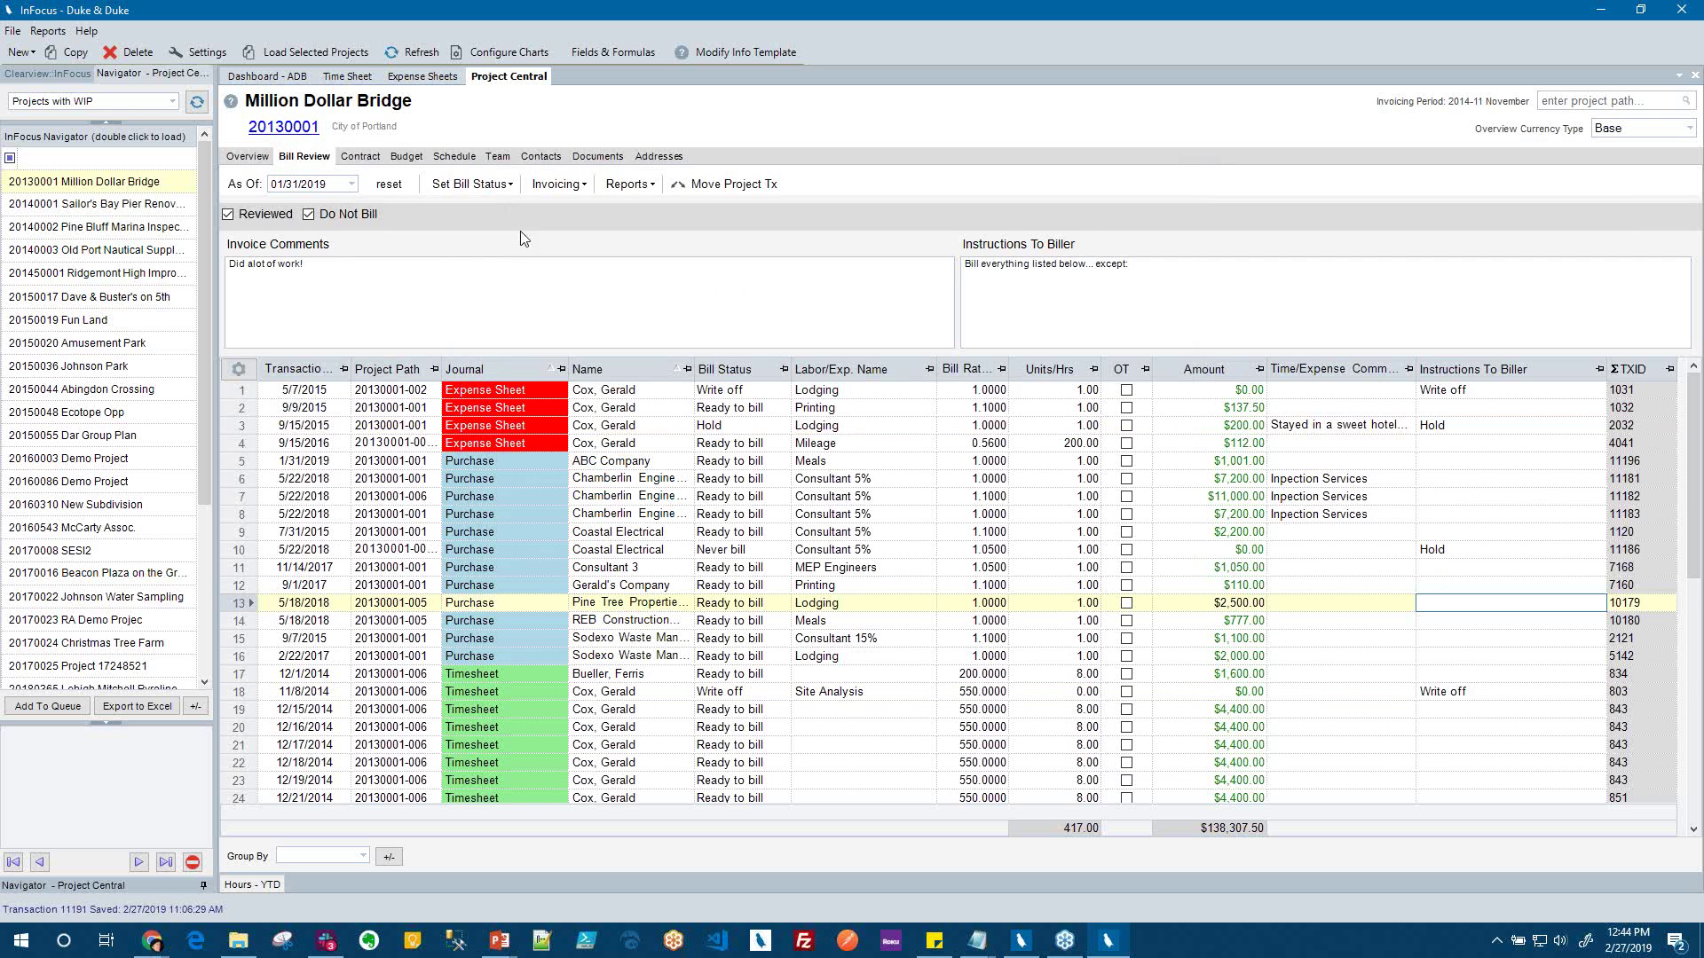
# Inspect the Percent Complete and Lump Sum fields in the Million Dollar Bridge contract grid and return to Bill Review
pyautogui.click(359, 157)
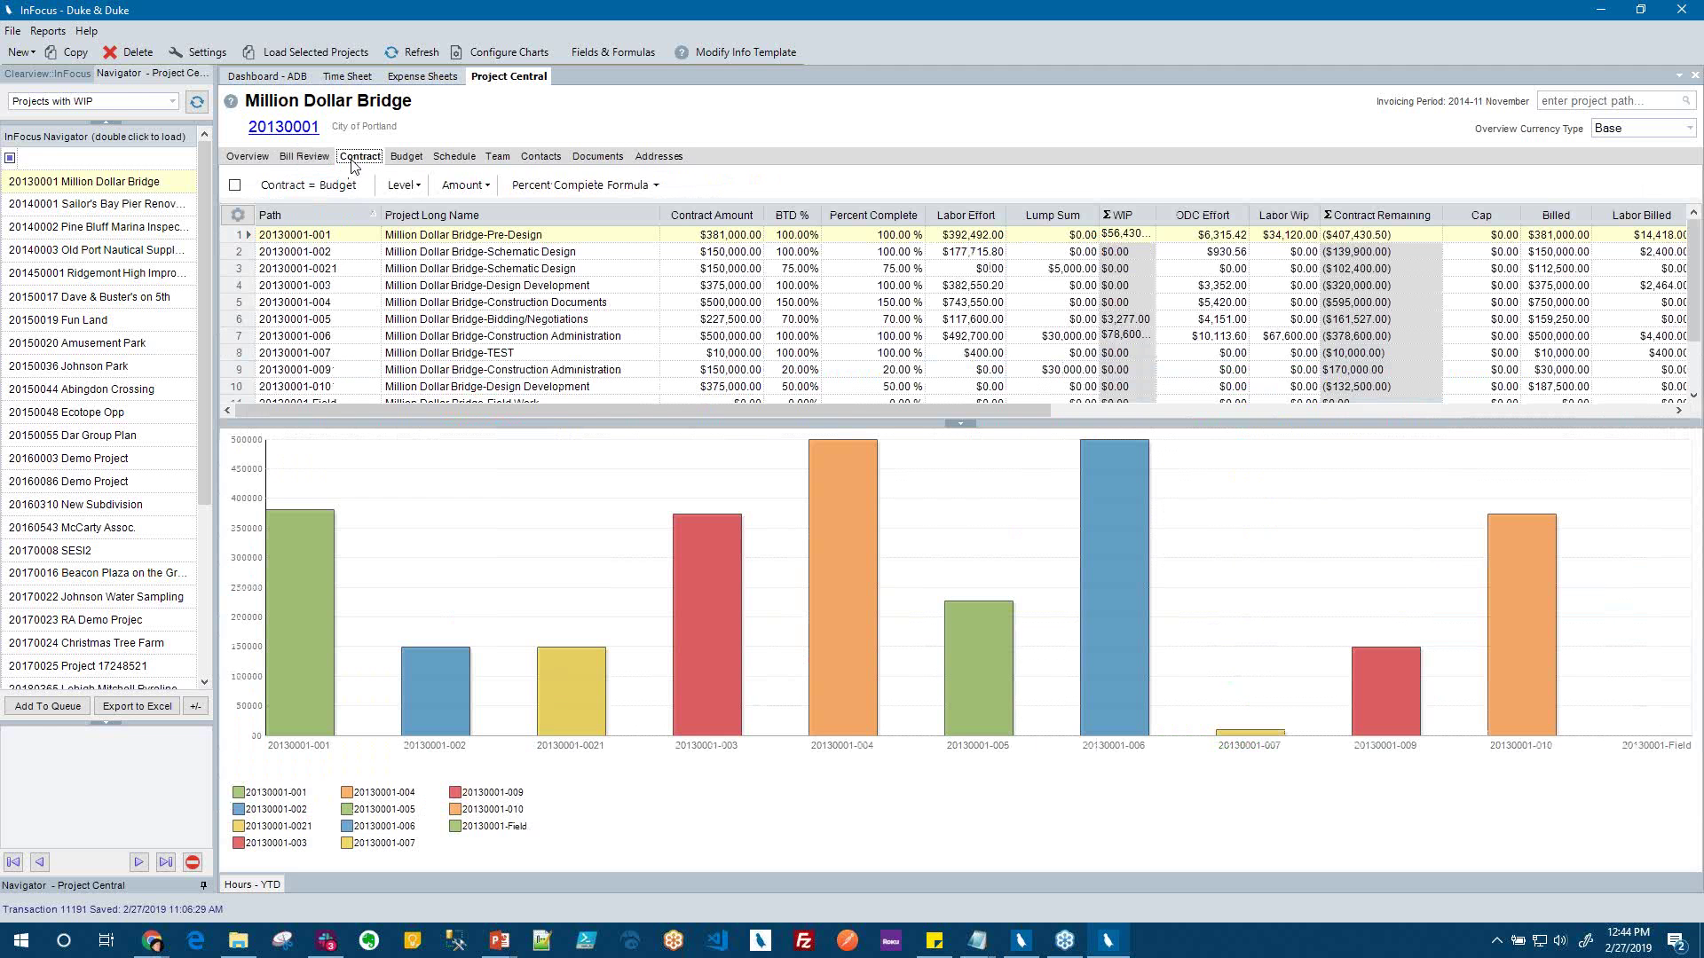
pyautogui.click(853, 251)
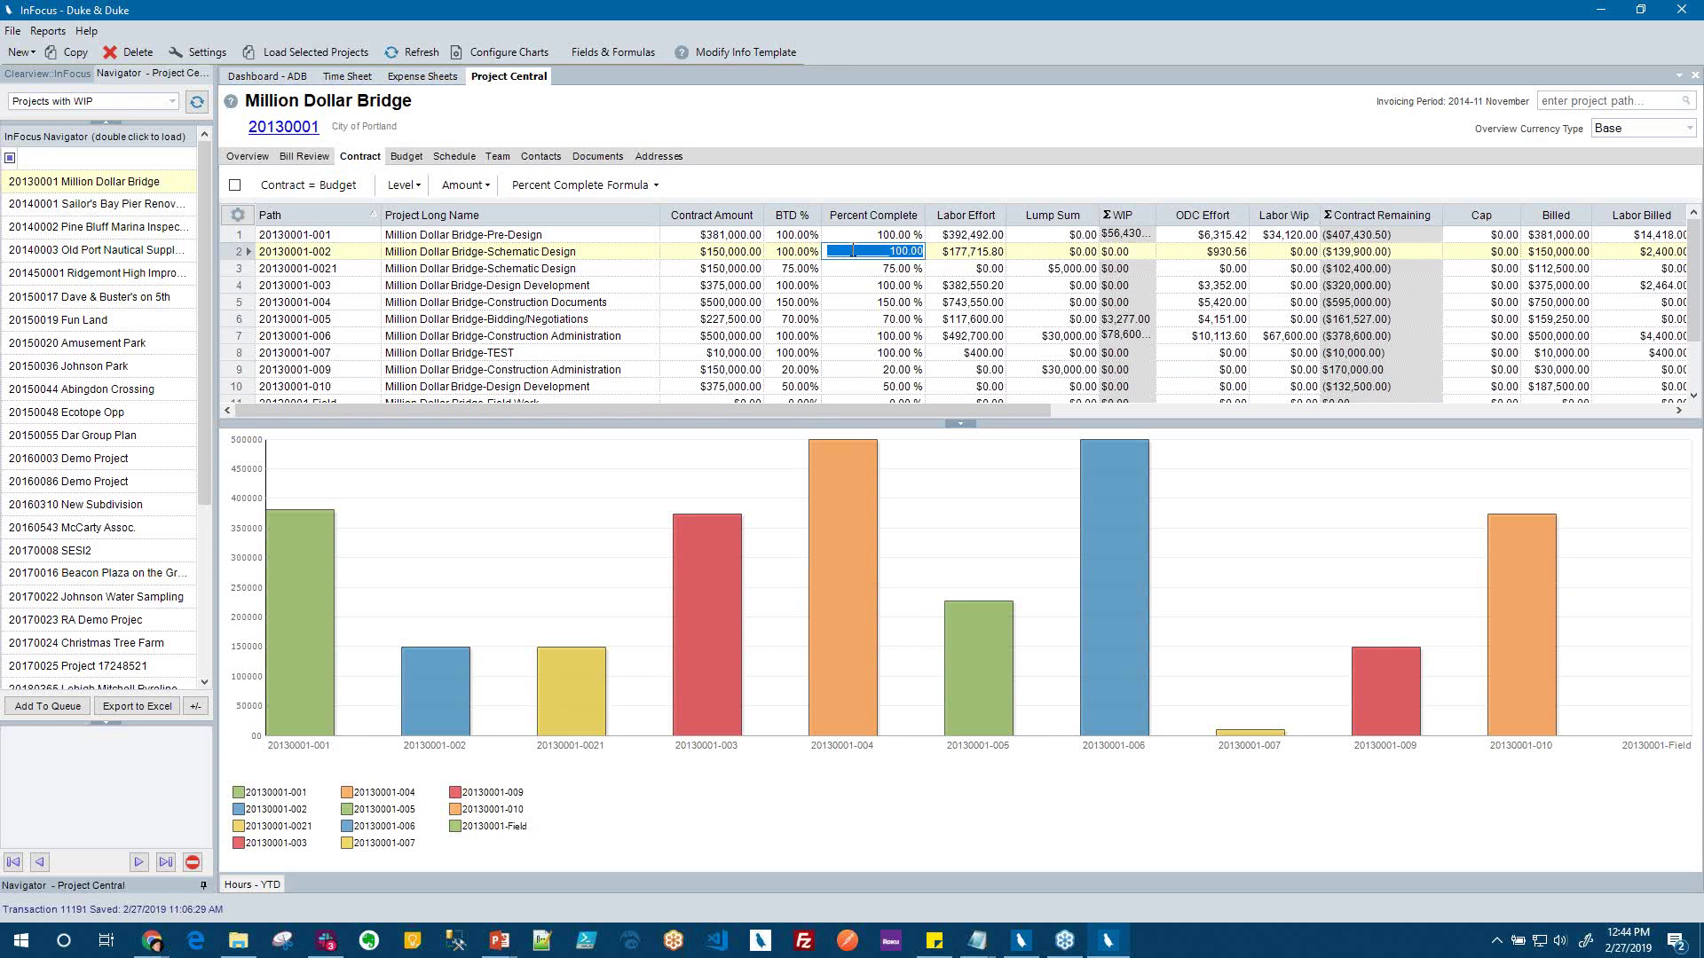
pyautogui.click(874, 282)
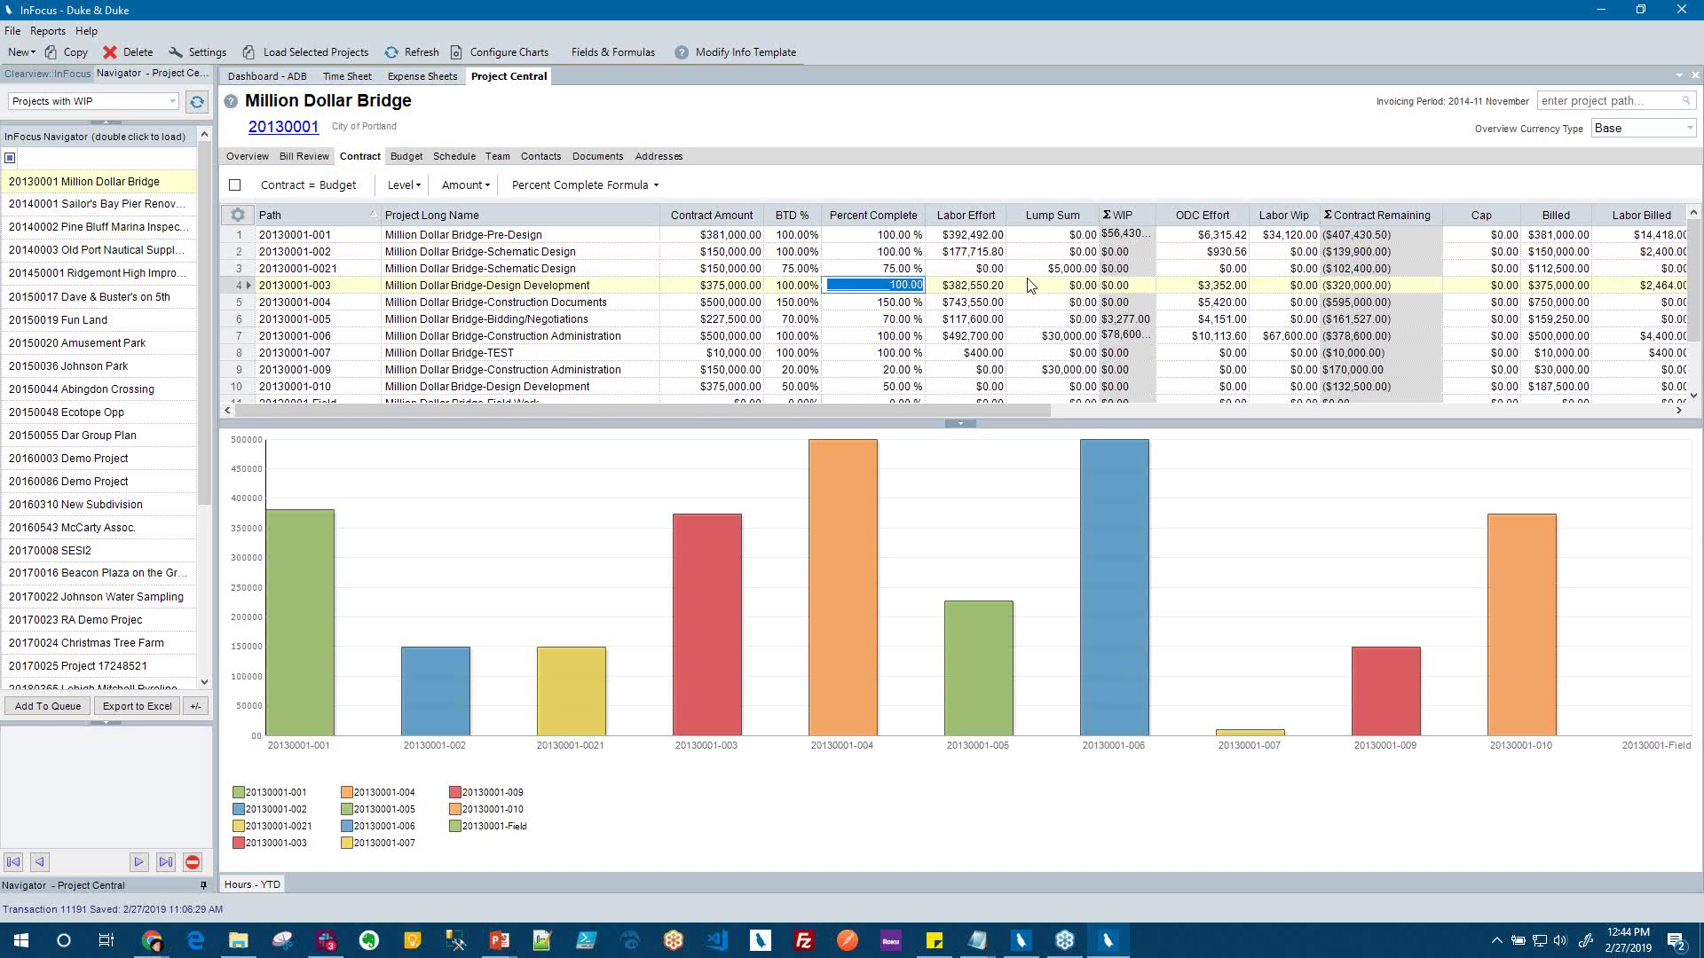
pyautogui.click(1058, 235)
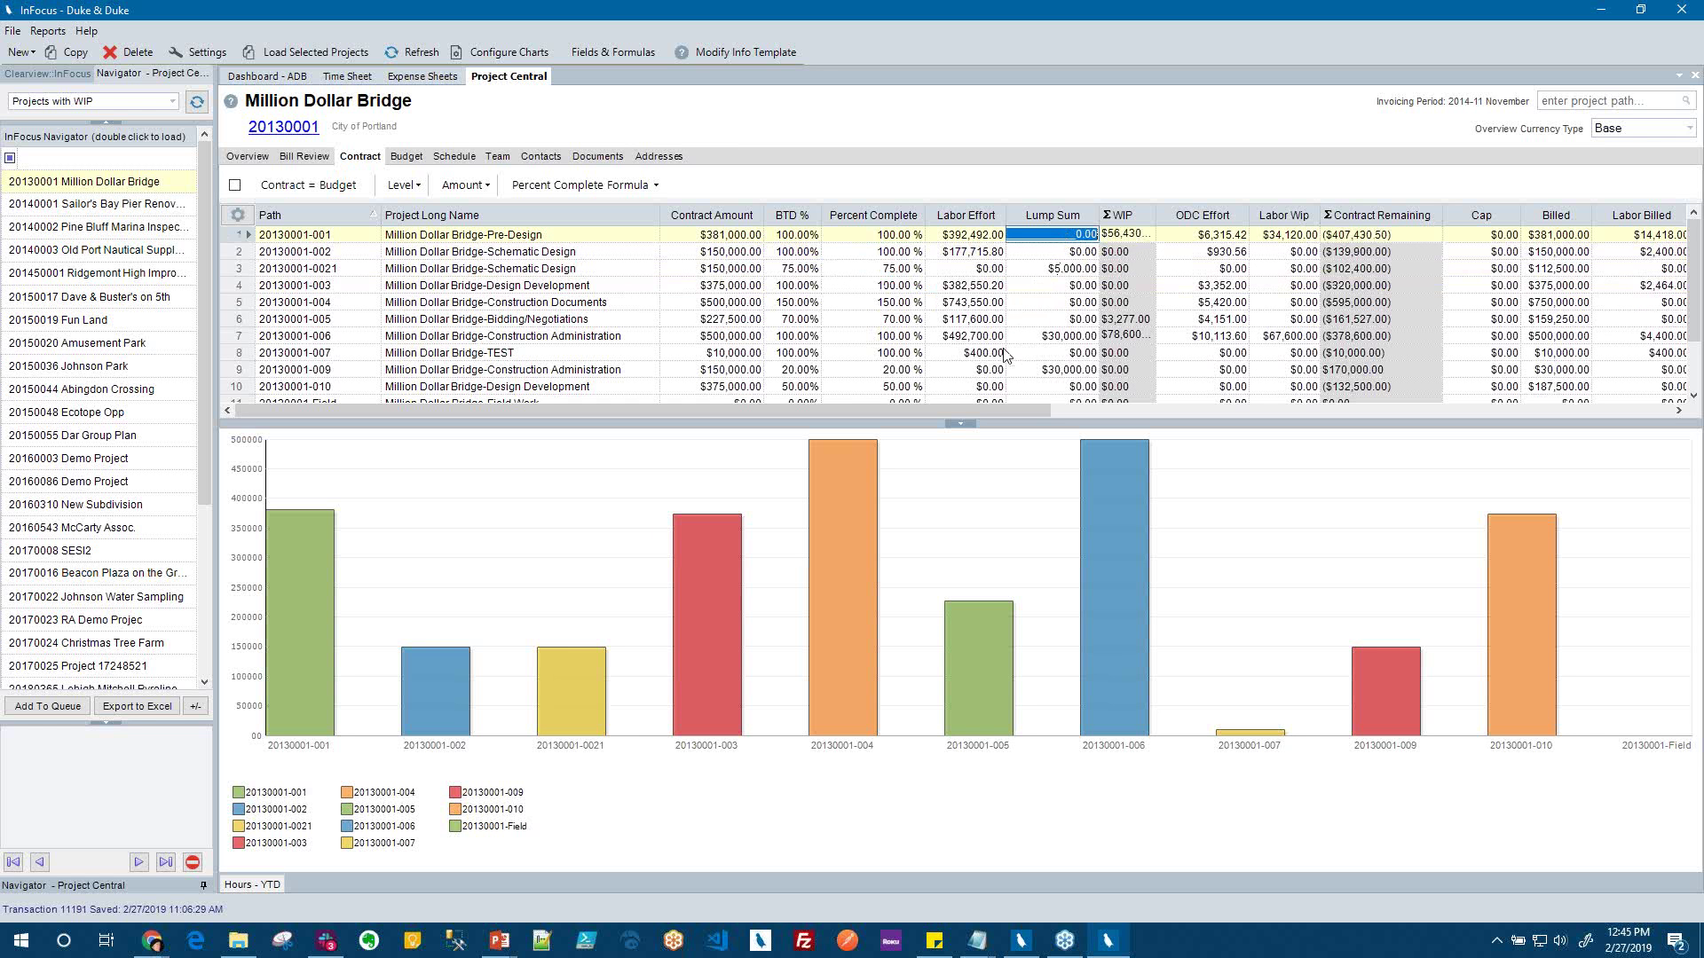
pyautogui.click(300, 157)
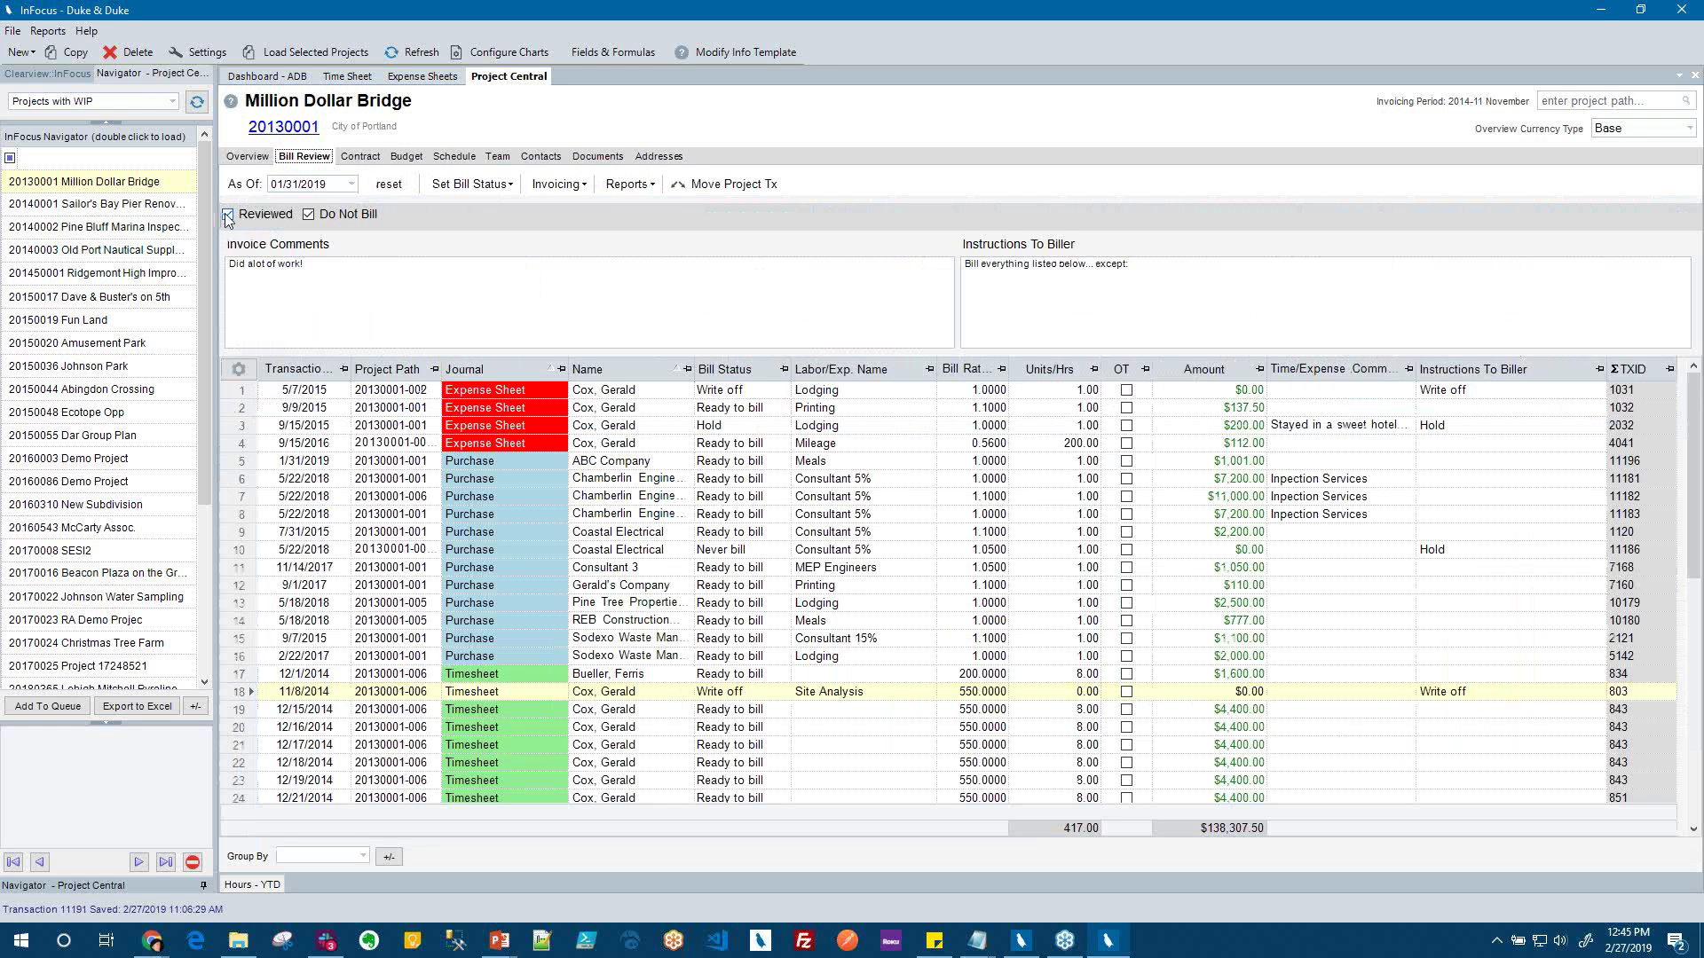
pyautogui.click(114, 160)
pyautogui.click(636, 278)
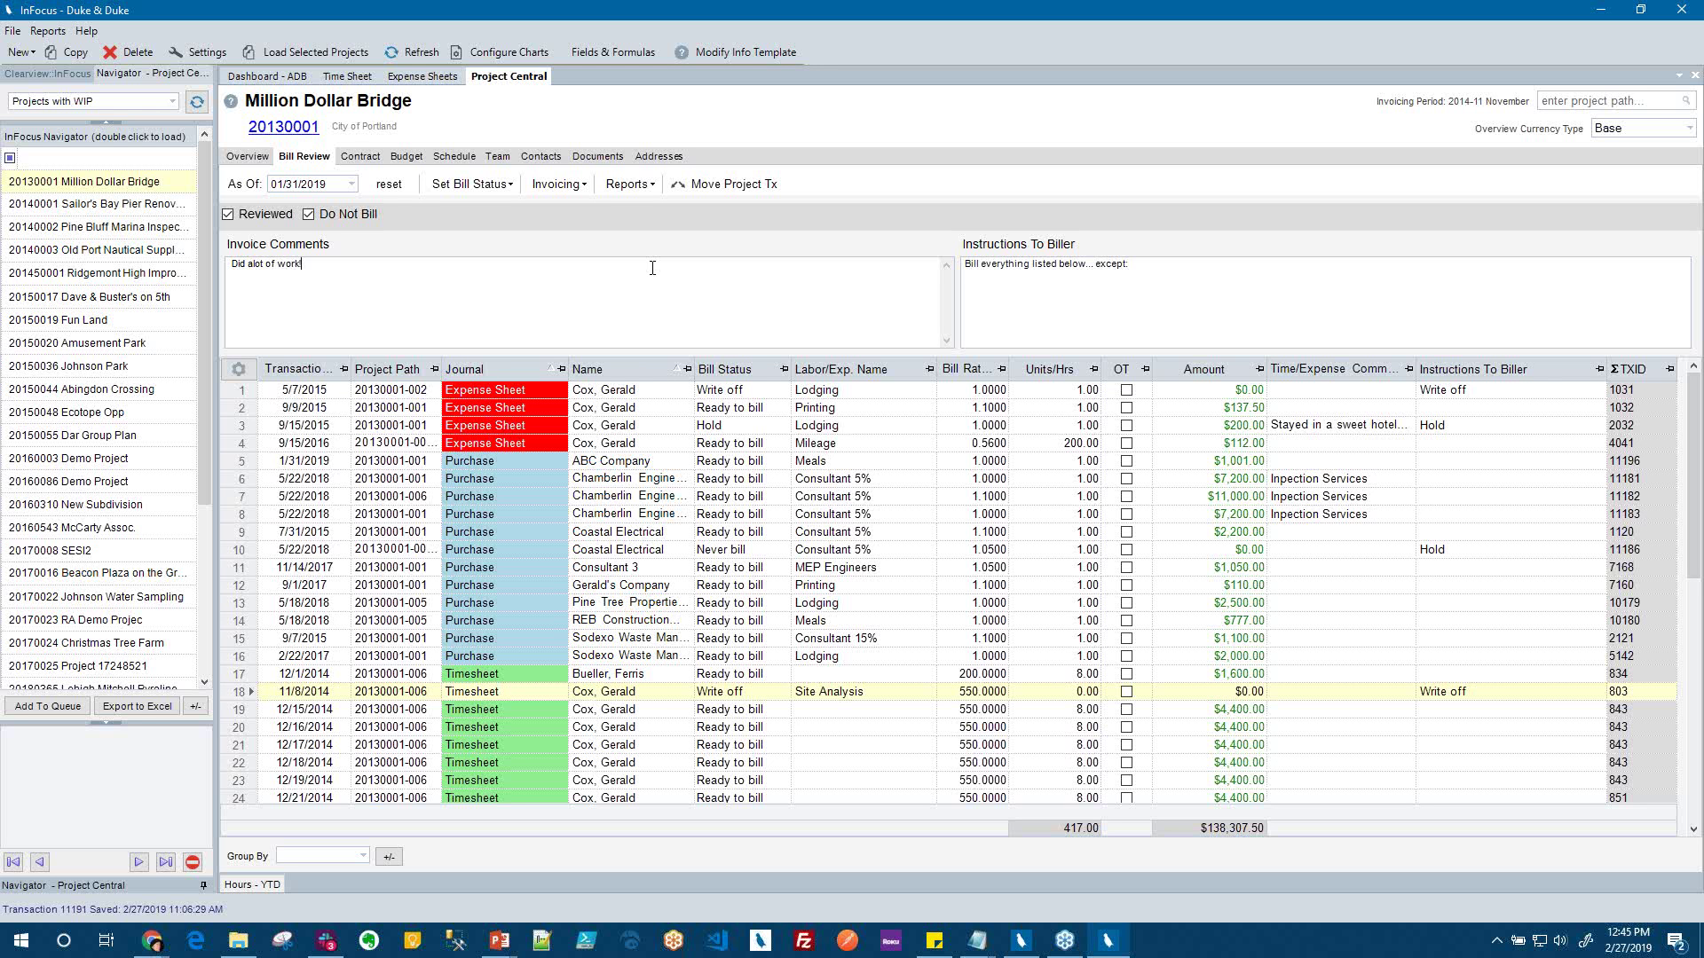
# Open Automated Invoicing in Accounts Receivable and run it for All Projects
pyautogui.click(64, 77)
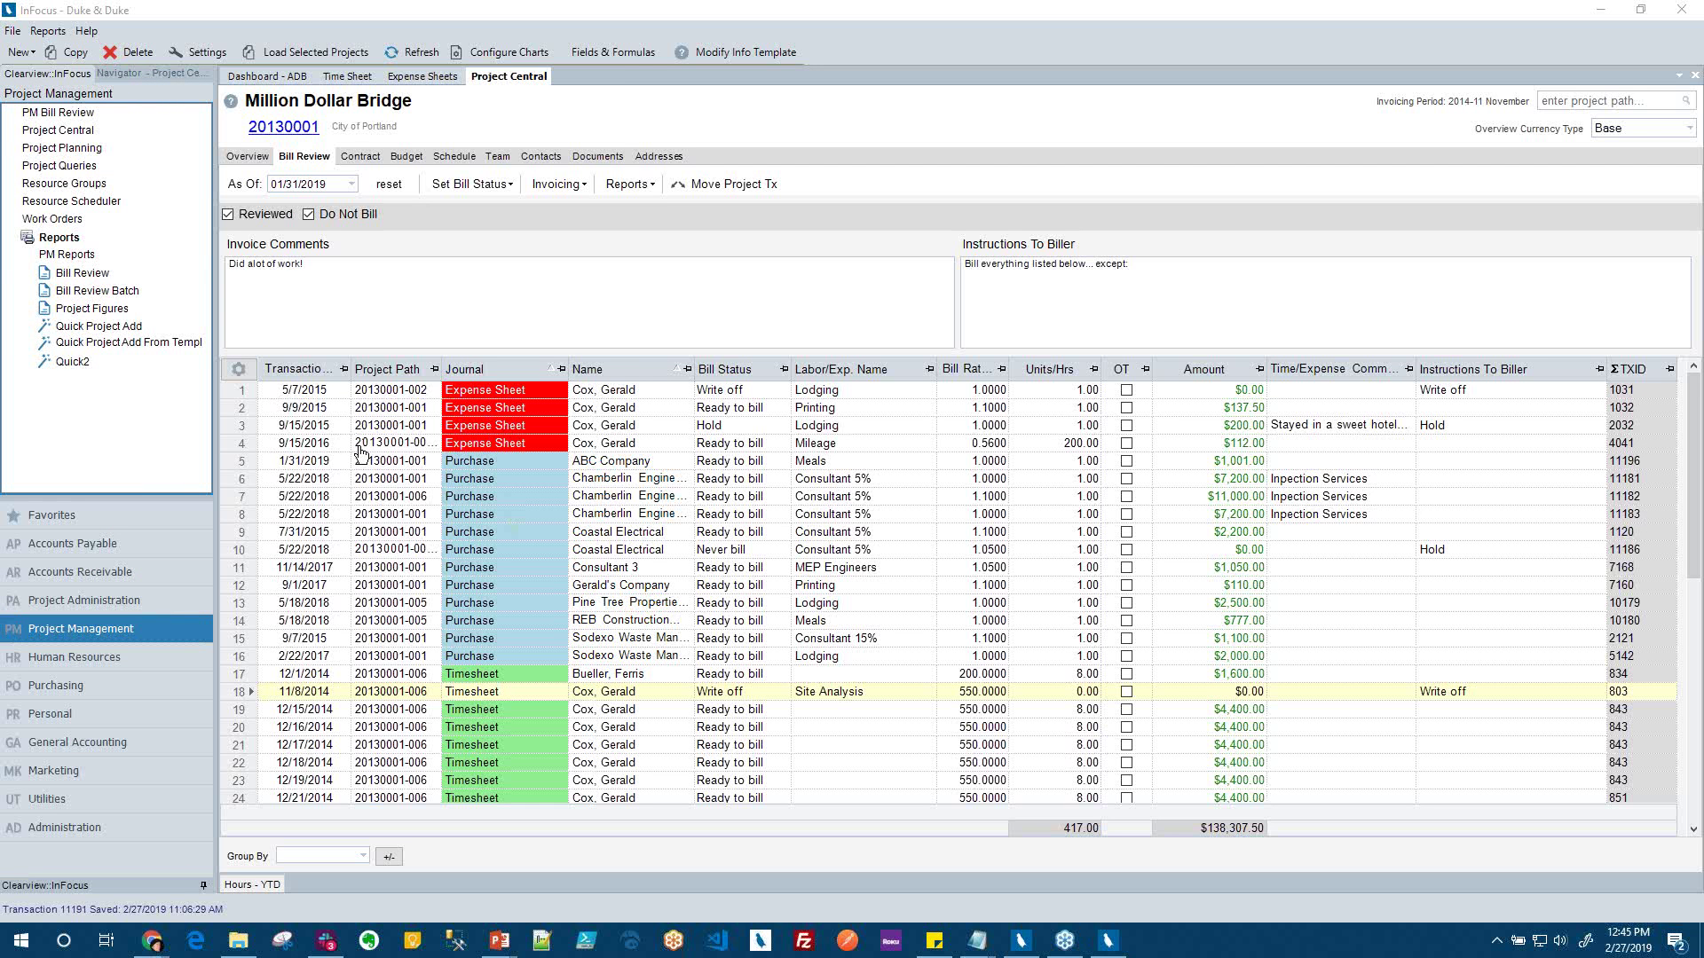
pyautogui.click(118, 577)
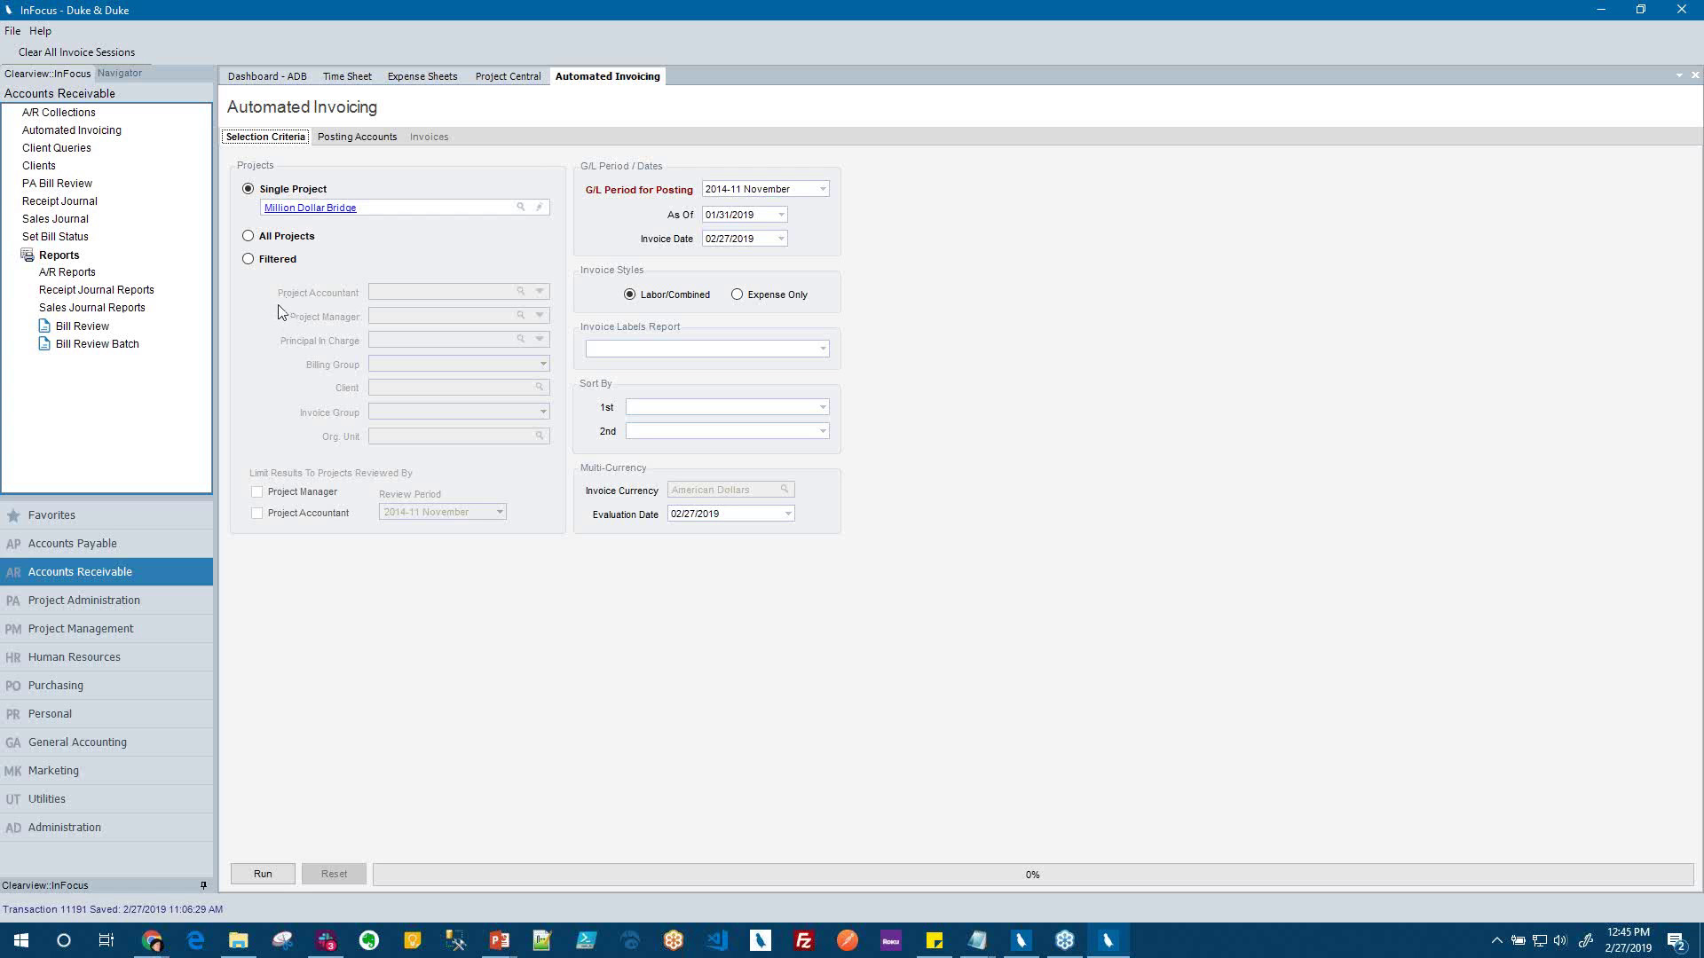
pyautogui.click(247, 232)
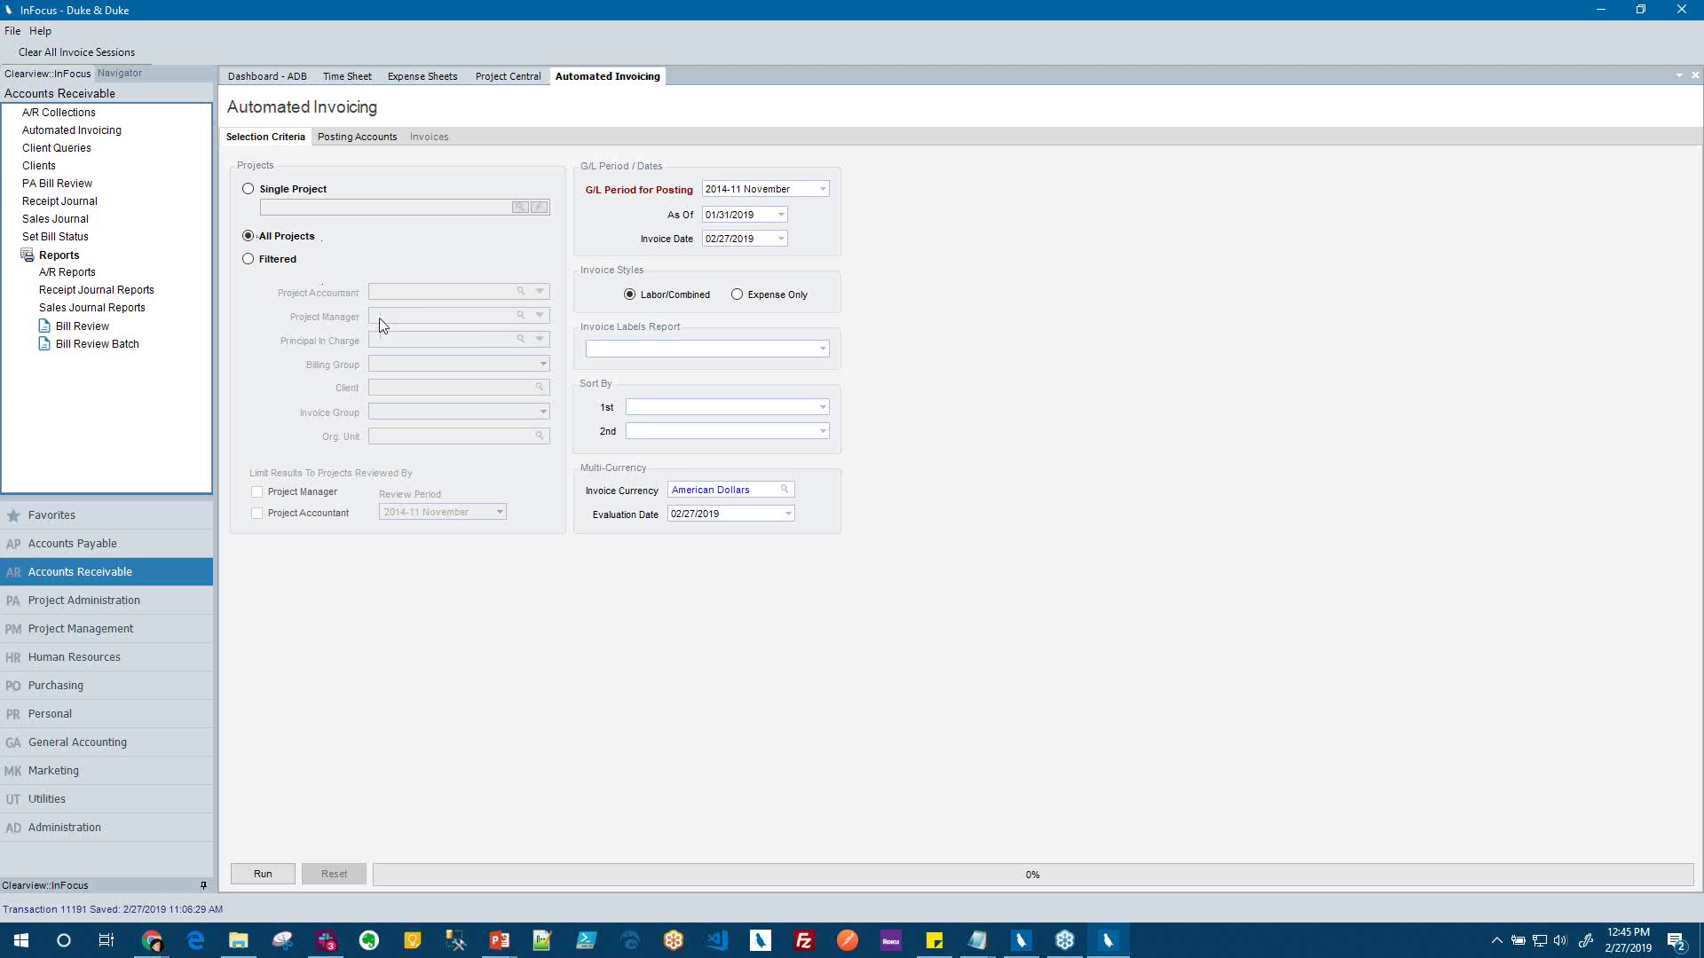
pyautogui.click(264, 875)
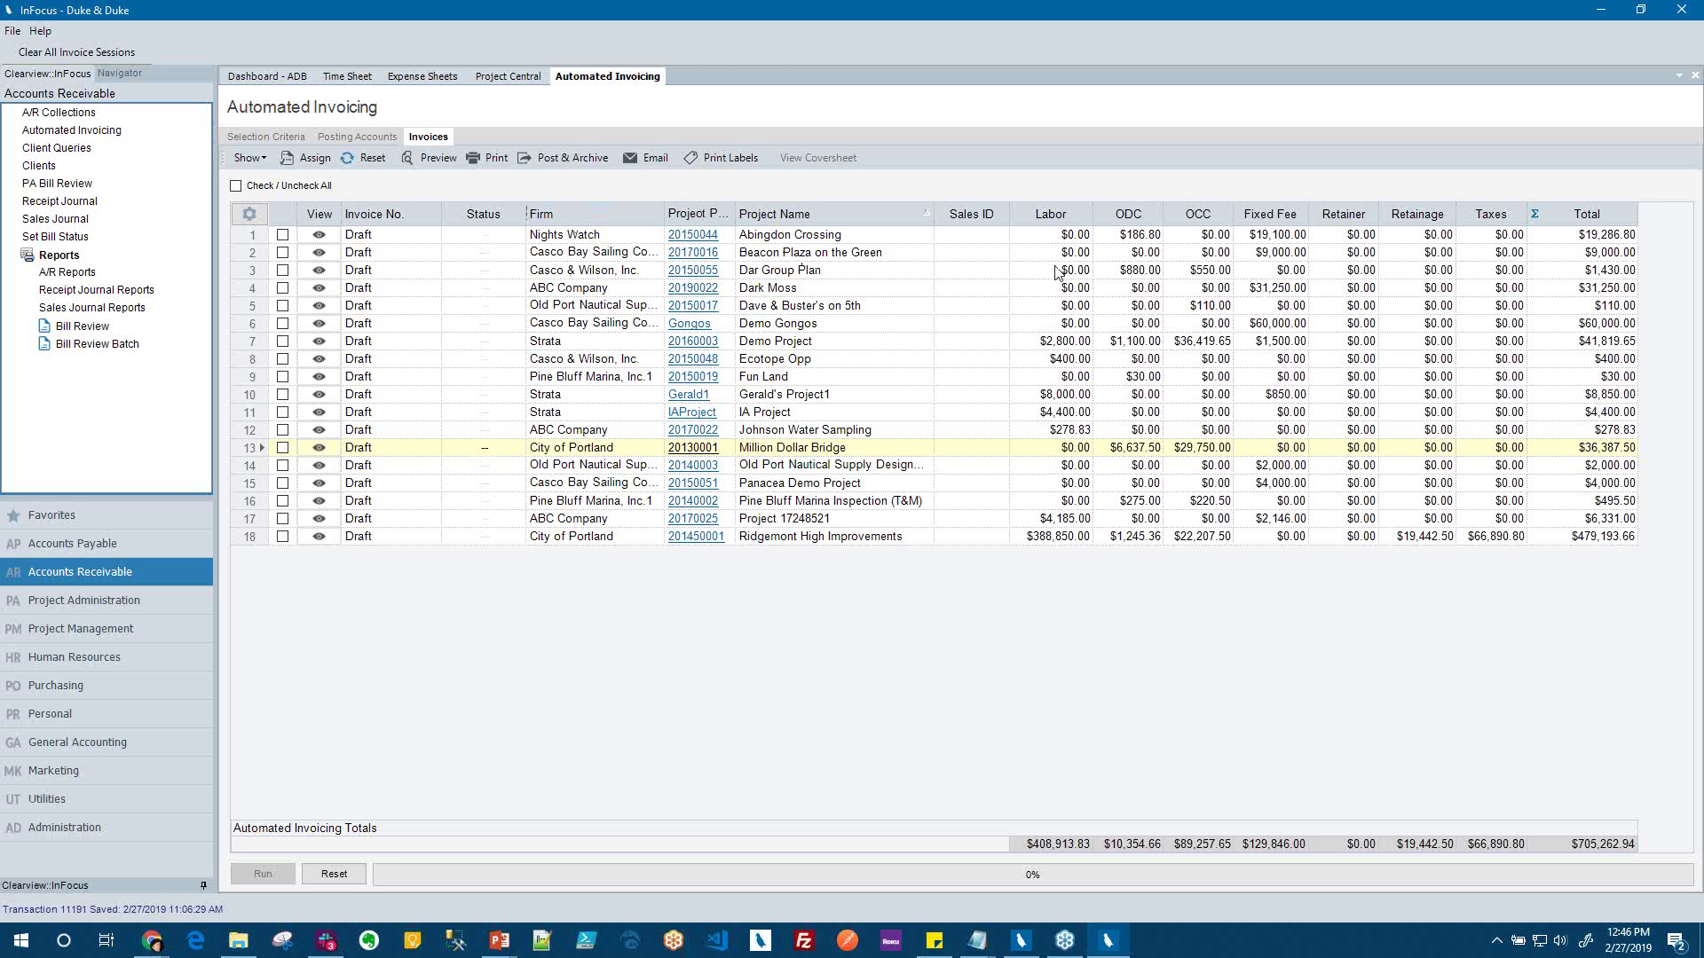
# Review the generated draft invoices, view the Pine Bluff Marina Inspection (T&M) invoice full screen, and close the preview
pyautogui.click(1122, 343)
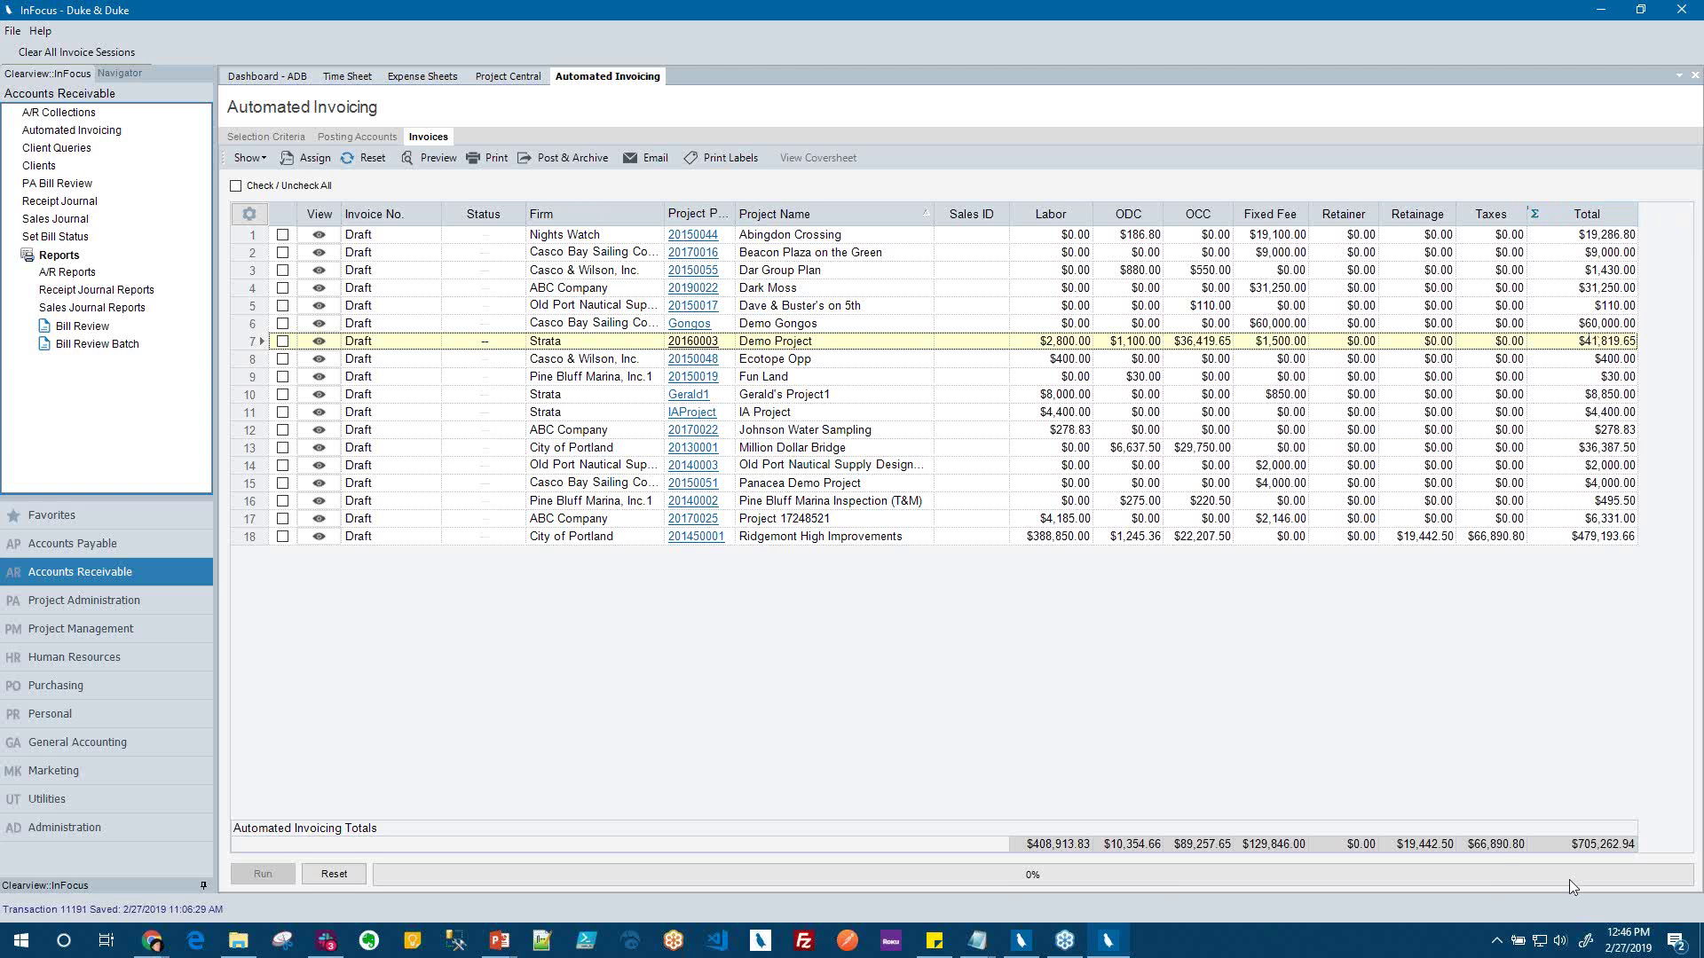
pyautogui.click(320, 501)
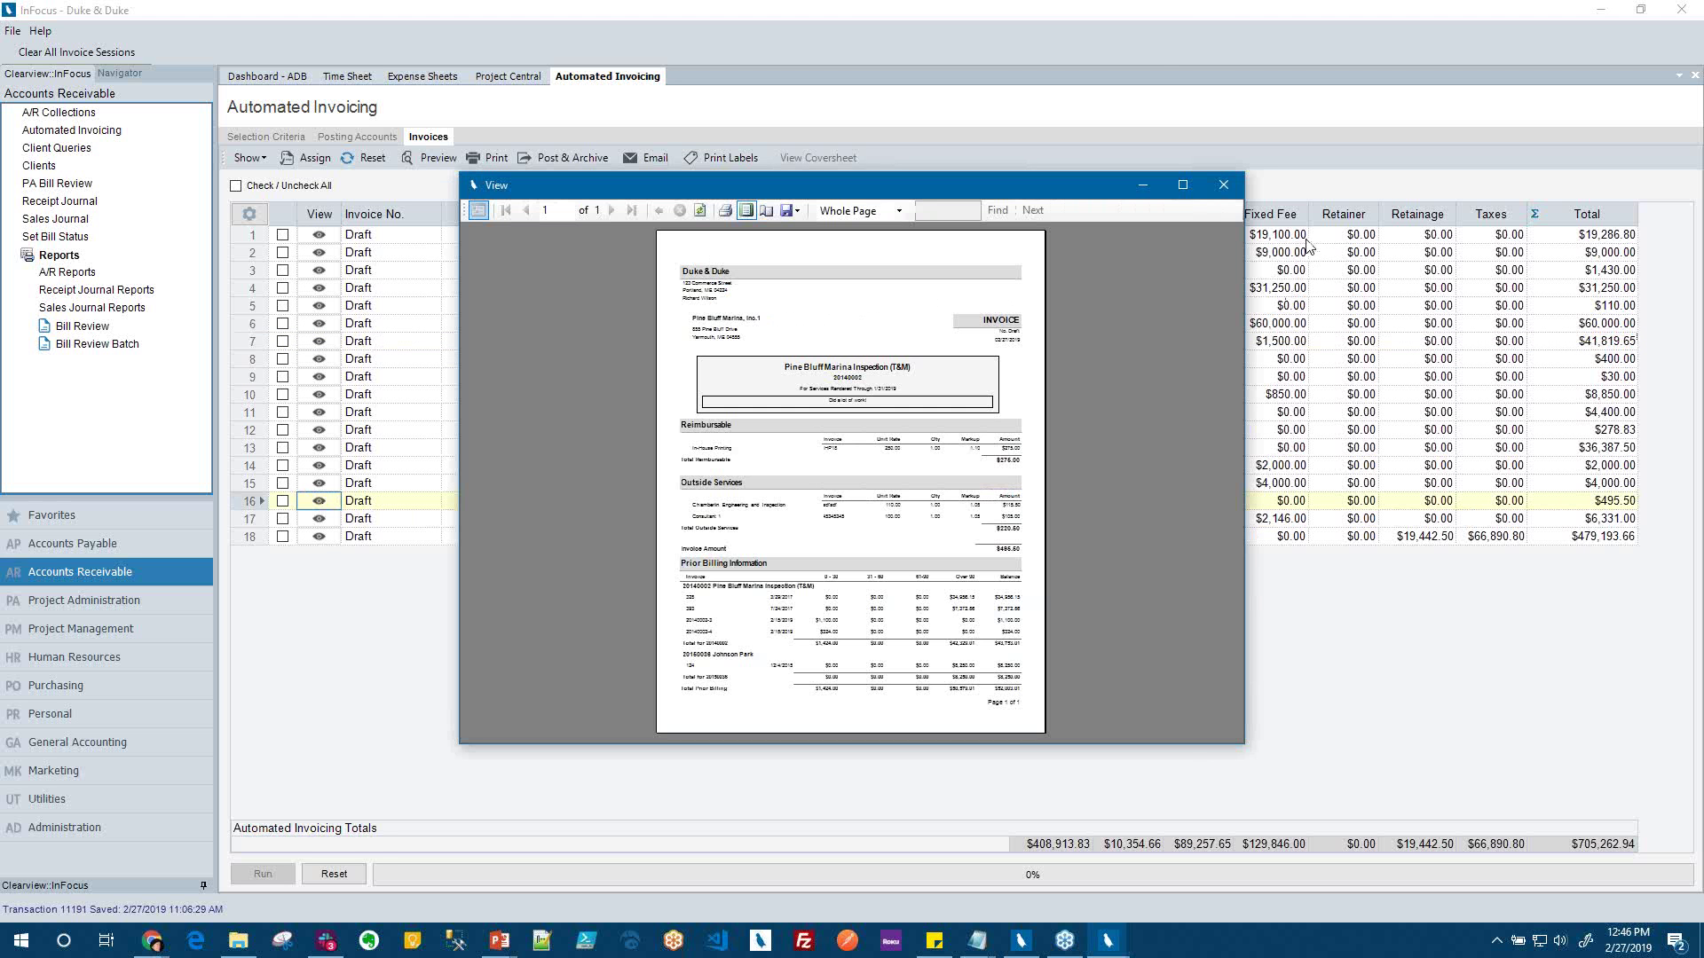
pyautogui.doubleClick(1180, 183)
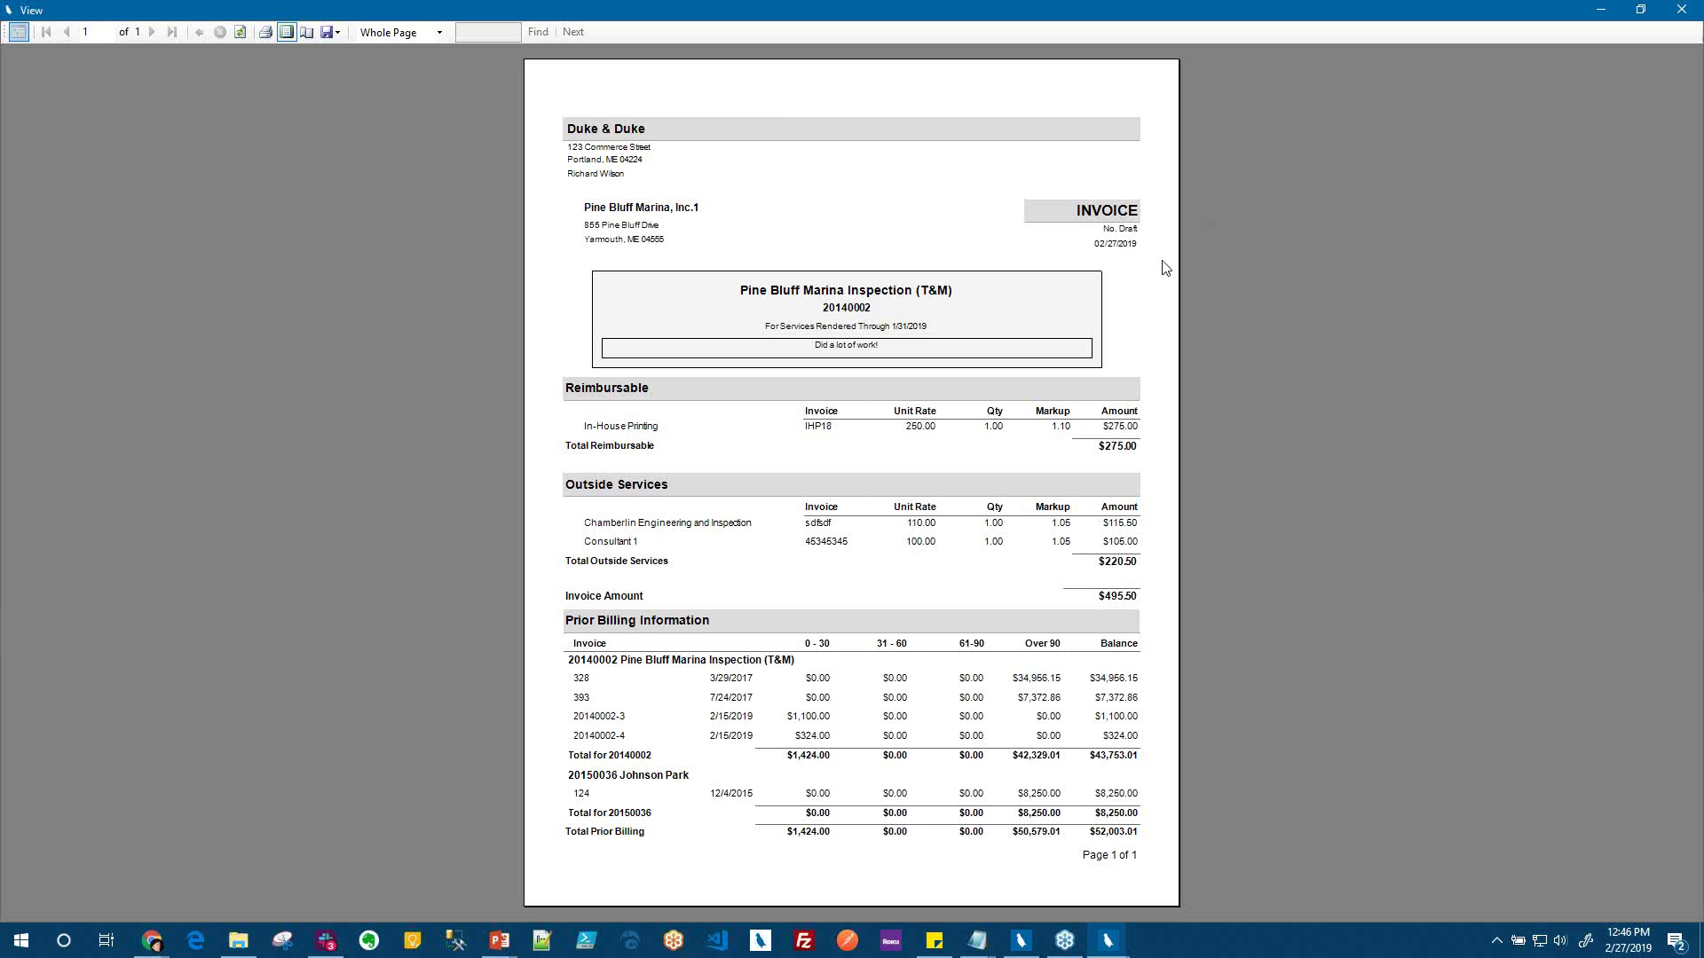
pyautogui.click(1683, 9)
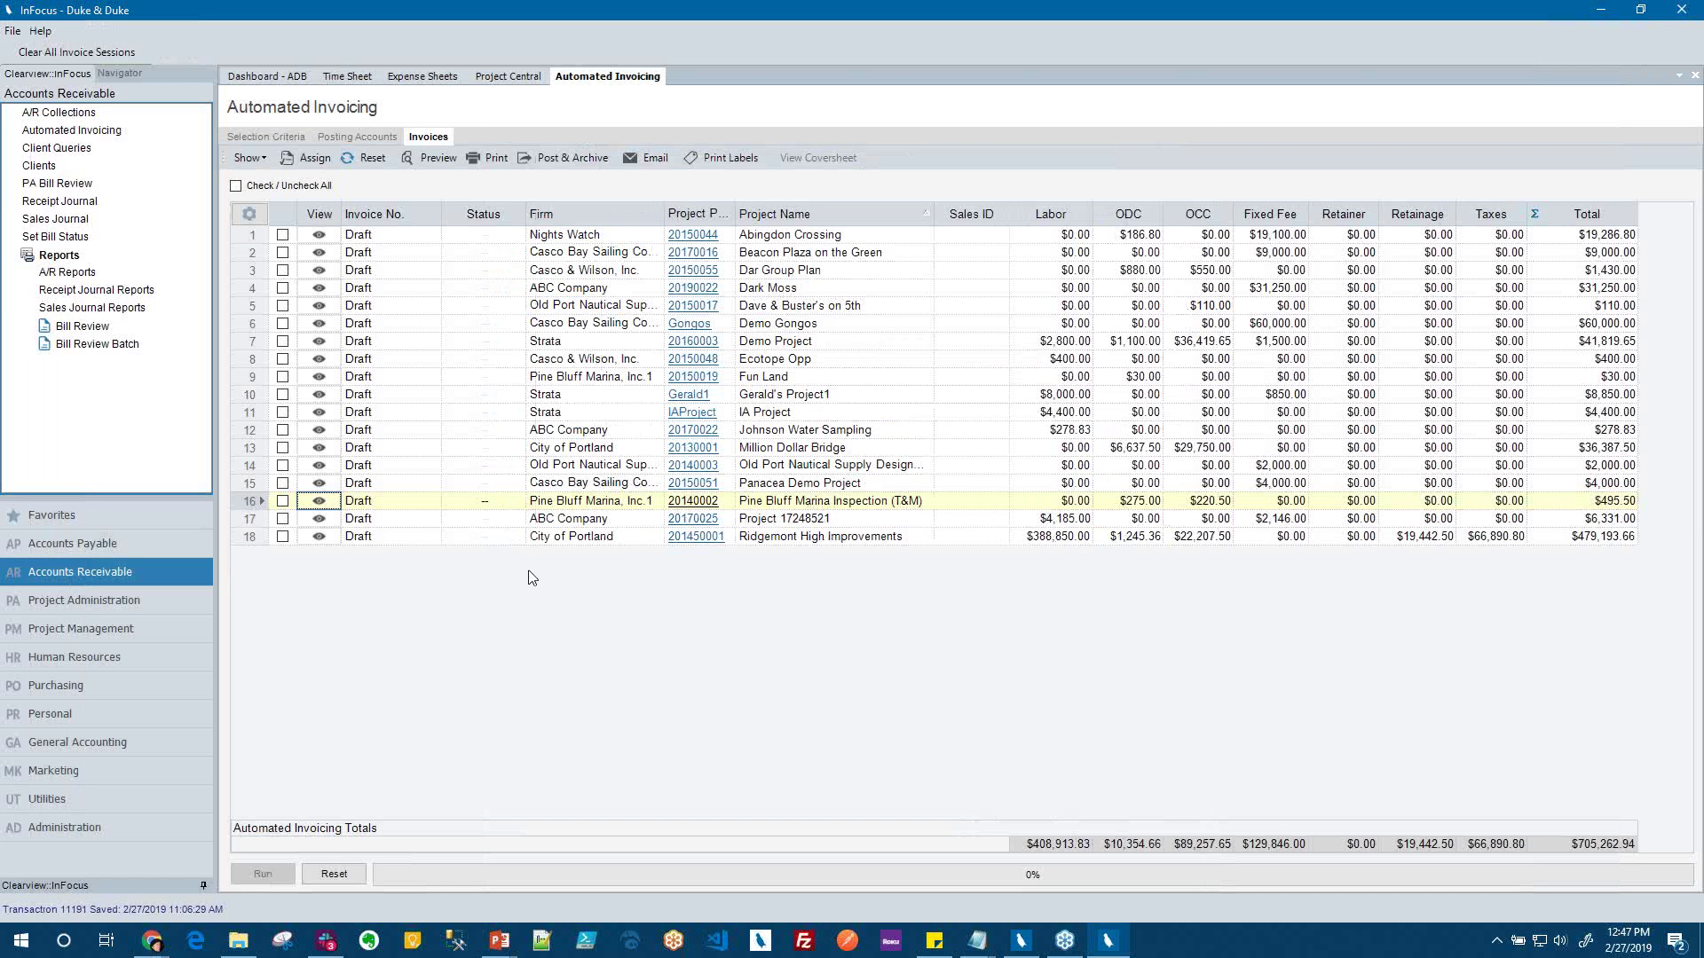
# View the draft Pine Bluff Marina Inspection (T&M) invoice full screen again and close the preview
pyautogui.click(320, 502)
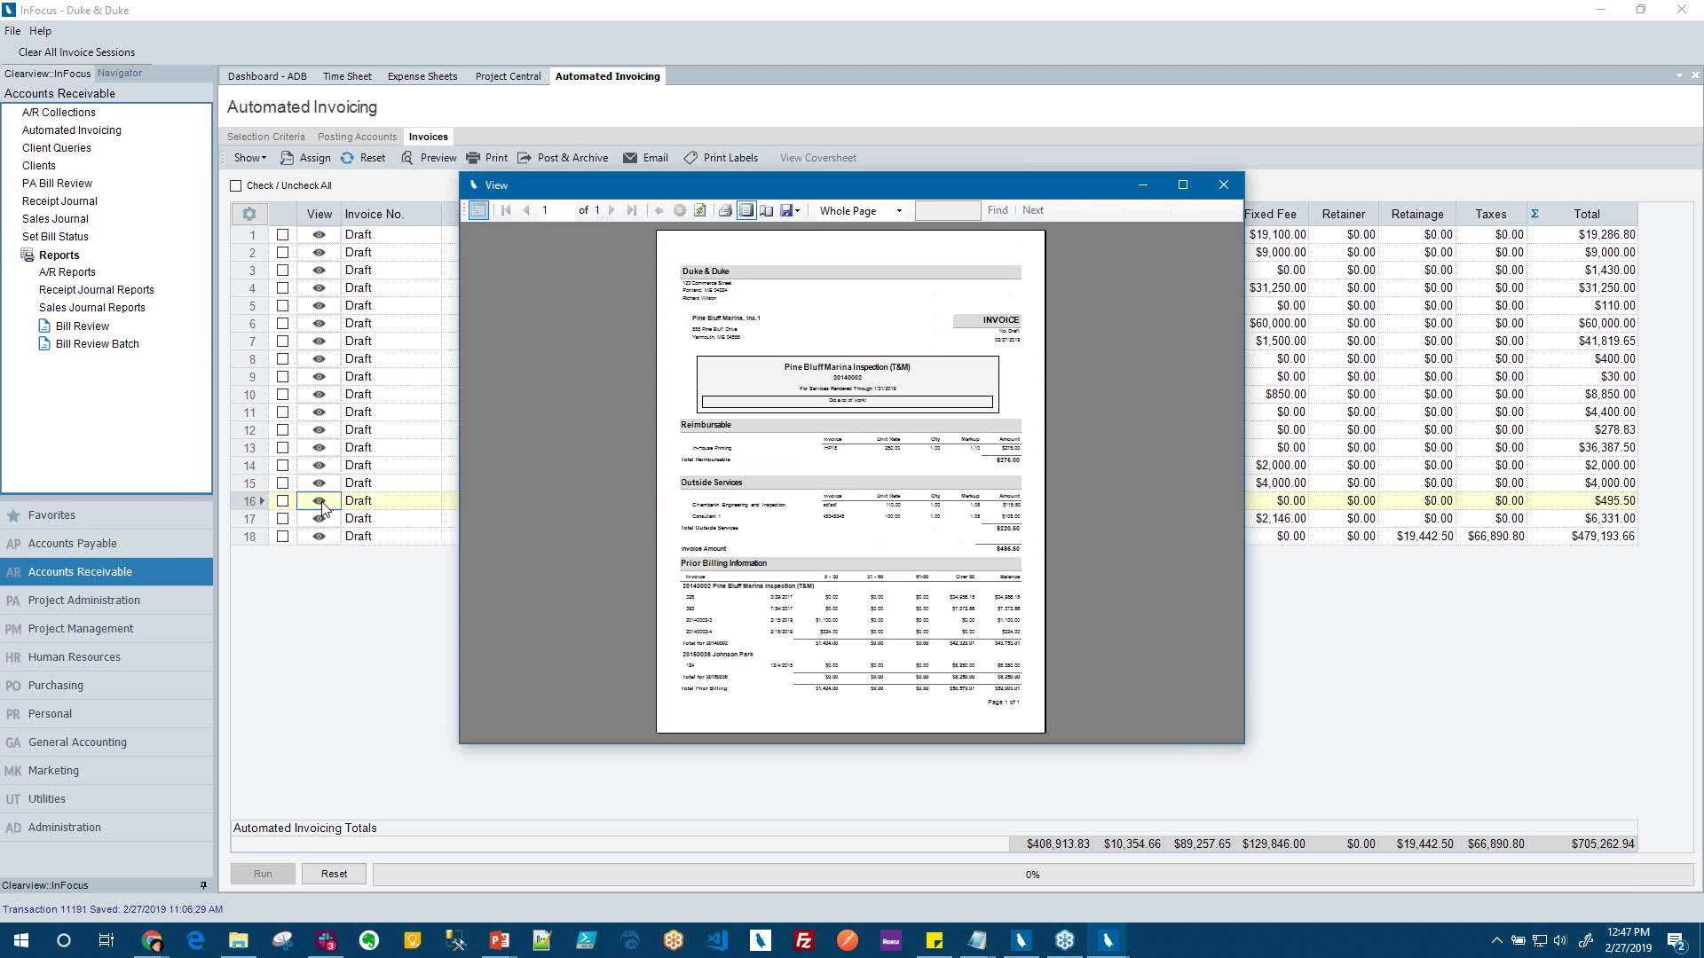
pyautogui.click(1181, 185)
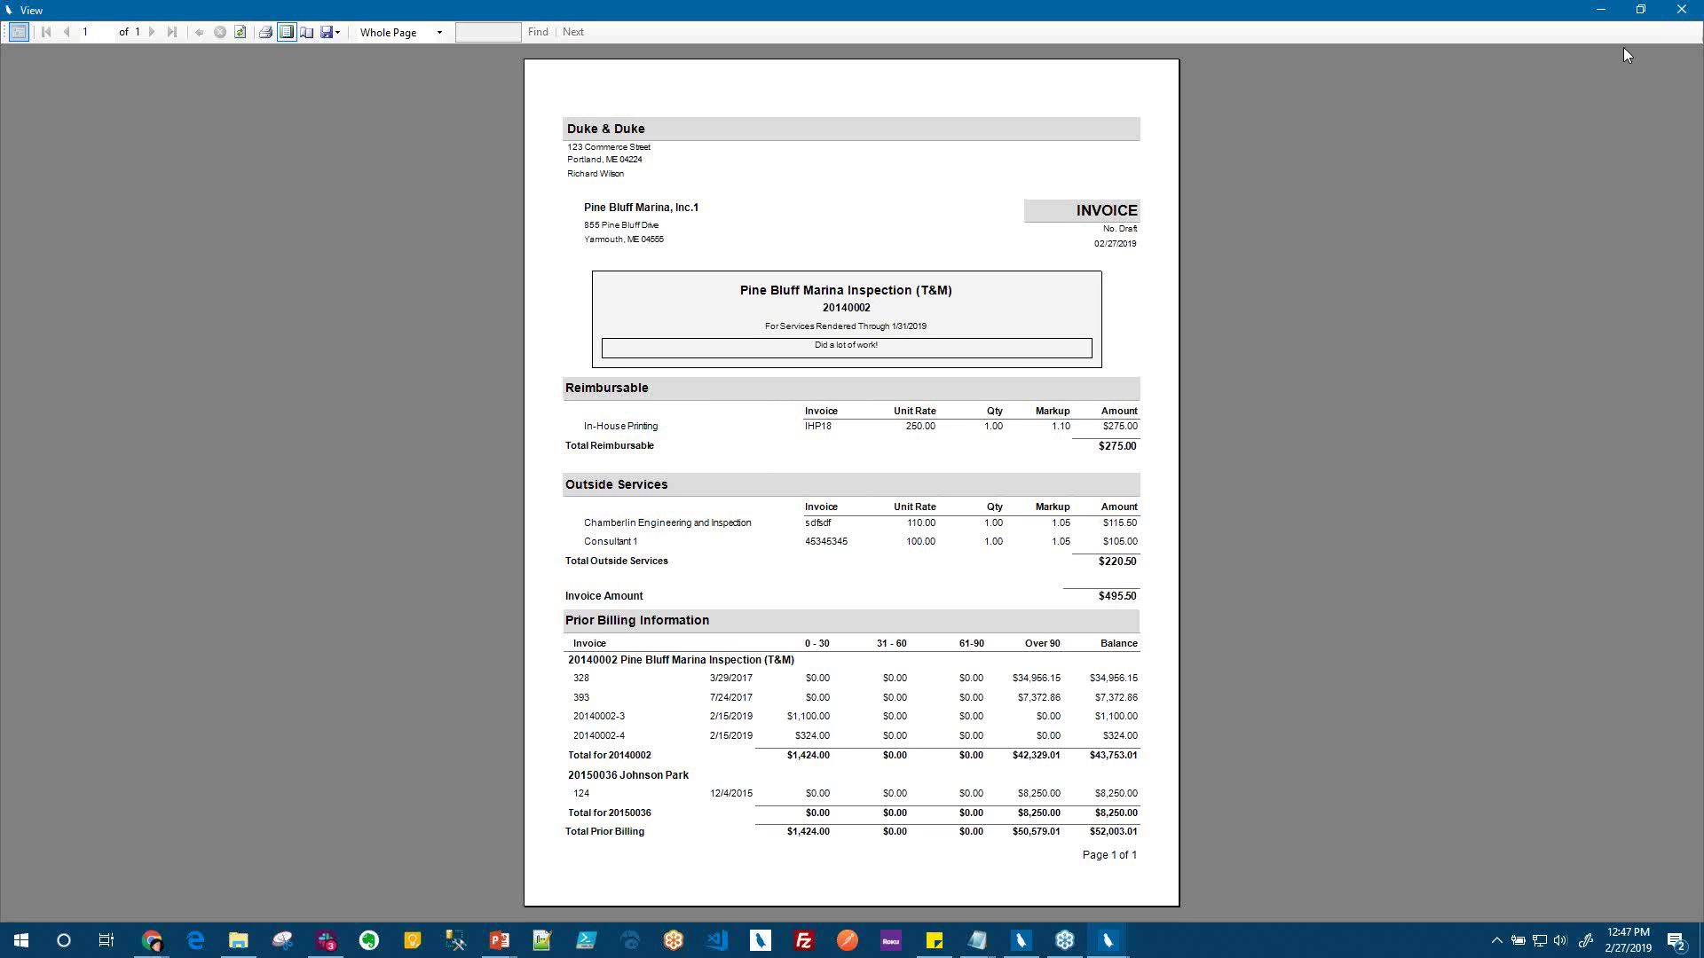
pyautogui.click(1680, 10)
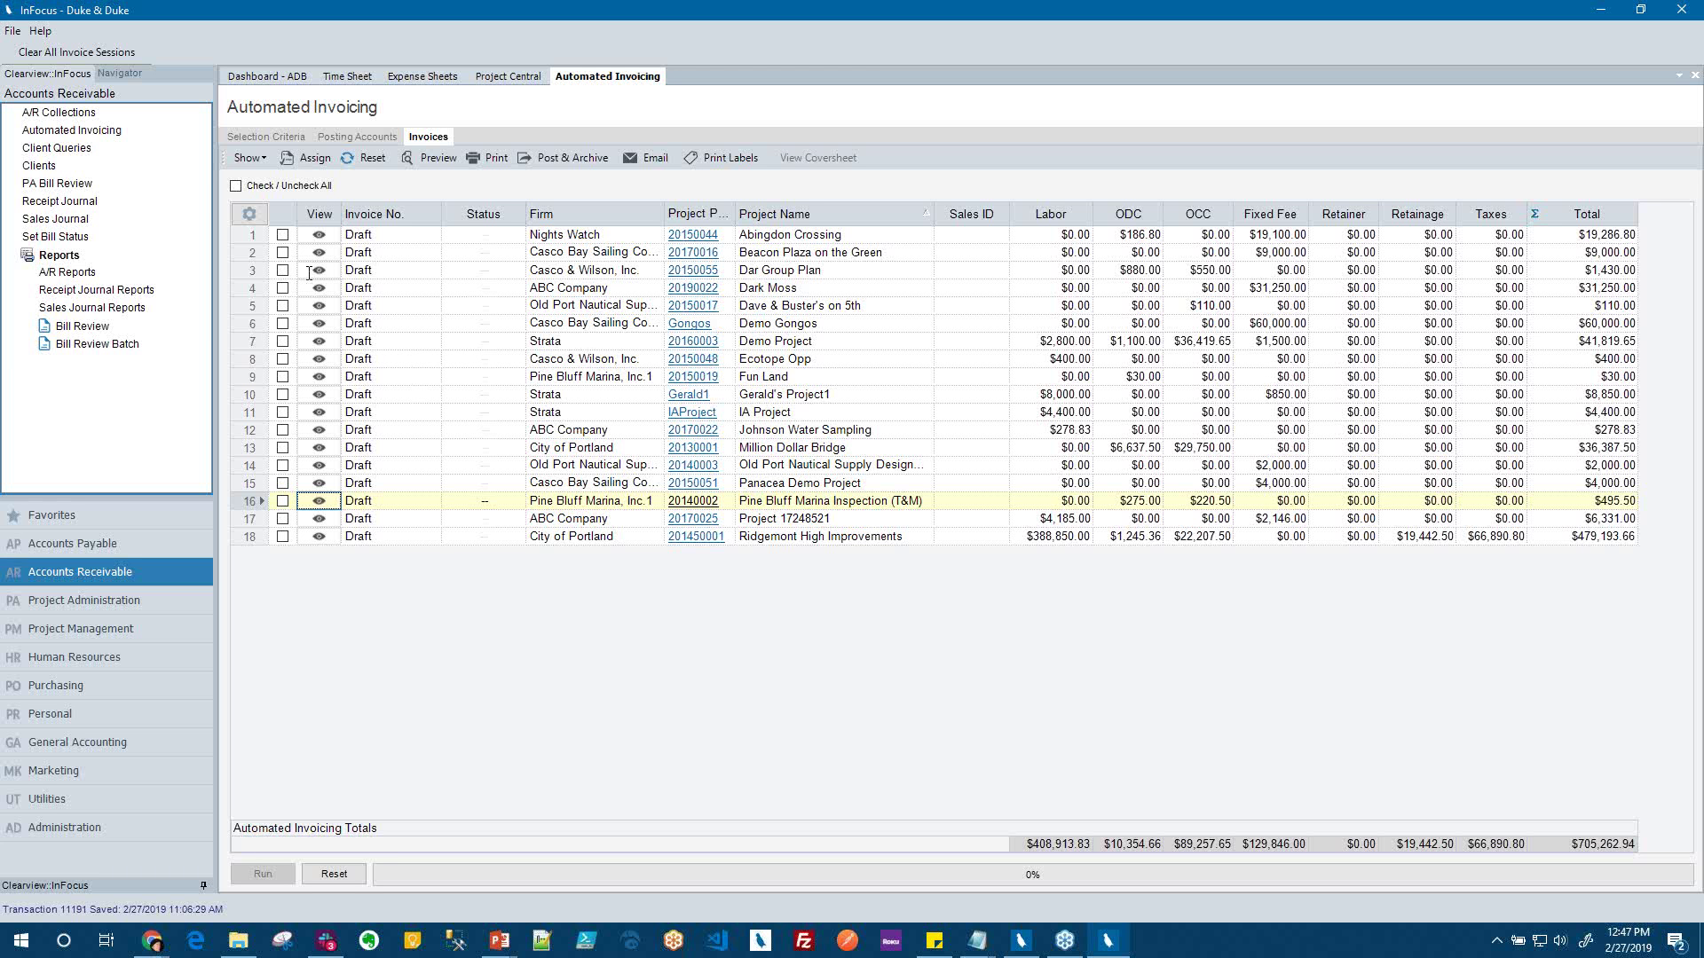
# Mark only the Pine Bluff Marina Inspection (T&M) invoice and assign it an invoice number
pyautogui.click(235, 187)
pyautogui.click(235, 186)
pyautogui.click(284, 501)
pyautogui.click(312, 160)
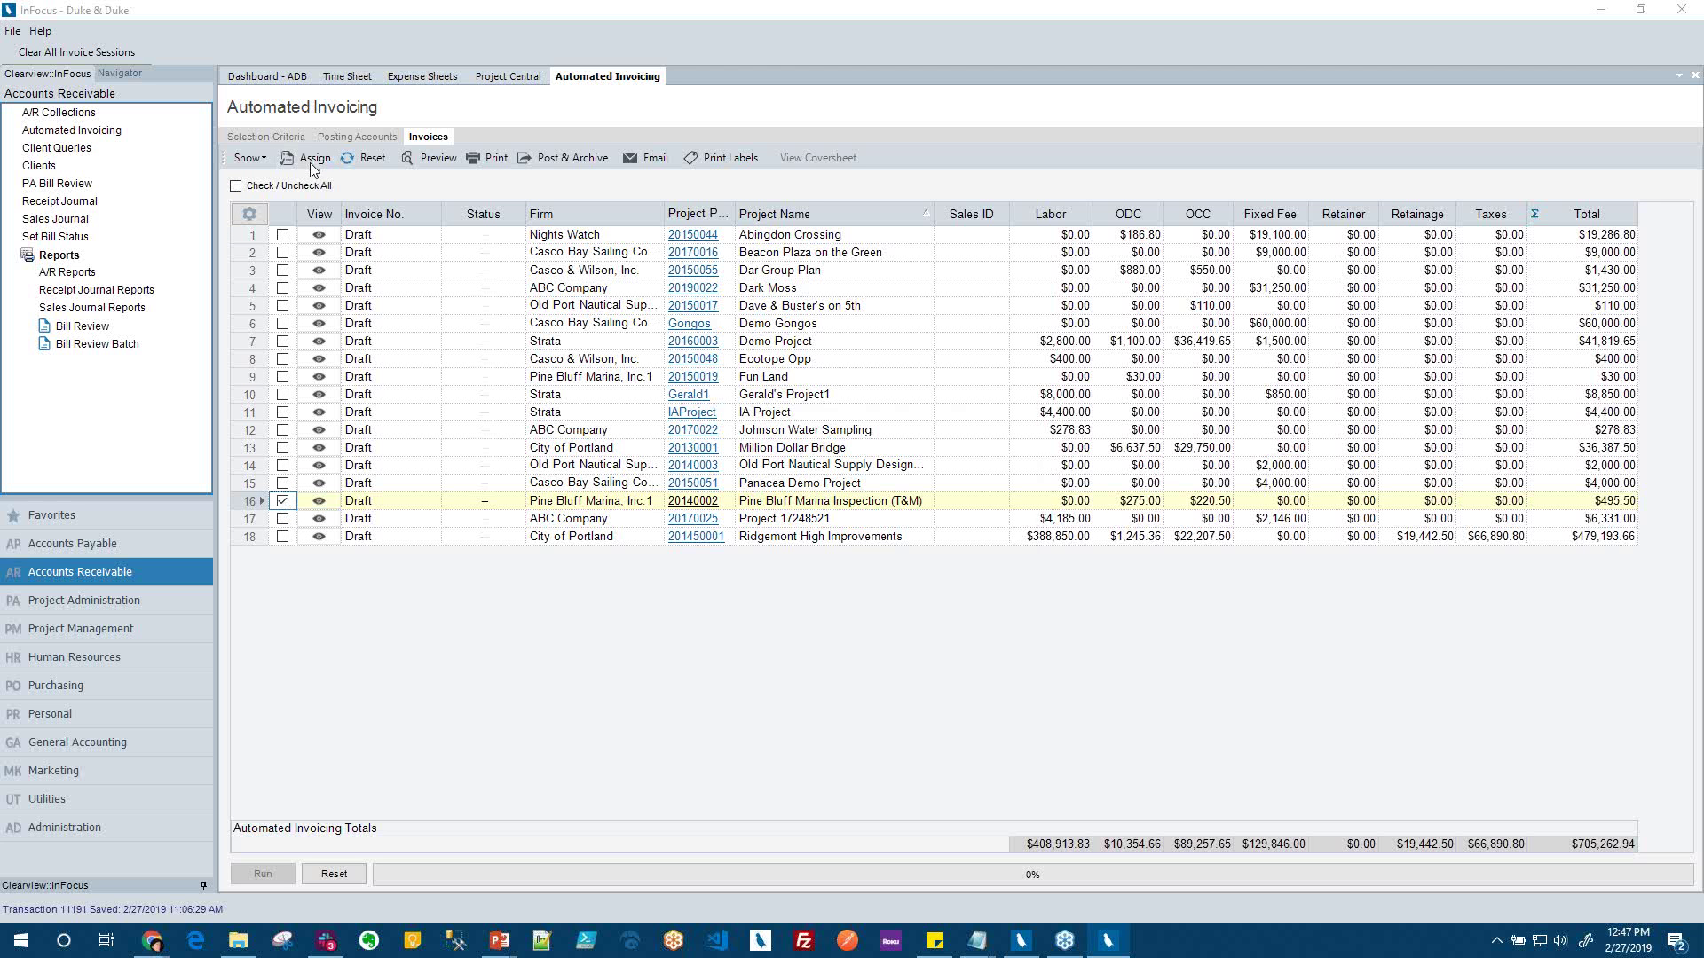
pyautogui.press('Return')
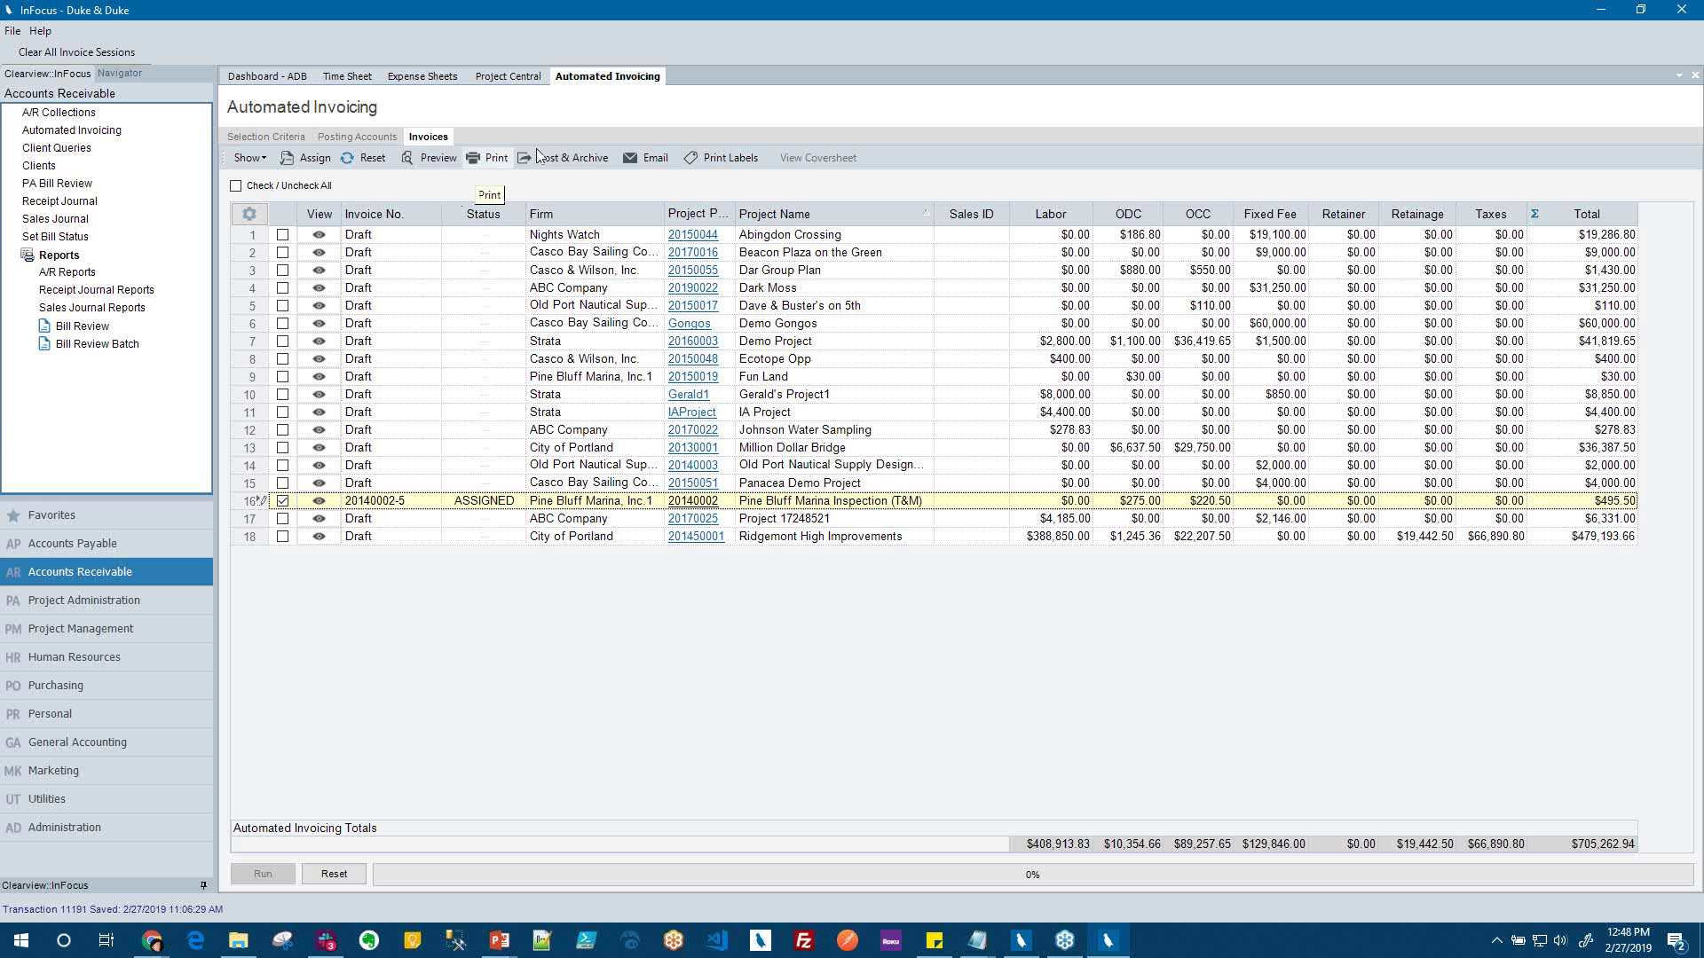
# Post the assigned Pine Bluff Marina Inspection invoice and archive it to Document Management
pyautogui.click(552, 164)
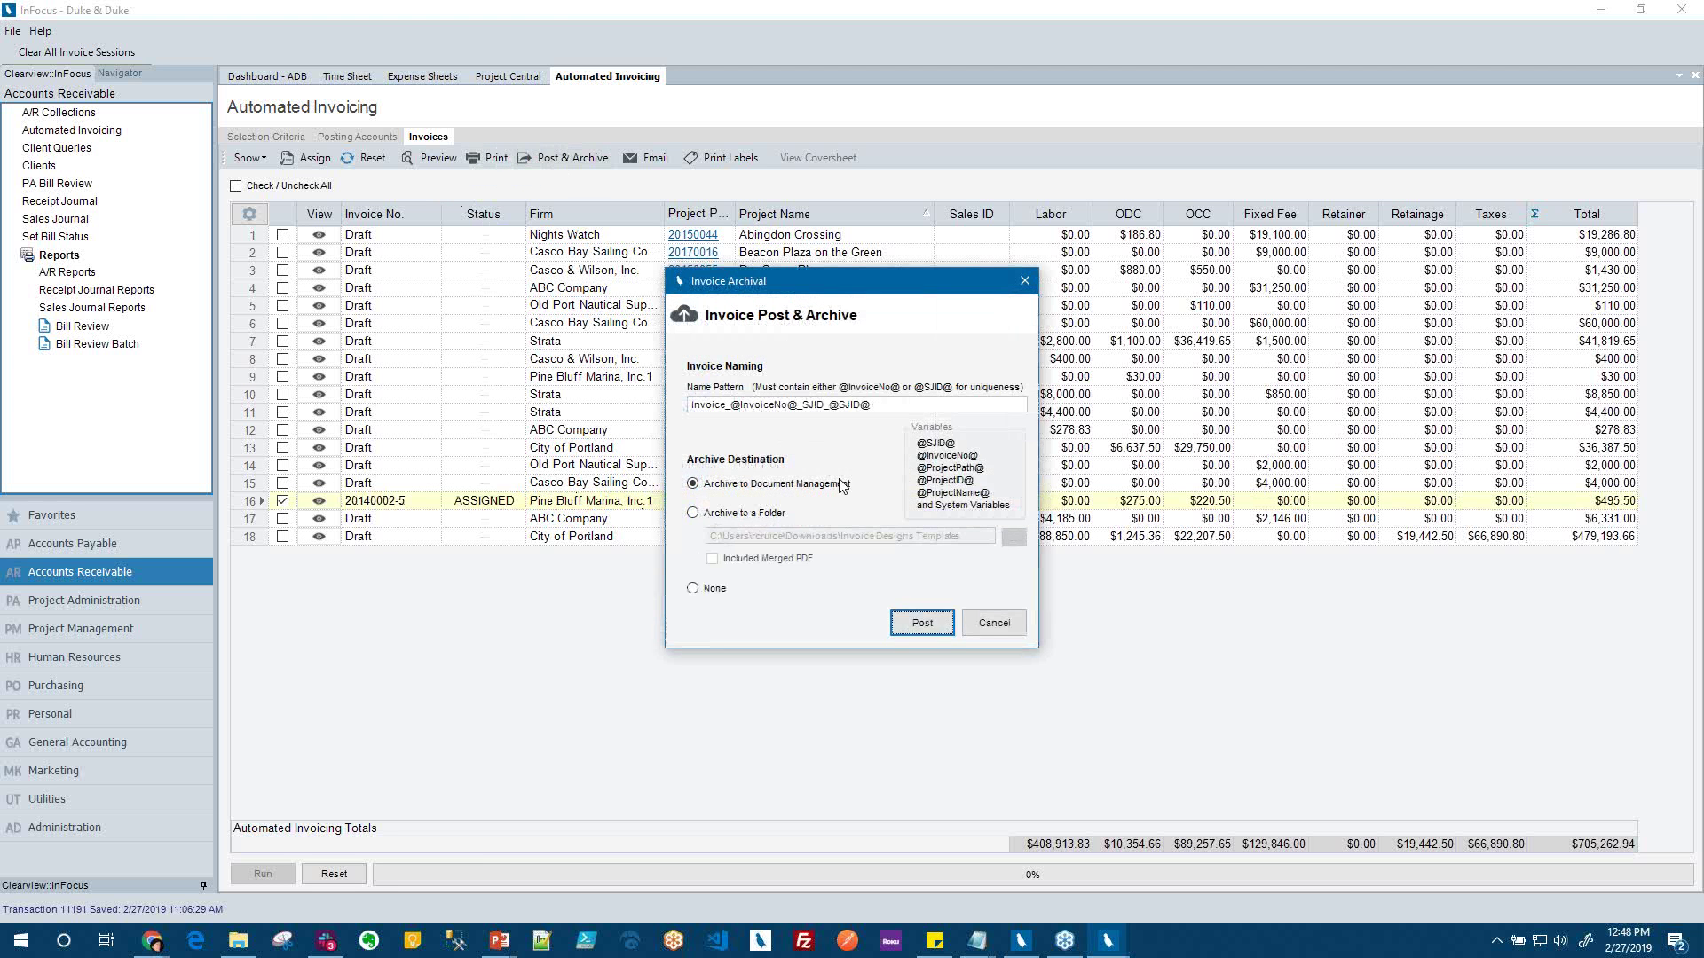
pyautogui.click(944, 628)
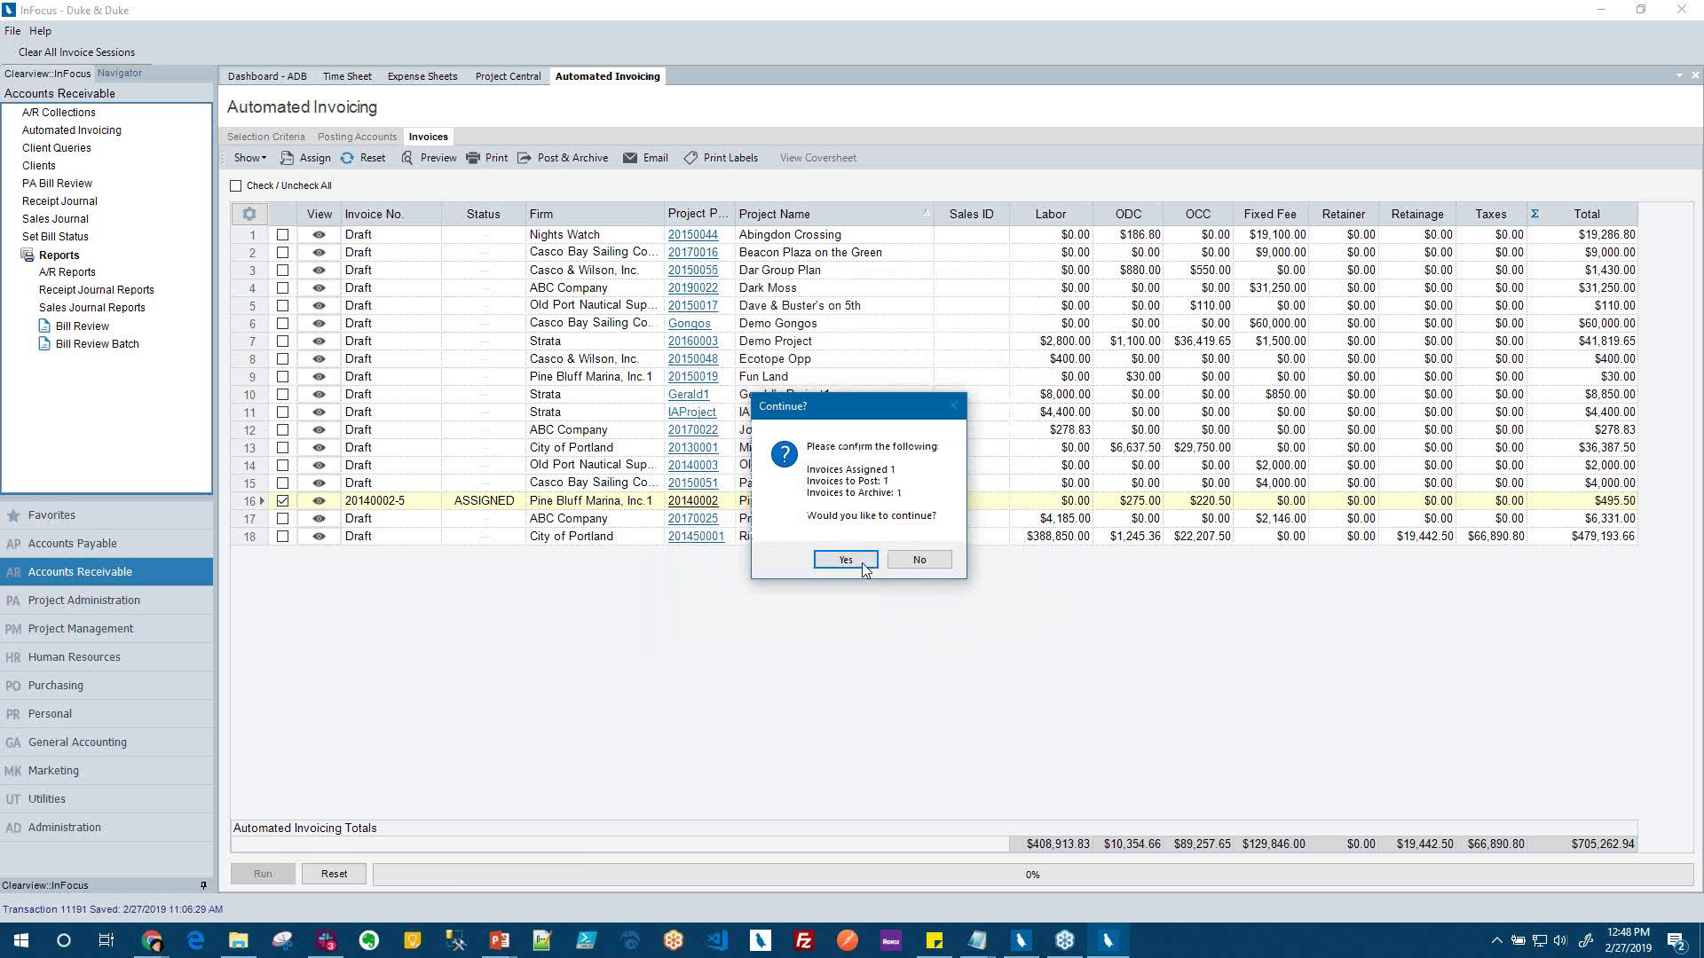
pyautogui.click(848, 557)
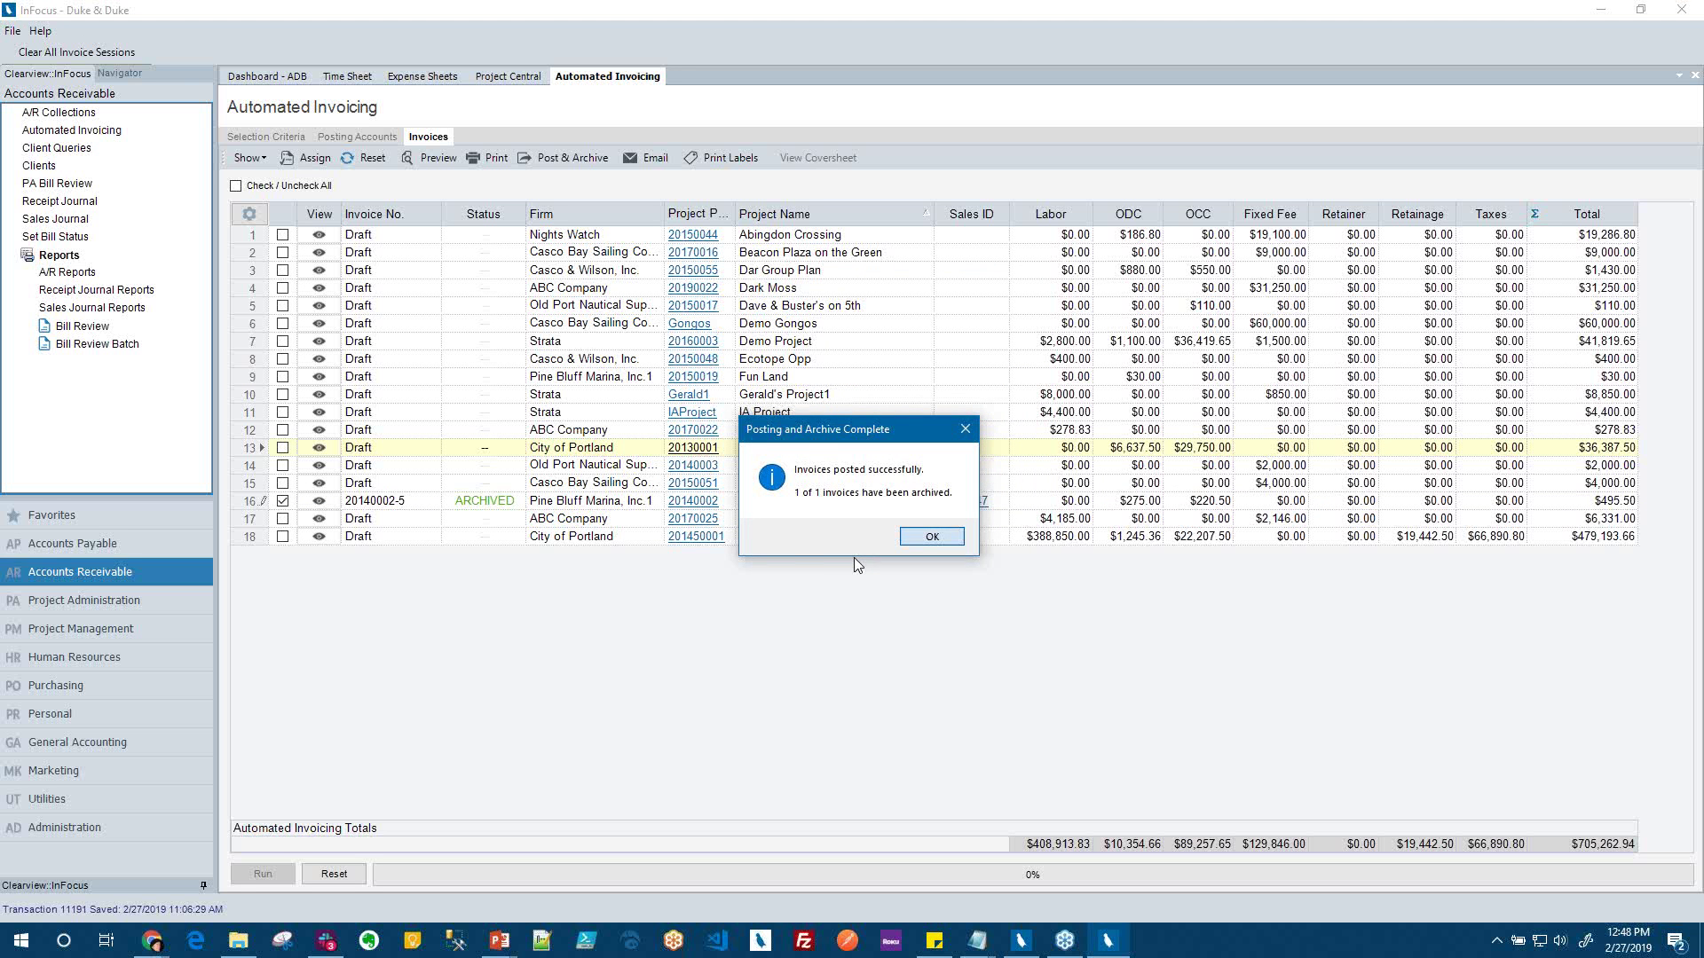
pyautogui.press('Return')
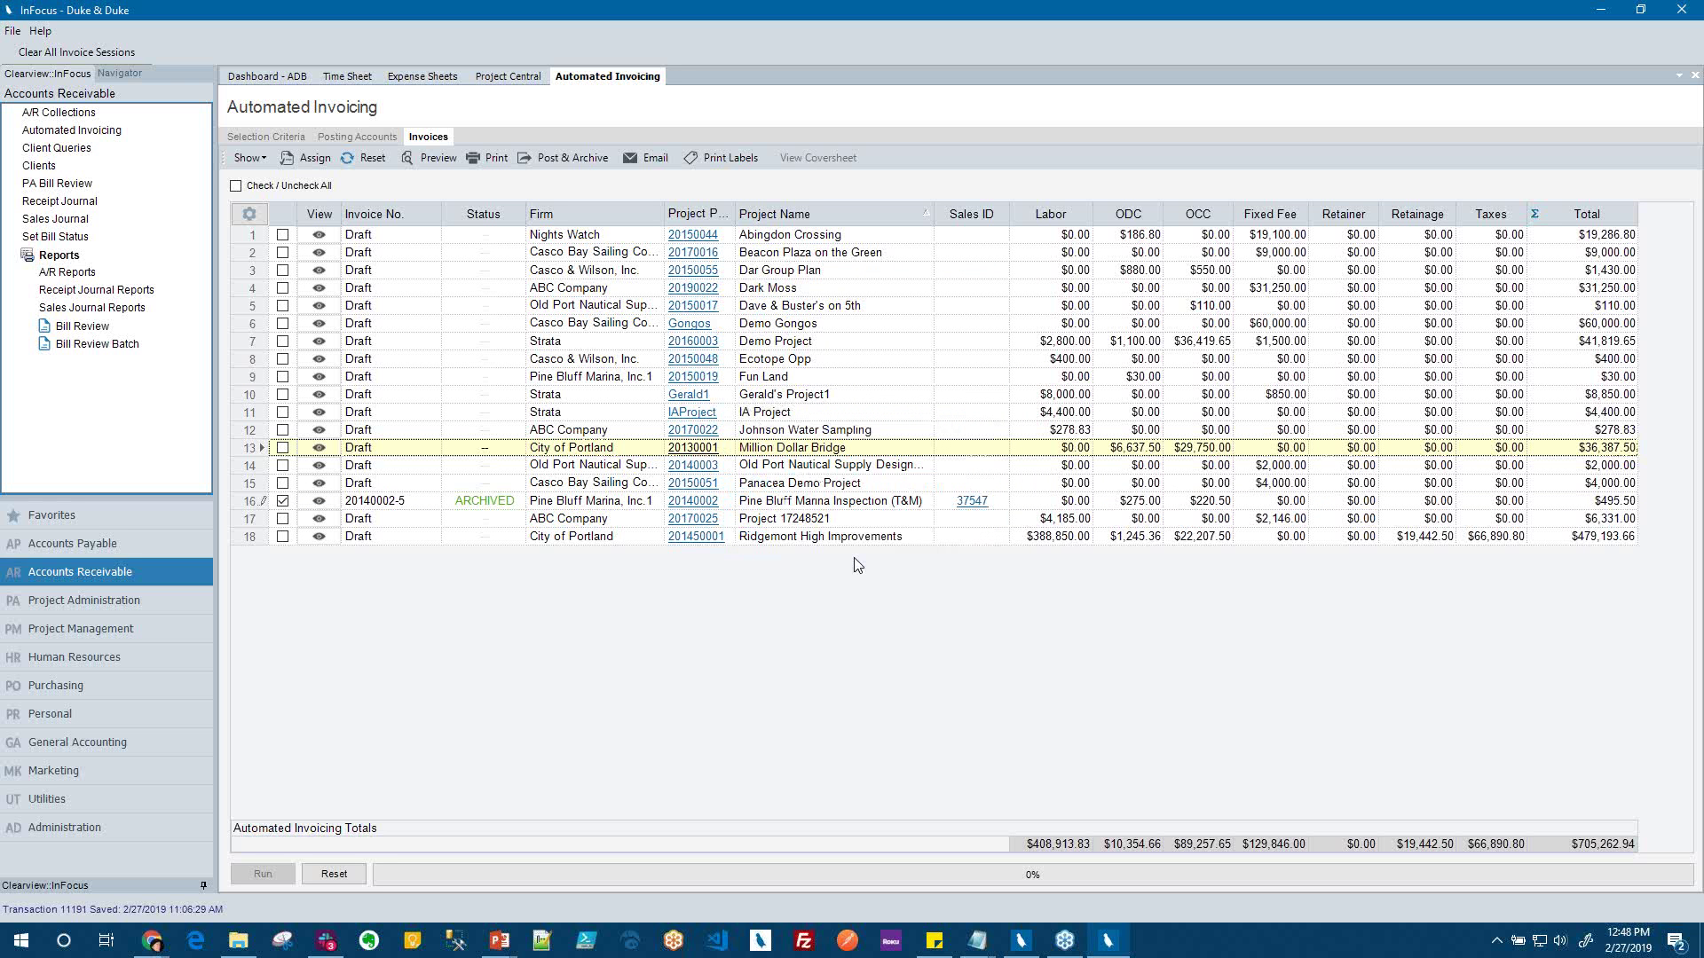
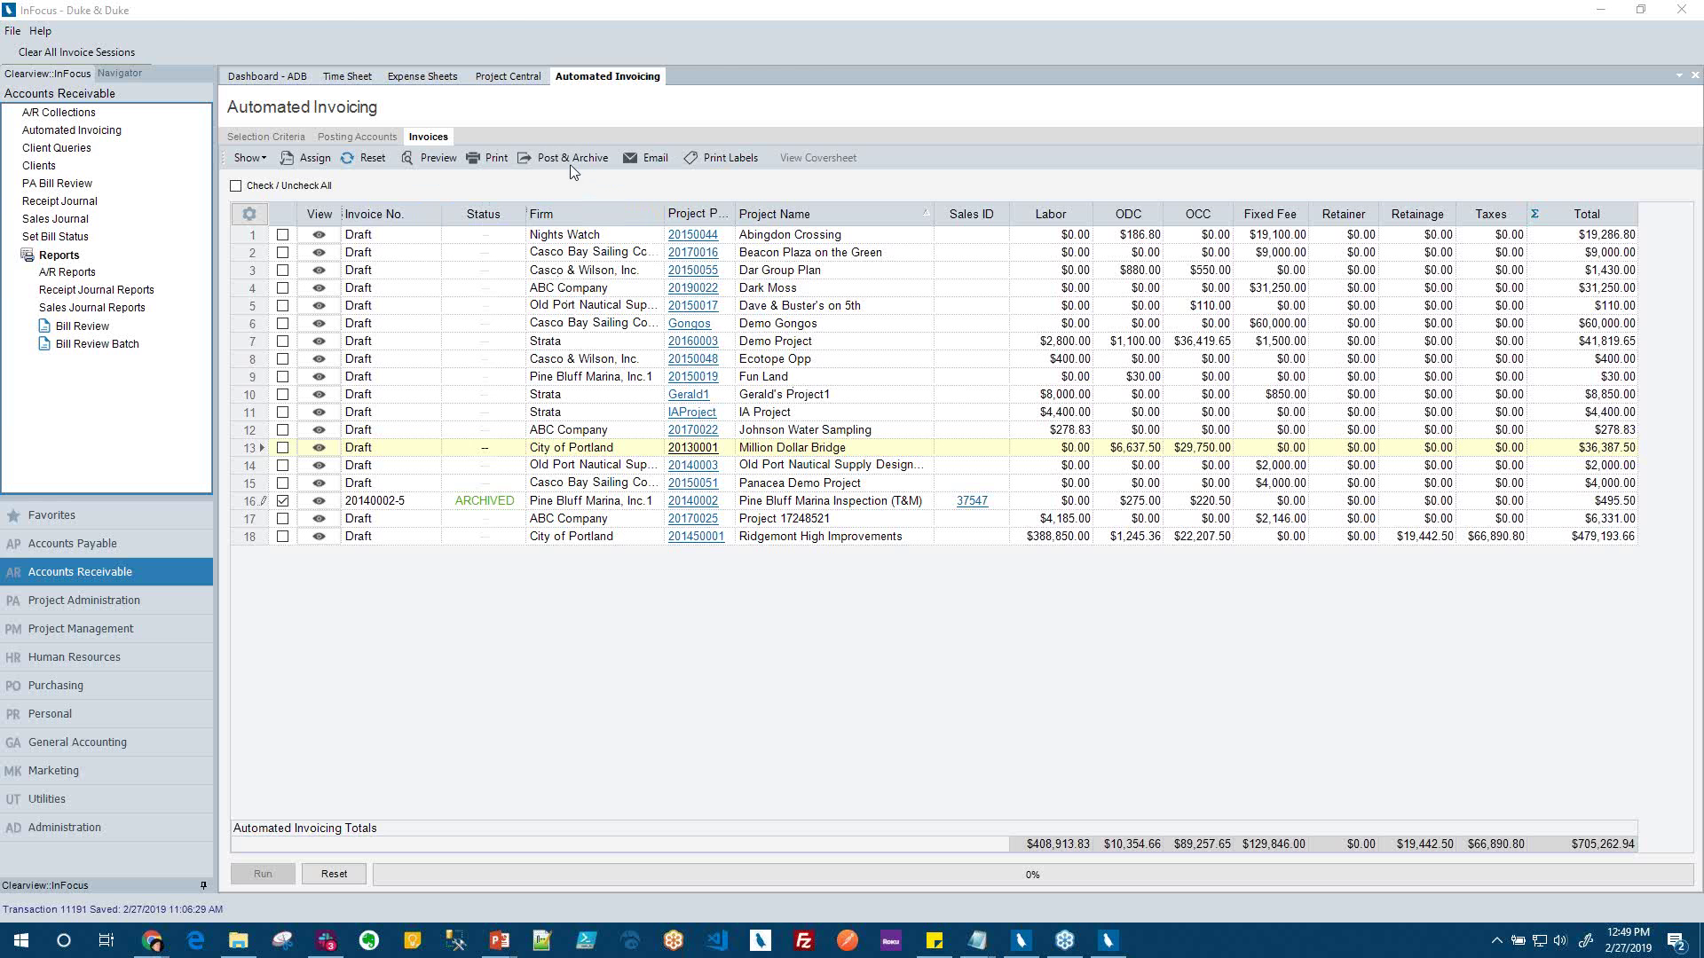
# Review the recipients and body of the e-mail for the archived Pine Bluff Marina invoice, and close it without sending
pyautogui.click(480, 502)
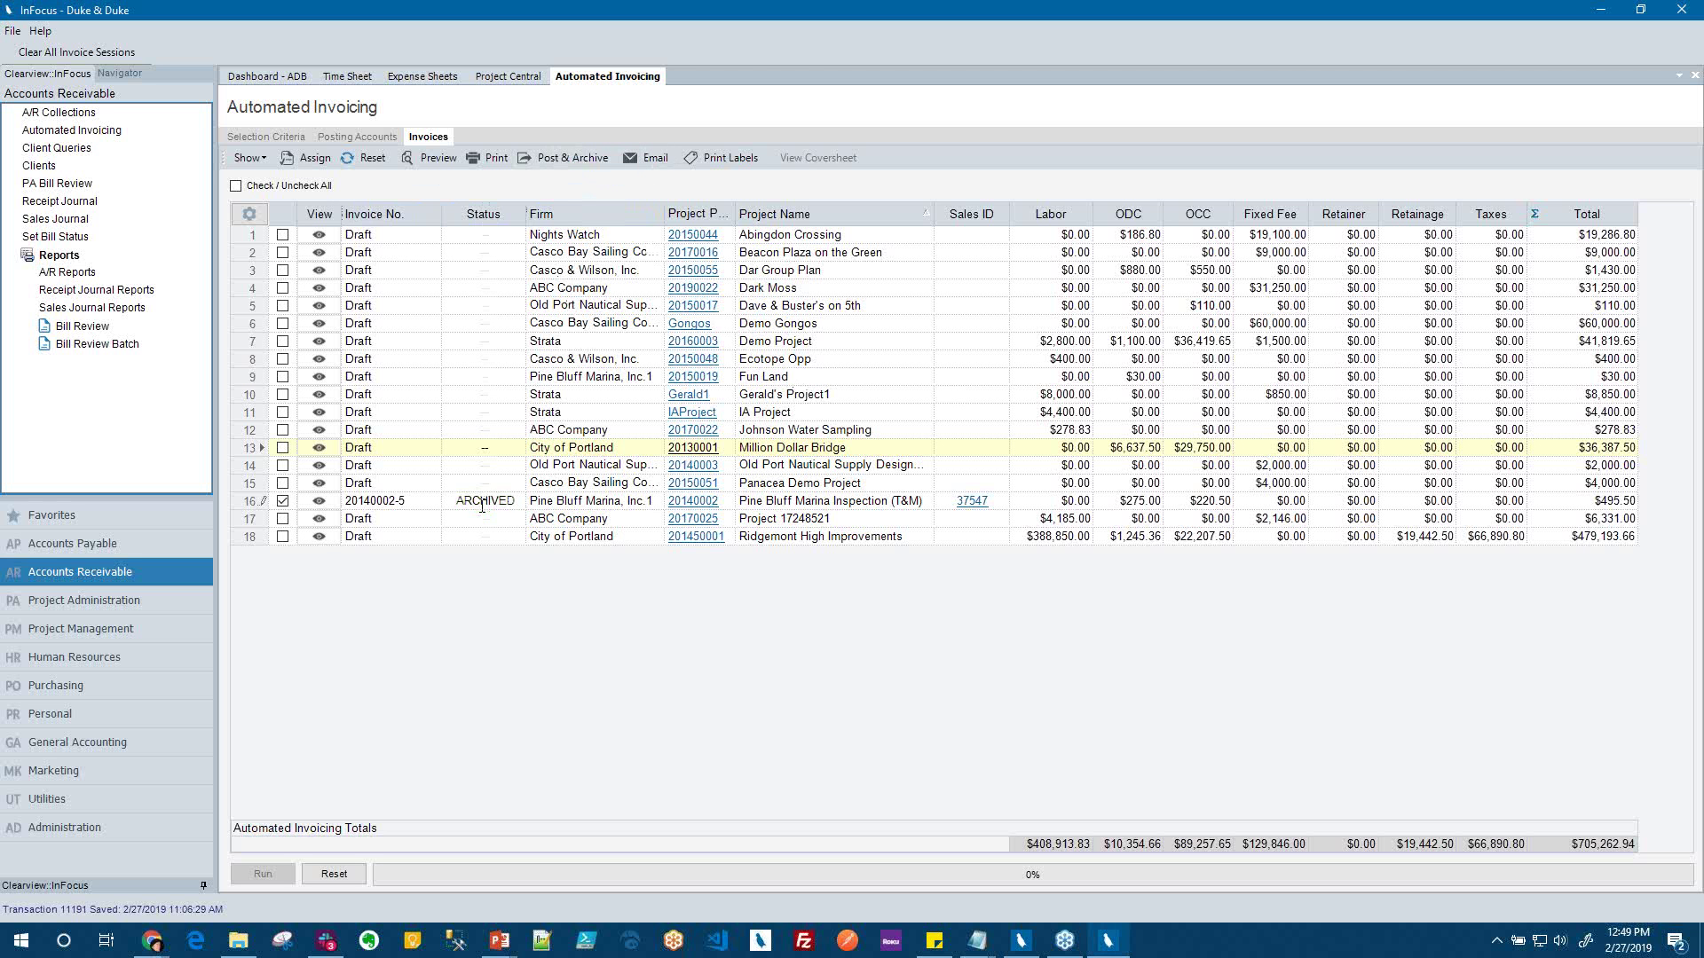
pyautogui.click(651, 160)
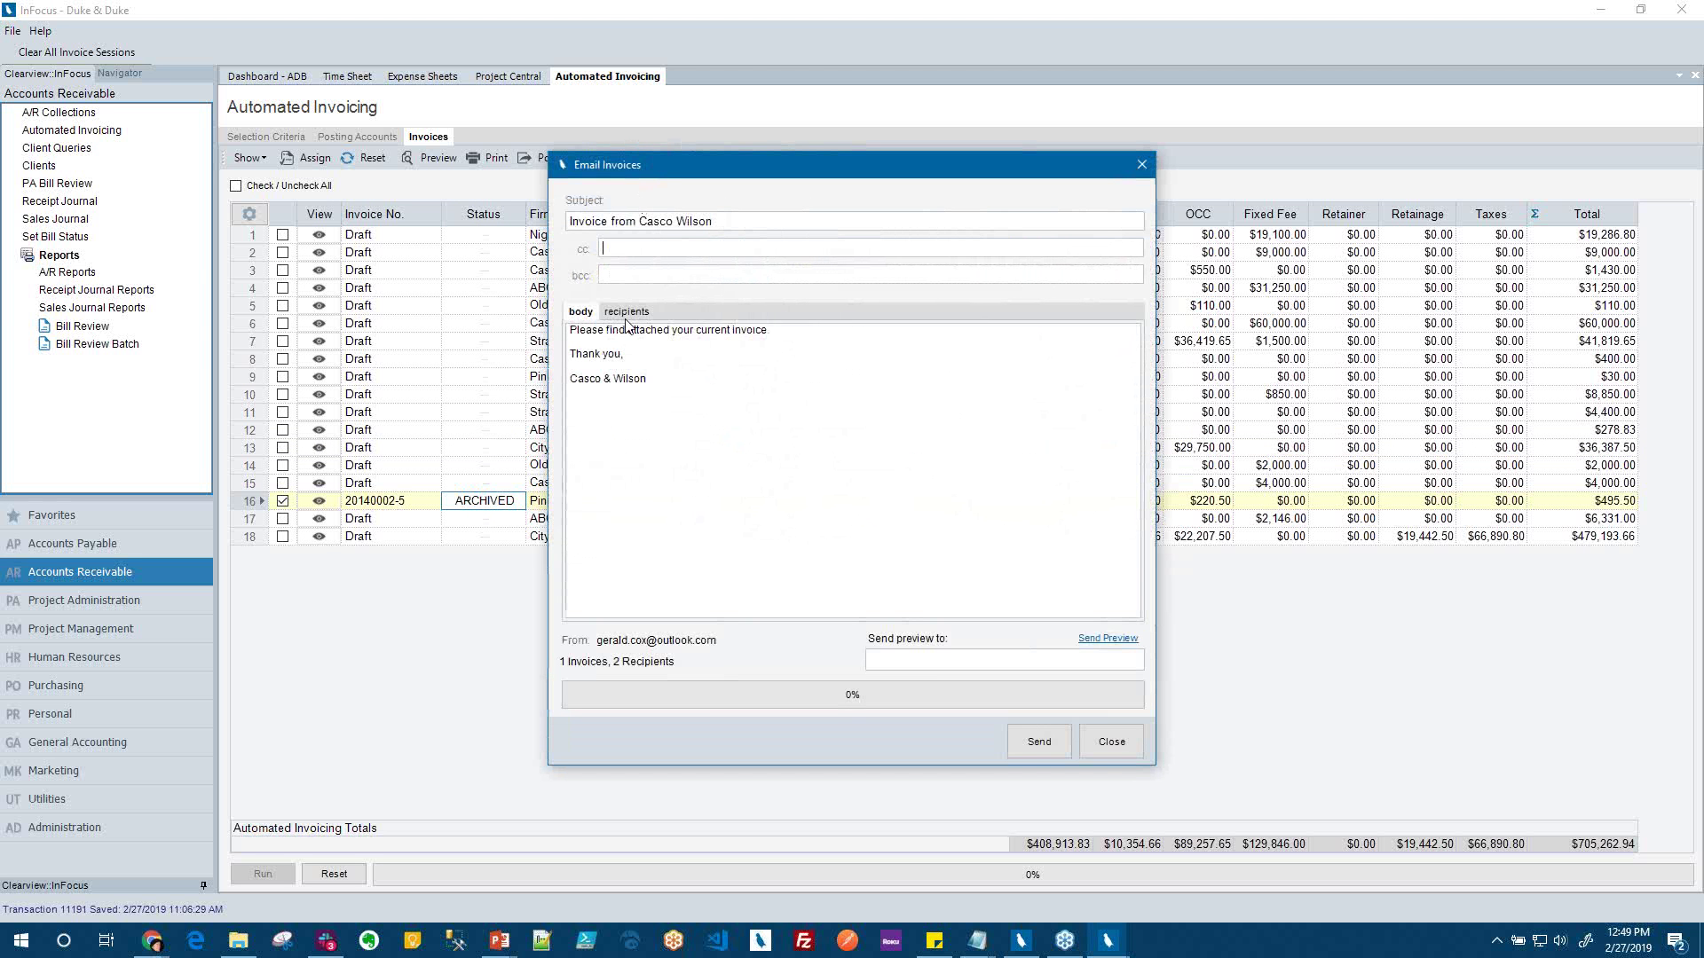
pyautogui.click(623, 312)
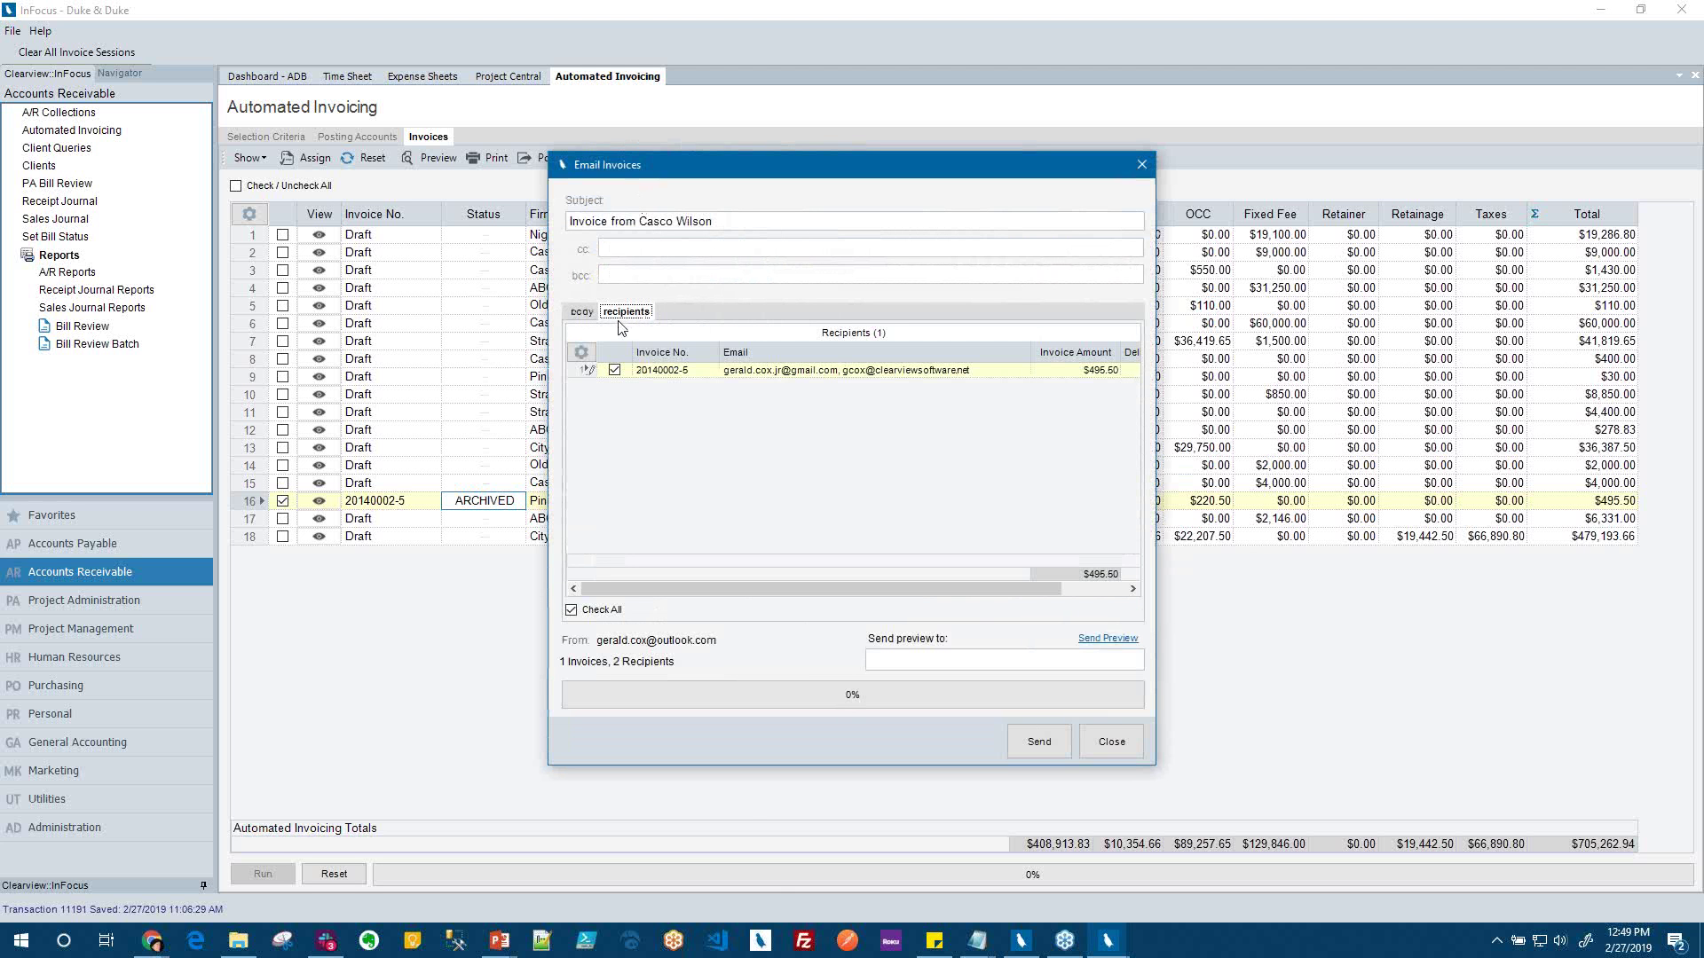
pyautogui.click(591, 313)
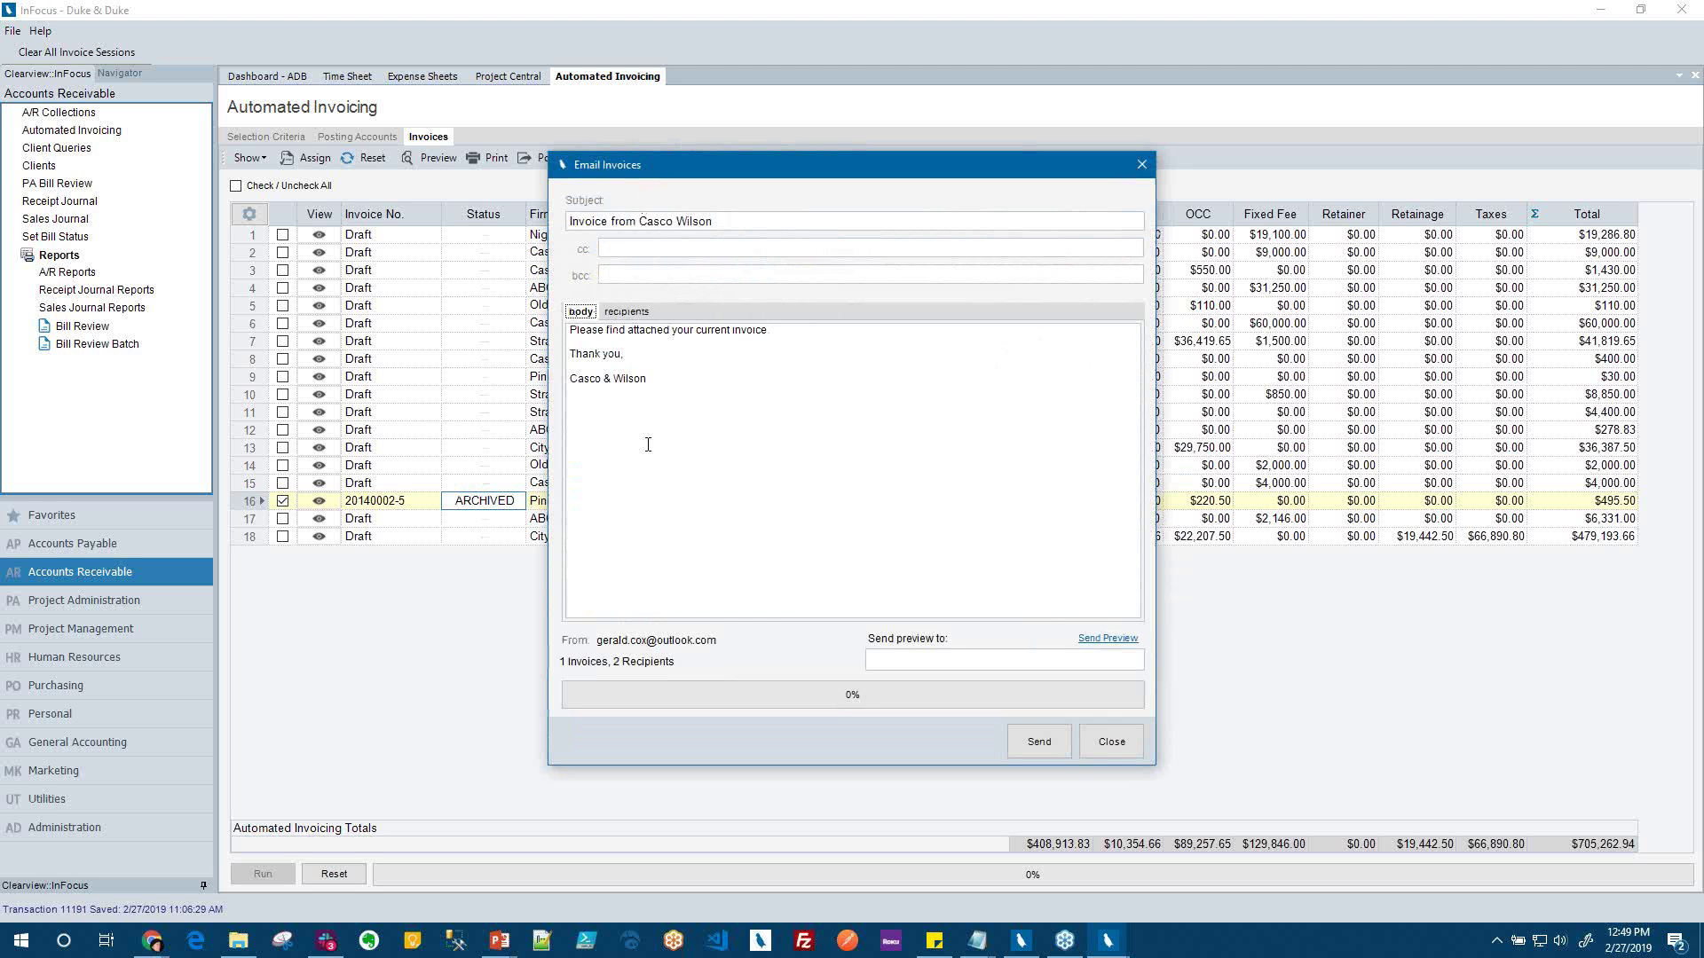
pyautogui.write('.')
pyautogui.click(1125, 732)
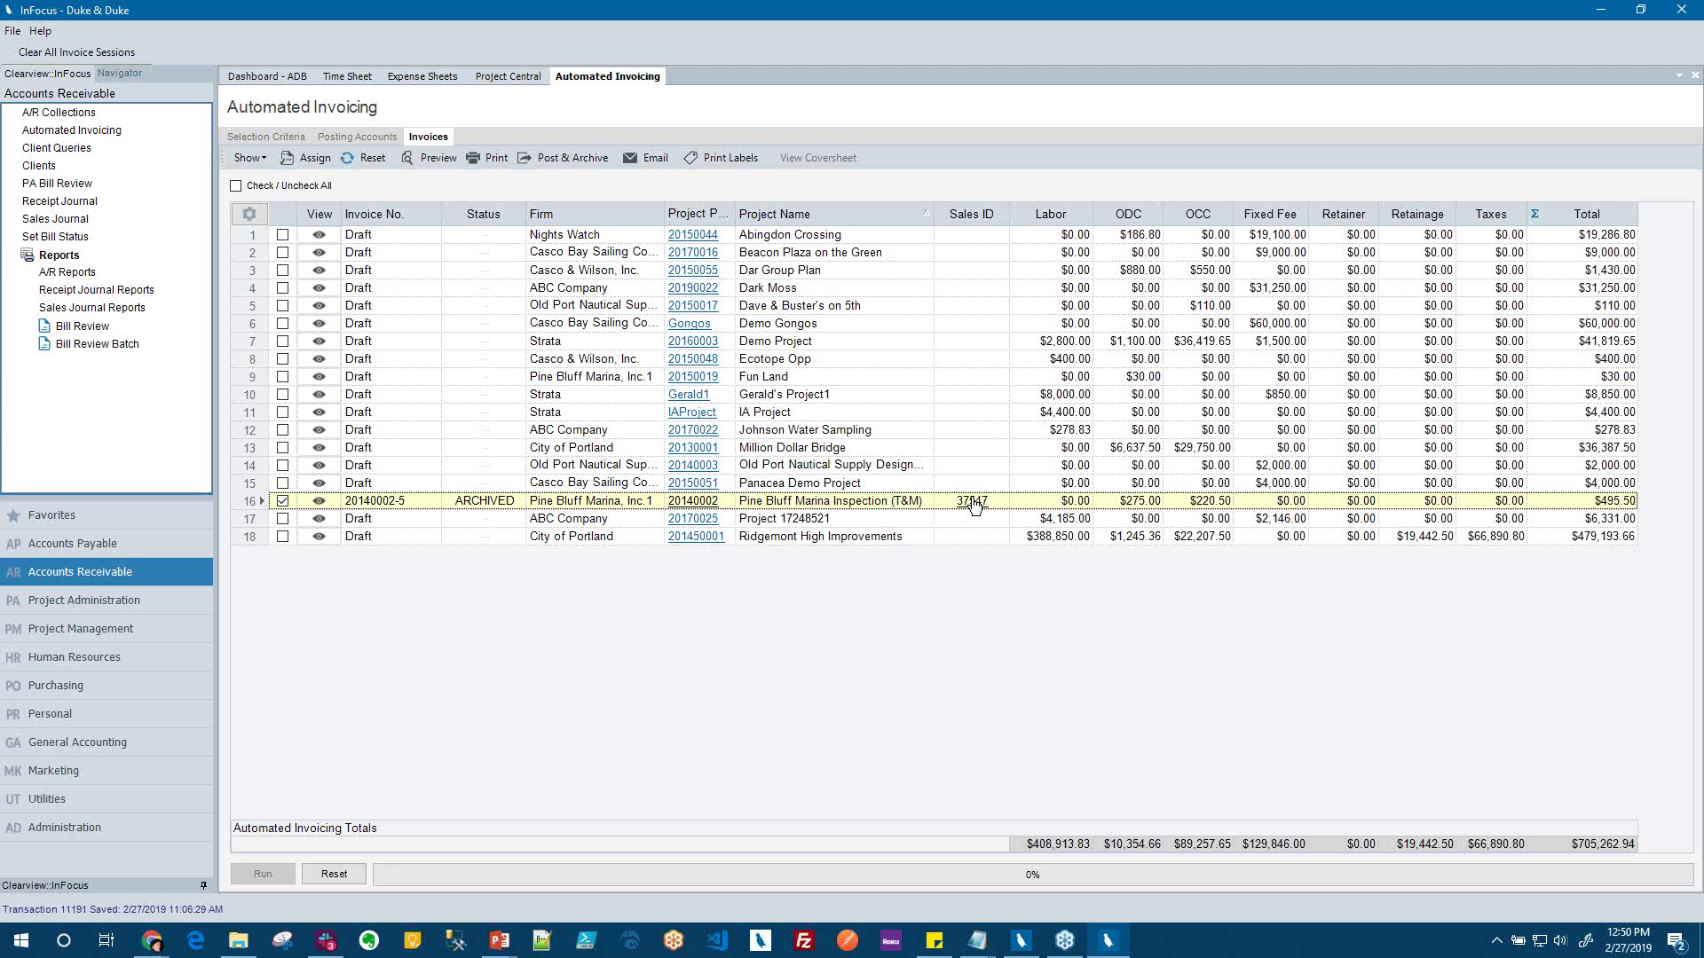
# Open the Pine Bluff Marina invoice's Sales Journal entry and view its linked timesheets, expenses and purchases
pyautogui.click(972, 502)
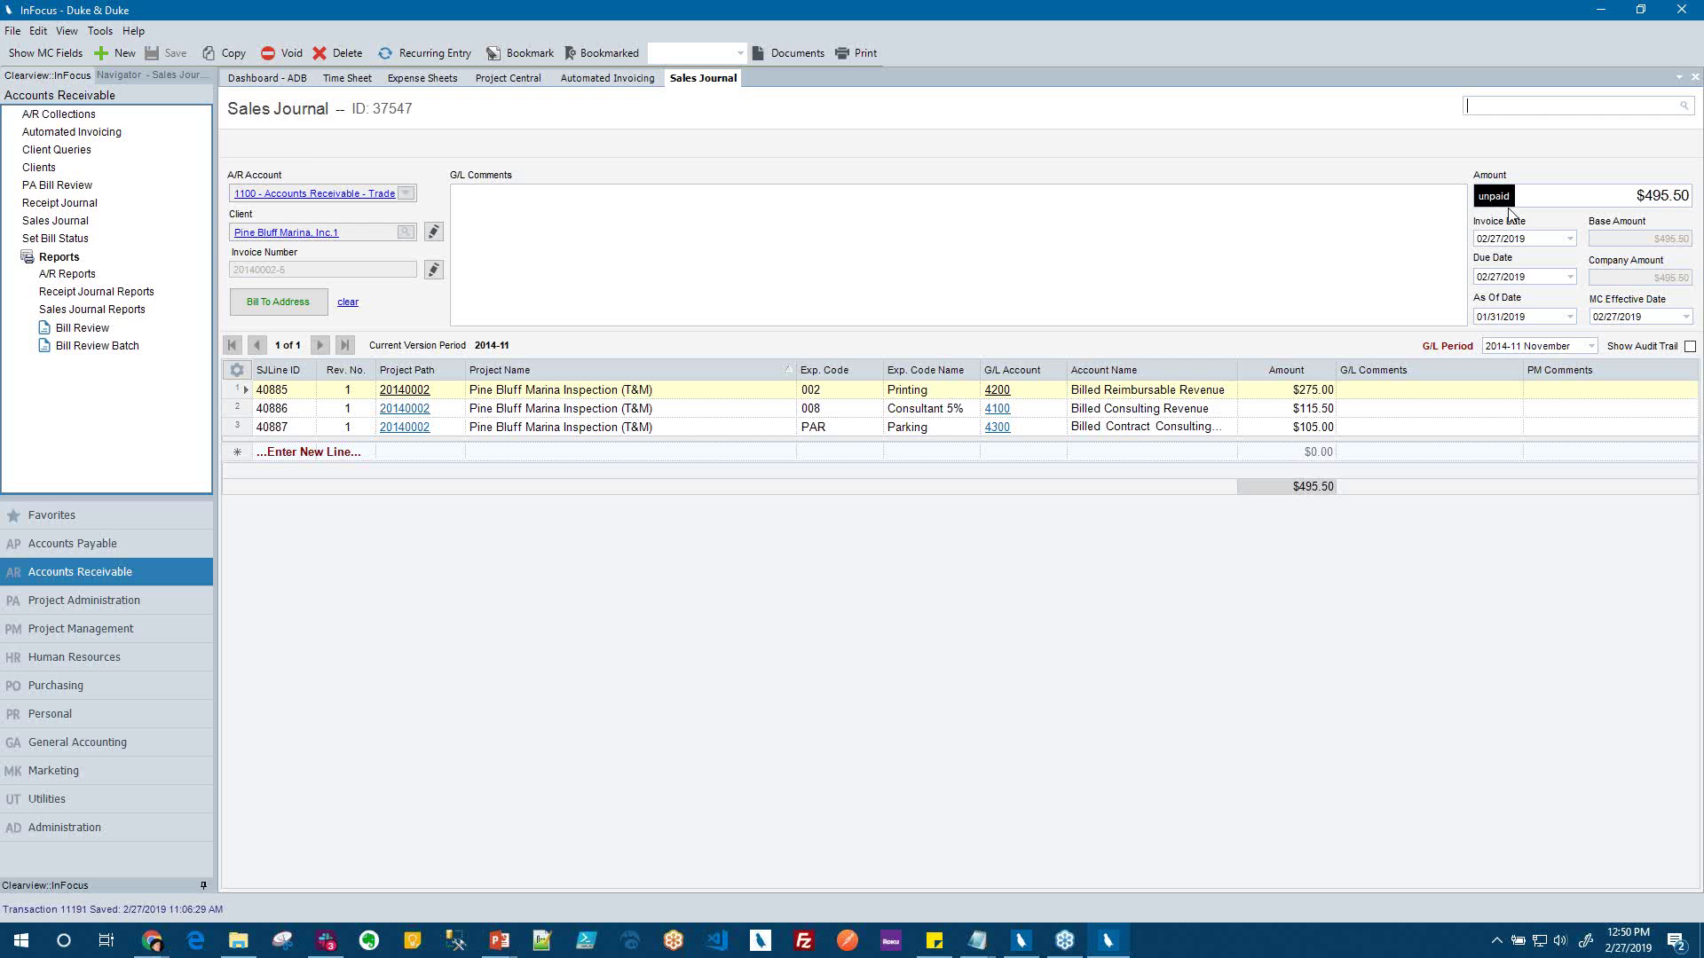
pyautogui.click(100, 33)
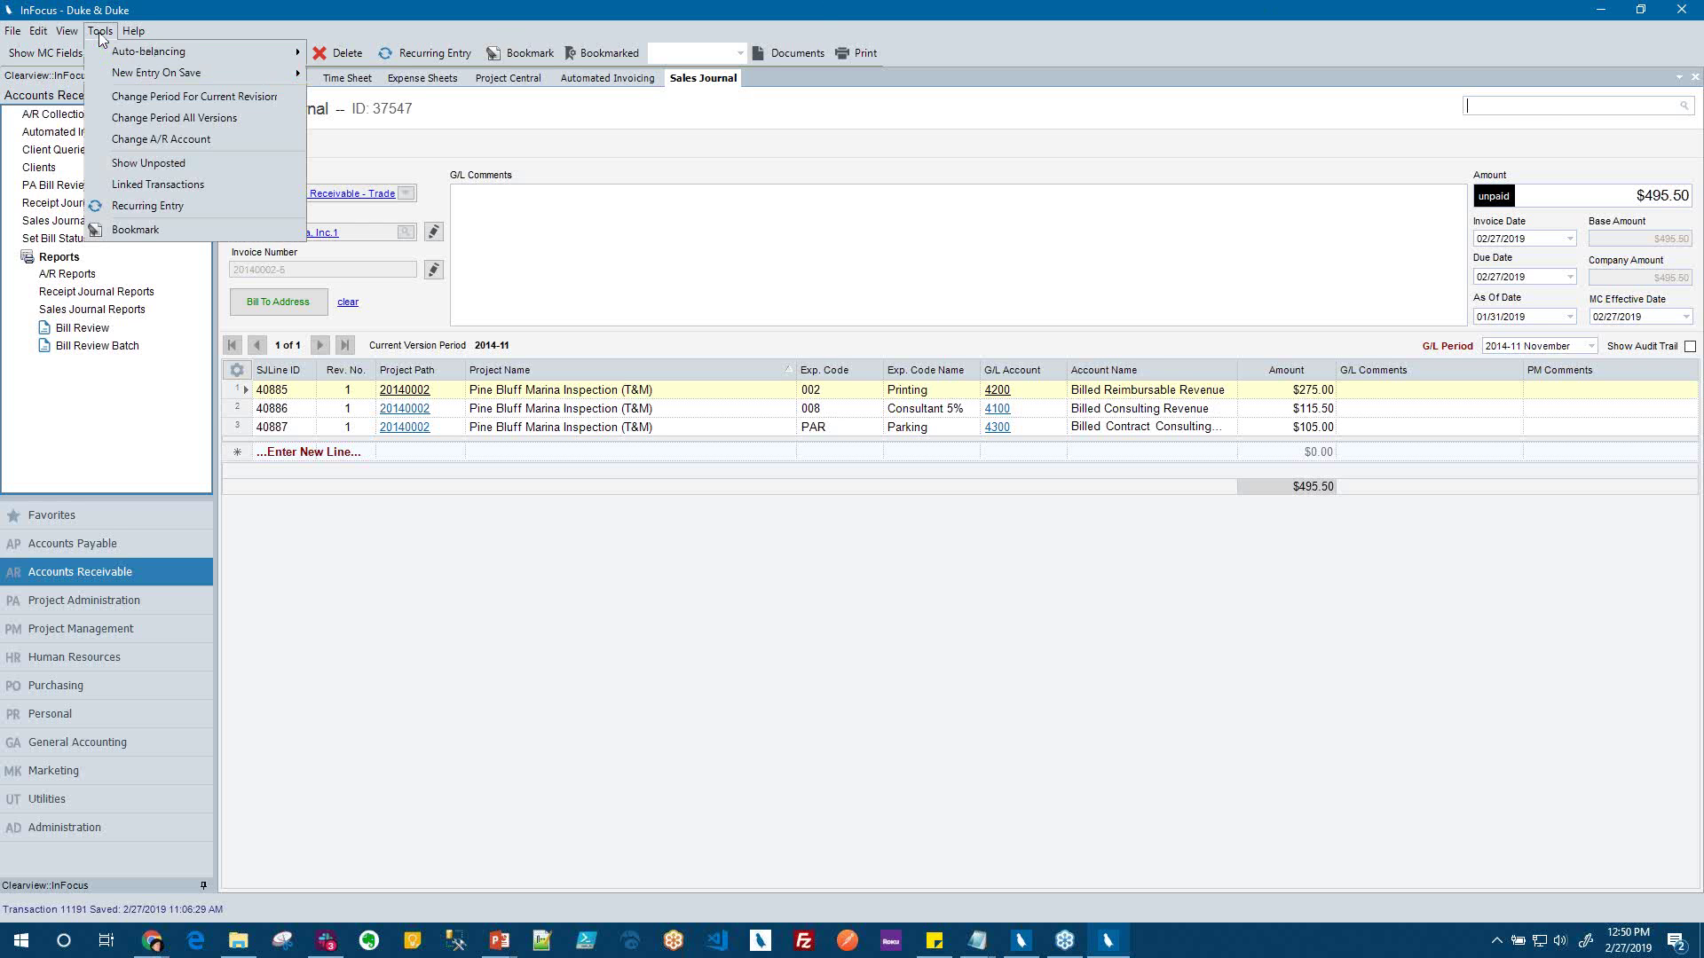
pyautogui.click(168, 186)
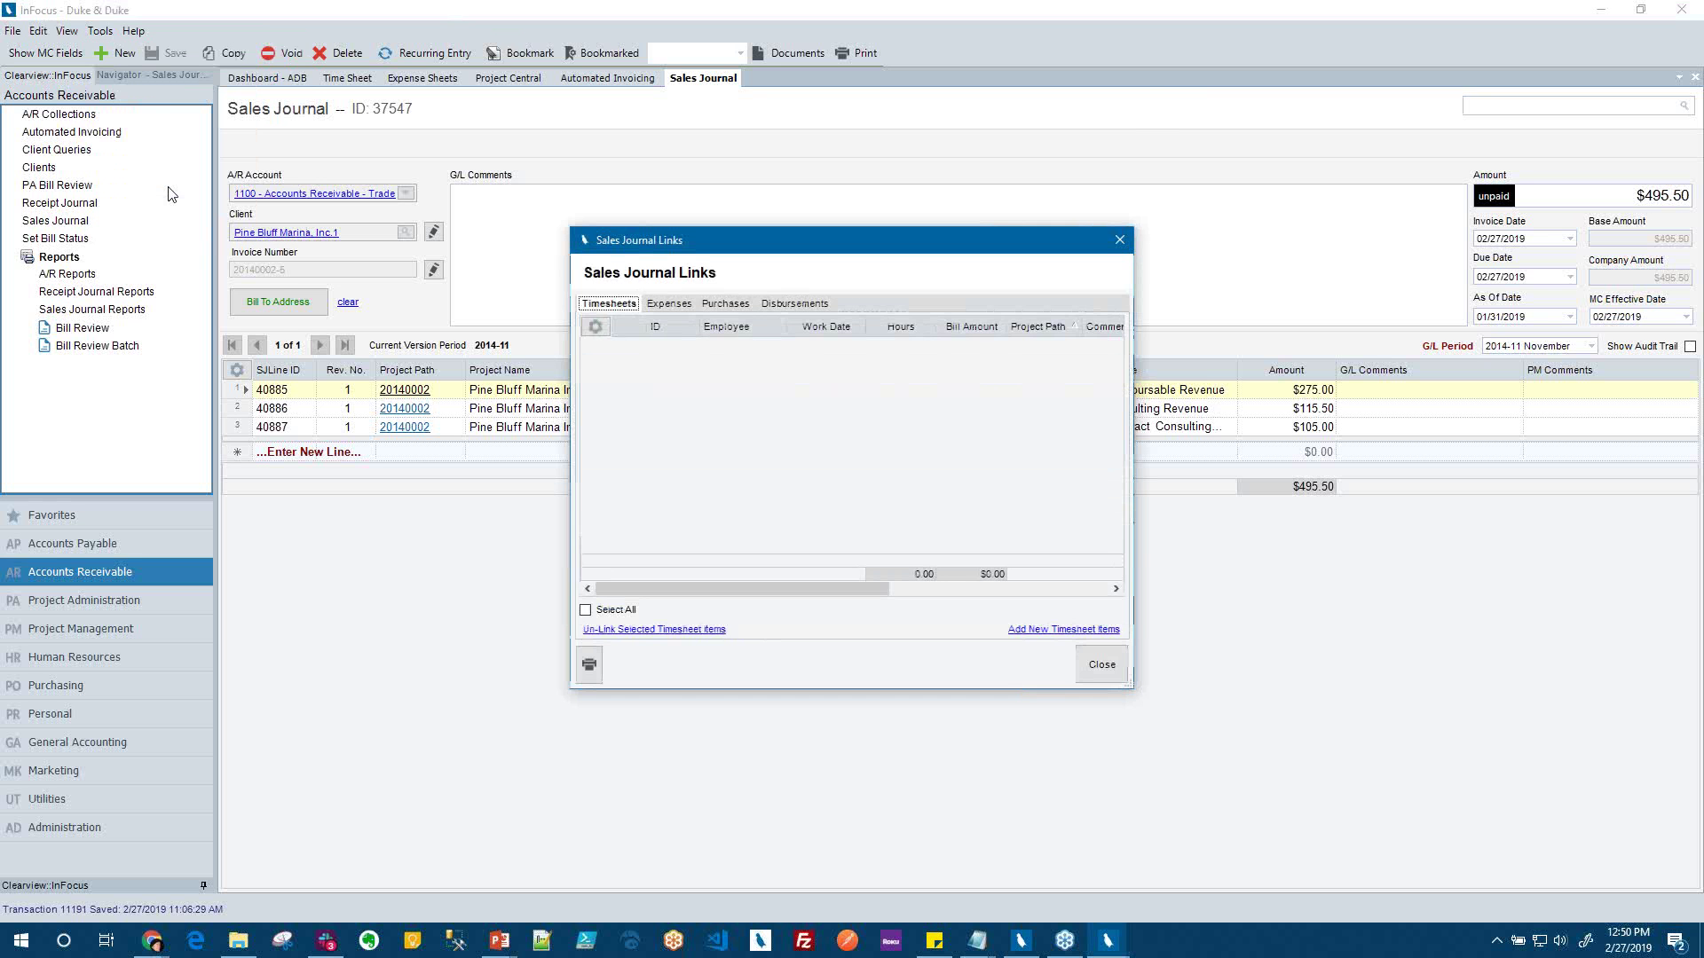
pyautogui.click(667, 304)
pyautogui.click(730, 306)
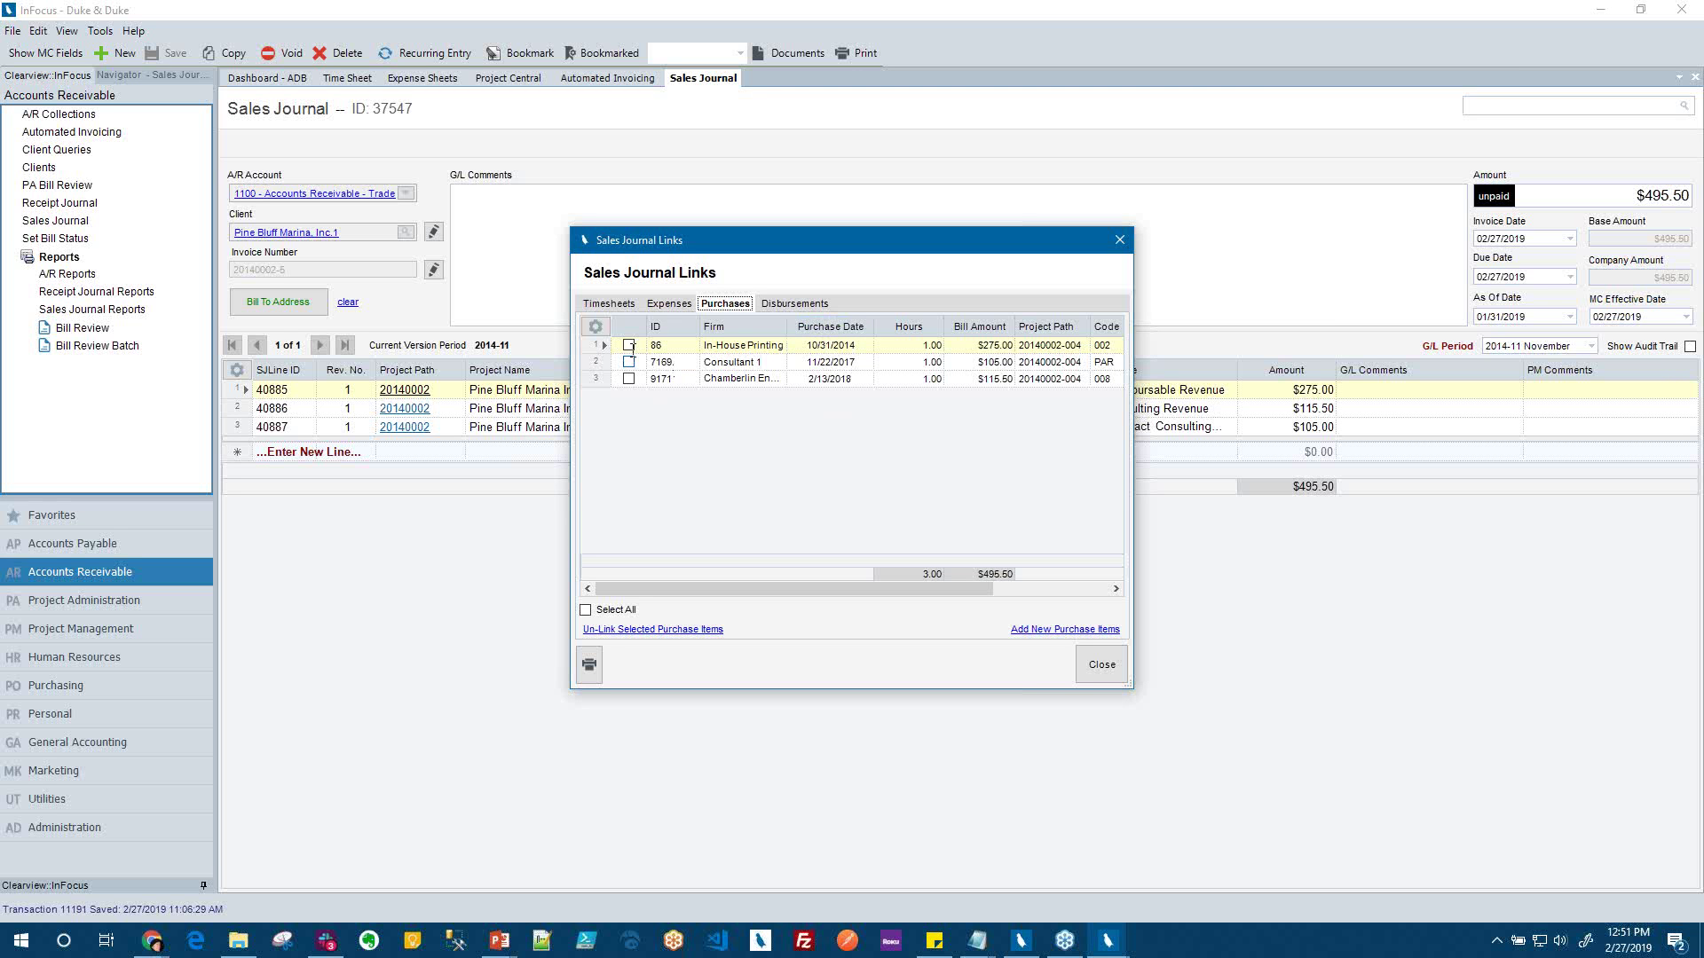
# Mark the In-House Printing and Consultant 1 linked purchases, and close the Sales Journal Links without unlinking them
pyautogui.click(629, 345)
pyautogui.click(628, 361)
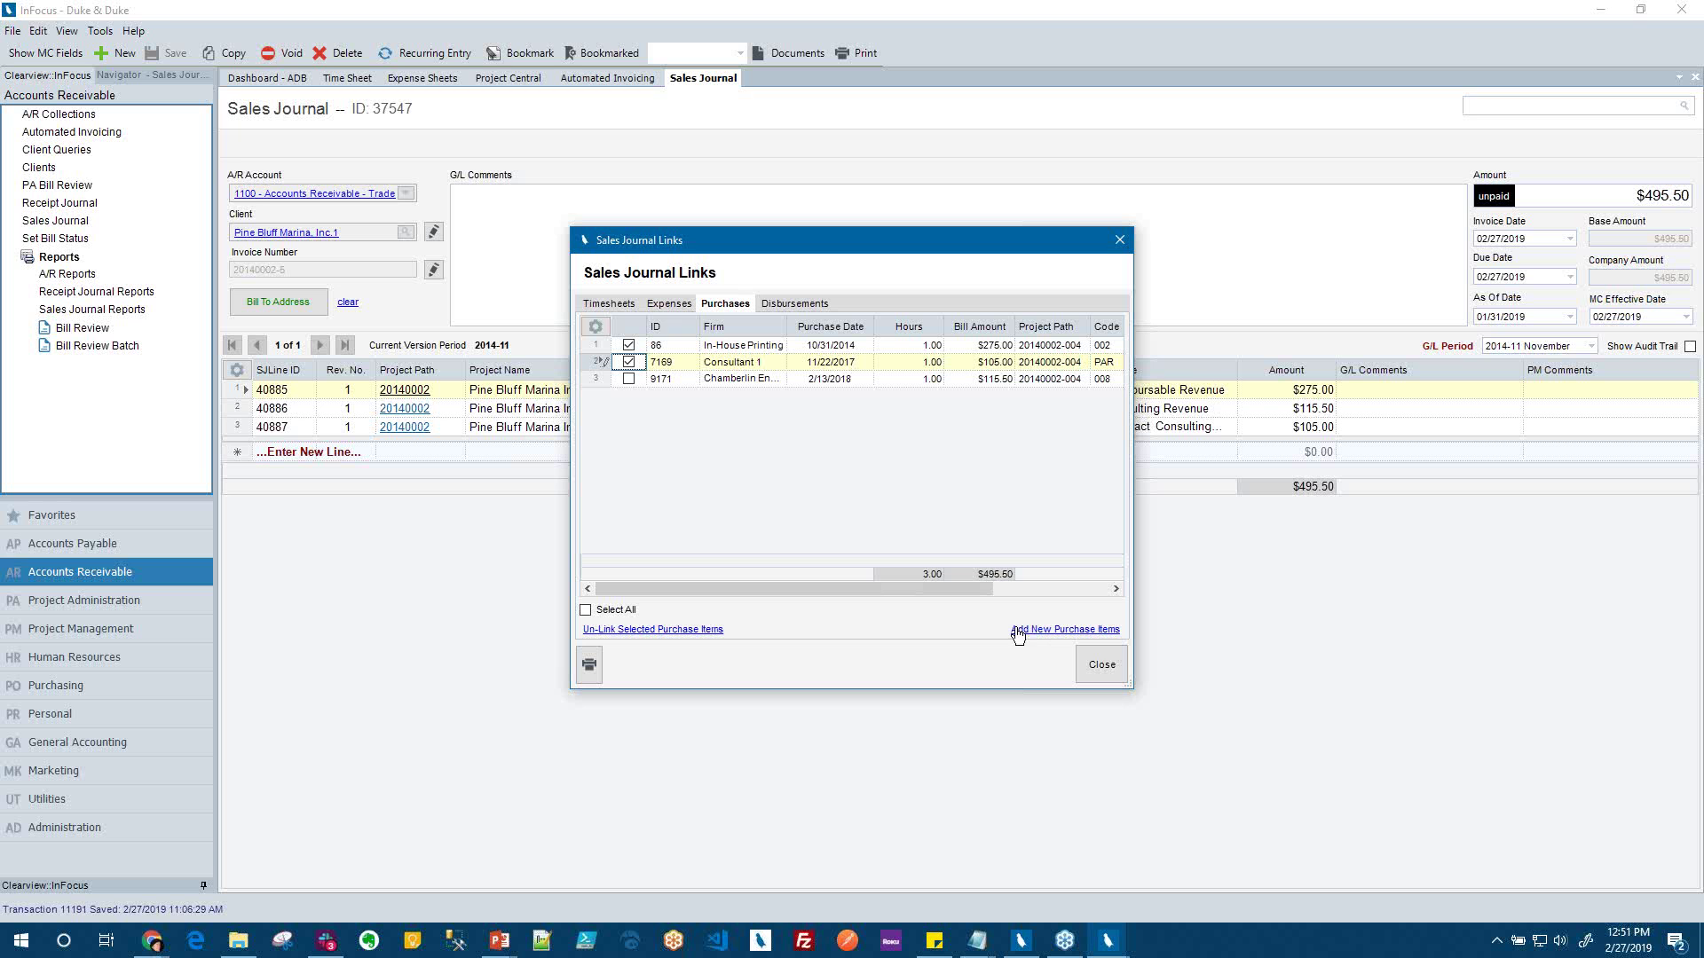
pyautogui.click(1109, 664)
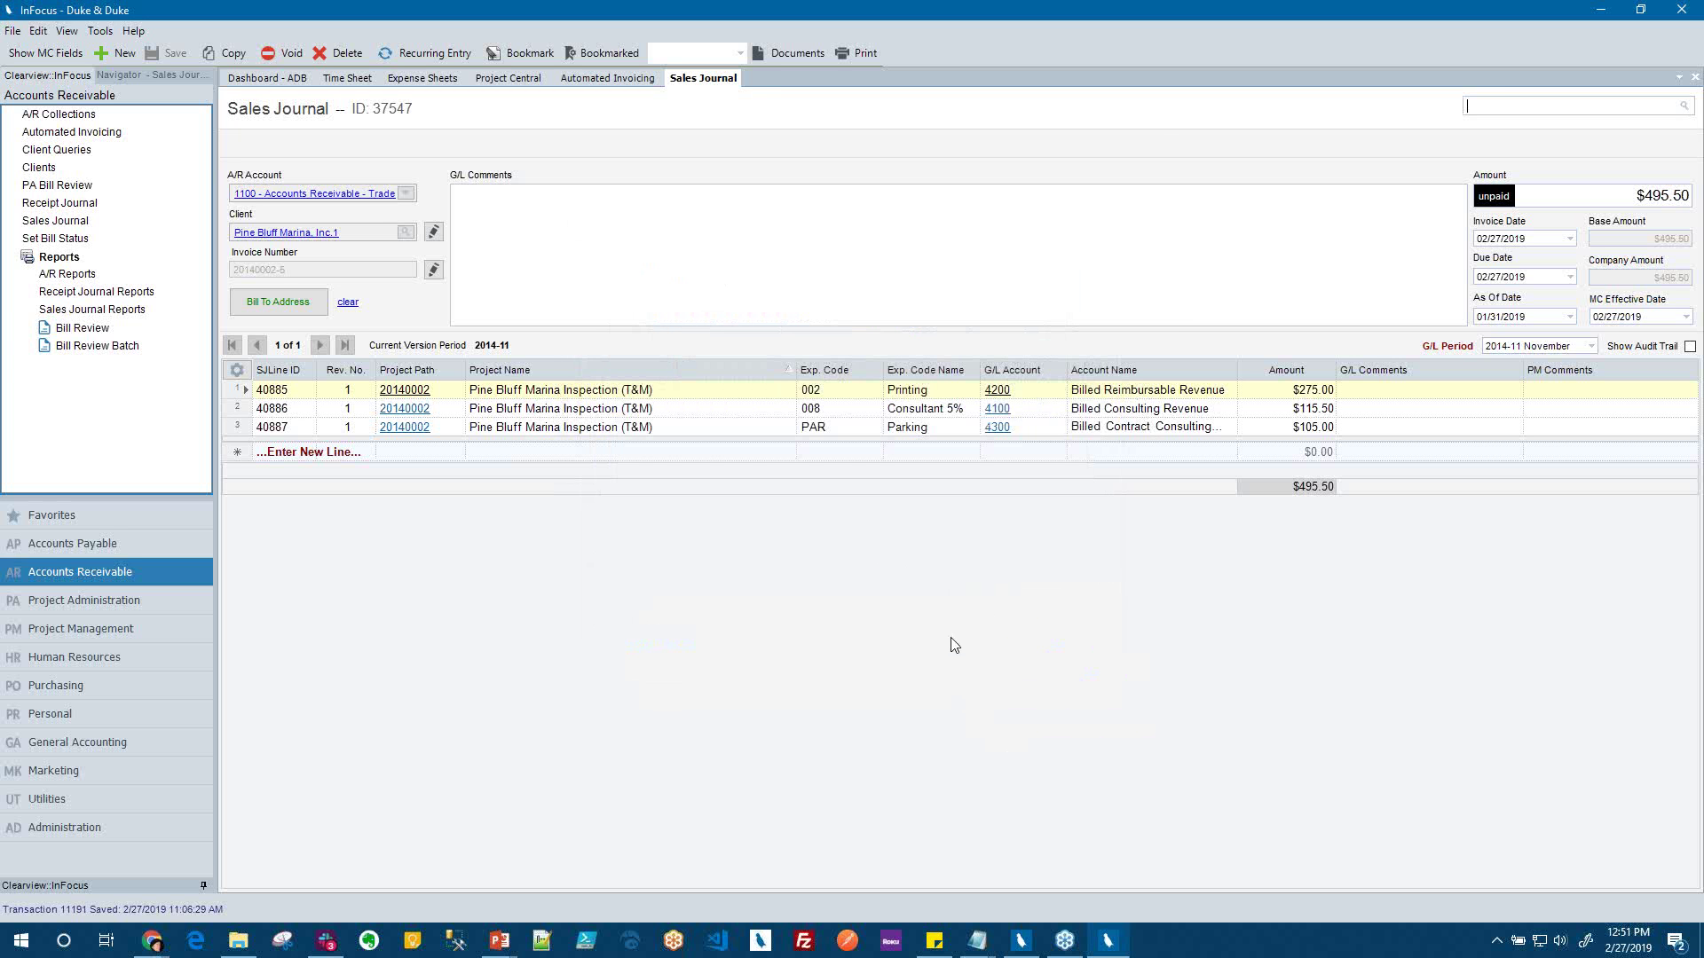
# Check the available G/L periods for the Sales Journal entry without changing the period, and close the Sales Journal
pyautogui.click(1591, 347)
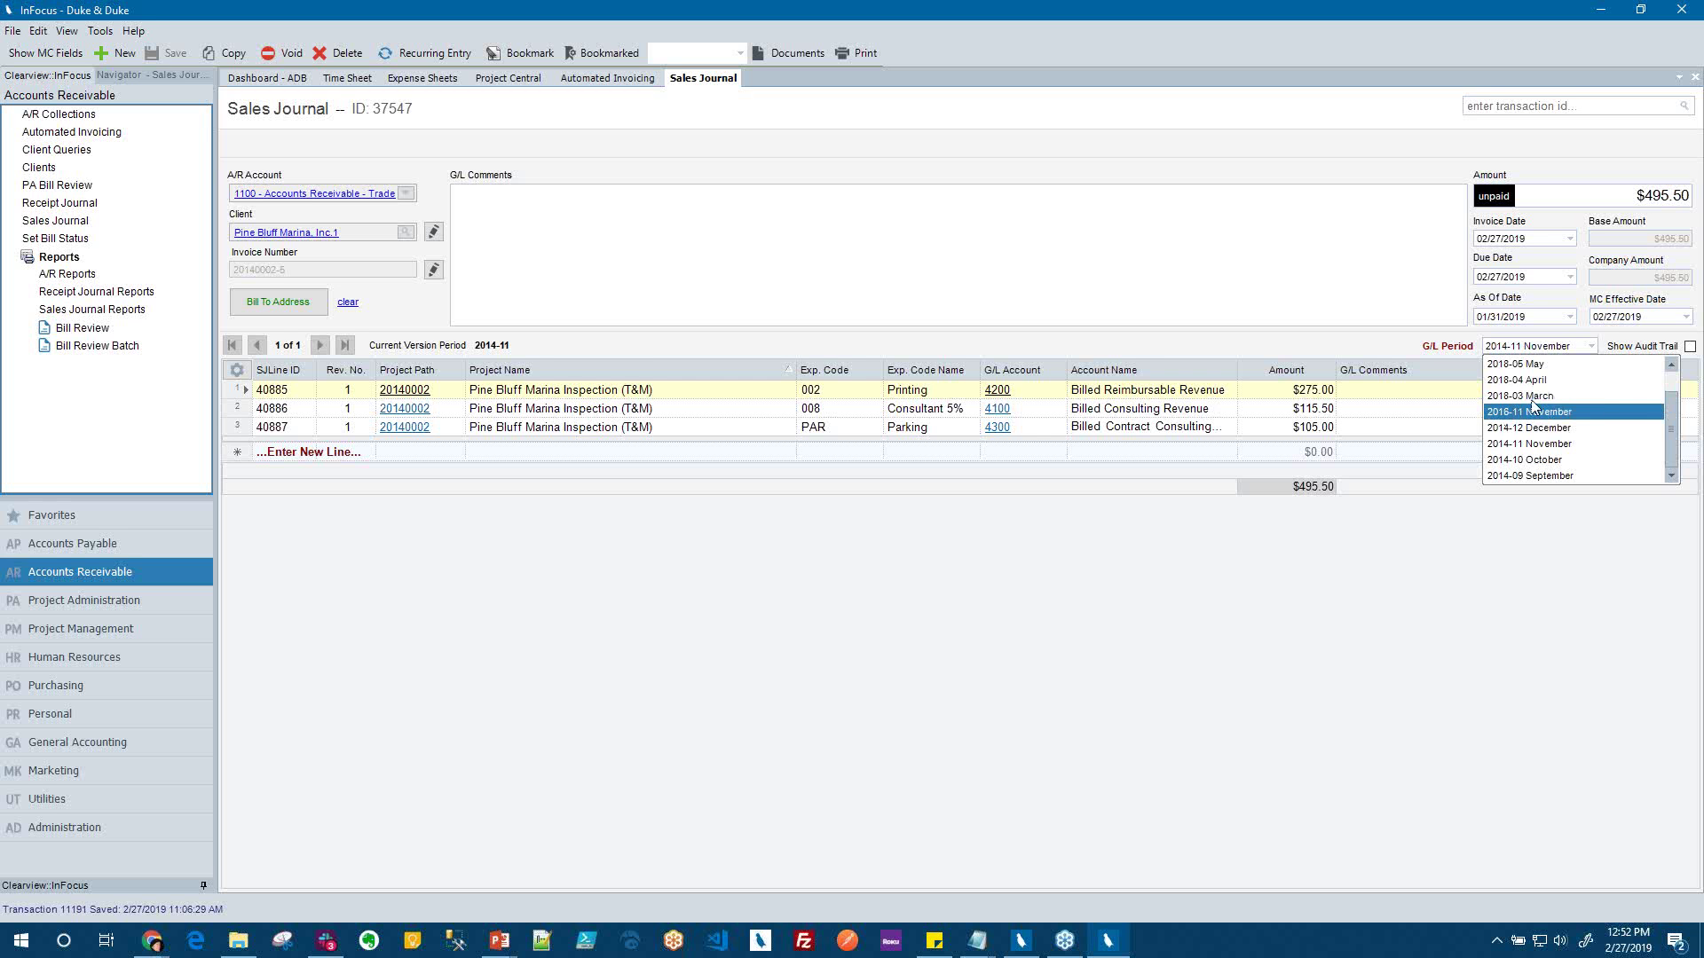
pyautogui.click(1389, 316)
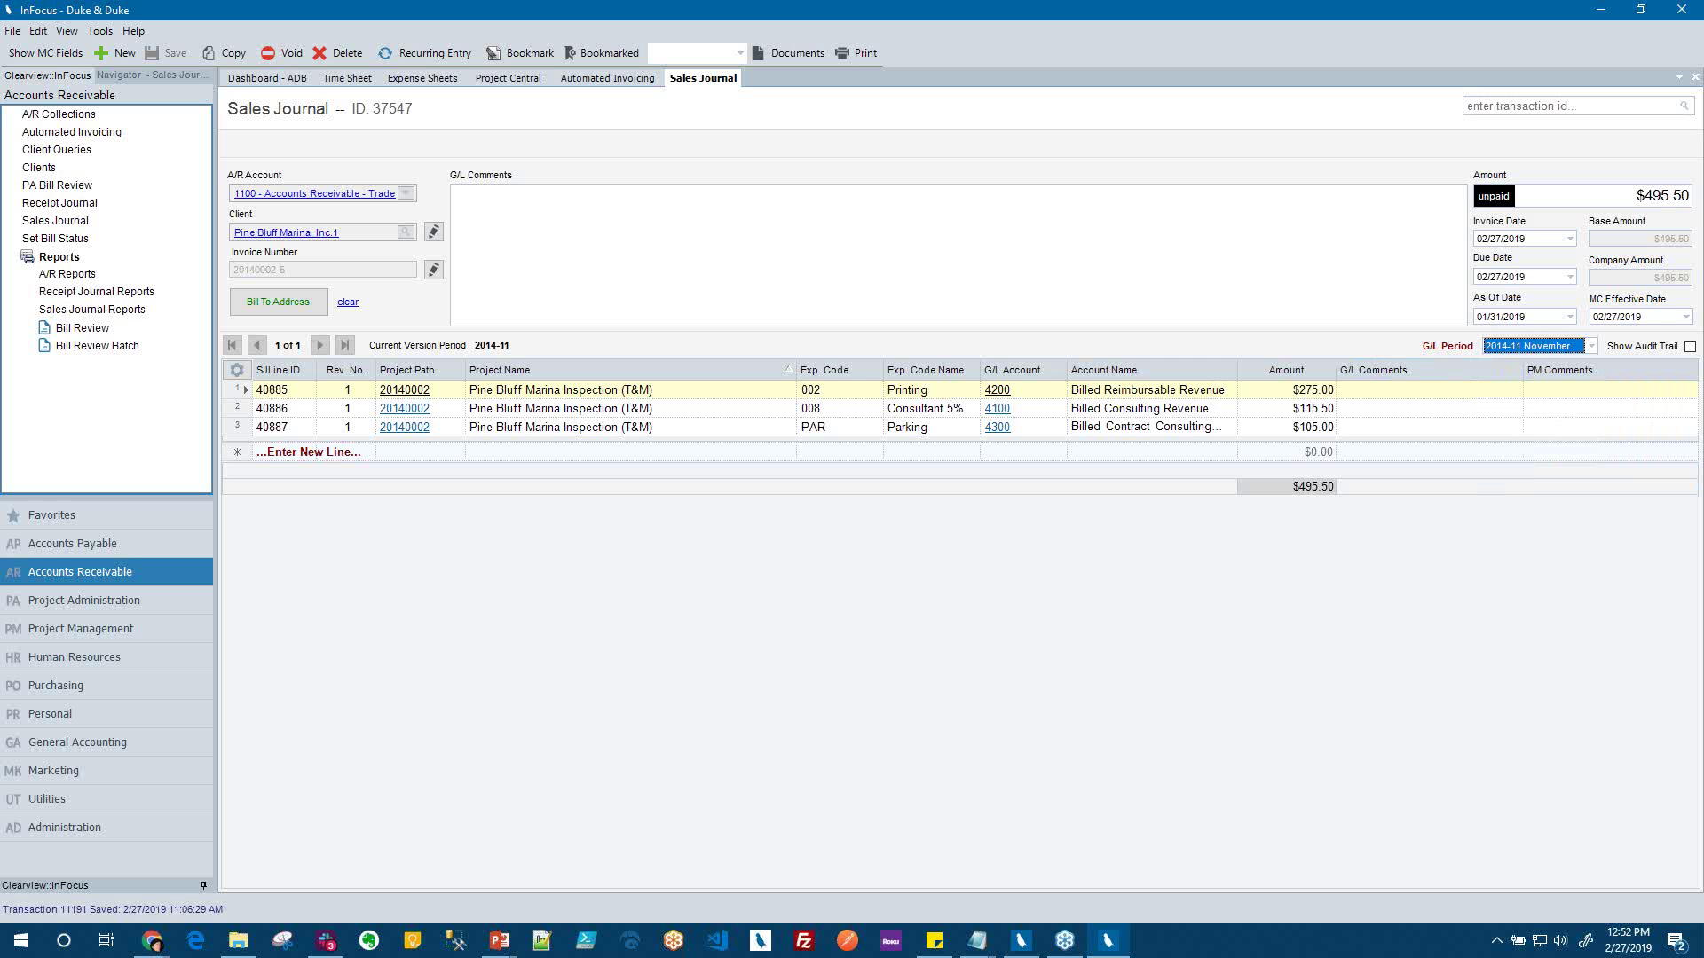
pyautogui.click(1595, 348)
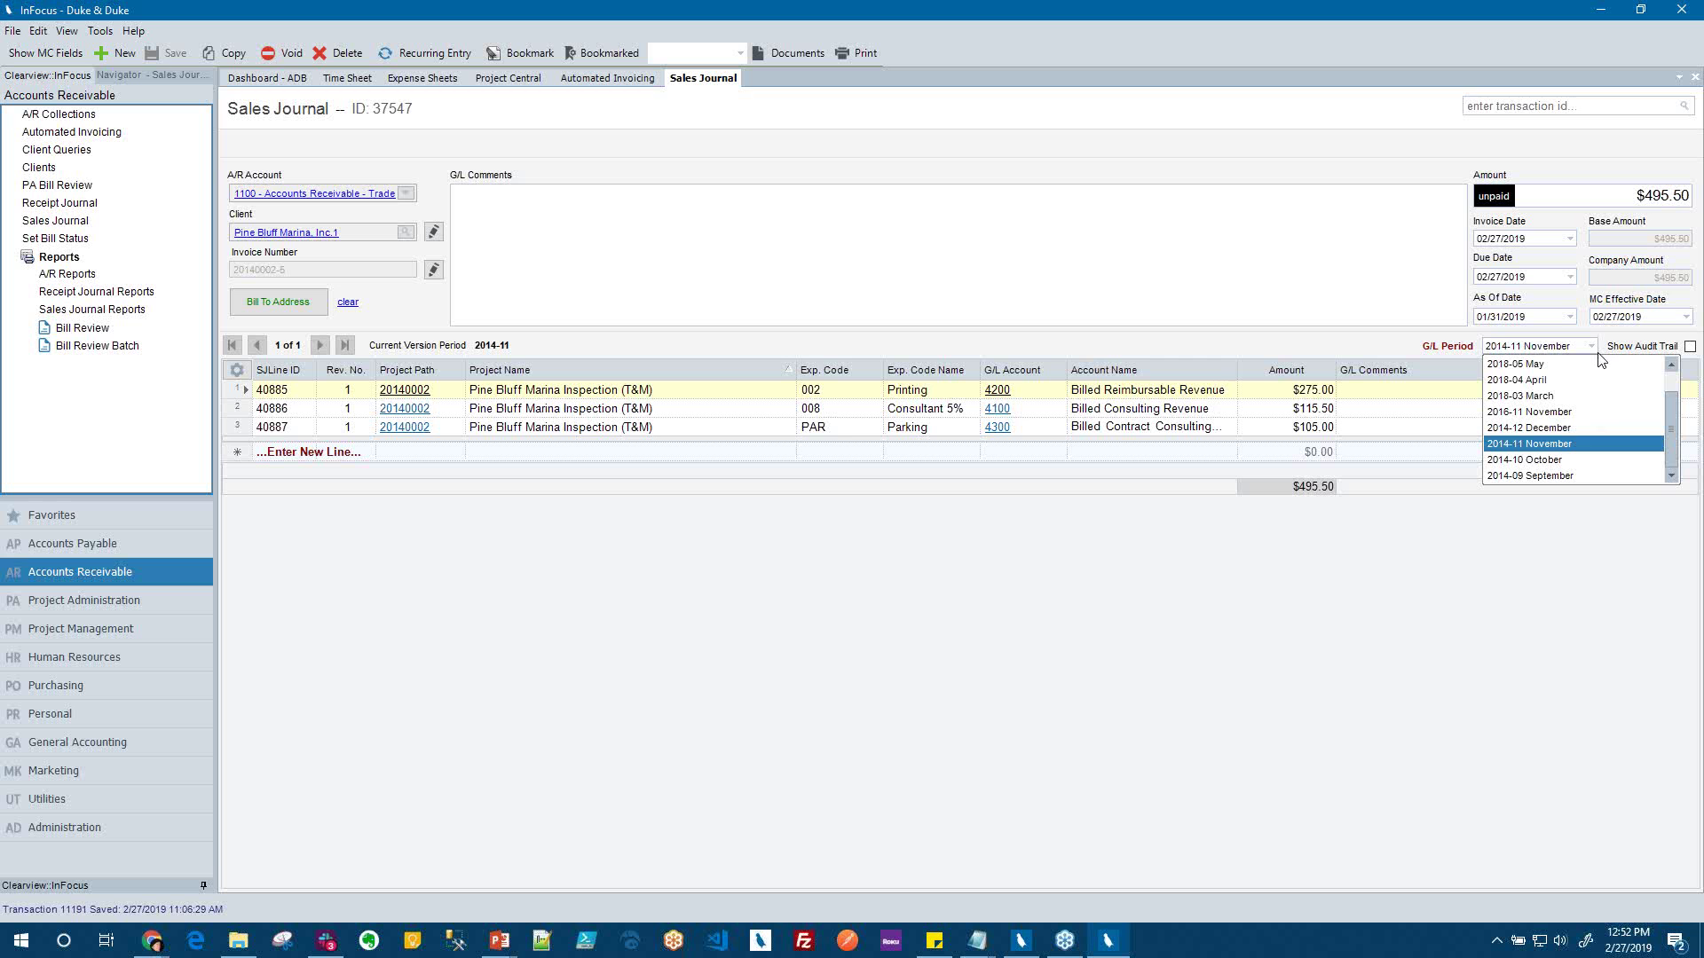
pyautogui.click(1596, 348)
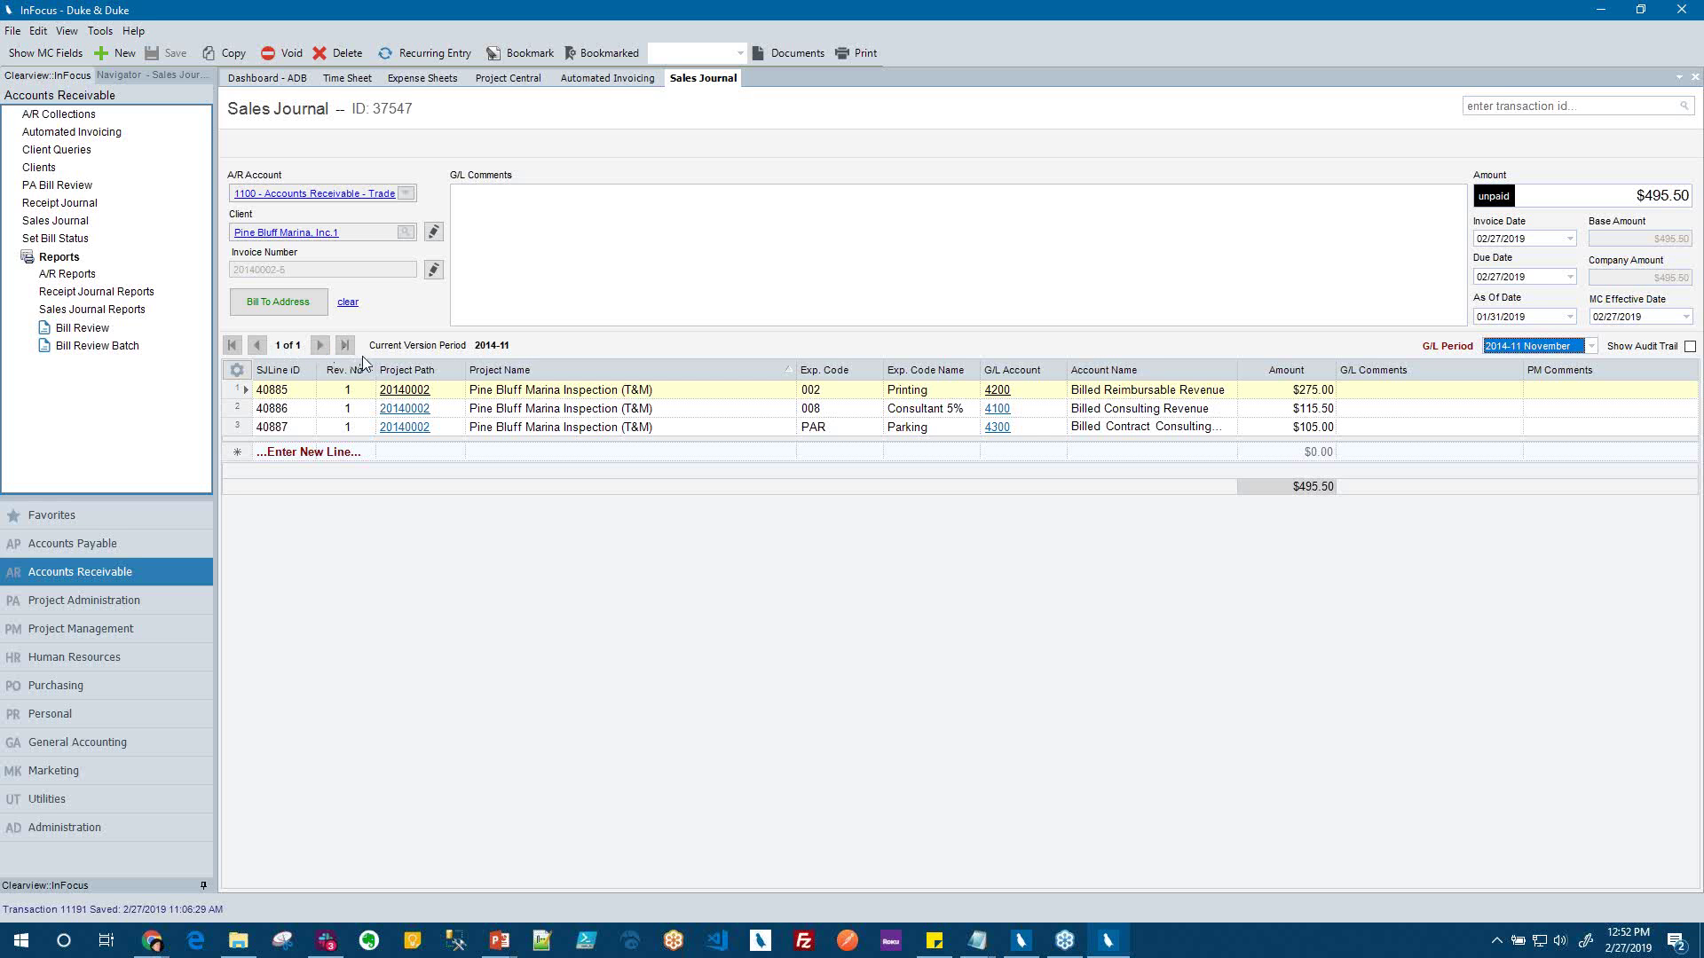
pyautogui.middleClick(693, 80)
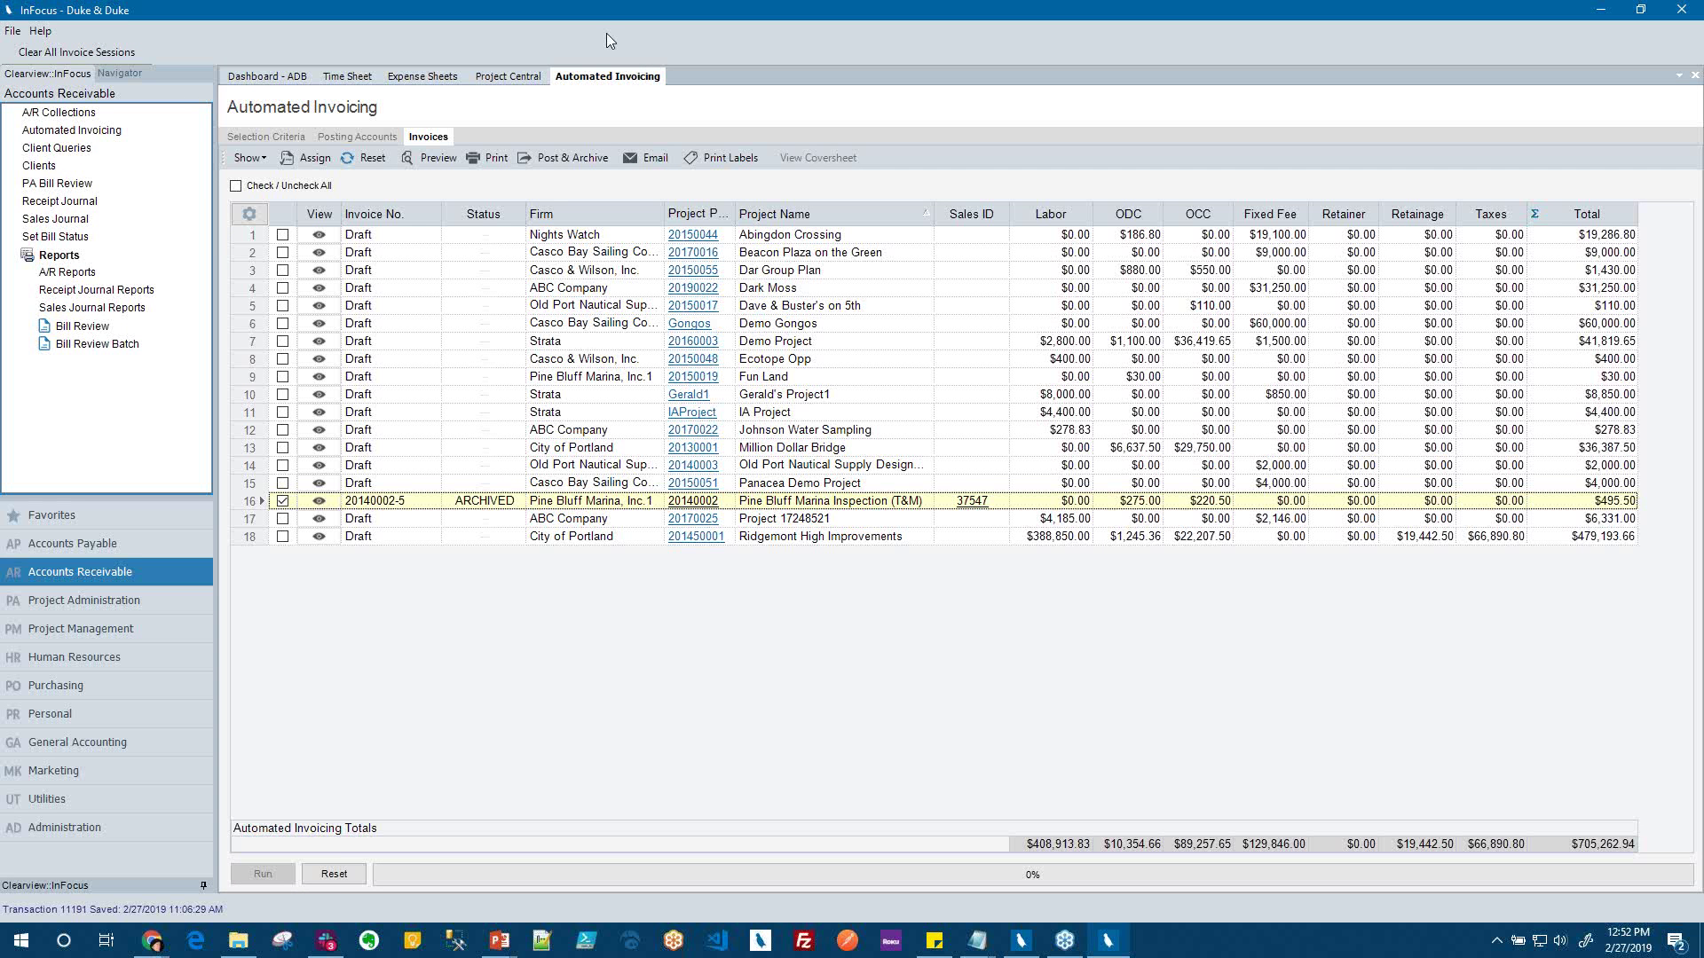
# Look over the features listed in the Marketing module and in the Human Resources module
pyautogui.click(94, 771)
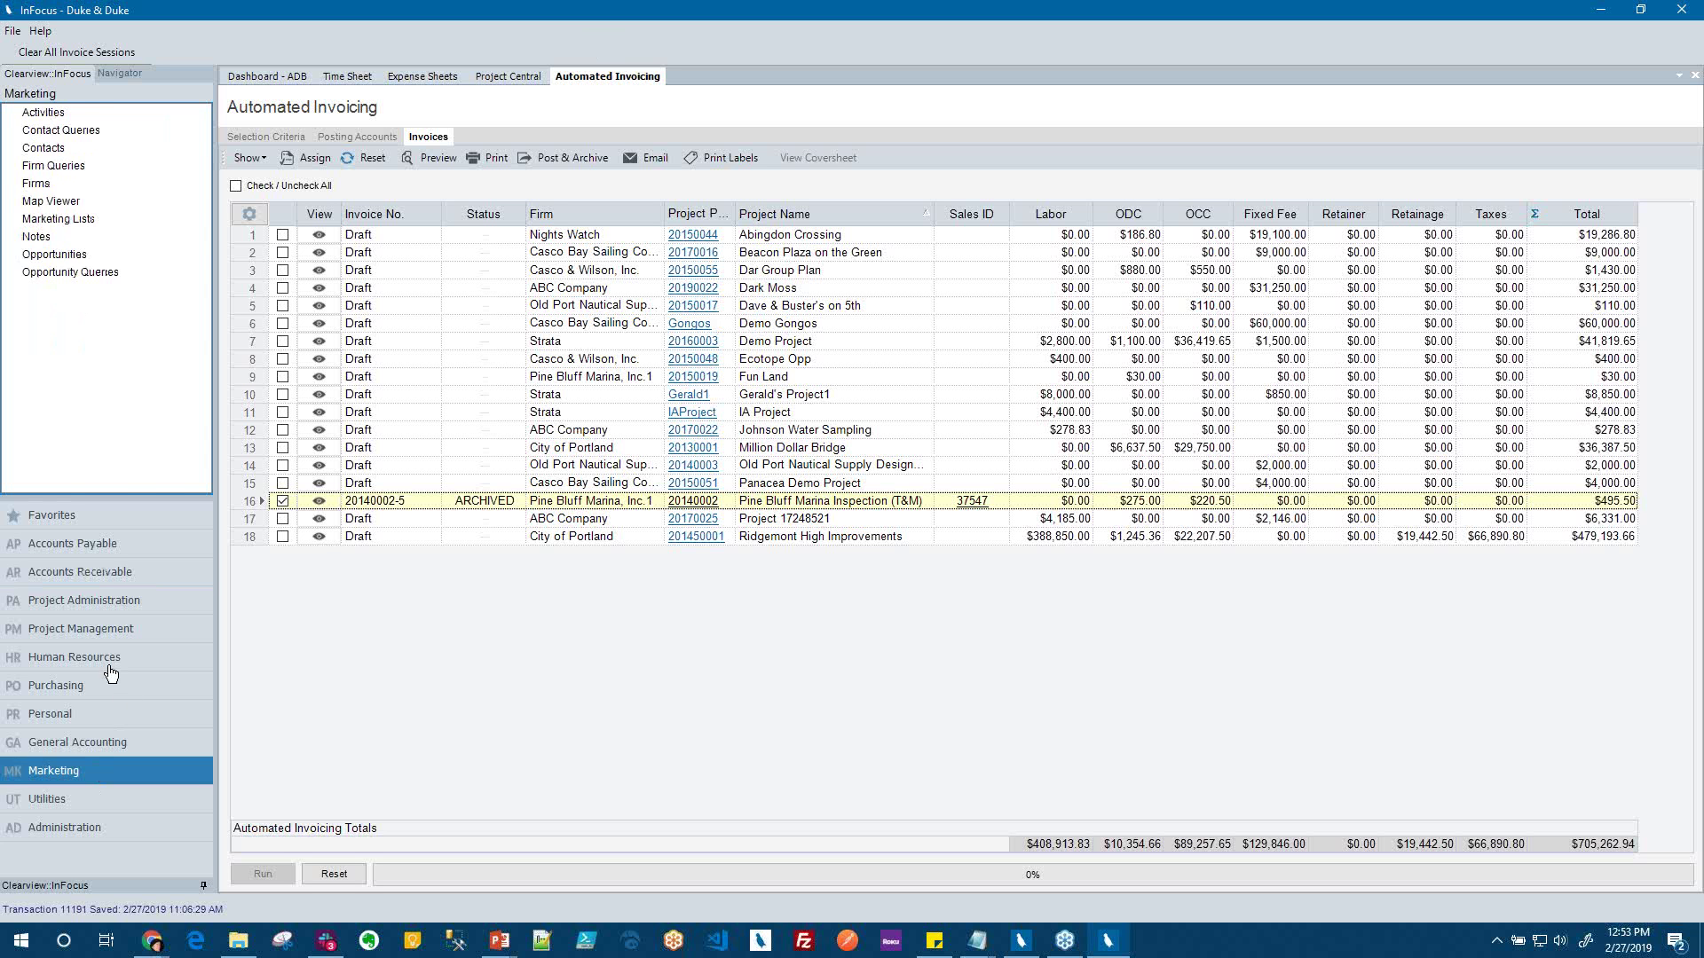
pyautogui.click(110, 667)
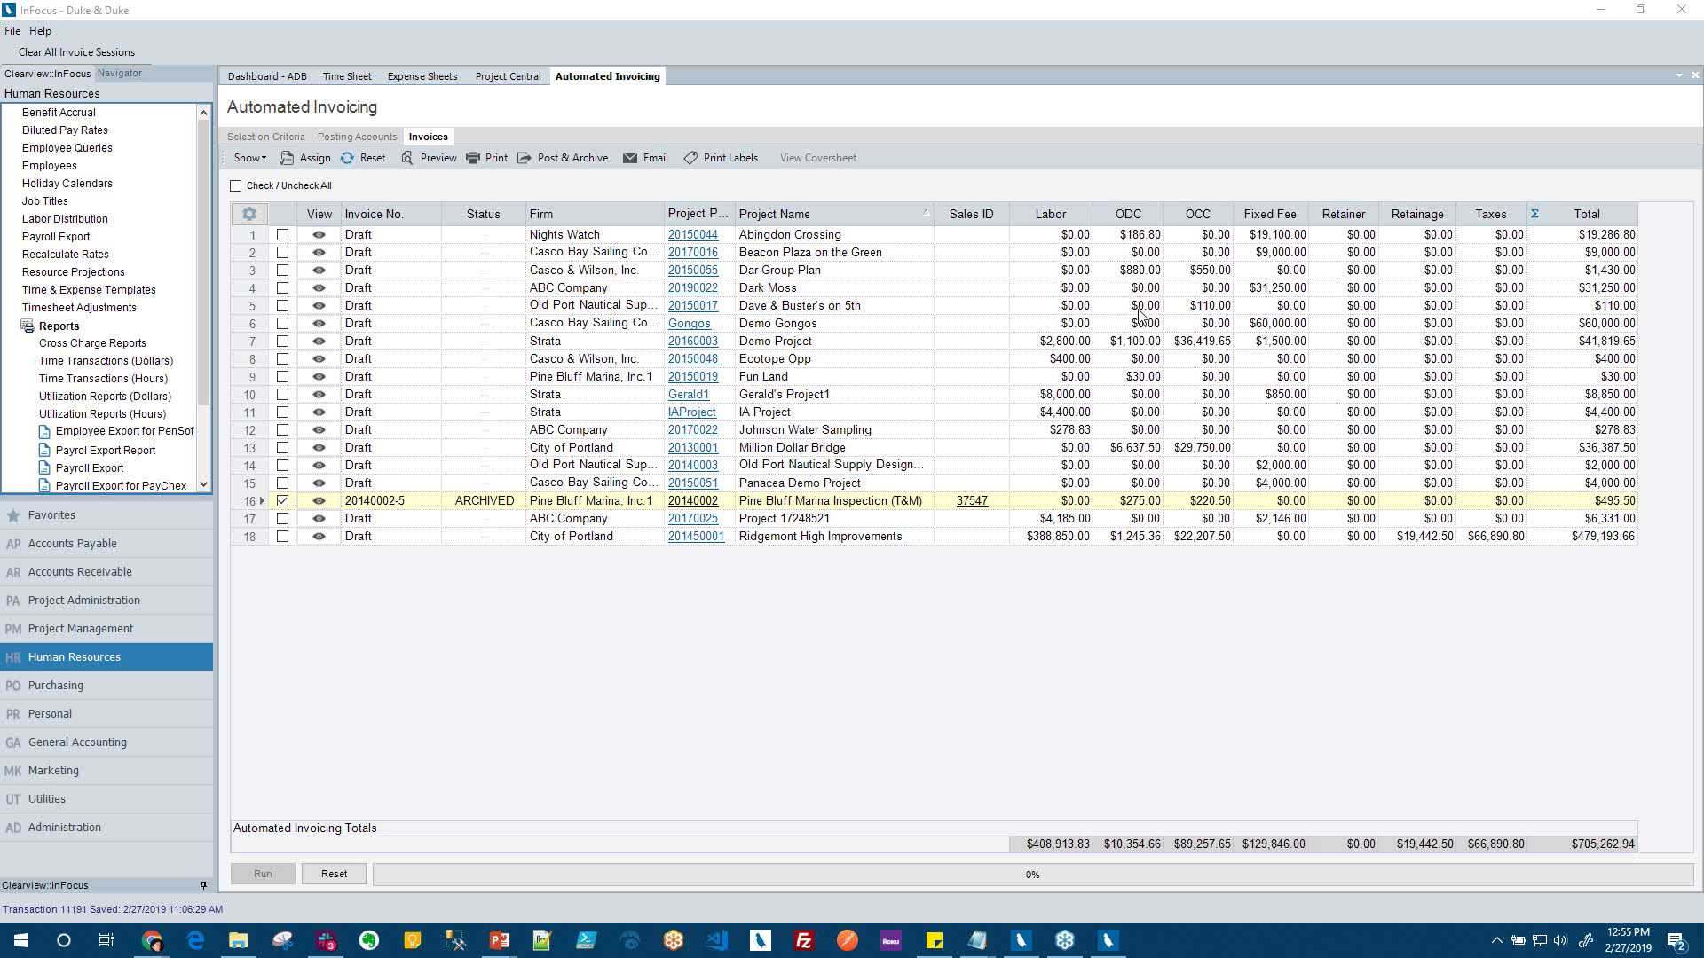
pyautogui.click(91, 665)
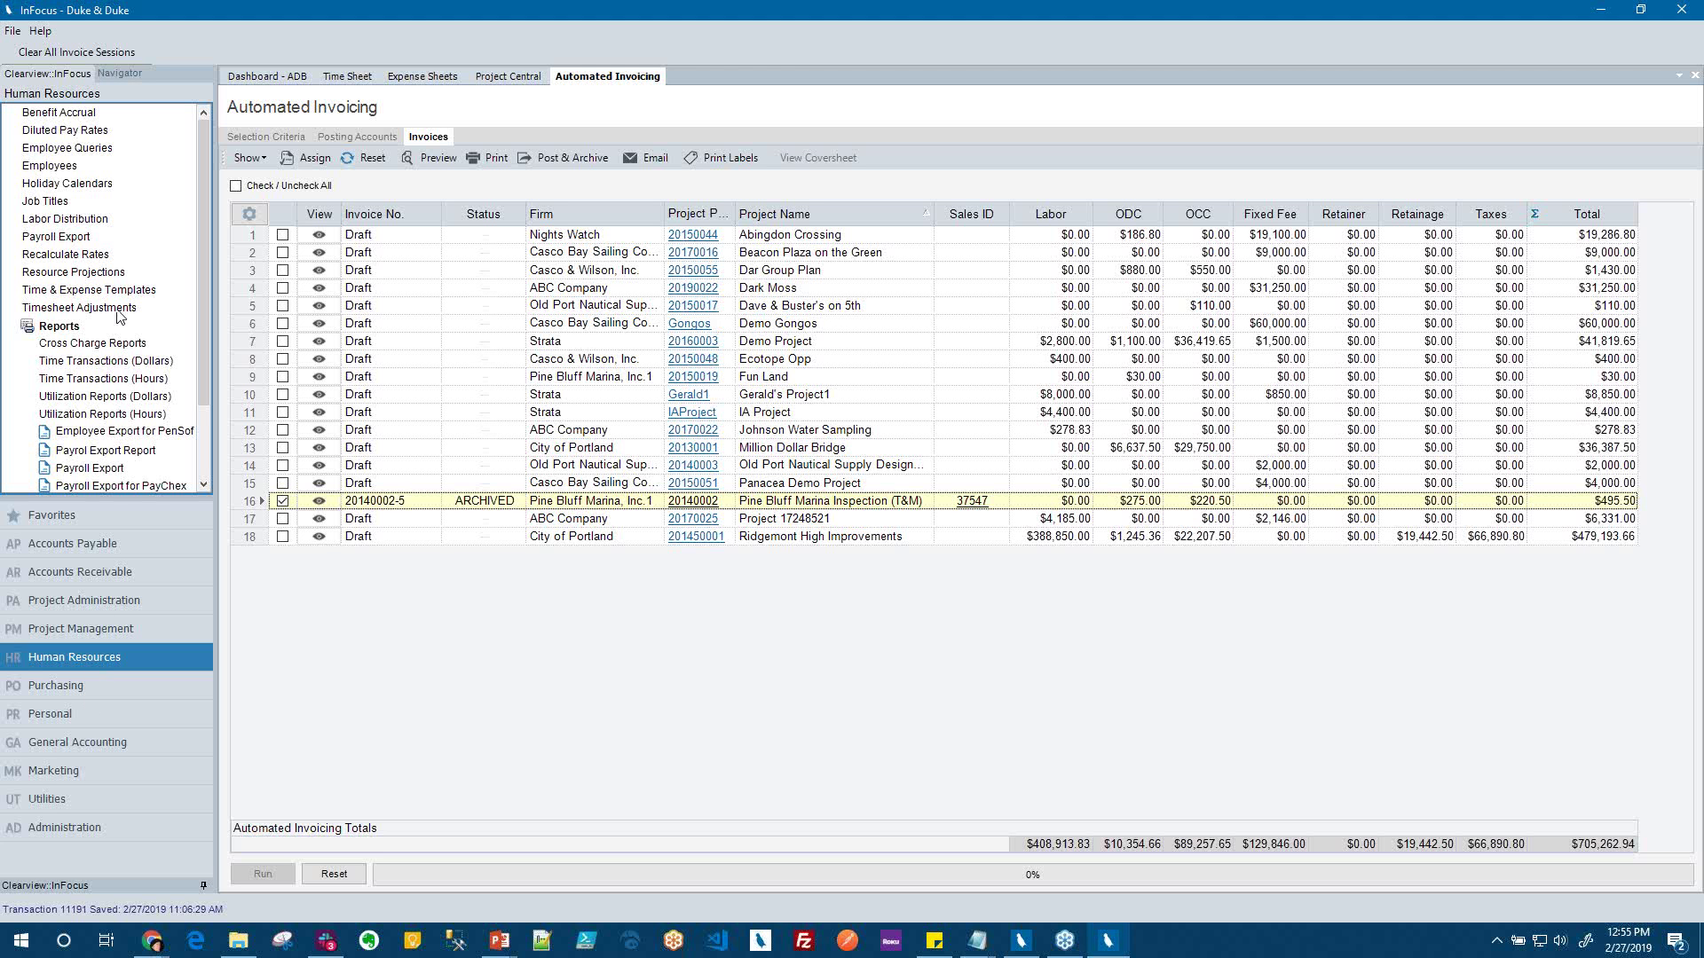
# Inspect the Payroll Export options, including the choices for employees in a payroll group, and close without exporting
pyautogui.click(55, 237)
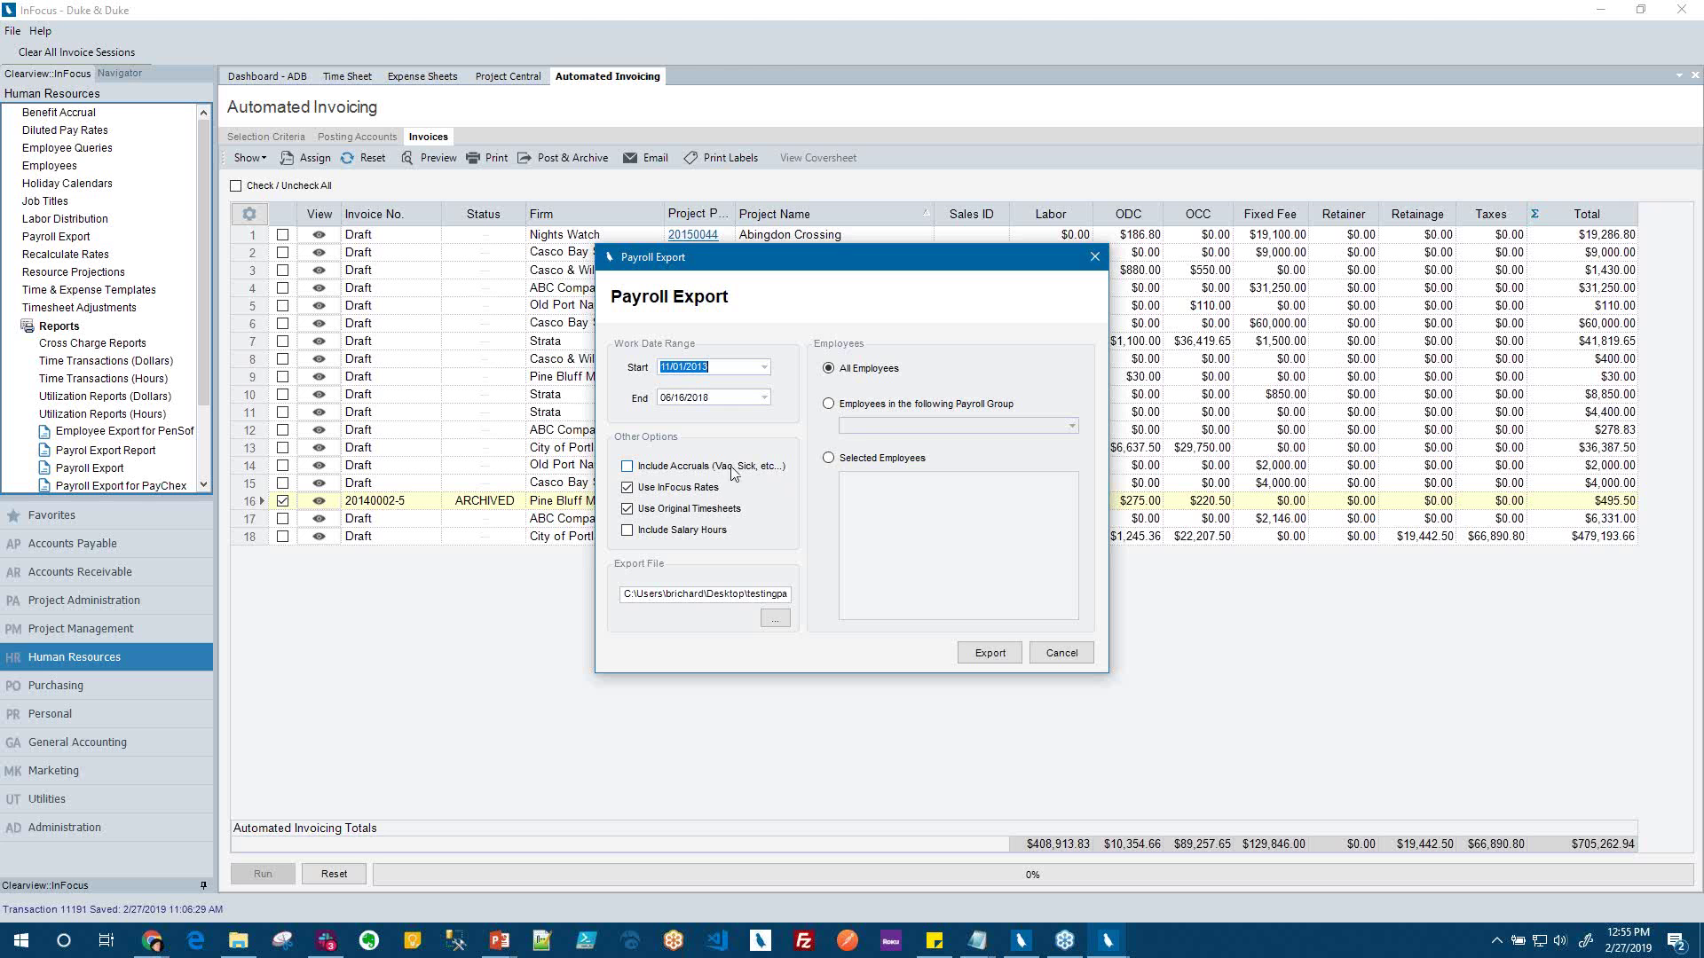
pyautogui.click(831, 405)
pyautogui.click(1071, 426)
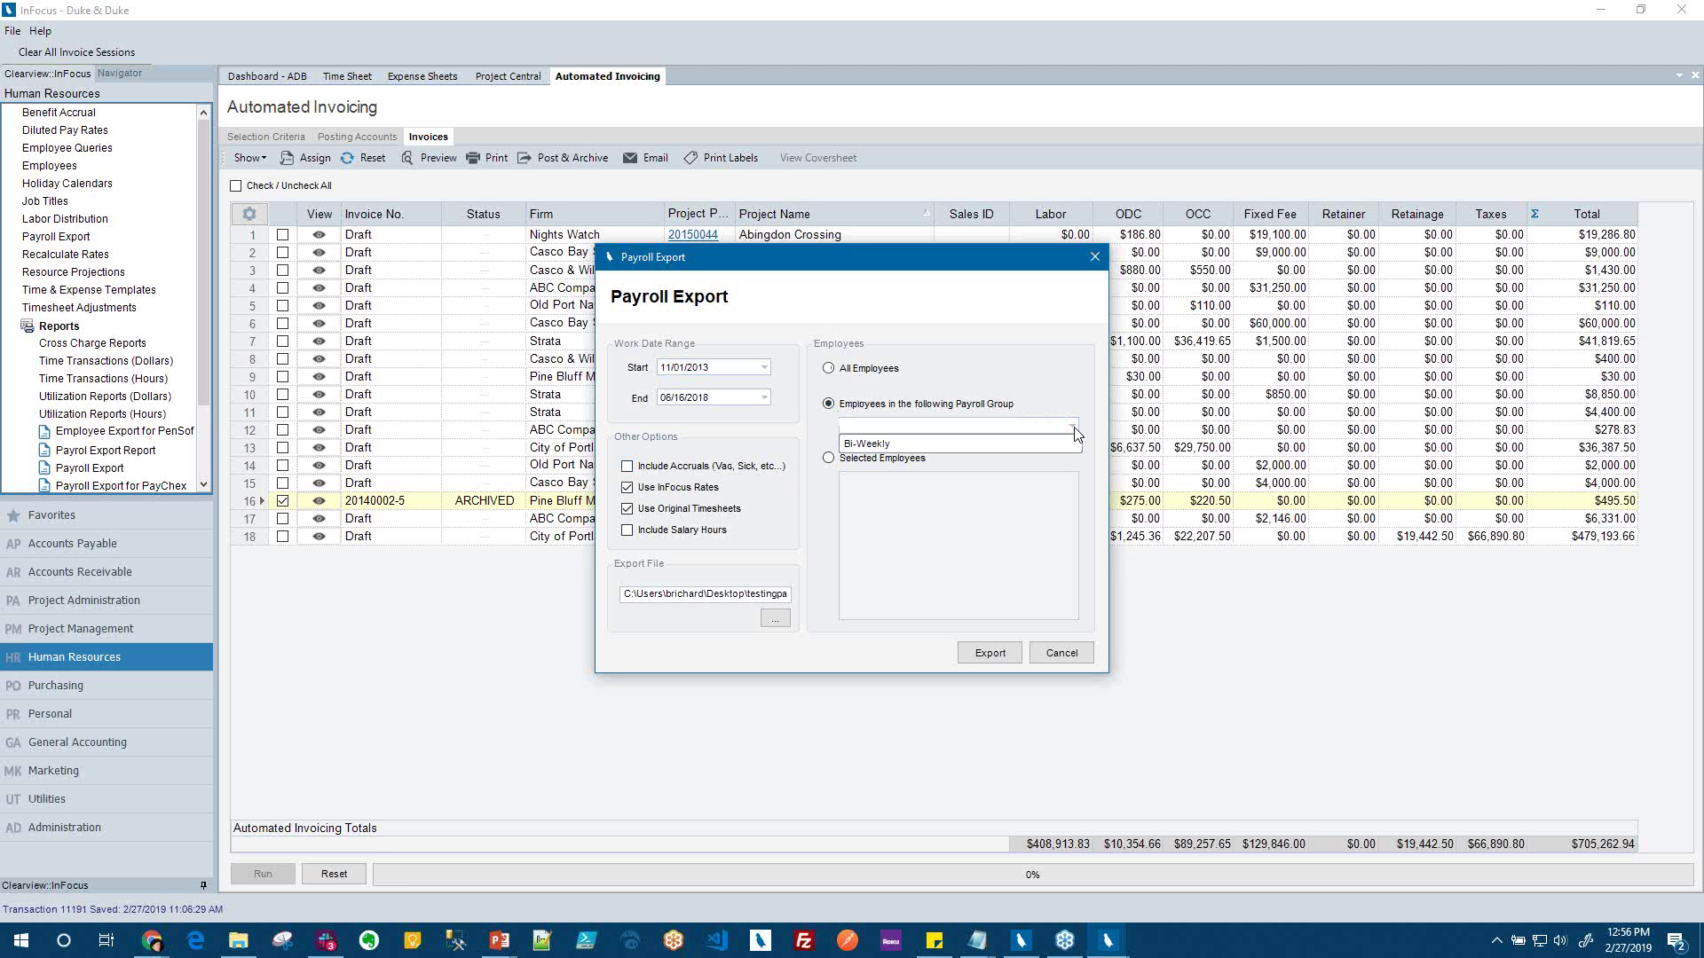
pyautogui.click(1060, 444)
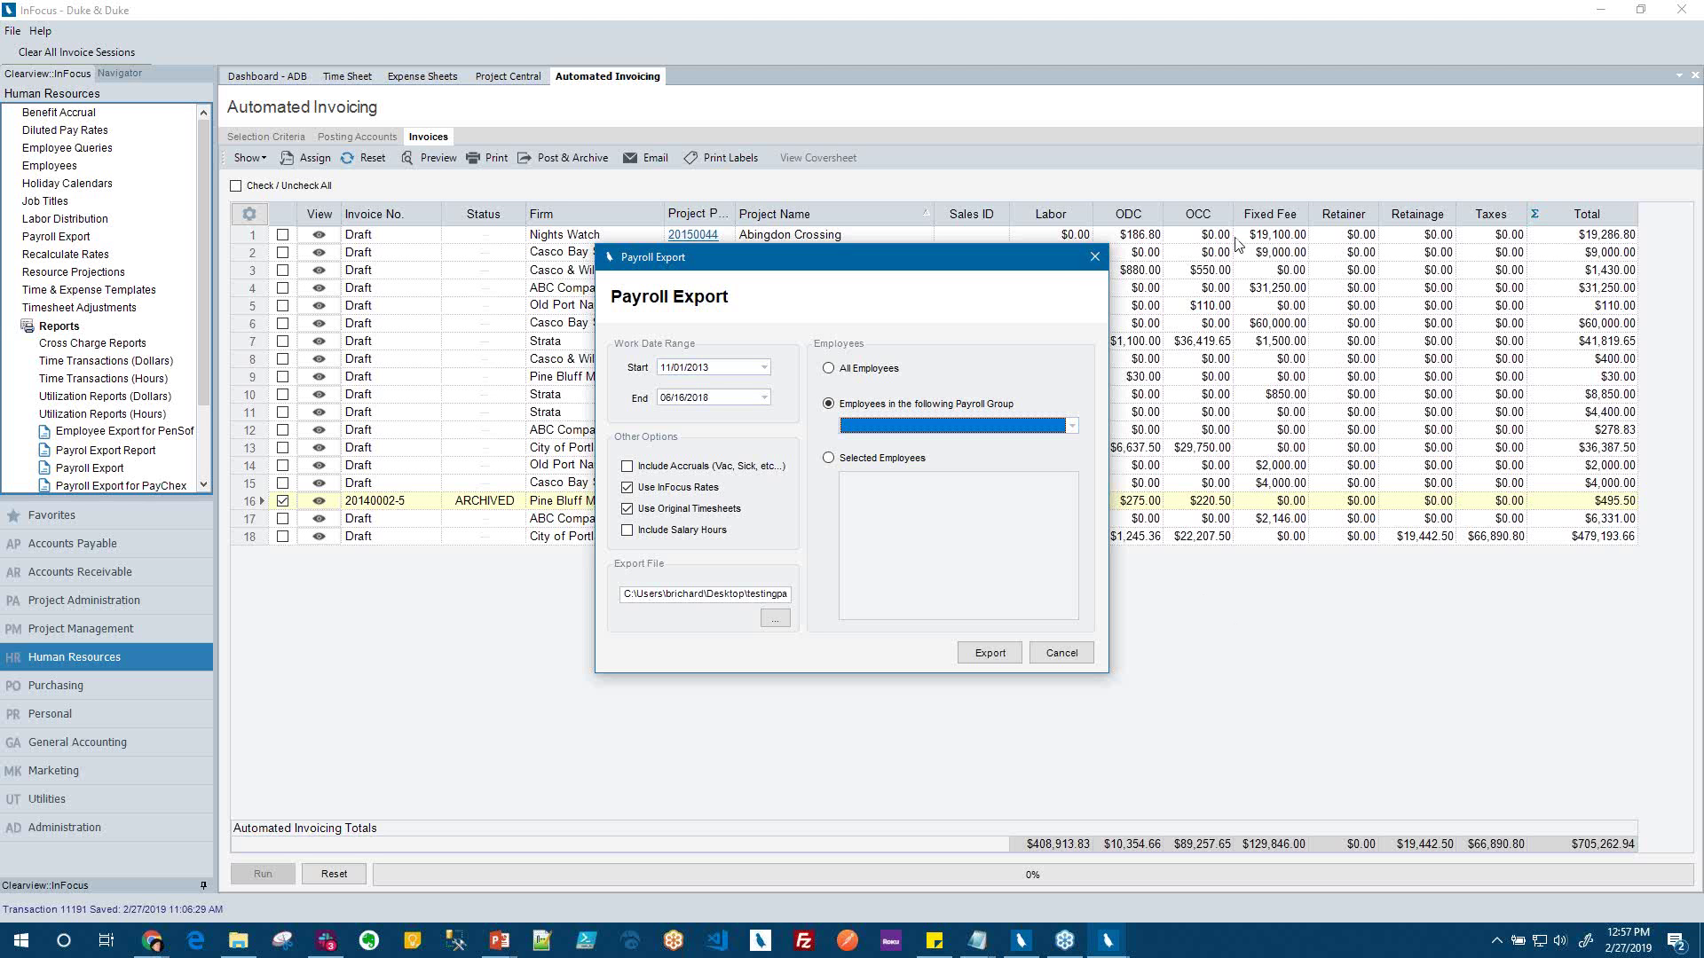
pyautogui.click(1092, 258)
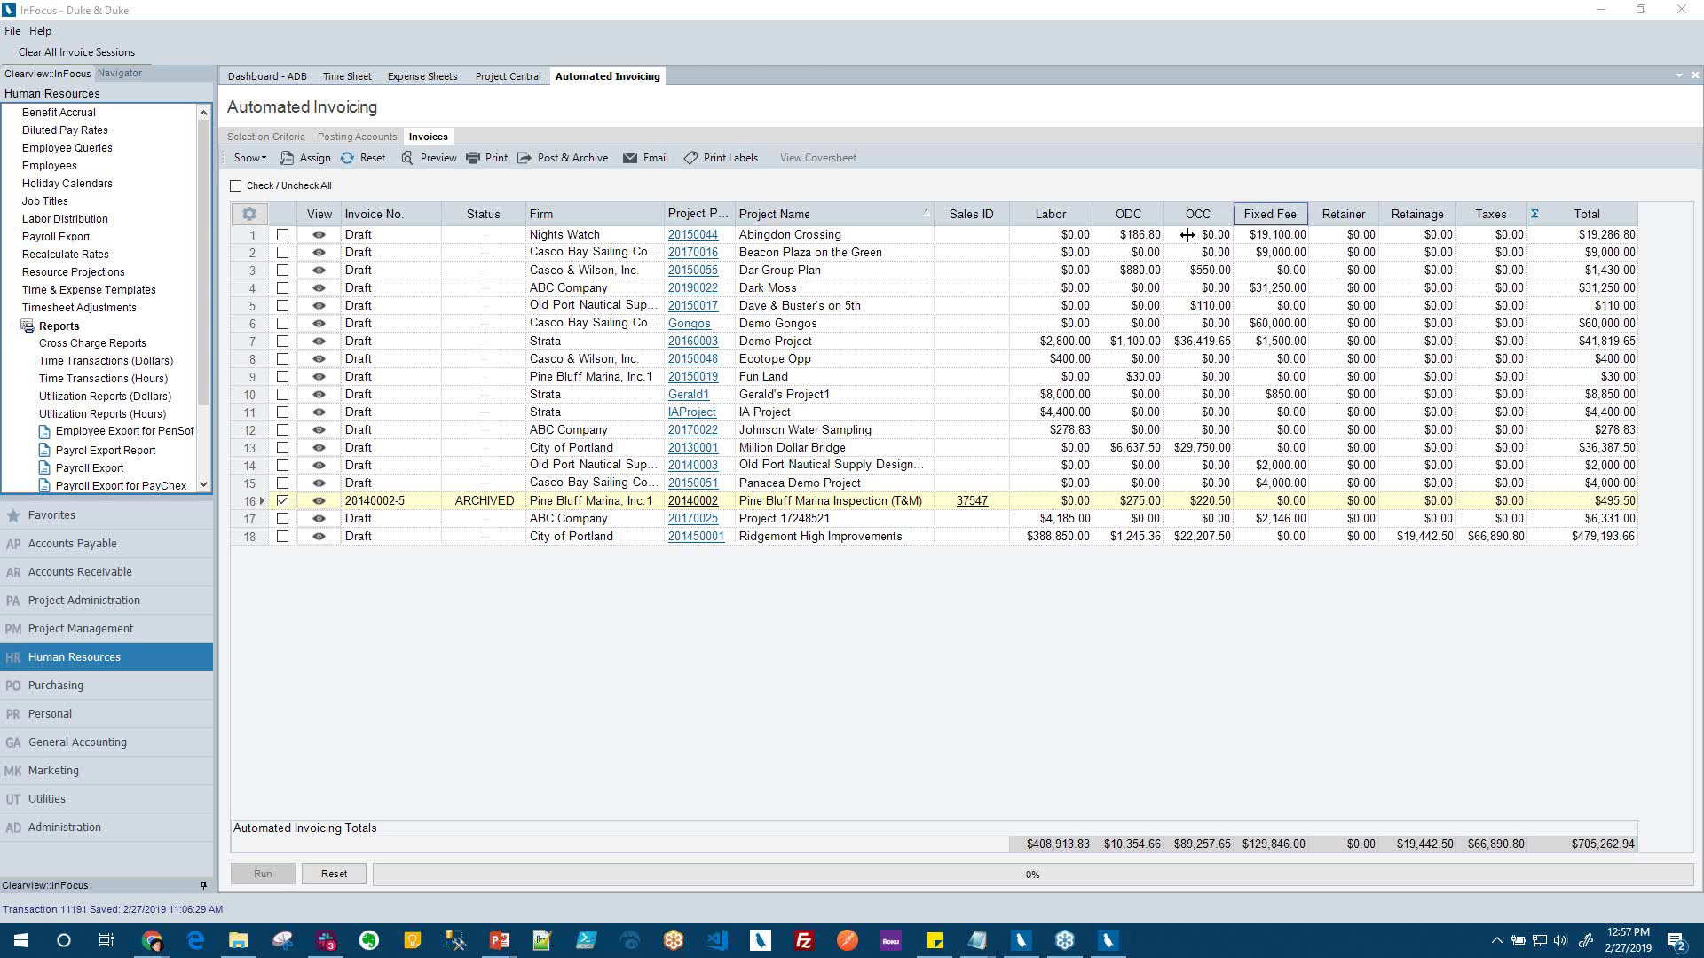
# Open A/P Check Writing in the Accounts Payable module
pyautogui.click(99, 548)
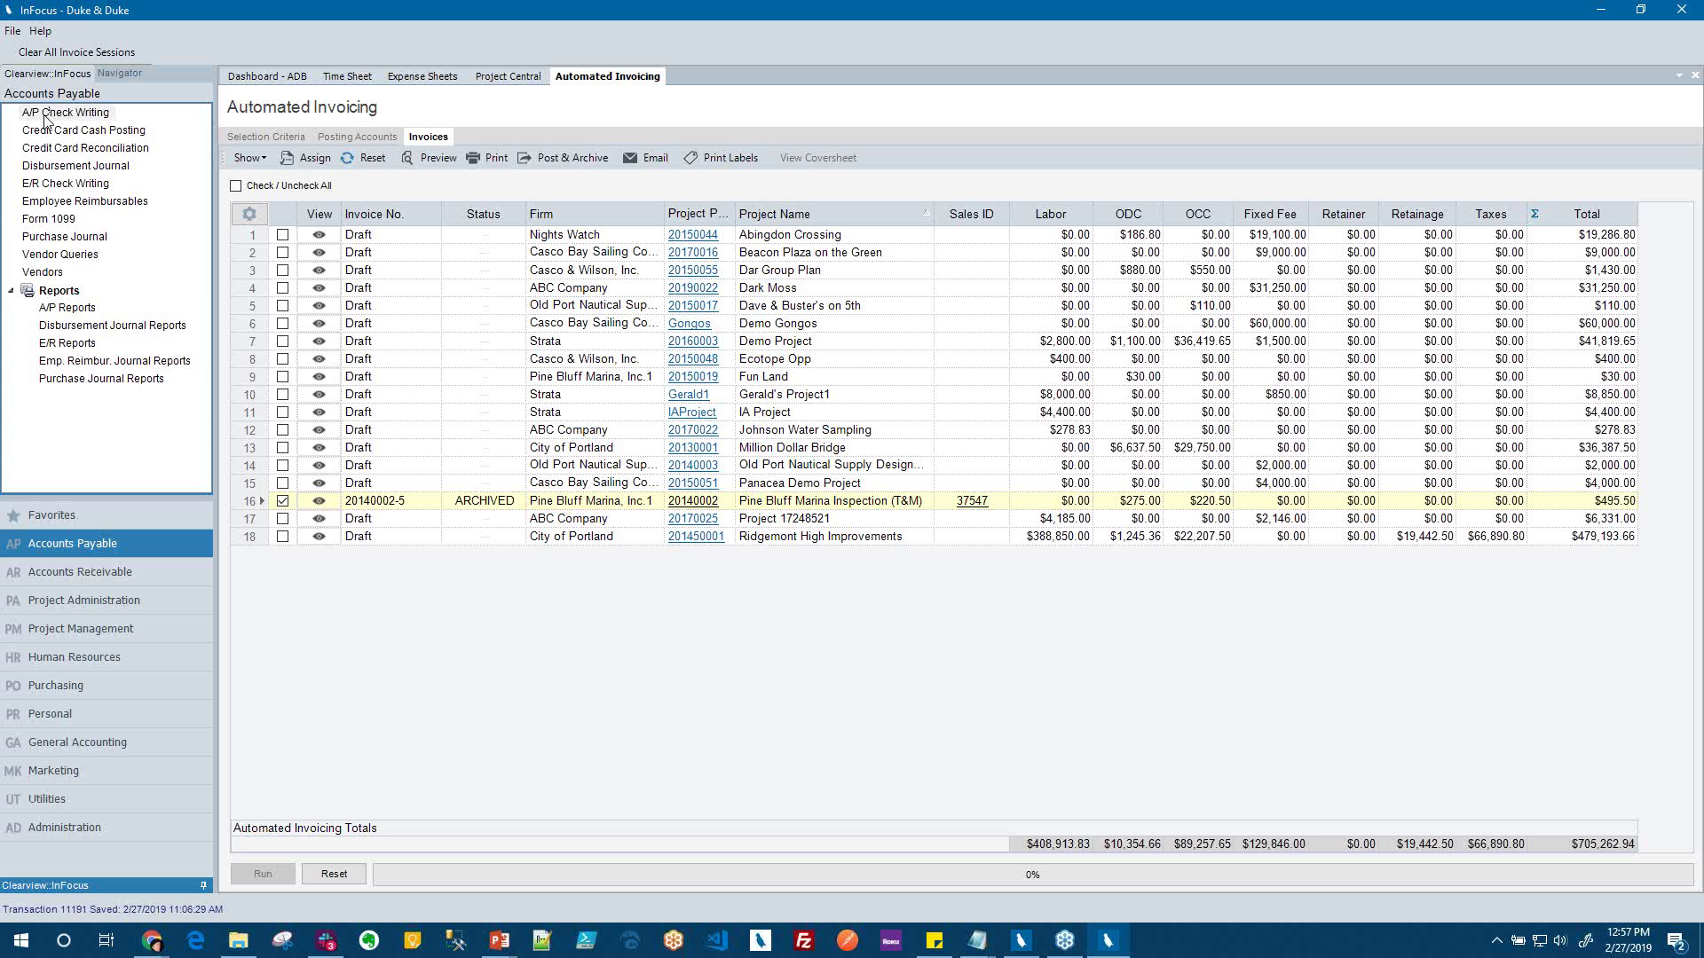
pyautogui.click(47, 114)
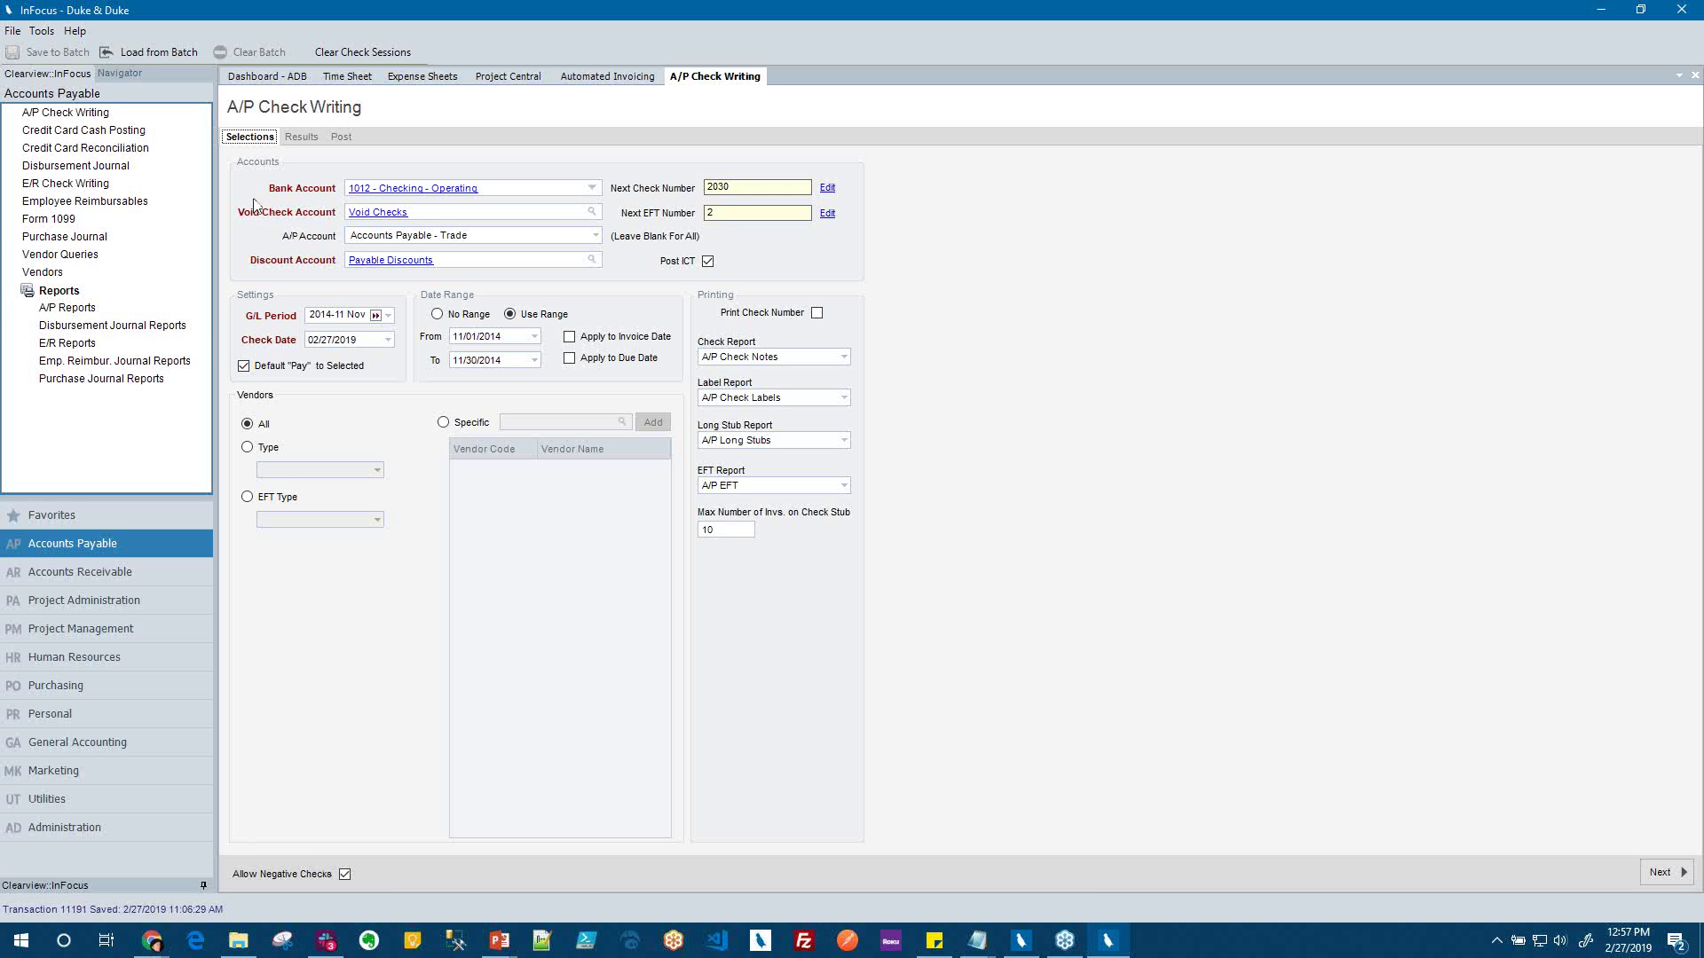
# Check the bank and A/P account choices without changing them, and load the vendor payments for 1012 - Checking - Operating
pyautogui.click(597, 191)
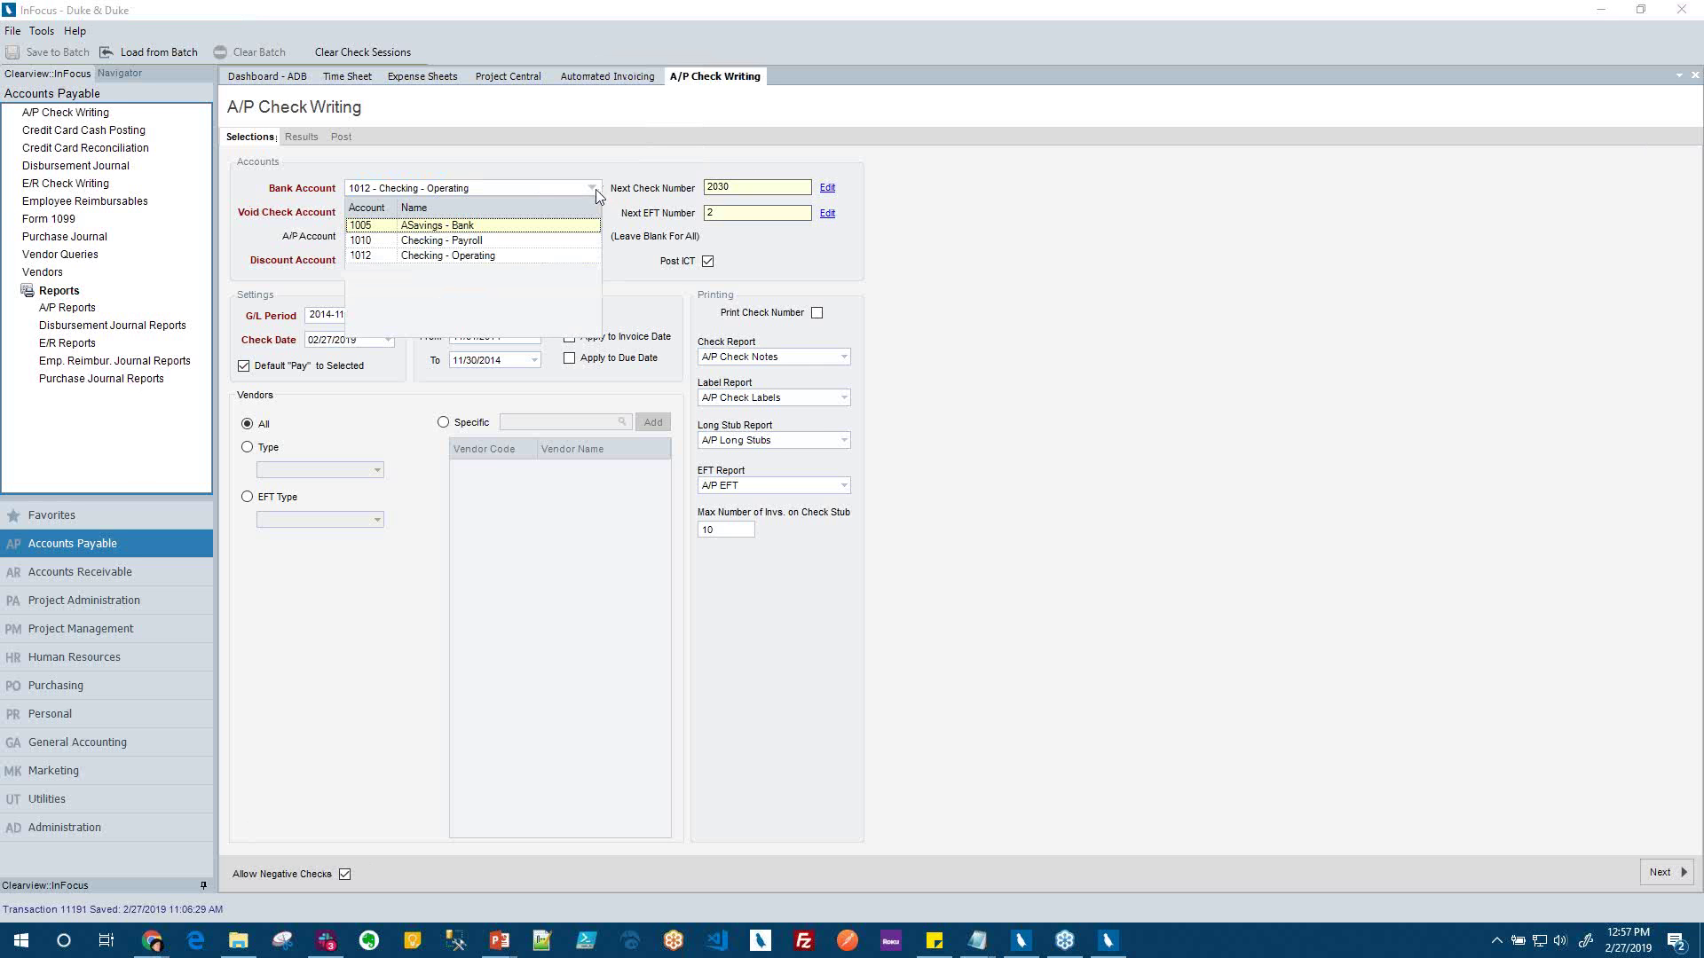
pyautogui.click(573, 172)
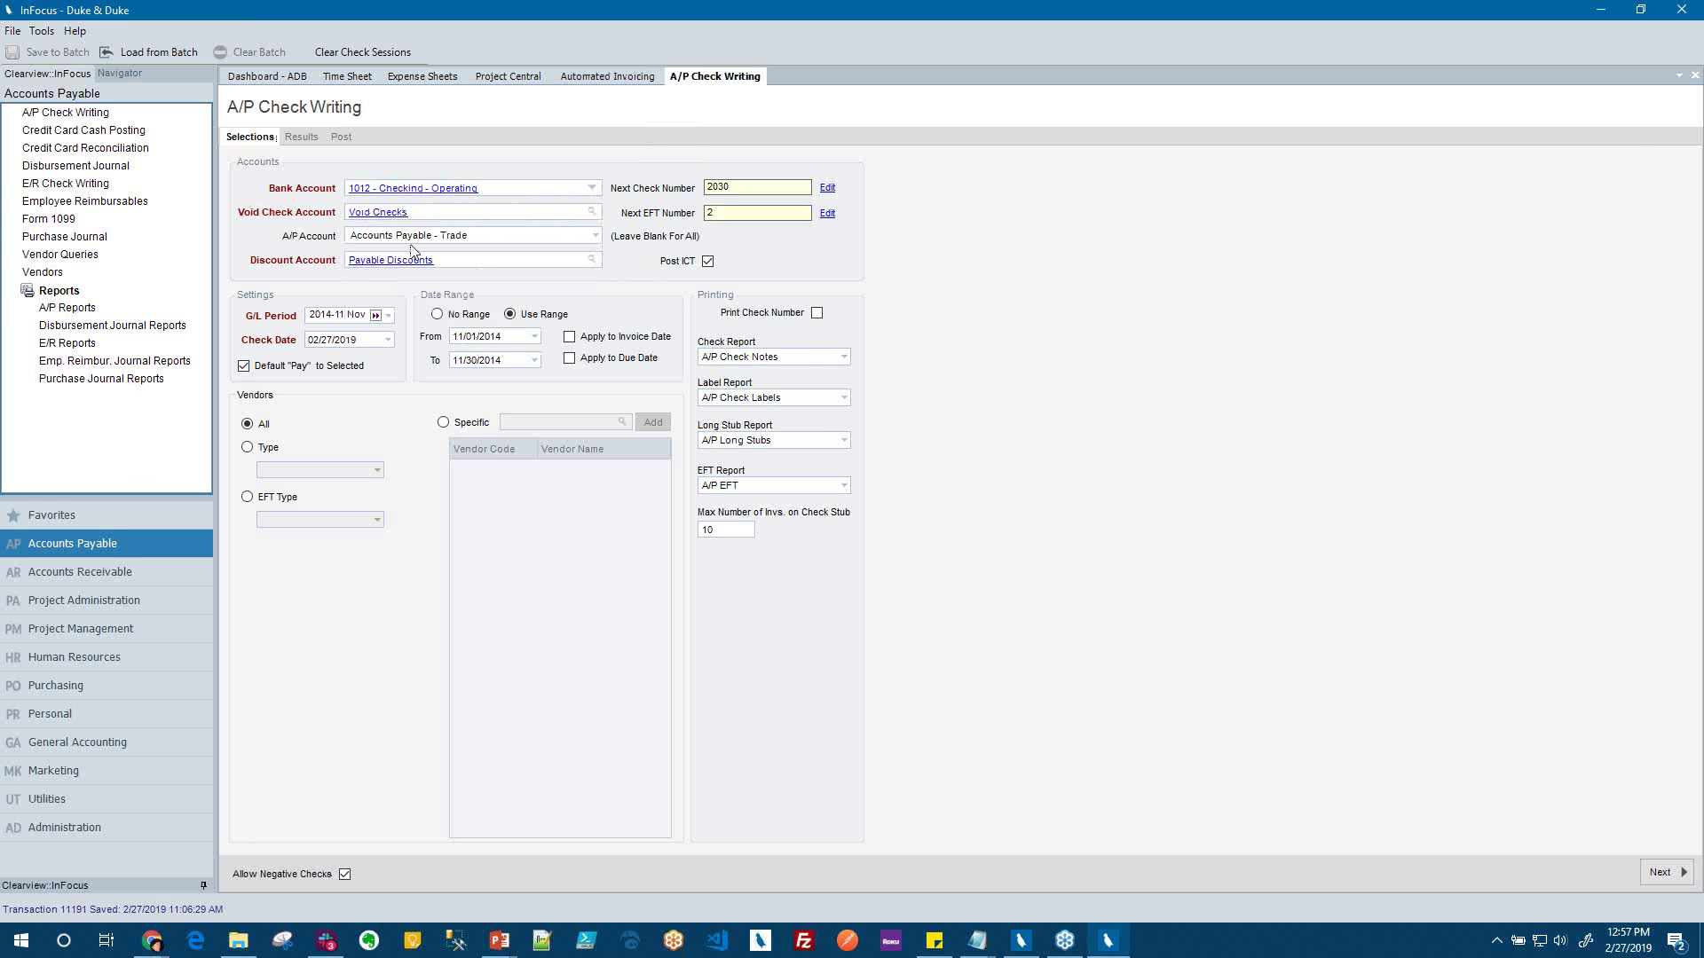
pyautogui.click(596, 236)
pyautogui.click(596, 236)
pyautogui.click(1661, 872)
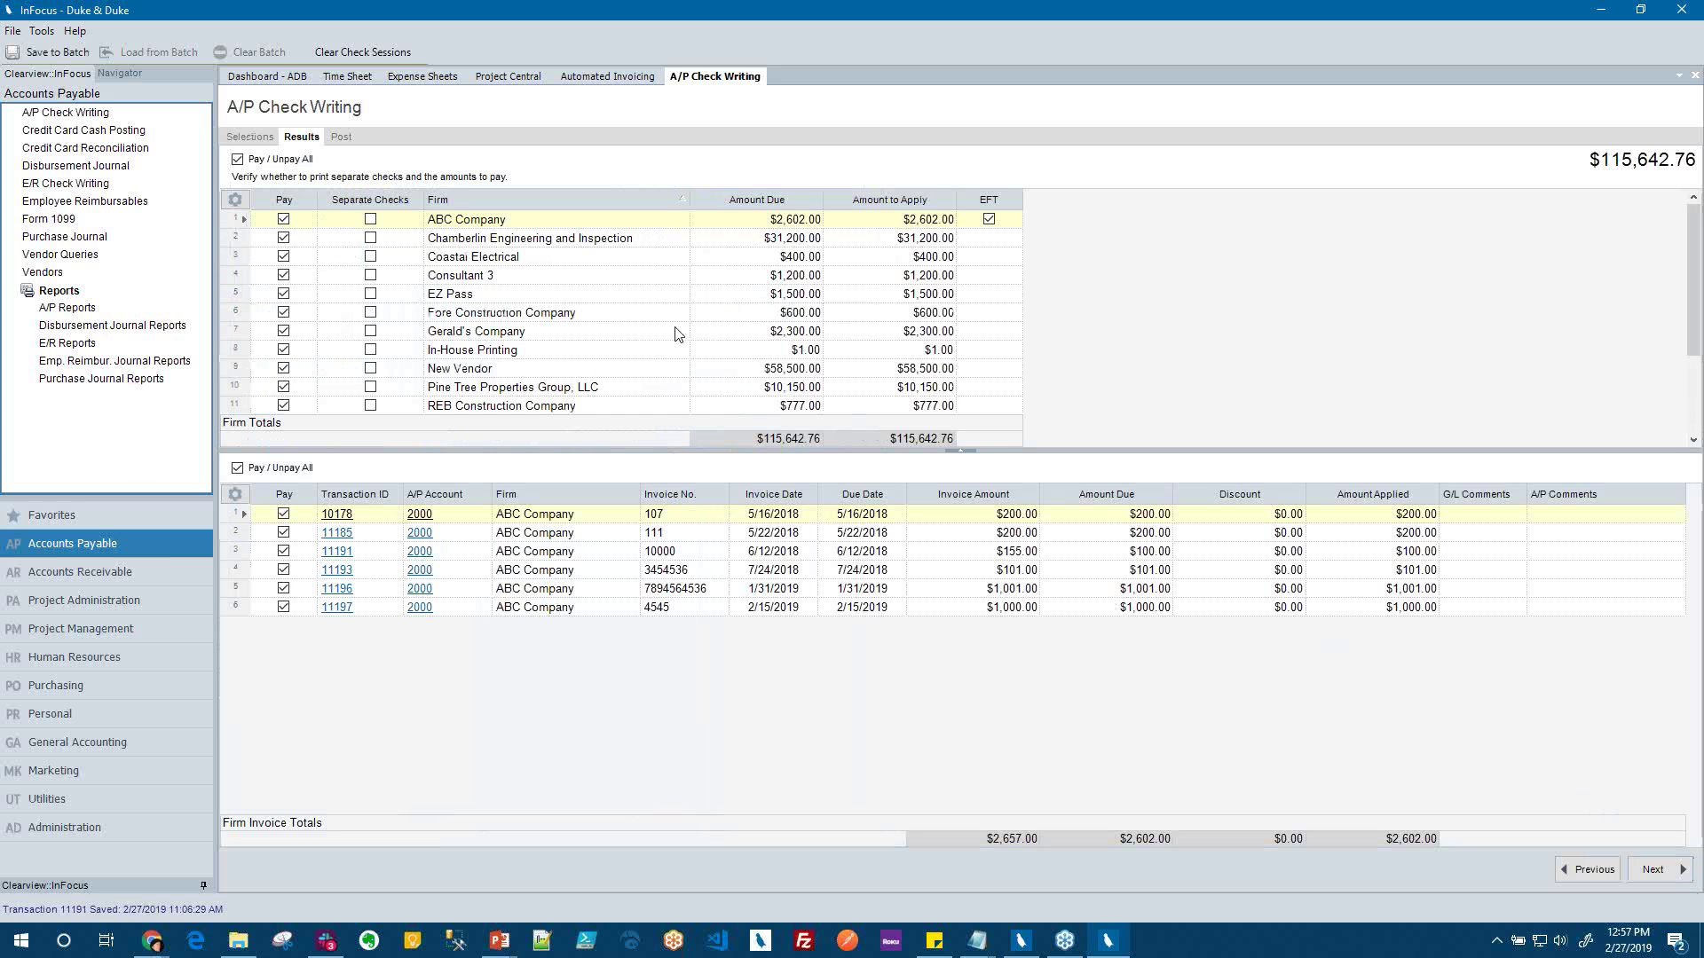
# Try the separate checks option for ABC Company, switch it back off, and advance the selected payments to the posting stage
pyautogui.moveTo(678, 331)
pyautogui.click(370, 220)
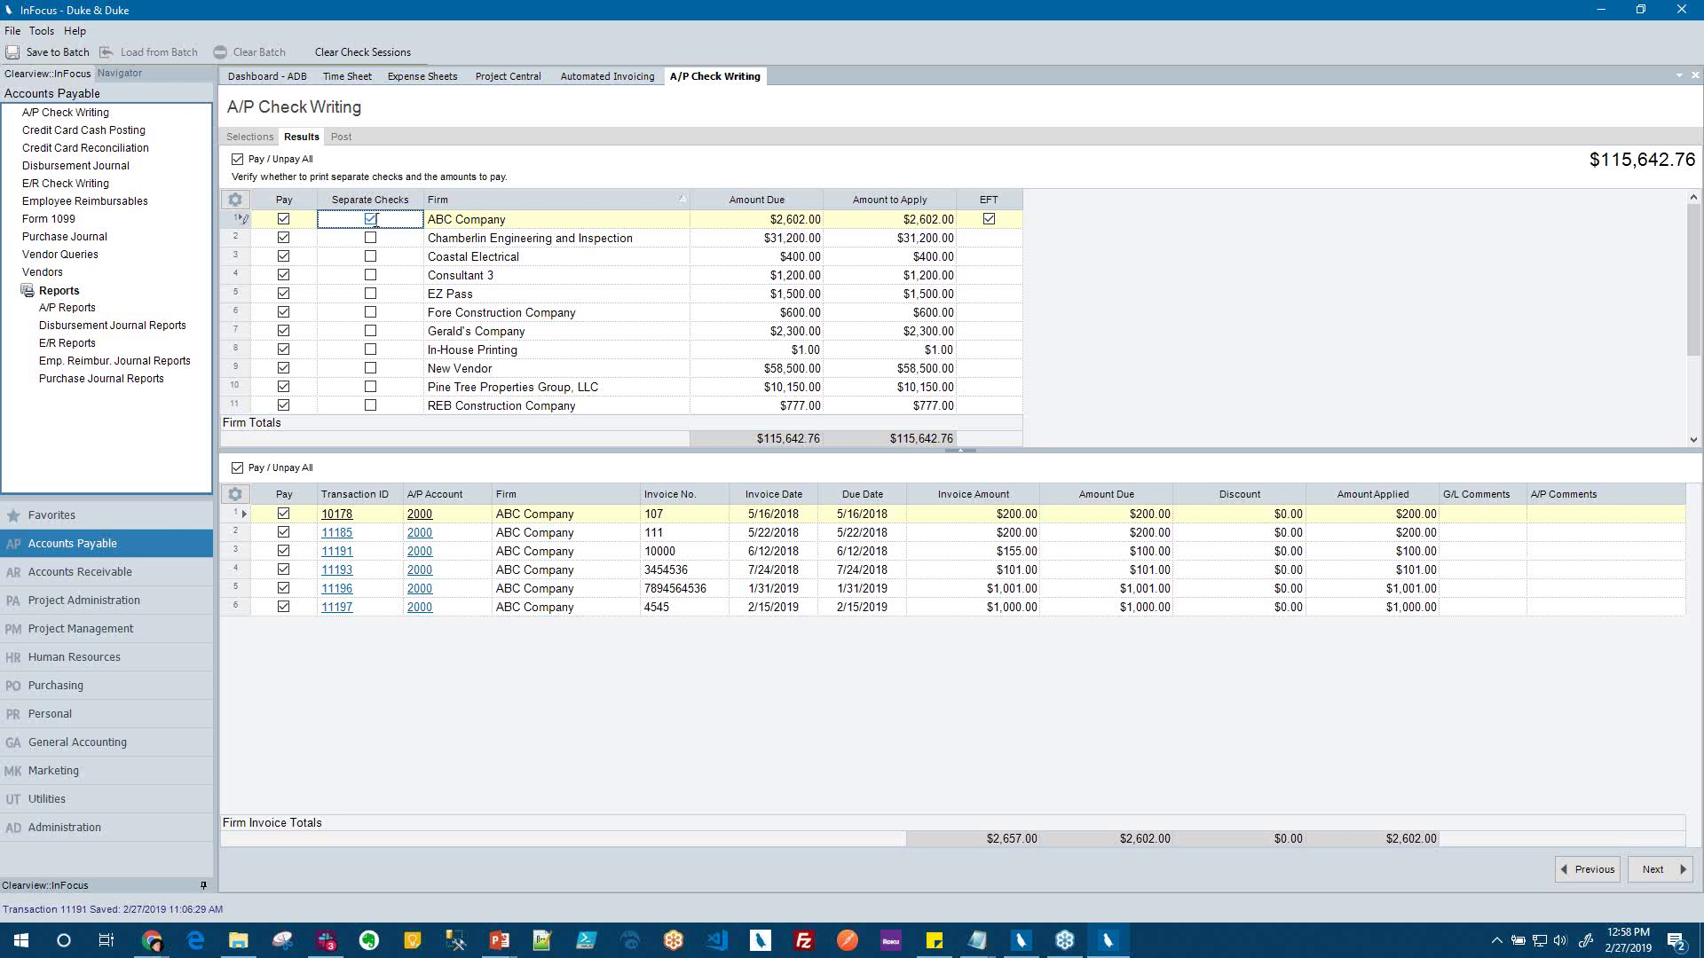
pyautogui.click(370, 219)
pyautogui.click(1667, 874)
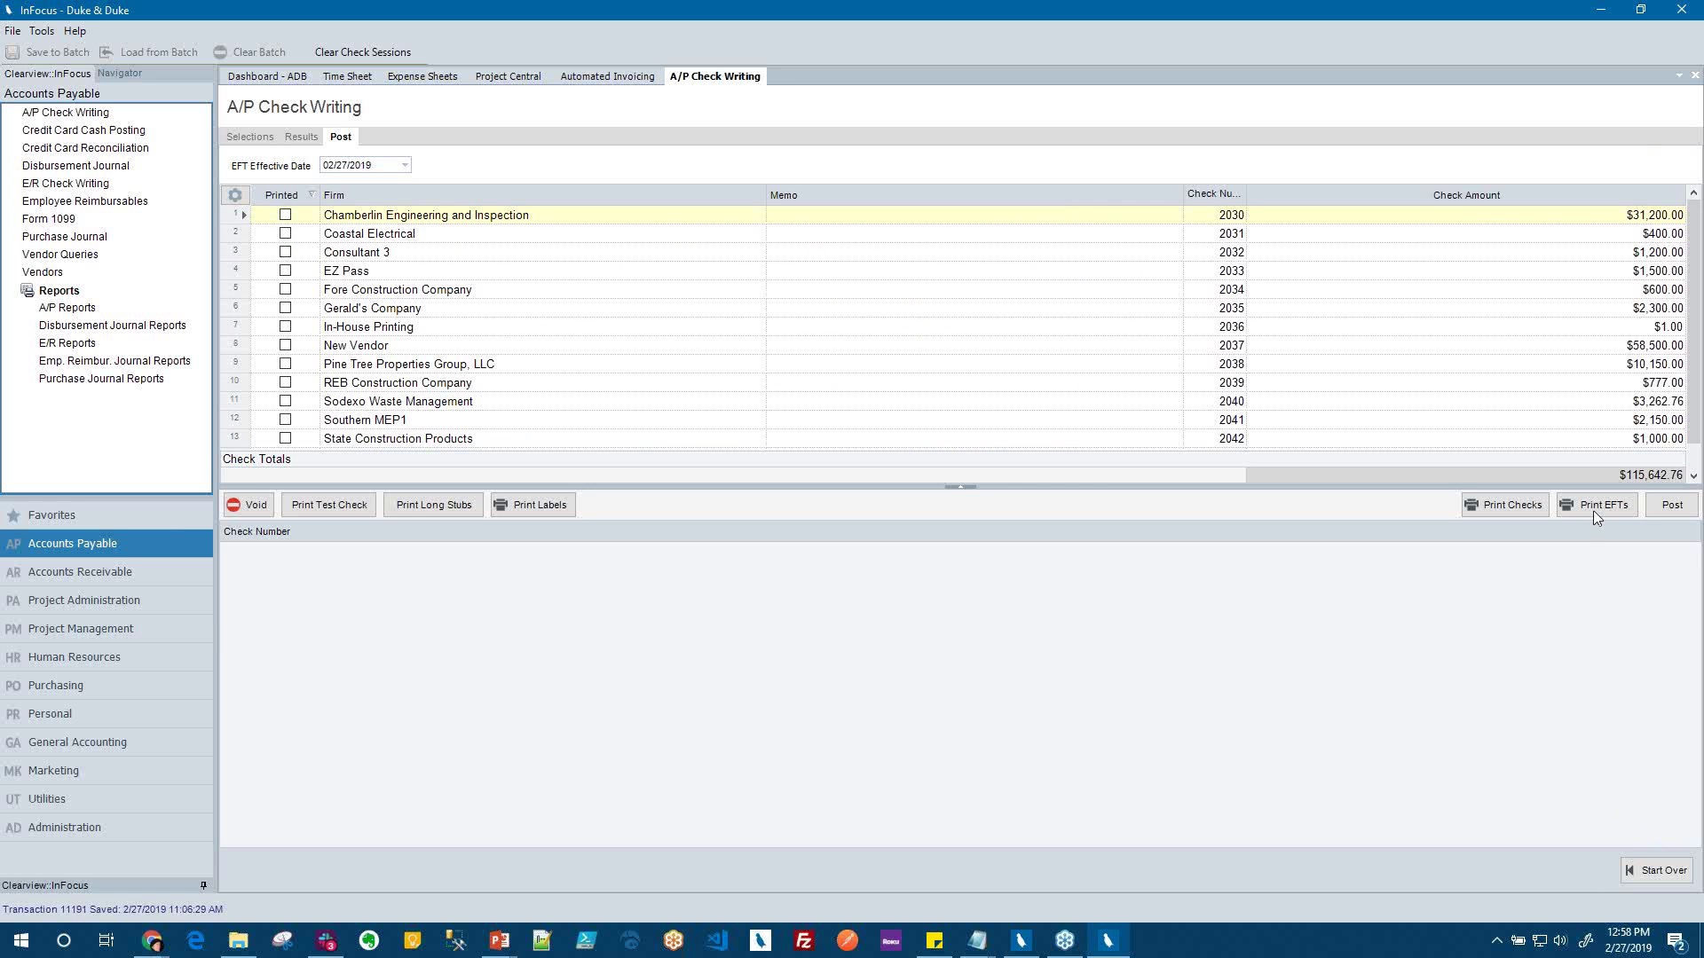
pyautogui.click(1601, 518)
# Open Bank Reconciliation in the General Accounting module
pyautogui.click(118, 744)
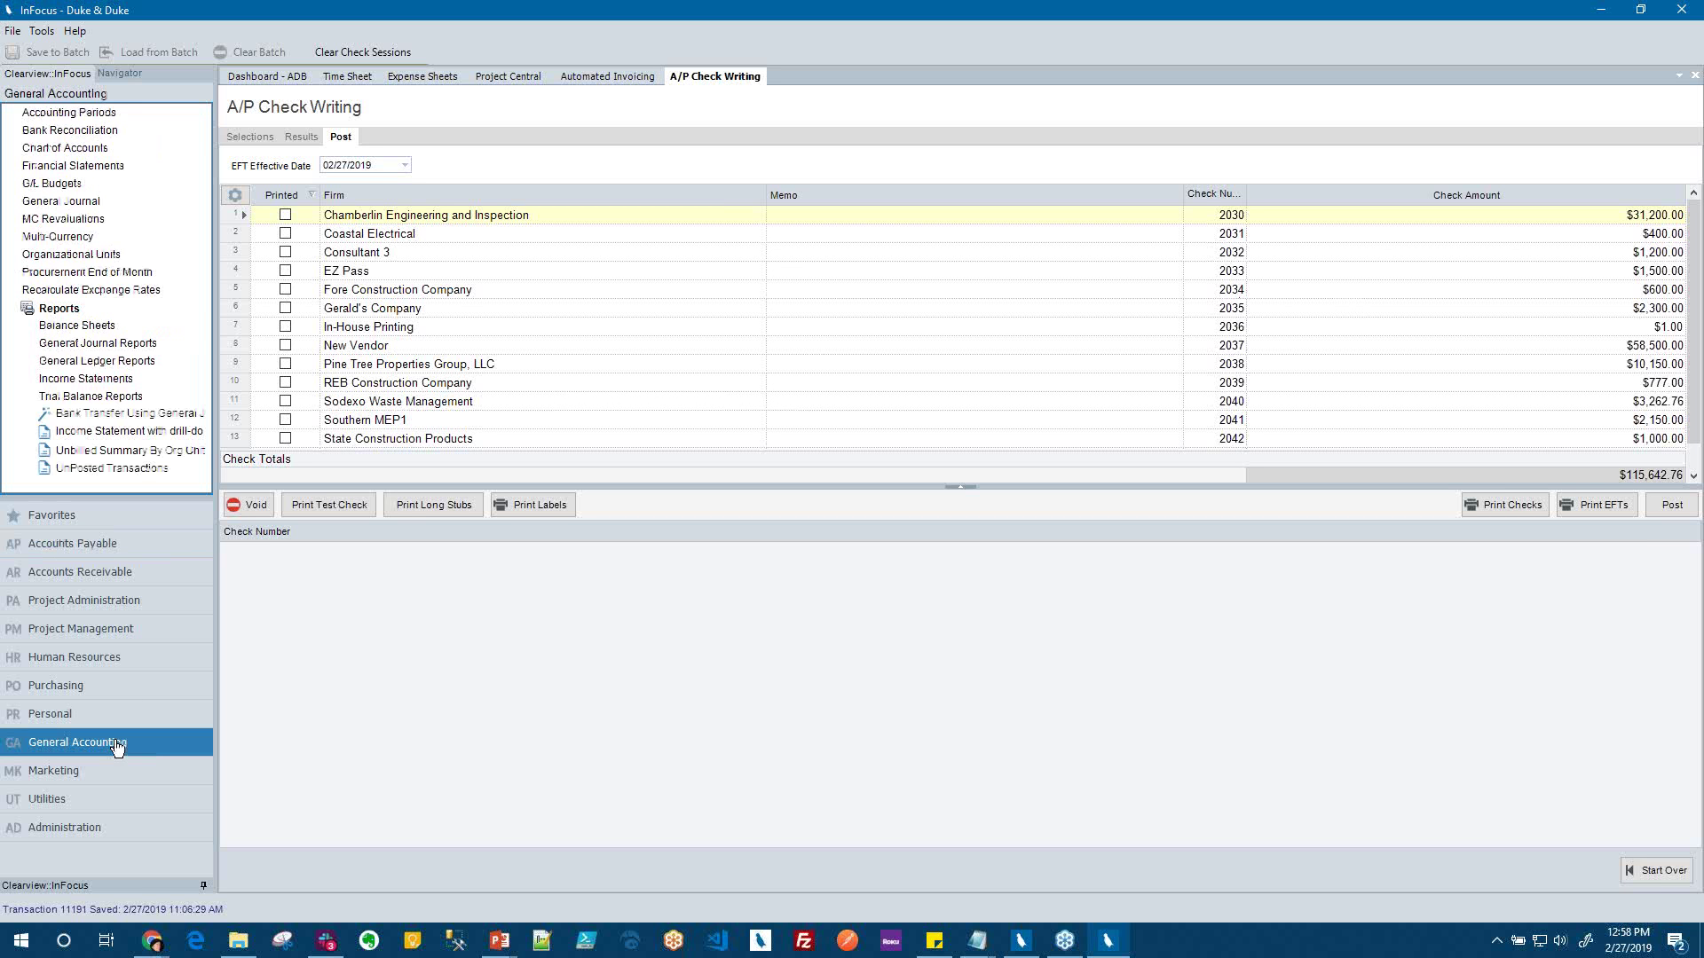
pyautogui.click(67, 131)
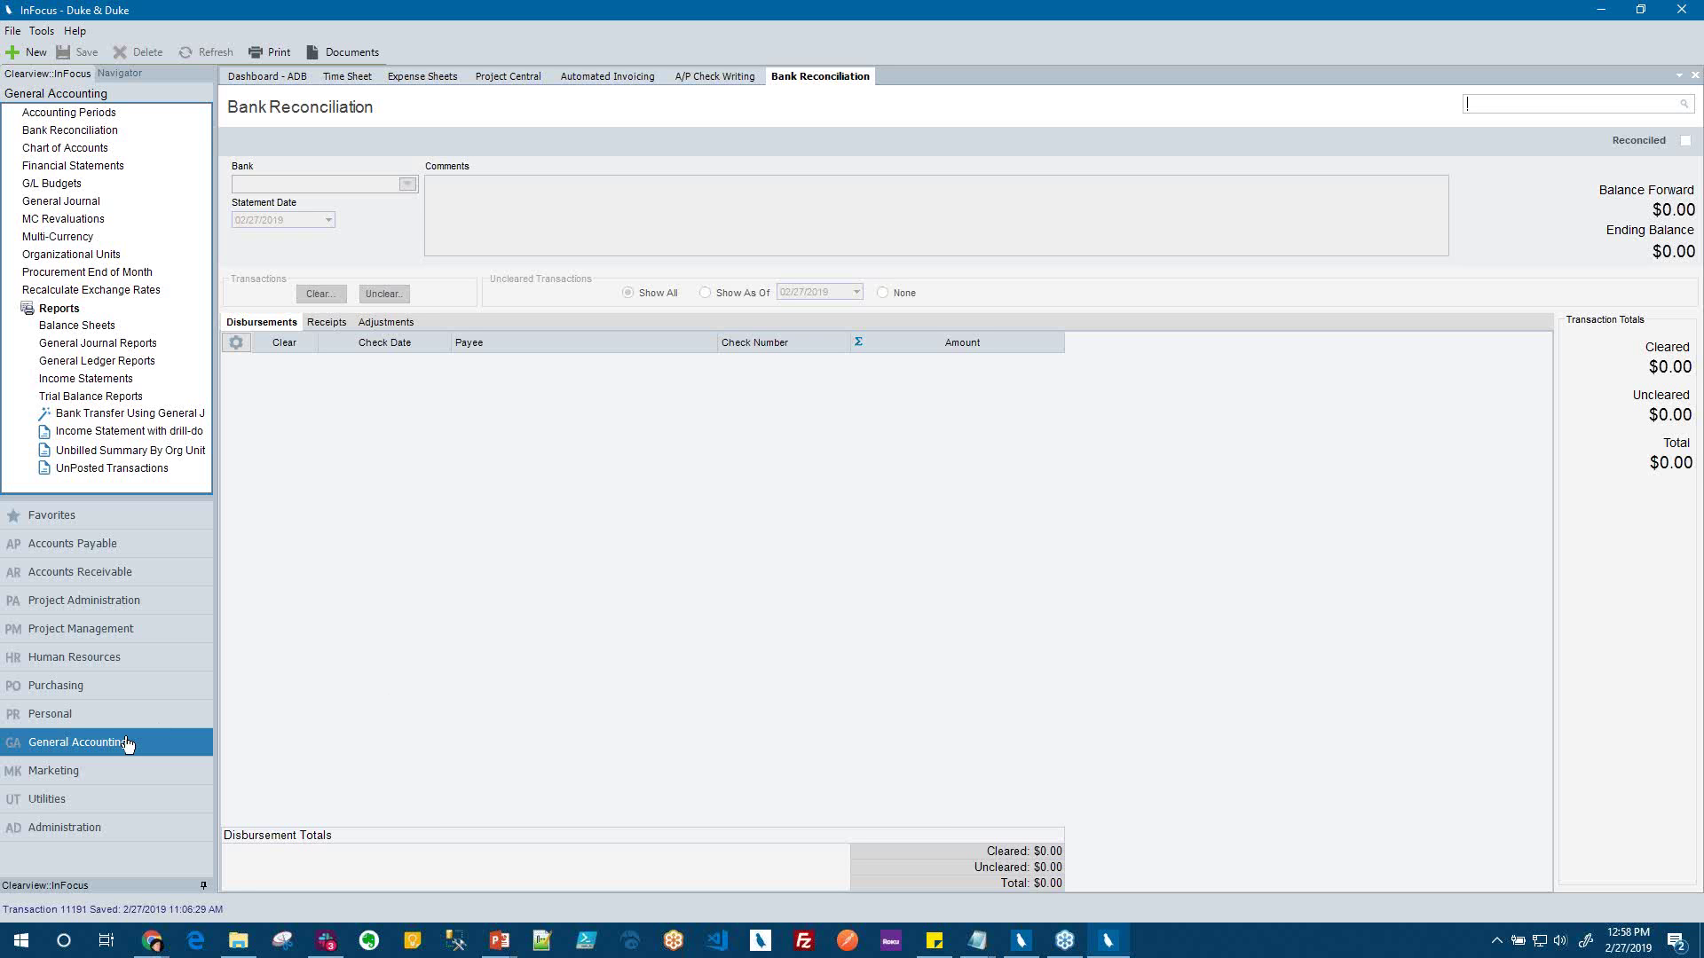
# Open Financial Statements and choose the Classified Balance Sheet report
pyautogui.click(79, 166)
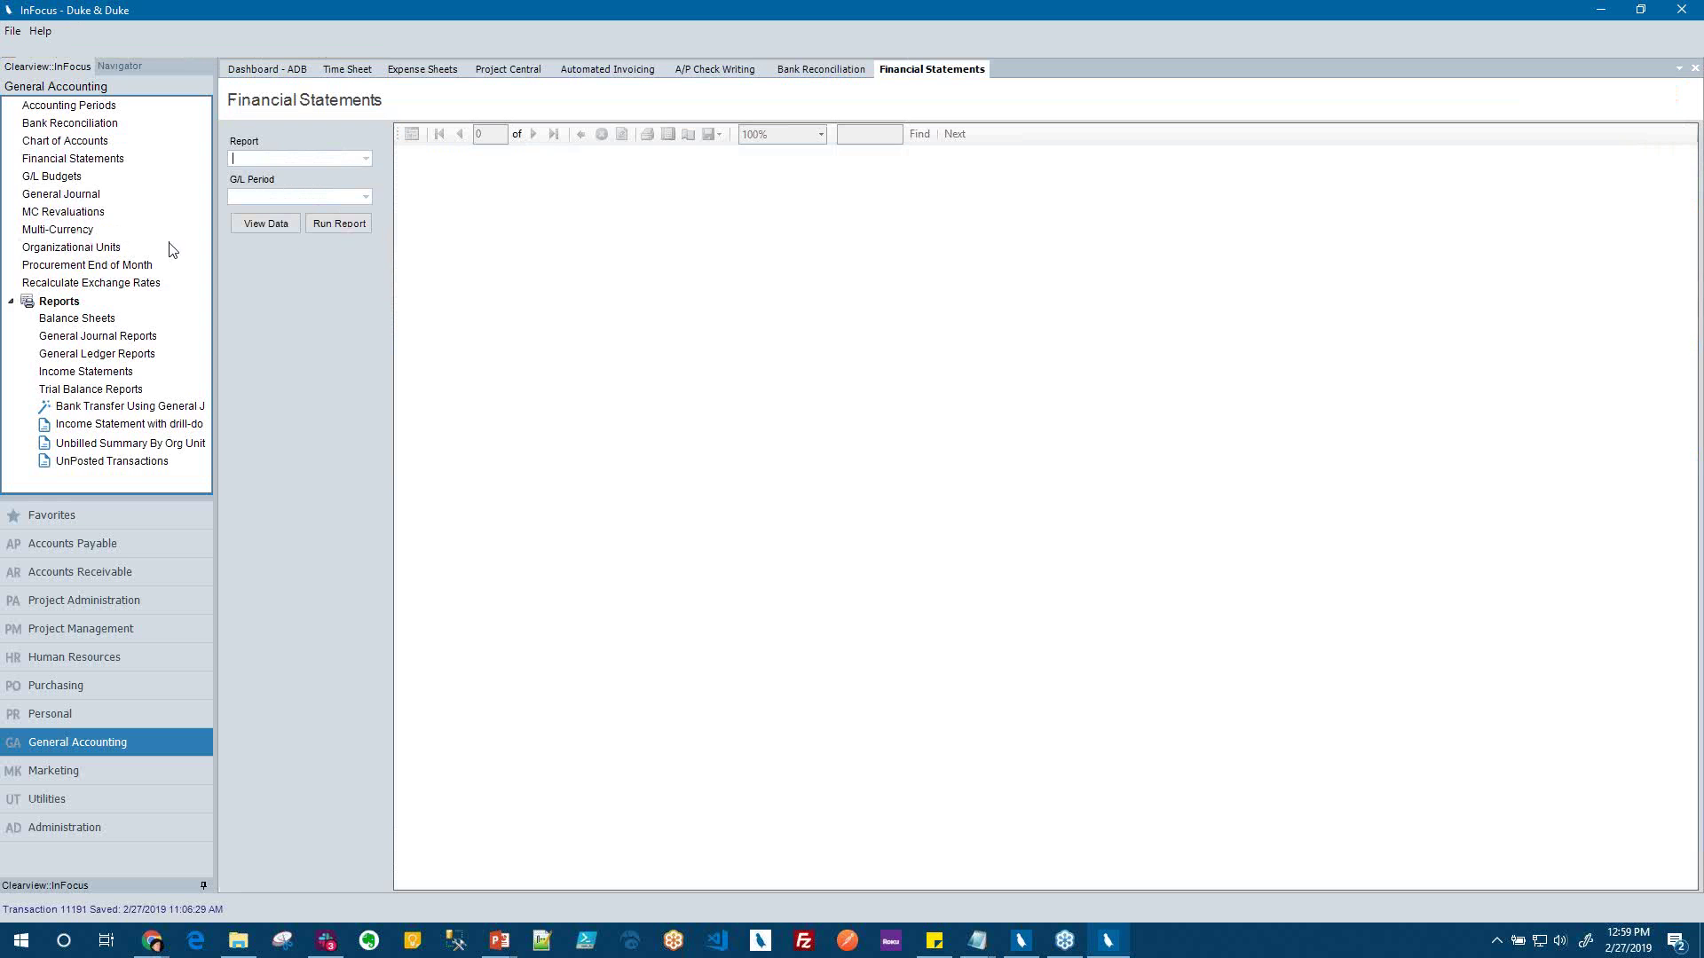
pyautogui.click(363, 158)
pyautogui.scroll(-1, 413, 210)
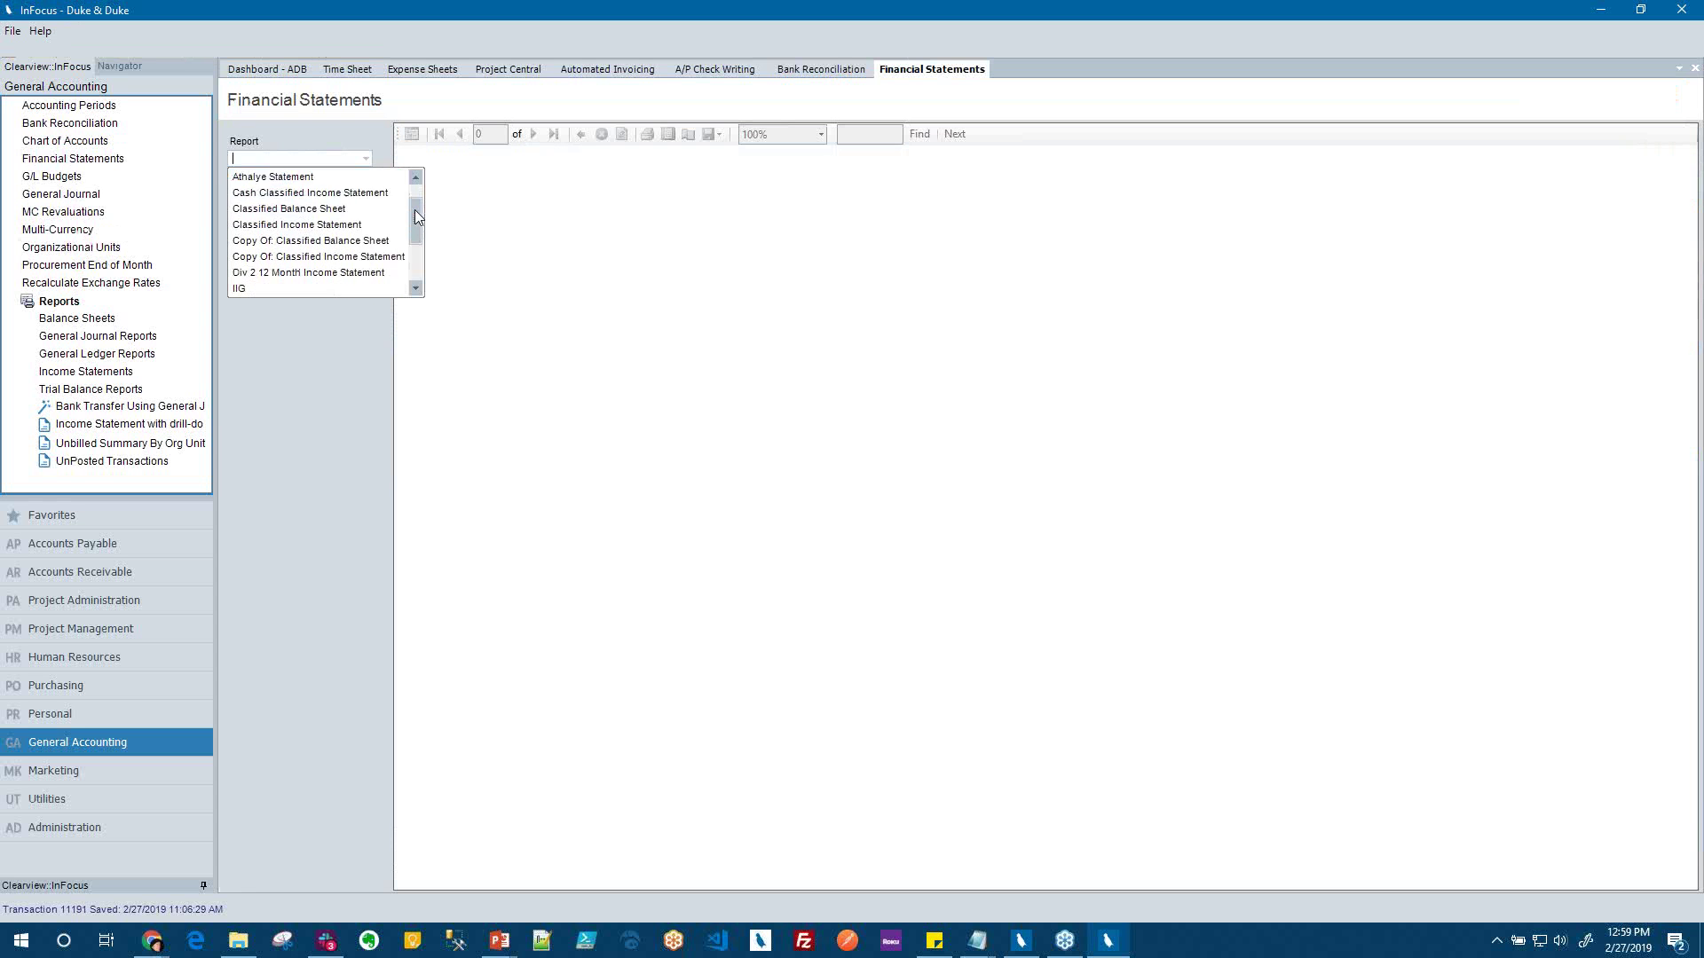
pyautogui.scroll(2, 414, 209)
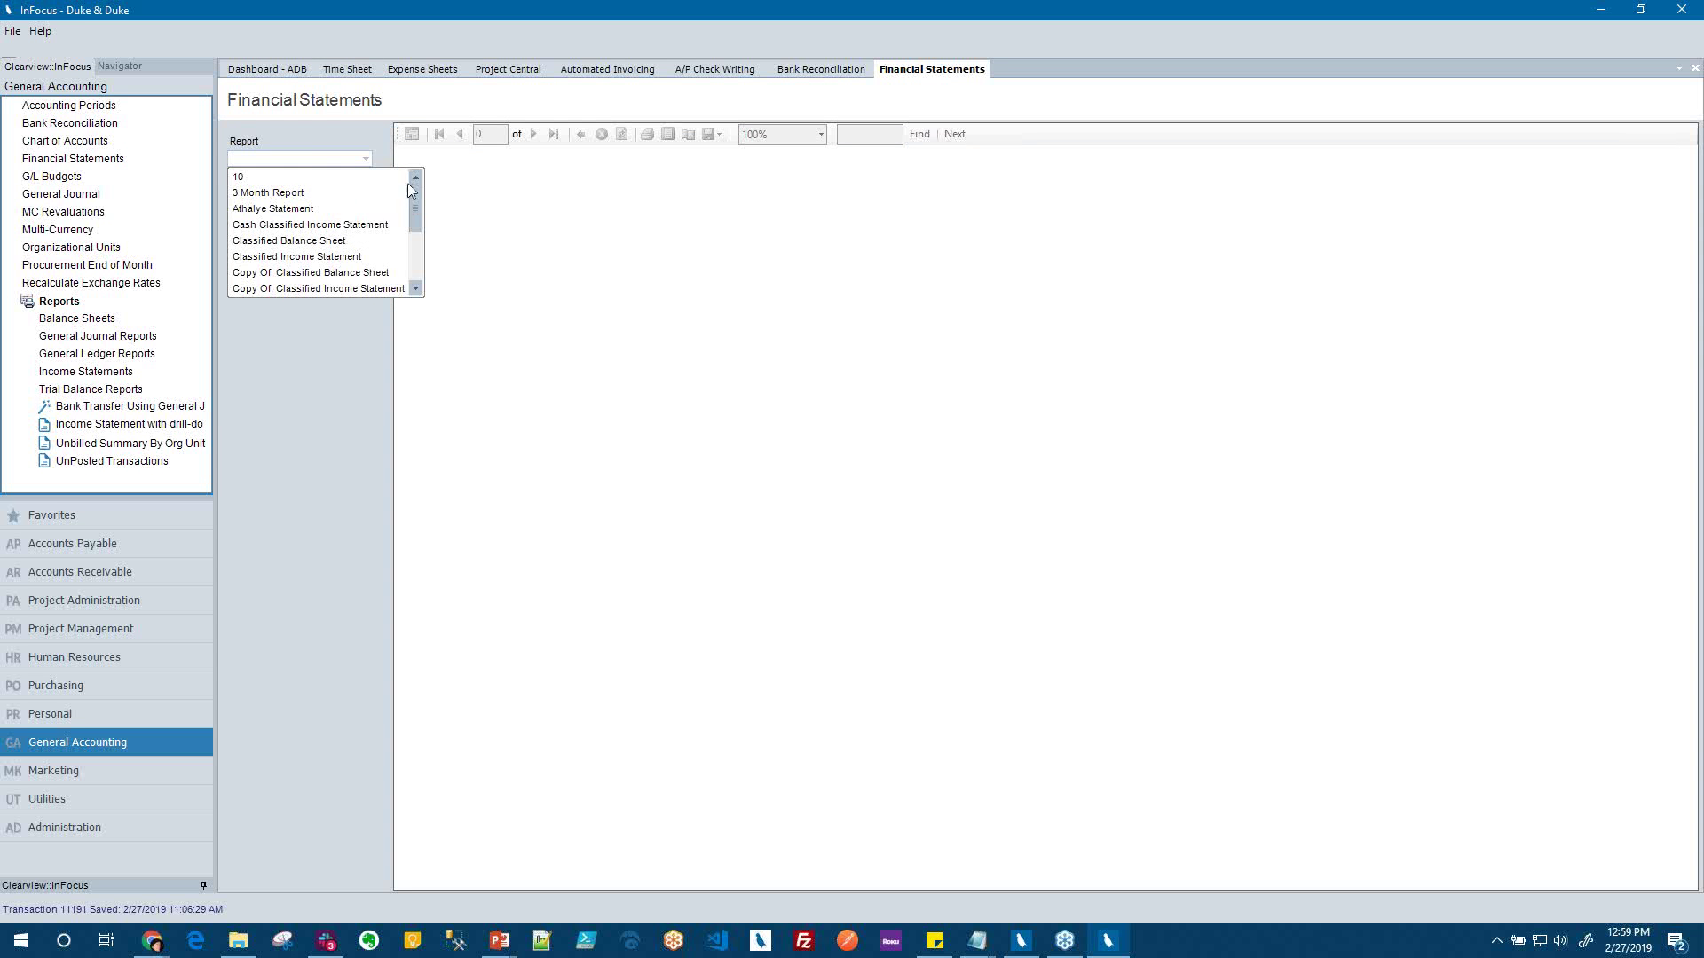
pyautogui.click(350, 239)
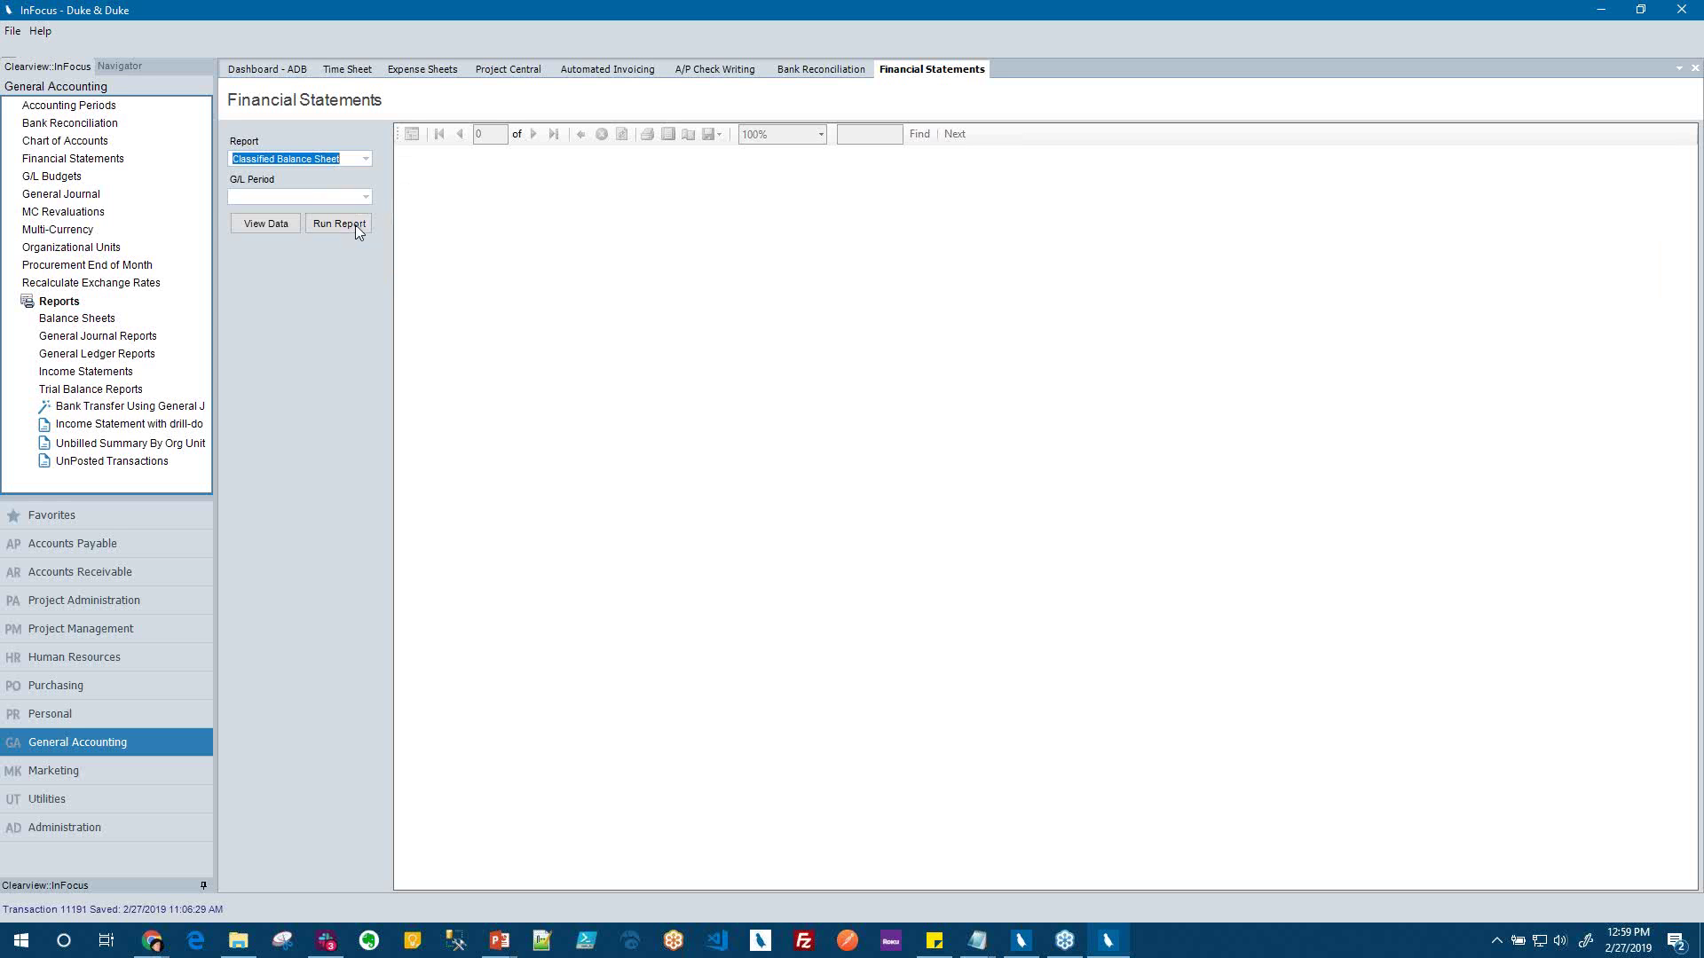
# Run the selected financial statement for G/L period 2014-10
pyautogui.click(364, 195)
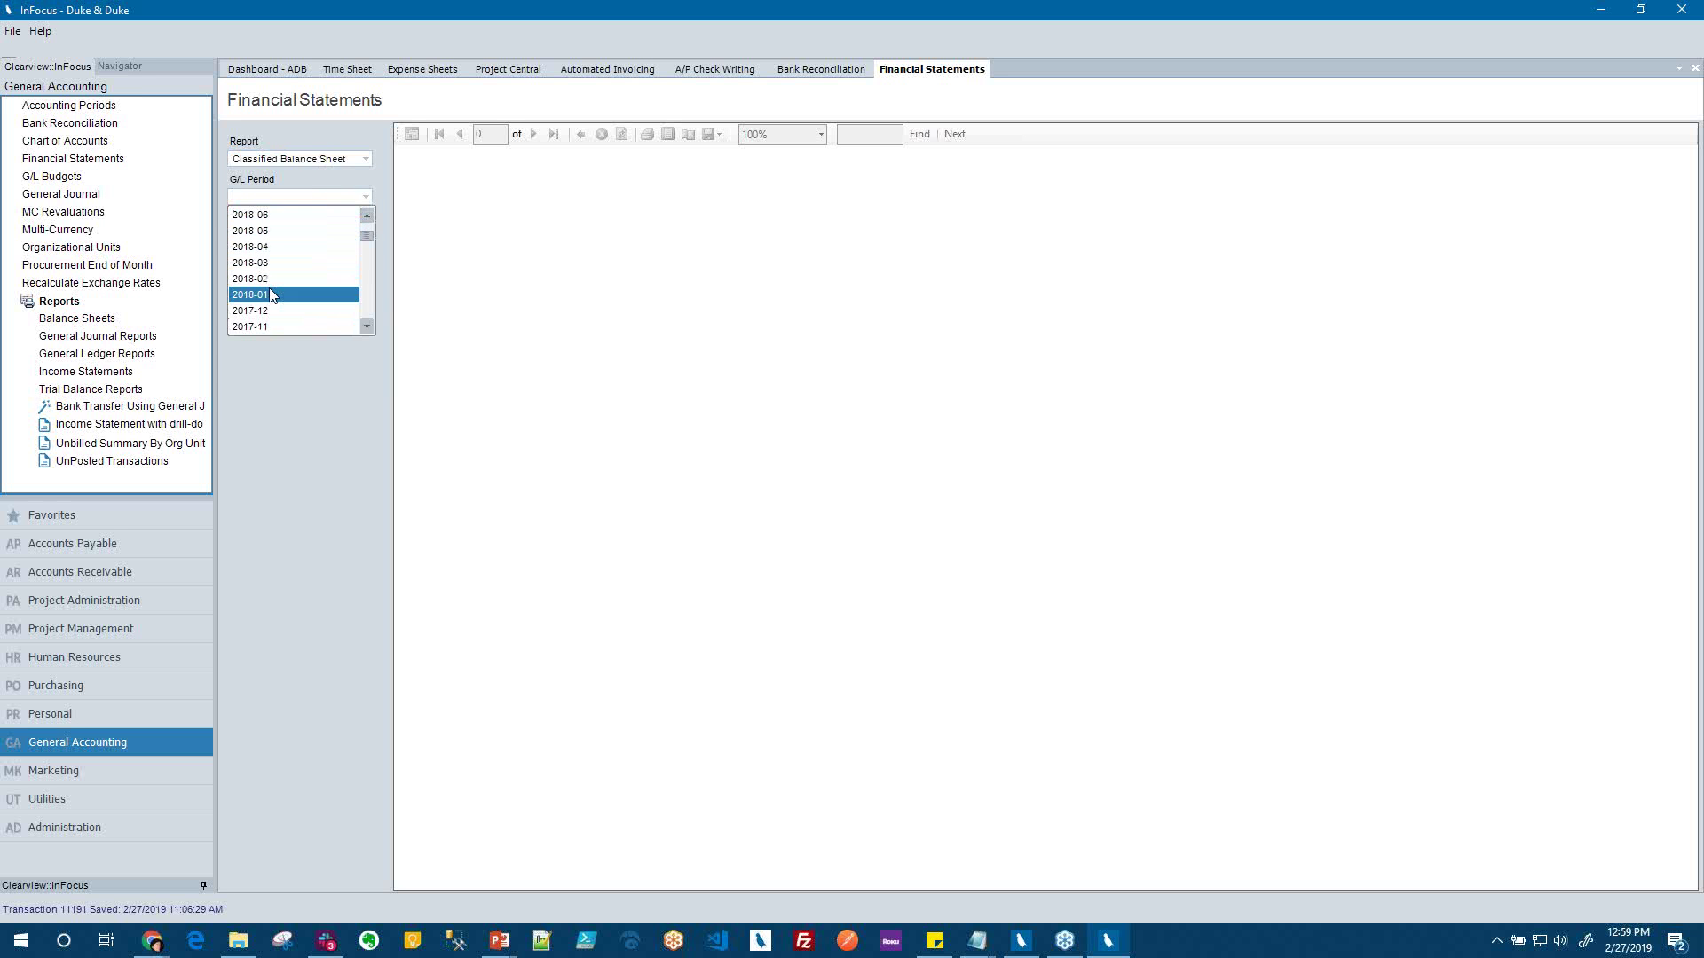
pyautogui.scroll(-8, 275, 293)
pyautogui.scroll(-5, 278, 295)
pyautogui.scroll(-3, 369, 280)
pyautogui.click(309, 263)
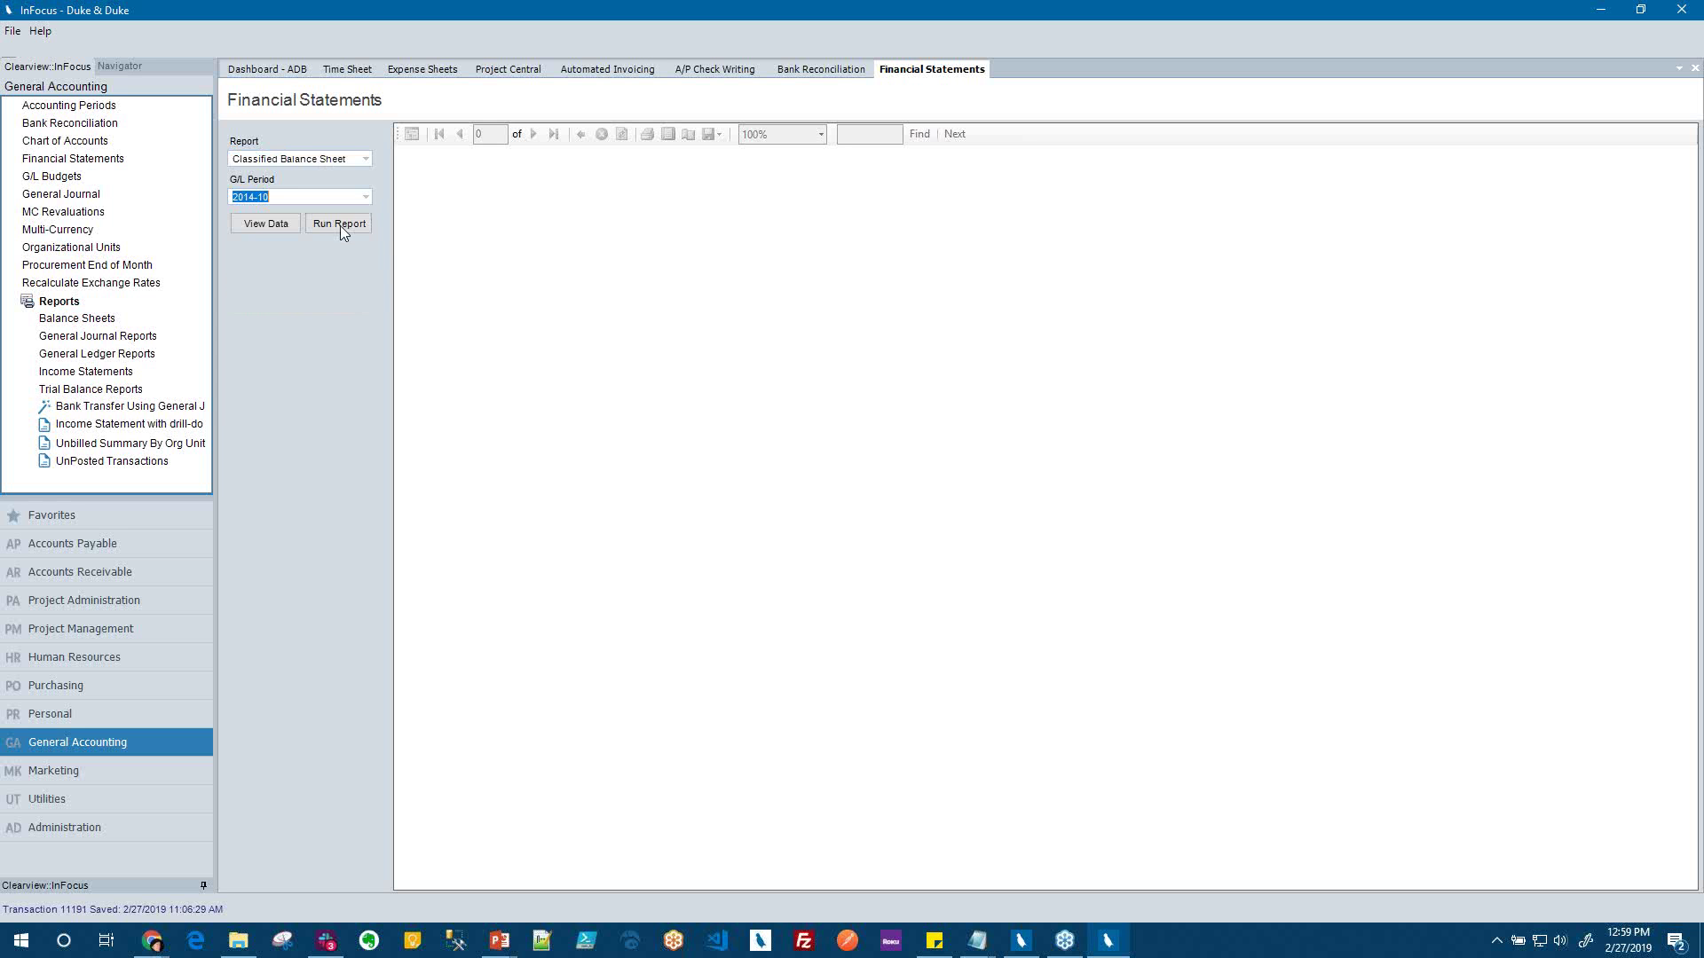
pyautogui.click(355, 224)
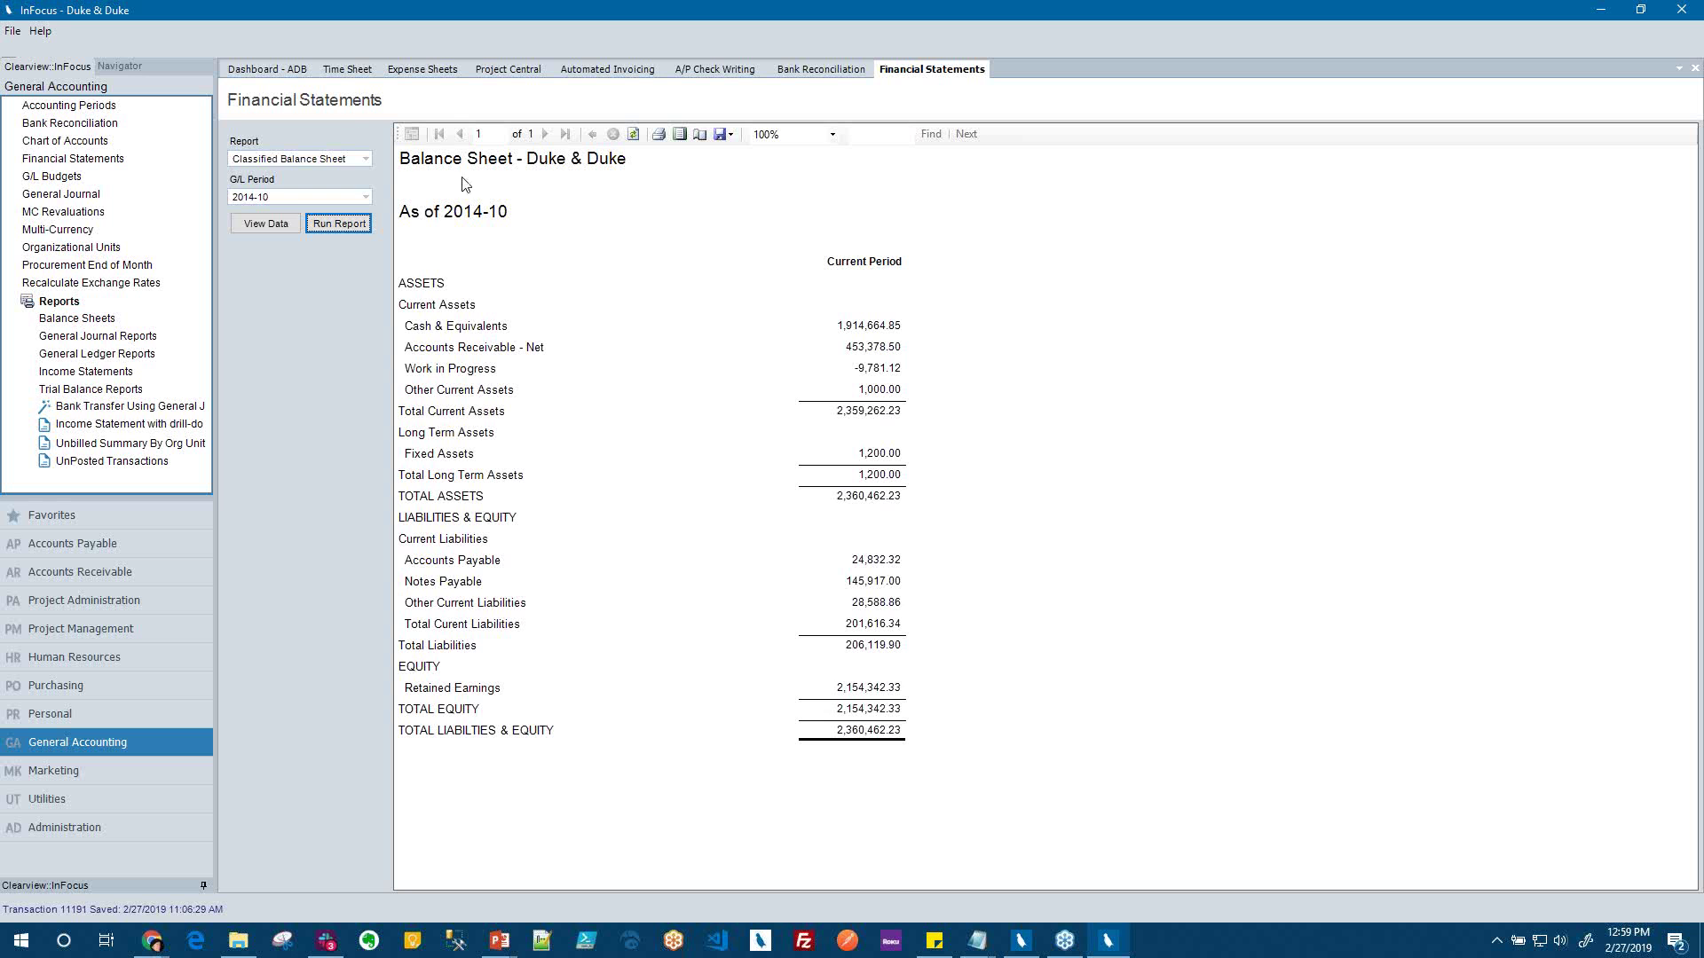
# Open the GL Forecasting dashboard and drill into the Expense accounts to examine their budgets and projections
pyautogui.click(272, 74)
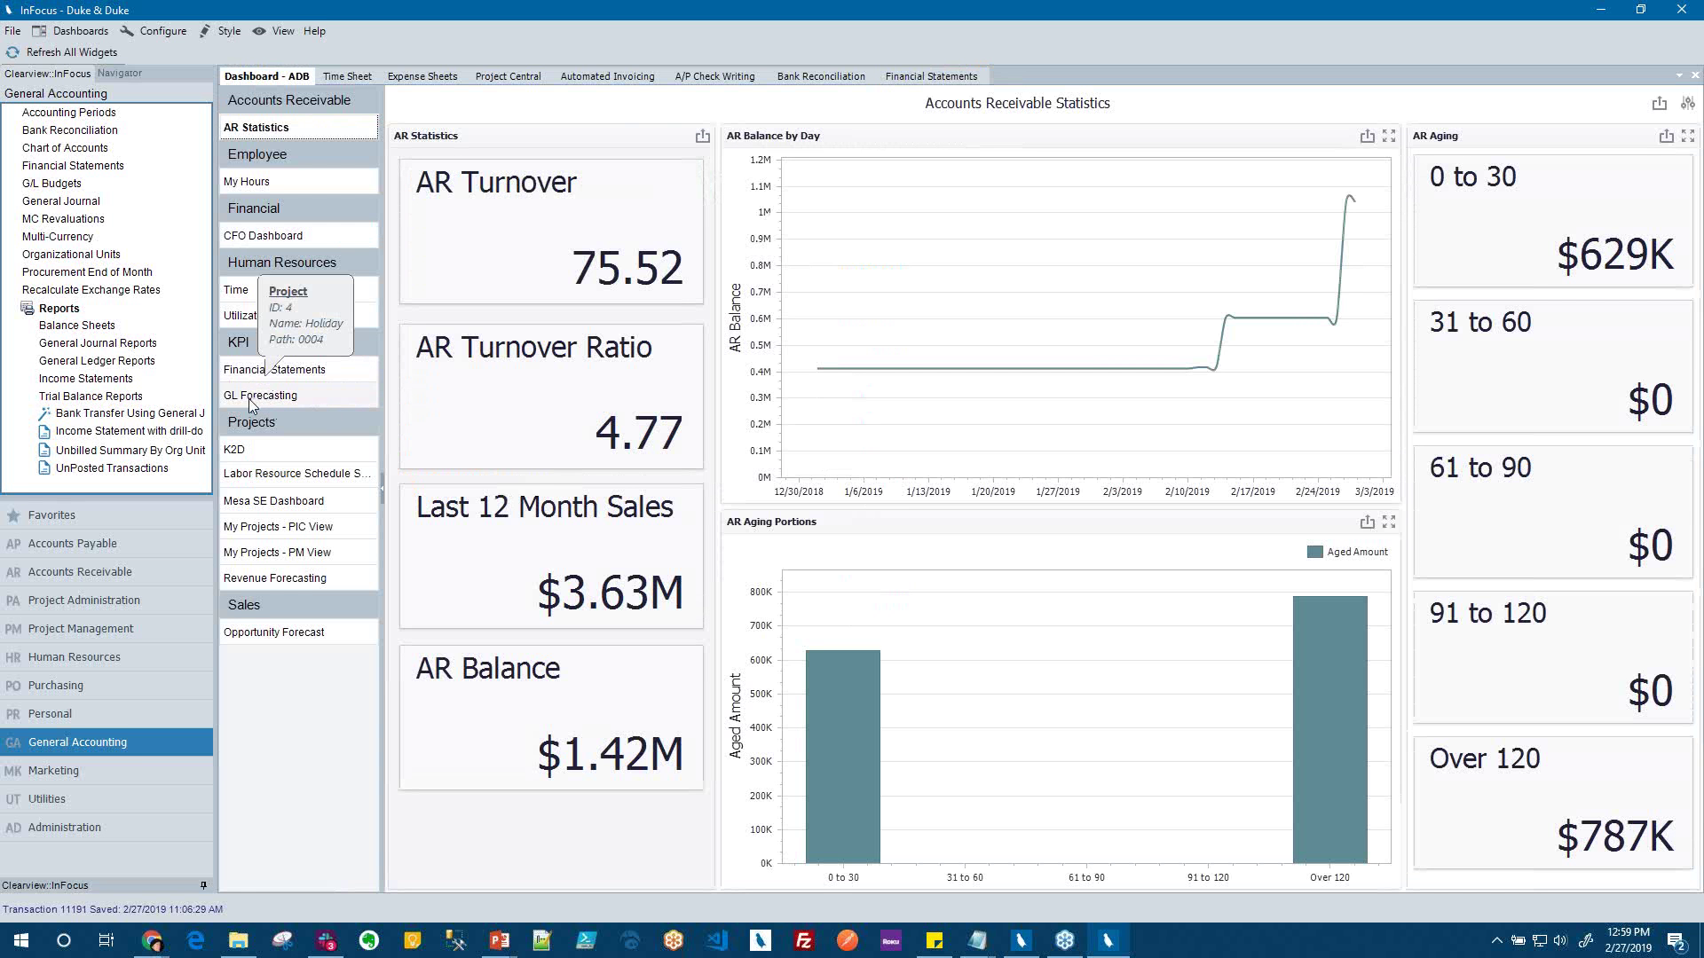
pyautogui.click(252, 404)
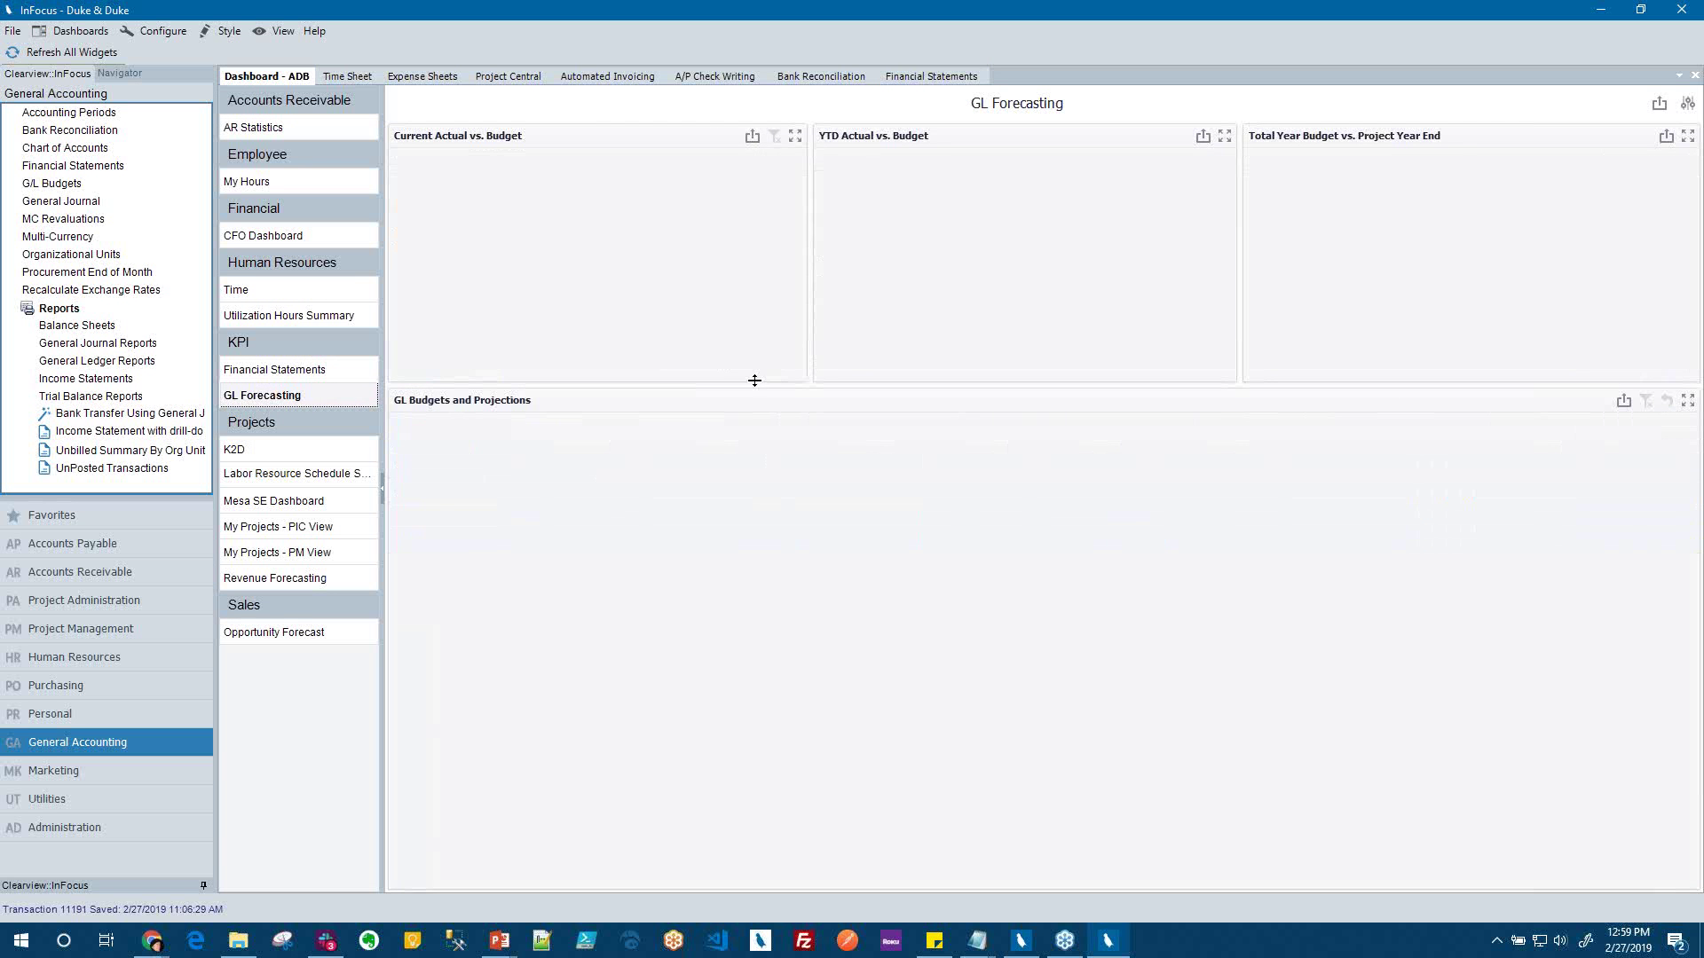
pyautogui.moveTo(683, 292)
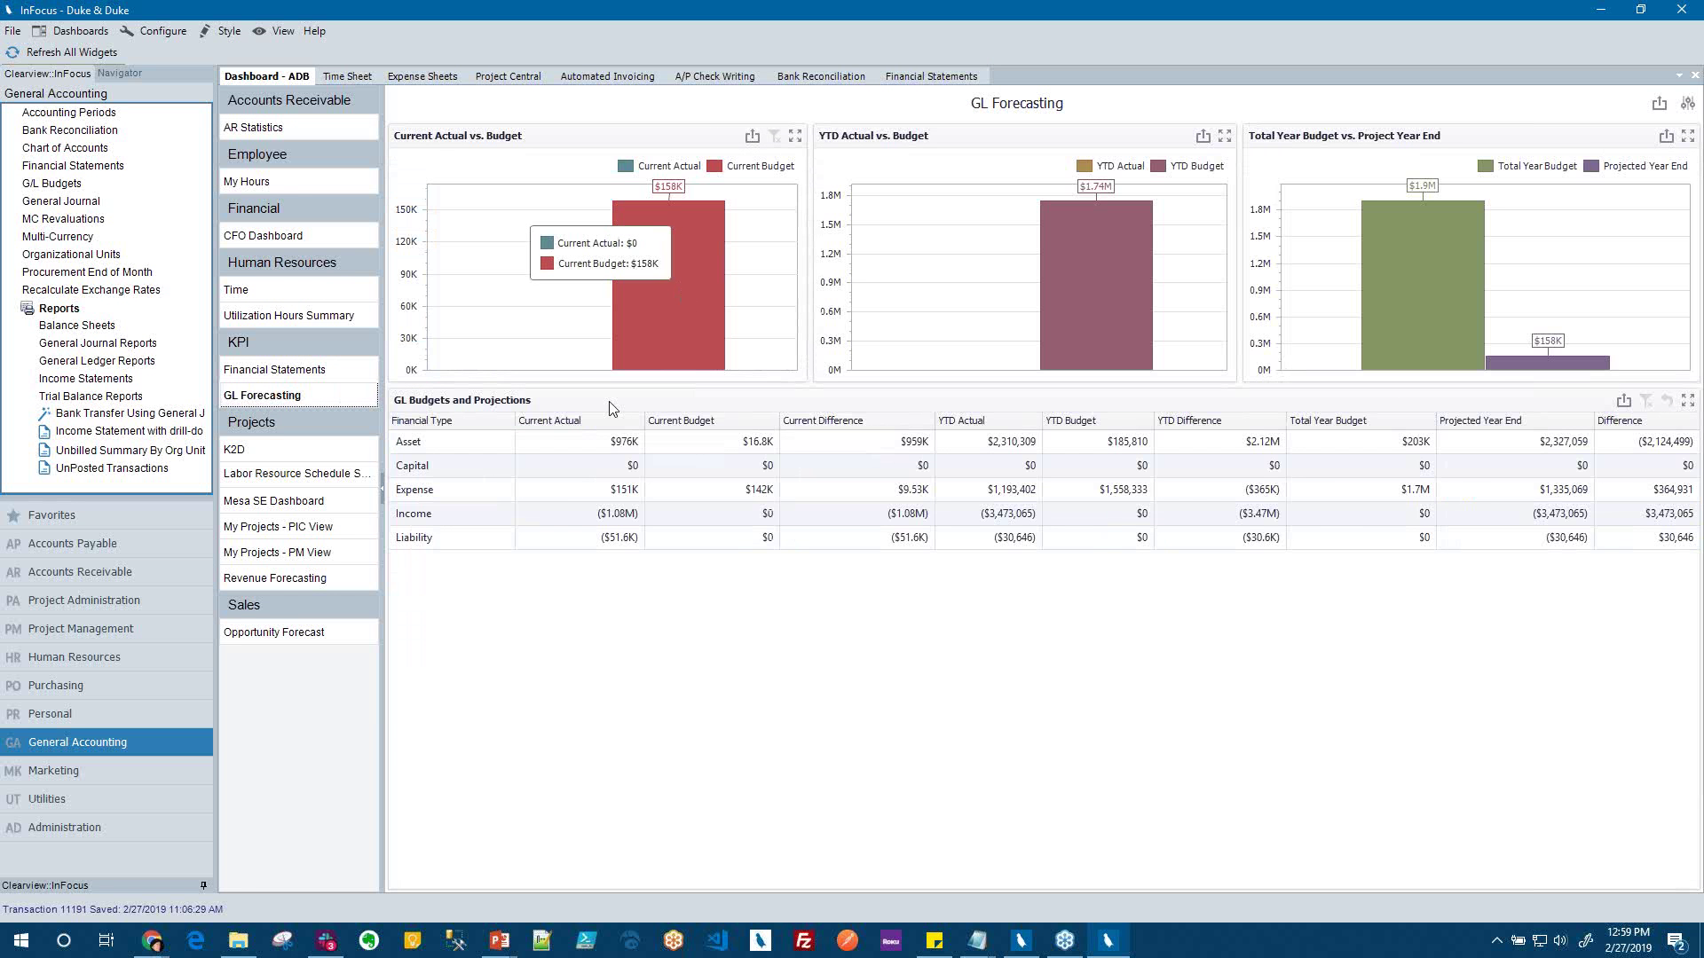
pyautogui.click(427, 498)
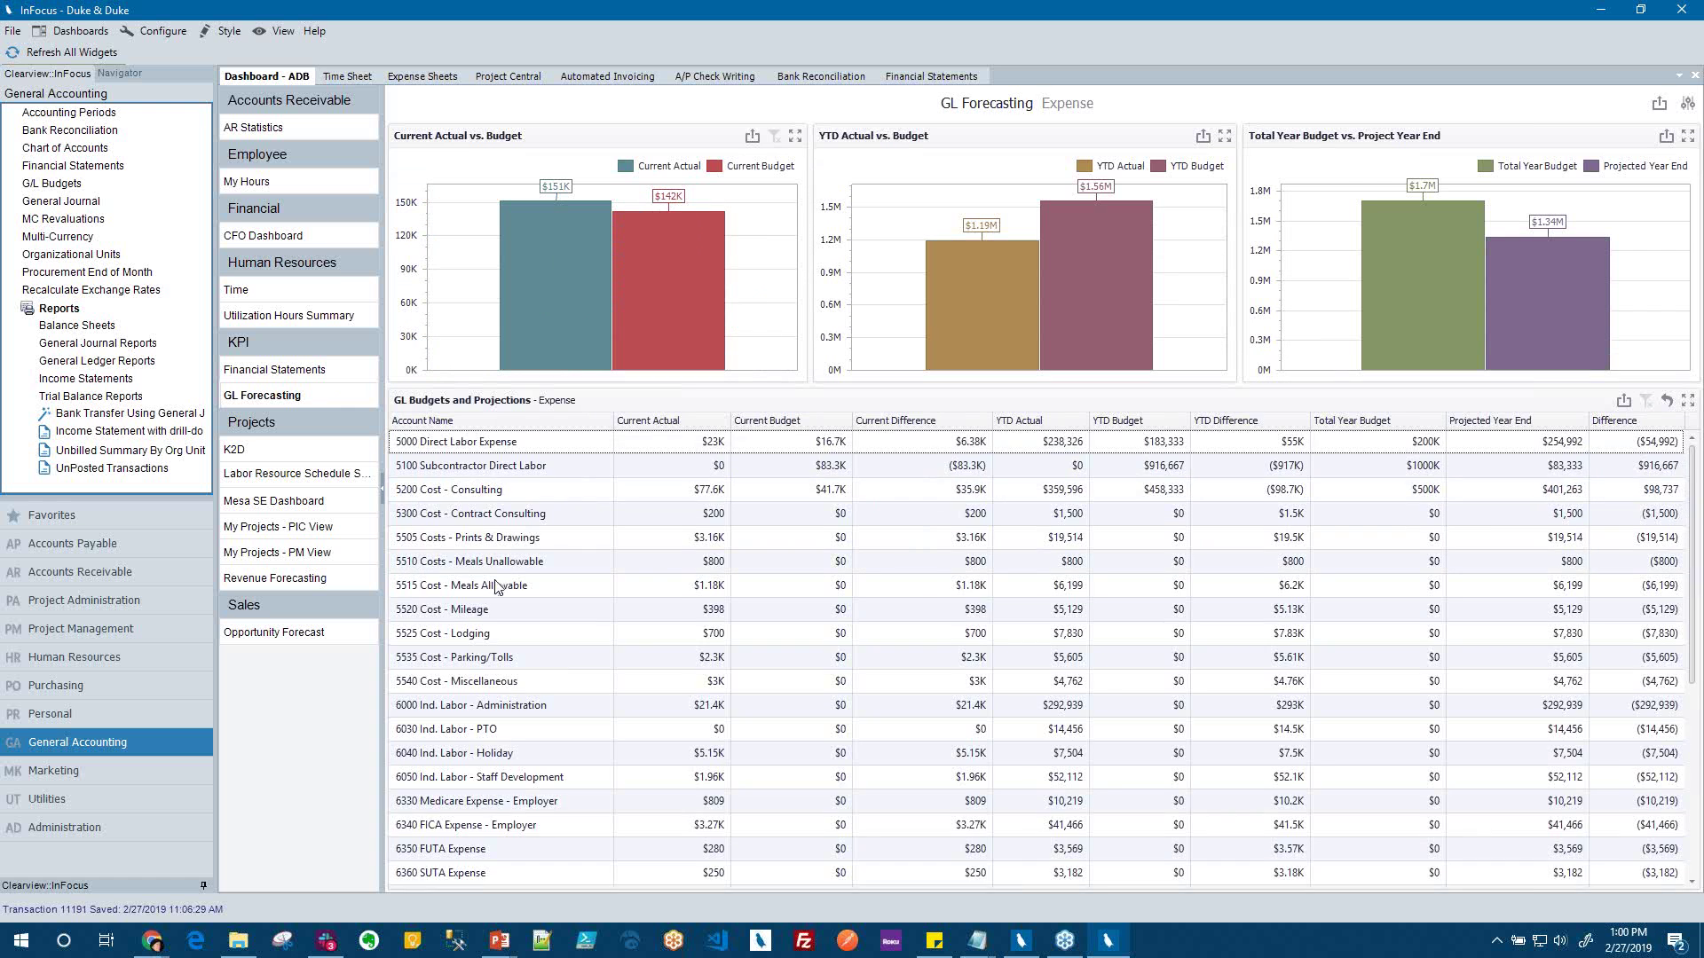
pyautogui.scroll(-2, 491, 586)
pyautogui.scroll(2, 491, 586)
pyautogui.moveTo(520, 241)
# Filter the forecasting charts by individual expense accounts, ending with 5000 Direct Labor Expense, and compare actual, budget and projected year-end amounts
pyautogui.click(454, 516)
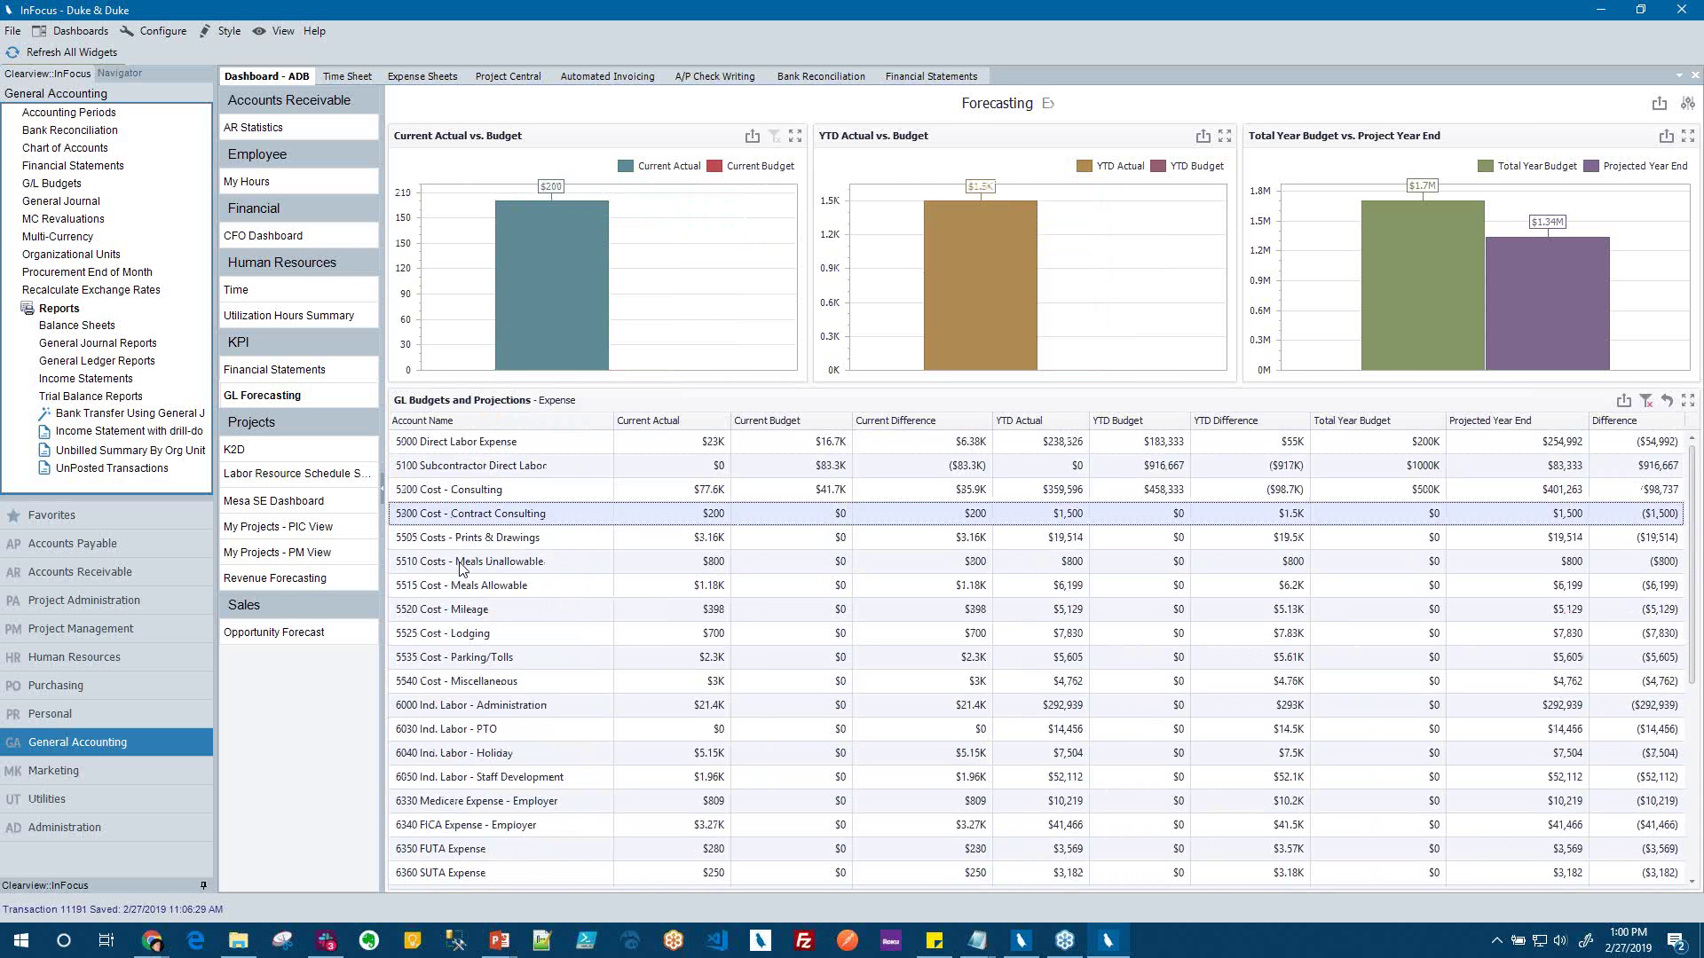
pyautogui.click(460, 562)
pyautogui.click(448, 441)
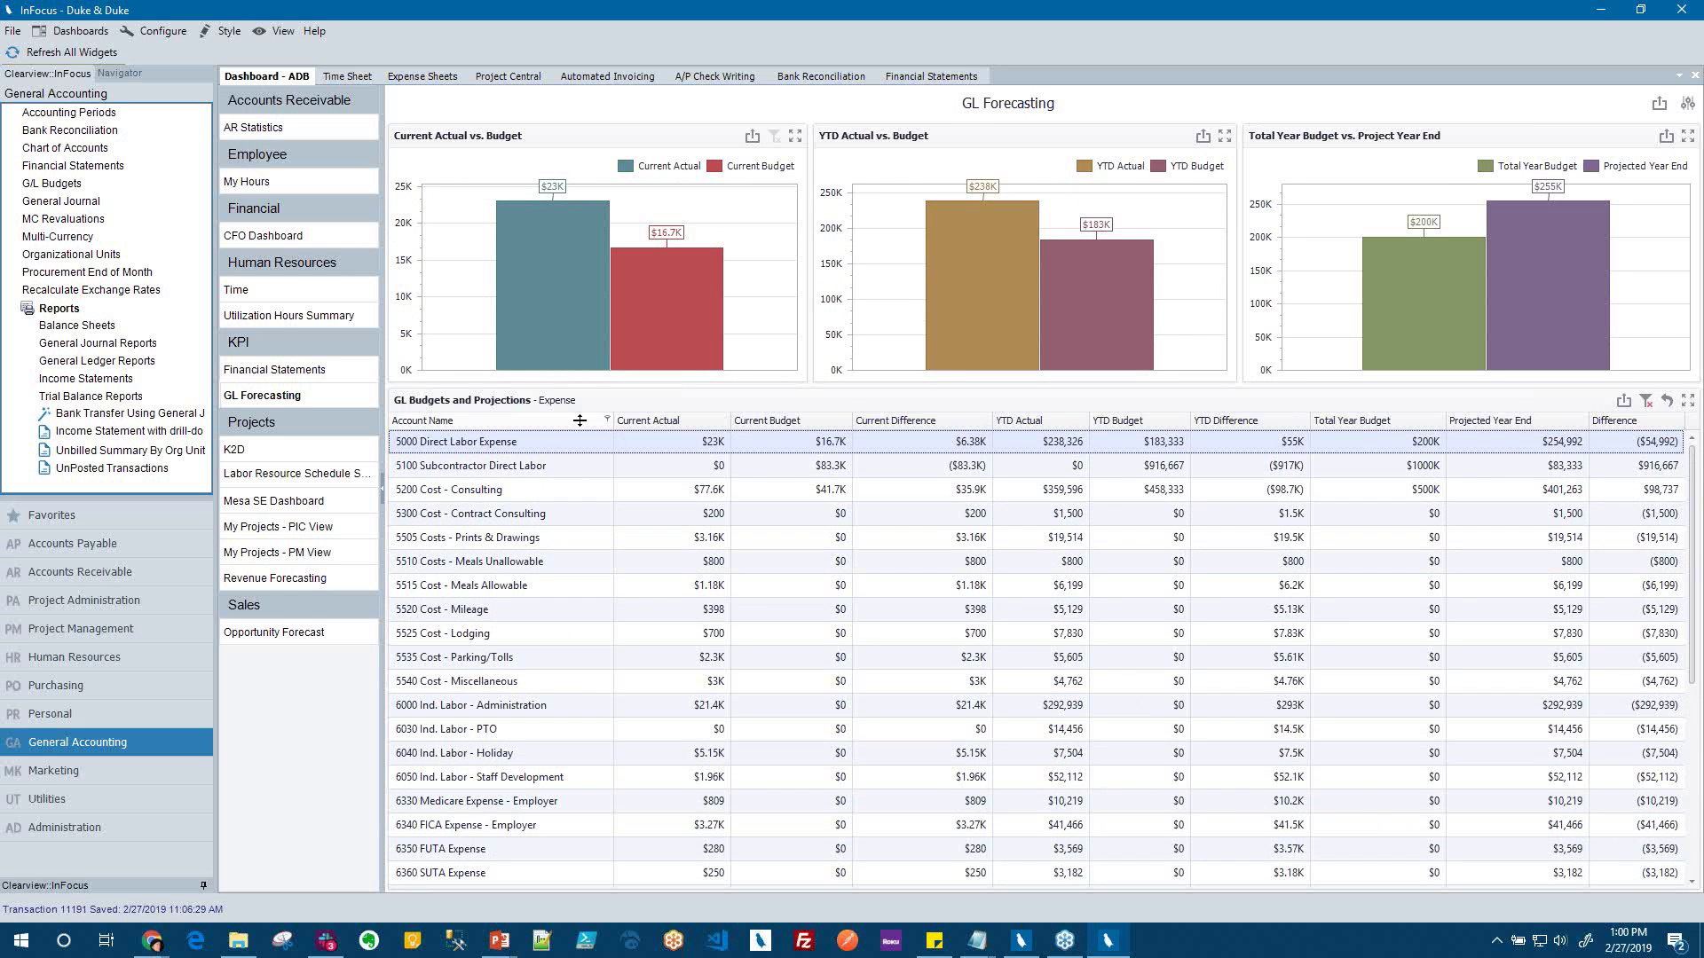
pyautogui.moveTo(956, 244)
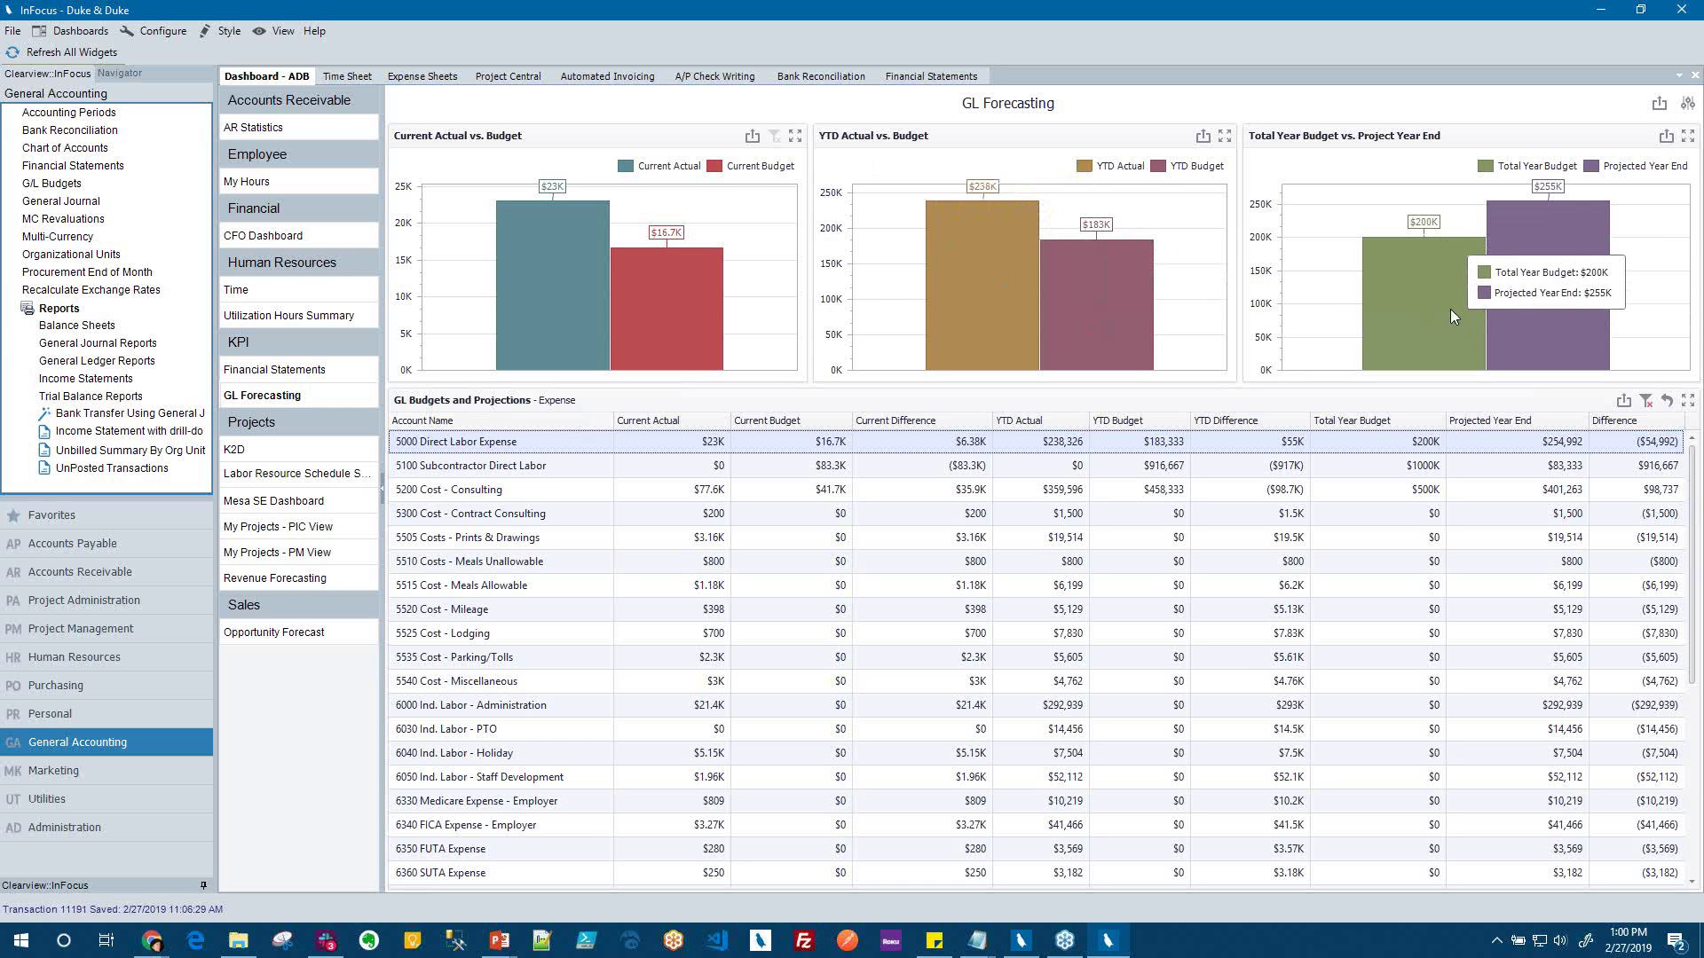
pyautogui.moveTo(1397, 249)
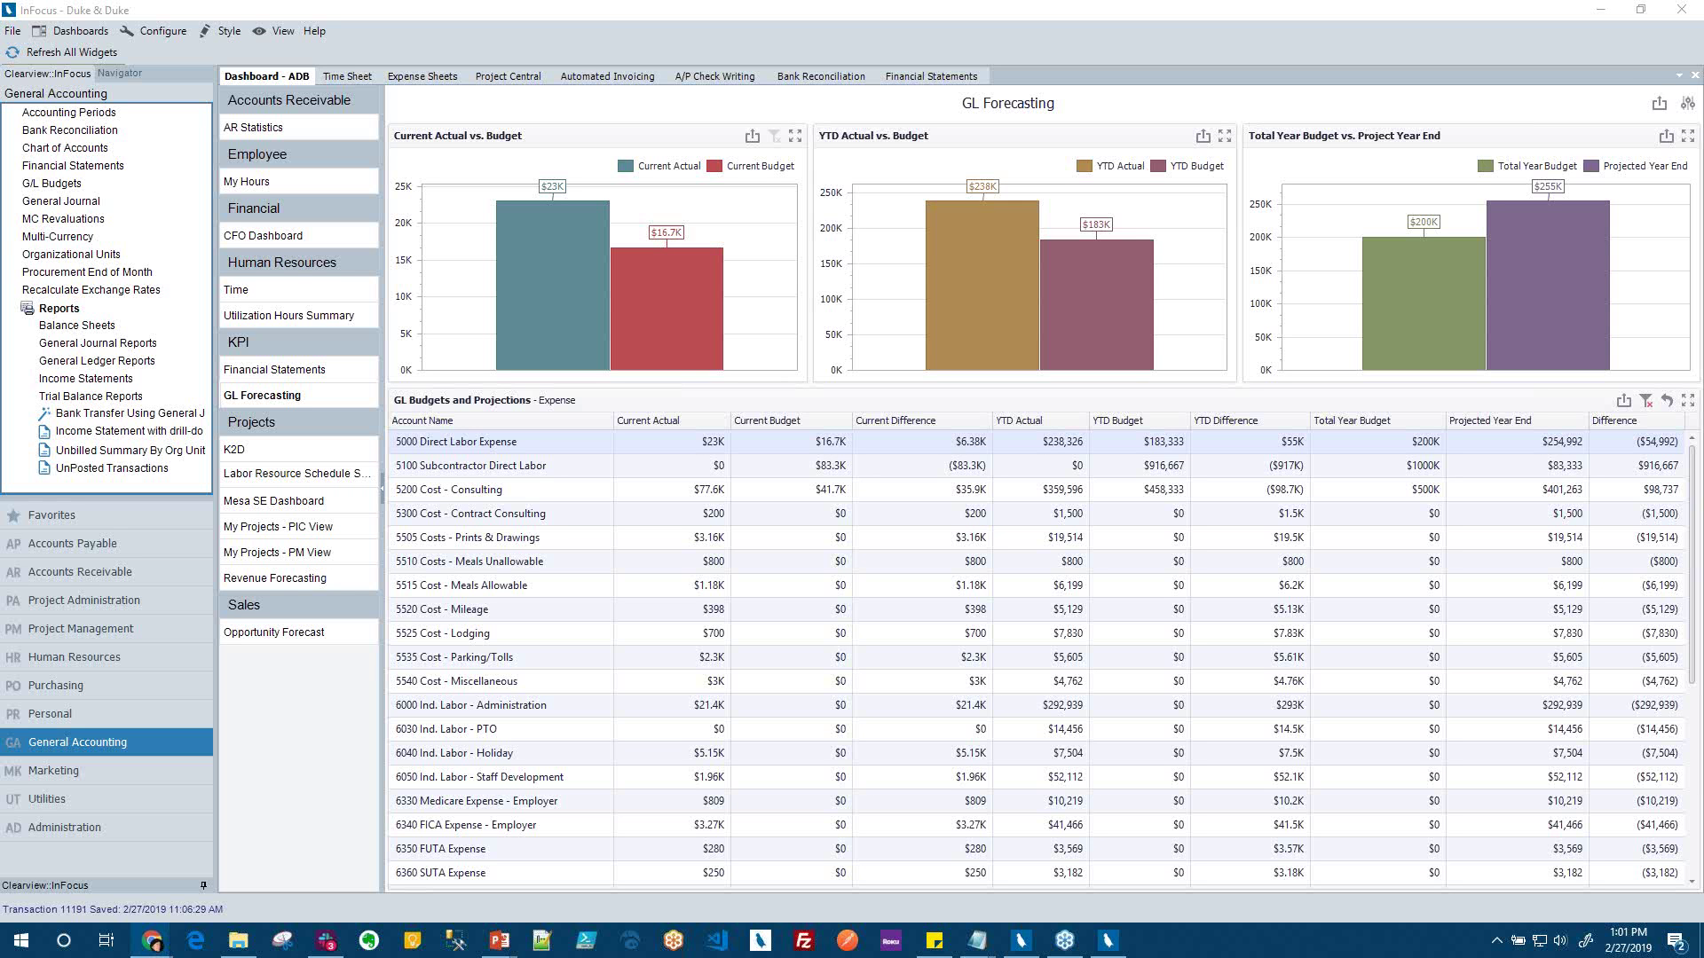
# Switch to the Clearview Software website in Chrome, look at its demo request form, and return to the start of the home page
pyautogui.moveTo(1703, 173); pyautogui.dragTo(603, 0)
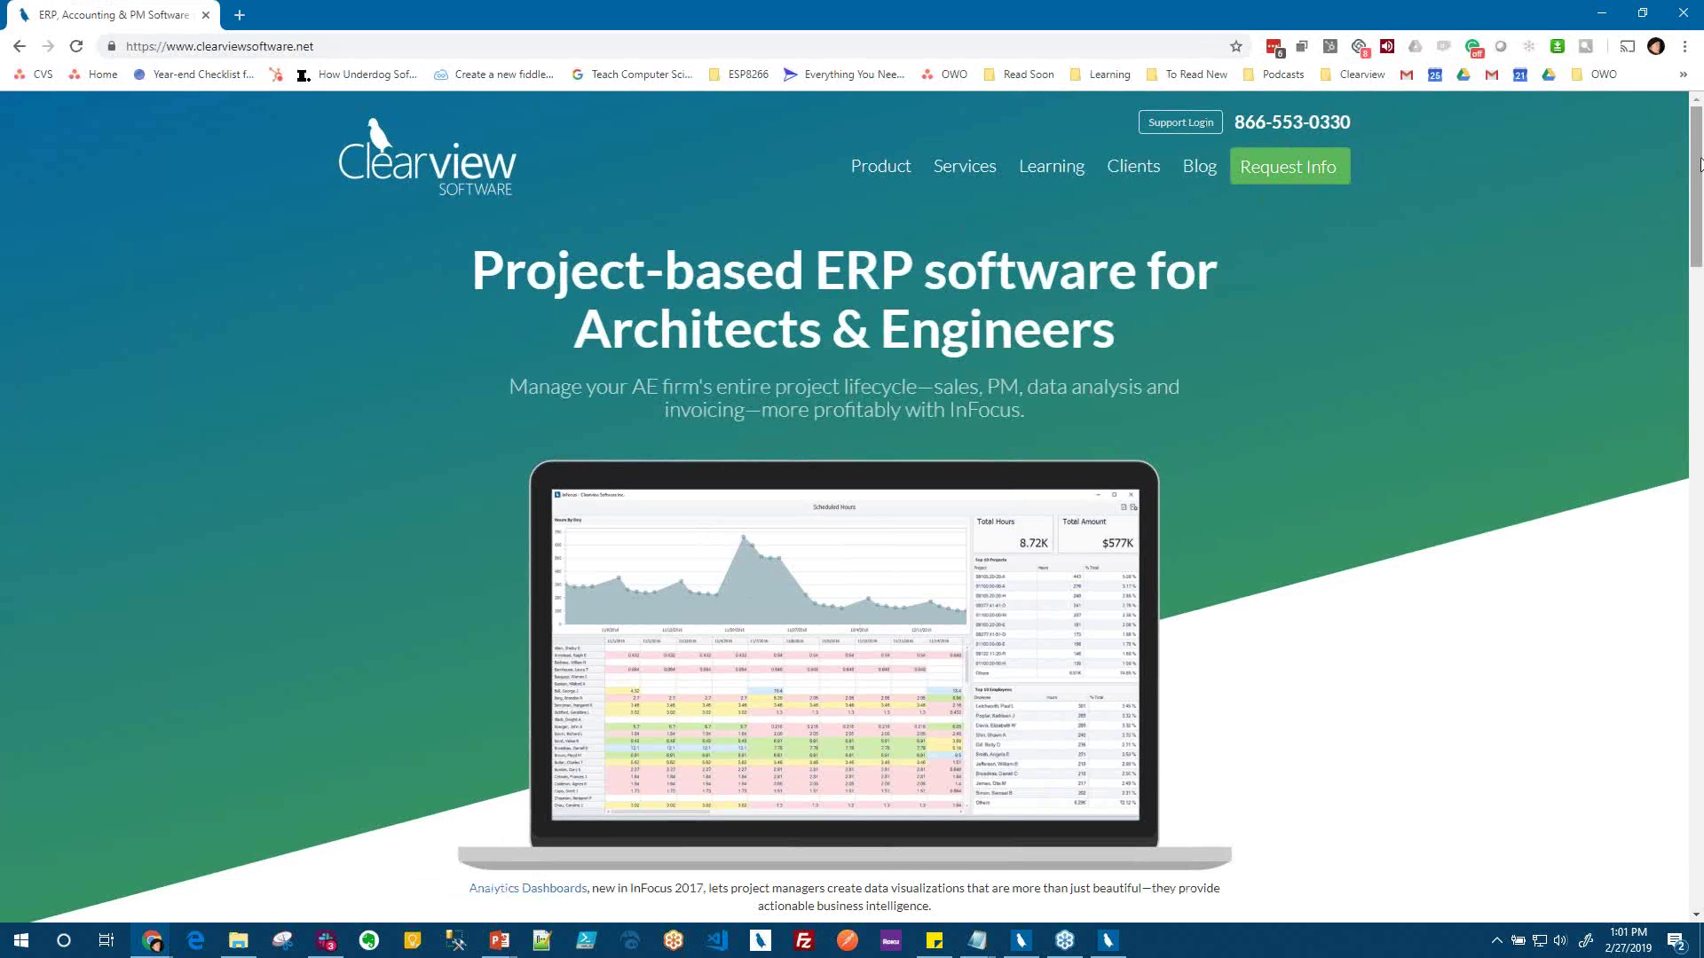
pyautogui.moveTo(1698, 165); pyautogui.dragTo(1698, 820)
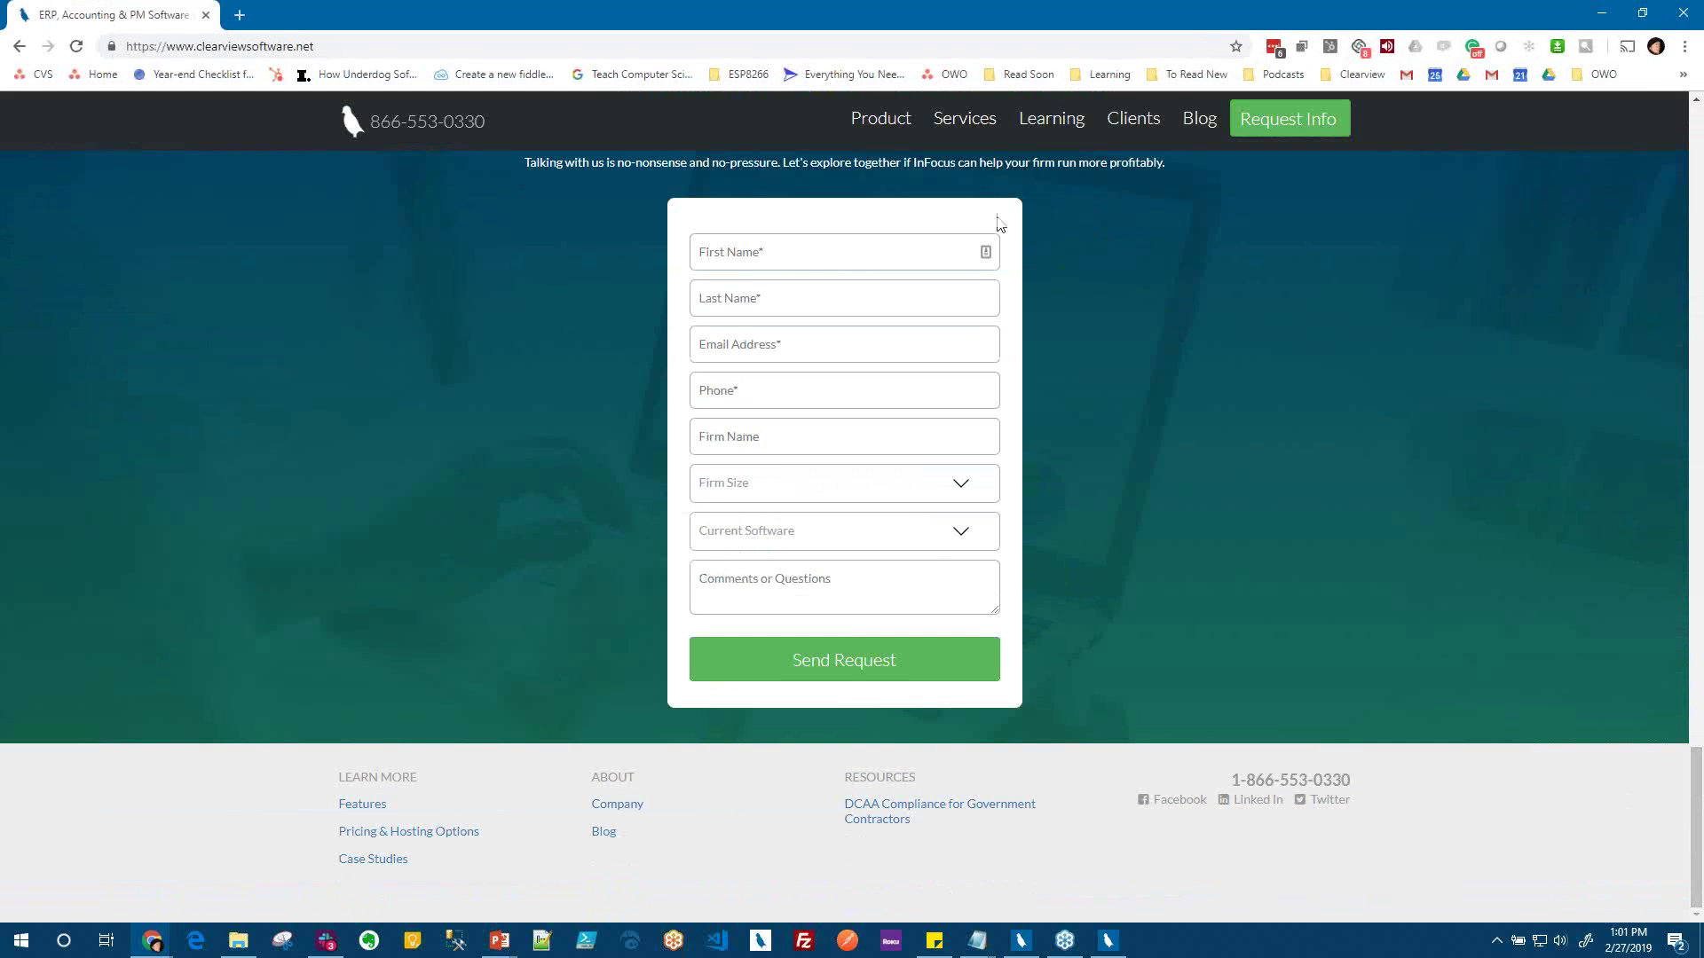
pyautogui.scroll(2, 1069, 621)
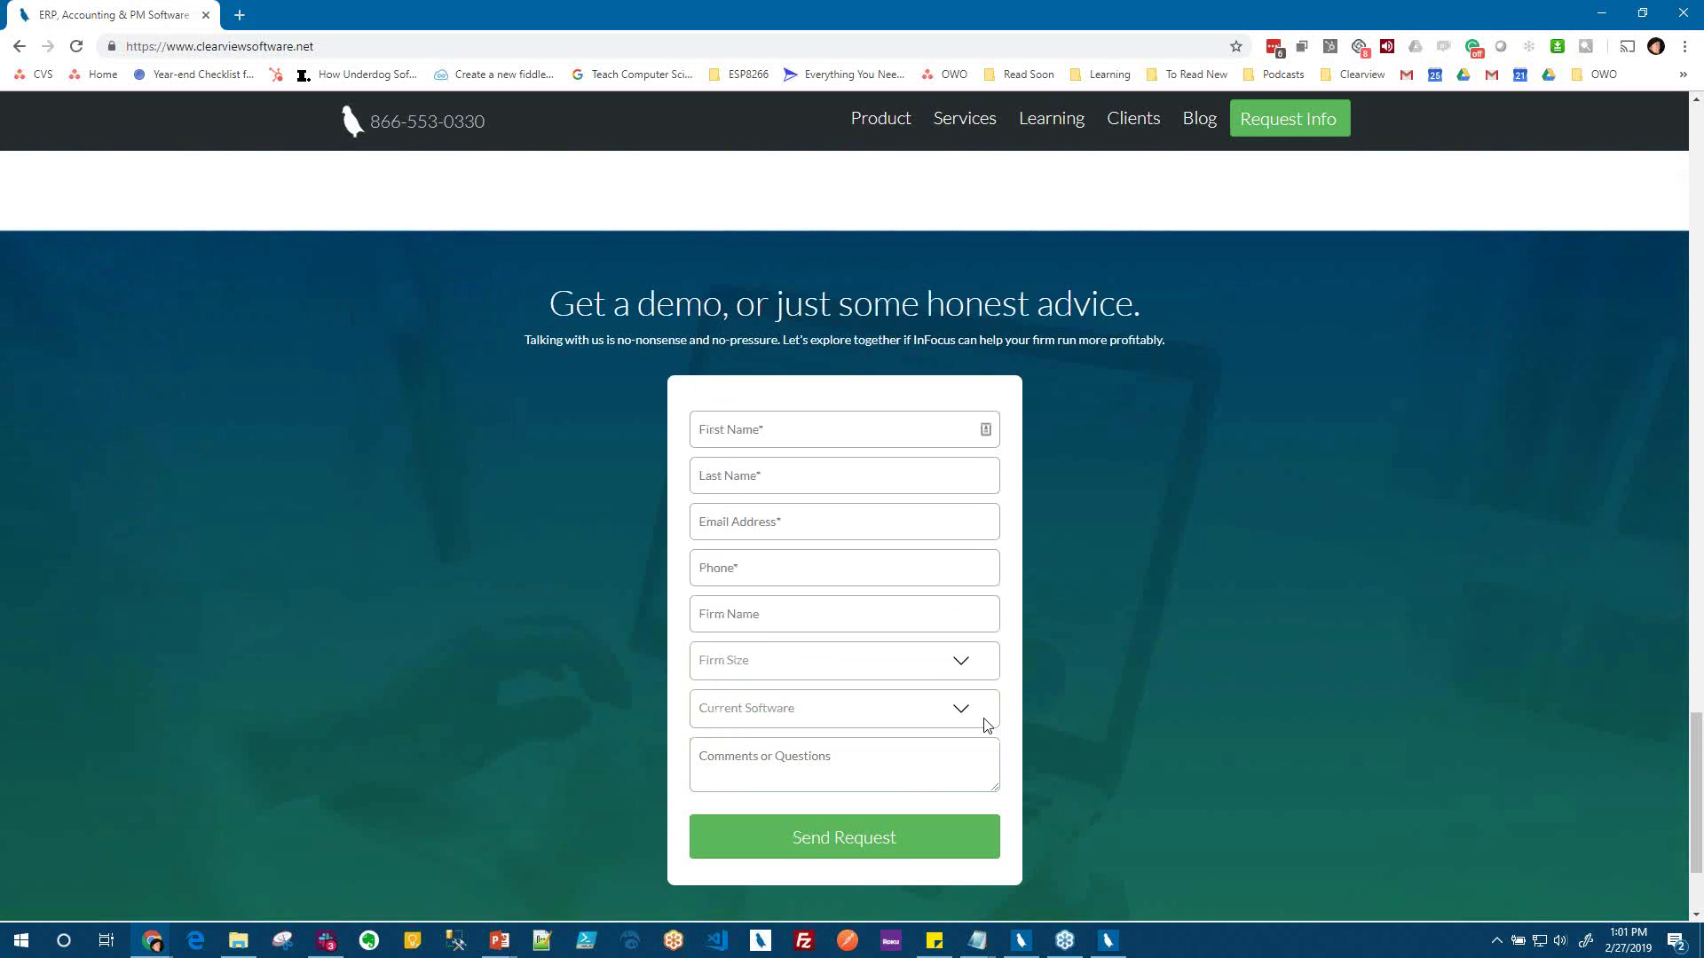
pyautogui.moveTo(1698, 778); pyautogui.dragTo(1627, 116)
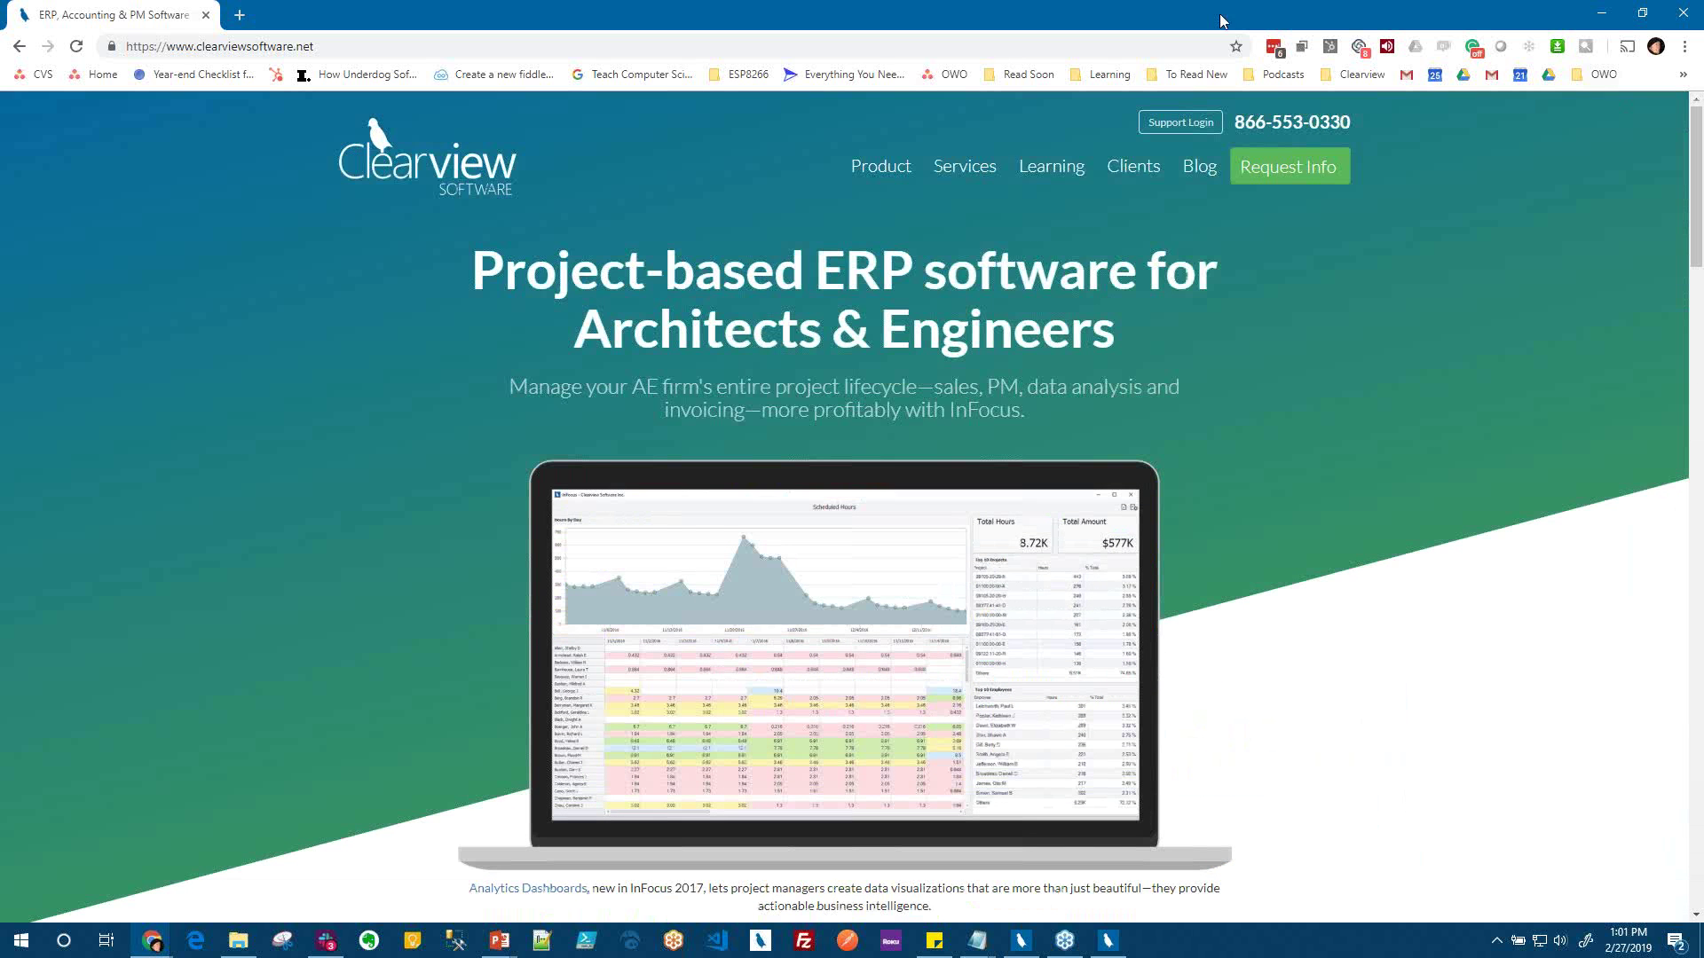
# Look over the upcoming and recorded webinars on the website's Learning page, and return to InFocus
pyautogui.click(1054, 177)
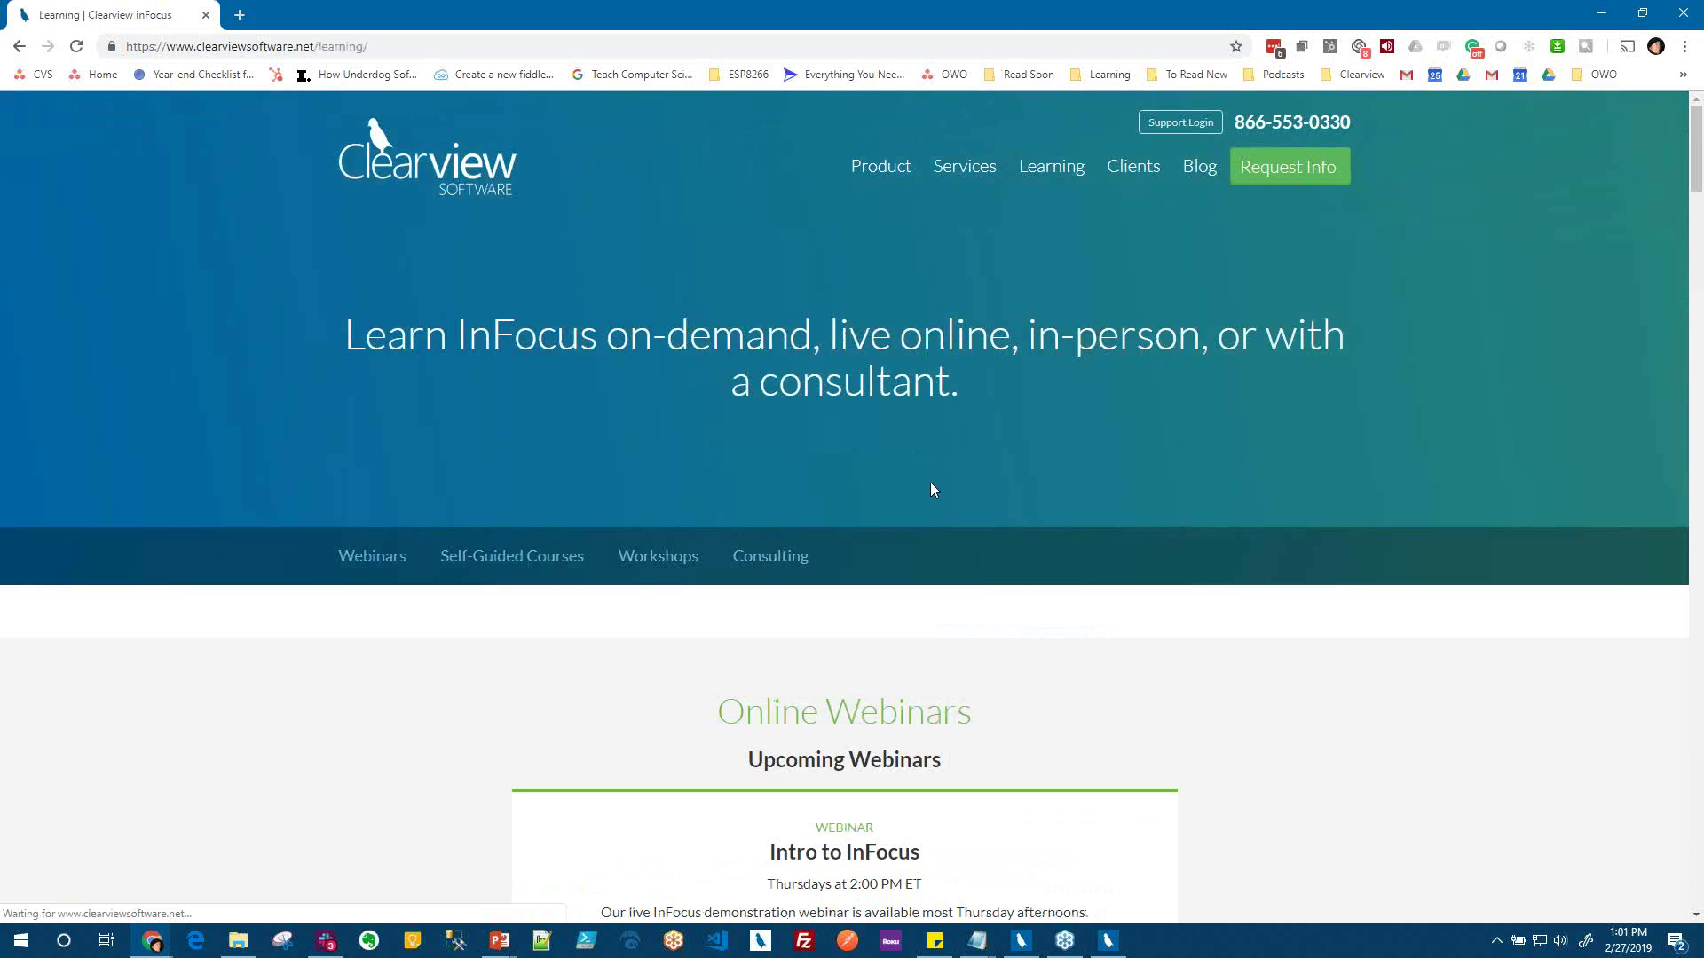
pyautogui.scroll(-4, 923, 493)
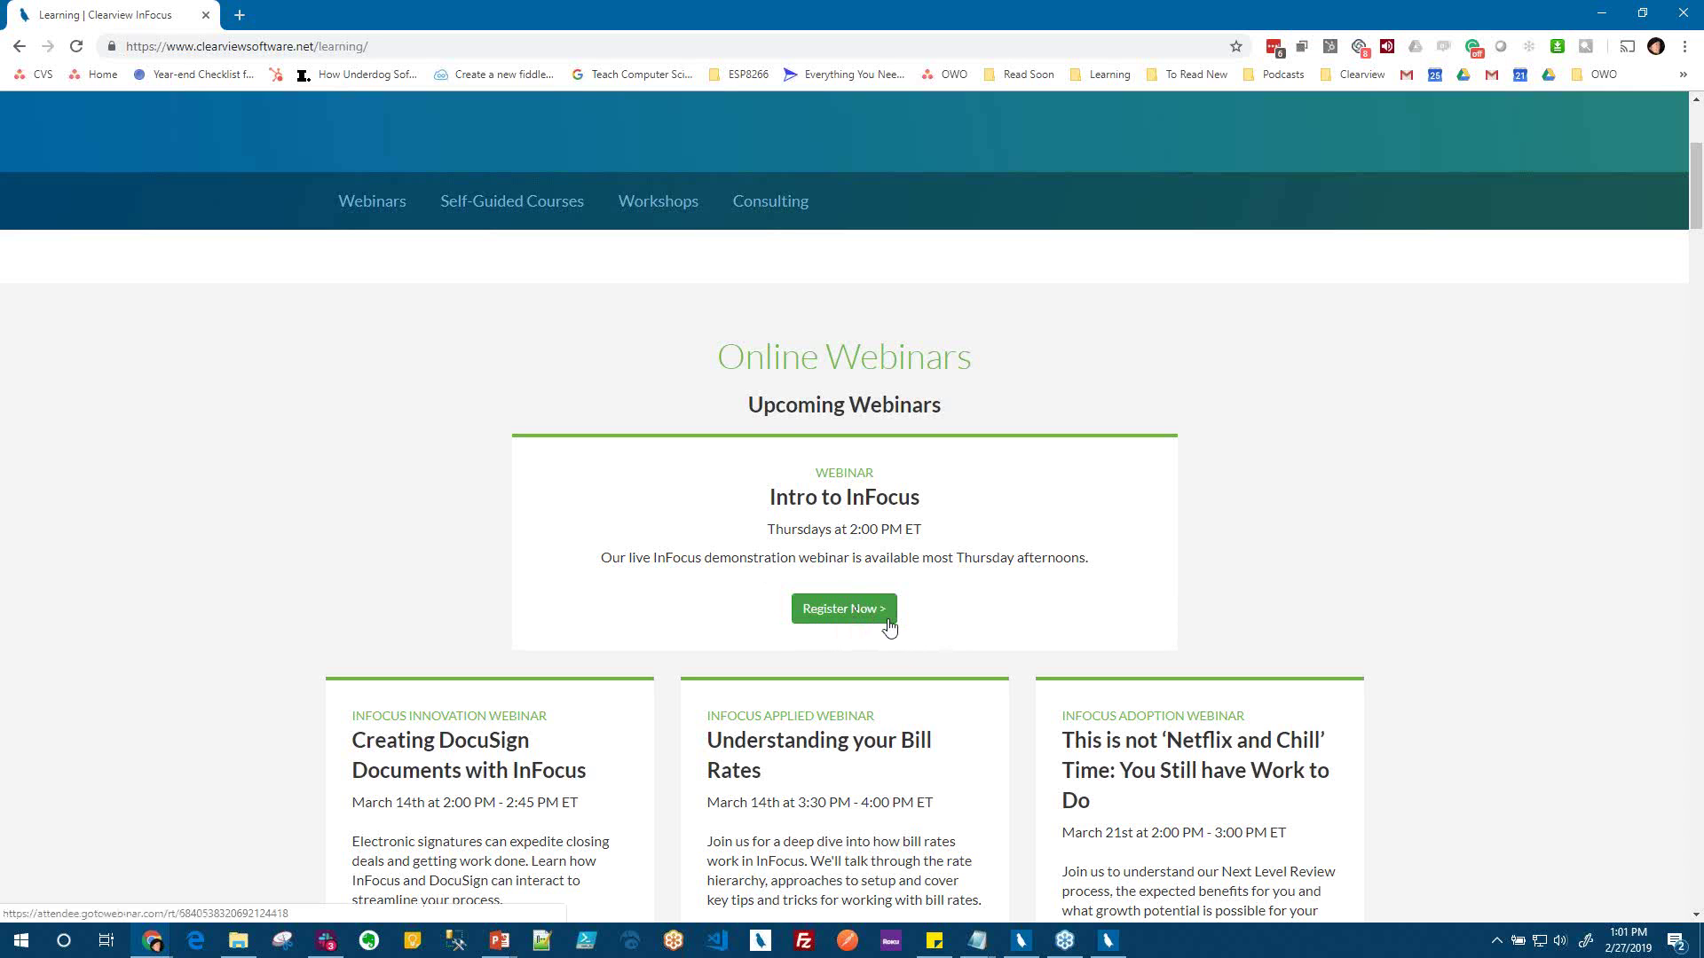
pyautogui.scroll(-3, 609, 600)
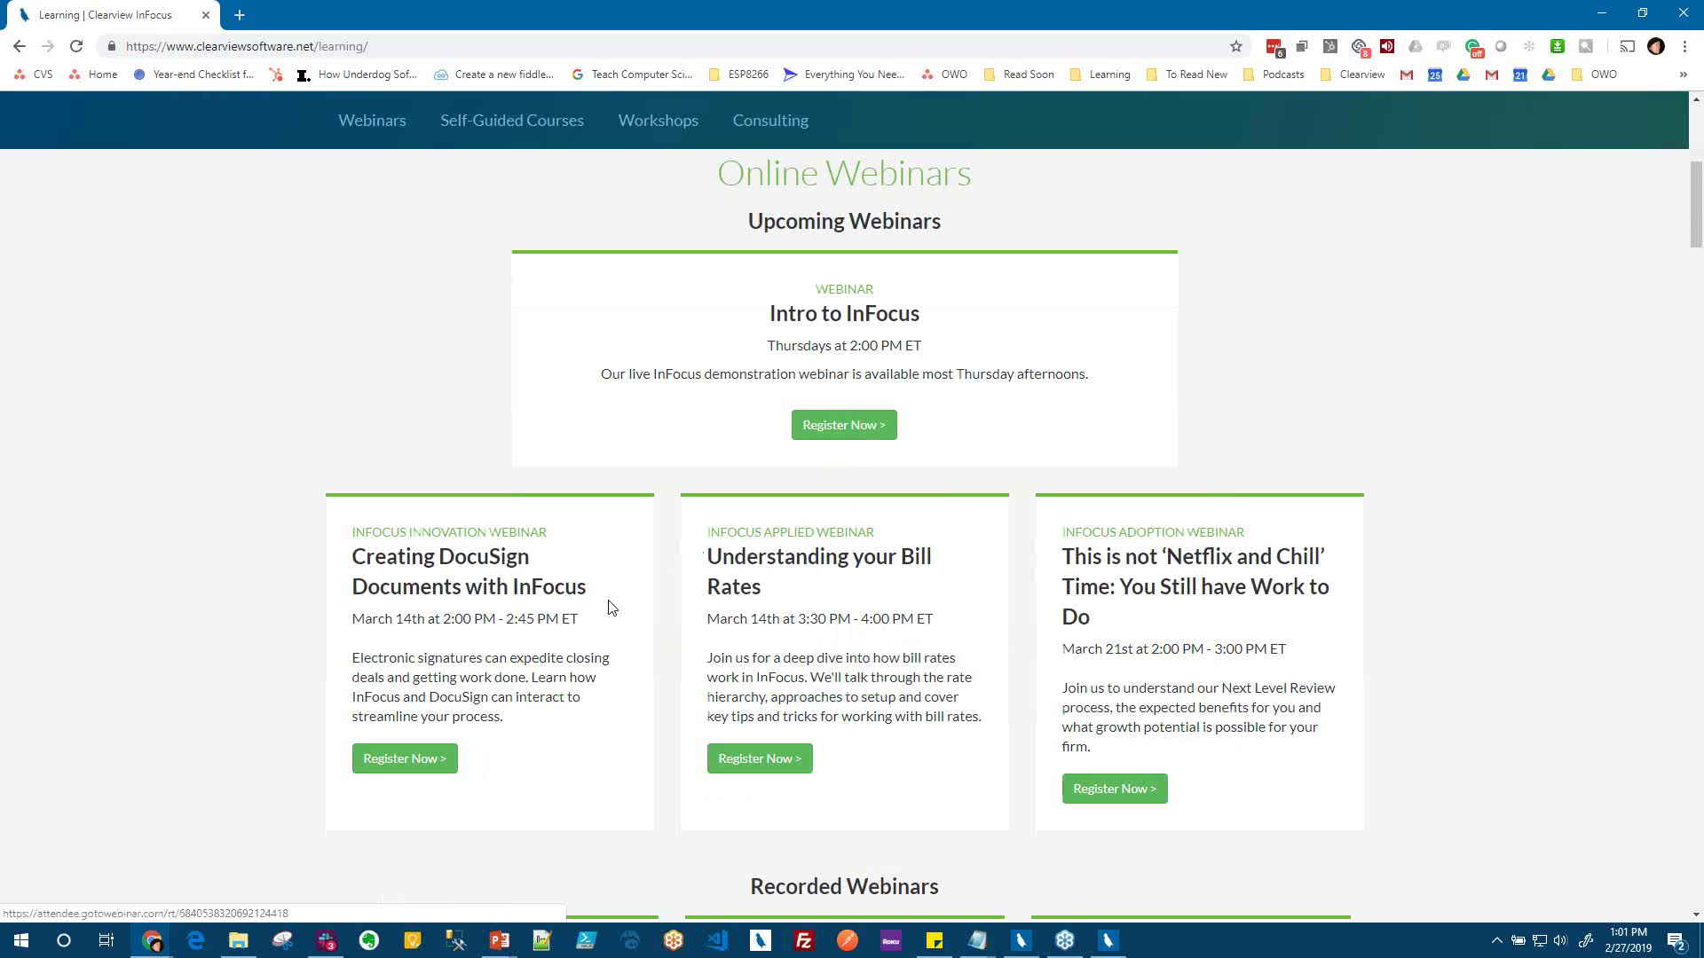
pyautogui.scroll(-6, 1197, 657)
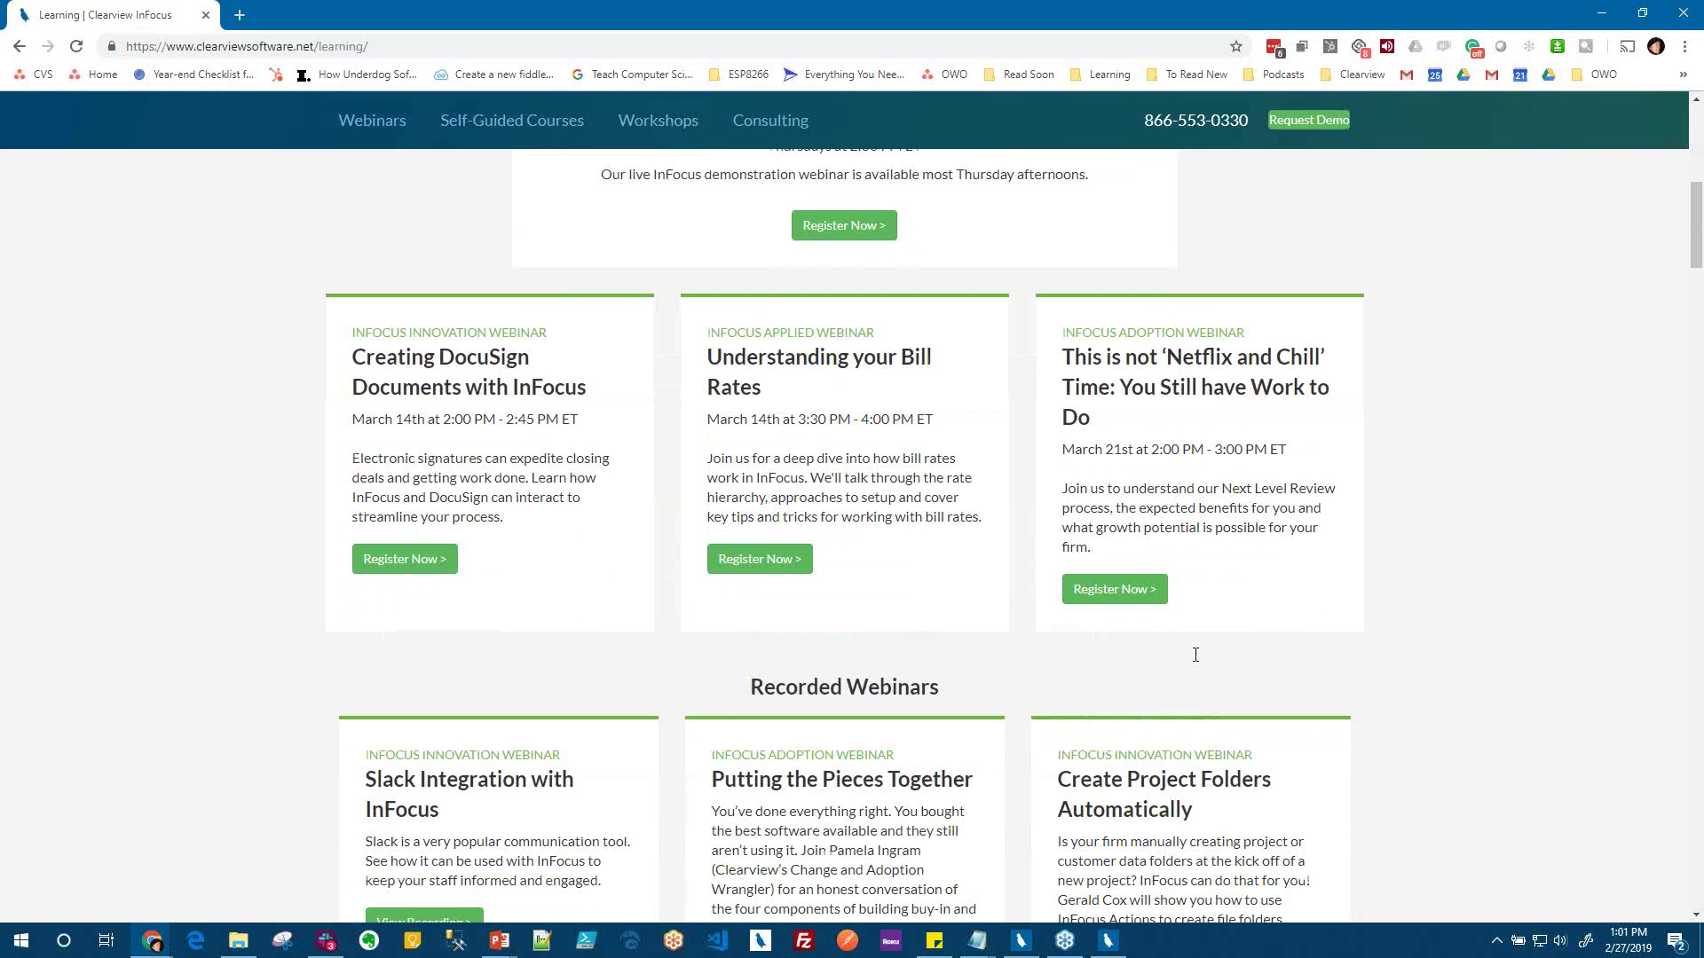
pyautogui.scroll(-1, 611, 603)
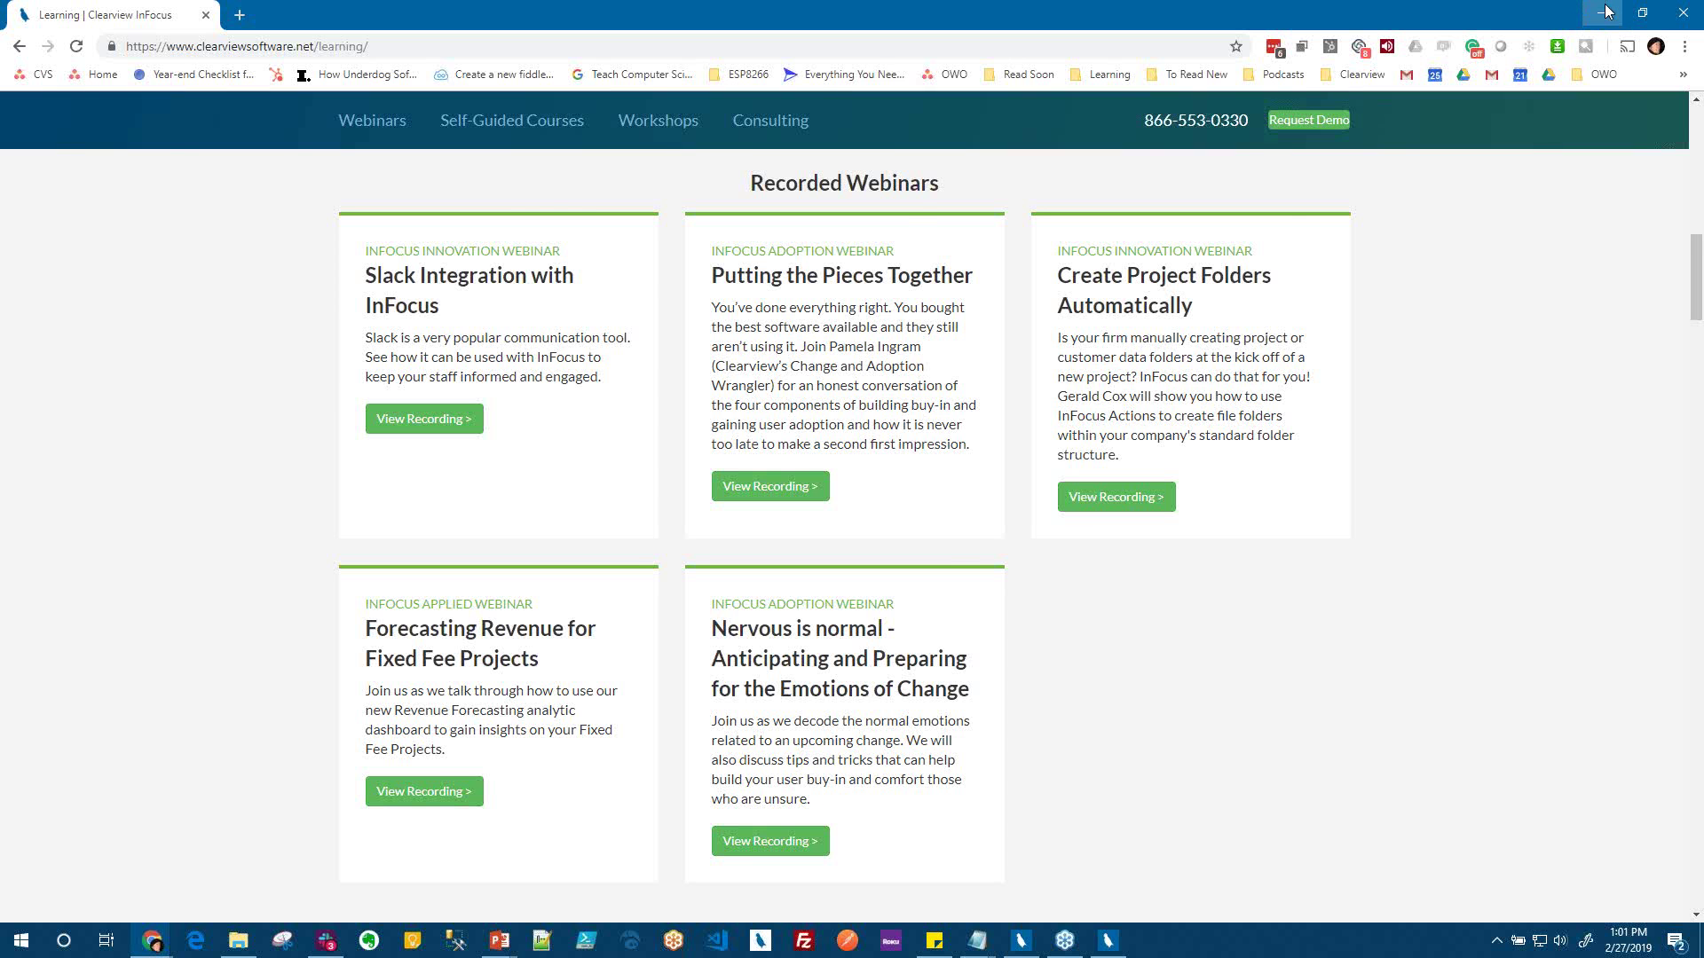
pyautogui.click(1606, 11)
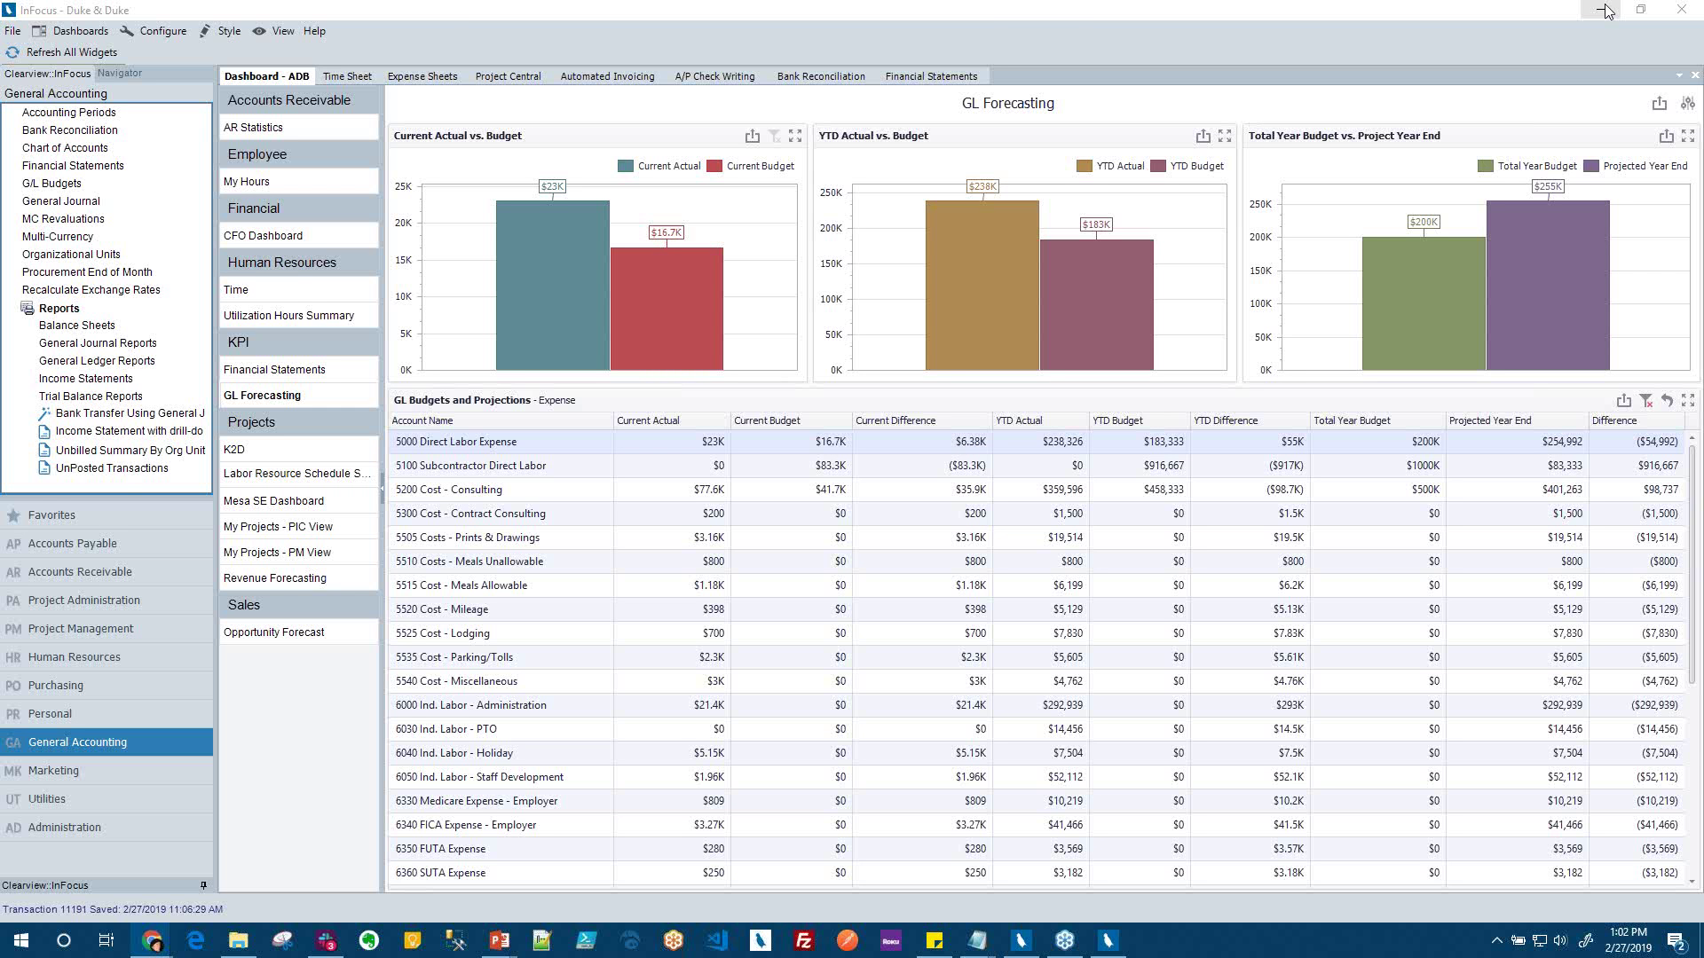
# Open Project Planning in the Project Management module and load the Ridgemont High Improvements project by searching for "ridg"
pyautogui.click(114, 629)
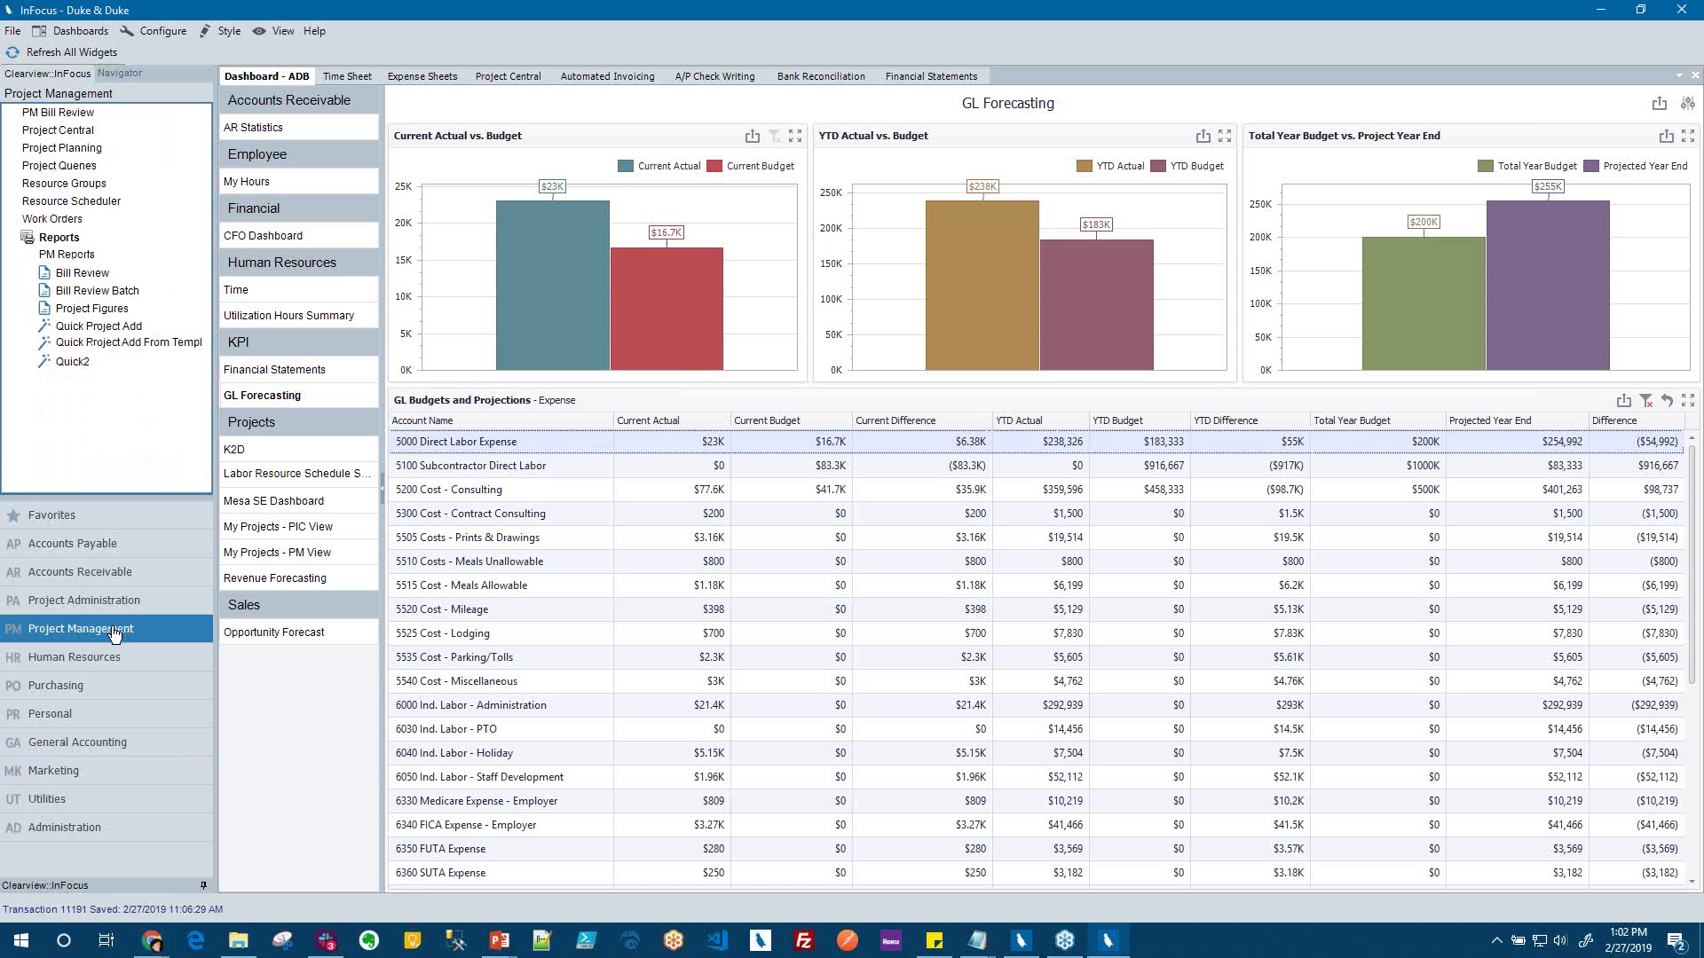
pyautogui.click(62, 148)
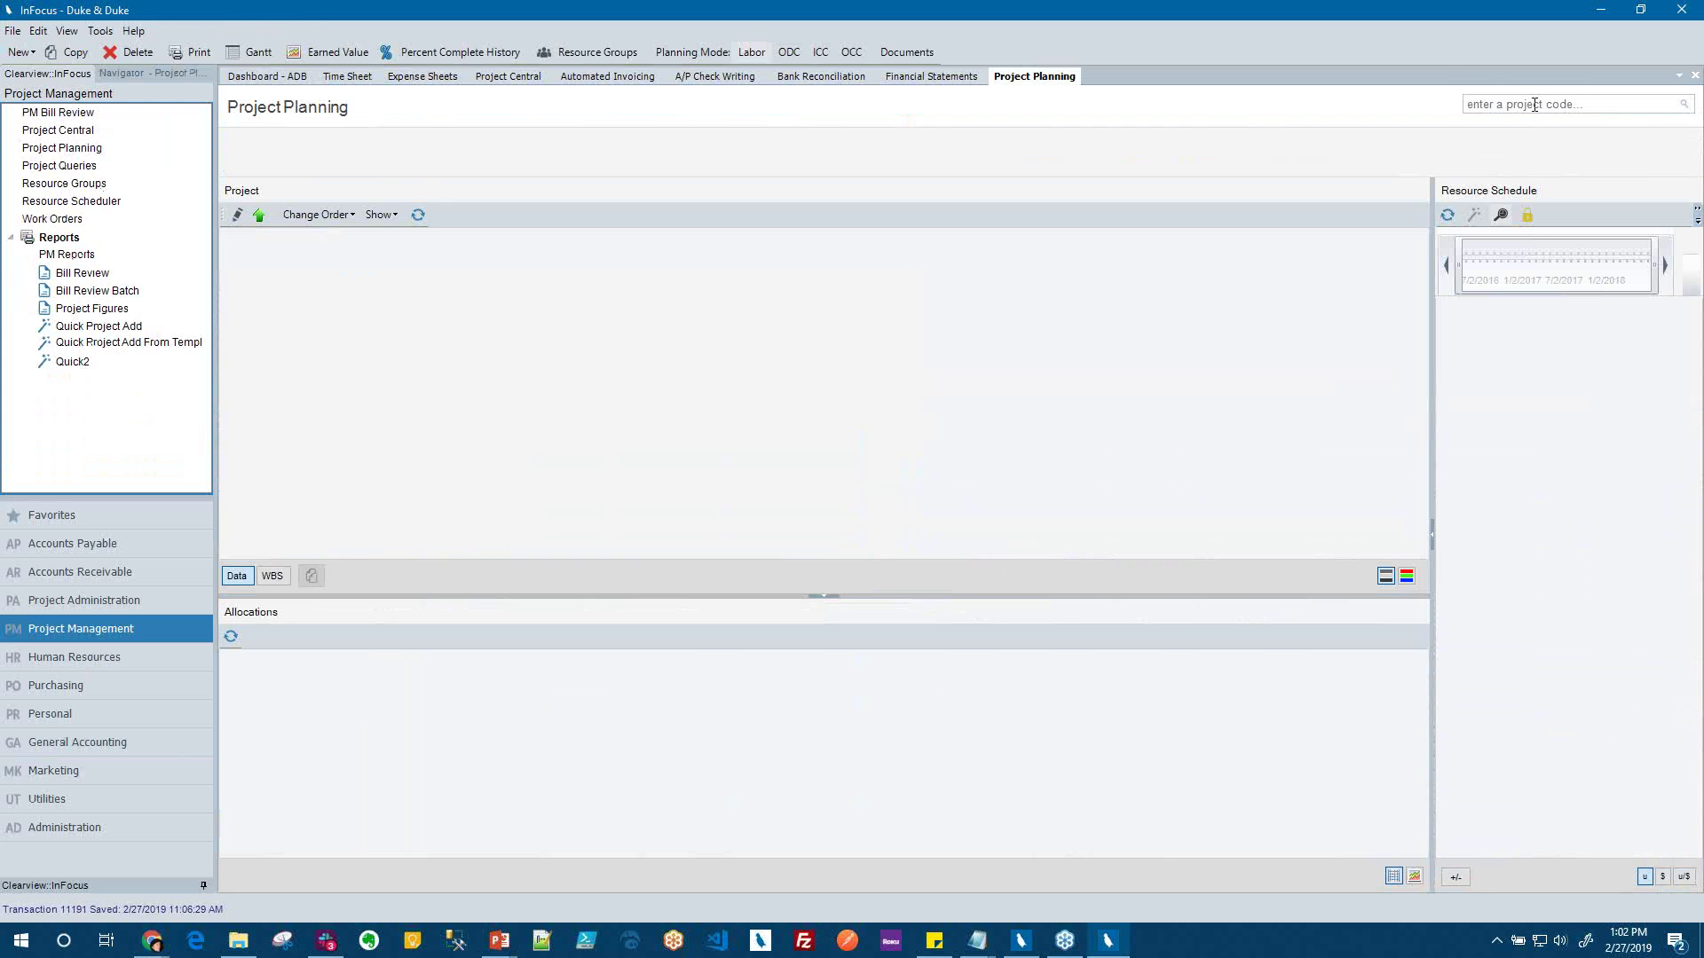
pyautogui.write('ridg')
pyautogui.press('Return')
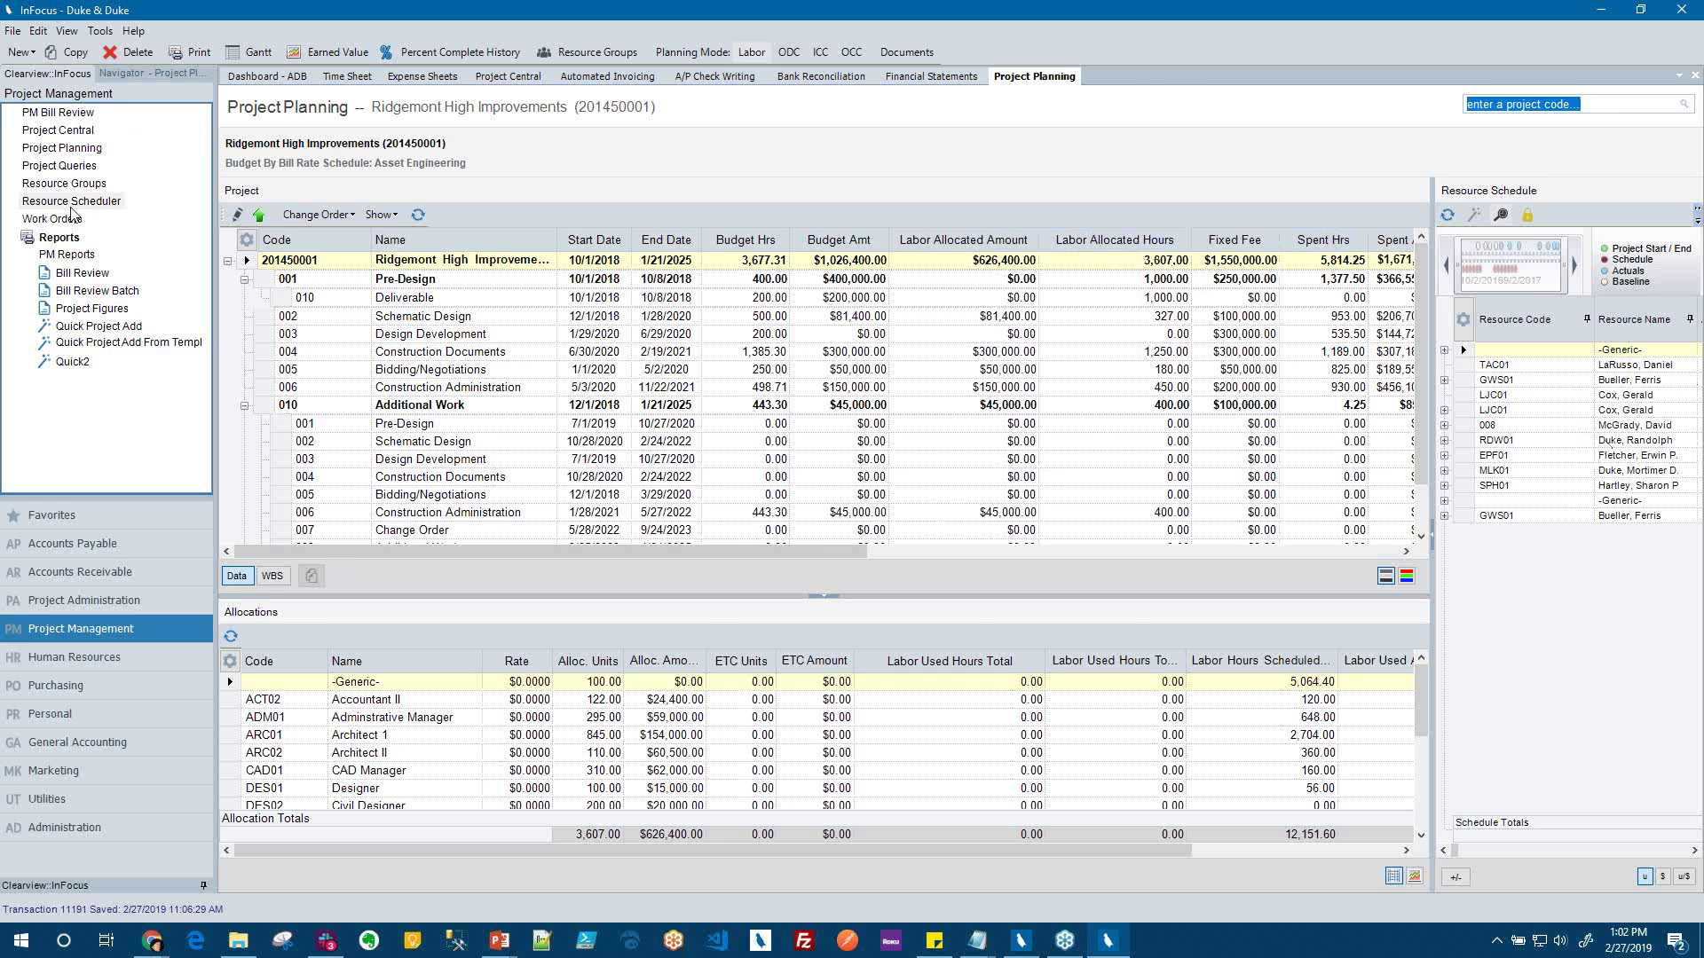
# Open the Resource Scheduler and load the employee schedules with the existing filters
pyautogui.click(71, 204)
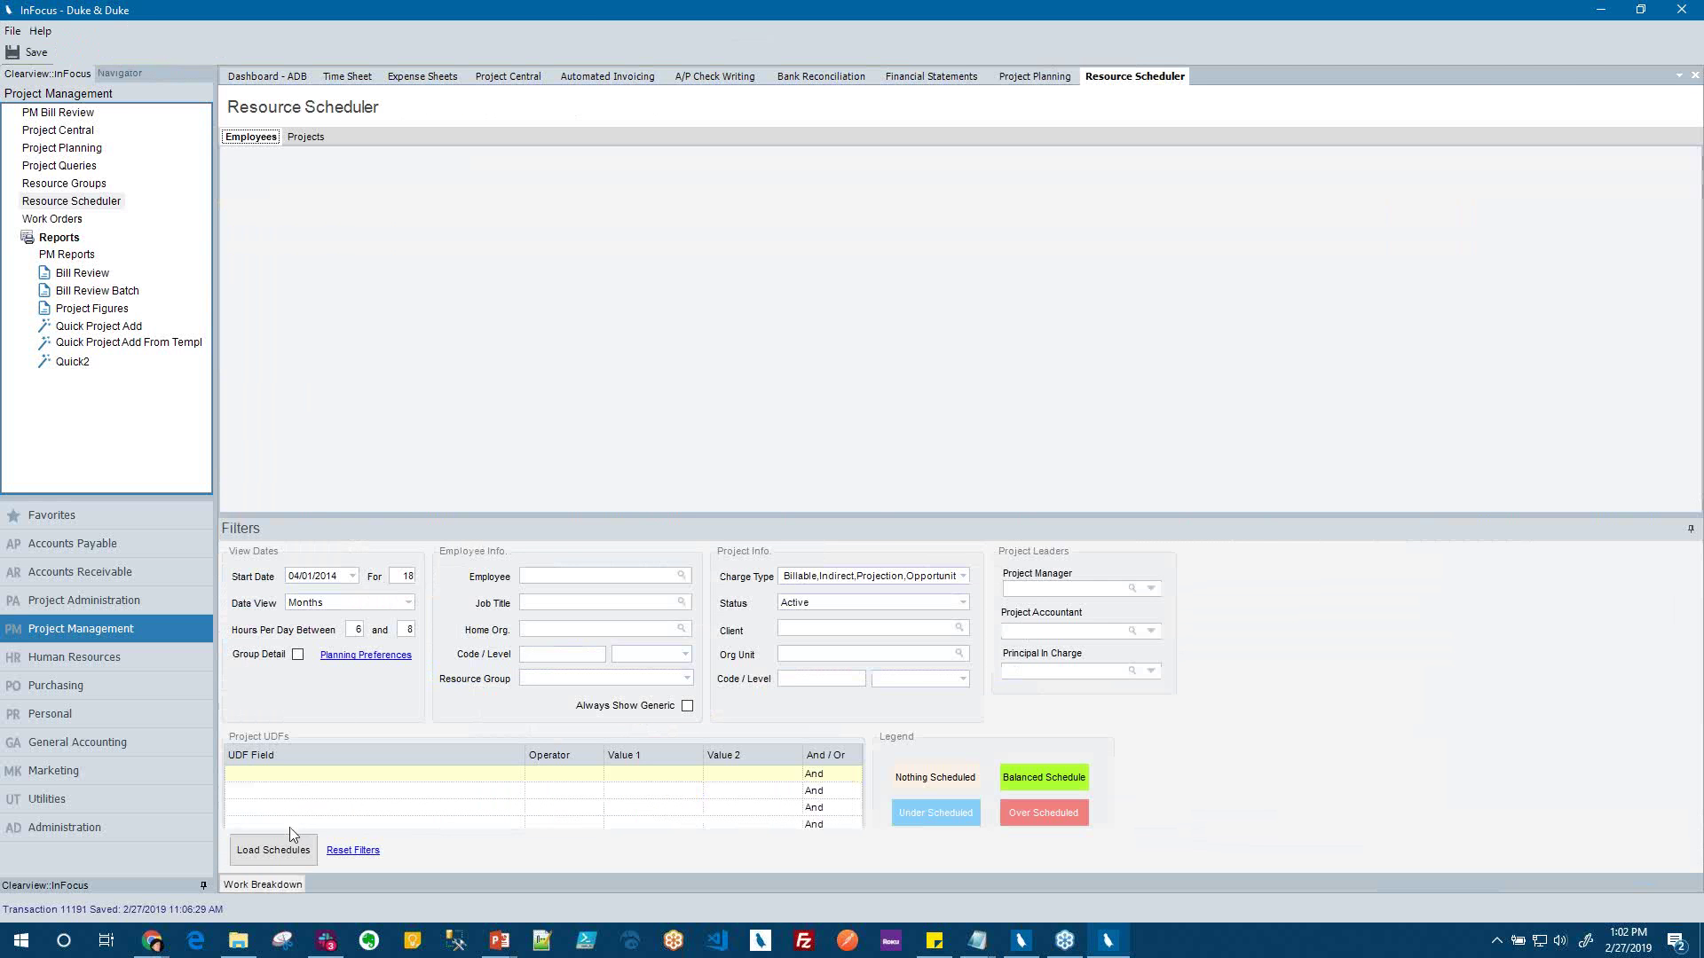
pyautogui.click(282, 854)
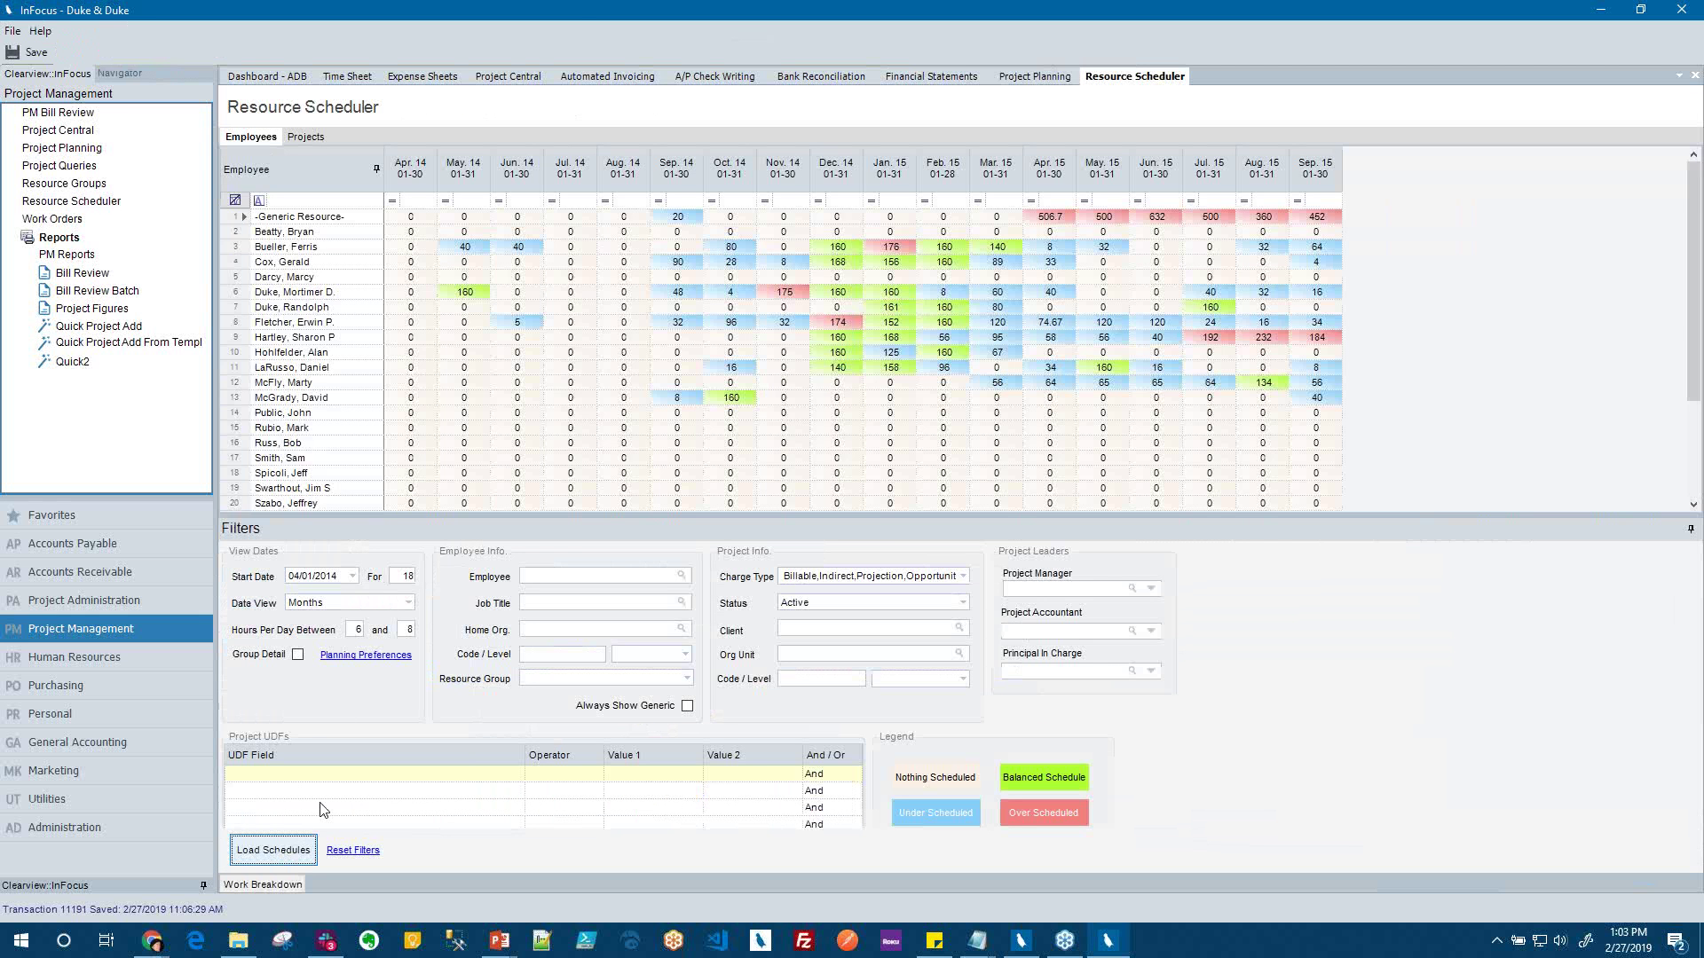